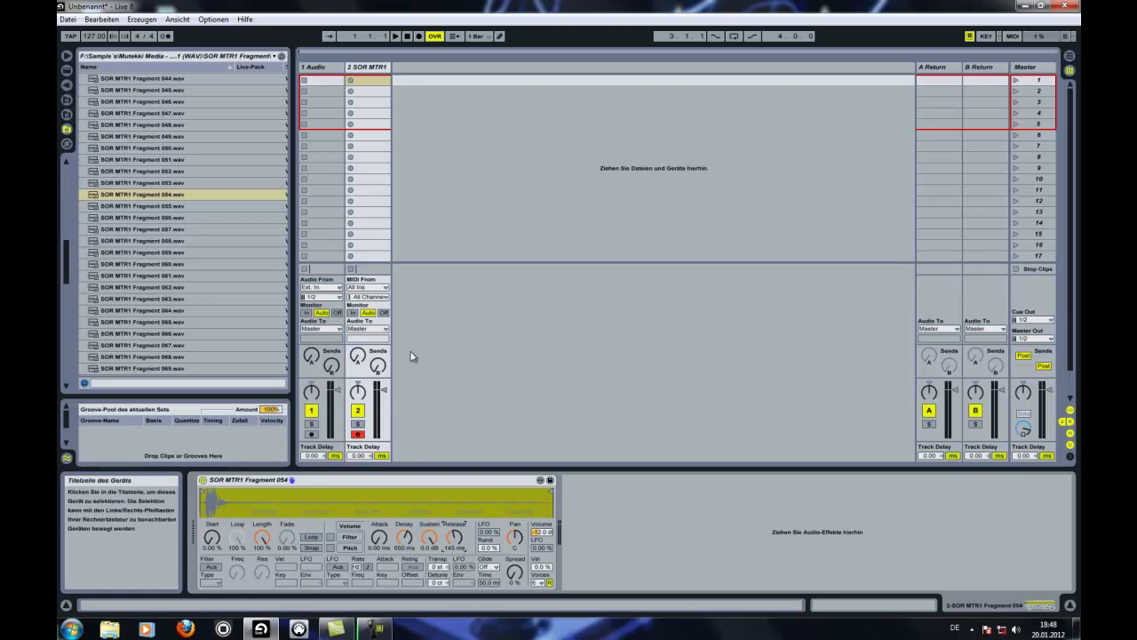
Enter sixteenth-length C3 notes at 1.1.1, 1.1.3, 1.1.4 and 1.2.1 in a new clip on the SOR MTR1 track.
double_click(369, 548)
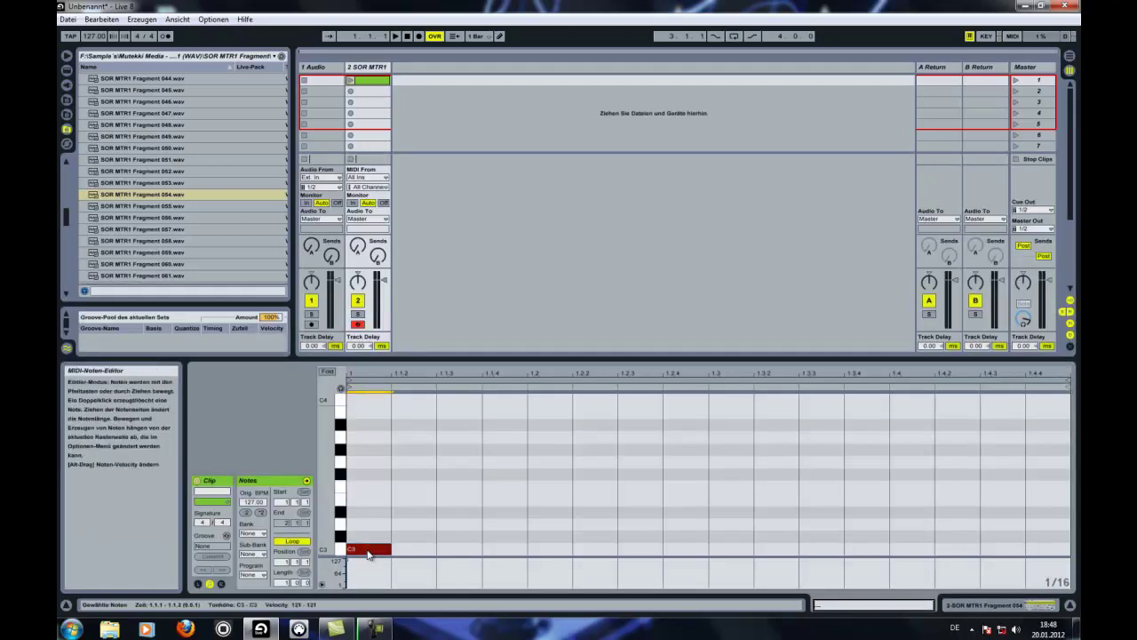
double_click(460, 549)
double_click(504, 549)
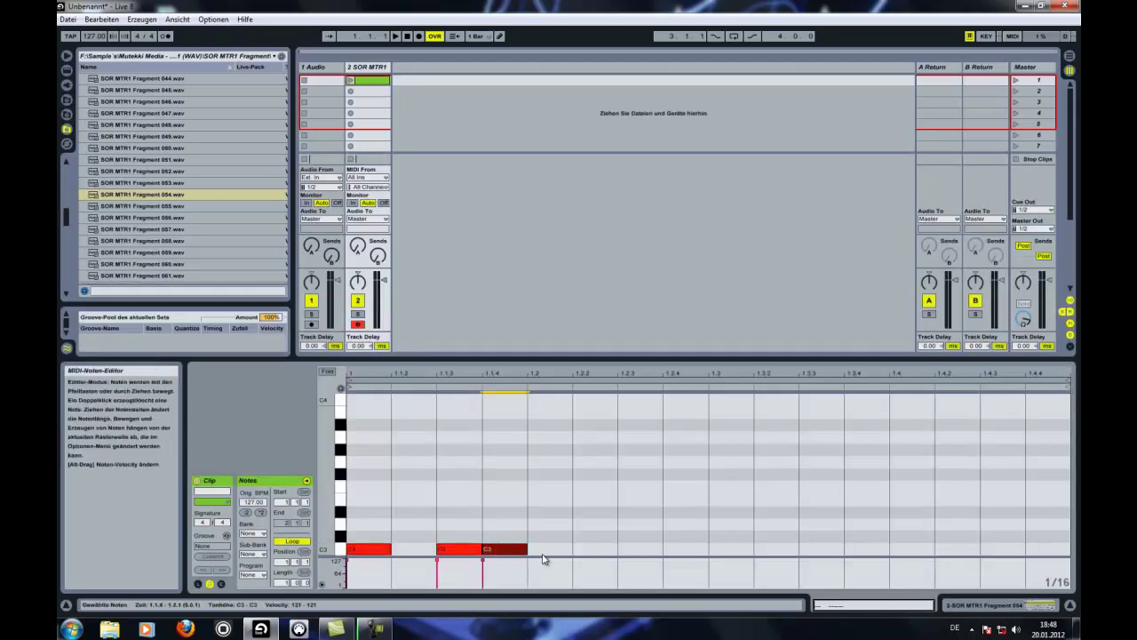
double_click(550, 549)
Lower the note velocities to 64 for the first and fourth notes and to much softer values for the two between them.
left_click_drag(435, 566, 437, 581)
left_click(485, 565)
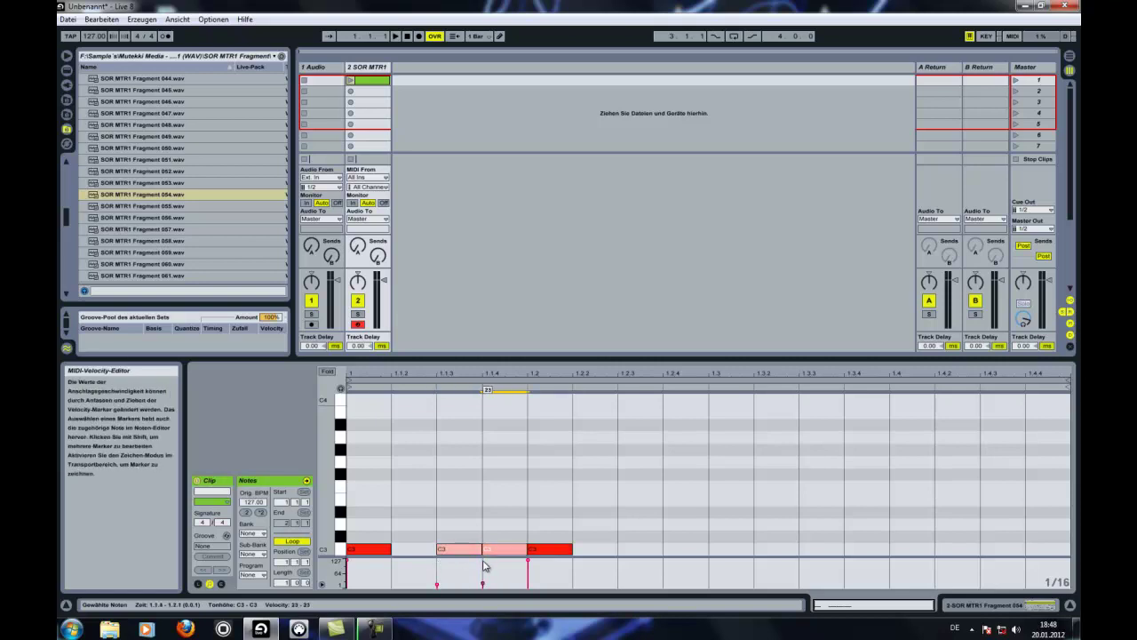
left_click(528, 560)
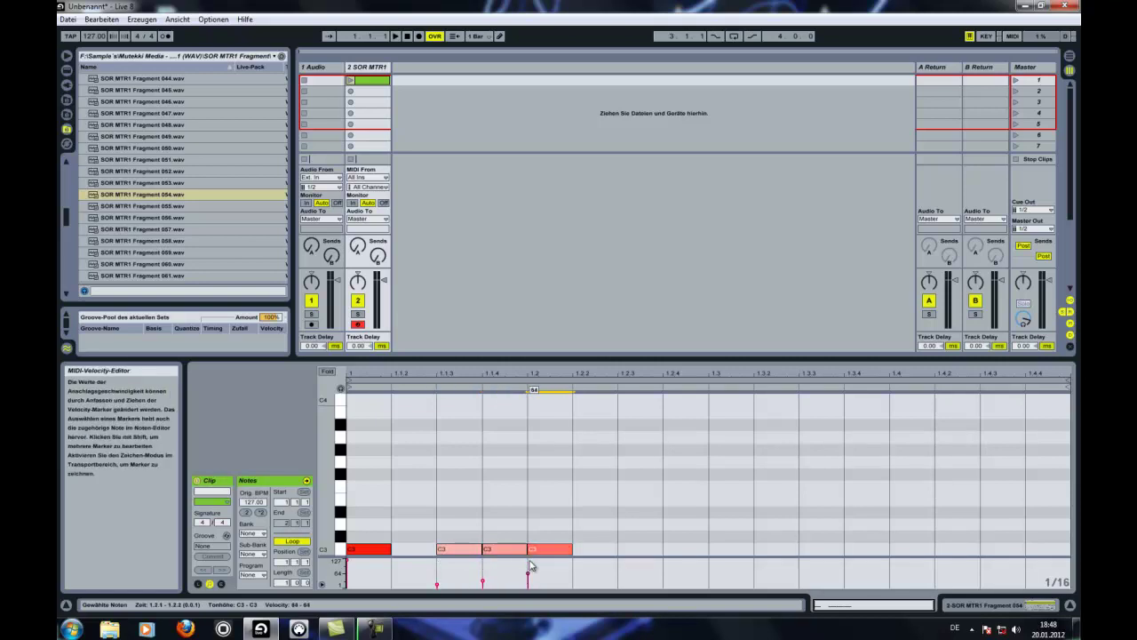
left_click_drag(347, 561, 347, 573)
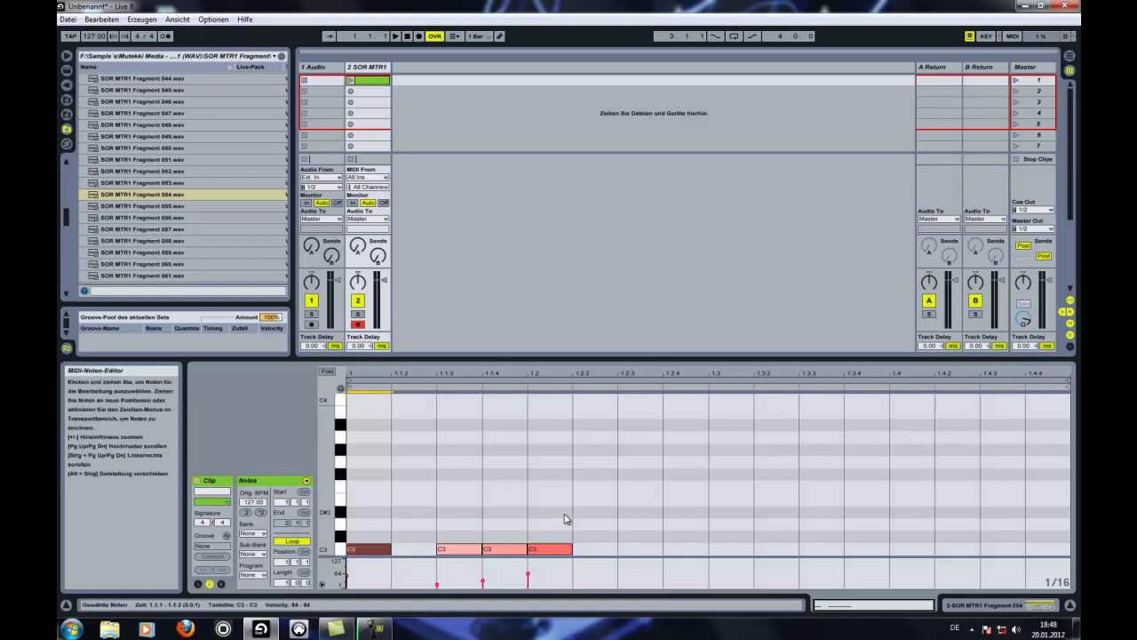
Duplicate the clip's first three C3 notes three times to fill the whole bar.
left_click_drag(520, 524, 342, 558)
key("ctrl+d")
key("ctrl+d")
key("ctrl+d")
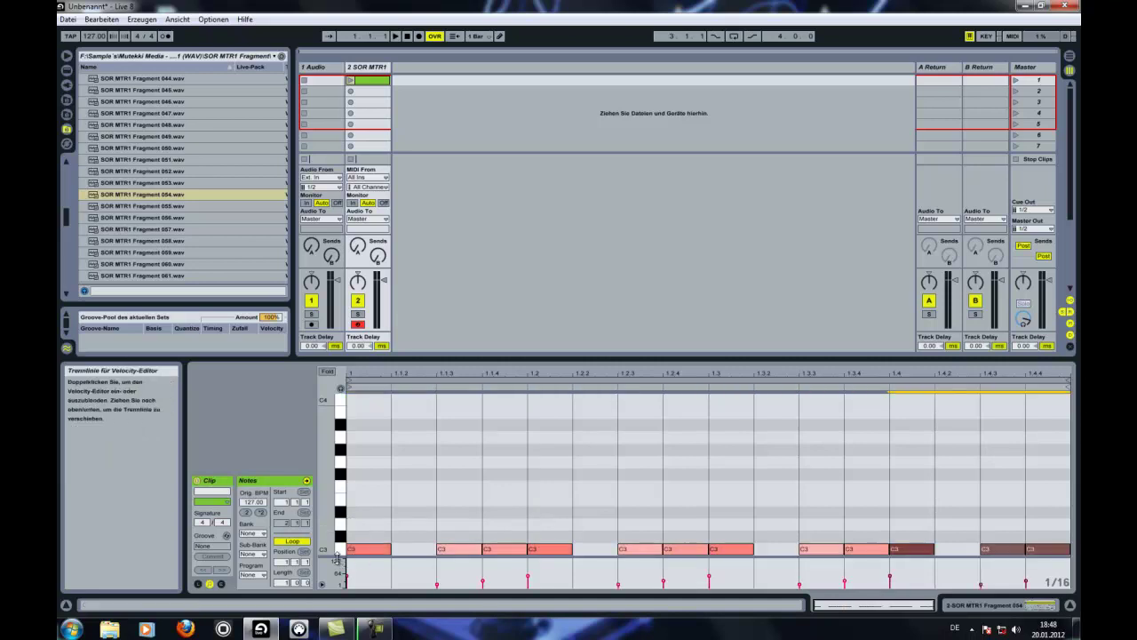
Launch the new clip and set the Simpler's volume velocity response to 100%, release to 60 s and spread to 100%.
key("space")
key("shift+Tab")
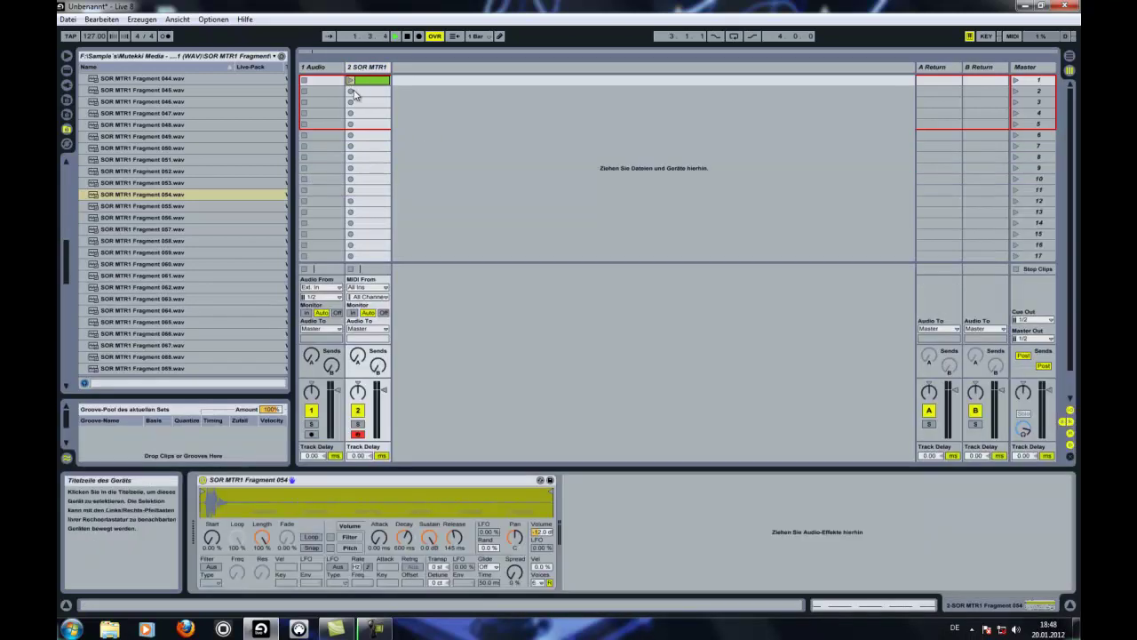
left_click_drag(541, 567, 537, 470)
key("space")
left_click(350, 81)
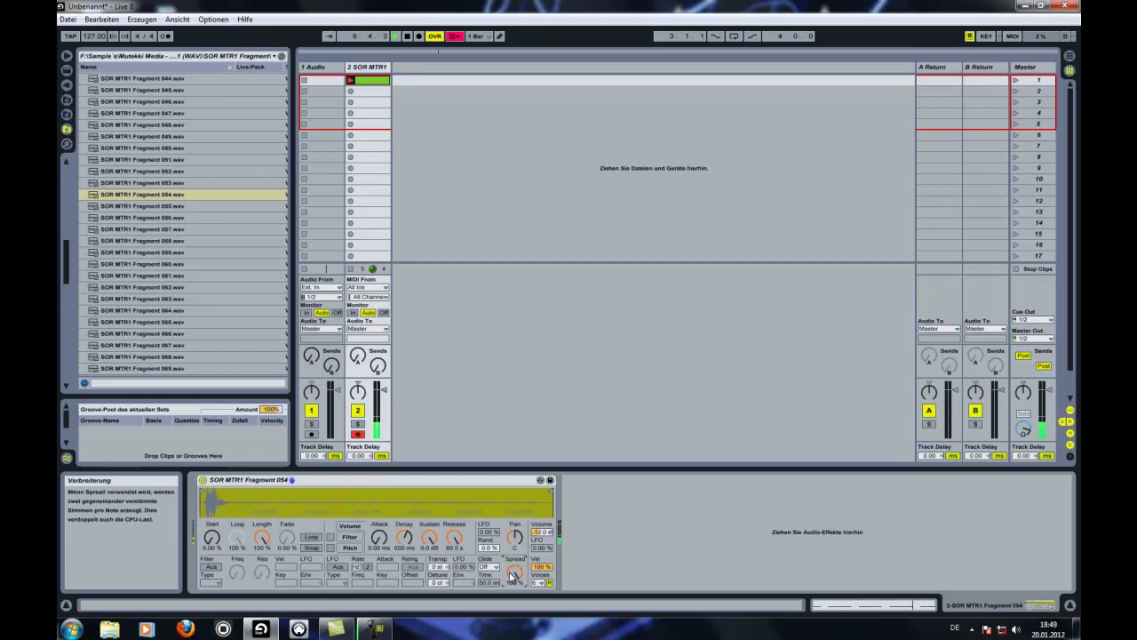
Load Reverb onto return A with high diffusion filter at about 5.75 kHz and 0.20, decay about 2.5 s and dry/wet 100%.
left_click(67, 71)
scroll(184, 249, "down", 5)
scroll(184, 244, "down", 3)
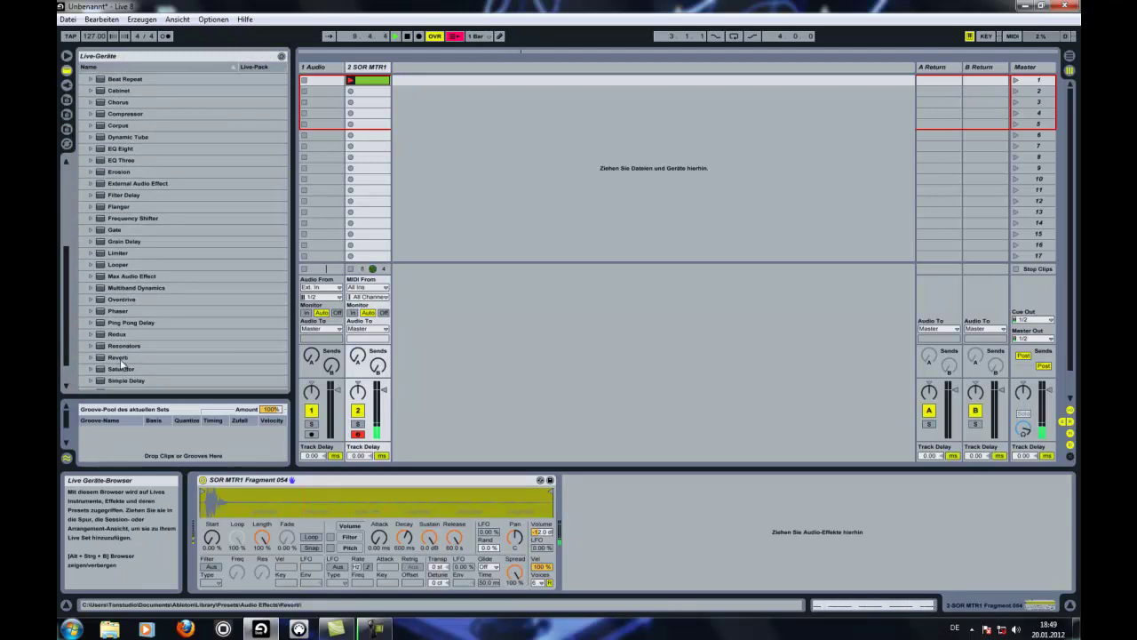
left_click_drag(120, 358, 766, 100)
left_click_drag(916, 73, 924, 89)
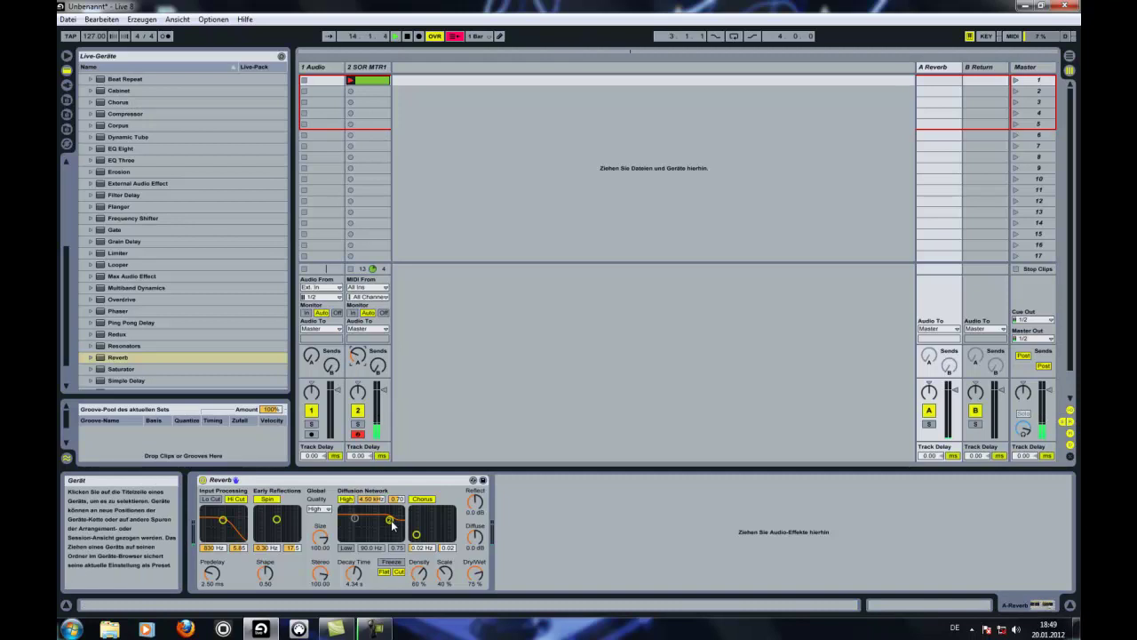
left_click_drag(393, 524, 393, 533)
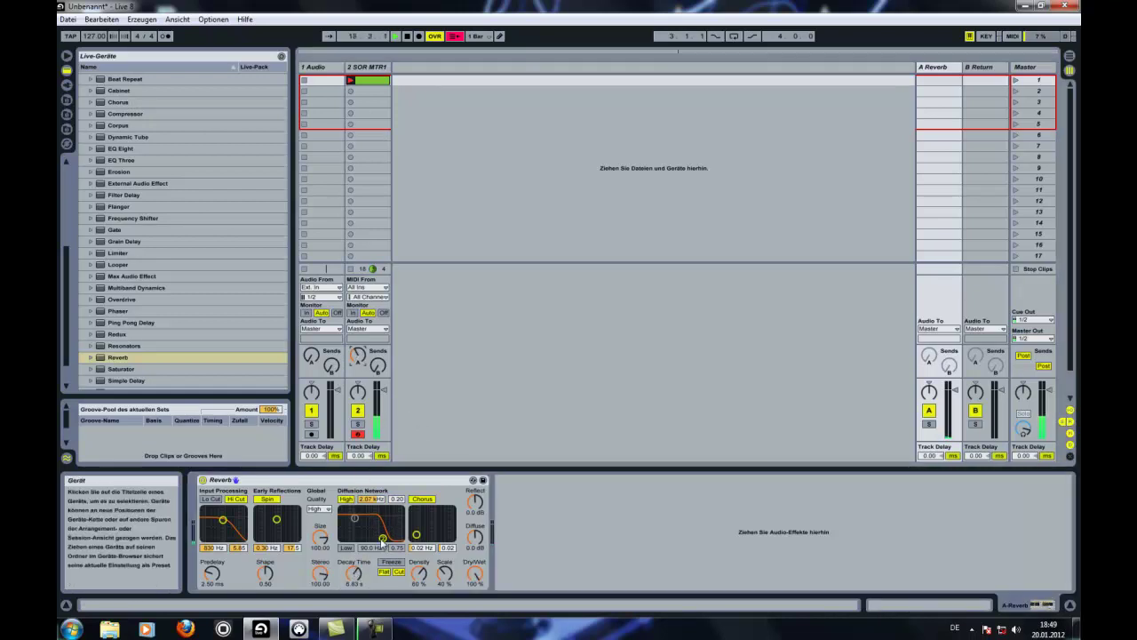
left_click_drag(383, 538, 384, 538)
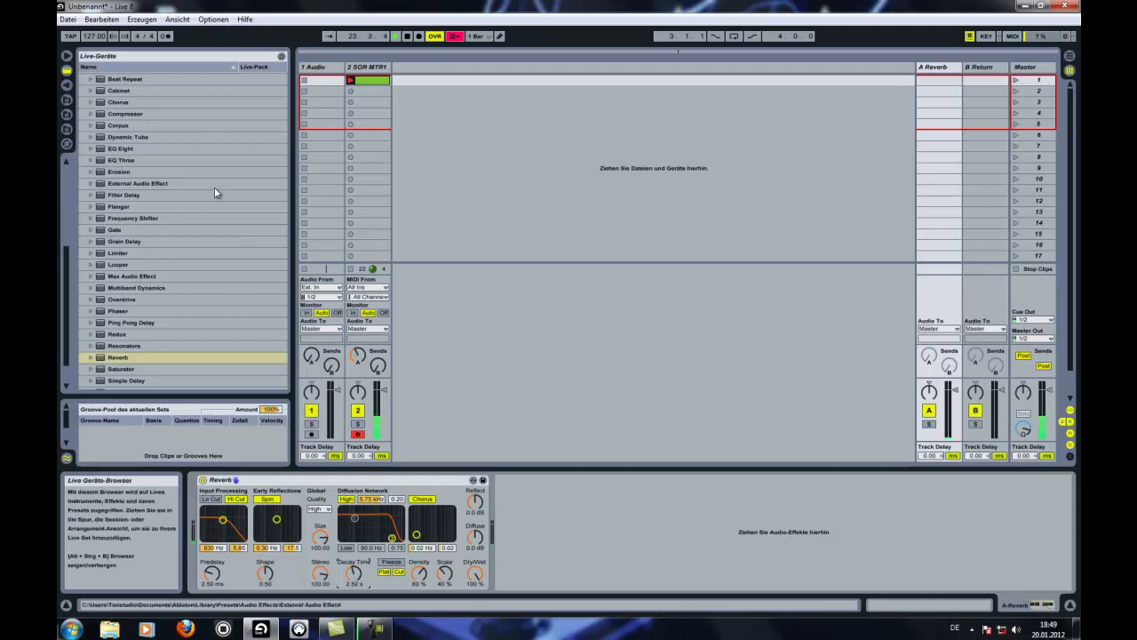
Add EQ Eight to the SOR MTR1 track with a low cut at about 121 Hz and Q 2.24, and delete the empty audio track.
scroll(231, 218, "up", 2)
left_click_drag(120, 207, 672, 525)
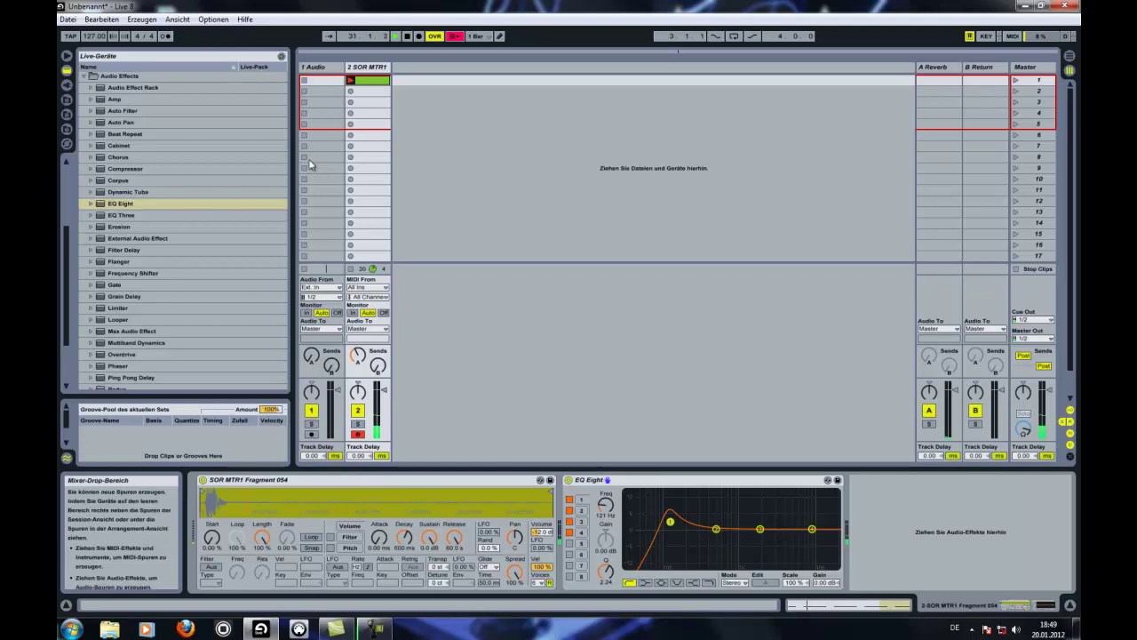
right_click(308, 68)
left_click(347, 112)
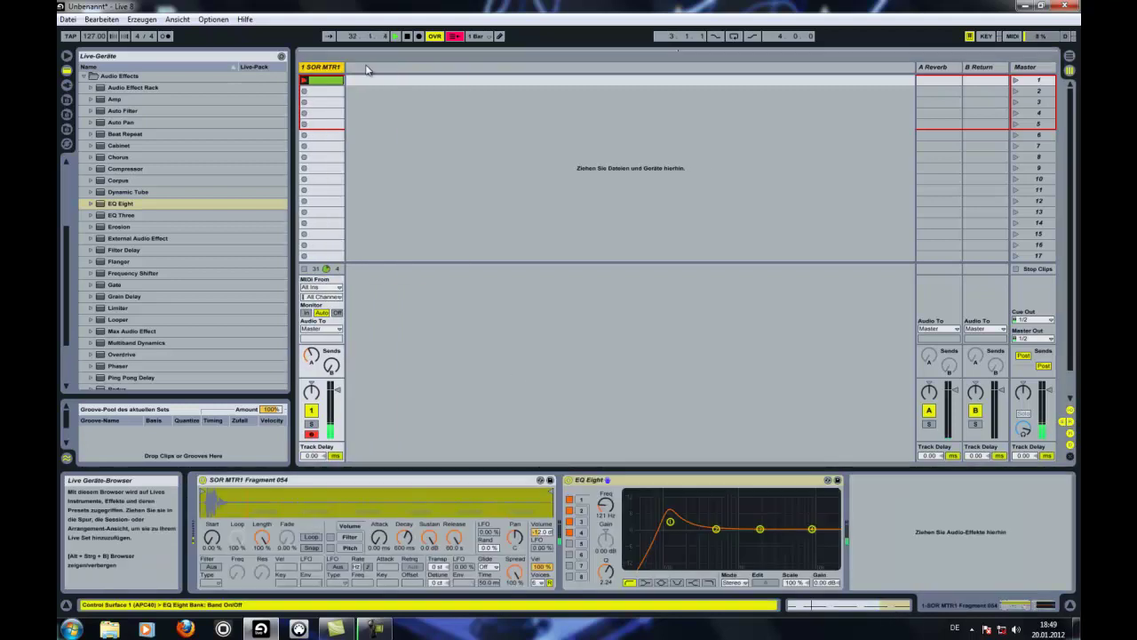
Create a new MIDI track and load an empty Simpler instrument onto it.
right_click(365, 70)
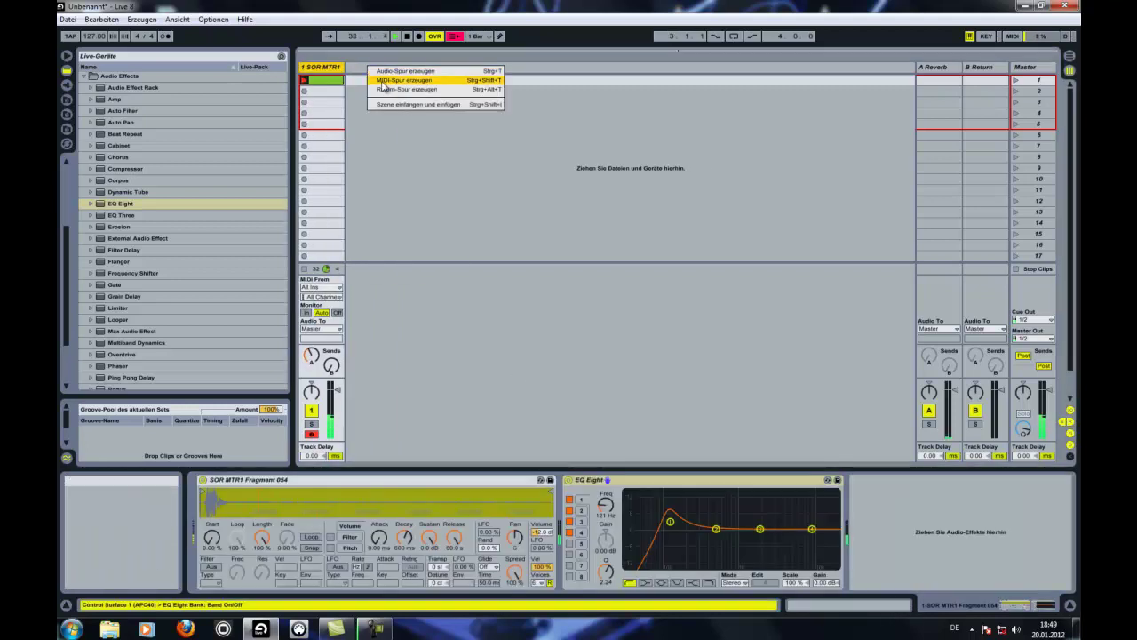
left_click(404, 80)
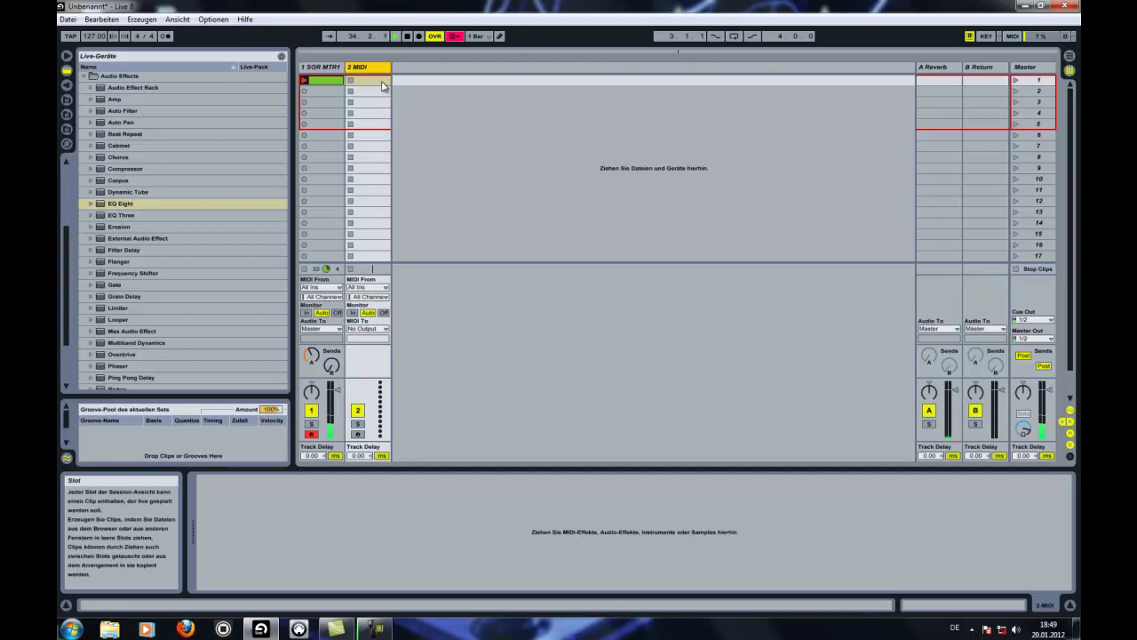
scroll(113, 120, "up", 5)
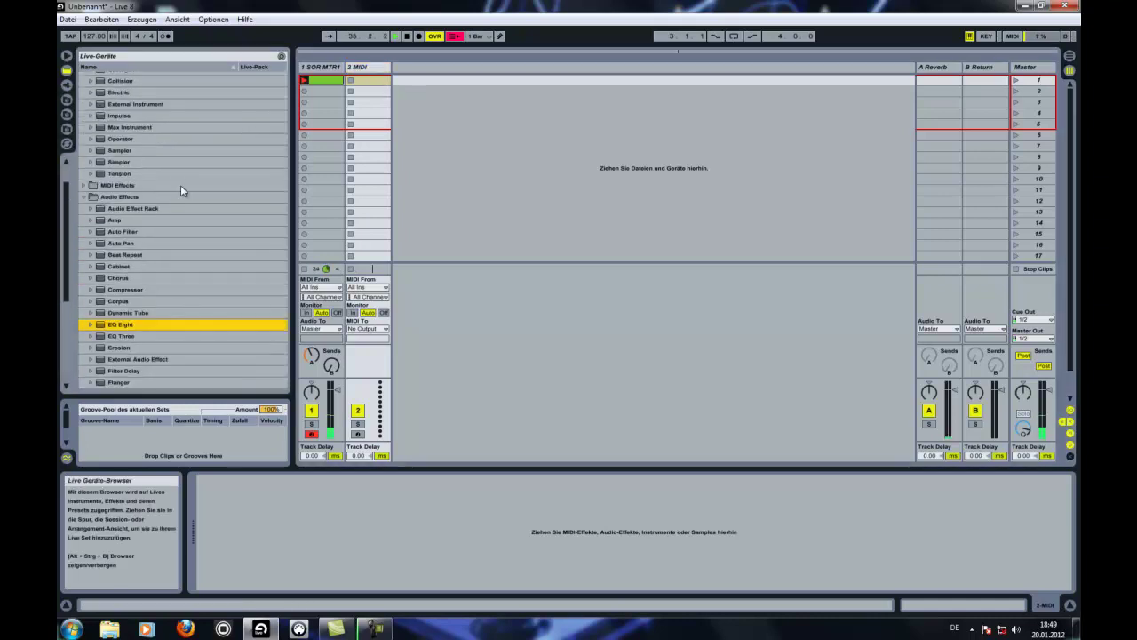
double_click(118, 163)
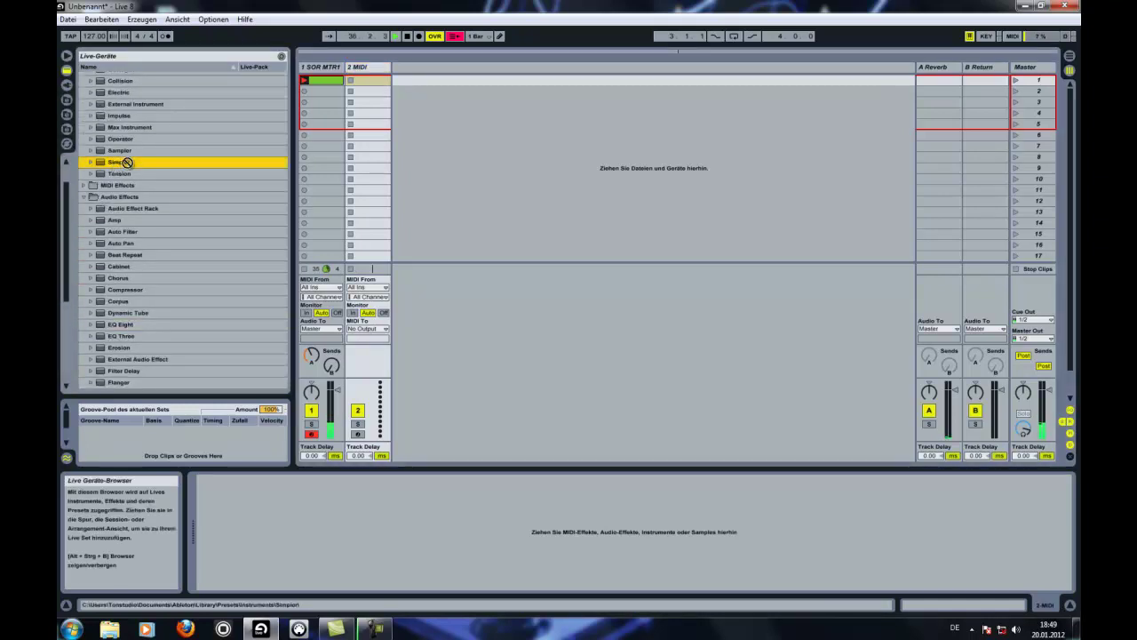
Audition the sample files from SOR MTR1 Fragment 059 through 079 against the running clip.
left_click(66, 129)
left_click(155, 187)
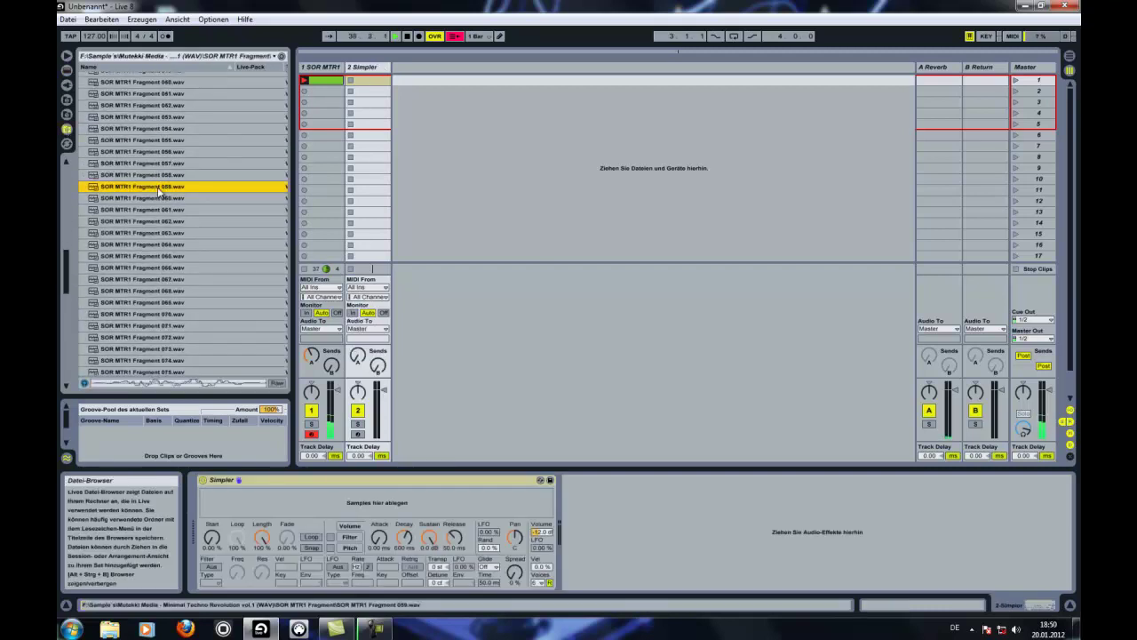
left_click(156, 198)
left_click(153, 213)
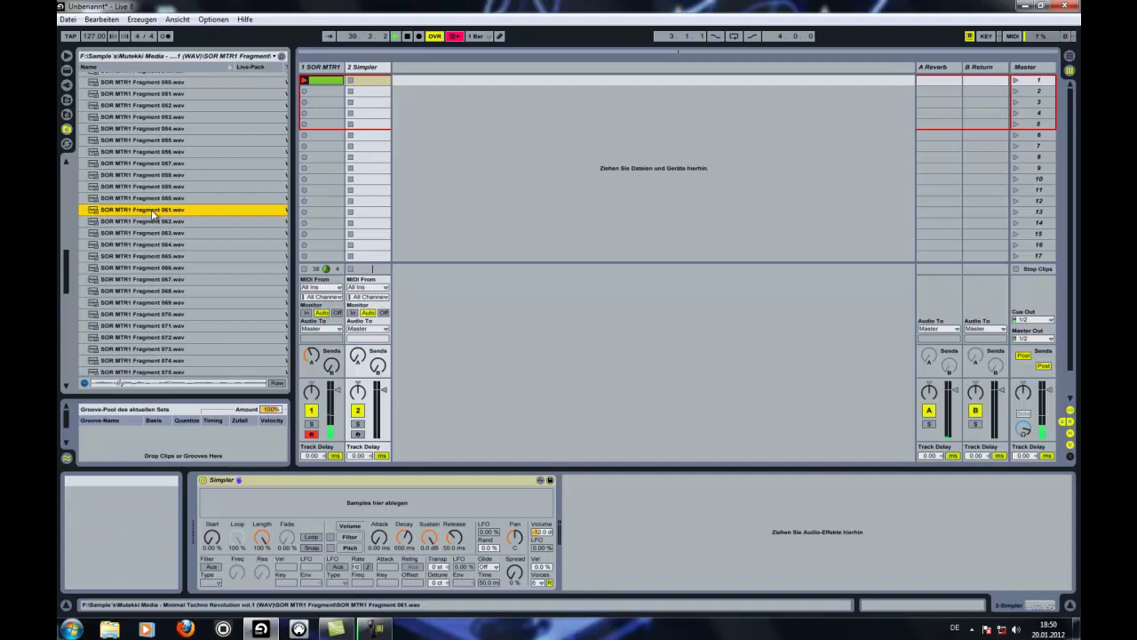
left_click(150, 224)
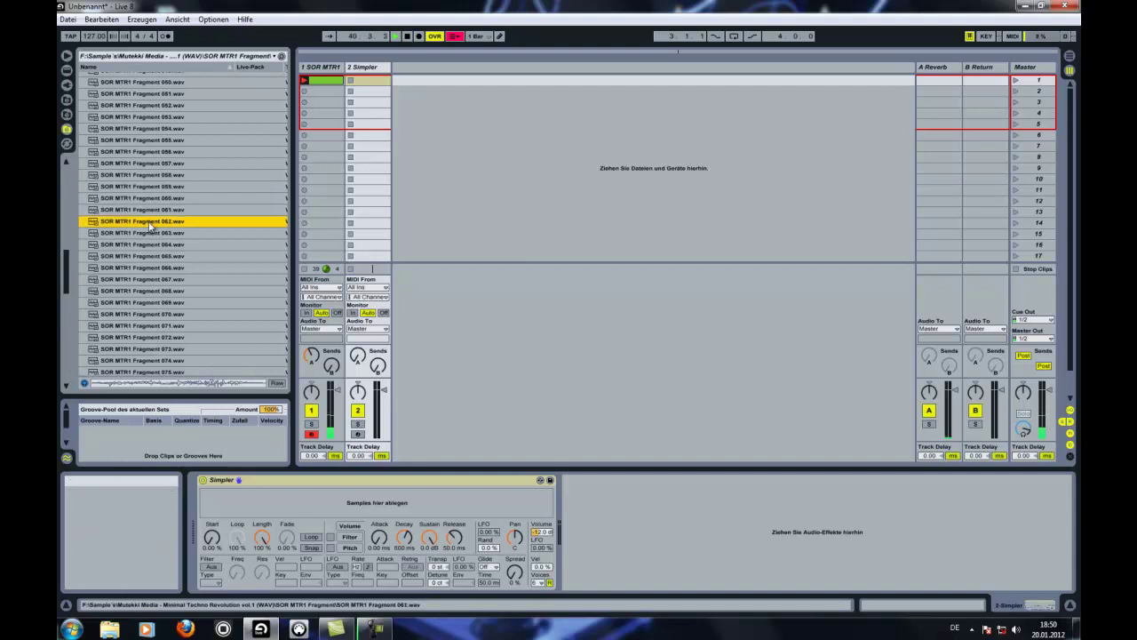
left_click(144, 235)
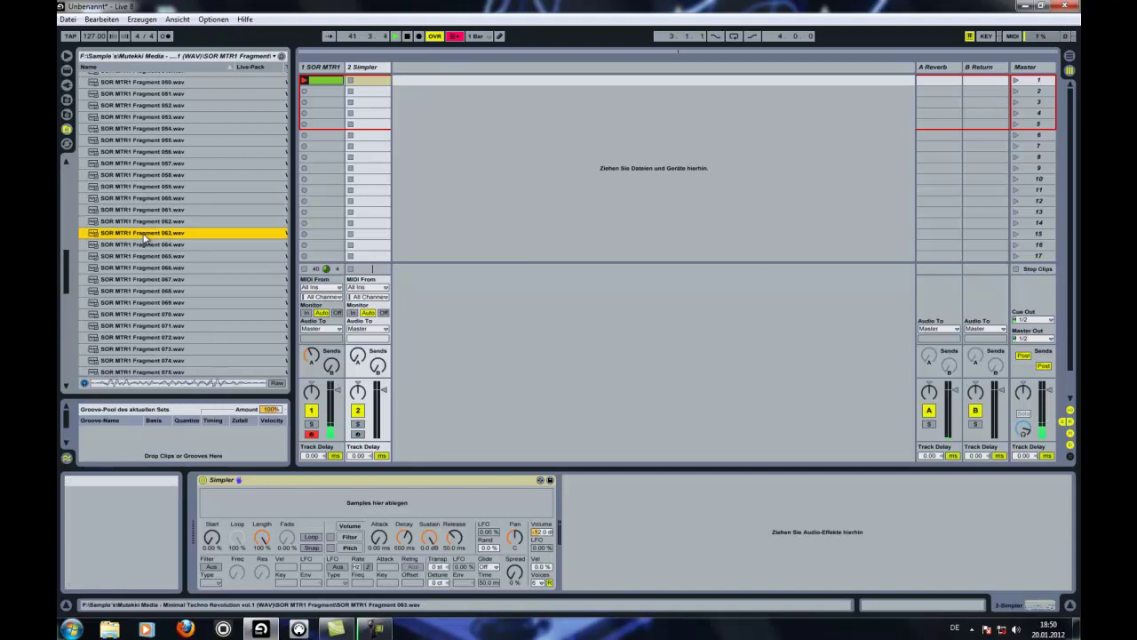
left_click(134, 245)
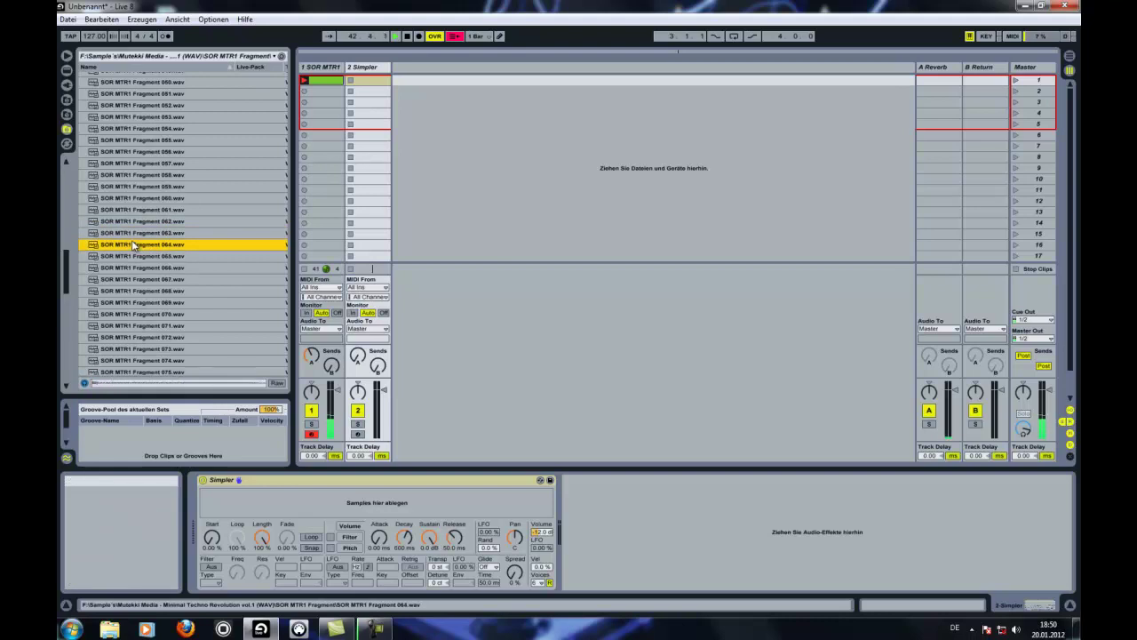
left_click(130, 256)
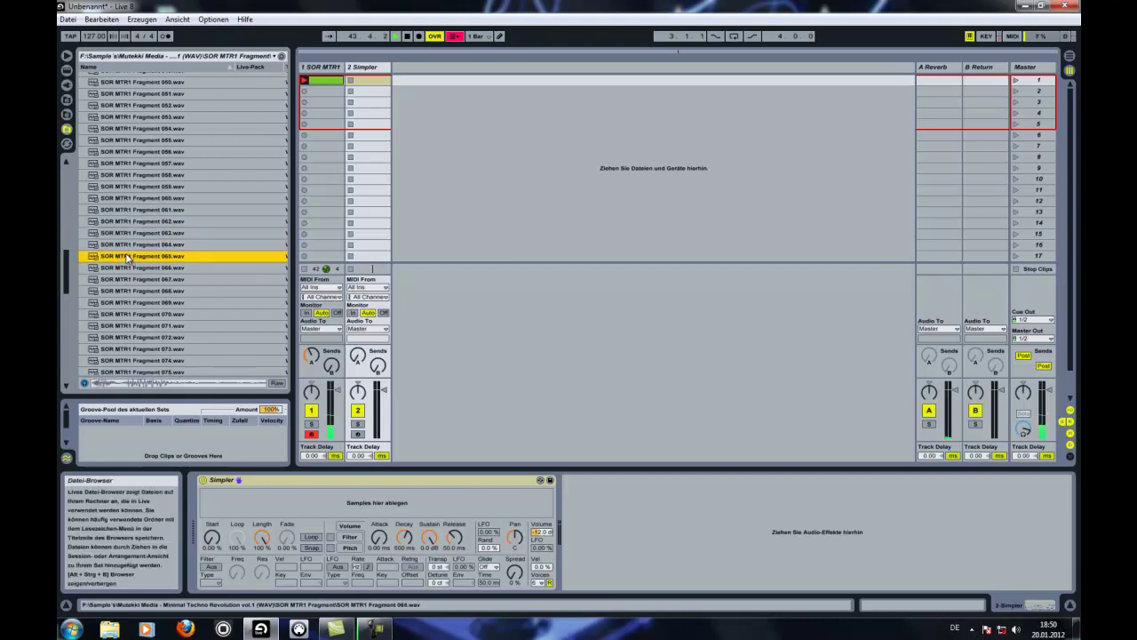
left_click(131, 268)
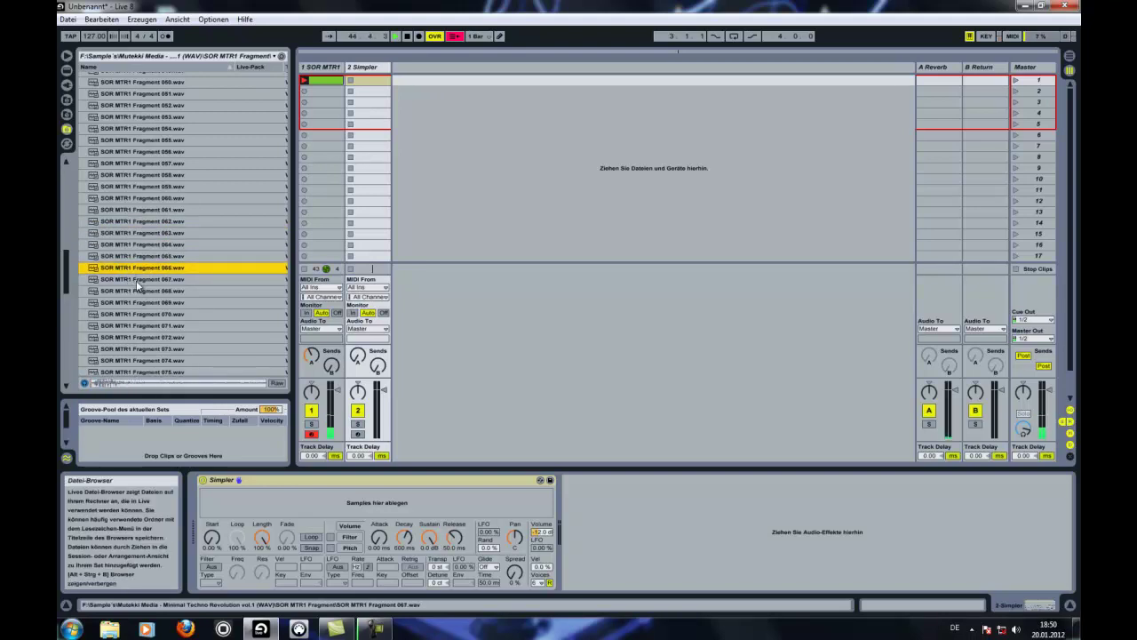
left_click(136, 280)
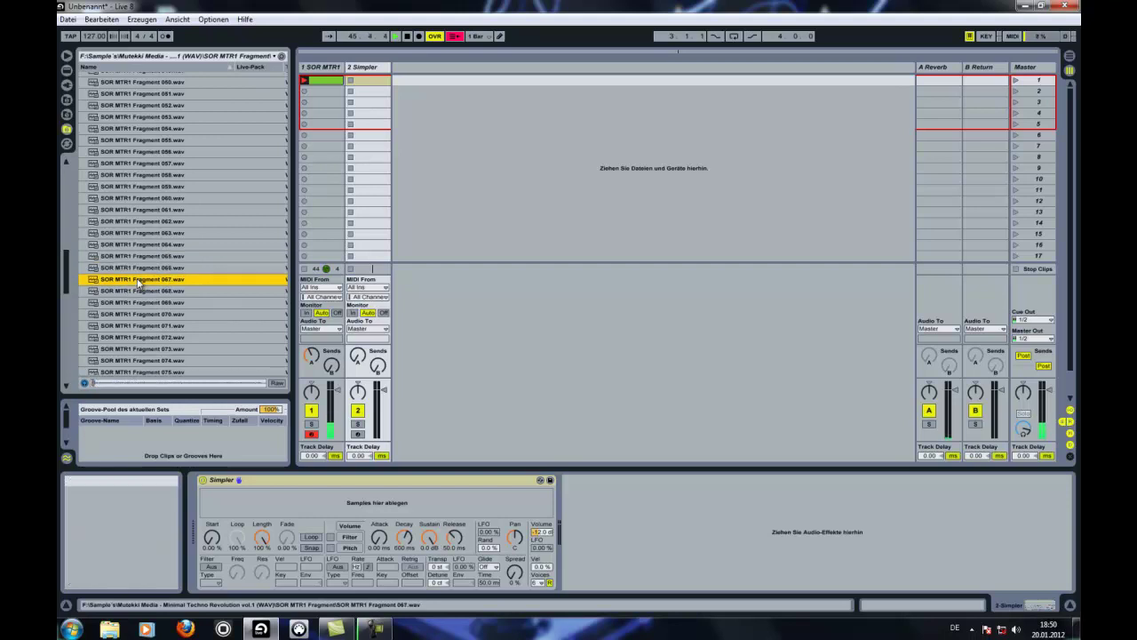
left_click(138, 291)
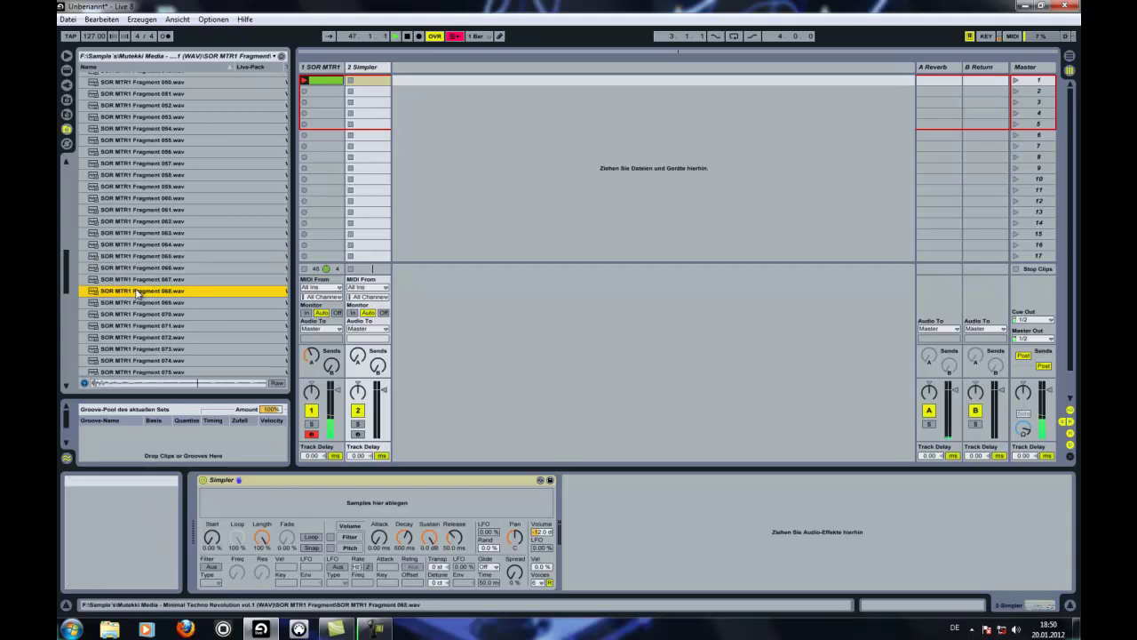
left_click(134, 303)
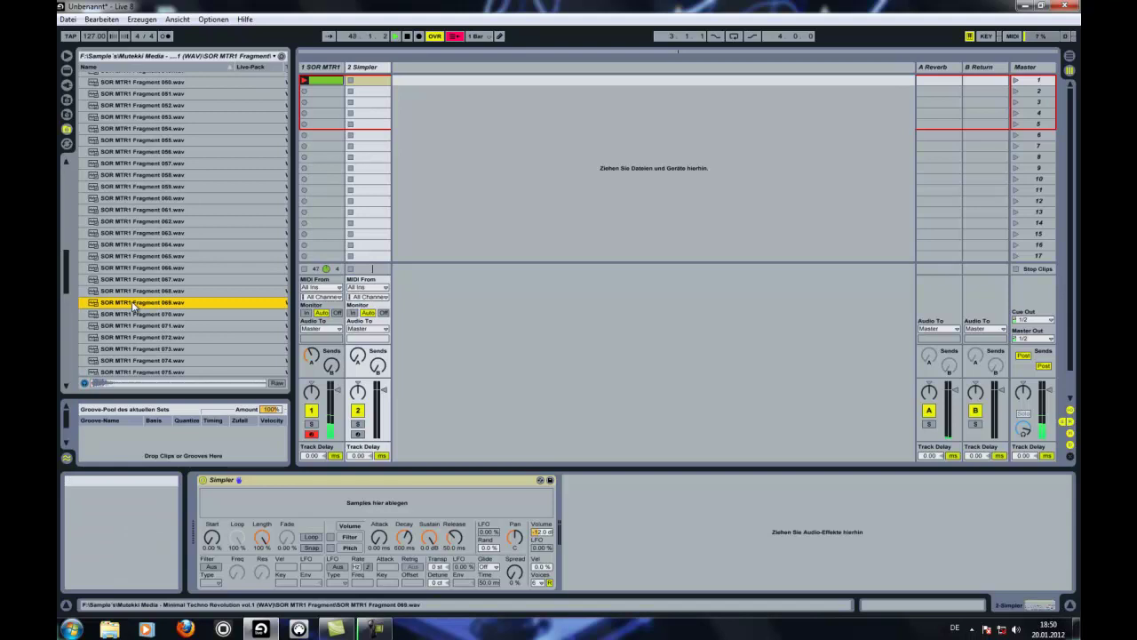
left_click(132, 314)
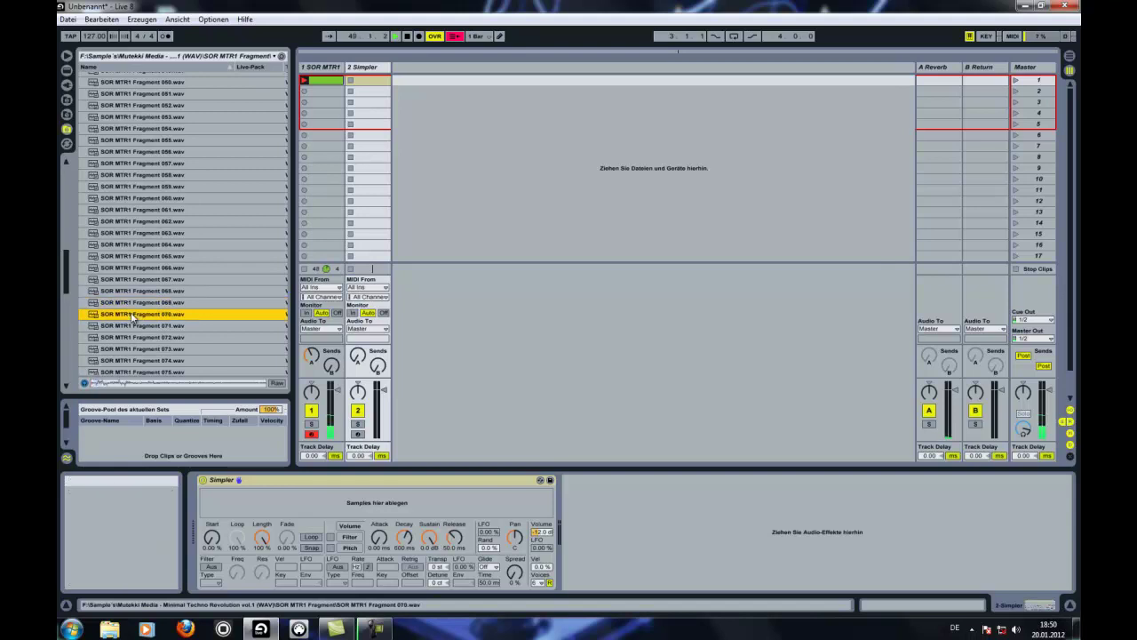
left_click(130, 326)
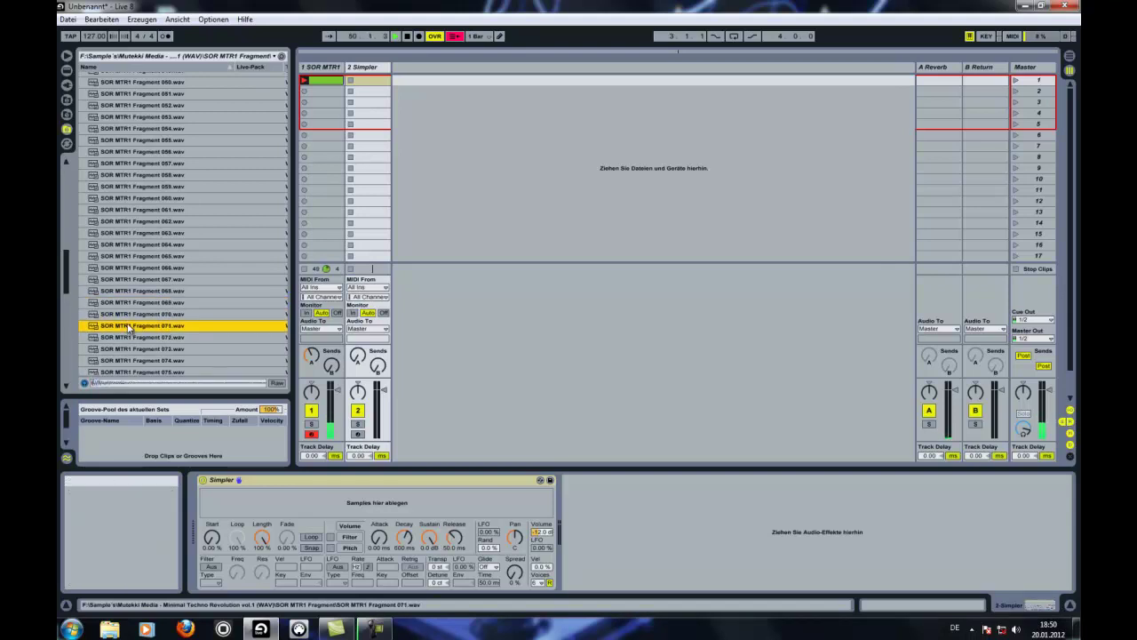
left_click(133, 336)
scroll(148, 314, "down", 3)
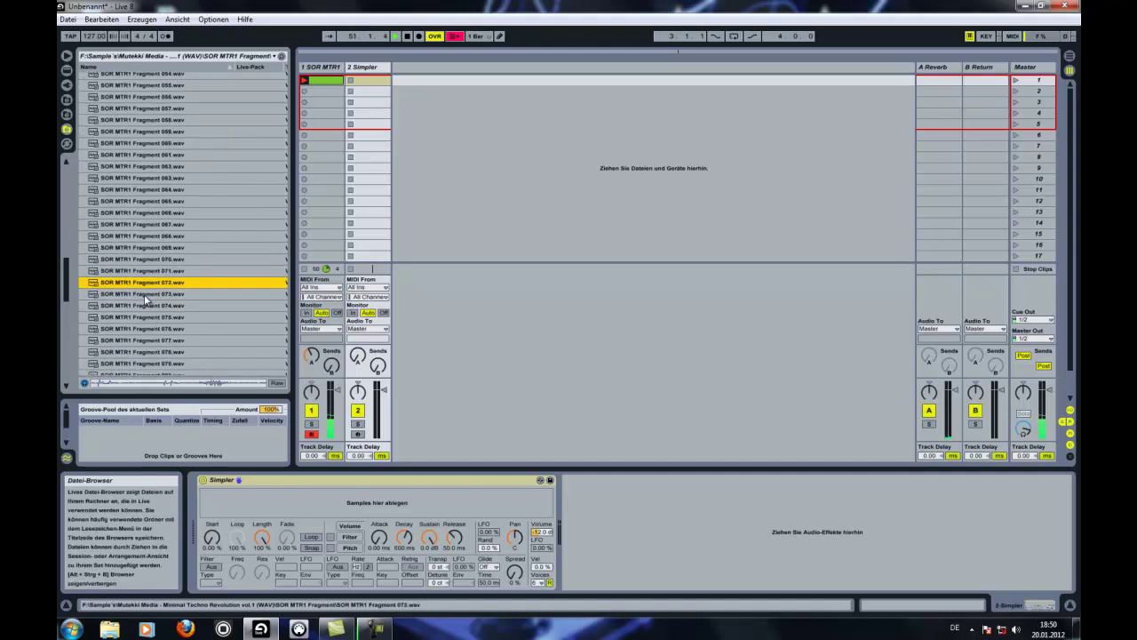
left_click(143, 293)
left_click(142, 307)
left_click(142, 317)
left_click(144, 329)
left_click(146, 340)
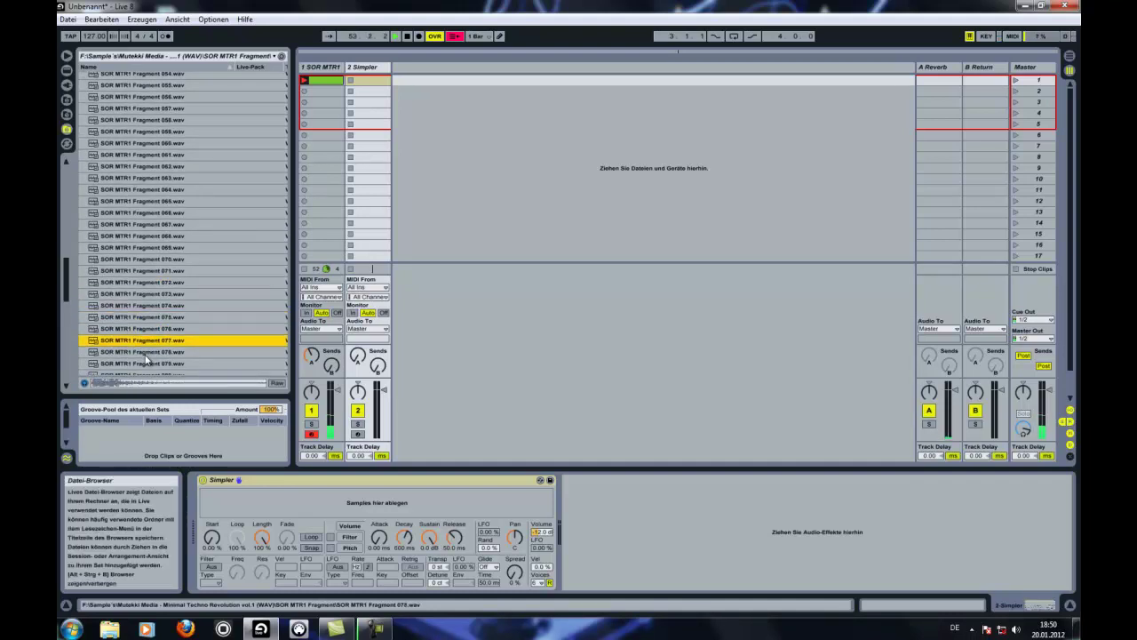
left_click(146, 353)
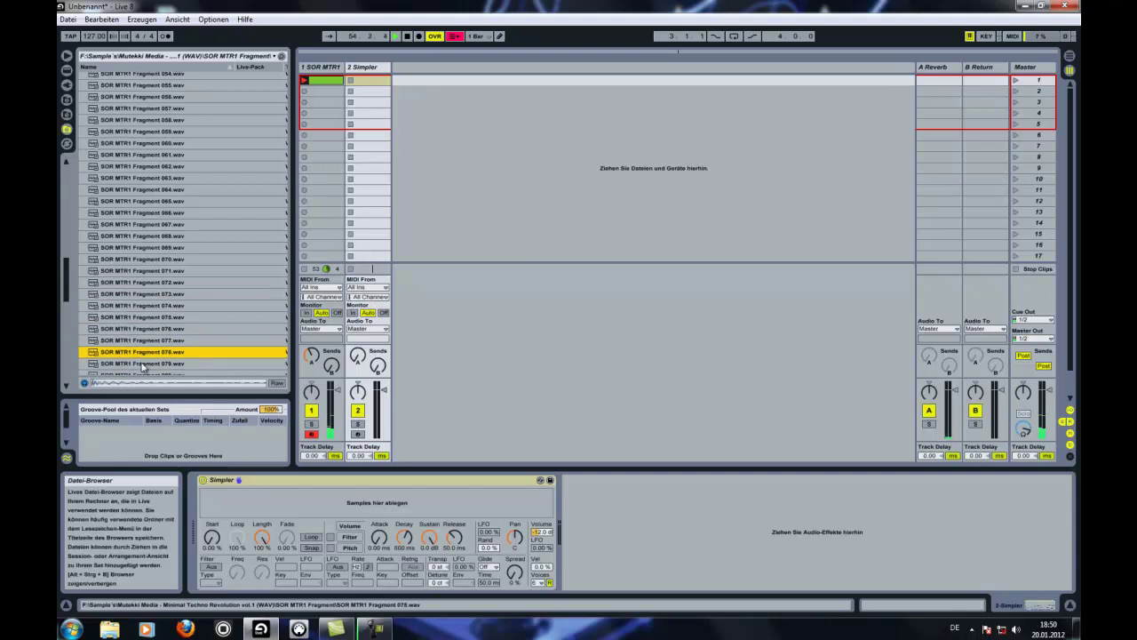
left_click(142, 363)
Load SOR MTR1 Fragment 079.wav into the empty Simpler and enable its filter with type HP24.
left_click_drag(140, 366, 363, 496)
left_click(212, 566)
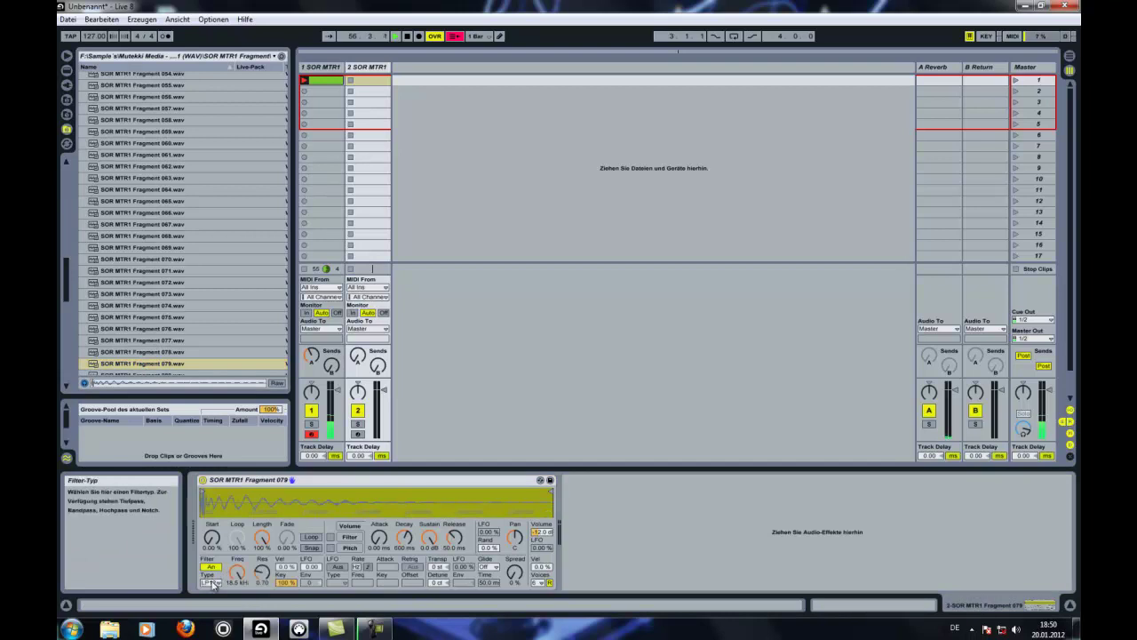
left_click(211, 582)
left_click(214, 564)
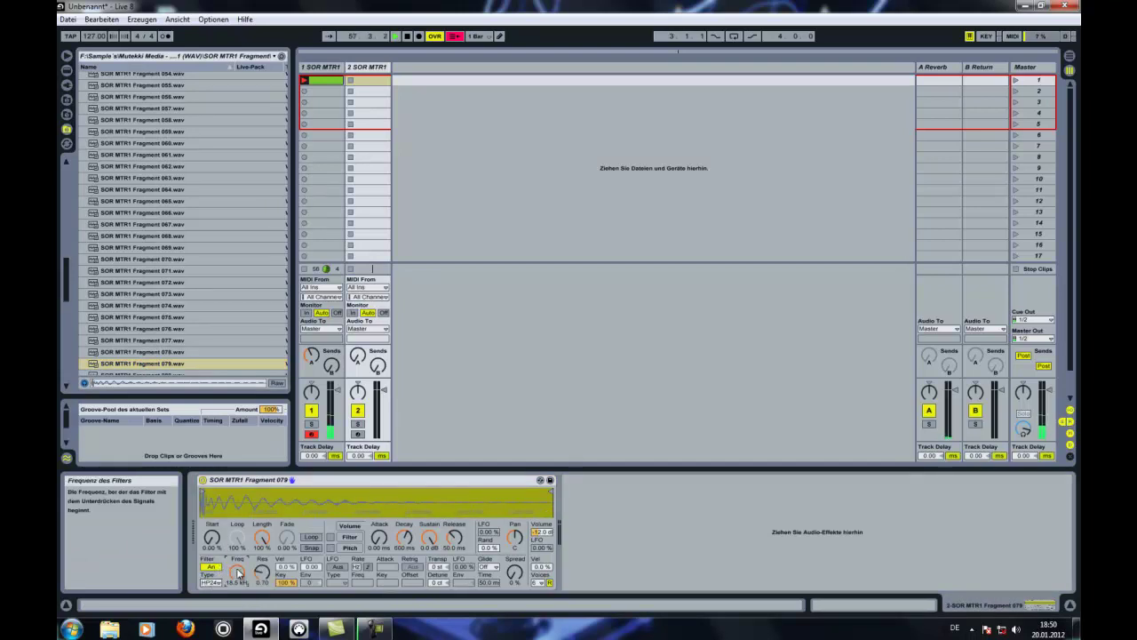
Set Simpler's filter frequency to about 749 Hz with resonance about 1.05, and the volume velocity amount to 100 %.
left_click_drag(238, 572, 238, 574)
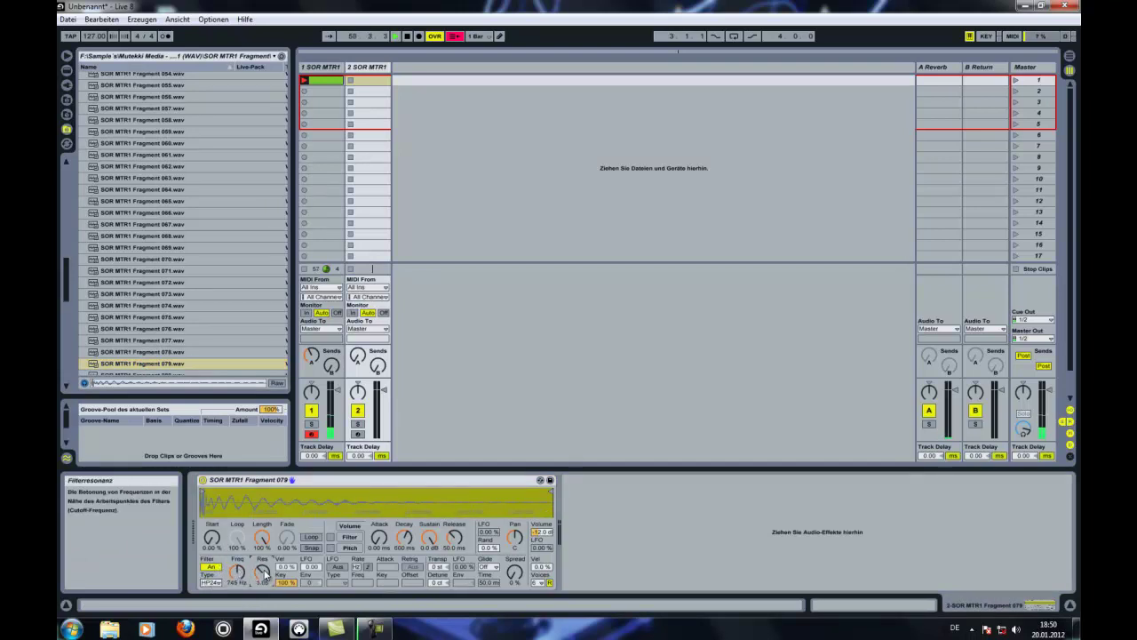
left_click_drag(546, 570, 547, 569)
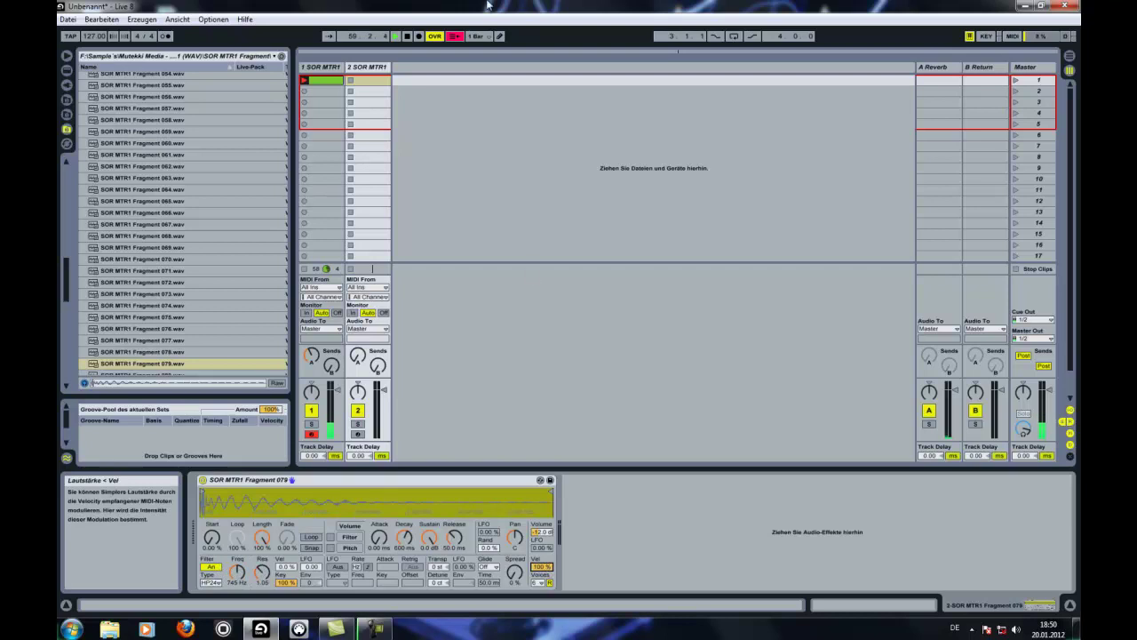
Create a clip on track 2 with C3 sixteenths at 1.1.1, 1.1.3 and 1.2, and shorten its loop to one beat.
double_click(369, 80)
double_click(373, 549)
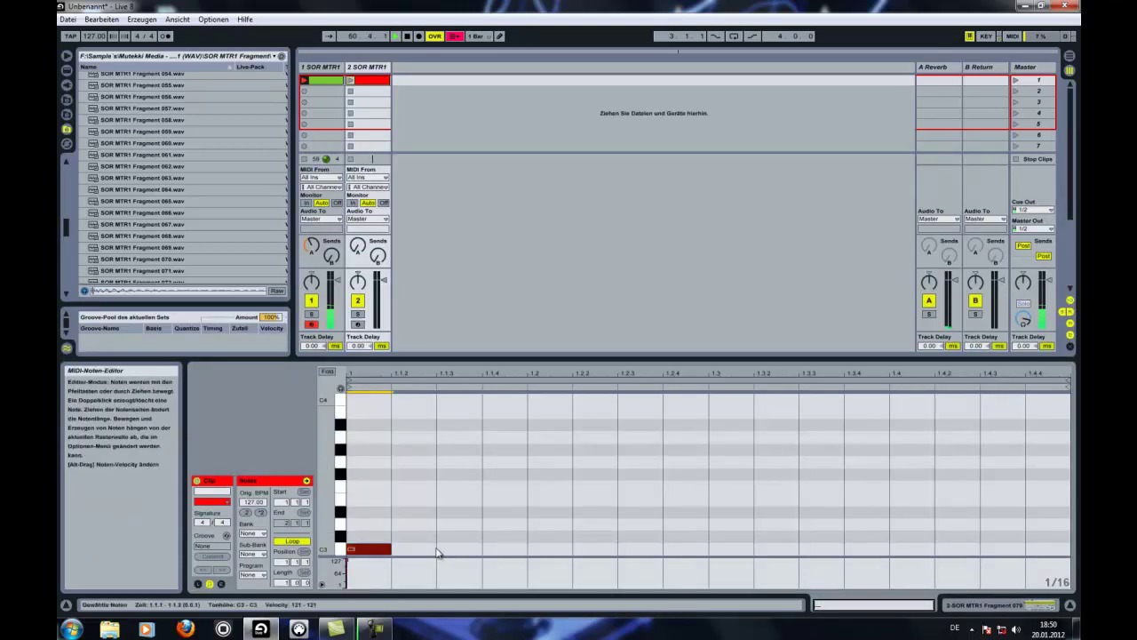
double_click(455, 549)
double_click(540, 550)
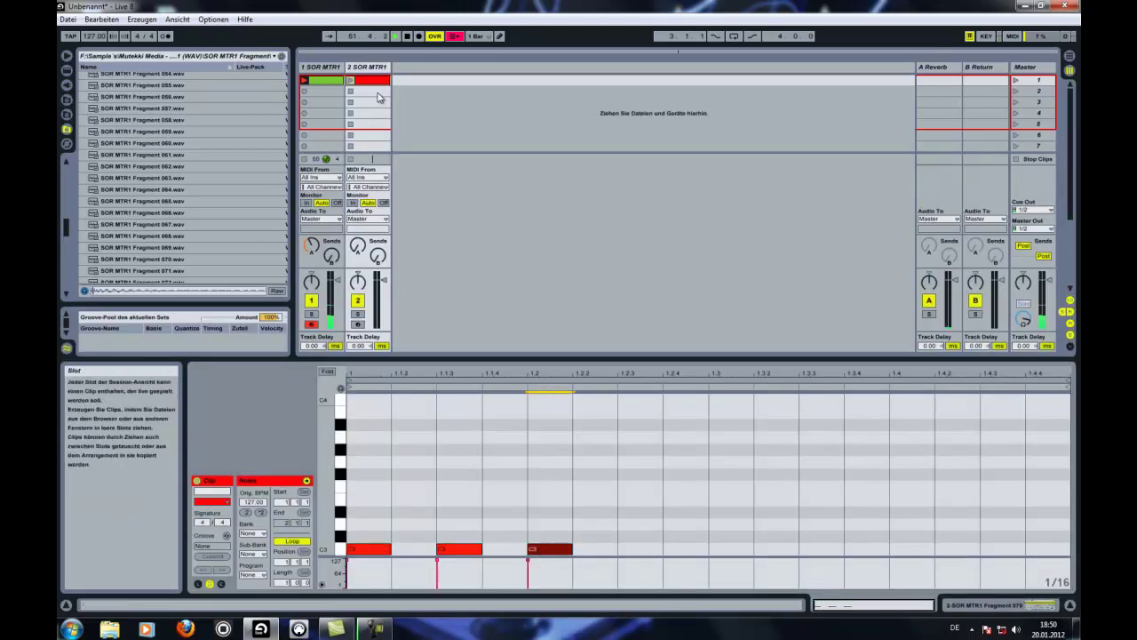
left_click_drag(1069, 380, 526, 380)
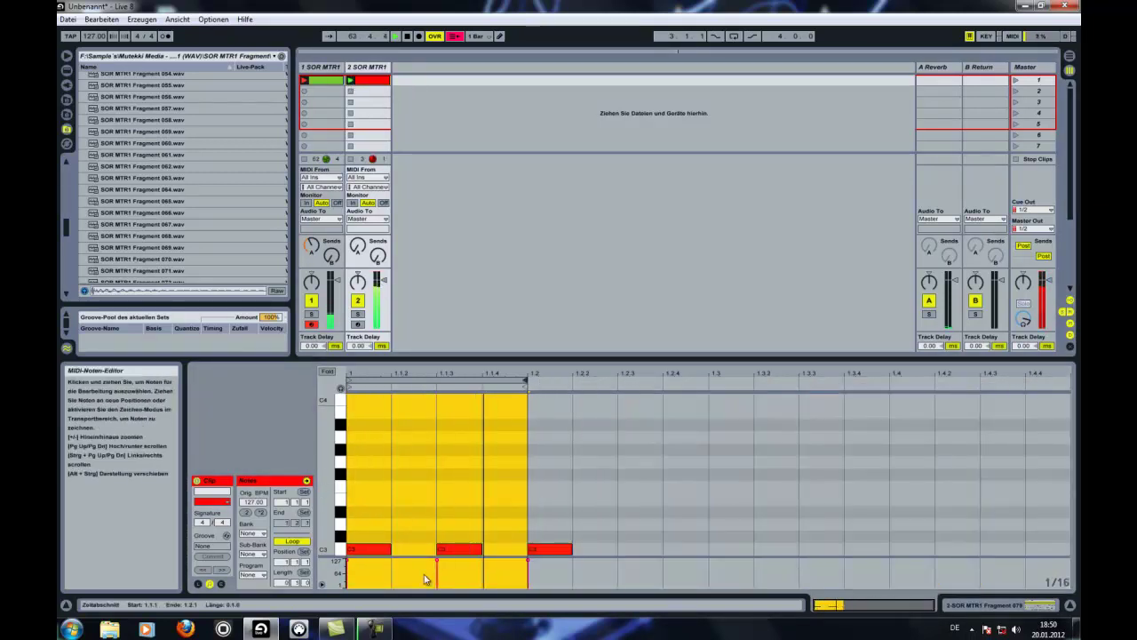
Lower the velocities of the two looped C3 notes and try them shifted to 1.1.2 and 1.1.4.
left_click_drag(436, 561, 439, 567)
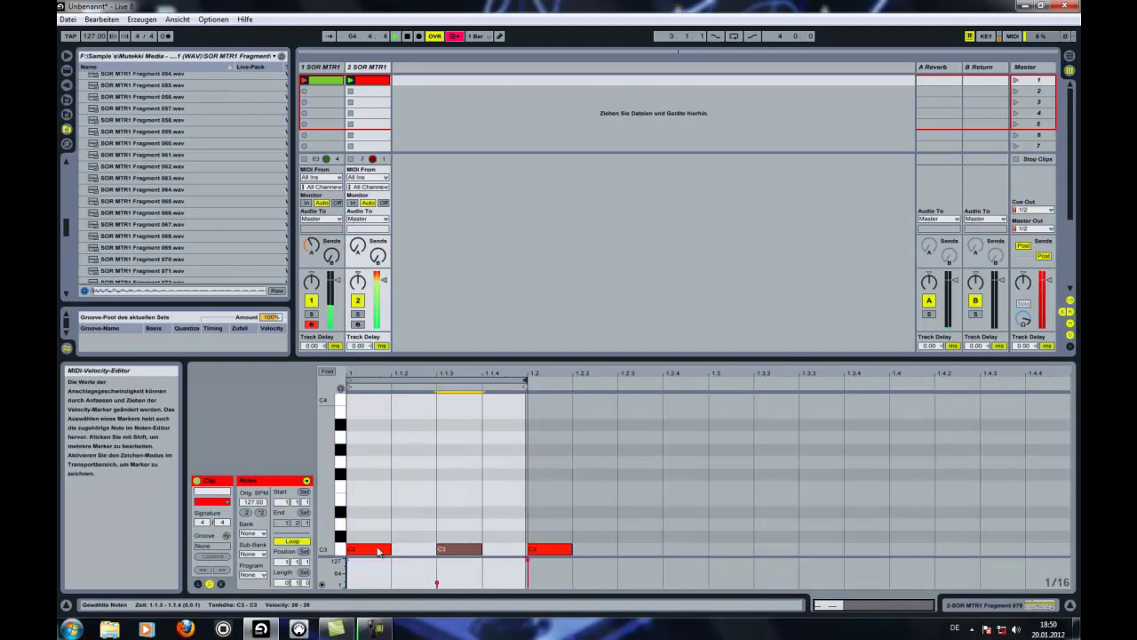
mouse_move(347, 562)
left_mouse_down()
mouse_move(365, 548)
mouse_move(490, 549)
mouse_move(483, 587)
mouse_move(483, 574)
left_mouse_up()
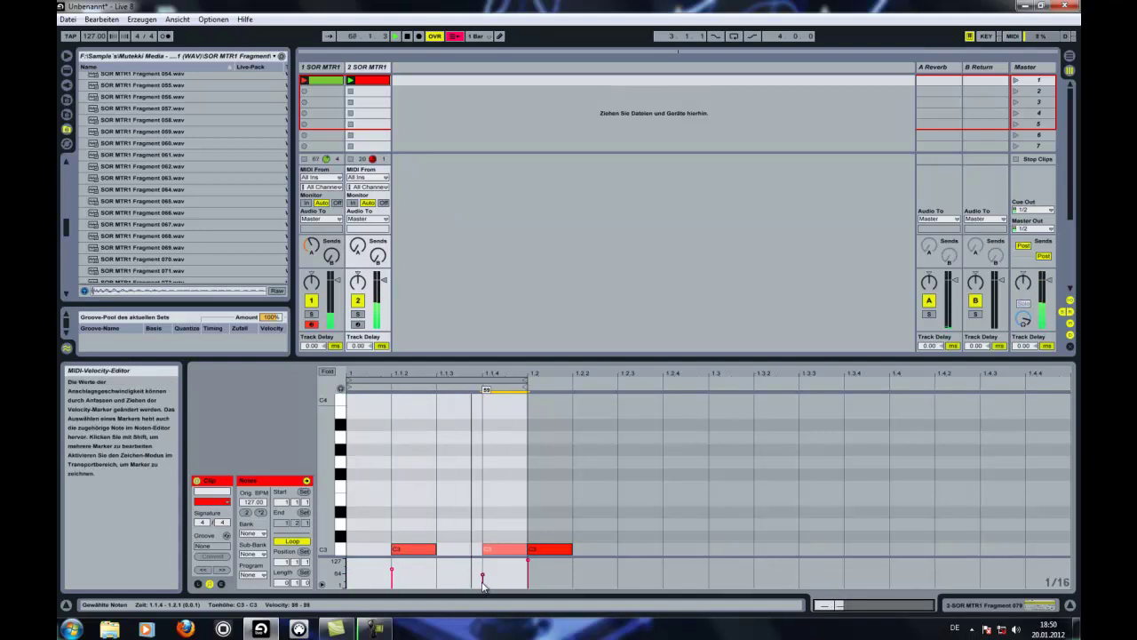
left_click_drag(393, 571, 399, 578)
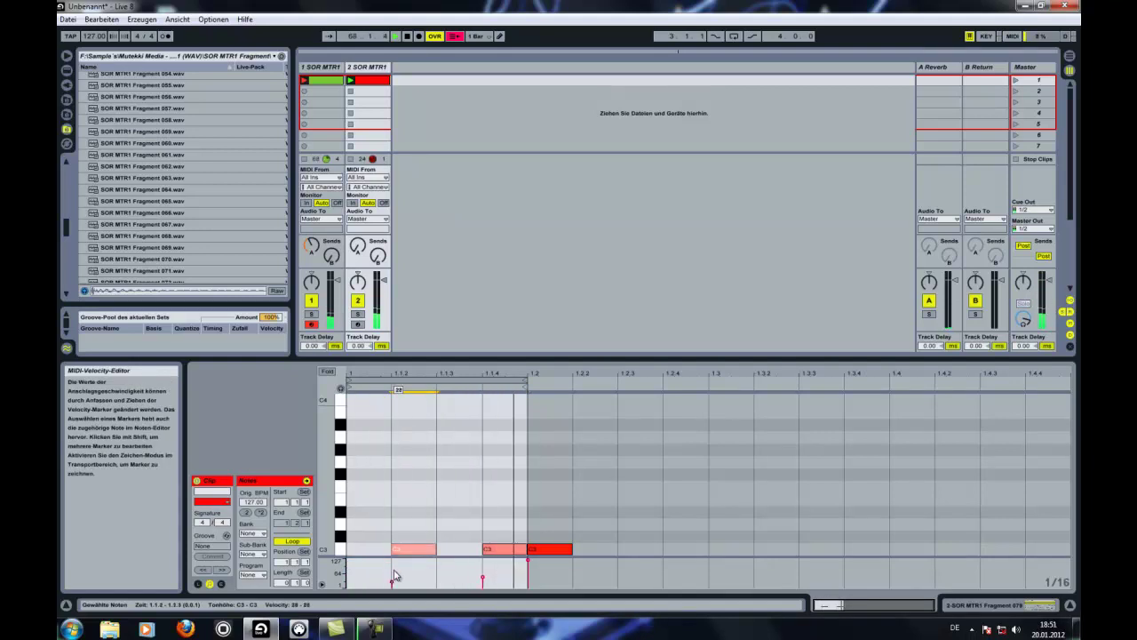
left_click_drag(482, 578, 485, 579)
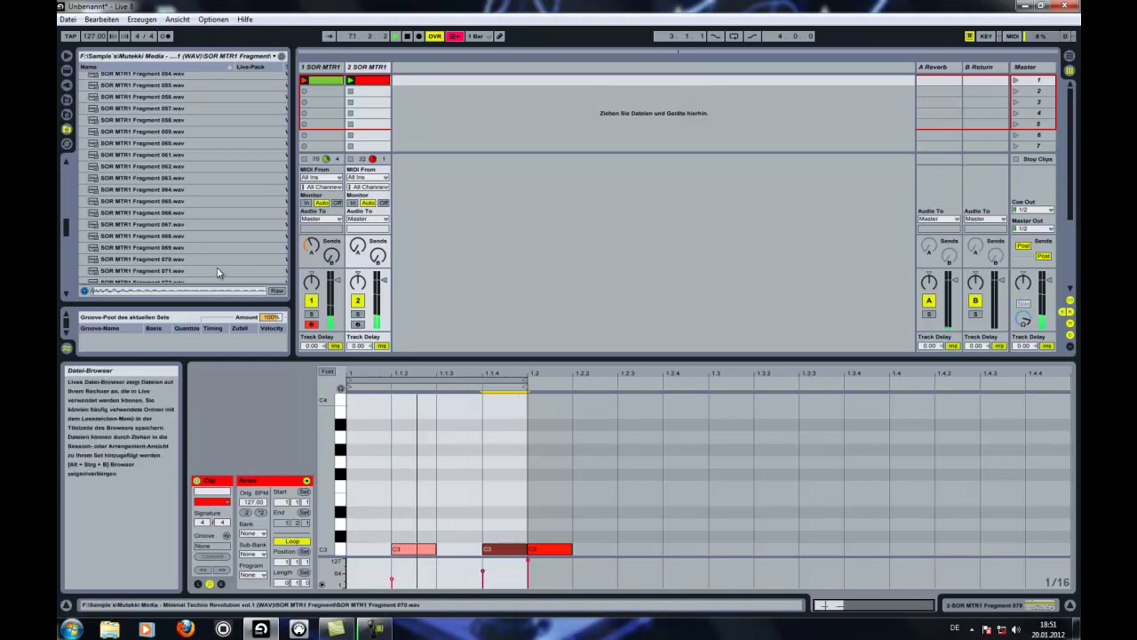
Move the two looped C3 notes back one sixteenth to 1.1.1 and 1.1.3.
left_click_drag(503, 549, 464, 553)
left_click(412, 550)
left_click_drag(395, 553, 352, 551)
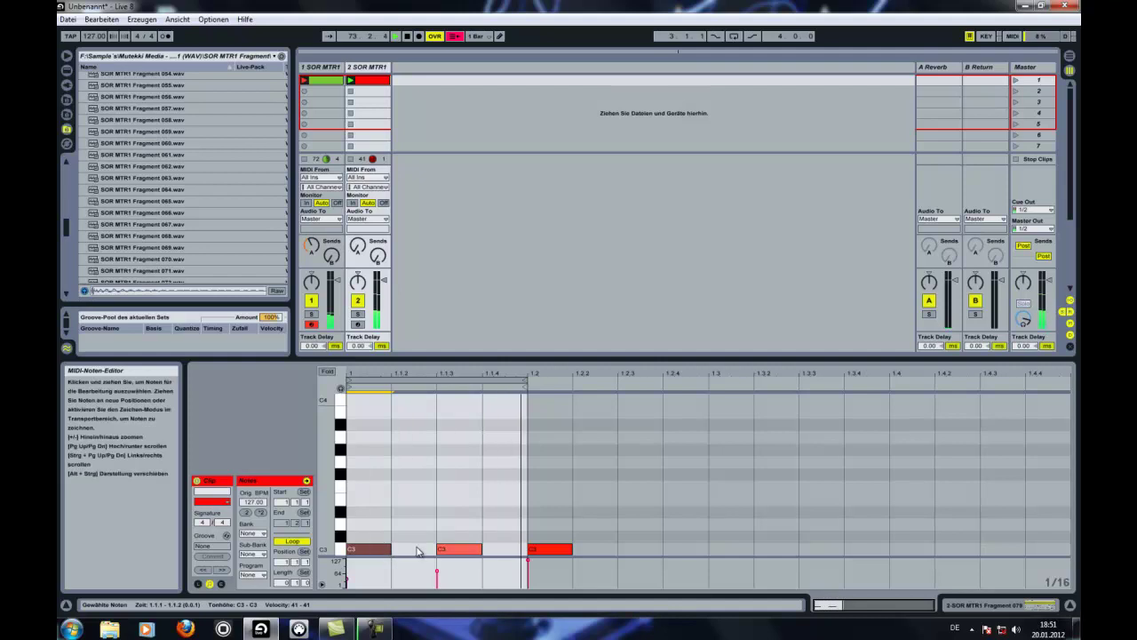
Add a C3 note at 1.1.2, rebalance the looped velocities with the first note softest, and delete the note at 1.2.
double_click(414, 549)
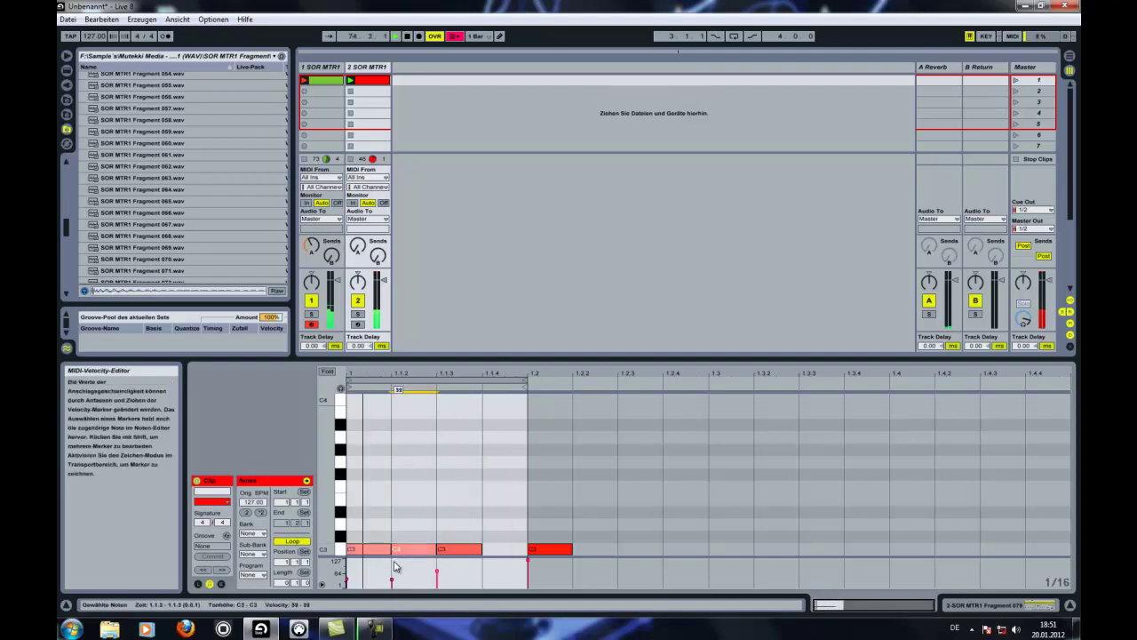
left_click_drag(395, 563, 395, 560)
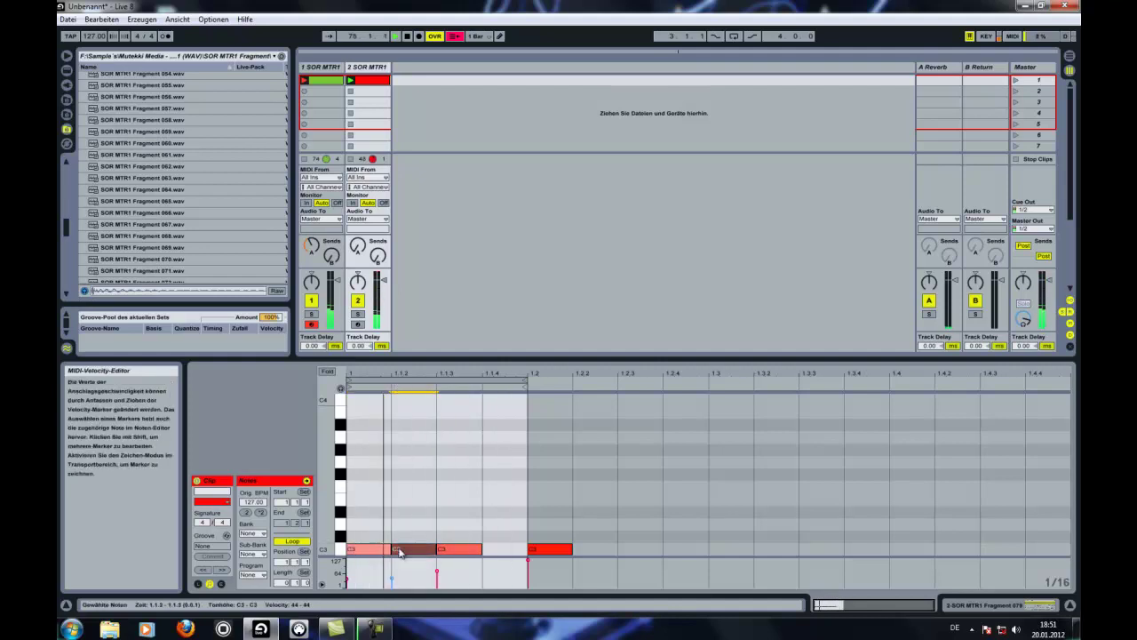
left_click(349, 582)
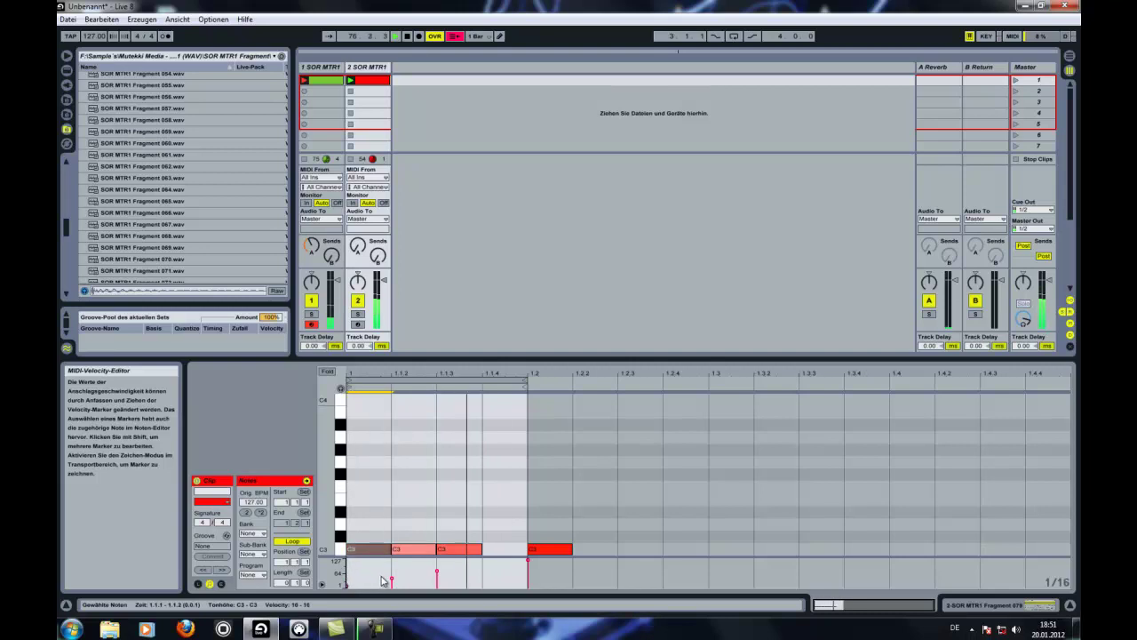
left_click_drag(436, 569, 437, 576)
double_click(549, 551)
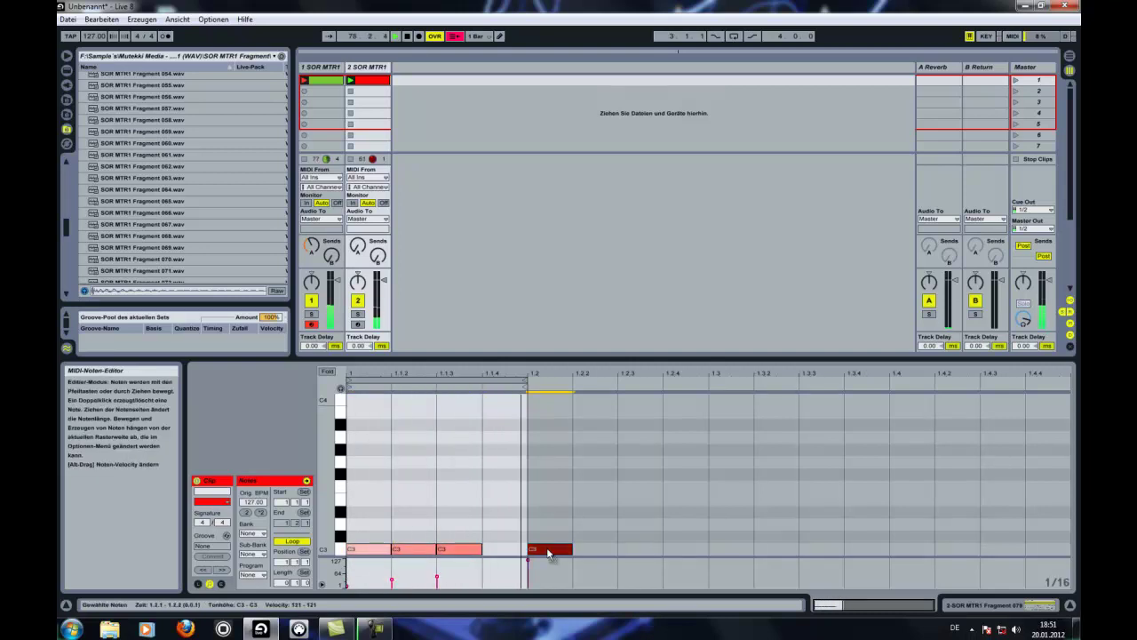
left_click(437, 575)
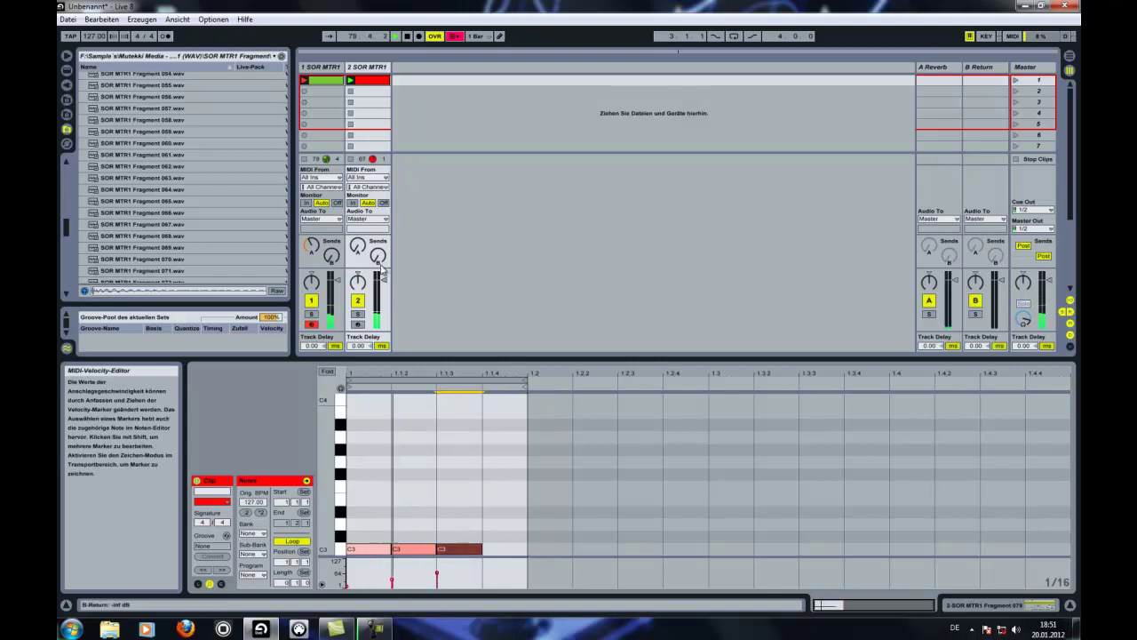
Raise track 2's Reverb send and apply the Swing 16-45 groove to its clip.
mouse_move(355, 253)
left_mouse_down()
mouse_move(354, 233)
mouse_move(355, 255)
left_mouse_up()
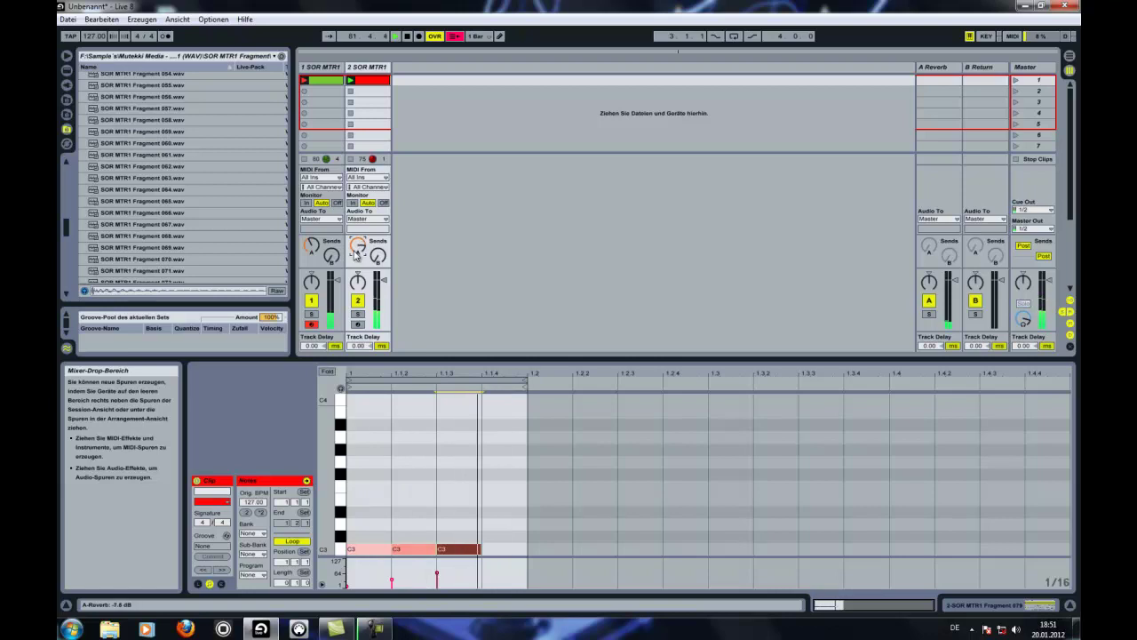
left_click(67, 100)
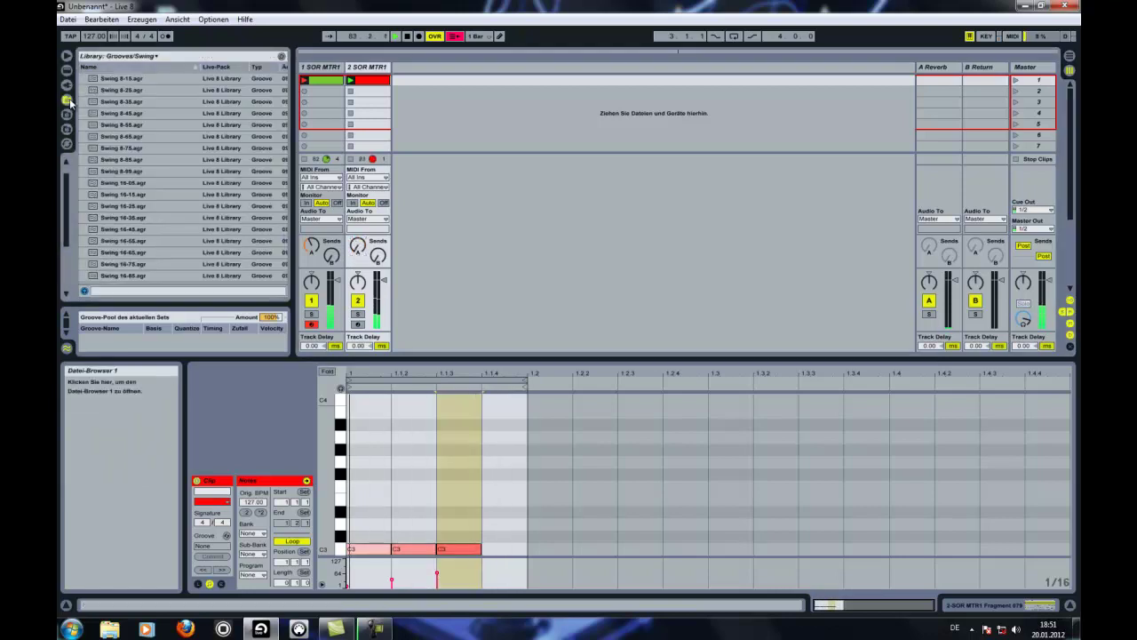
left_click(136, 231)
key("Return")
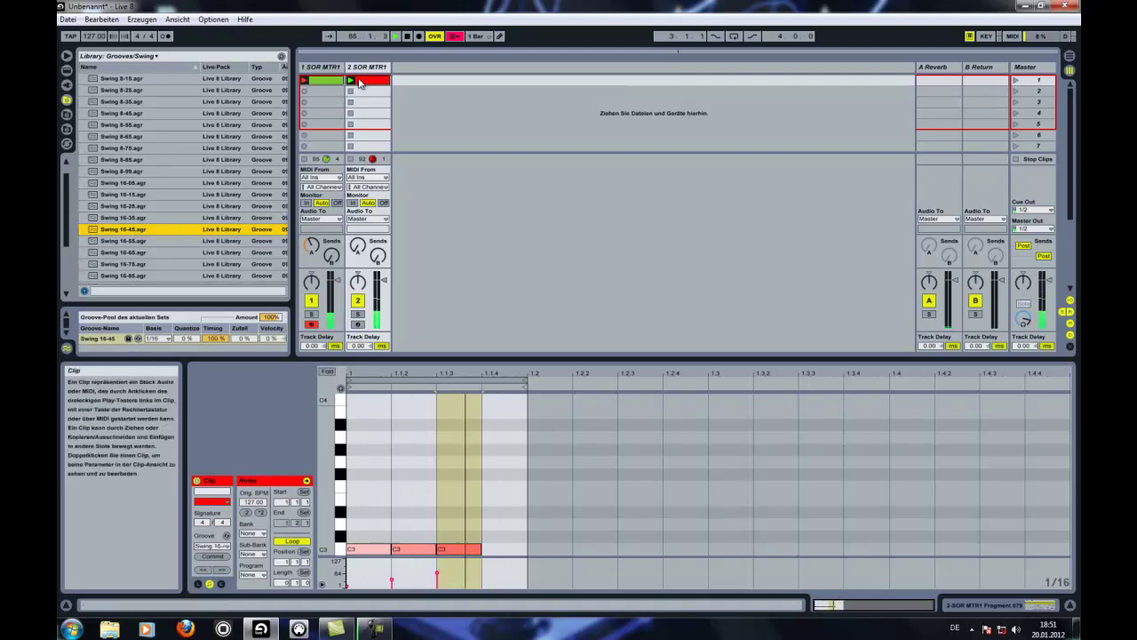
Create a third MIDI track with an empty Simpler and browse to the SOR MTR1 fragments after 079.
left_click(67, 71)
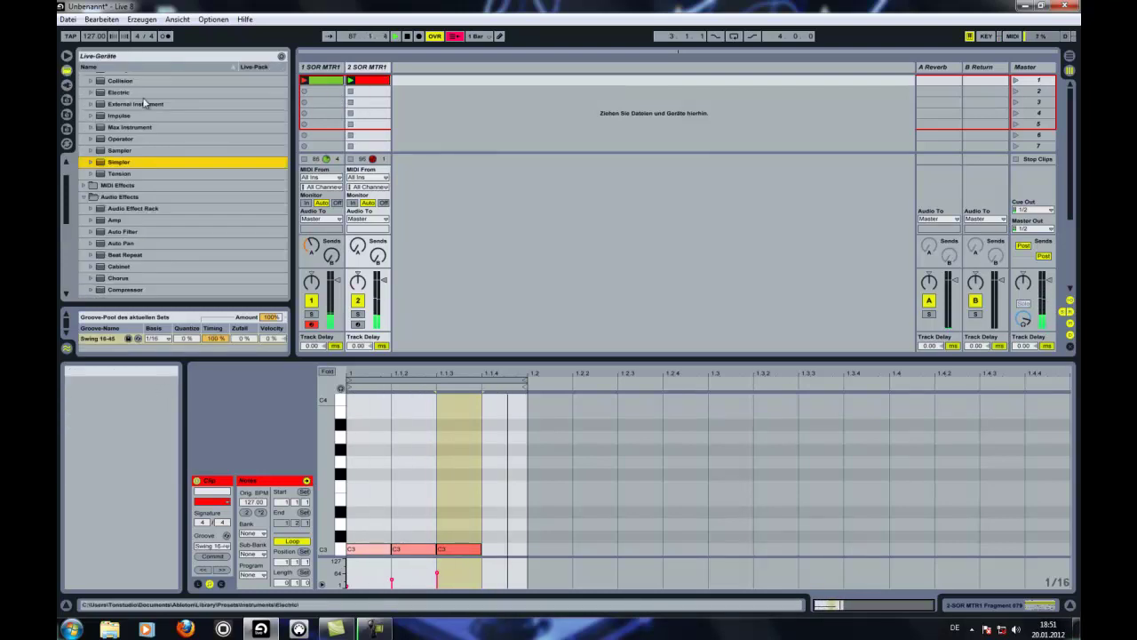
left_click_drag(124, 165, 408, 68)
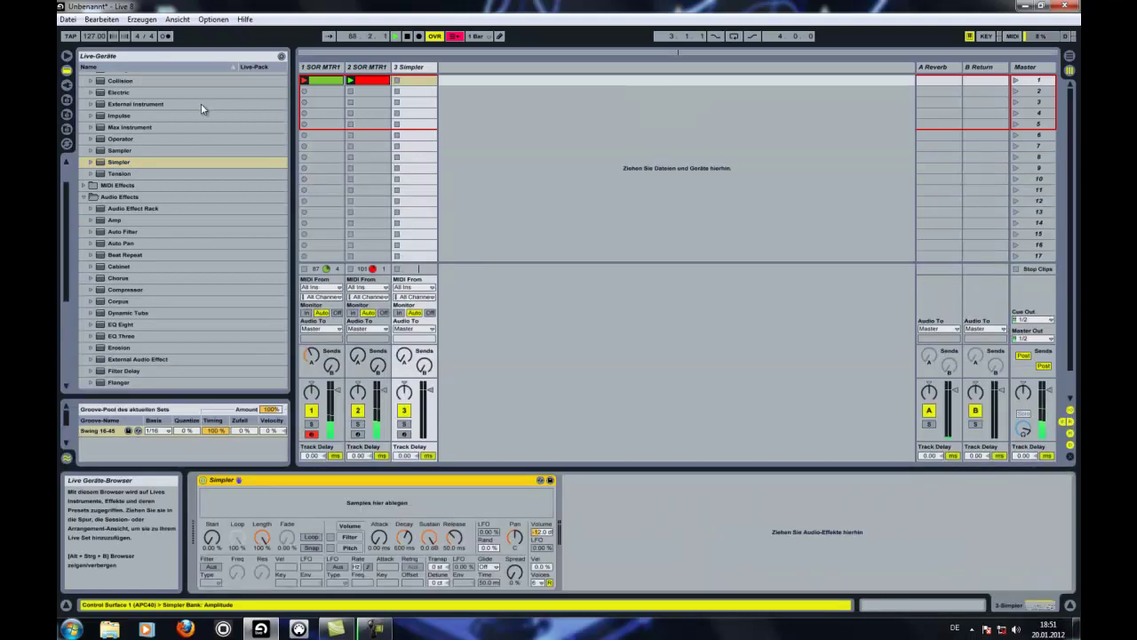
left_click(67, 130)
scroll(150, 232, "down", 5)
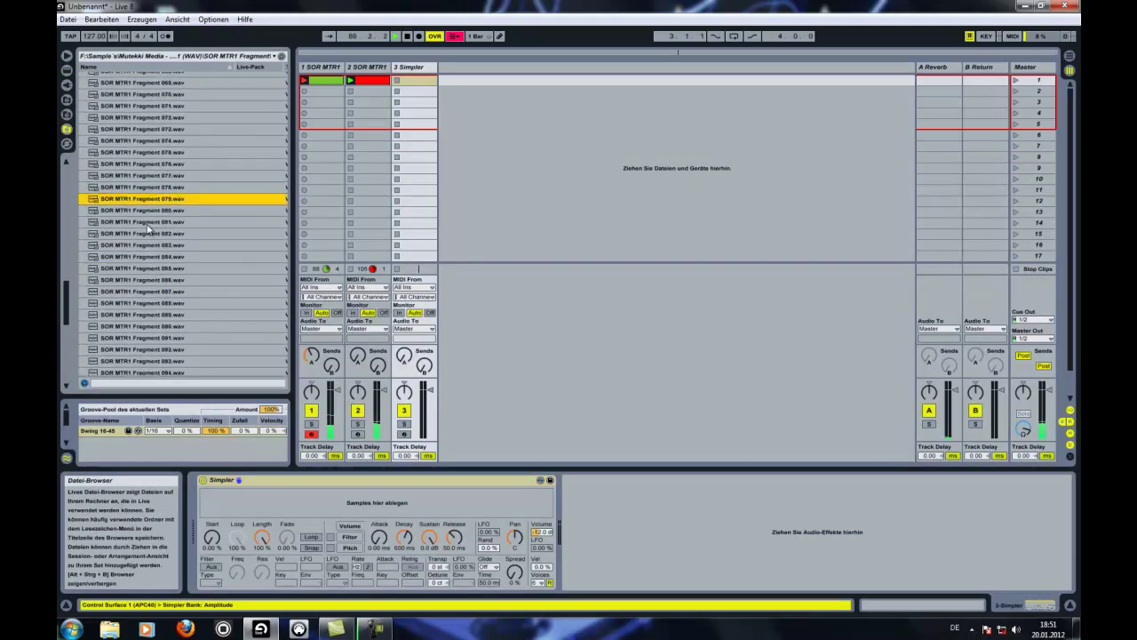
Replace the empty Simpler with a Drum Rack and load SOR MTR1 Fragments 090 through 100 onto its pads from C1 upward.
left_click(67, 71)
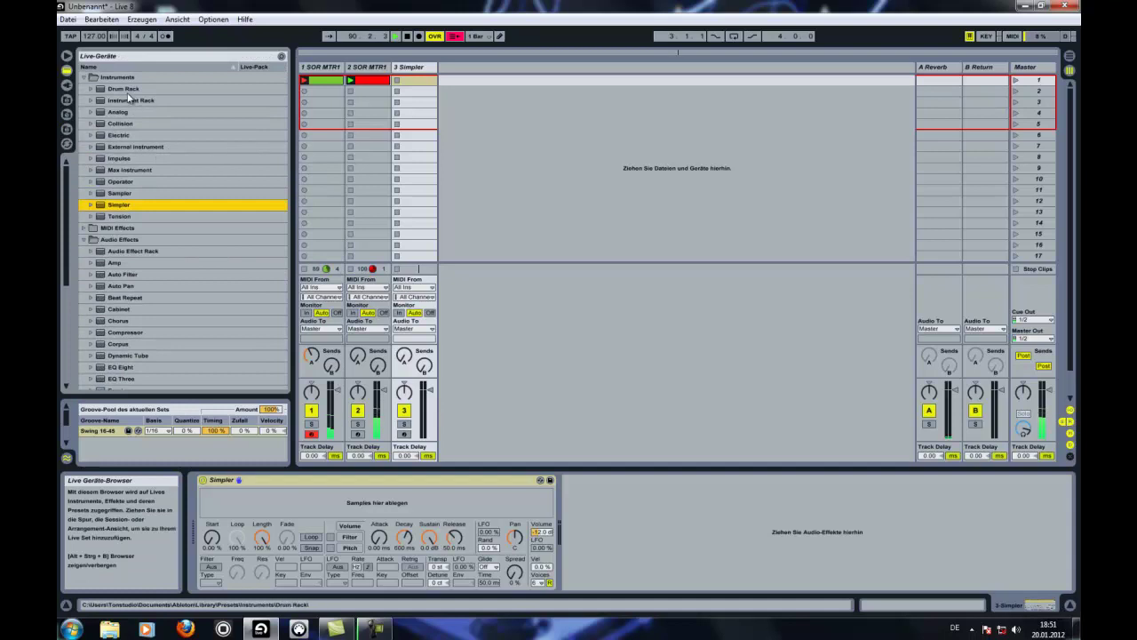
double_click(123, 89)
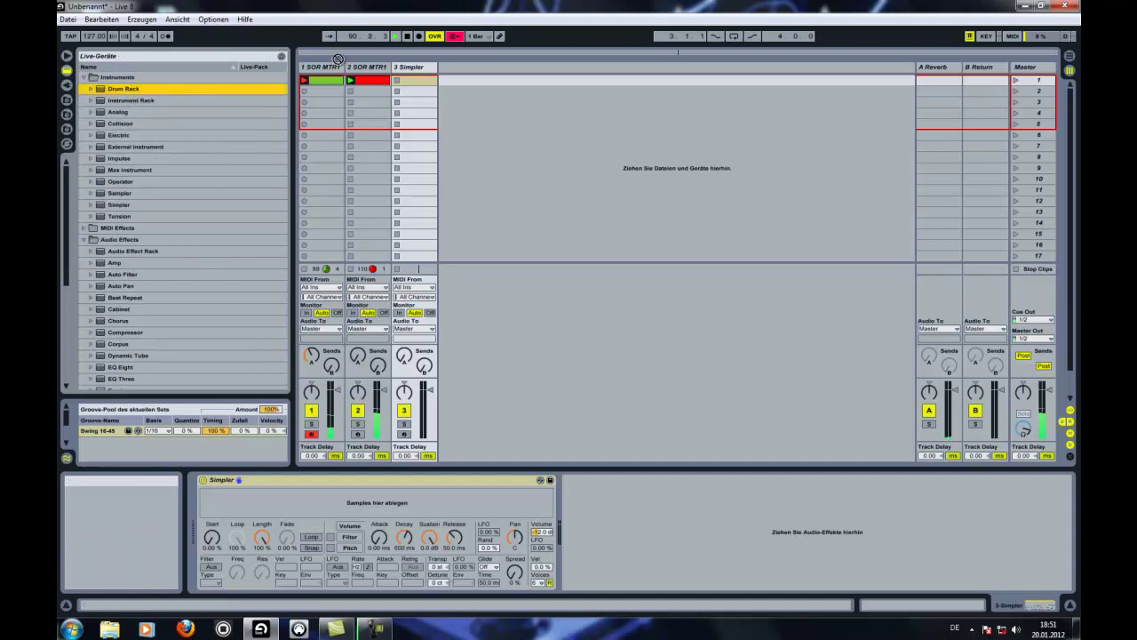
left_click(67, 130)
scroll(107, 178, "down", 3)
left_click_drag(175, 288, 148, 173)
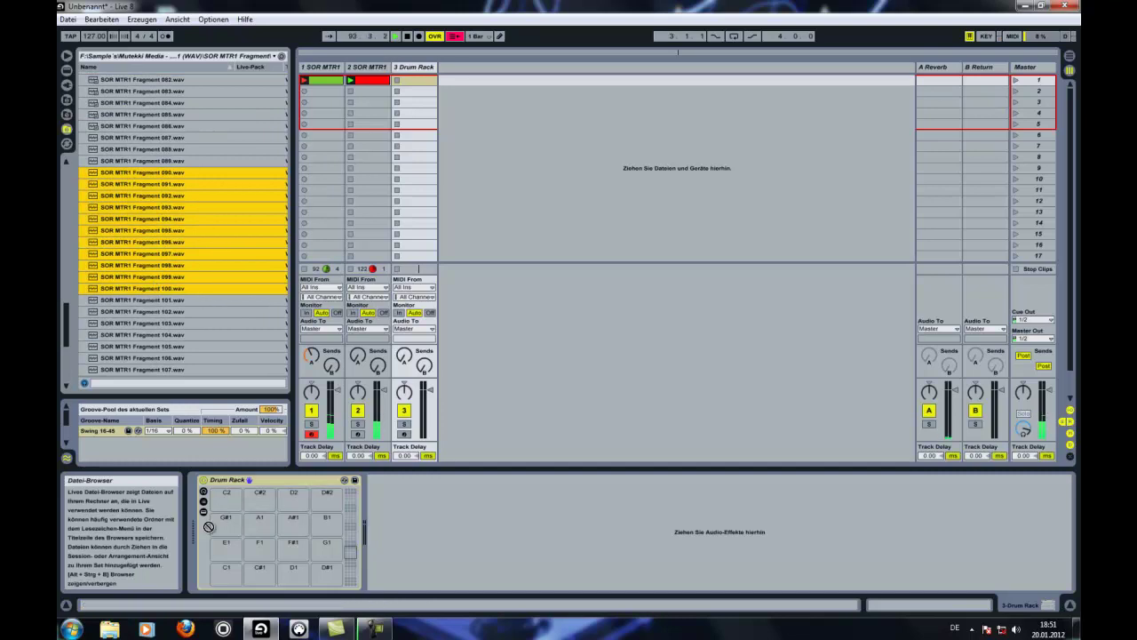
left_click_drag(147, 287, 231, 567)
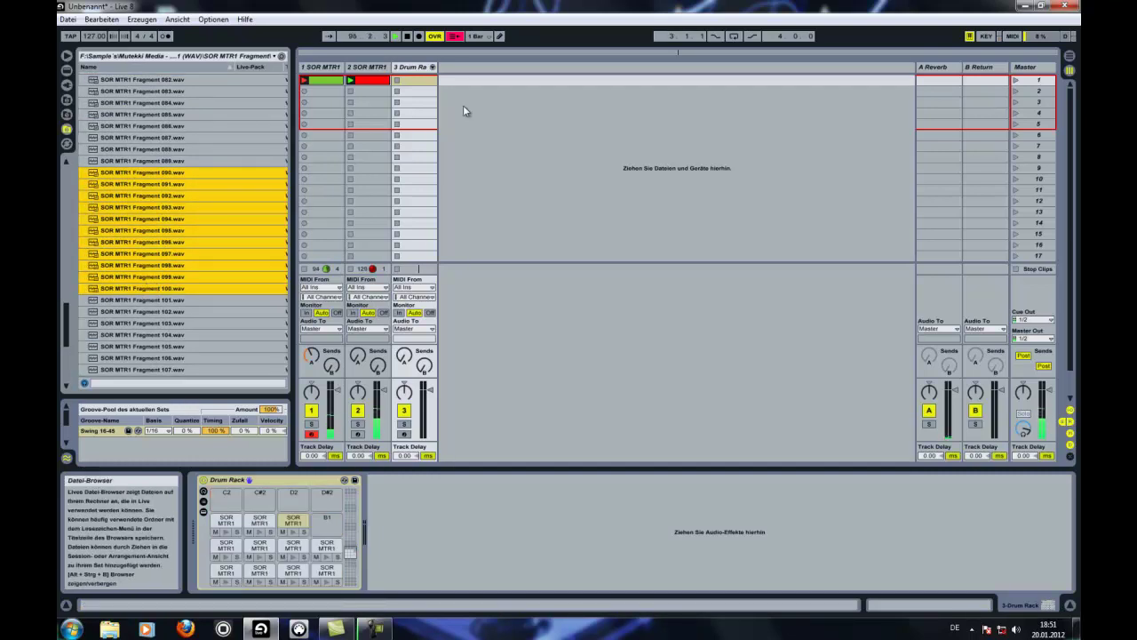
Create a Drum Rack clip with consecutive sixteenth notes on Fragments 090, 091, 093, 094, 095, 096, 095 and 094.
double_click(414, 80)
double_click(421, 547)
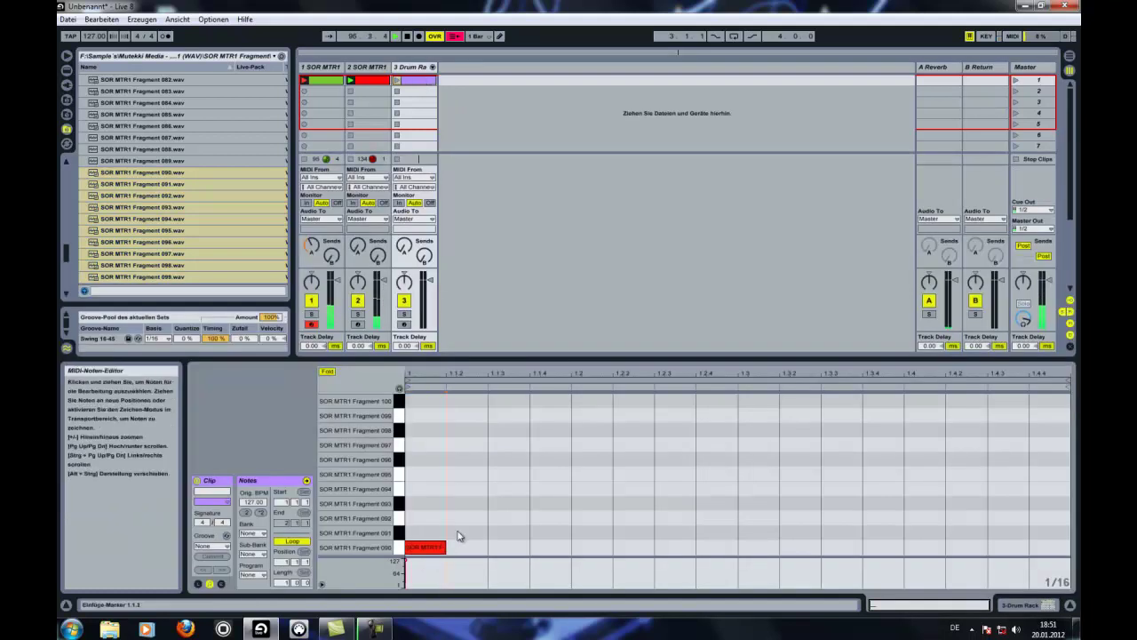
double_click(462, 533)
double_click(510, 504)
double_click(559, 488)
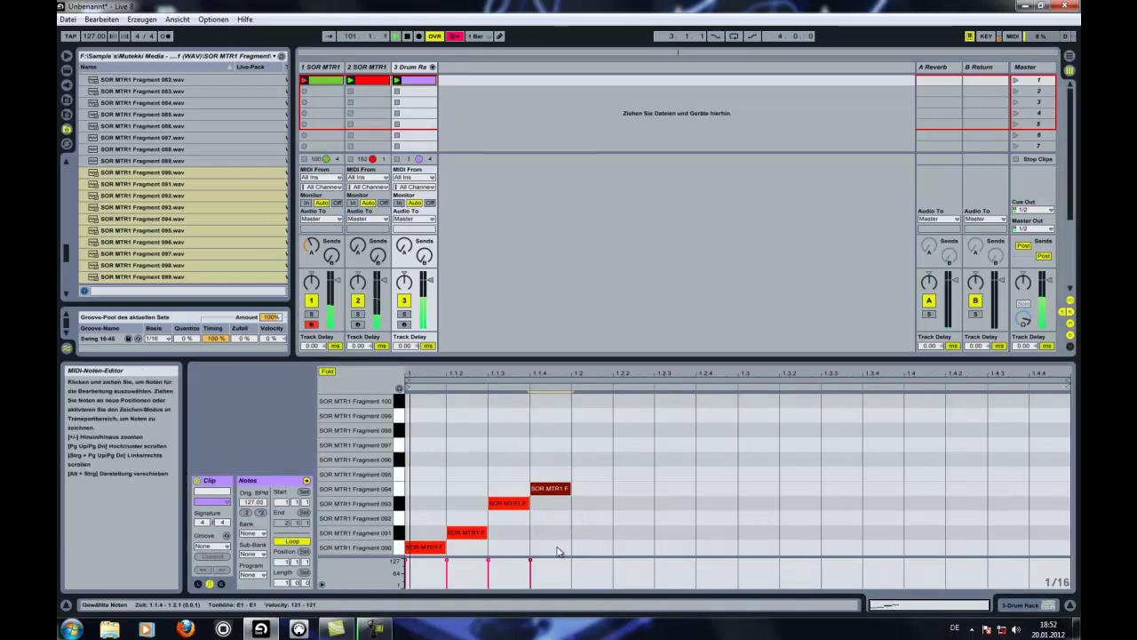
double_click(597, 474)
double_click(638, 460)
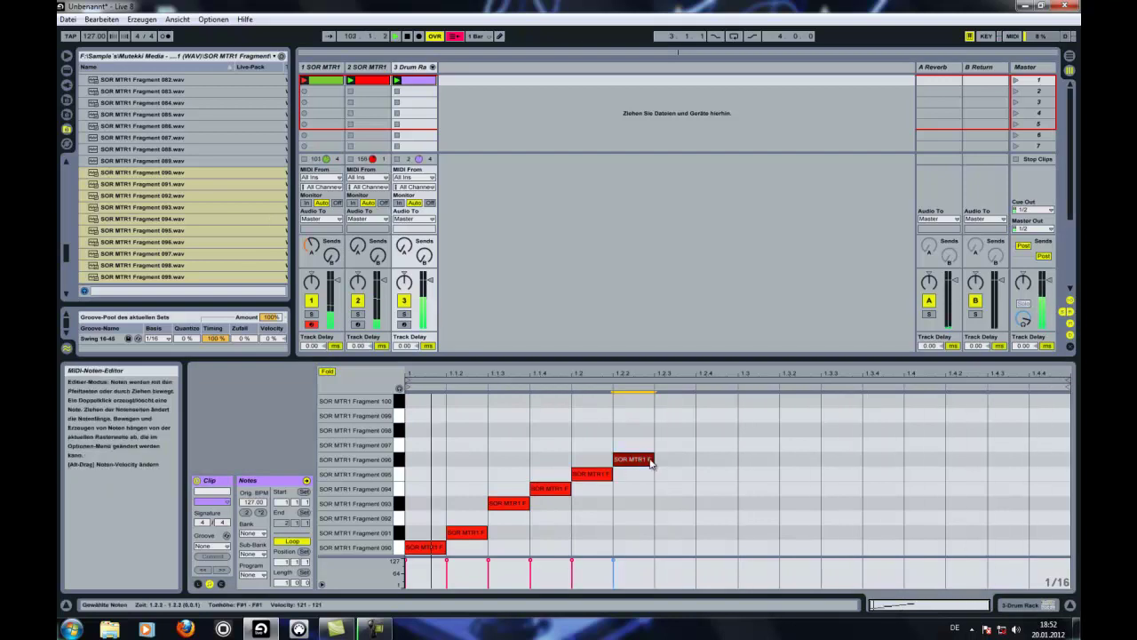
double_click(673, 473)
double_click(715, 489)
Shorten the Drum Rack clip's loop to two beats and apply the Swing 16-45 groove to the clip.
left_click_drag(730, 528, 460, 406)
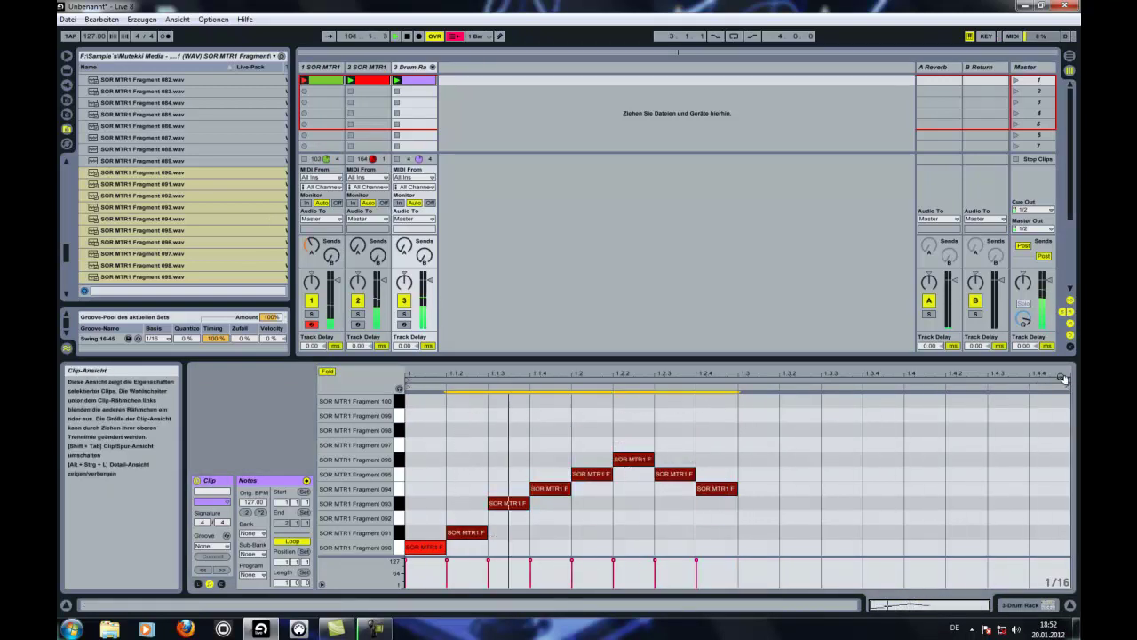
left_click_drag(1004, 388, 727, 366)
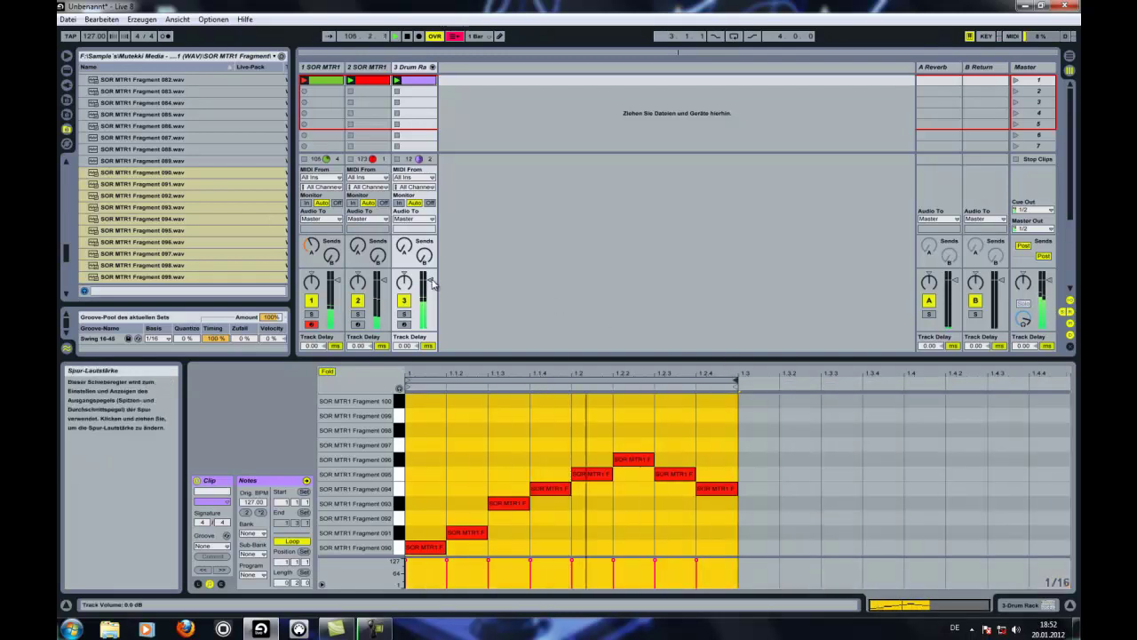
left_click(71, 98)
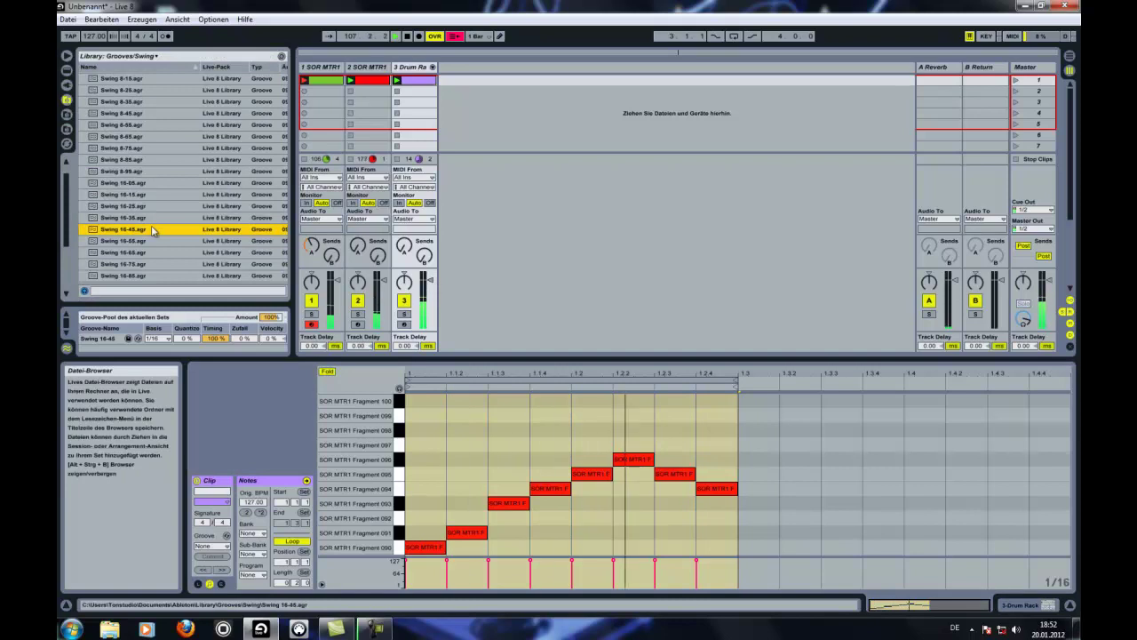
left_click_drag(408, 86, 409, 87)
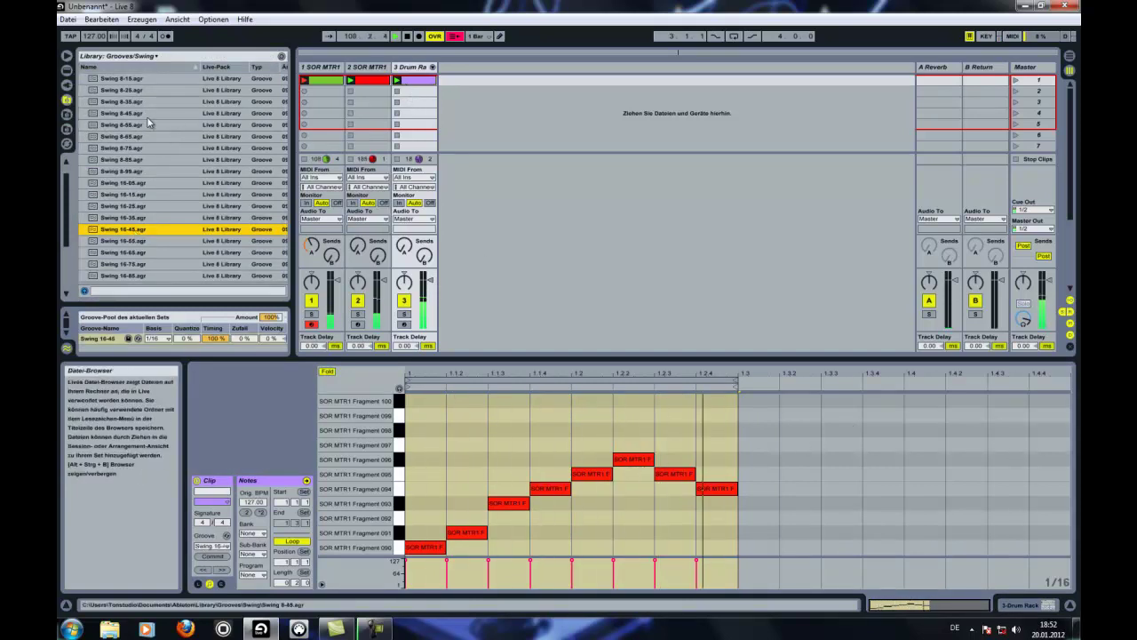
Open the Drum Rack and show the Simpler of its Fragment 100 pad, with the macros and chain list hidden.
left_click(413, 67)
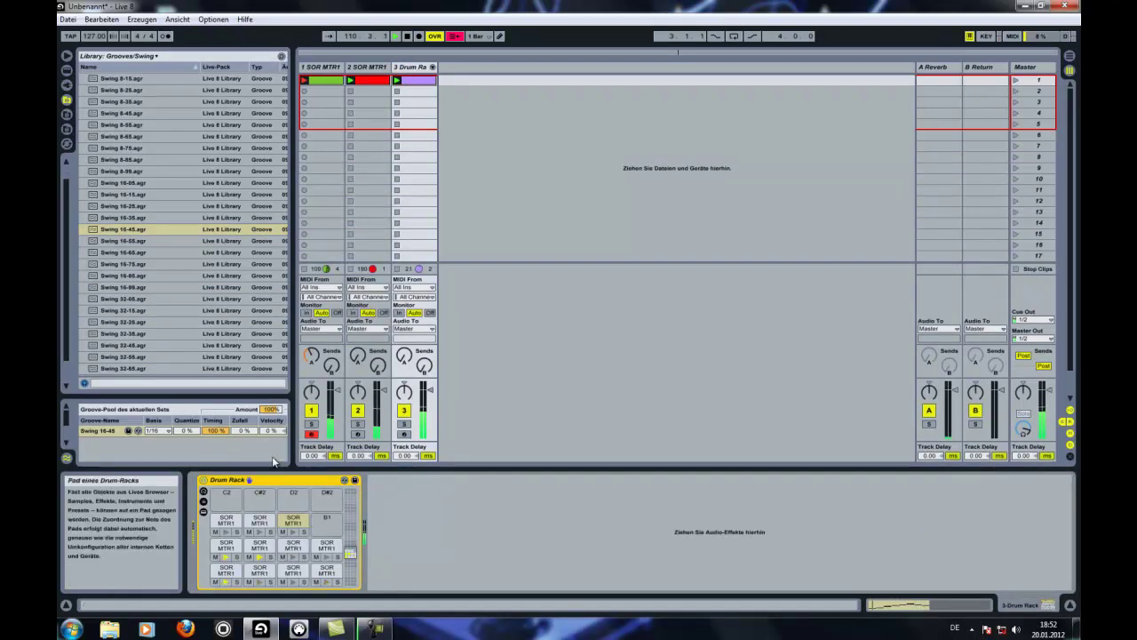
left_click(204, 492)
left_click(203, 505)
left_click(203, 513)
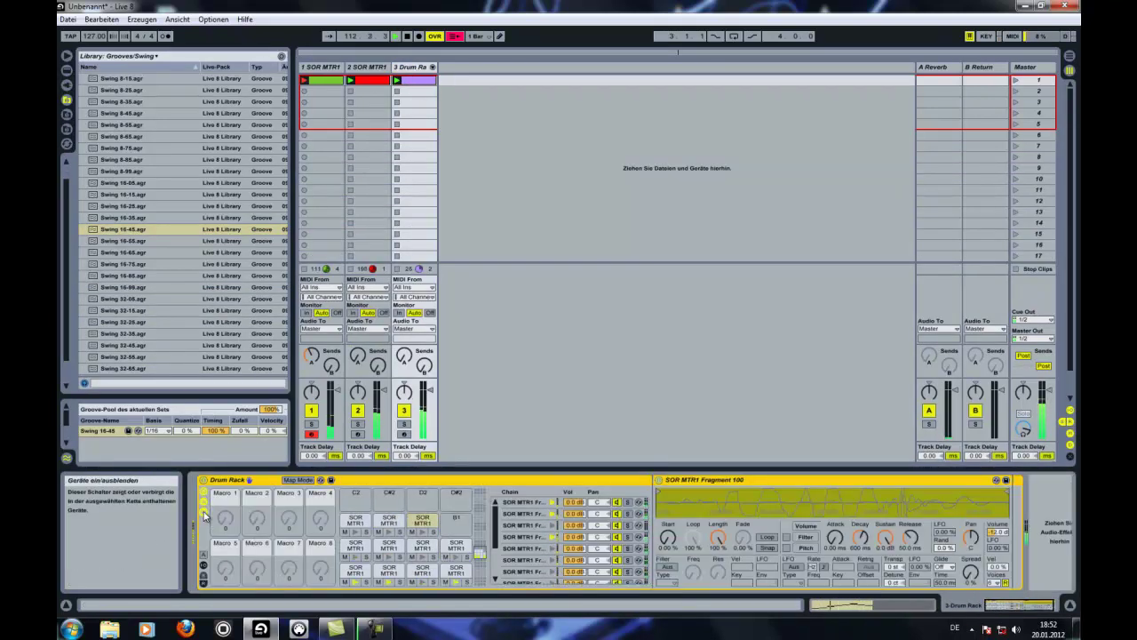
left_click(203, 505)
left_click(204, 492)
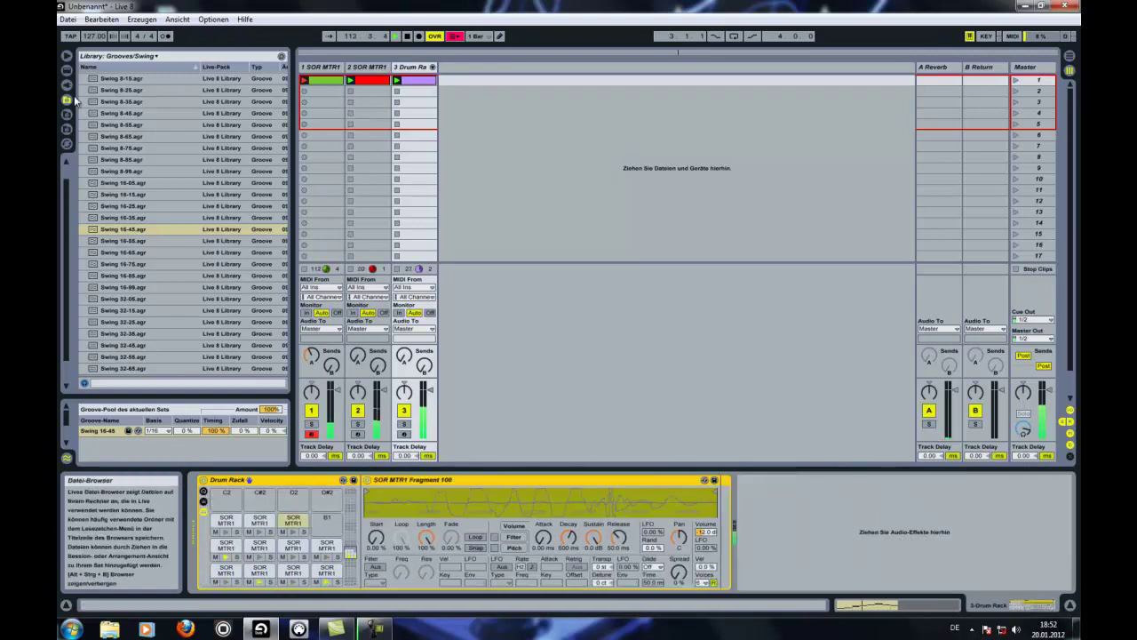
Add a Compressor with a threshold of about -22.8 dB after the Drum Rack and show the Simpler of the Fragment 091 pad.
left_click(66, 69)
scroll(148, 187, "down", 2)
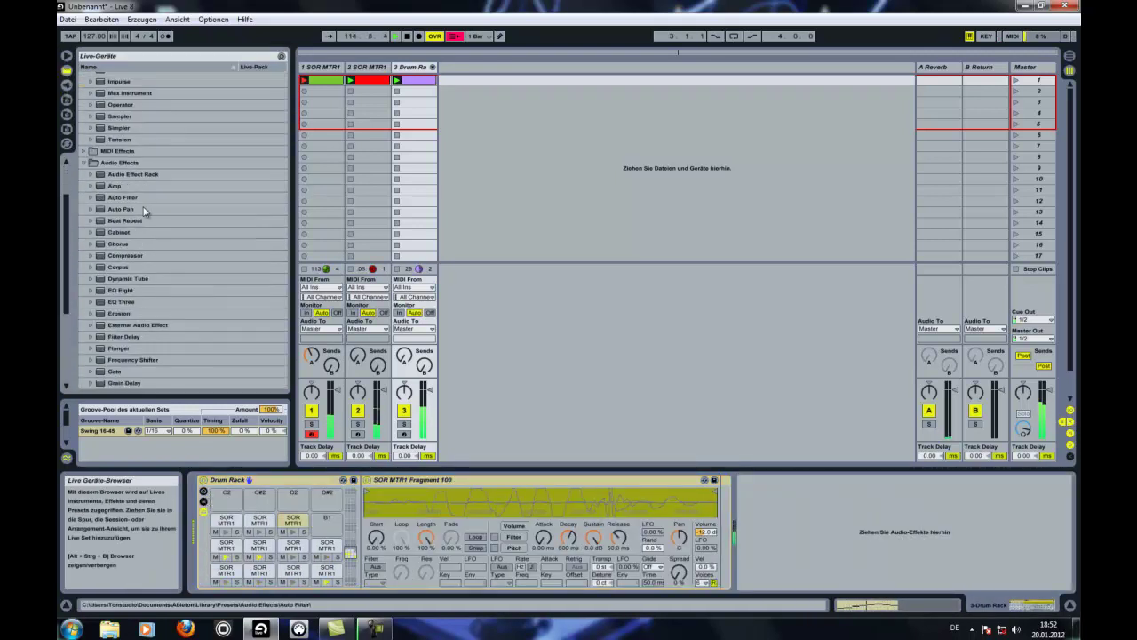
left_click_drag(118, 256, 795, 538)
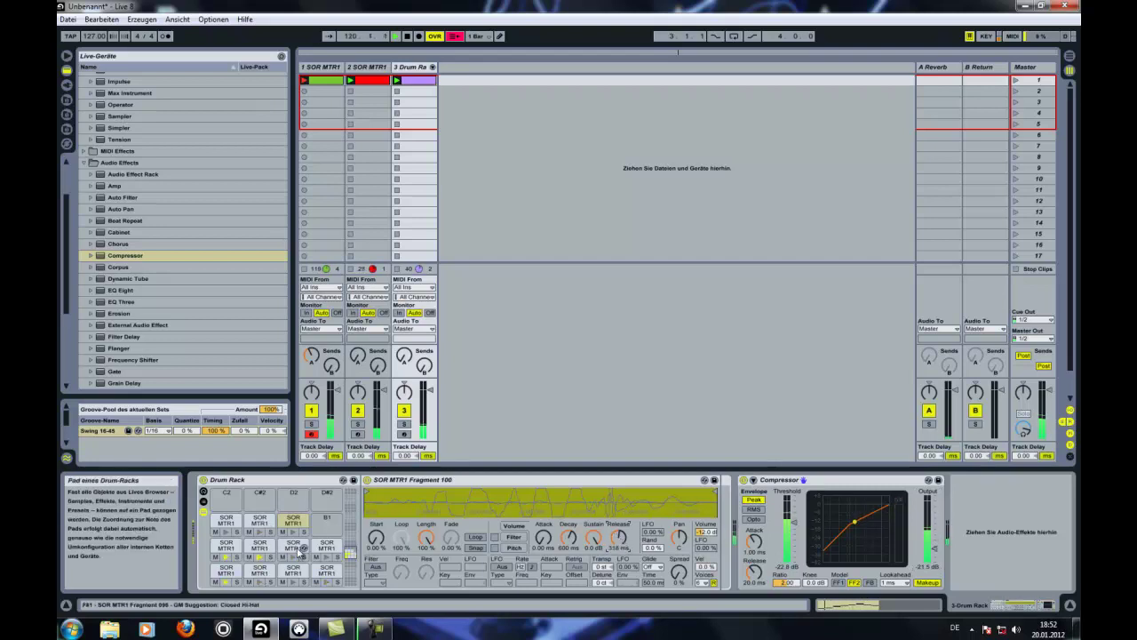
left_click(258, 569)
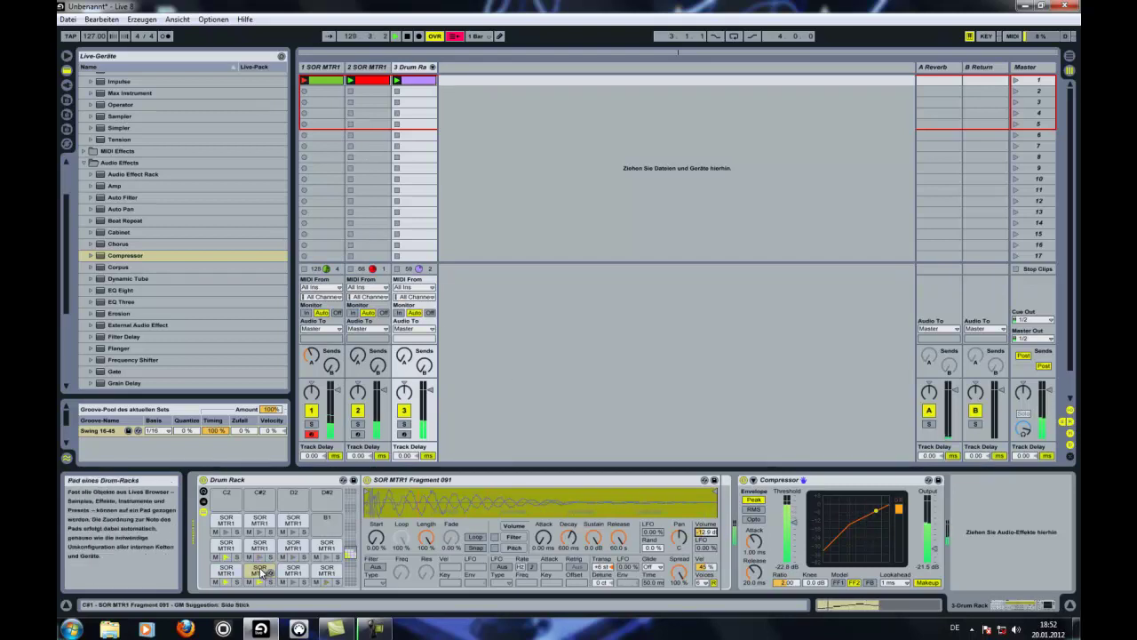
Create a fourth MIDI track holding an empty Simpler.
scroll(140, 112, "up", 3)
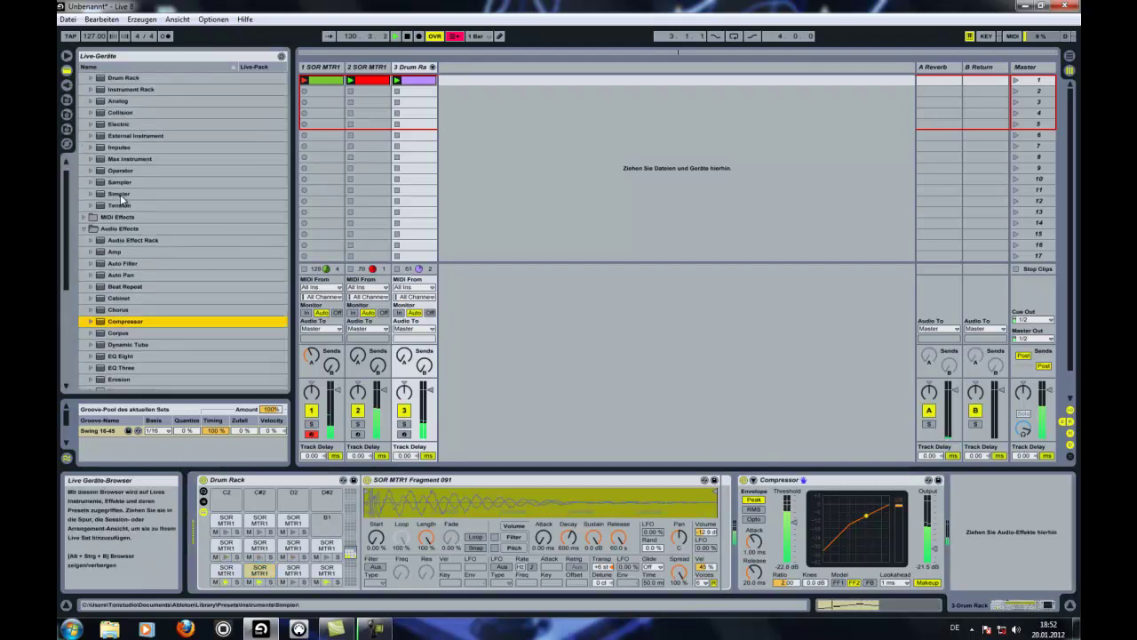
left_click(119, 194)
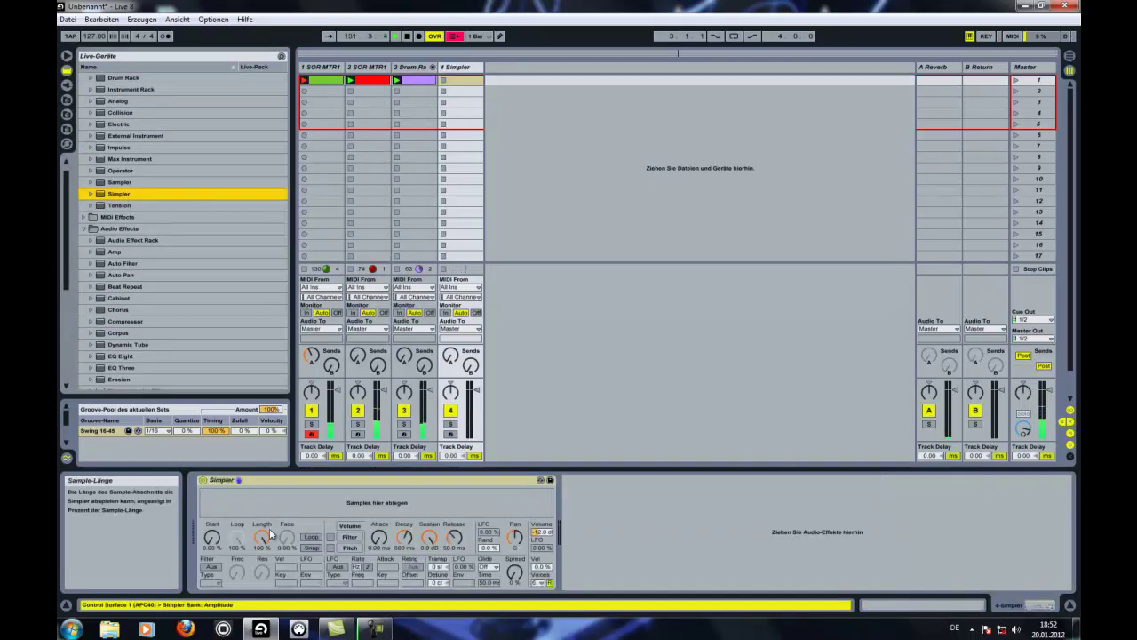
left_click(414, 68)
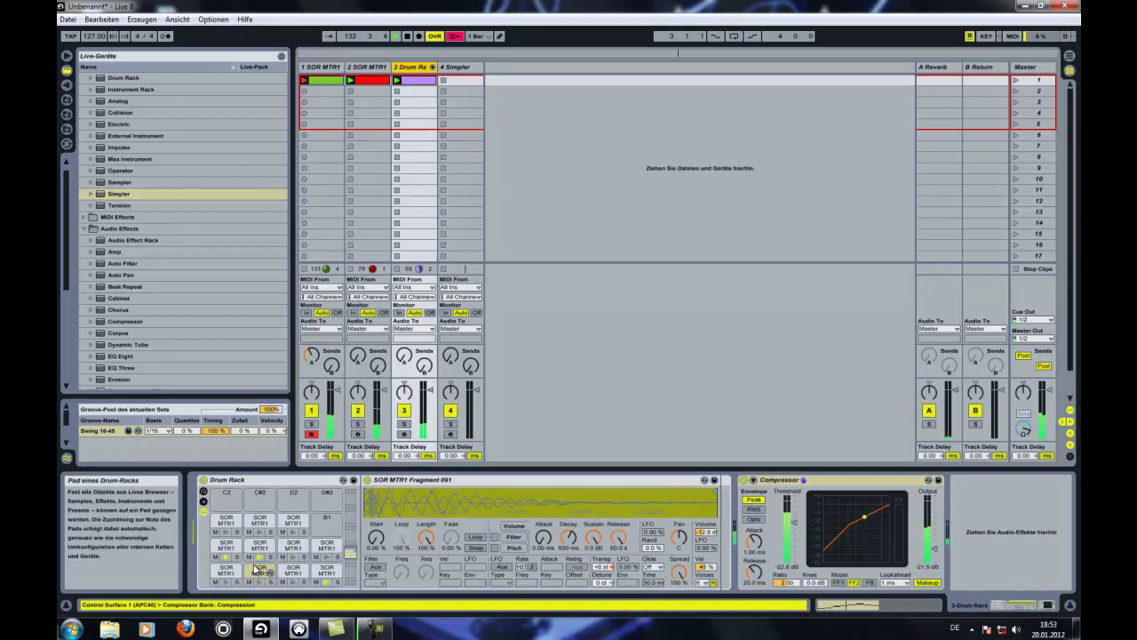
left_click(461, 80)
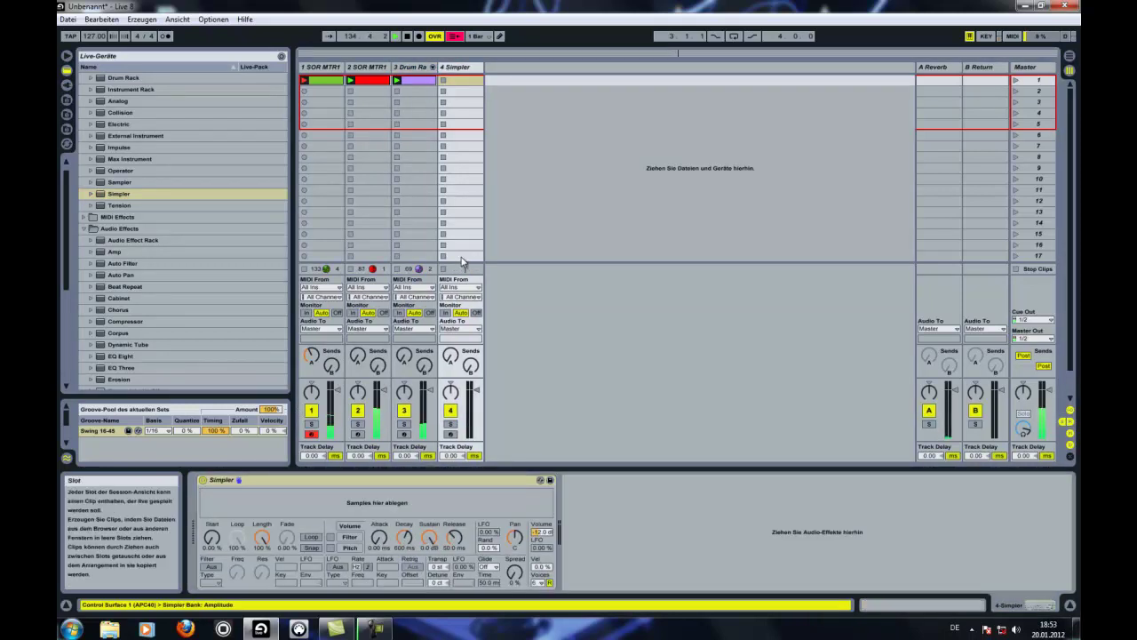
Add a sixteenth Fragment 091 note at 1.2.3 in the Drum Rack clip.
double_click(417, 80)
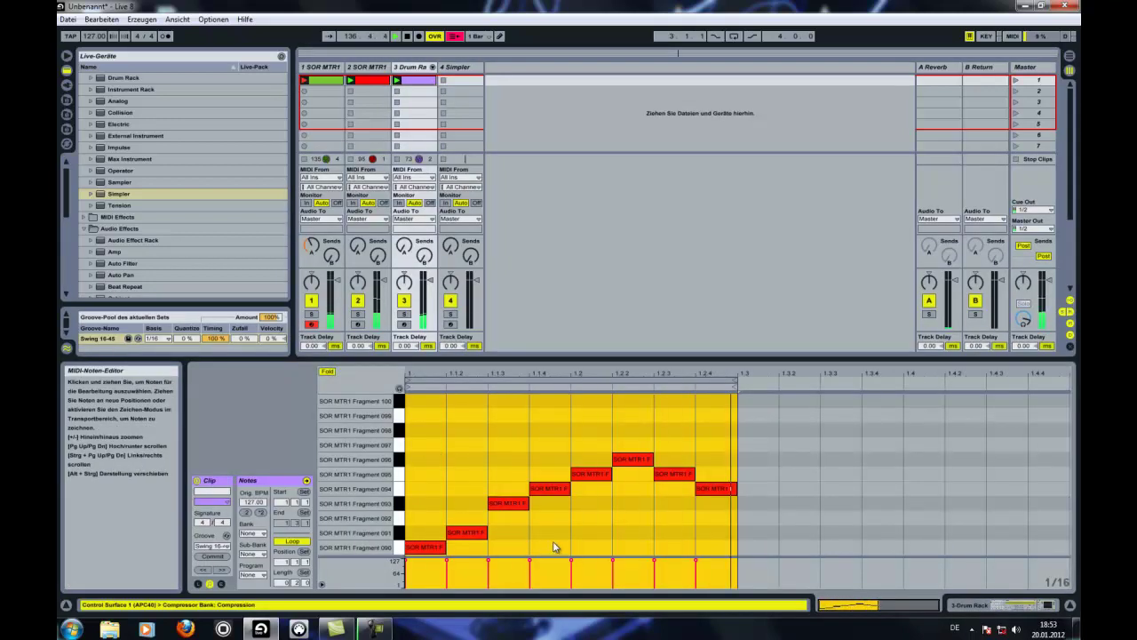
double_click(621, 533)
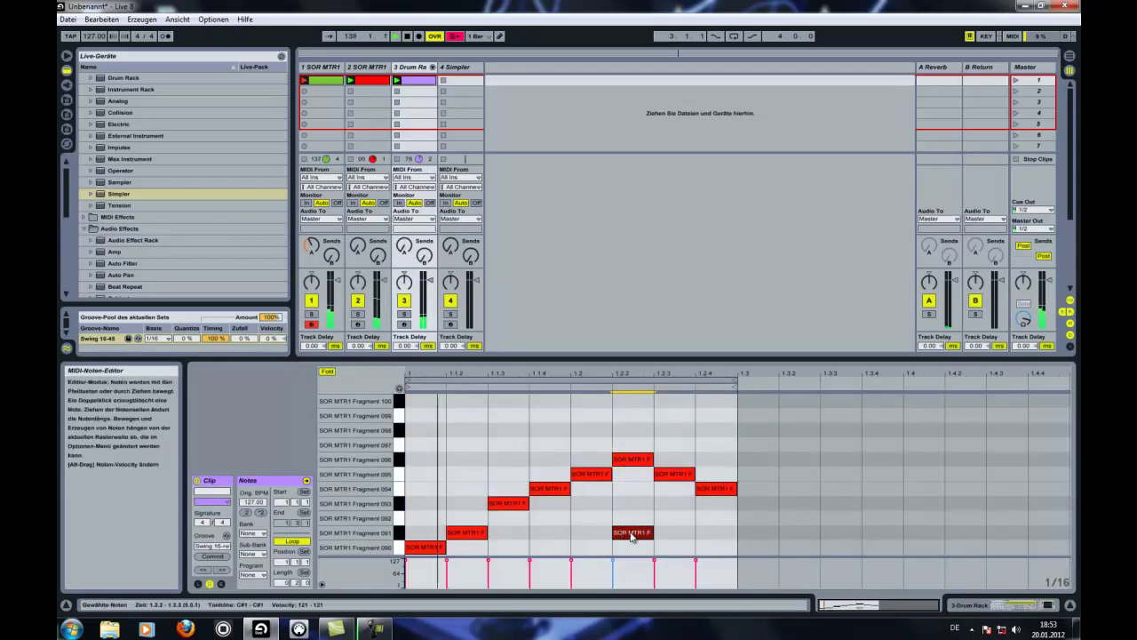
left_click_drag(622, 535, 666, 535)
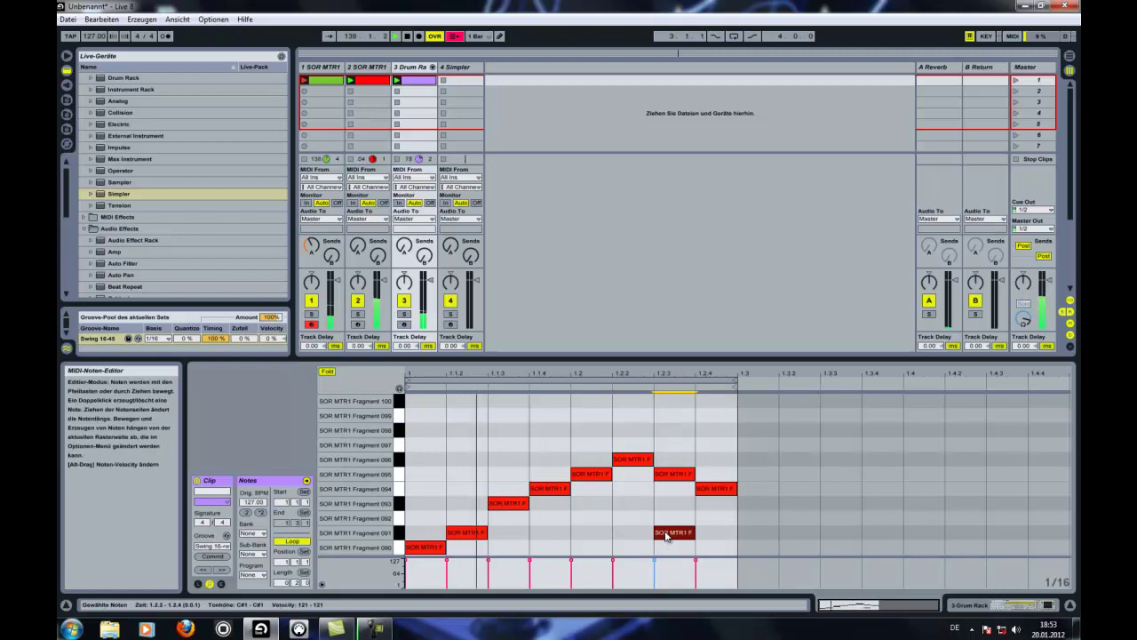
mouse_move(666, 535)
left_mouse_down()
mouse_move(593, 536)
mouse_move(666, 537)
left_mouse_up()
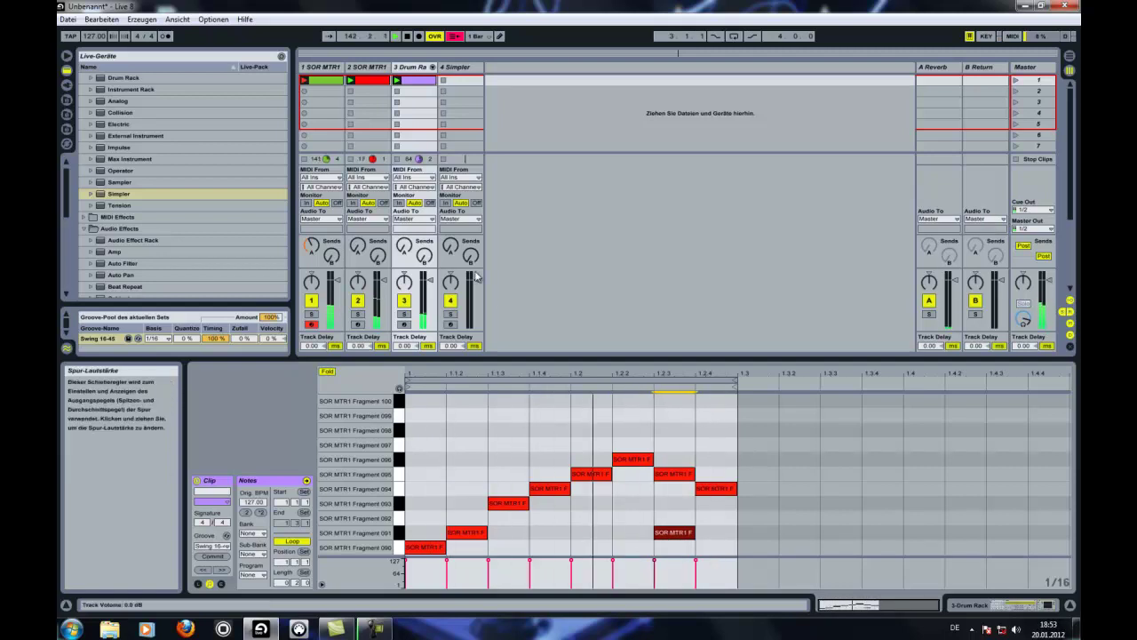
Replace the fourth track's Simpler with an Operator and lengthen oscillator A's attack to about 25.7 ms.
scroll(126, 122, "up", 1)
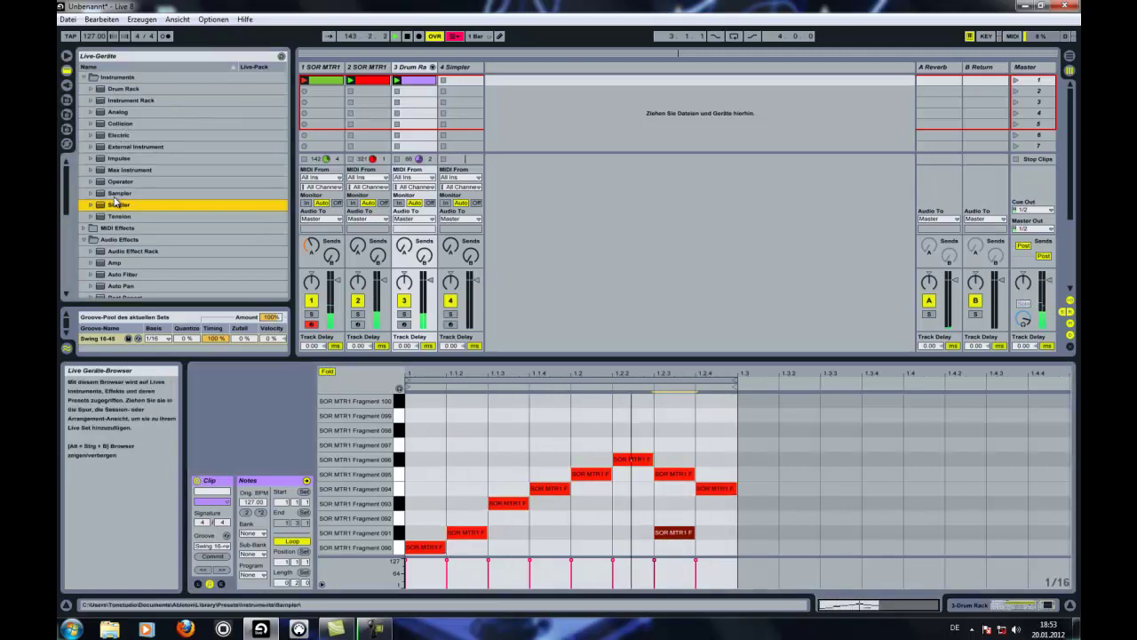
left_click_drag(120, 182, 472, 80)
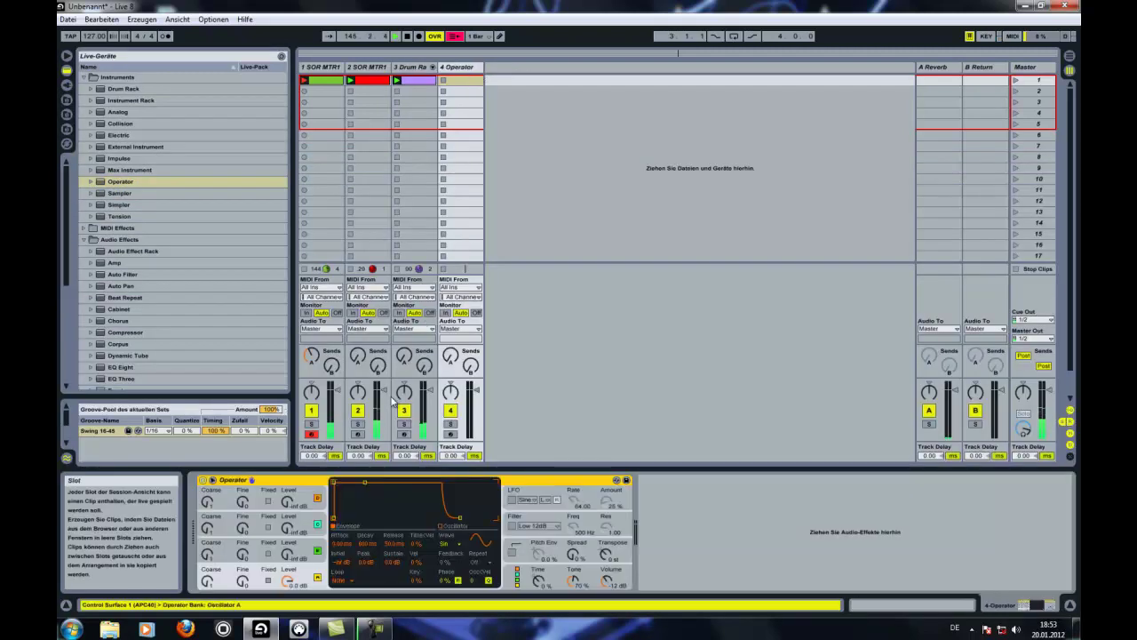
left_click_drag(334, 484, 359, 487)
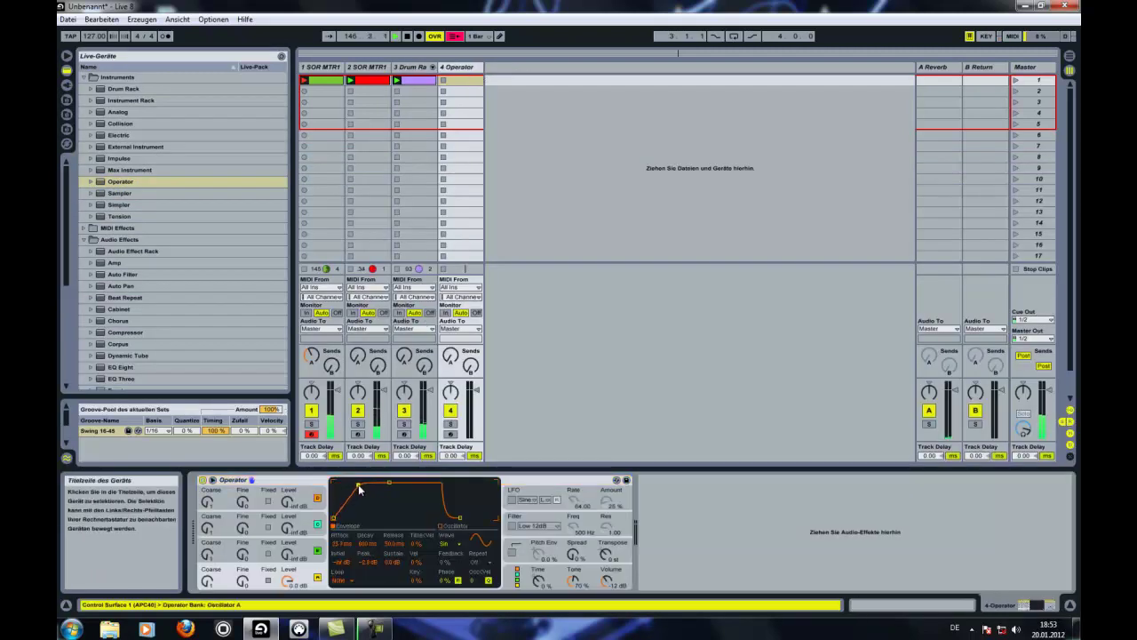
Enable the Operator's sine LFO with tempo sync, a rate of 1/4 and an amount of 49%.
left_click(511, 499)
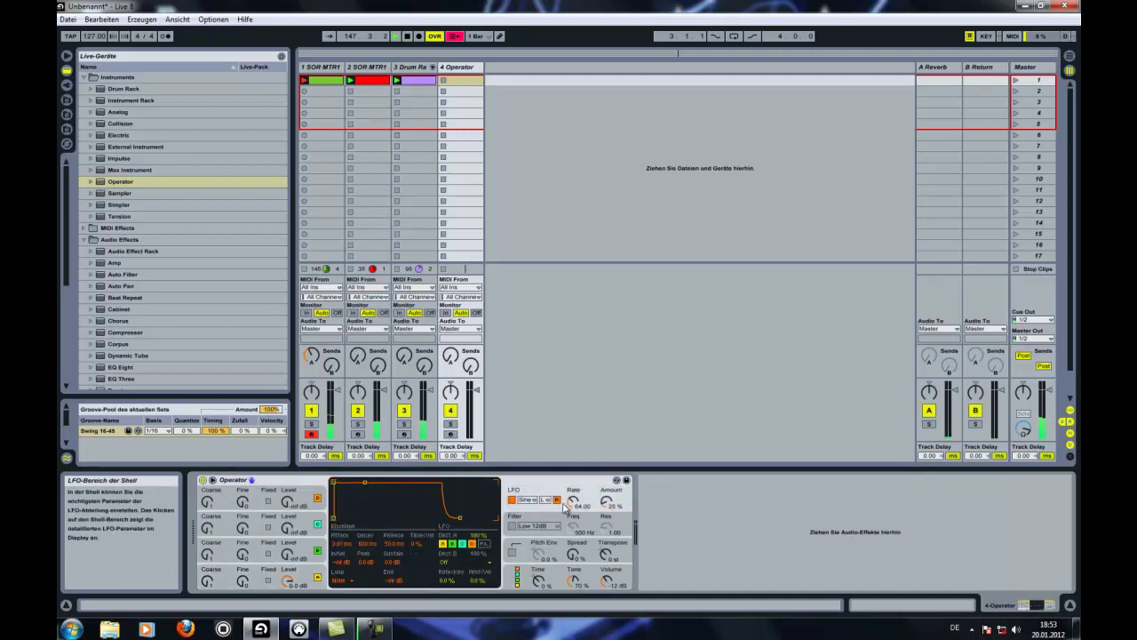
left_click(535, 500)
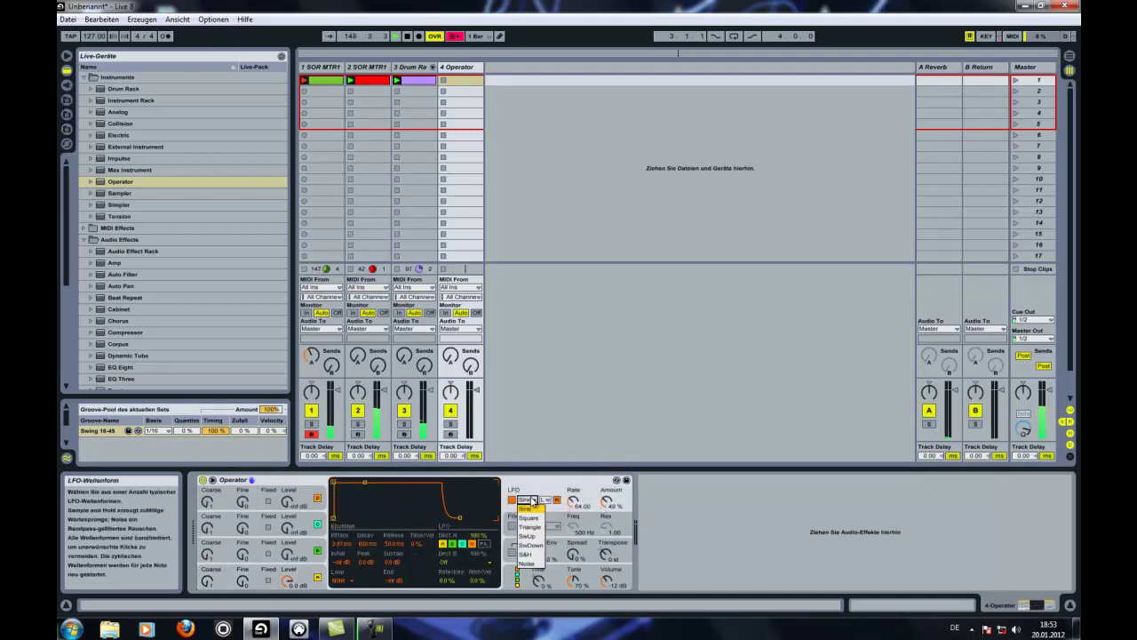
left_click(545, 501)
left_click(546, 501)
left_click(547, 527)
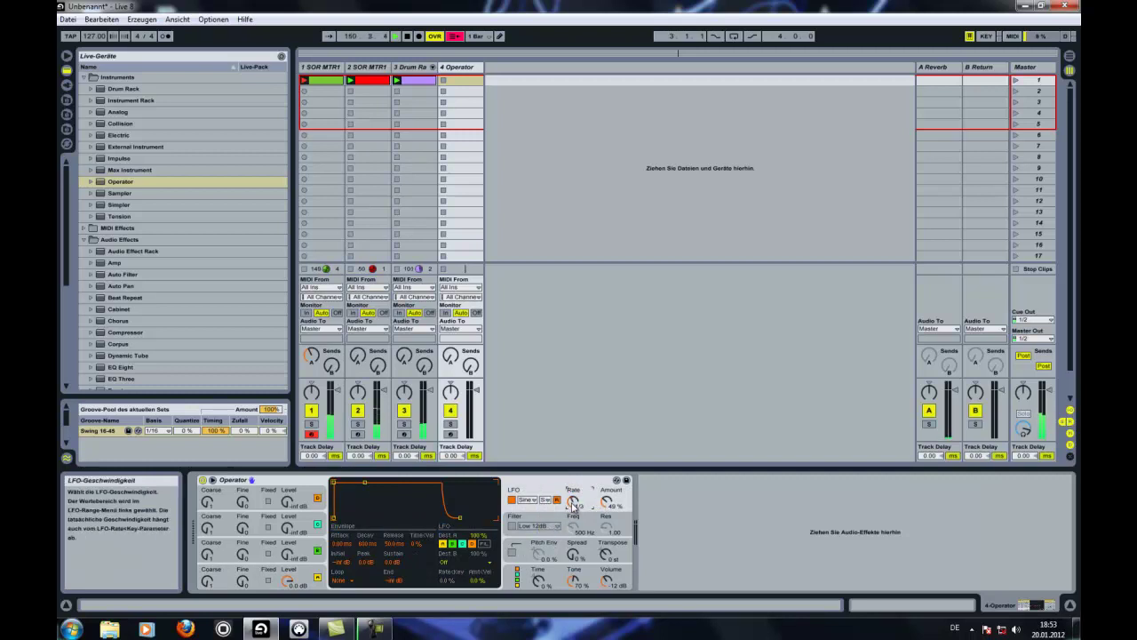
Create an Operator clip with eighth-long C1 notes at 1.1.3, 1.2.3, 1.3.3 and 1.4.3 and launch it.
double_click(470, 80)
scroll(498, 451, "down", 2)
scroll(499, 457, "down", 5)
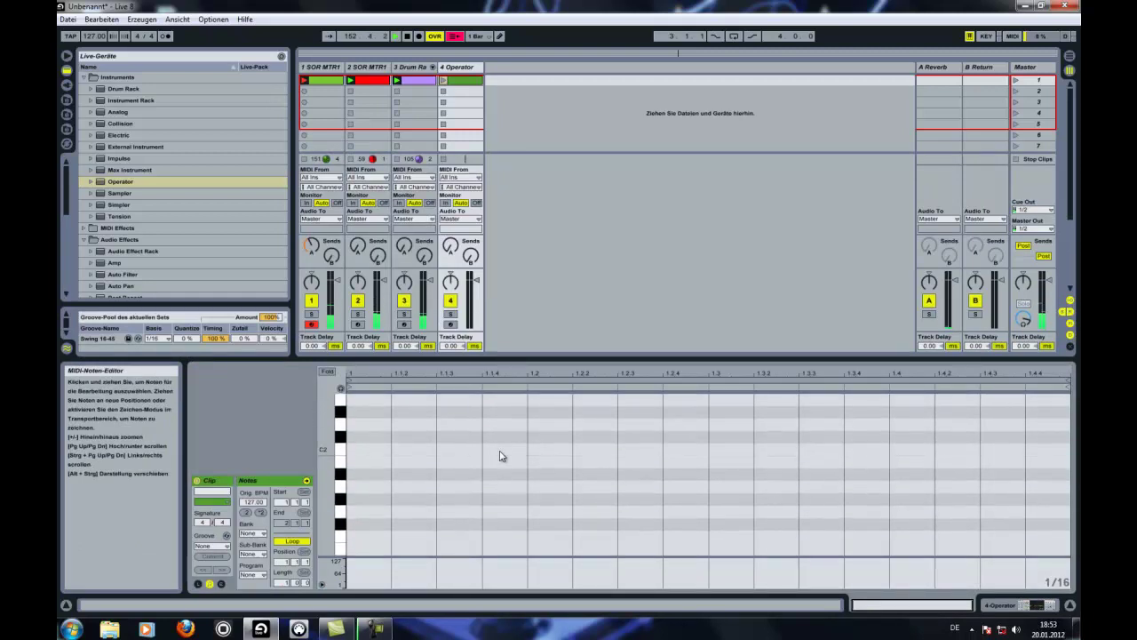
double_click(455, 513)
left_click_drag(482, 513, 528, 512)
left_click_drag(518, 460, 348, 506)
key("ctrl+d")
key("ctrl+d")
key("ctrl+d")
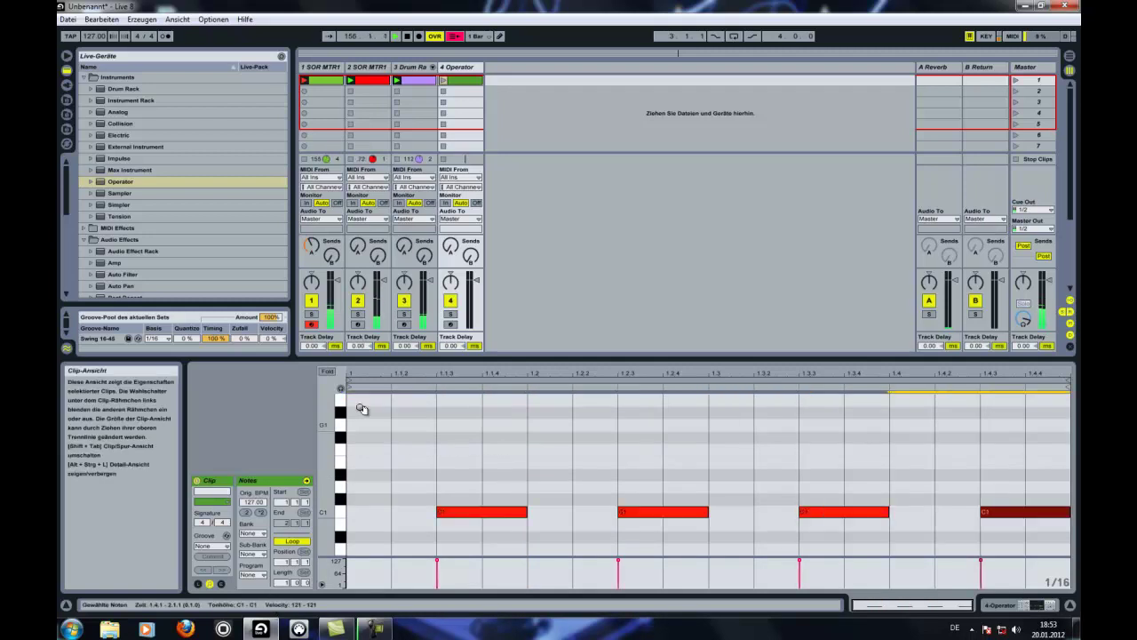
left_click(444, 80)
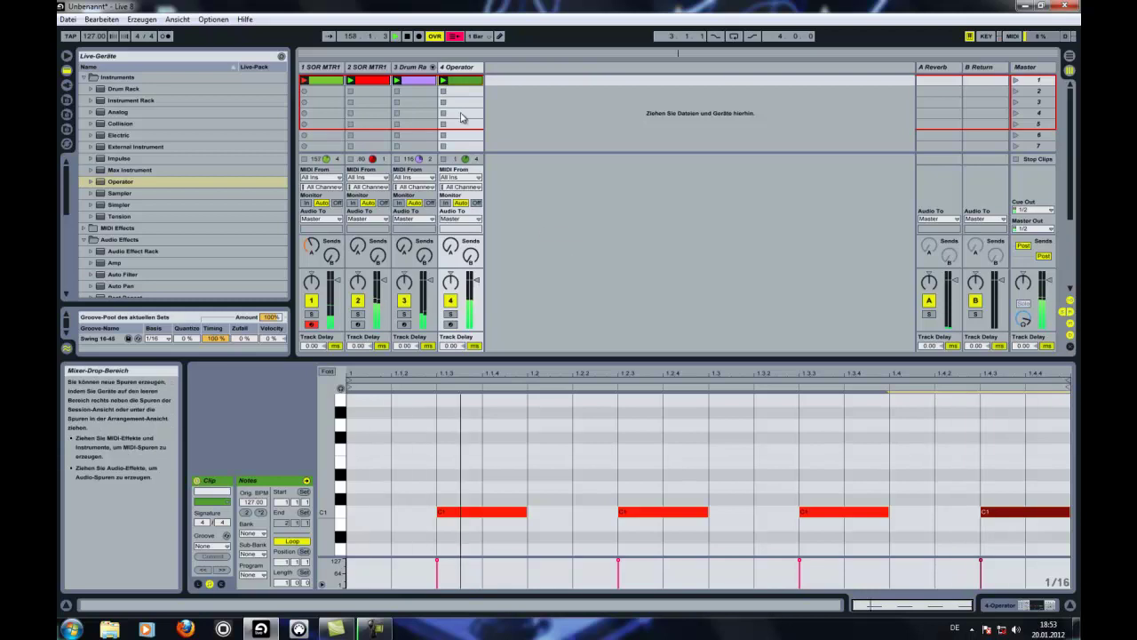
Set the release of the Operator's oscillator A to 1.24 s and the overall volume to -15 dB.
double_click(466, 69)
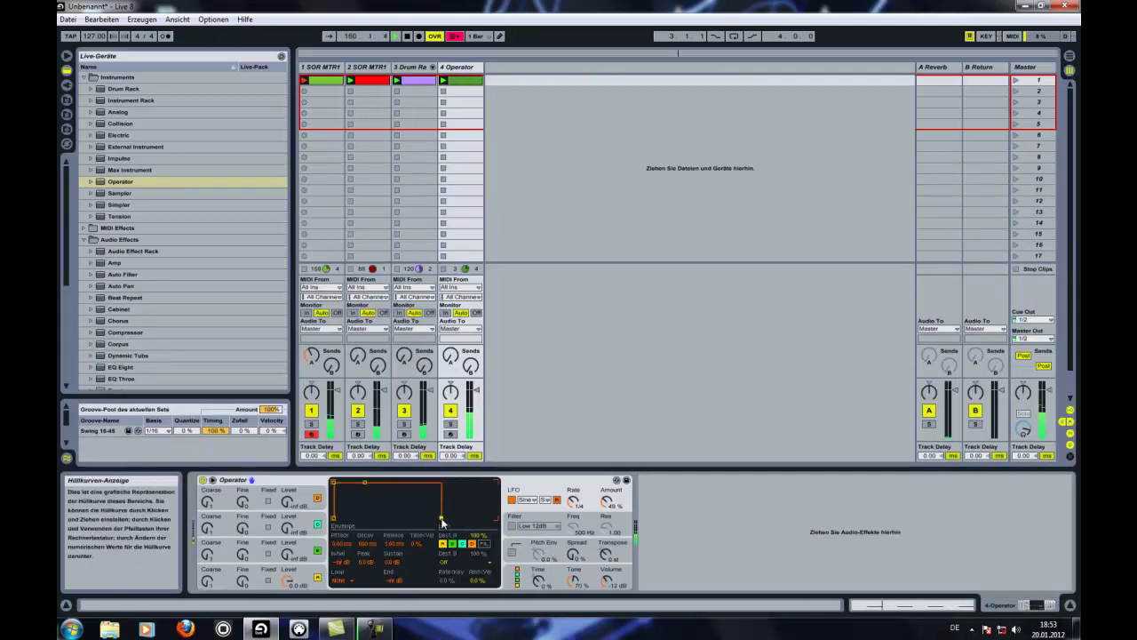
left_click(299, 579)
left_click_drag(462, 519, 468, 521)
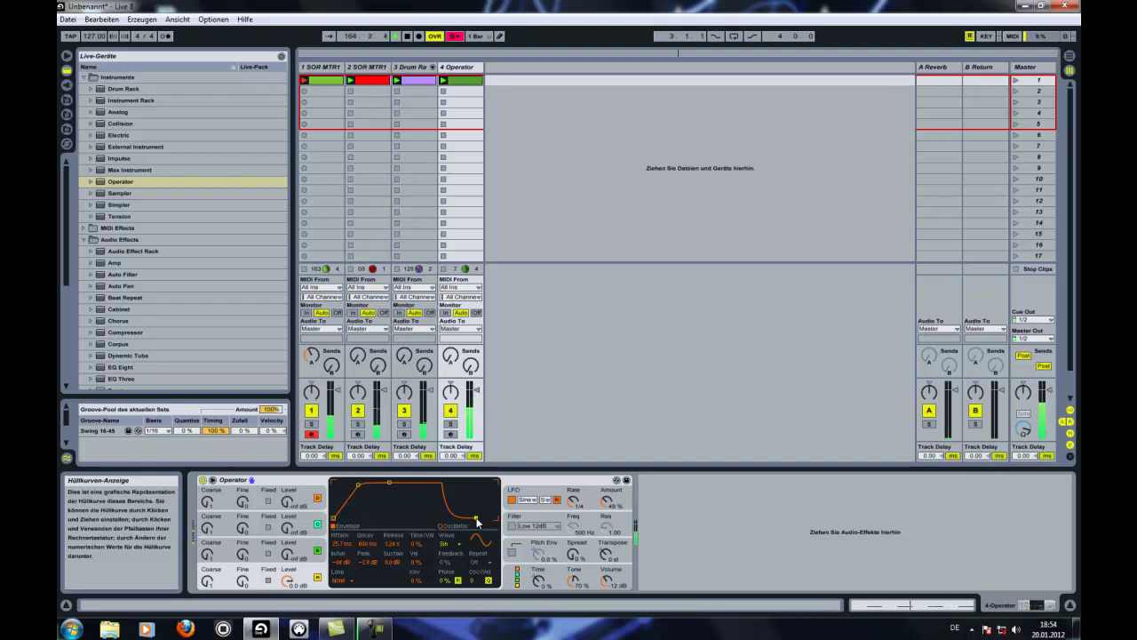
left_click(607, 579)
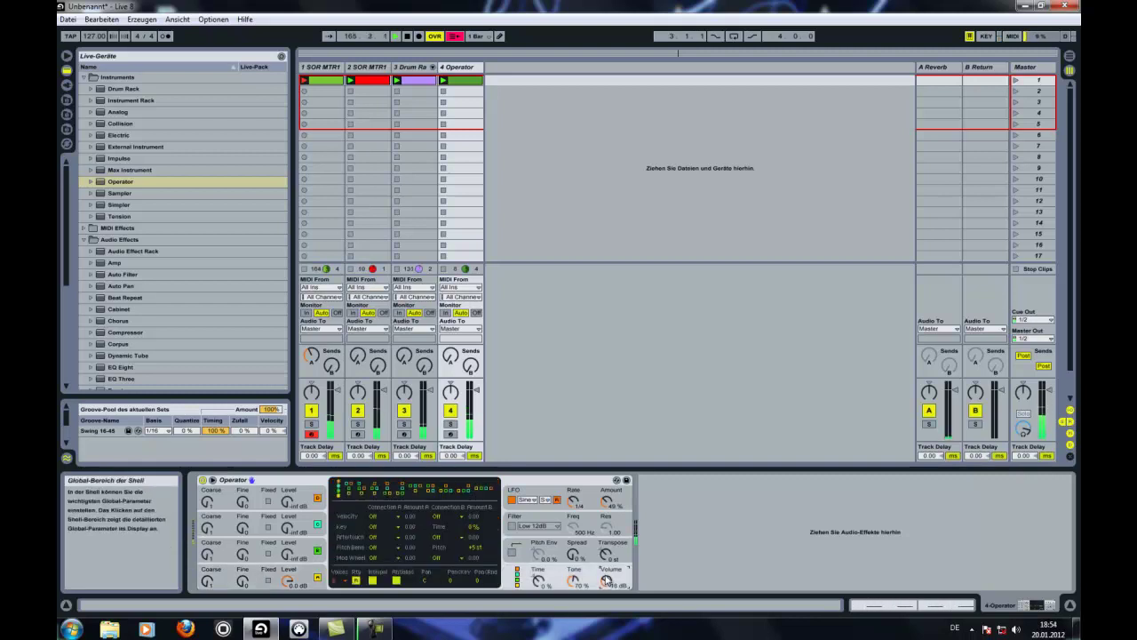
Add a second Operator on a new fifth track and create an empty clip in its first slot.
scroll(195, 209, "down", 3)
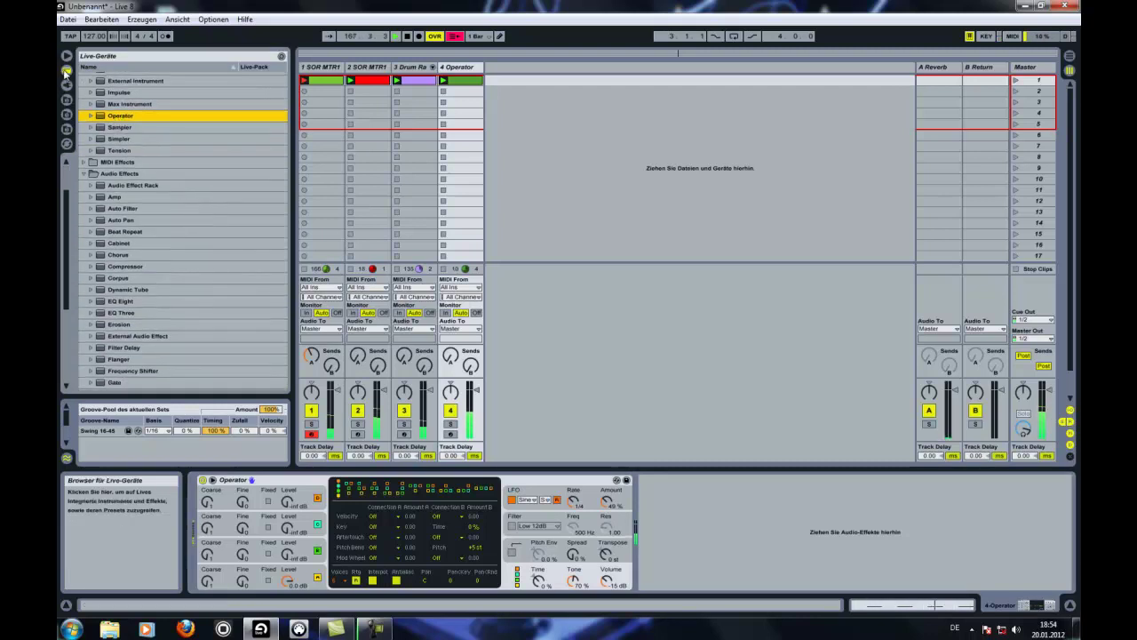
left_click_drag(136, 116, 528, 73)
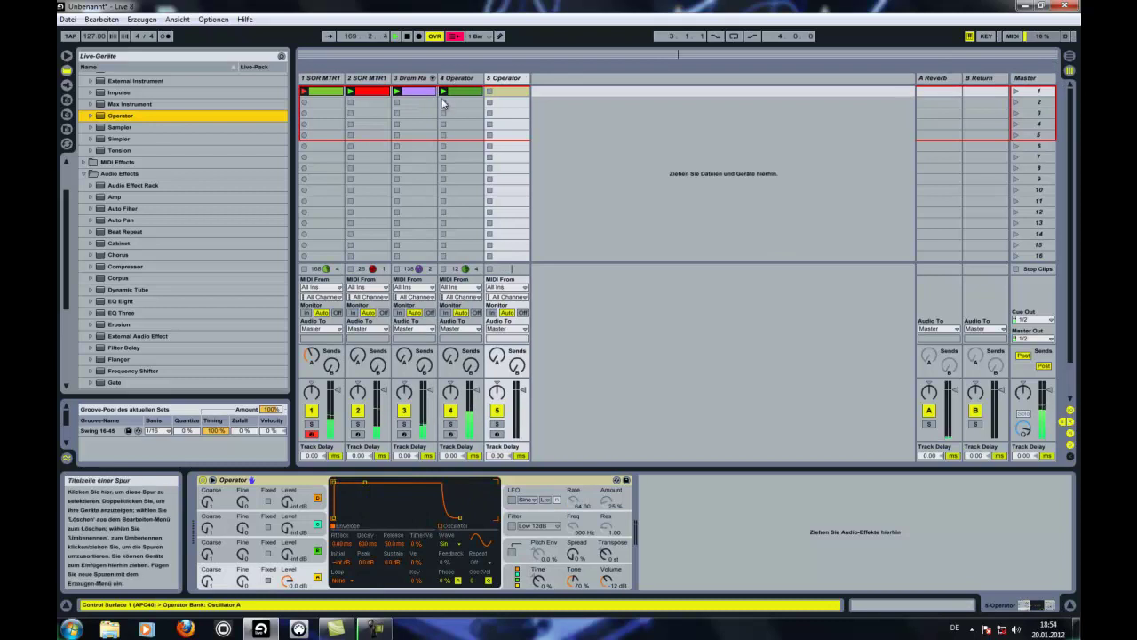
double_click(488, 92)
Set the note grid to 1/64 and place four 1/32-long C3 notes unevenly across the first beat.
double_click(373, 549)
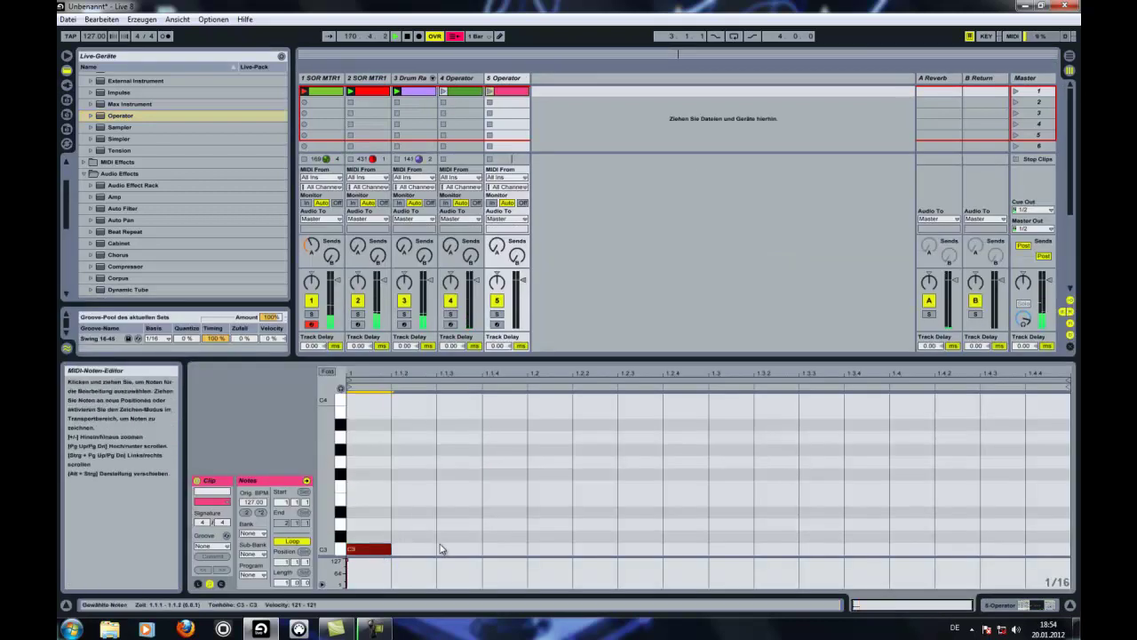
double_click(441, 549)
right_click(537, 546)
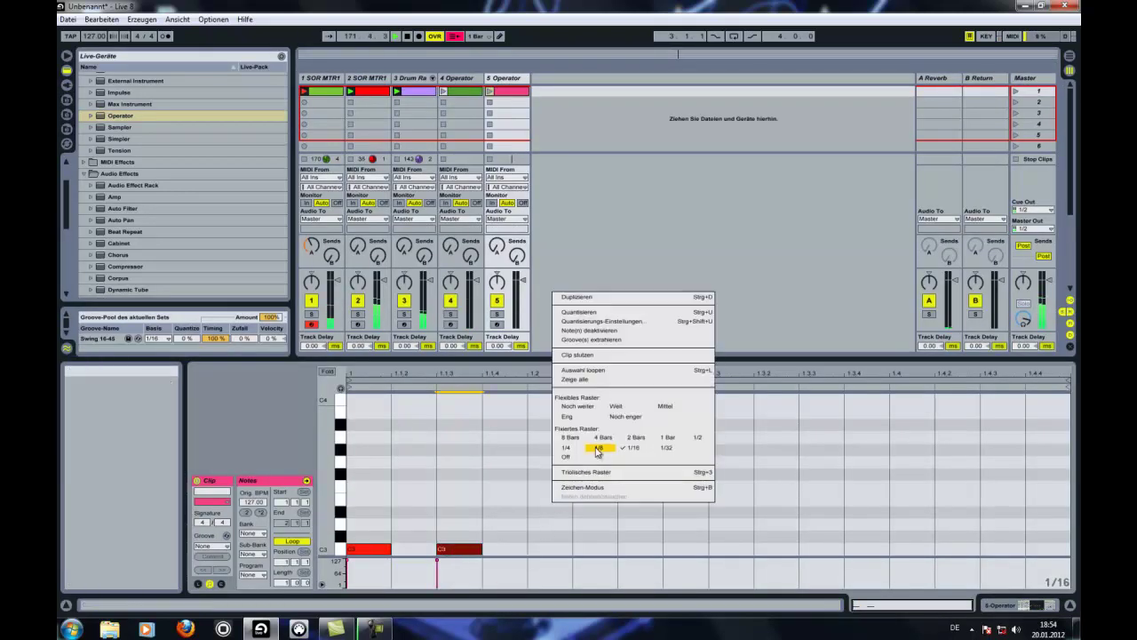
left_click(573, 422)
mouse_move(392, 548)
left_mouse_down()
mouse_move(385, 556)
mouse_move(407, 553)
left_mouse_up()
mouse_move(479, 549)
left_mouse_down()
mouse_move(460, 549)
mouse_move(475, 553)
left_mouse_up()
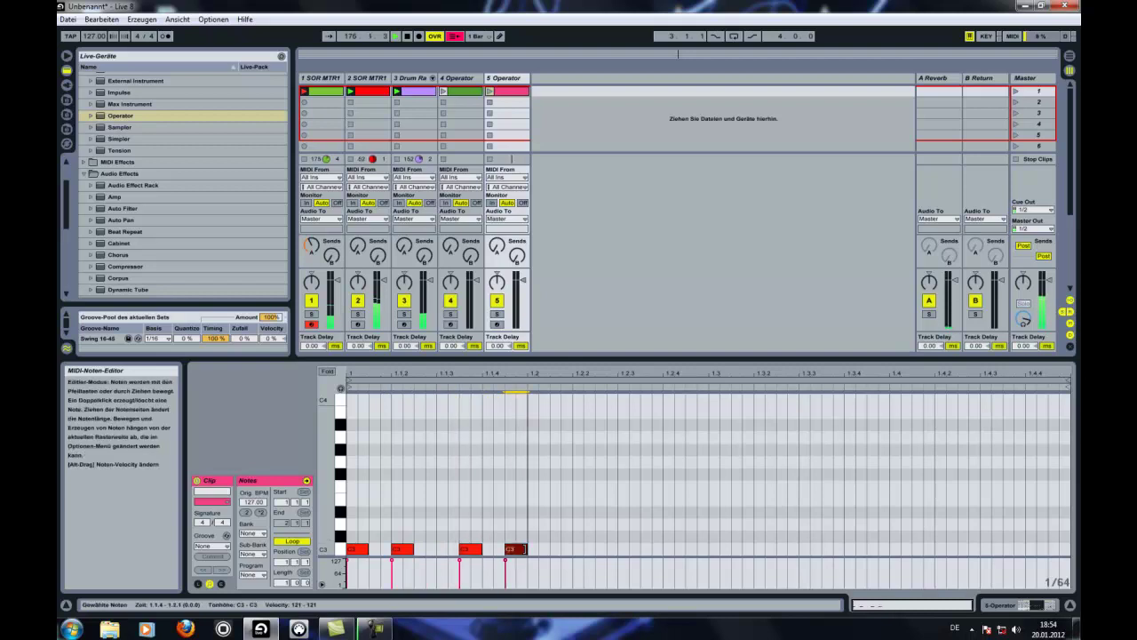
Copy the four-note C3 pattern across the rest of the bar and add two extra C3 notes near its end.
left_click_drag(524, 536, 809, 560)
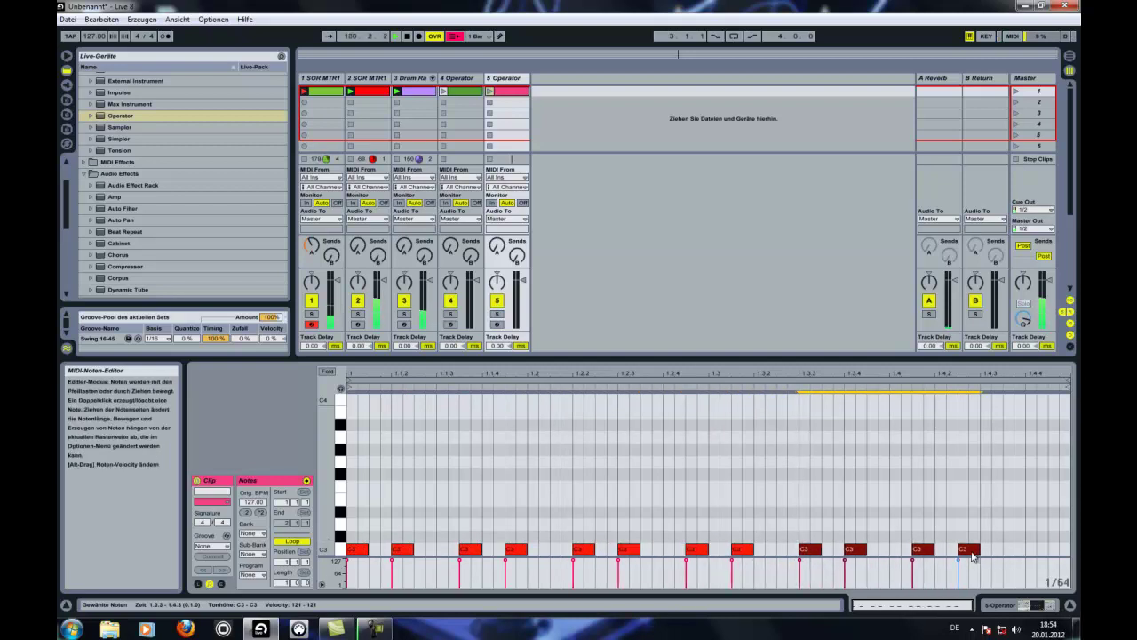
left_click(977, 535)
left_click_drag(968, 548, 1041, 550)
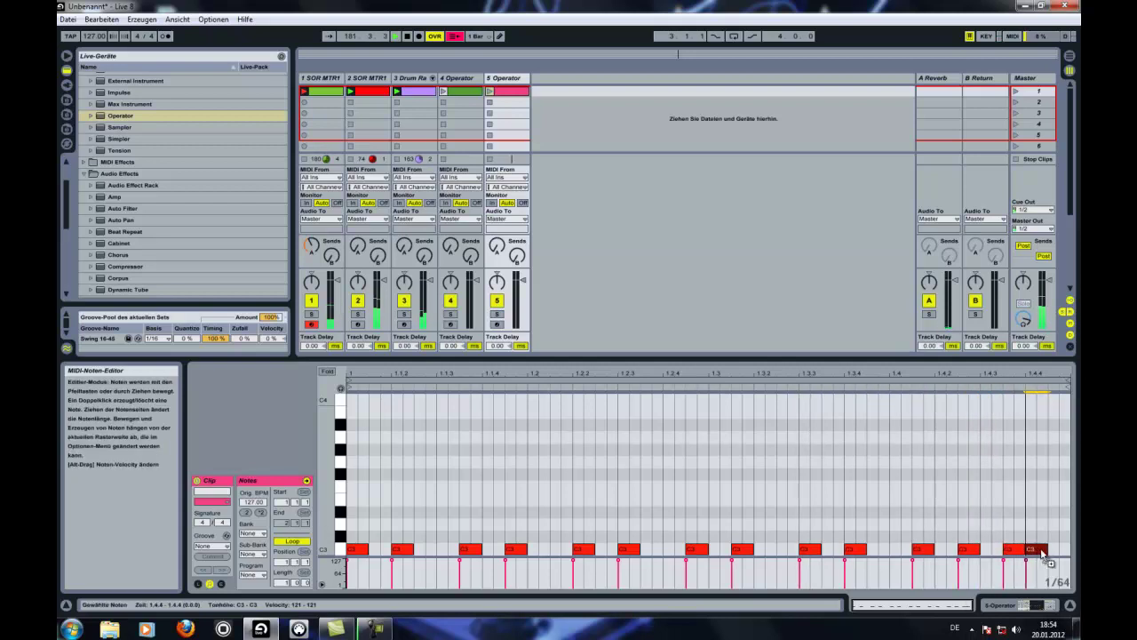
Change the wave of oscillator A in the fifth track's Operator to white noise.
left_click(505, 77)
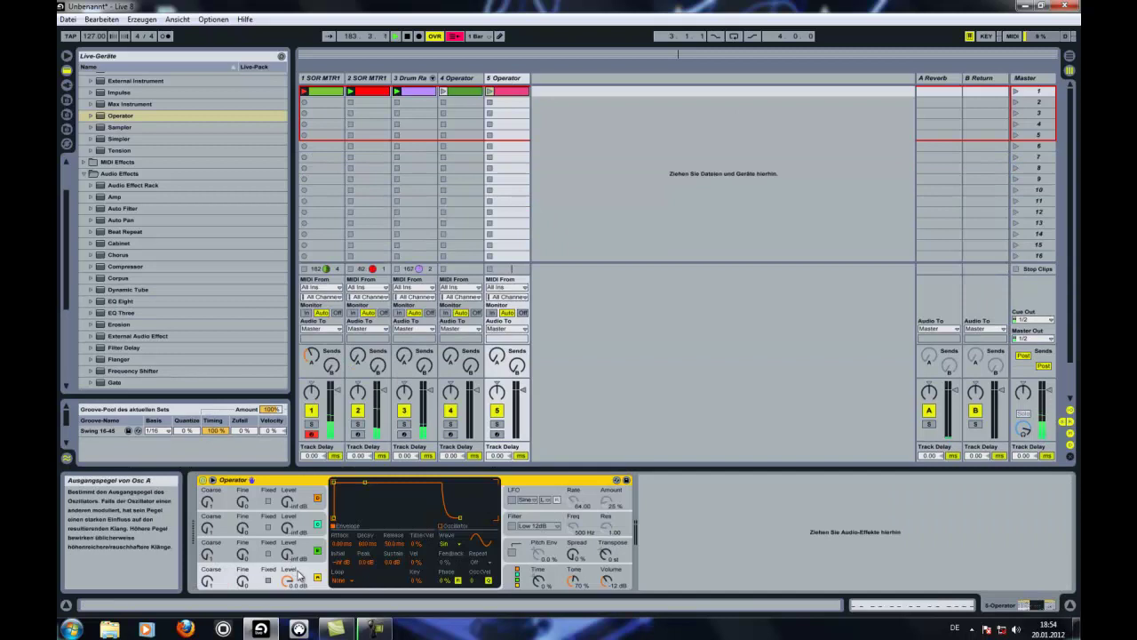
left_click(454, 548)
left_click(465, 533)
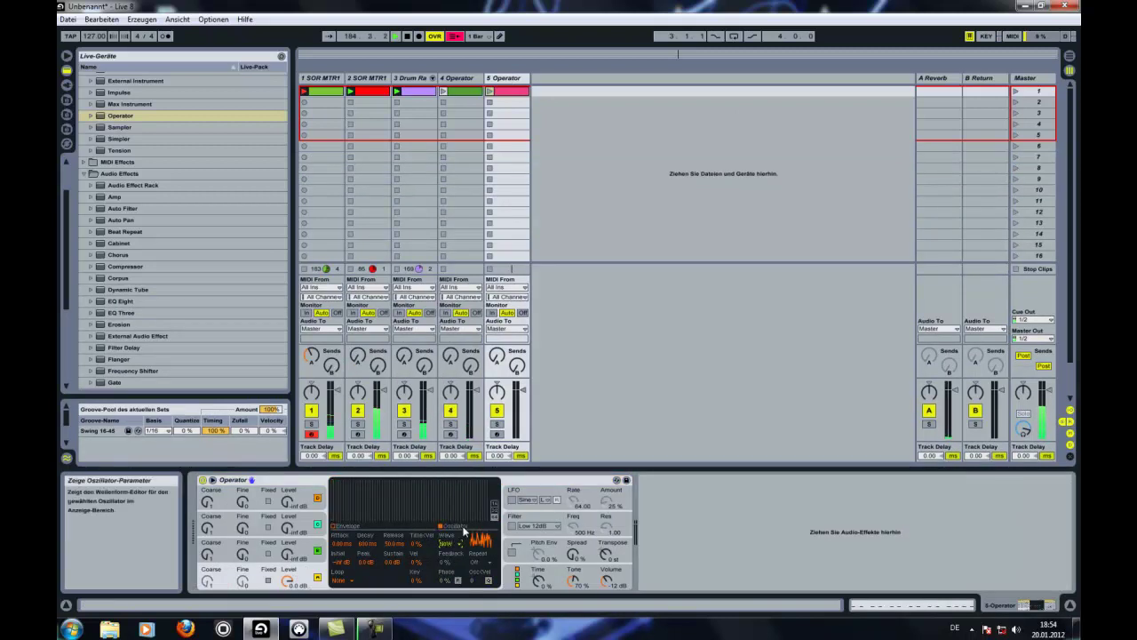
Set the noise Operator's spread to 100% and time to -100%, lower its volume and launch its clip.
left_click(574, 552)
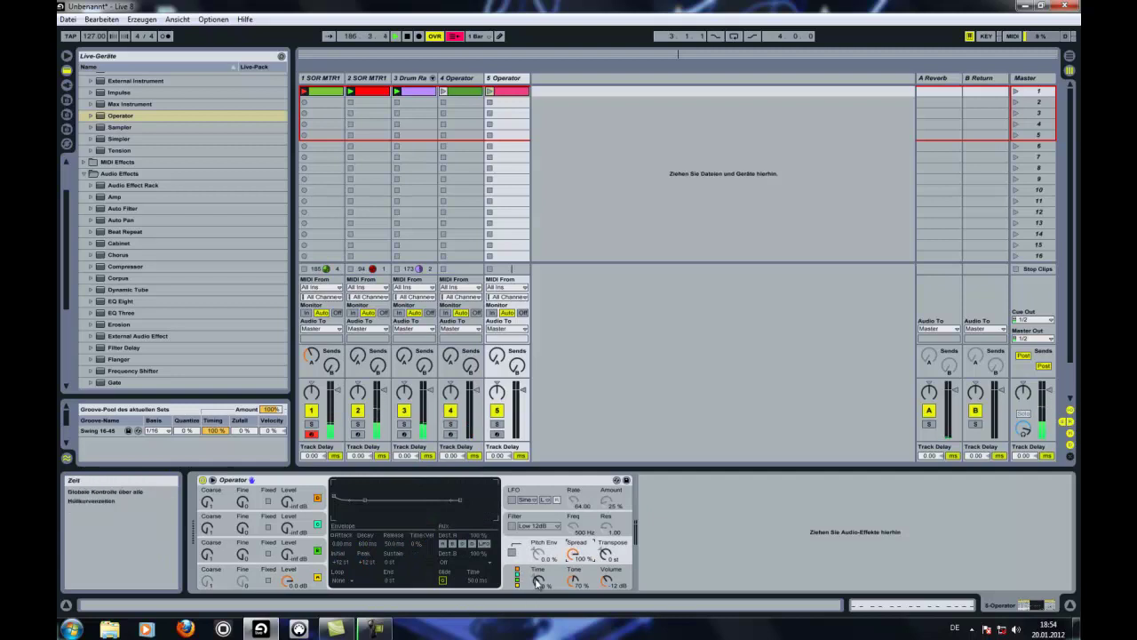
left_click(538, 582)
left_click(490, 91)
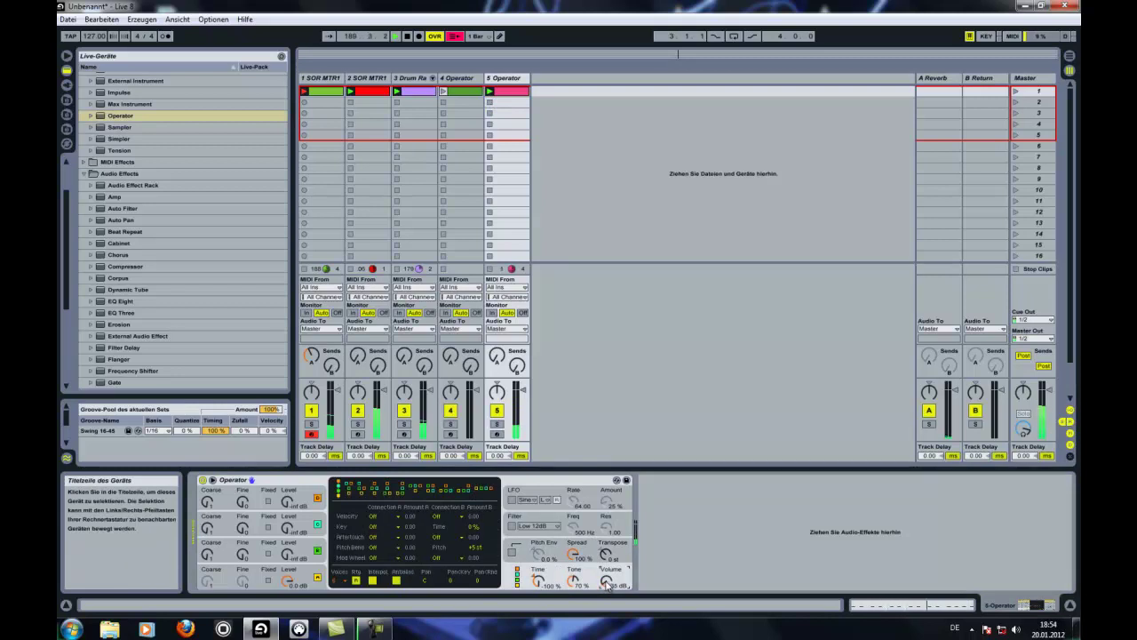
Shorten all the C3 notes in the fifth track's noise clip to 1/64.
double_click(516, 92)
left_click_drag(395, 551, 446, 548)
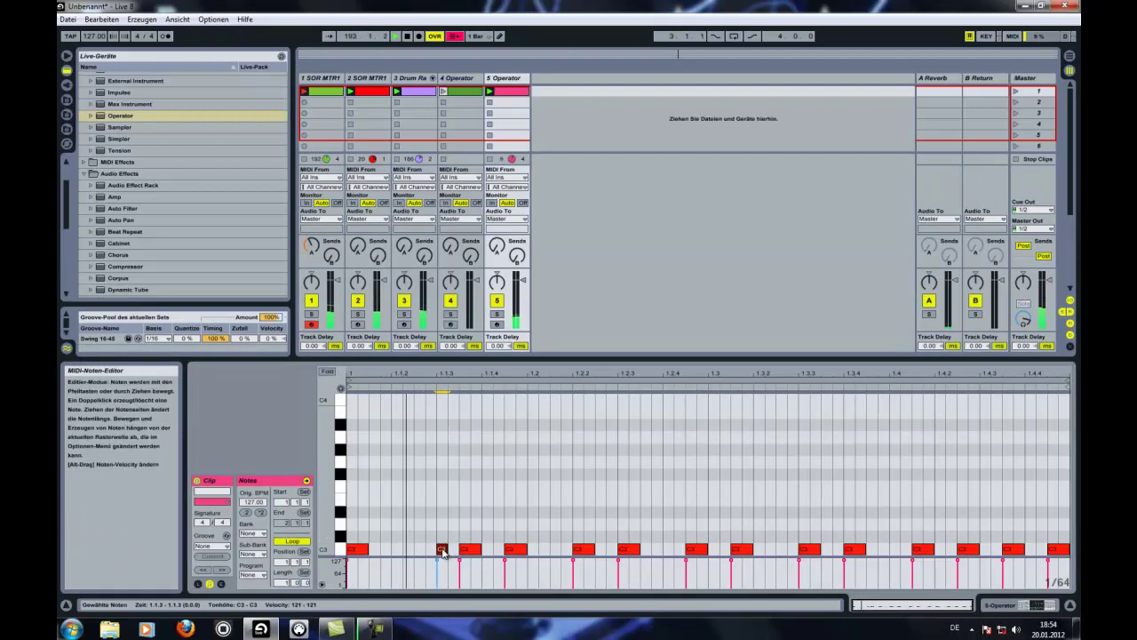
left_click_drag(462, 524, 1046, 552)
left_click_drag(1023, 549, 1013, 548)
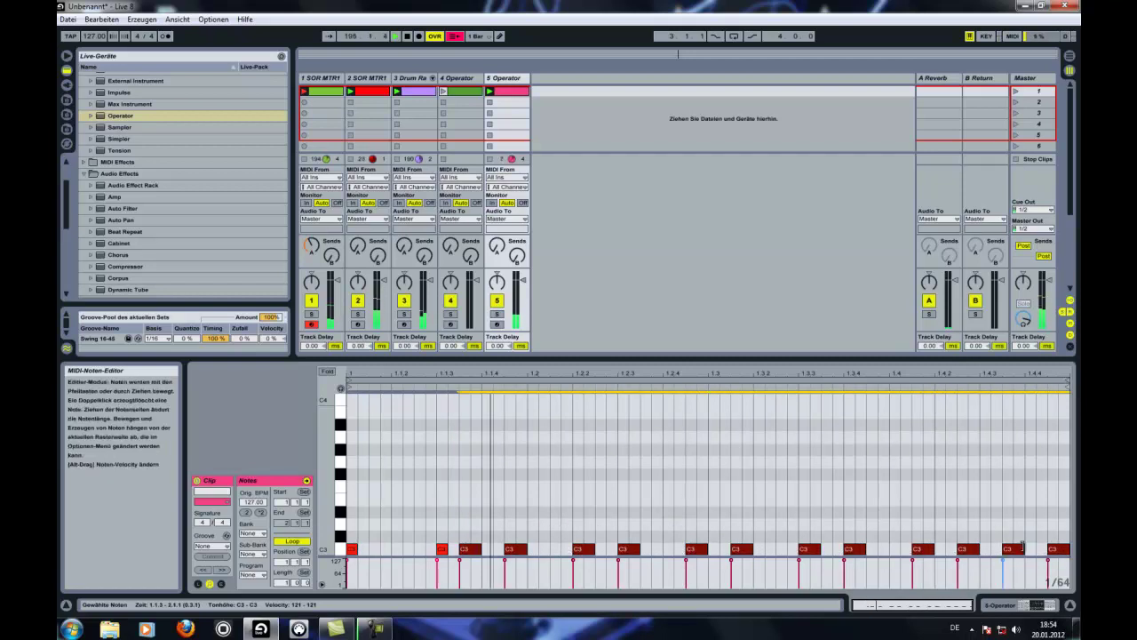
Cut the noise clip's loop to one beat and move its C3 notes to 1.1.2, 1.1.3, and one 1/64 before 1.1.4 and 1.2.
left_click_drag(1064, 388, 529, 397)
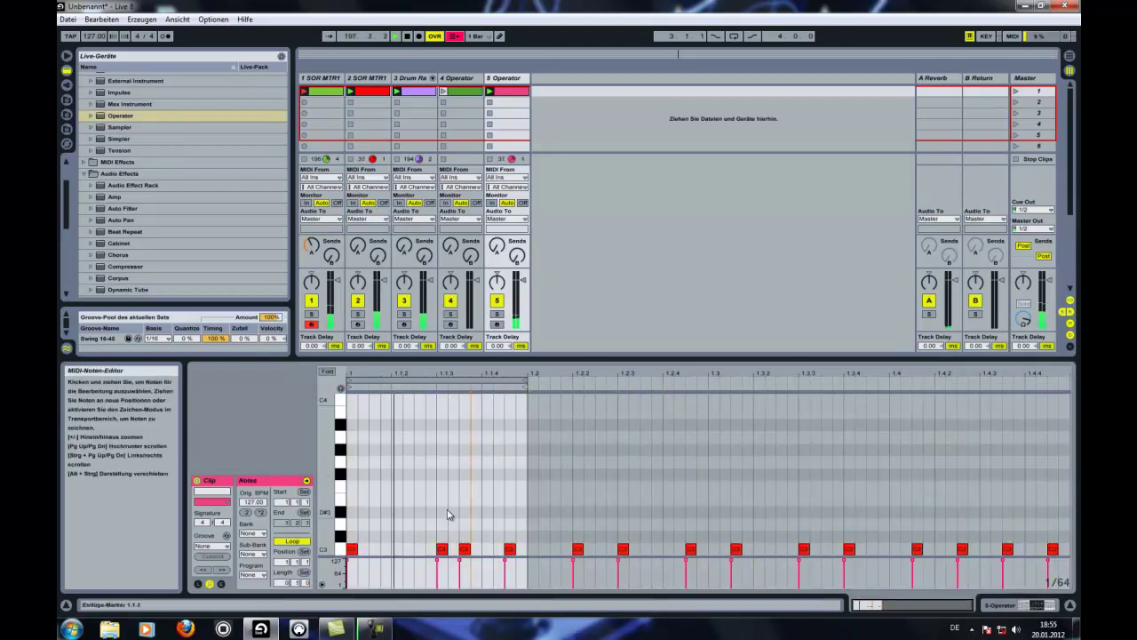
left_click(441, 549)
left_click_drag(441, 550, 396, 550)
left_click(463, 549)
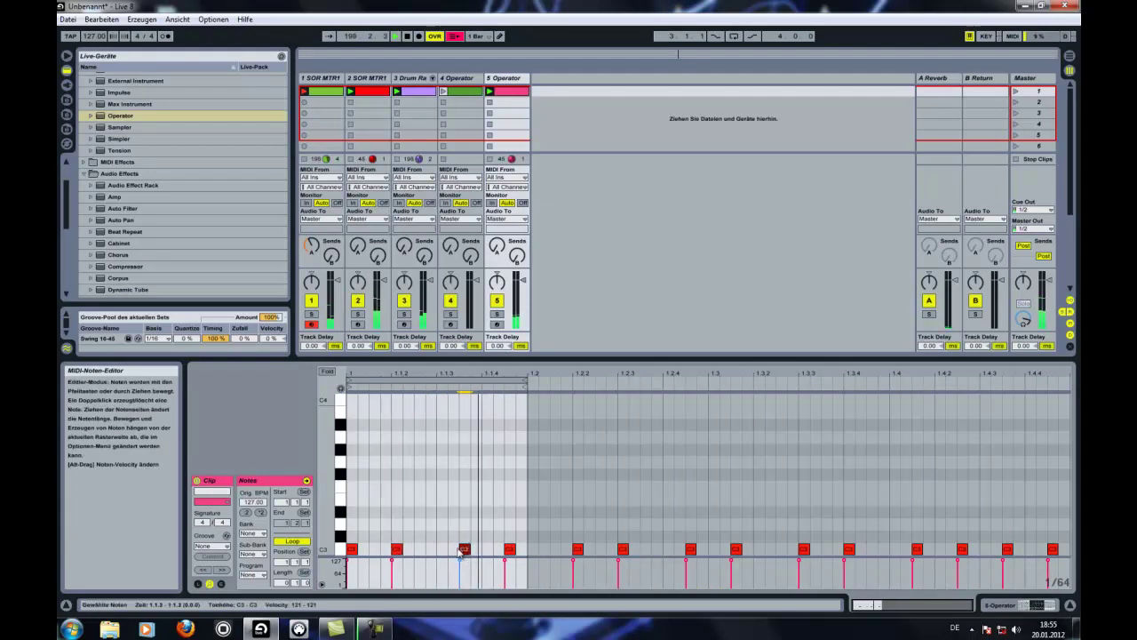
left_click(509, 548)
left_click_drag(511, 550, 475, 549)
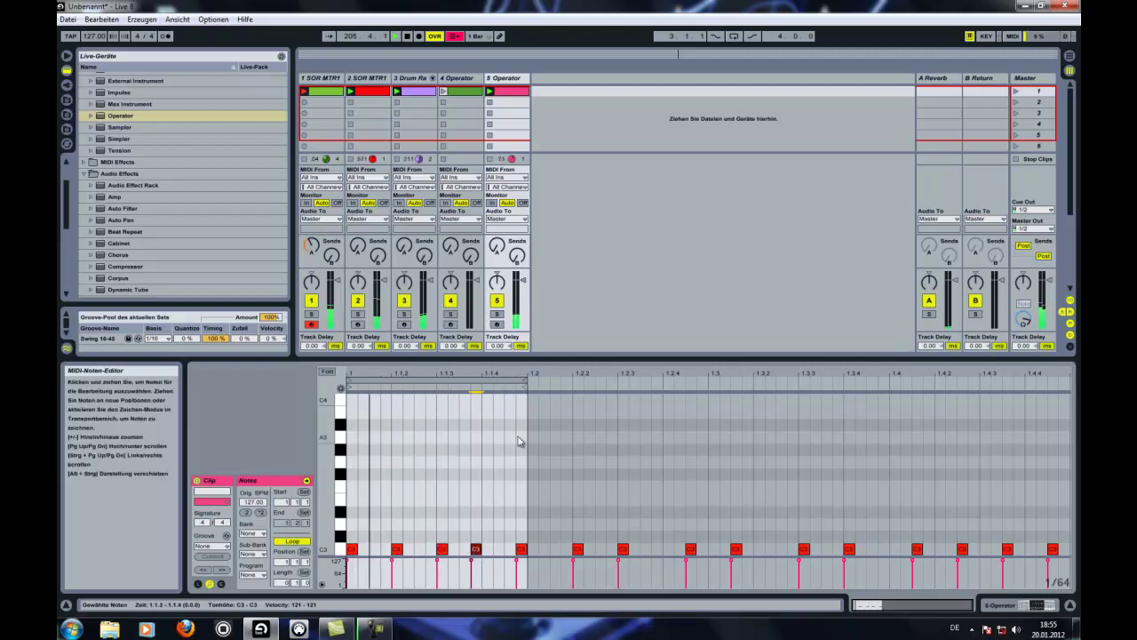
Set the noise Operator's volume to -44 dB and shape oscillator A's envelope with a lower sustain and a longer release.
key("shift+Tab")
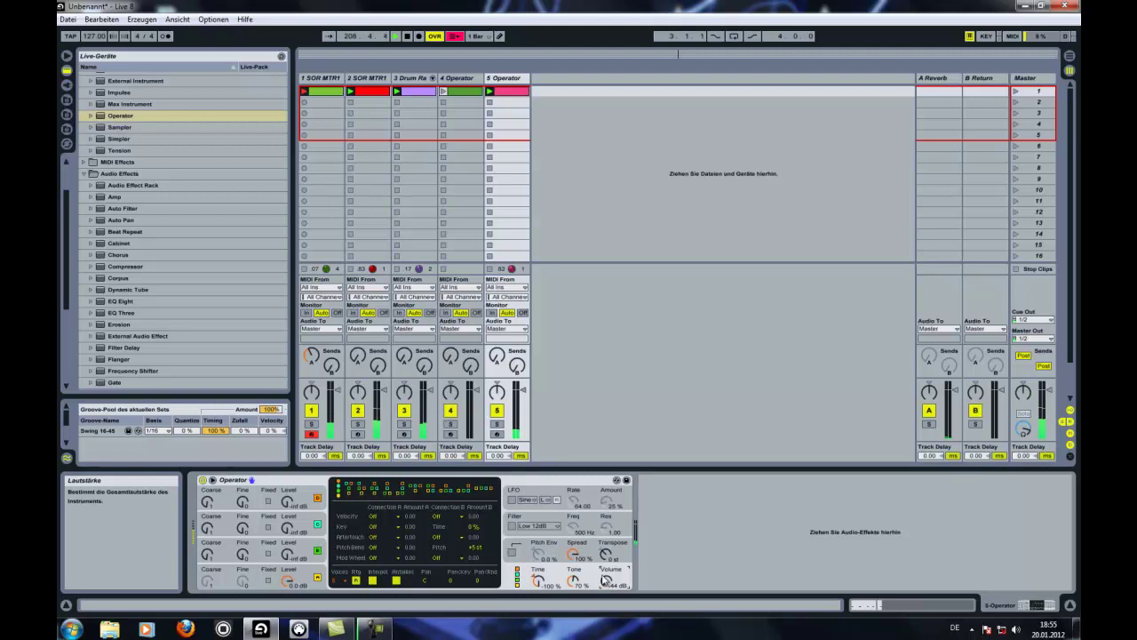
left_click(288, 572)
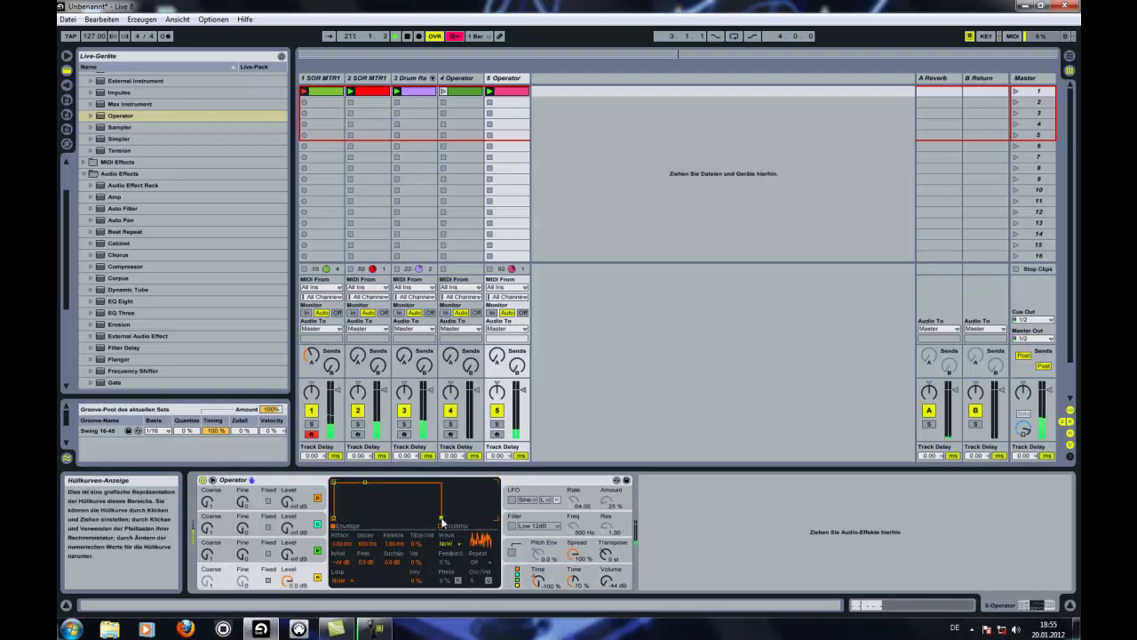
left_click_drag(363, 482, 363, 503)
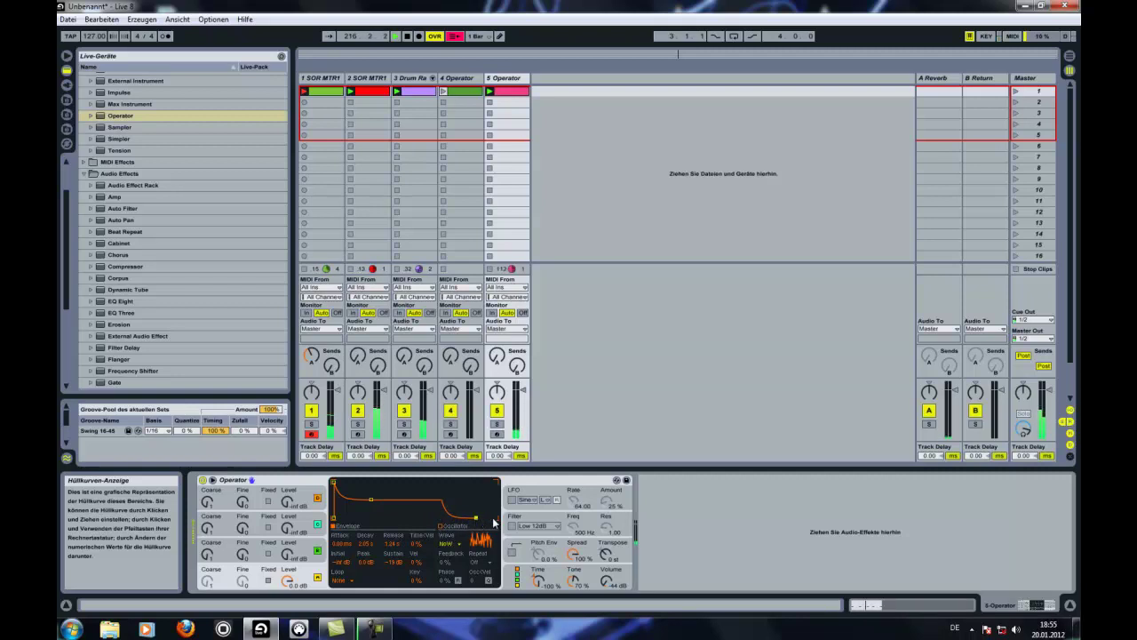
Add a Simpler on a new sixth track.
scroll(222, 236, "up", 3)
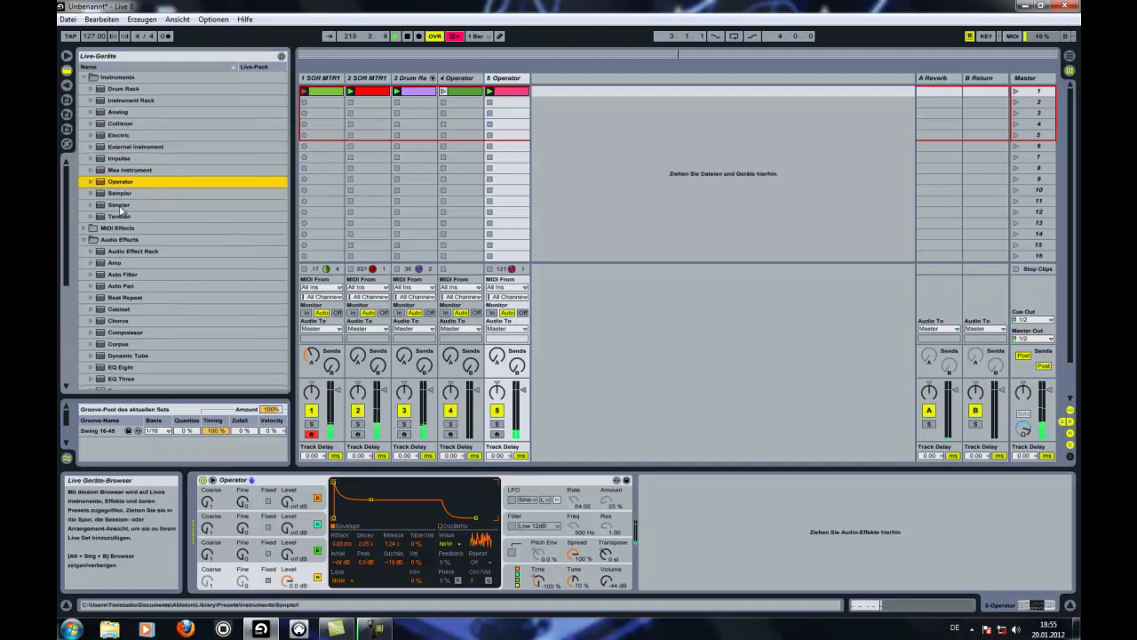
left_click(119, 205)
left_click_drag(576, 86, 577, 89)
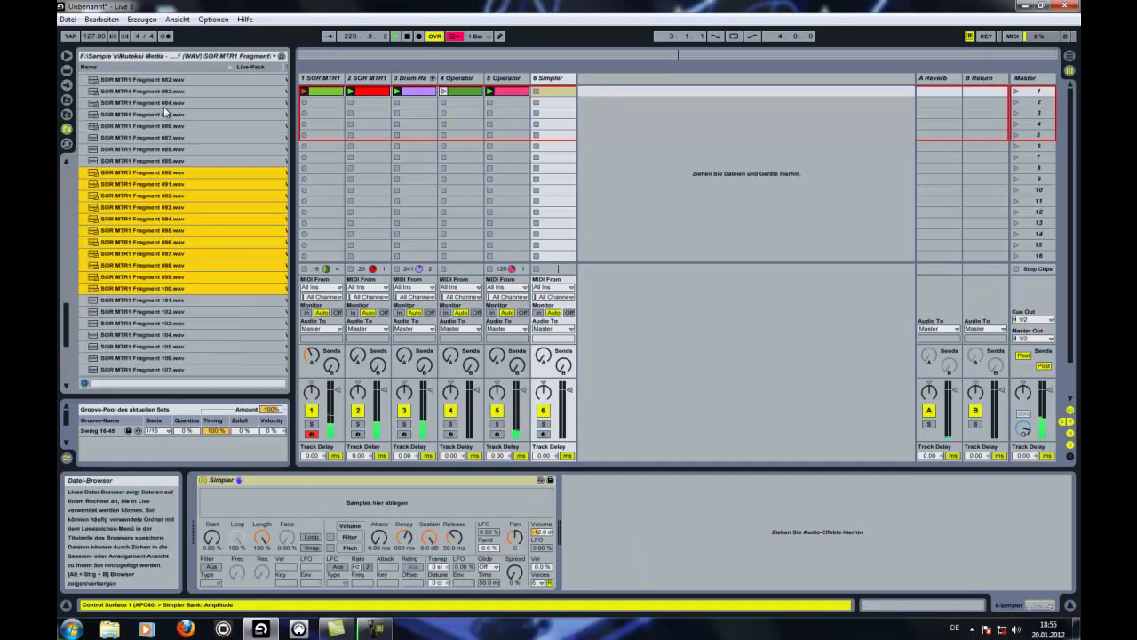
Load mt_bd_deepmnml.wav from the Minimal Techno drum hits kicks folder into the new Simpler.
left_click(67, 114)
scroll(126, 114, "up", 4)
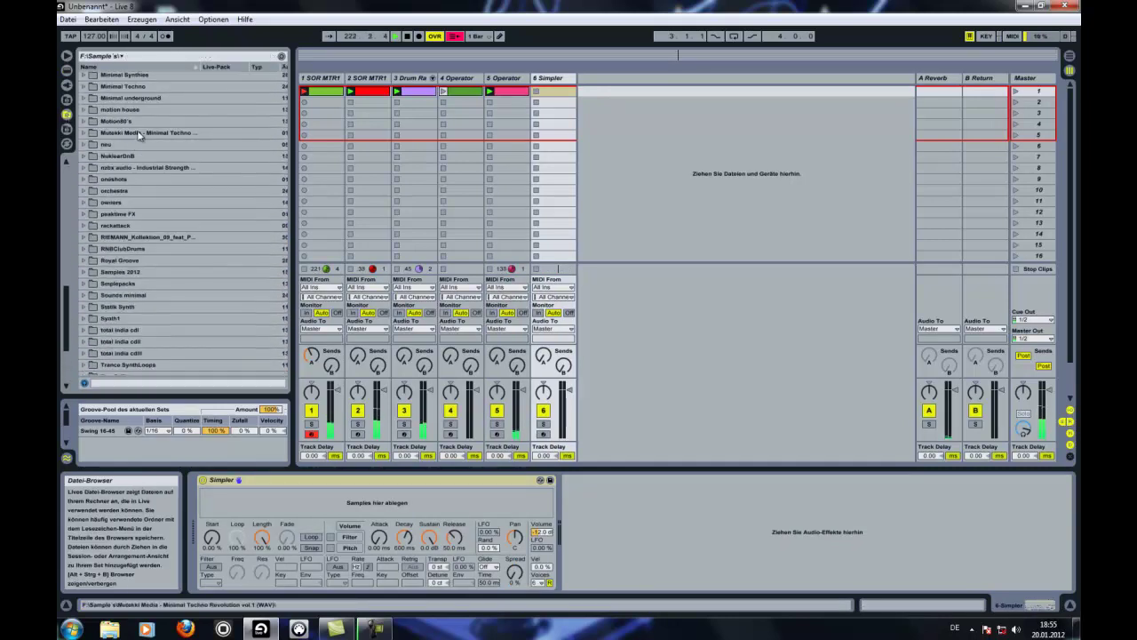
double_click(134, 89)
double_click(134, 124)
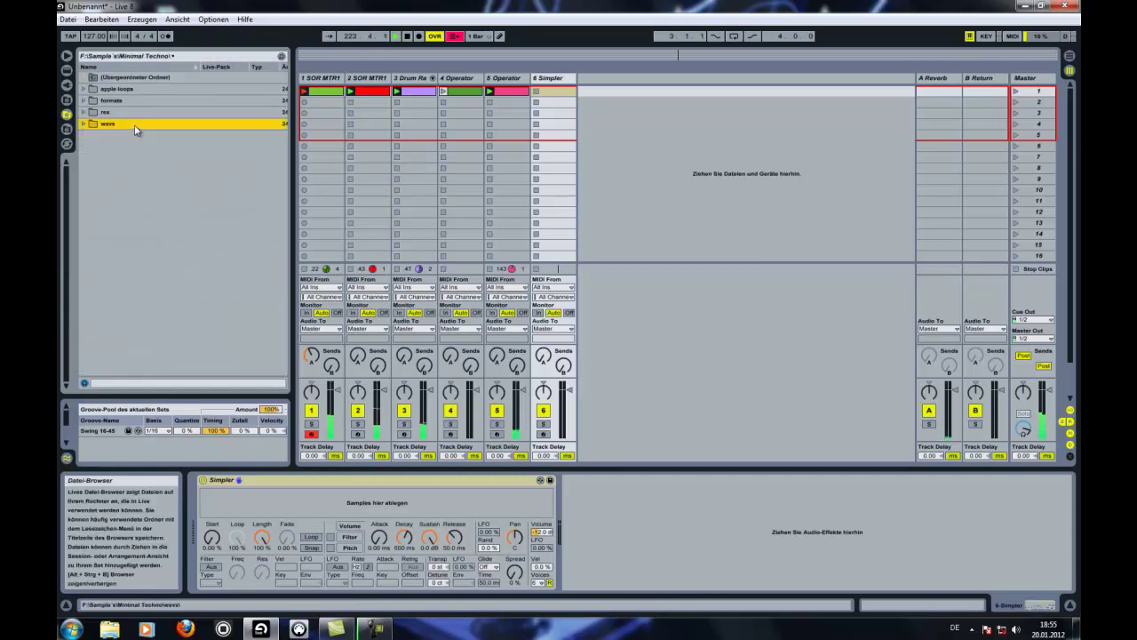
double_click(144, 113)
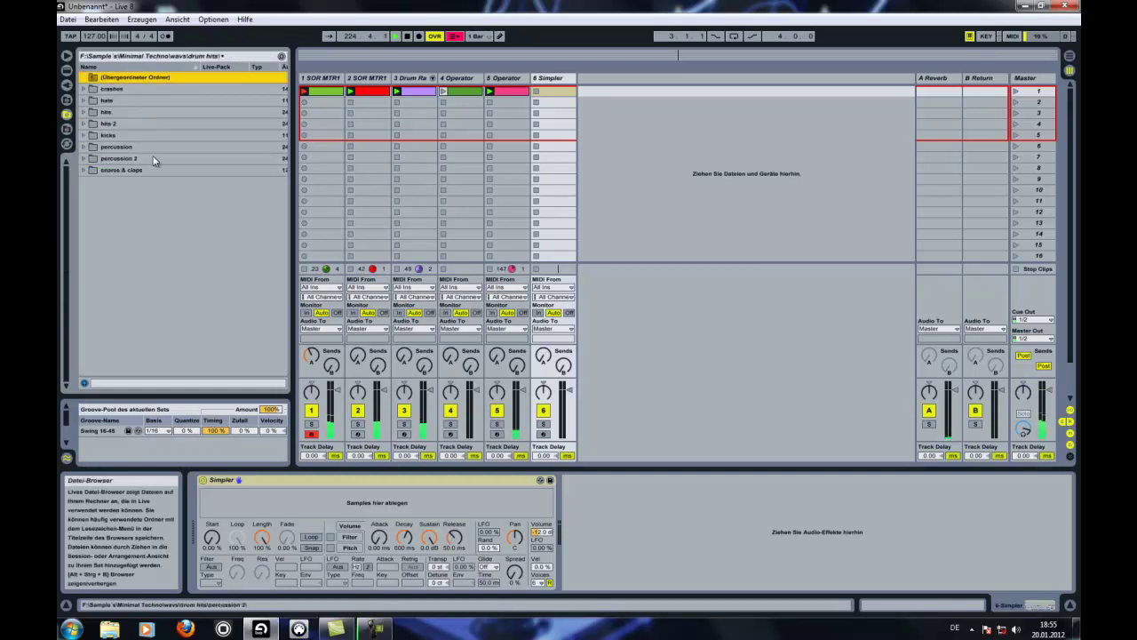
double_click(124, 132)
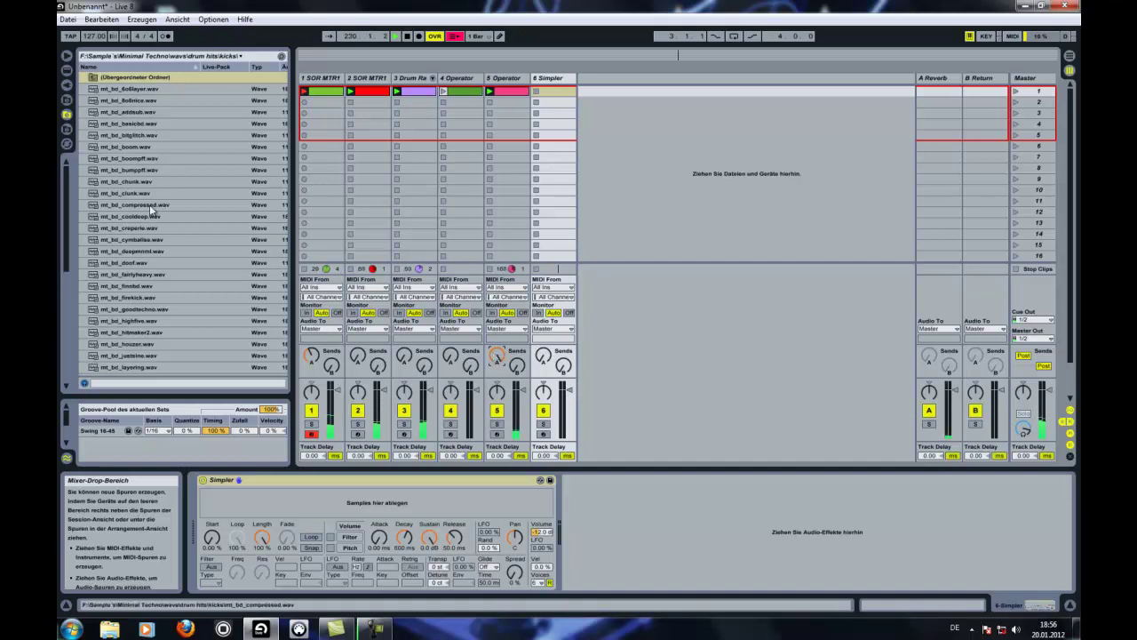
left_click_drag(132, 252, 368, 500)
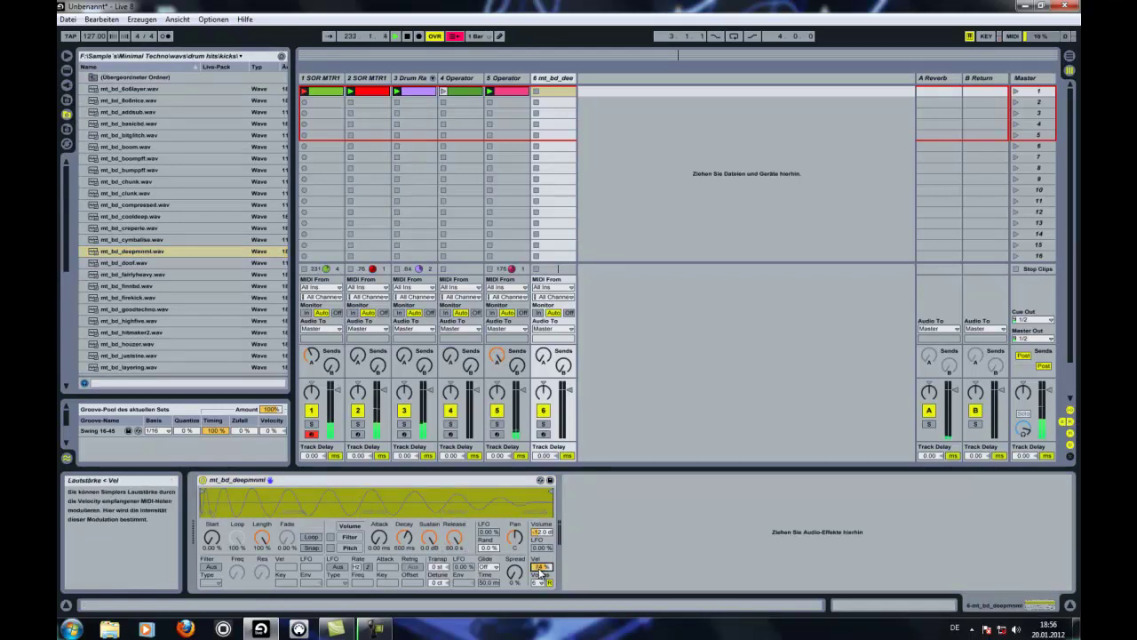
Create a one-bar clip on the kick track with a 1/16 C3 note on each of the four beats.
double_click(553, 91)
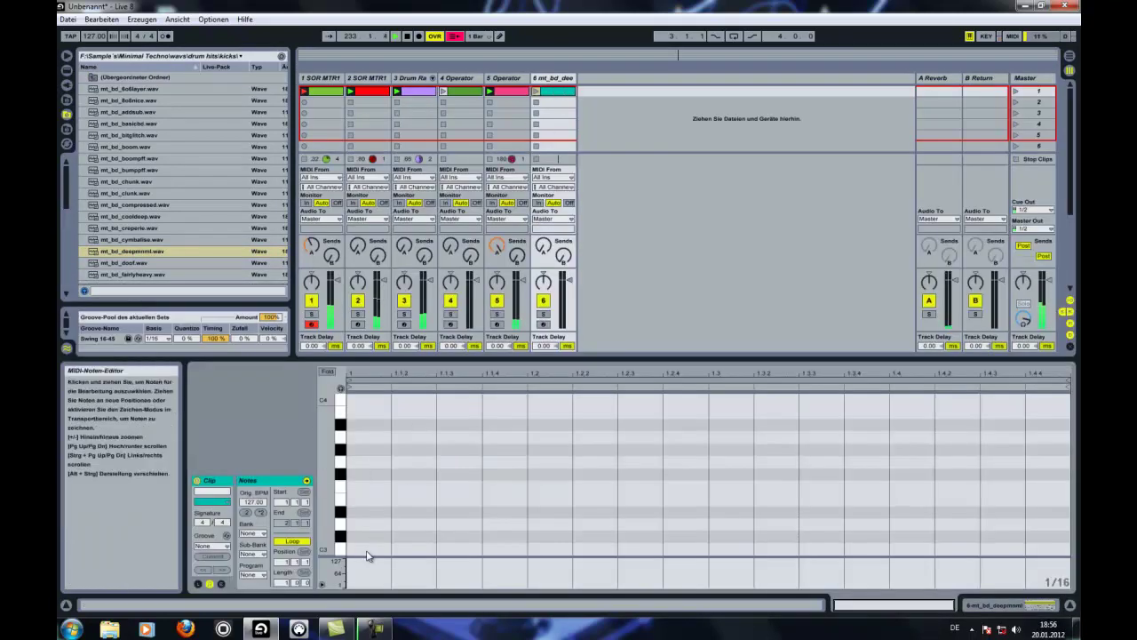
double_click(366, 550)
double_click(537, 551)
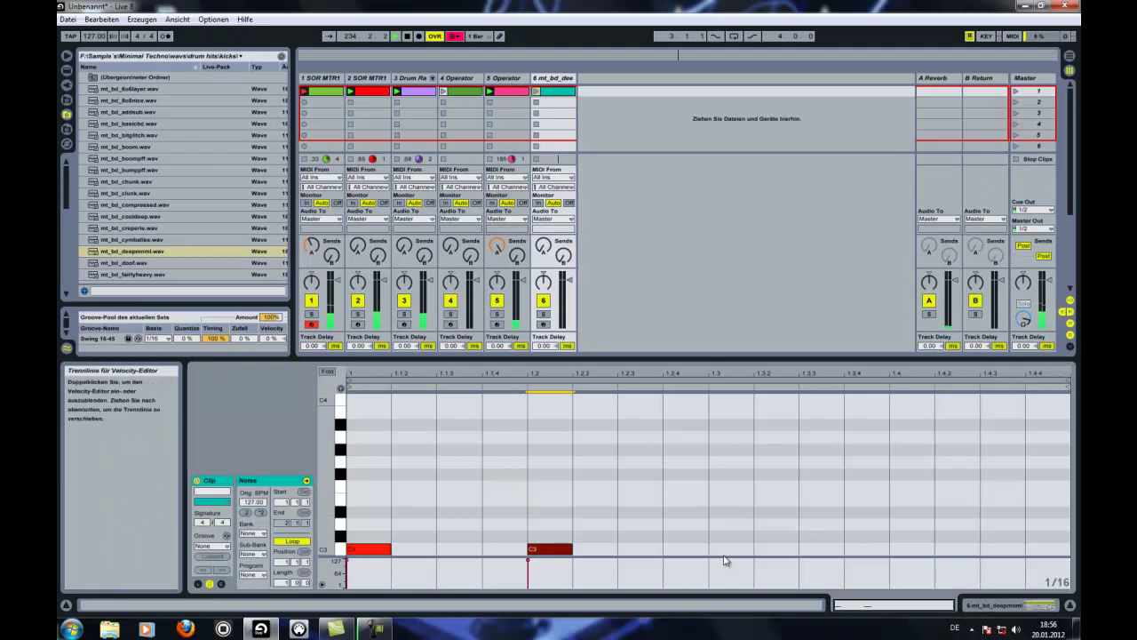
double_click(723, 550)
double_click(901, 550)
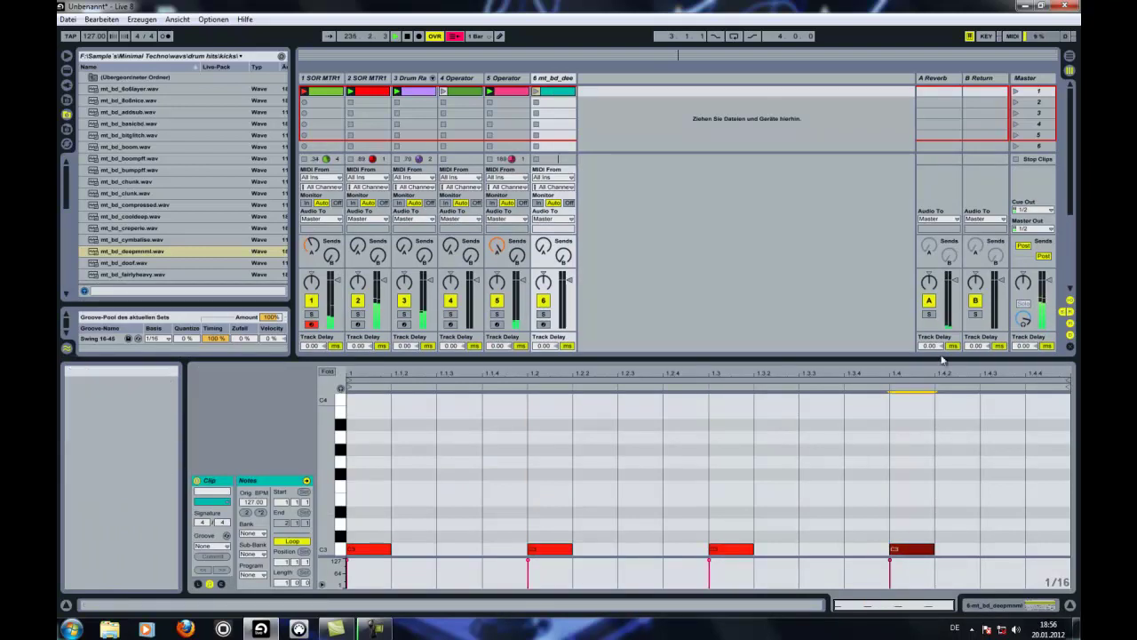
Launch the first scene, lower the kick Simpler's volume and set its velocity sensitivity to 45%.
left_click(1015, 91)
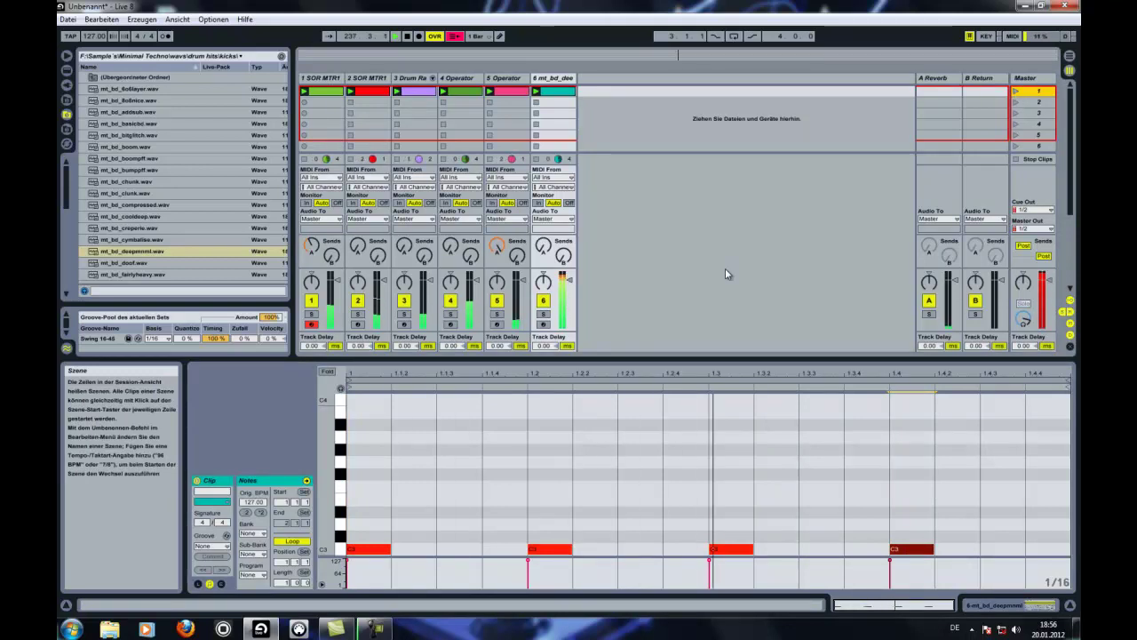
double_click(566, 79)
left_click_drag(541, 566, 541, 573)
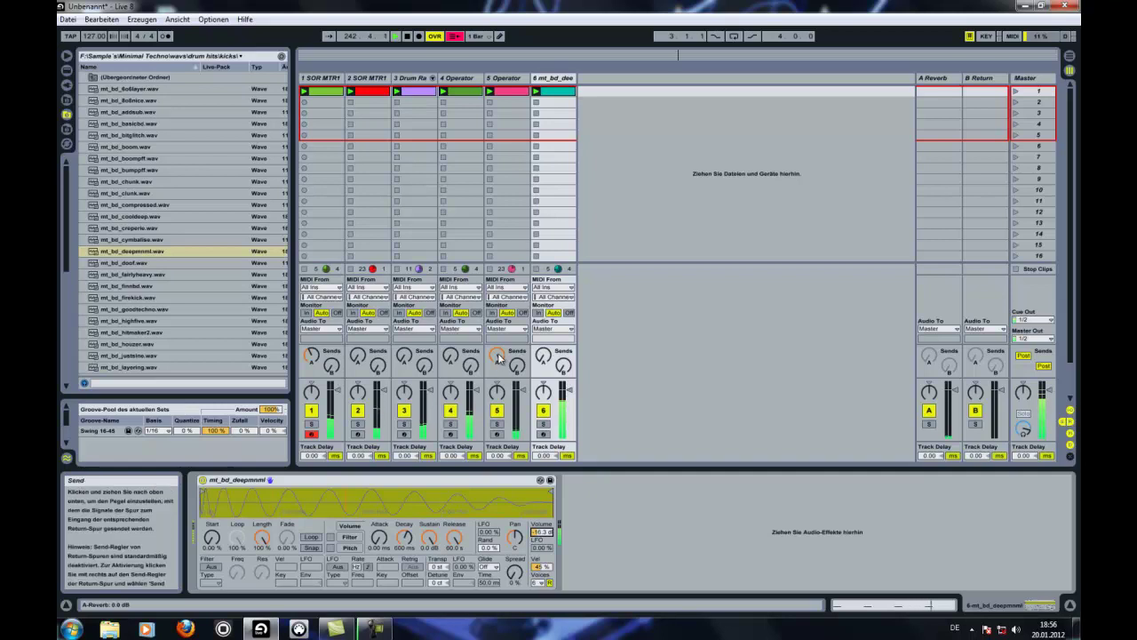
Delete the second and fourth C3 notes in the noise clip's first beat and every note beyond the one-beat loop.
double_click(509, 93)
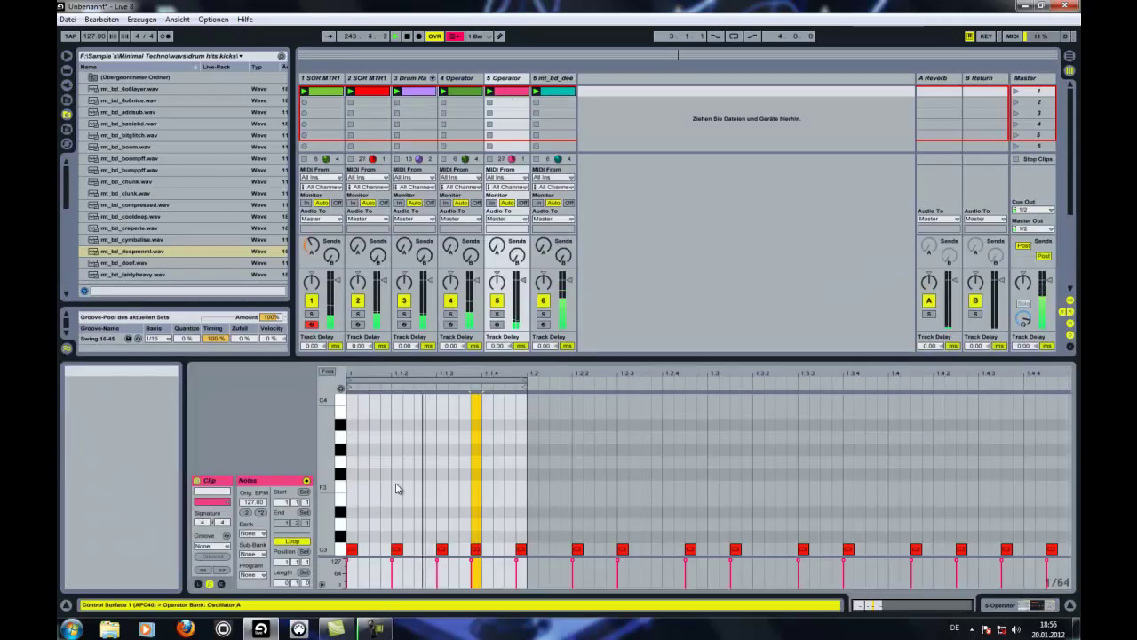
double_click(397, 548)
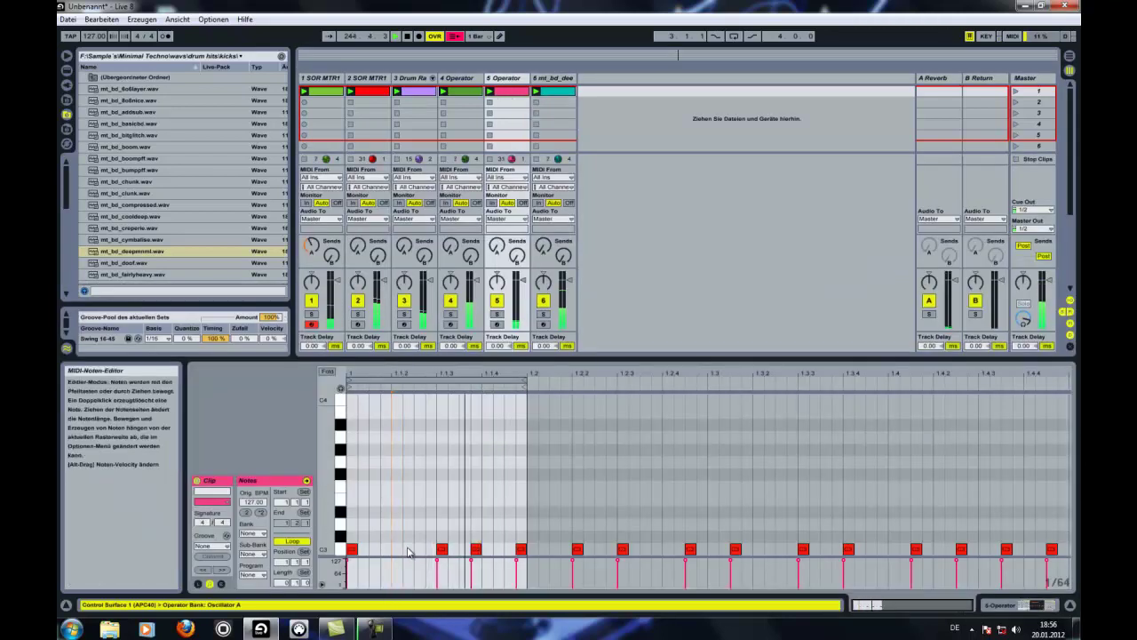
double_click(473, 549)
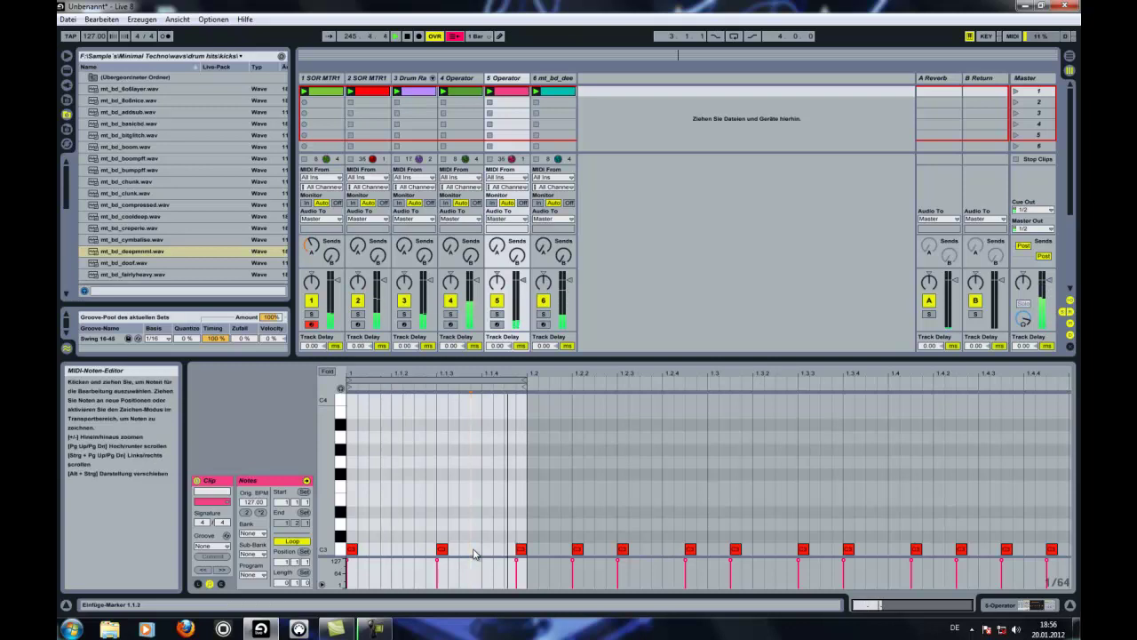
double_click(419, 549)
left_click_drag(423, 553, 445, 552)
left_click_drag(544, 528, 1069, 555)
key("Delete")
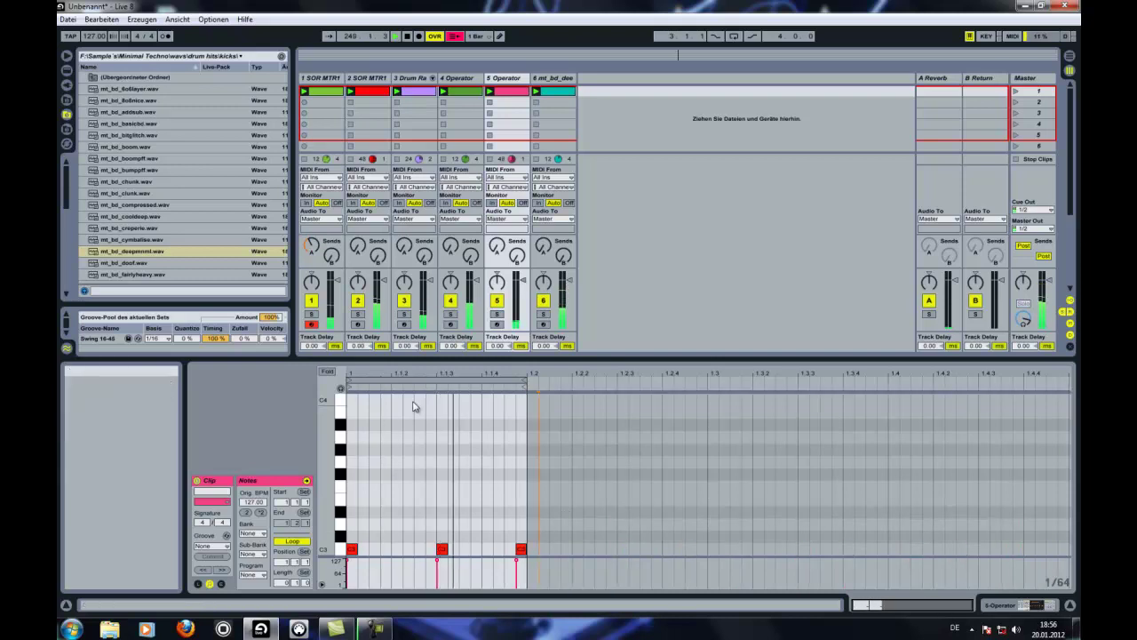
Try lengthening the noise clip's three C3 notes to 1/32, and shorten each back to 1/64.
left_click_drag(354, 534, 540, 552)
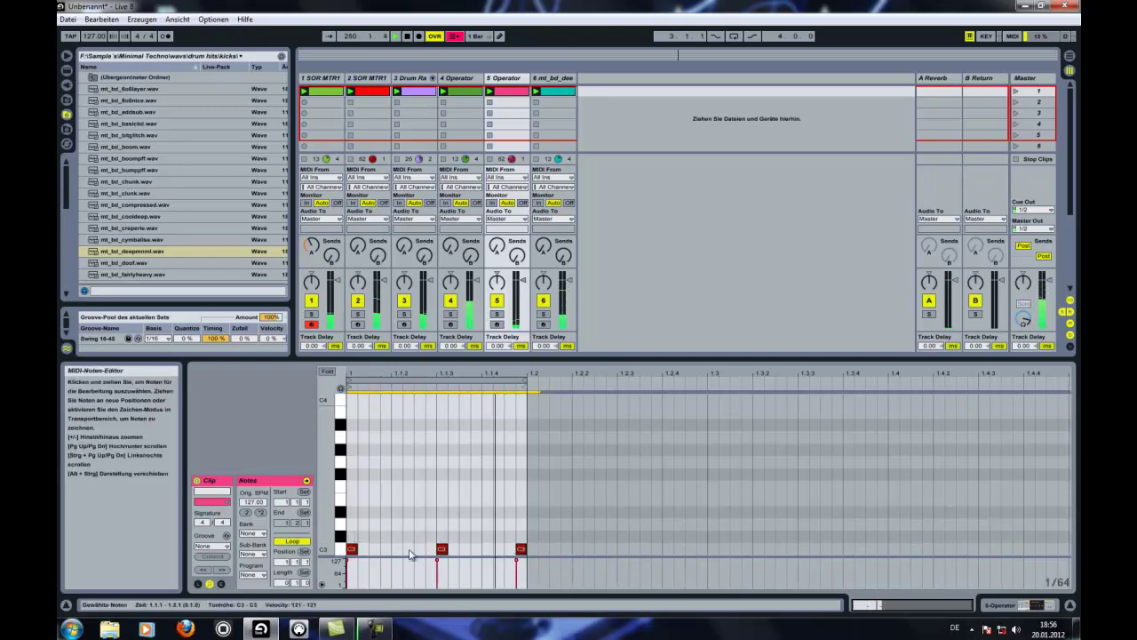
mouse_move(358, 548)
left_mouse_down()
mouse_move(389, 547)
mouse_move(369, 547)
left_mouse_up()
left_click(405, 552)
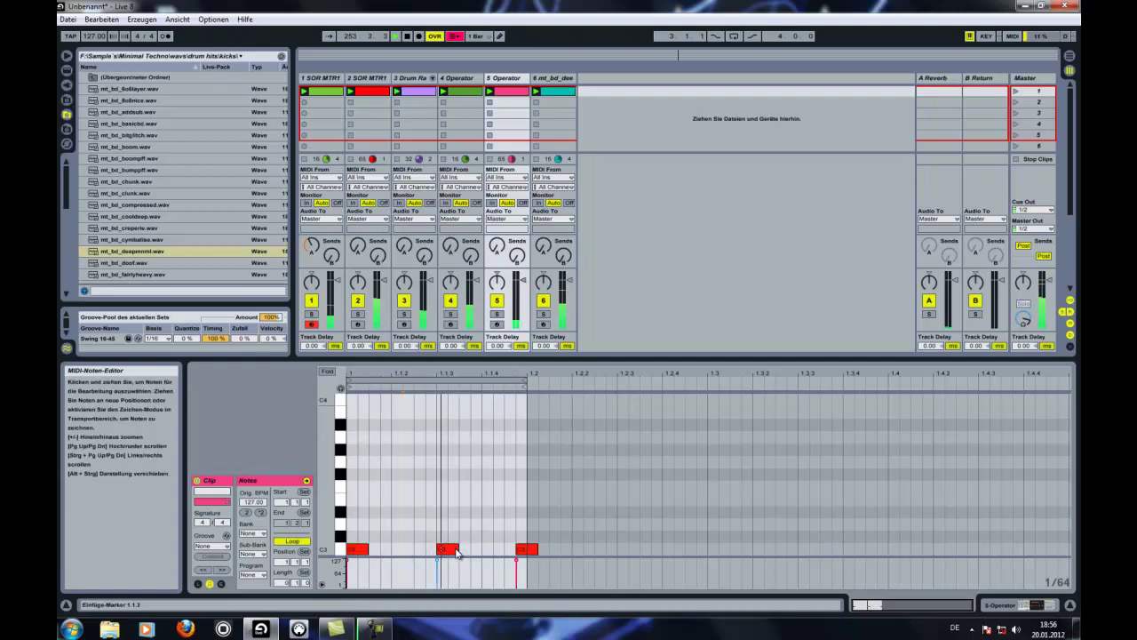
left_click_drag(458, 549, 447, 549)
left_click_drag(536, 548, 526, 549)
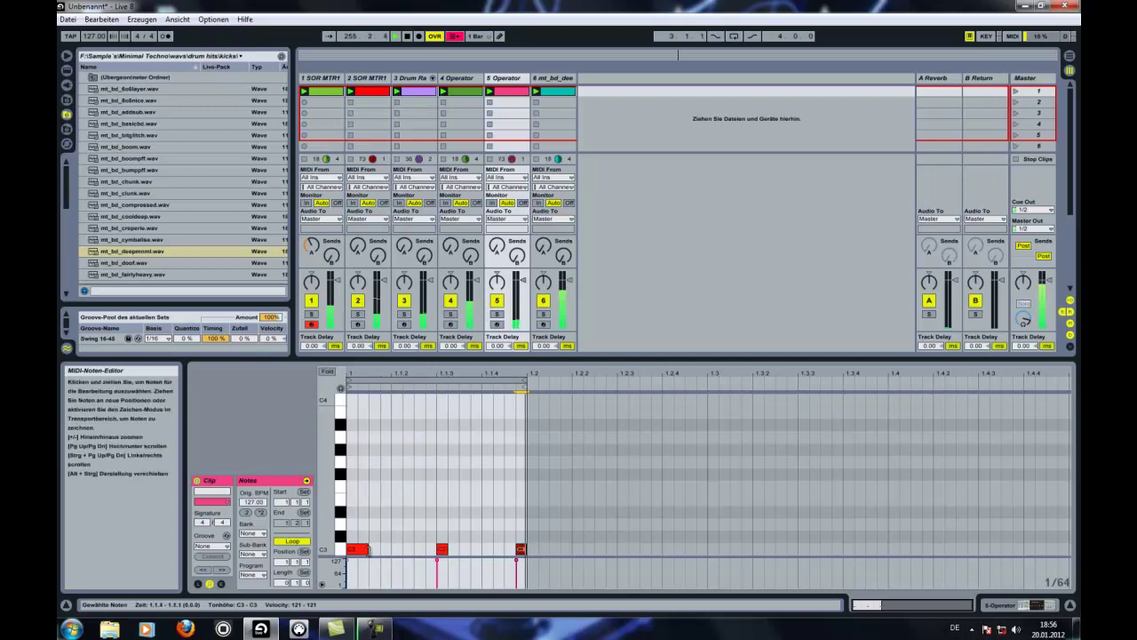
left_click(367, 549)
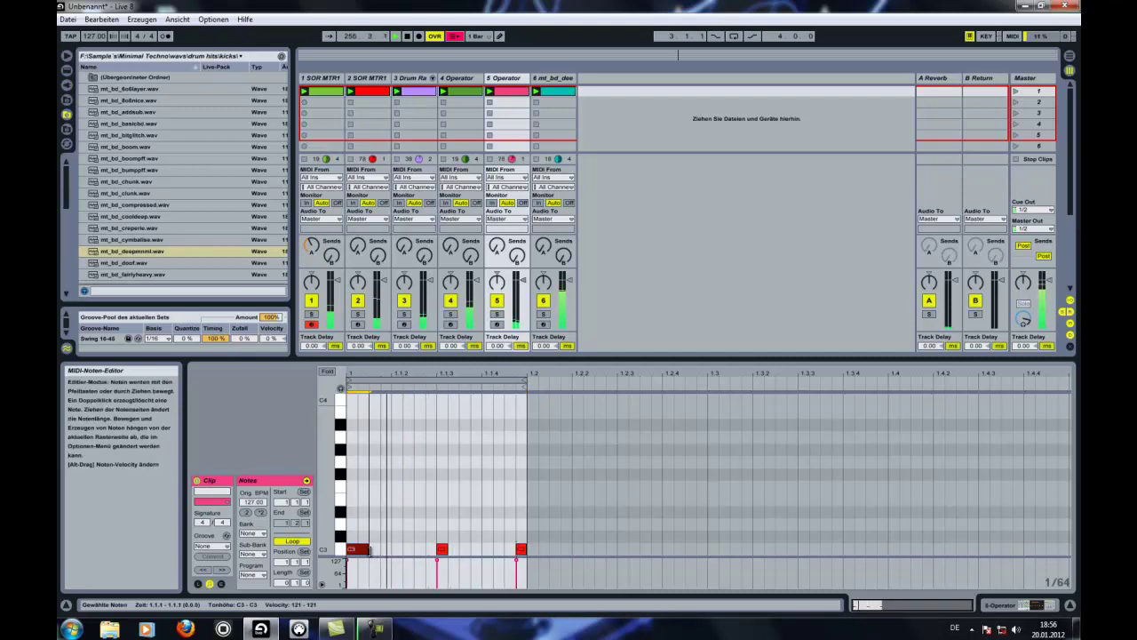
left_click_drag(369, 549, 358, 549)
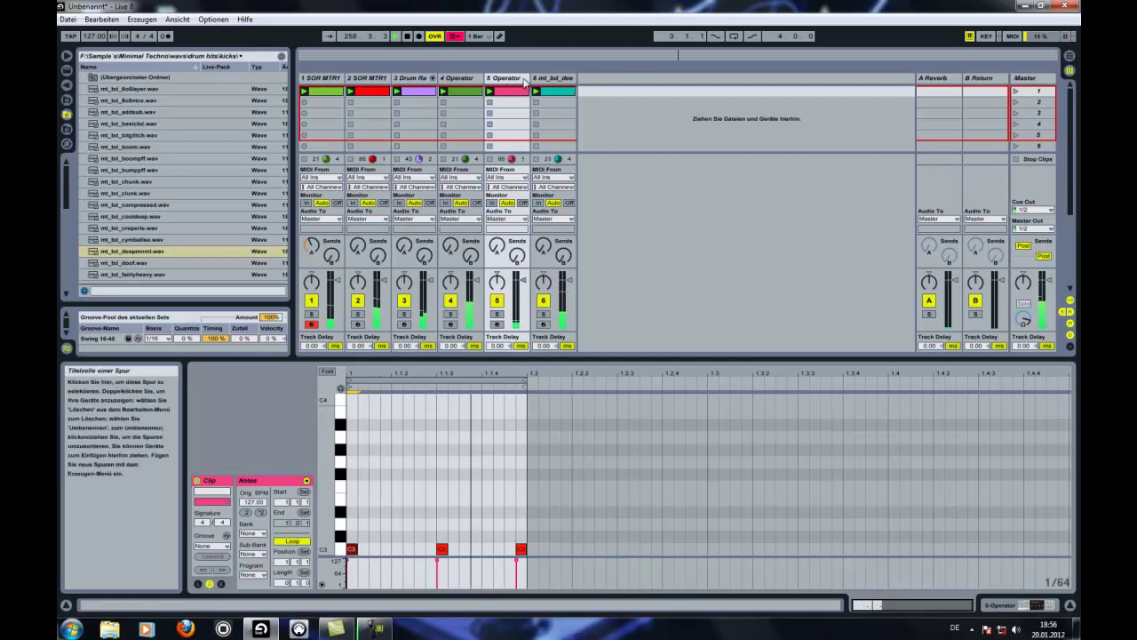
Transpose all bass notes in the fourth track's clip down to A0 and set its Operator's volume to -17 dB.
left_click(461, 91)
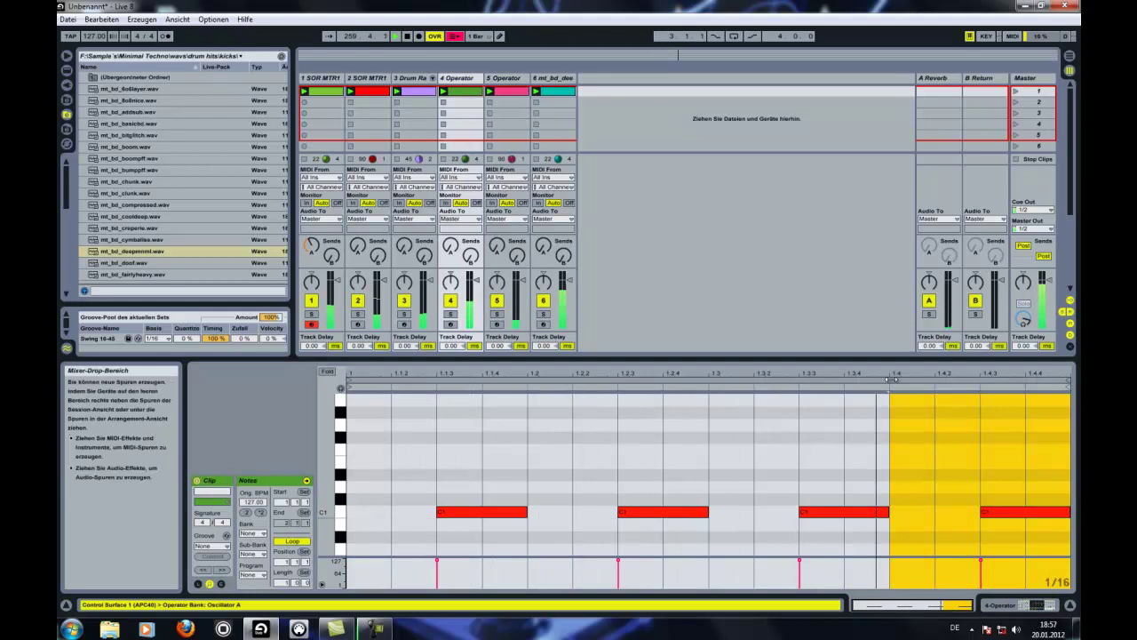
left_click_drag(995, 512, 464, 556)
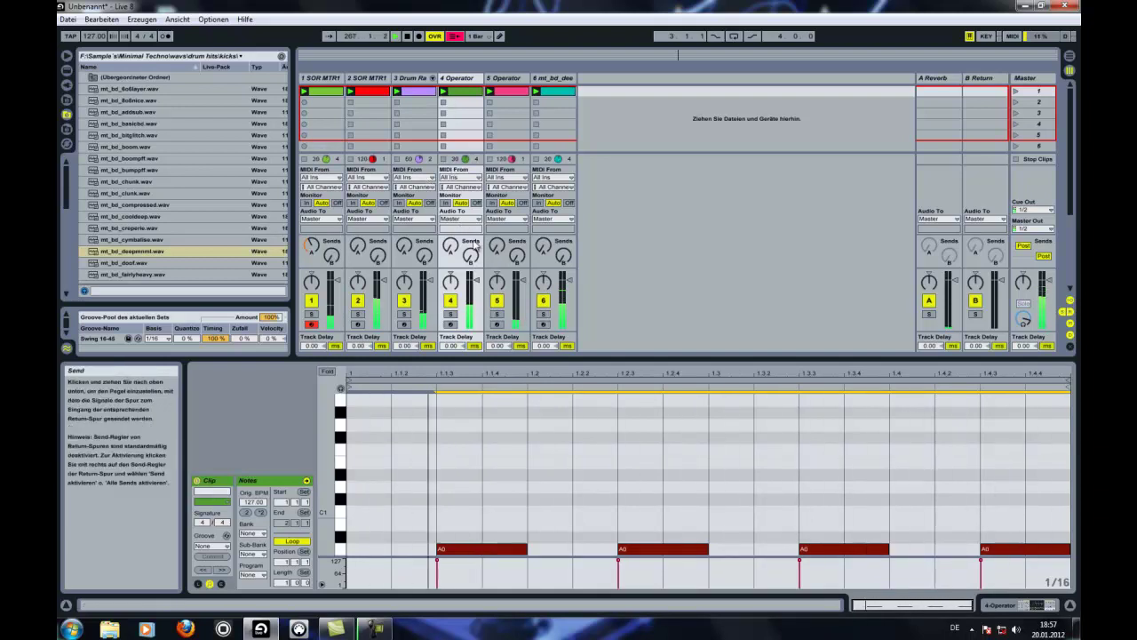
left_click(459, 77)
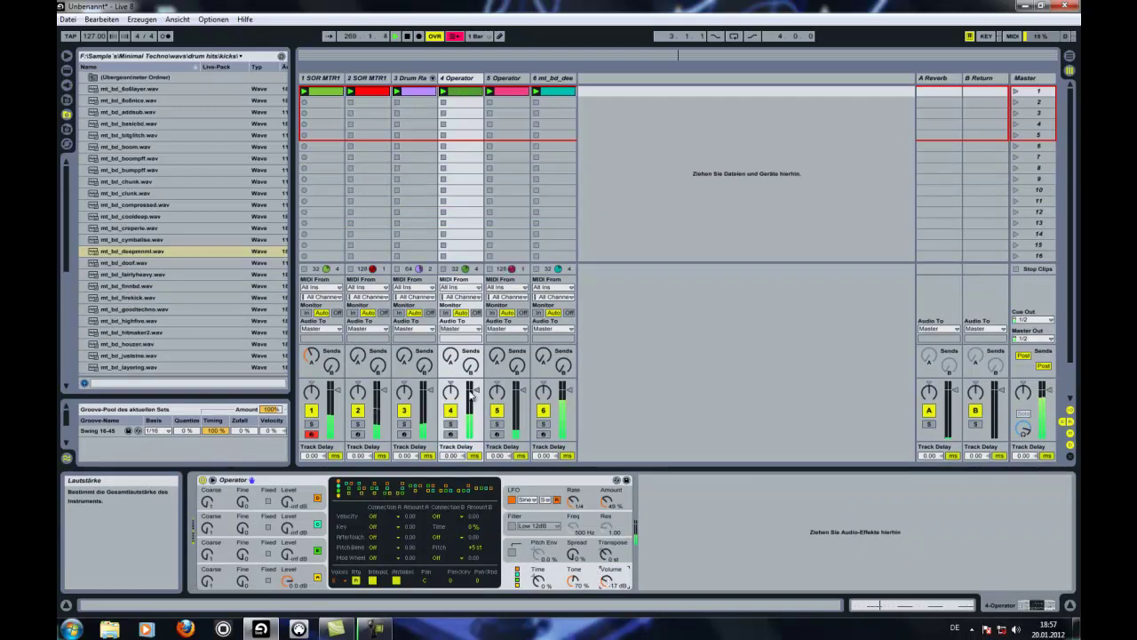
Add an Operator on a new seventh track, enable its LFO and sync it to tempo at a rate of 1/2.
left_click(66, 71)
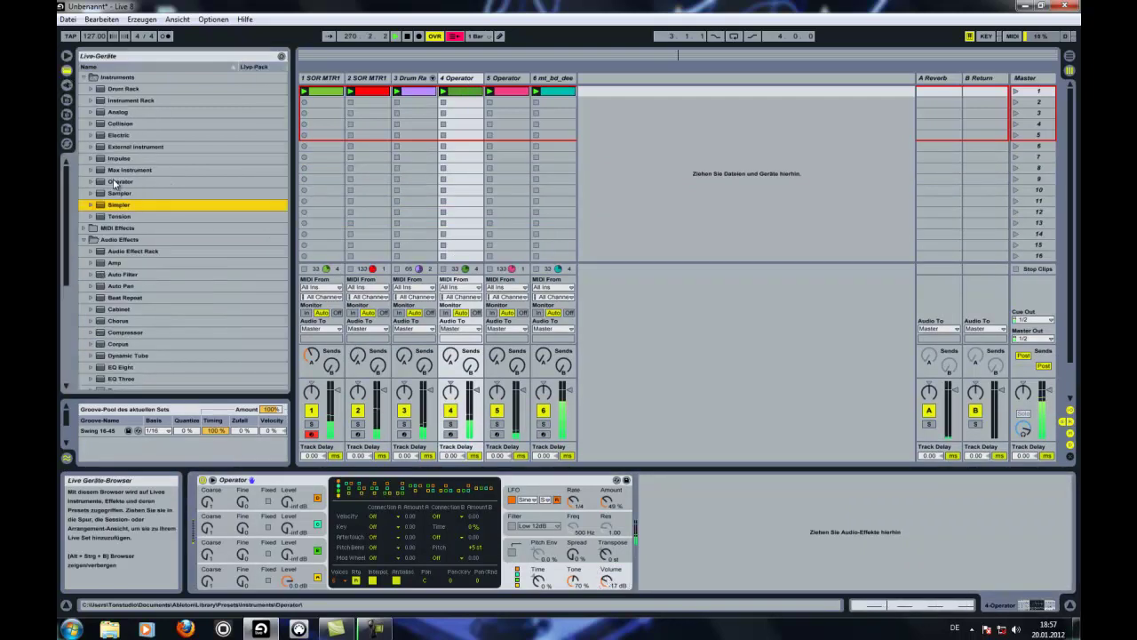
left_click_drag(113, 182, 617, 82)
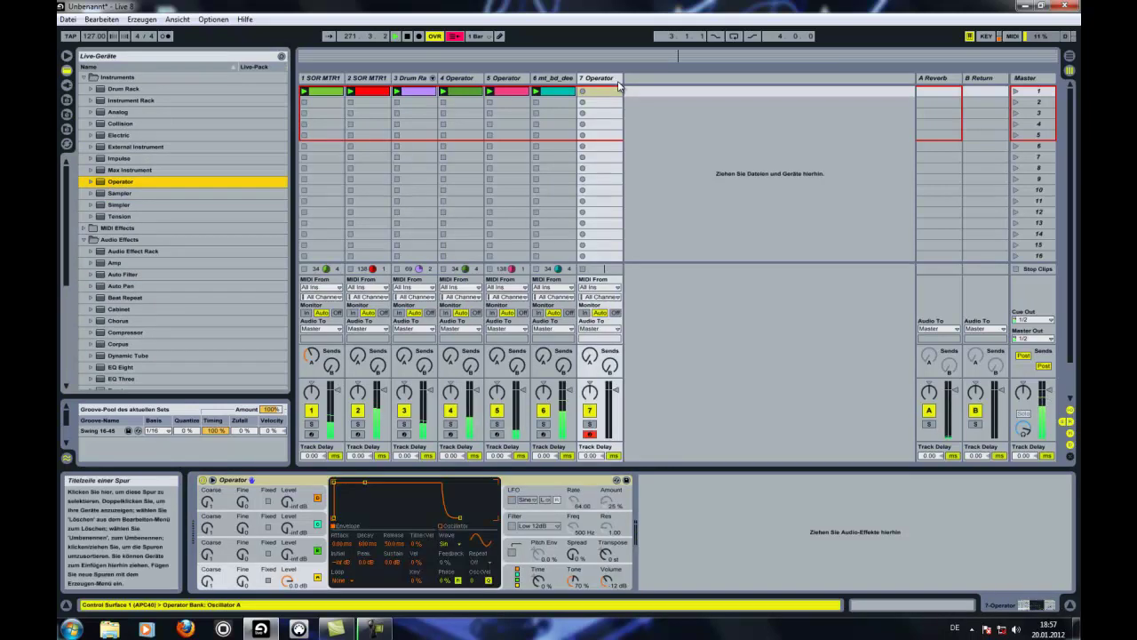
left_click(512, 500)
left_click(548, 500)
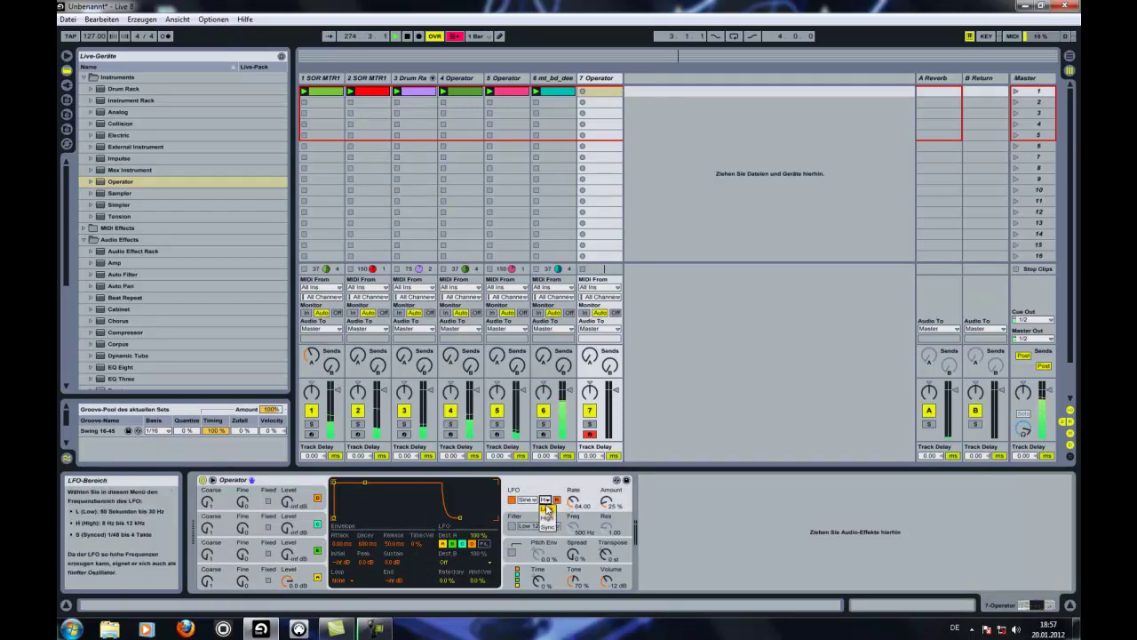
left_click(547, 526)
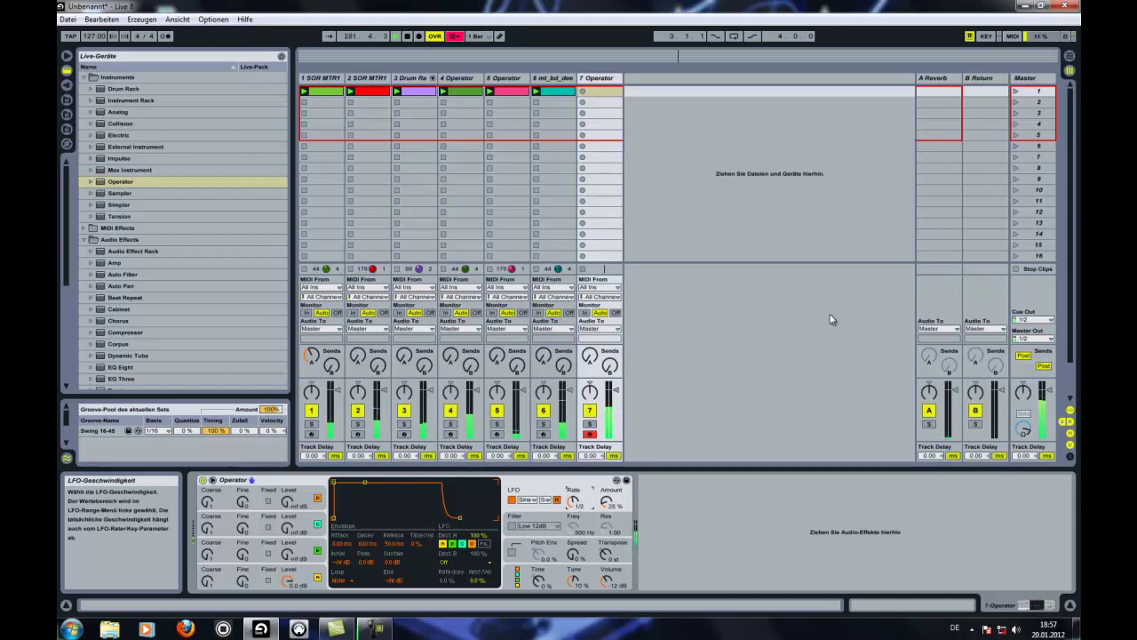
Create a clip in the seventh track's first slot, set its loop length to 4 bars and record a melody of A4 and G4 notes.
double_click(620, 92)
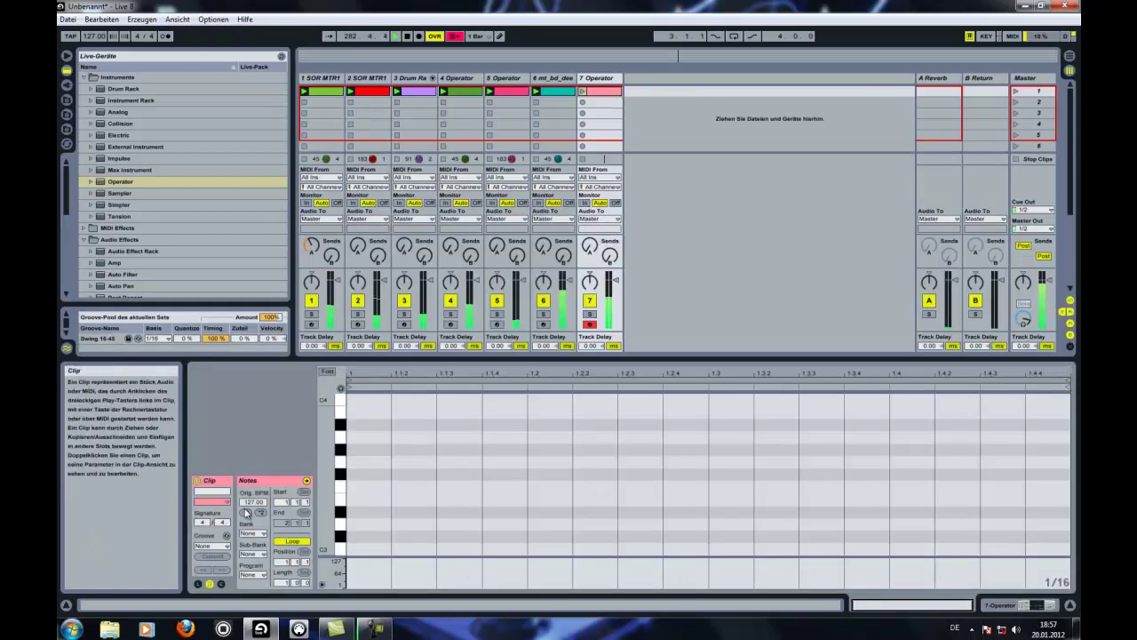
key("Up")
key("Up")
key("Up")
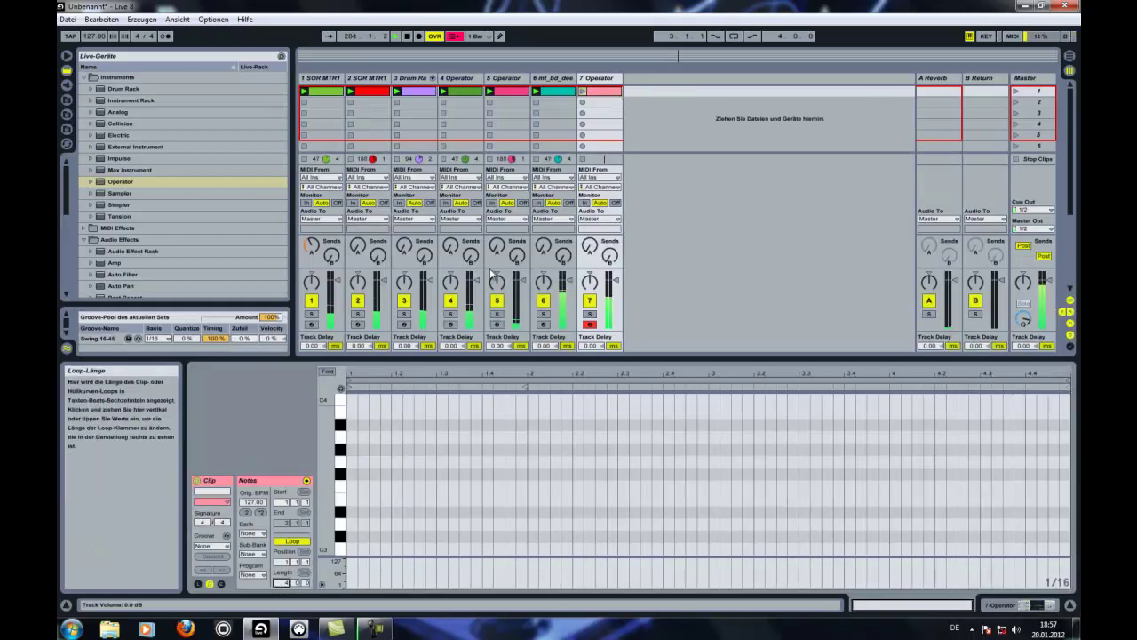
left_click(582, 91)
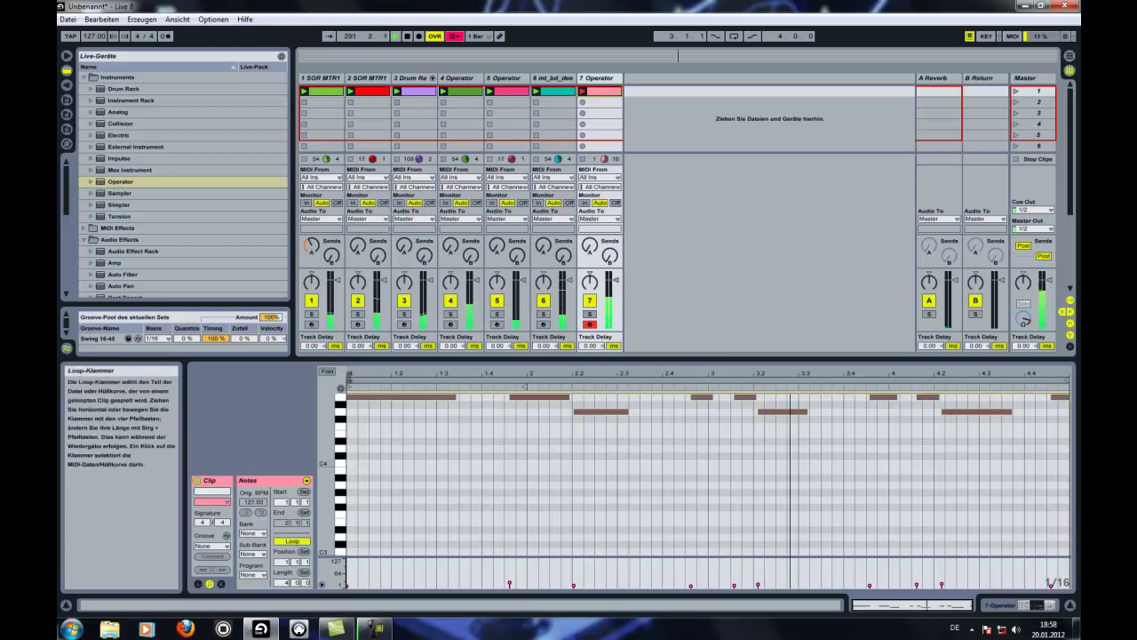
Set the clip's start and loop to run from 2.1.1 to 4.1.1 and align the three notes around bar 3 slightly earlier to the grid.
left_click_drag(349, 380, 528, 381)
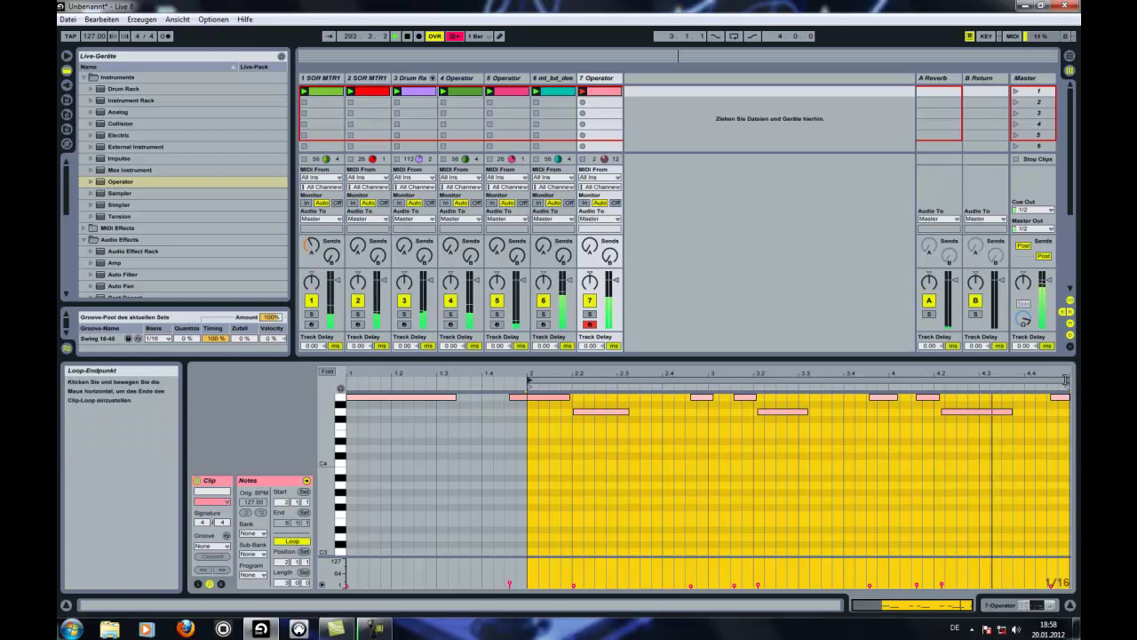
left_click_drag(1065, 380, 887, 380)
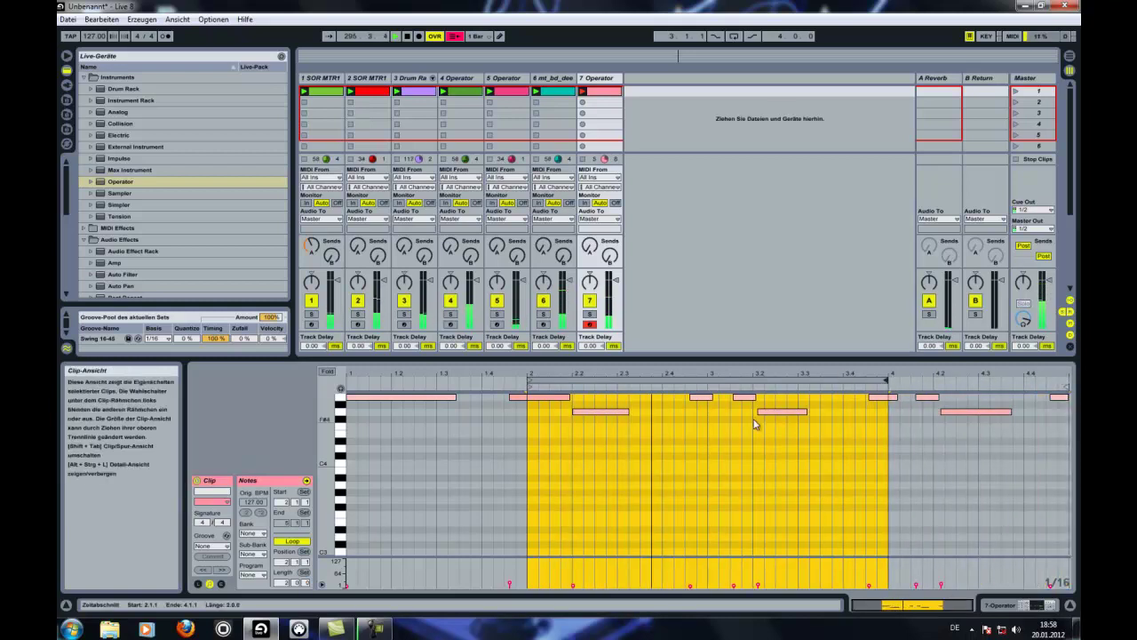
left_click(740, 426)
left_click_drag(690, 396, 685, 396)
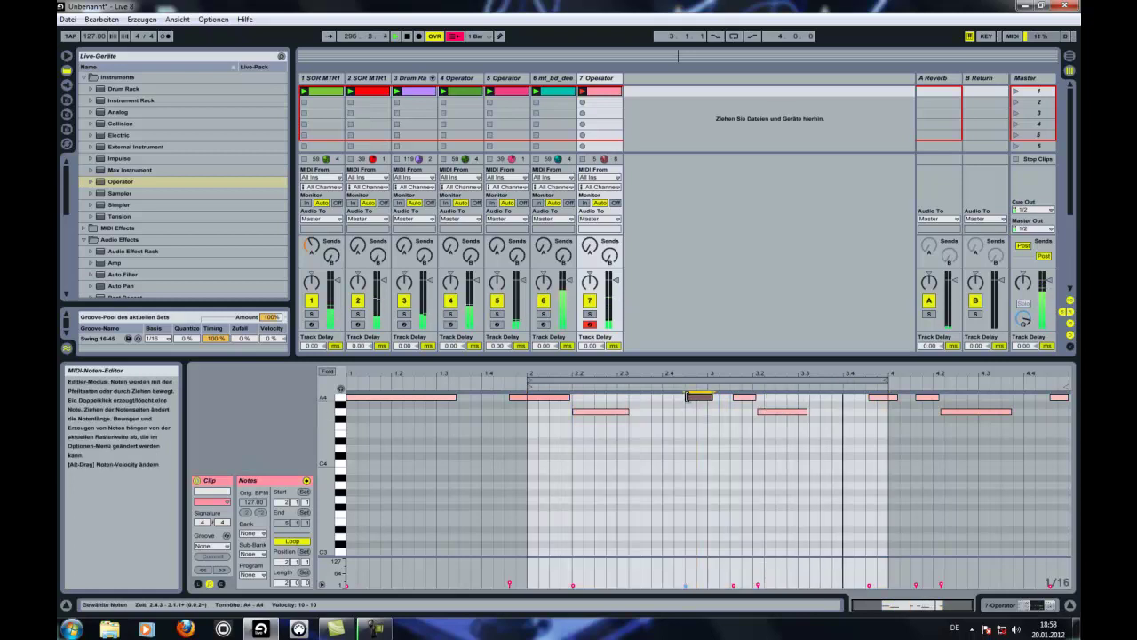
left_click(745, 396)
left_click(769, 413)
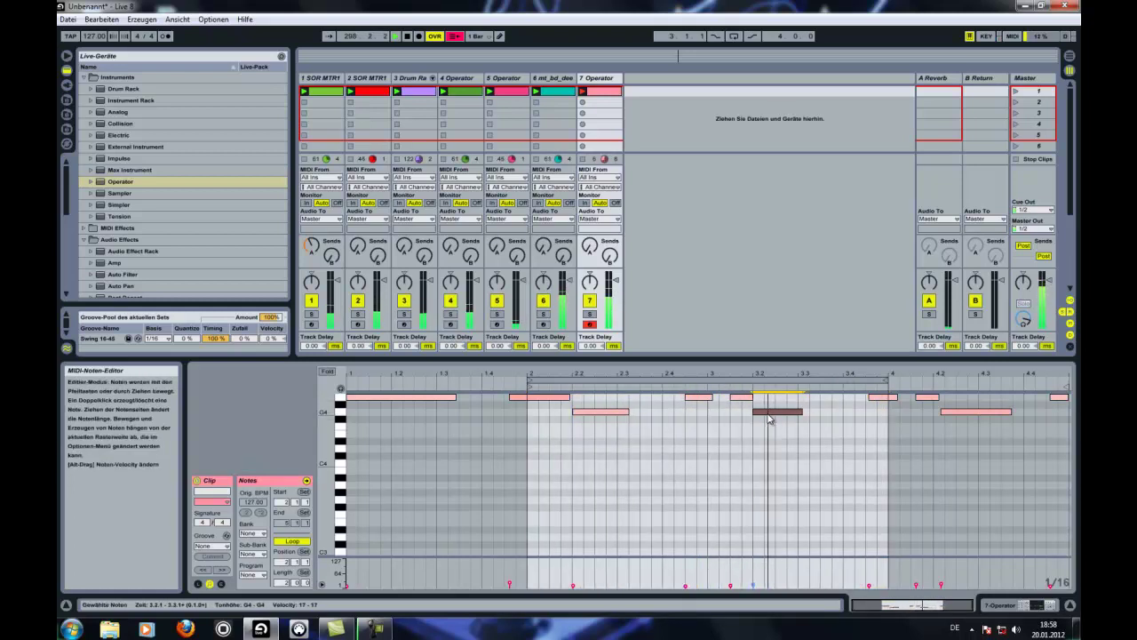
Trim the last A4 note to end at 4.1.1 and delete all notes beyond the loop end.
left_click(877, 398)
left_click_drag(877, 400, 1079, 461)
left_click(905, 402)
left_click(893, 396)
key("Delete")
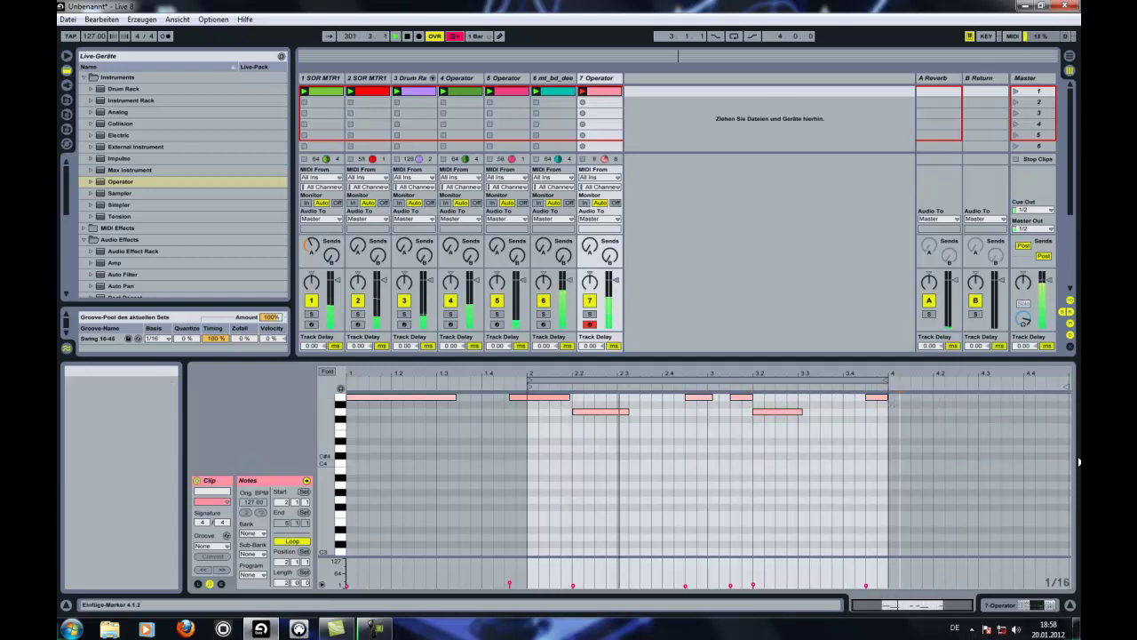
Replace the A4 note overlapping the loop start with a one-beat A4 note at 2.1.1, and clear the note in bar 1.
double_click(511, 396)
double_click(531, 396)
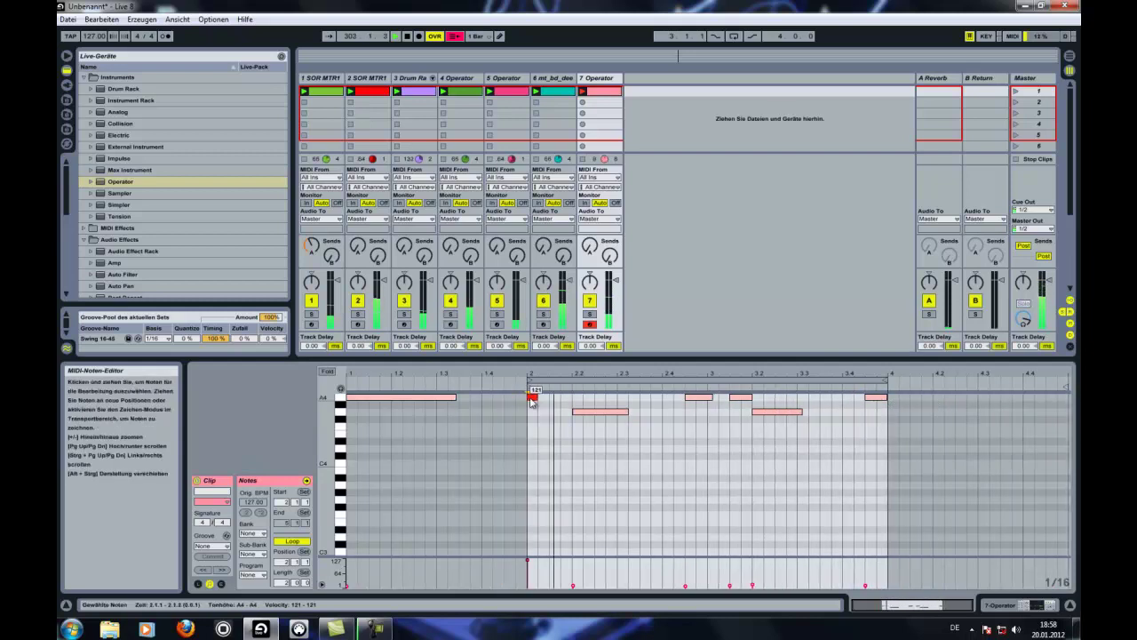
left_click_drag(543, 396, 571, 399)
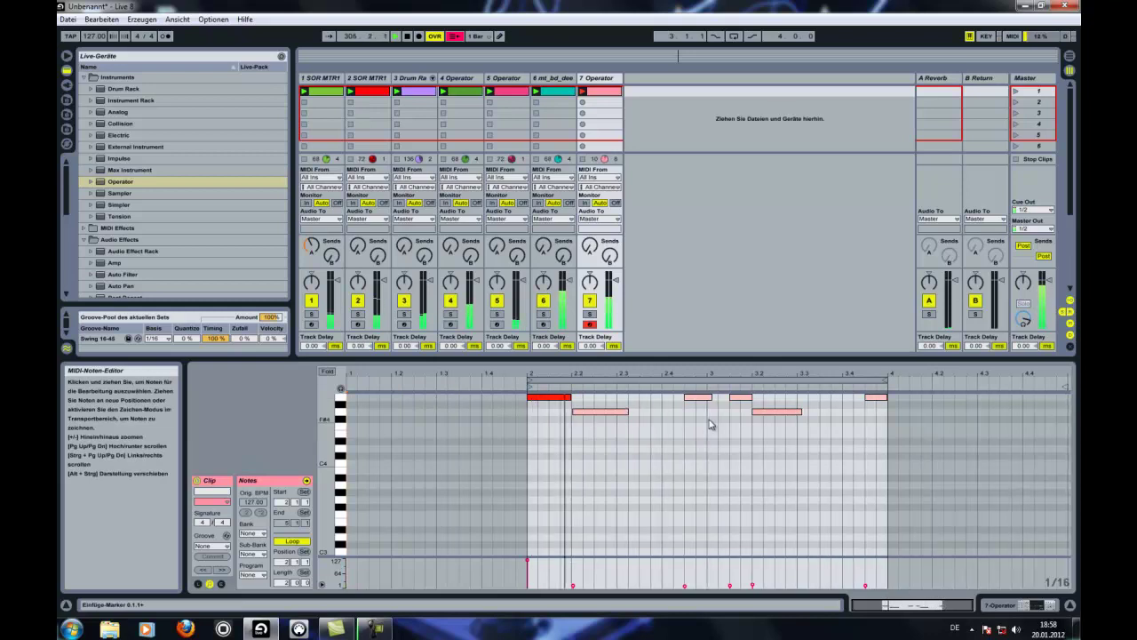
Raise the seventh track's Operator Spread and set its volume to -25 dB.
double_click(606, 84)
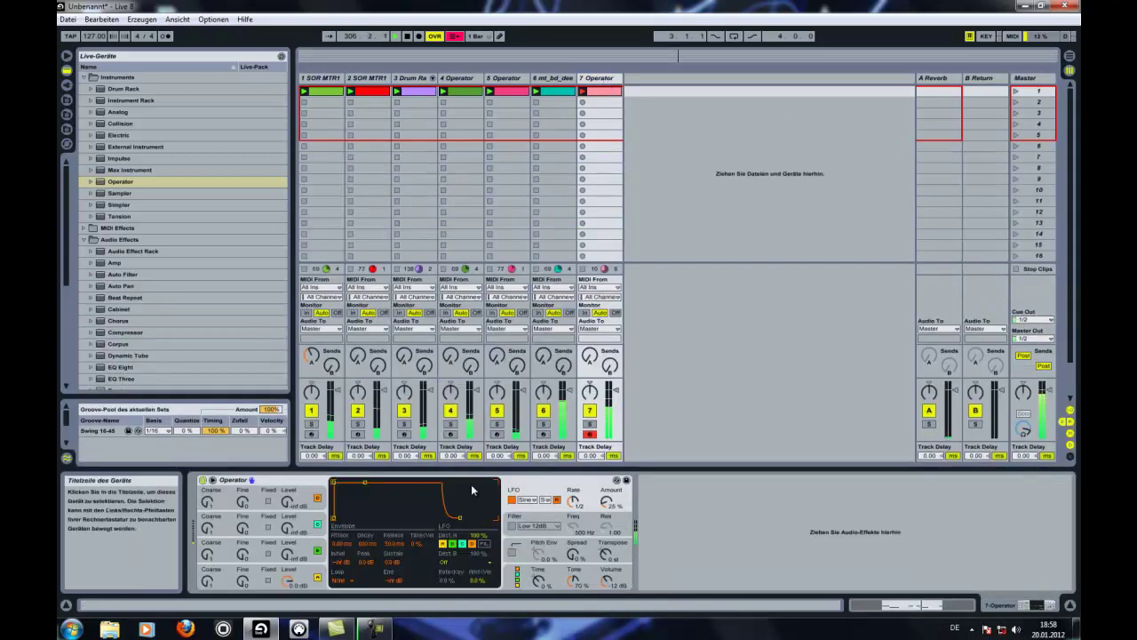
left_click_drag(578, 560, 577, 542)
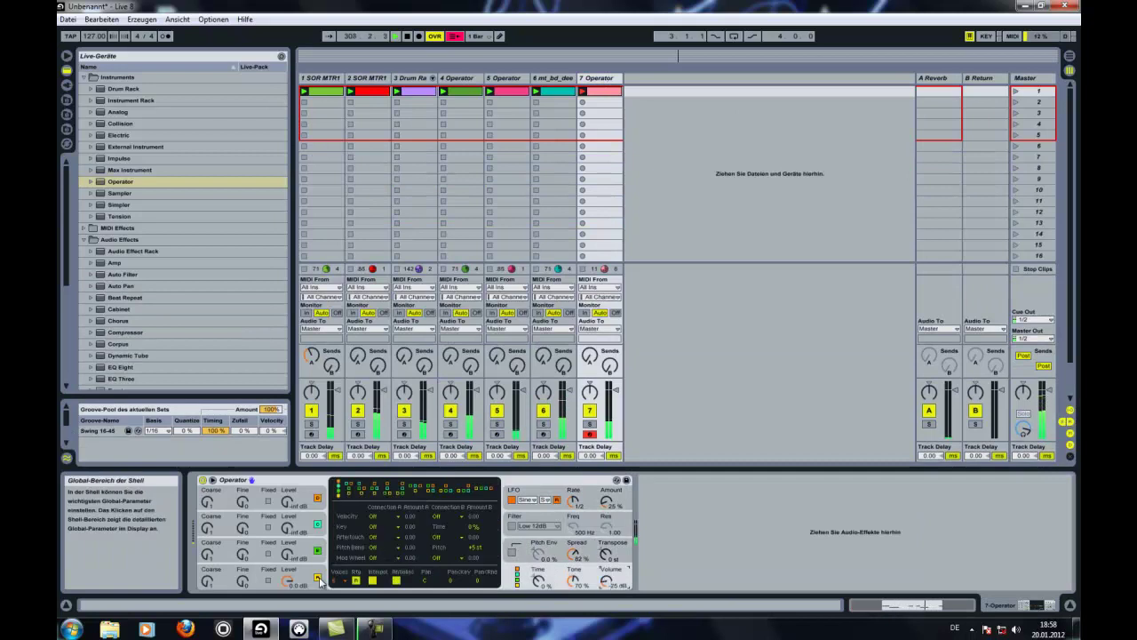
Set oscillator B's level to -12 dB, and give oscillator A a square waveform at a lower level.
left_click(286, 556)
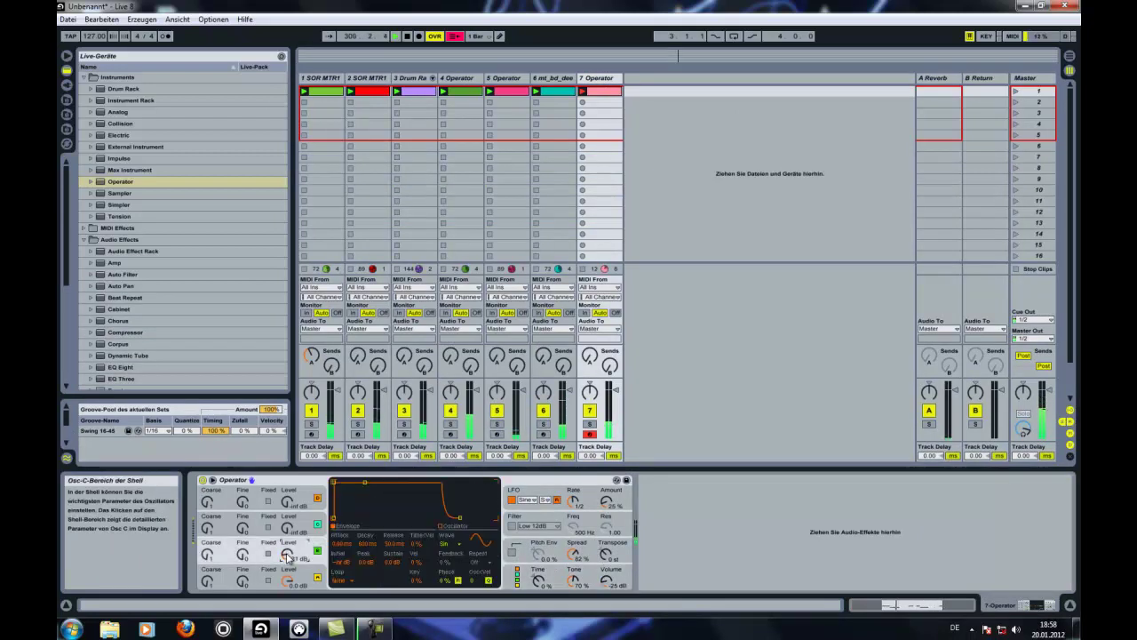
left_click_drag(287, 580, 288, 598)
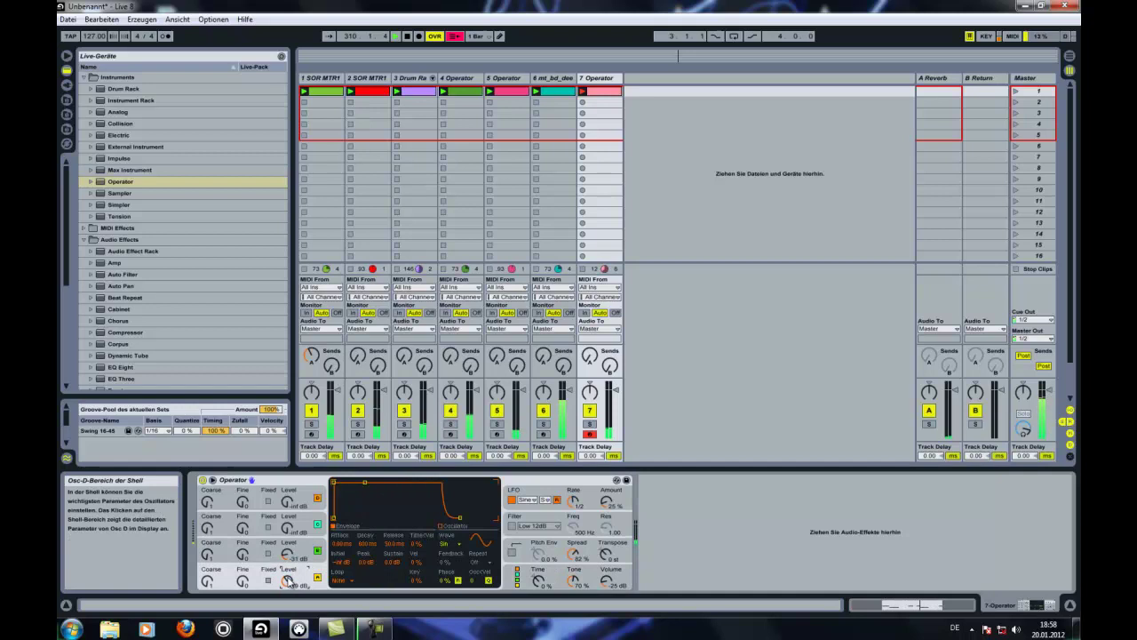
left_click(458, 544)
left_click(449, 406)
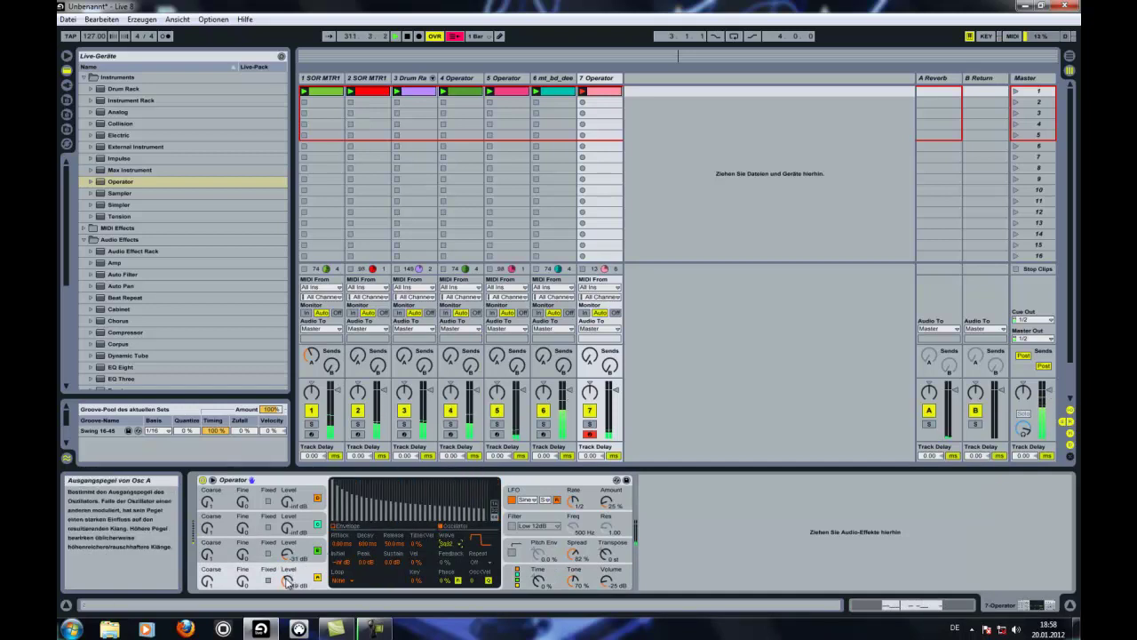
left_click(286, 552)
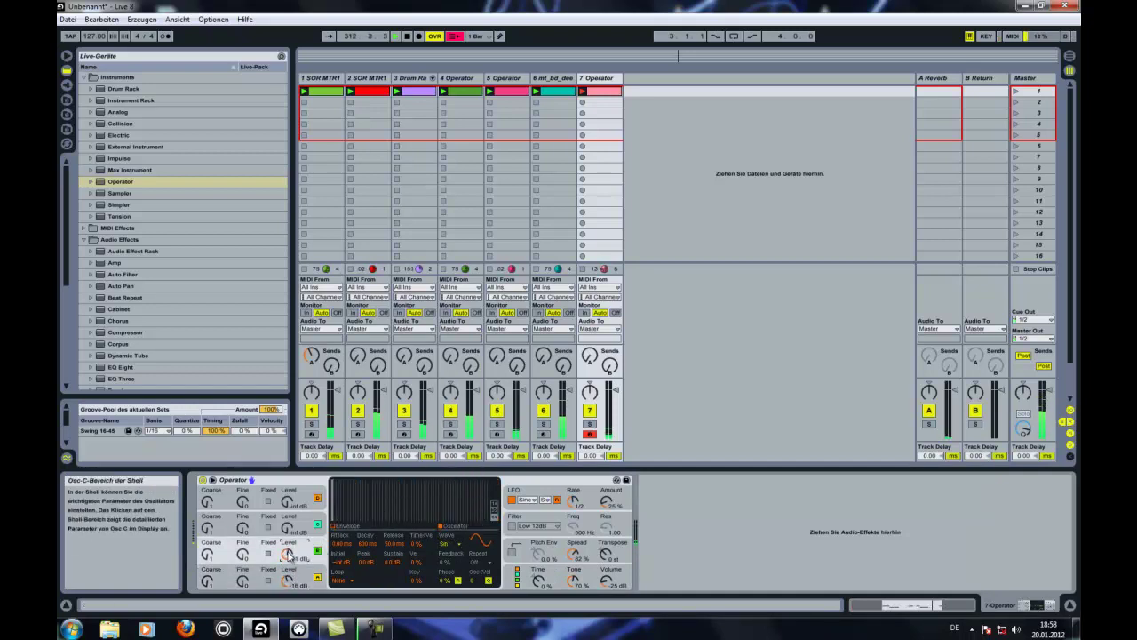
Soften oscillator A's envelope with a slower attack and a lower peak level.
left_click(303, 576)
left_click(341, 526)
left_click_drag(335, 484, 362, 507)
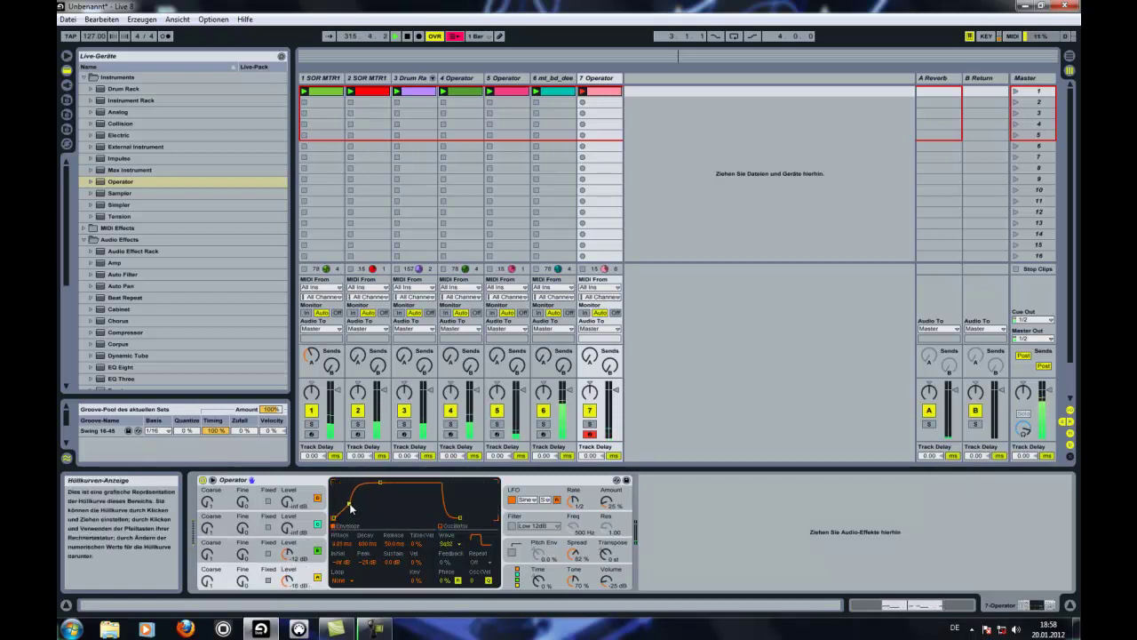
Switch to the parallel oscillator algorithm, and set oscillator A's level to -8.9 dB with a longer envelope attack and release.
left_click(514, 577)
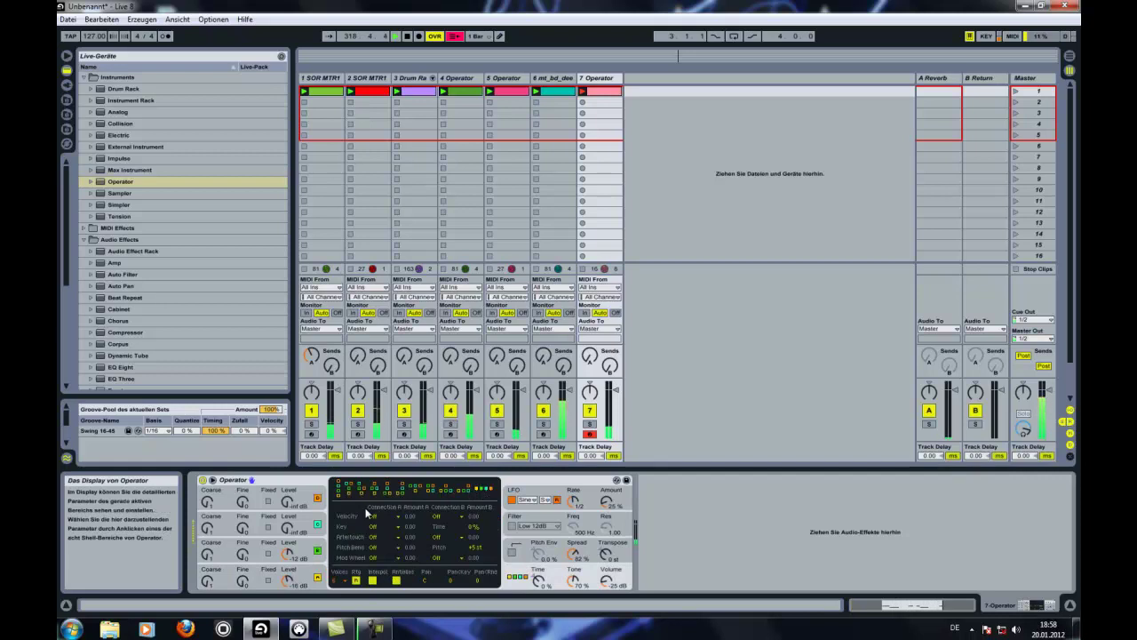
left_click(287, 581)
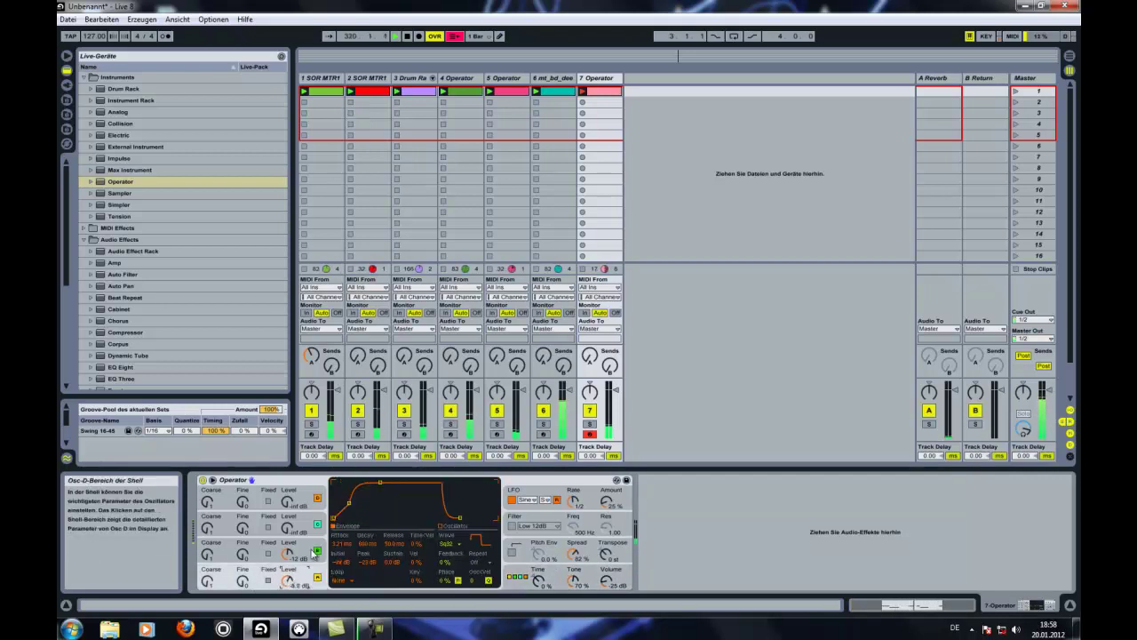
left_click_drag(349, 503, 365, 495)
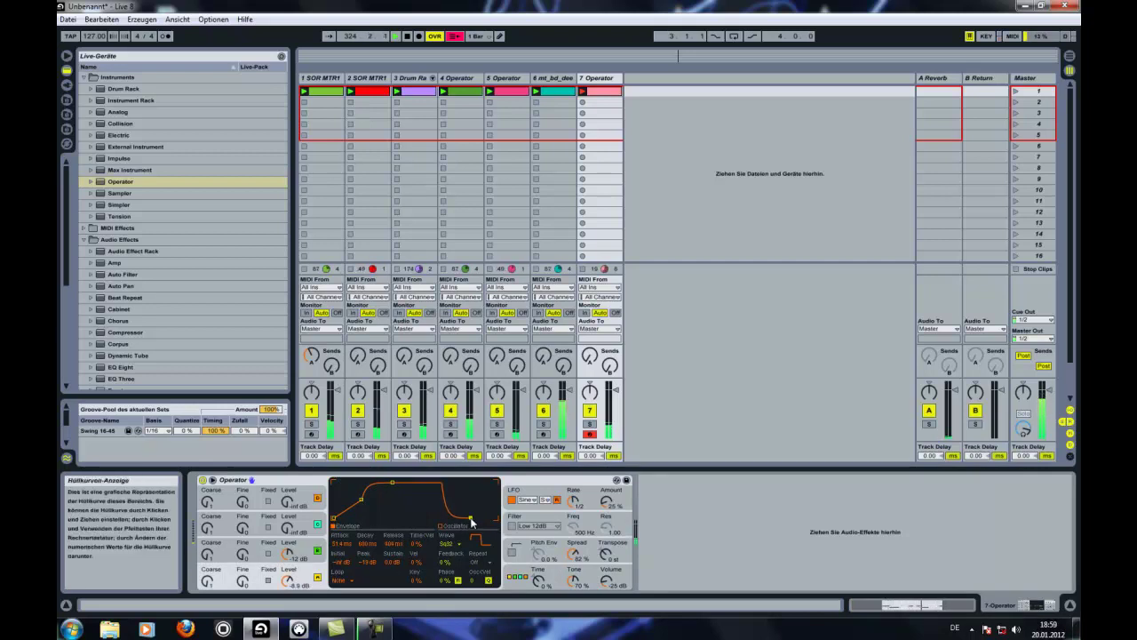
Set oscillator B's waveform to Saw 16 and its level to -23 dB.
left_click(287, 555)
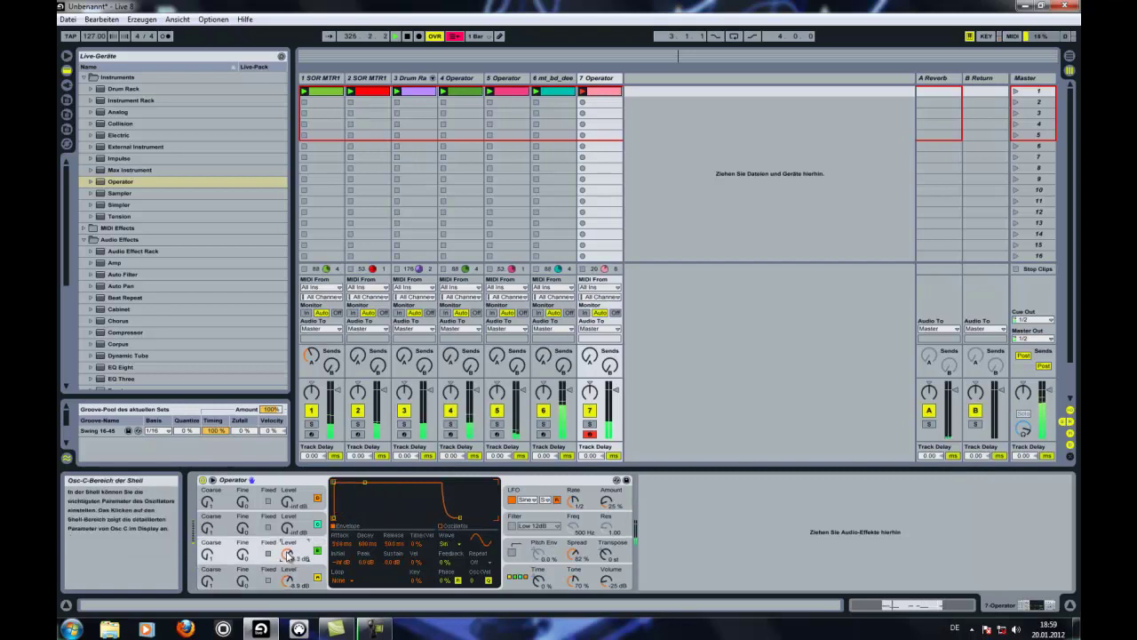
left_click(444, 544)
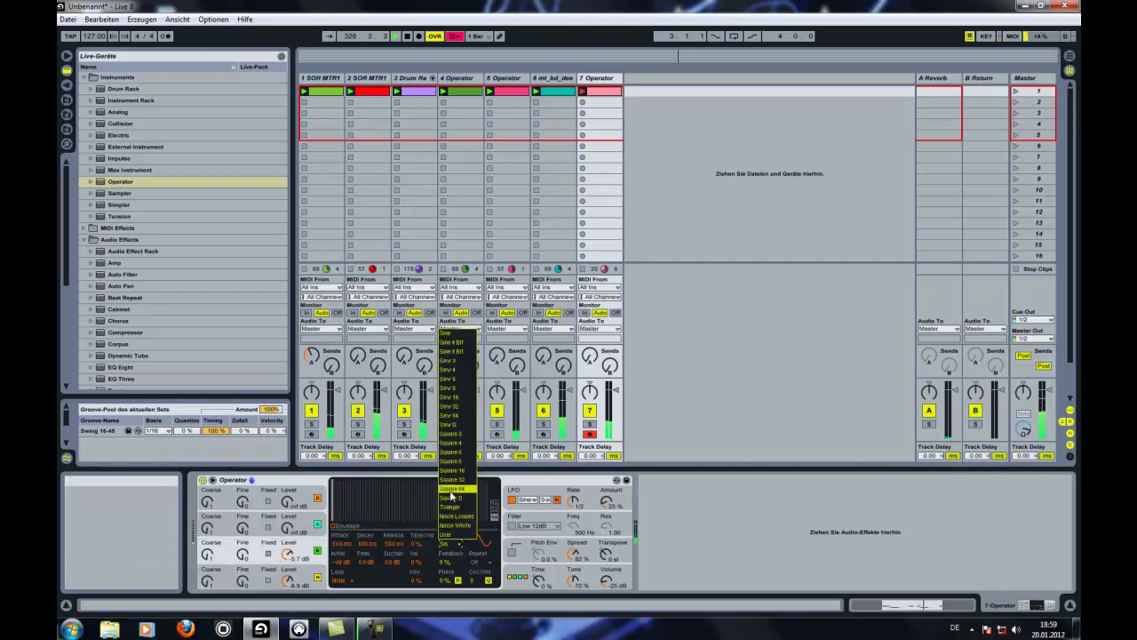
left_click(464, 401)
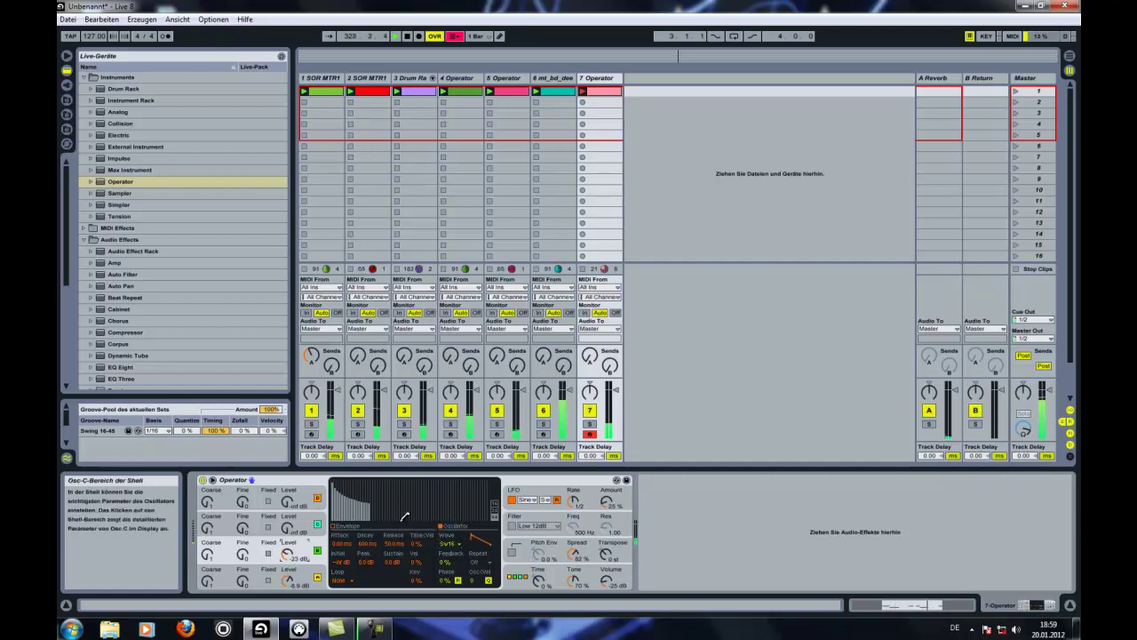
Bring up oscillator C's level to about -8 dB and shape its envelope with a slower attack and a lower peak.
left_click(286, 526)
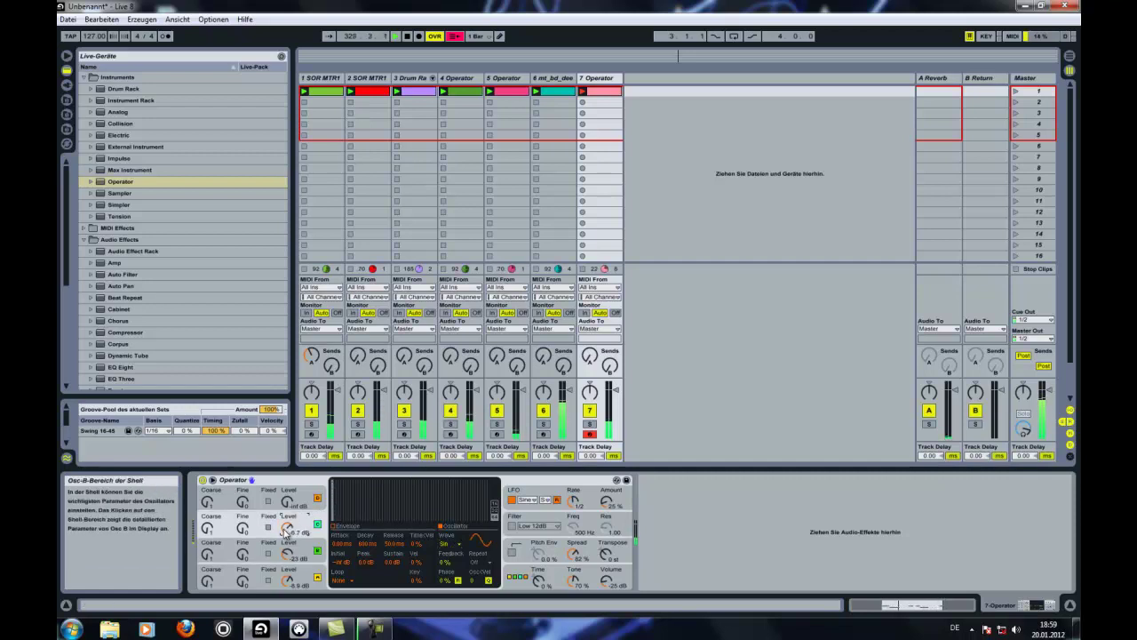
left_click(336, 526)
left_click_drag(334, 483, 361, 508)
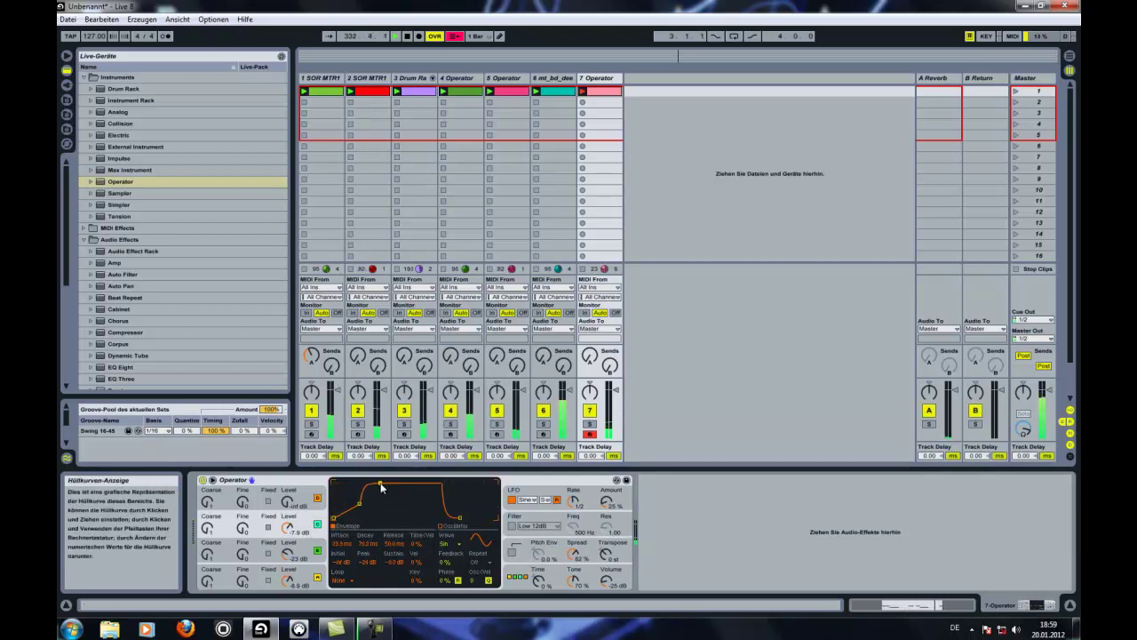
Enable the Low 12dB filter at 2.17 kHz with a resonance of 2.05, and route the LFO to the filter.
left_click(513, 526)
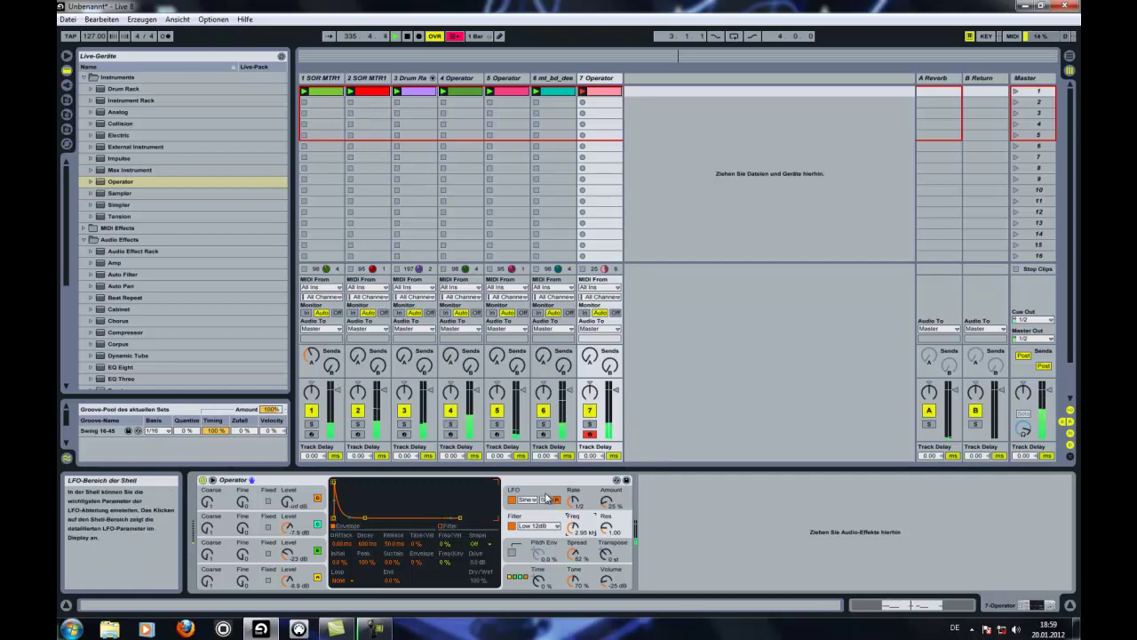
left_click(550, 499)
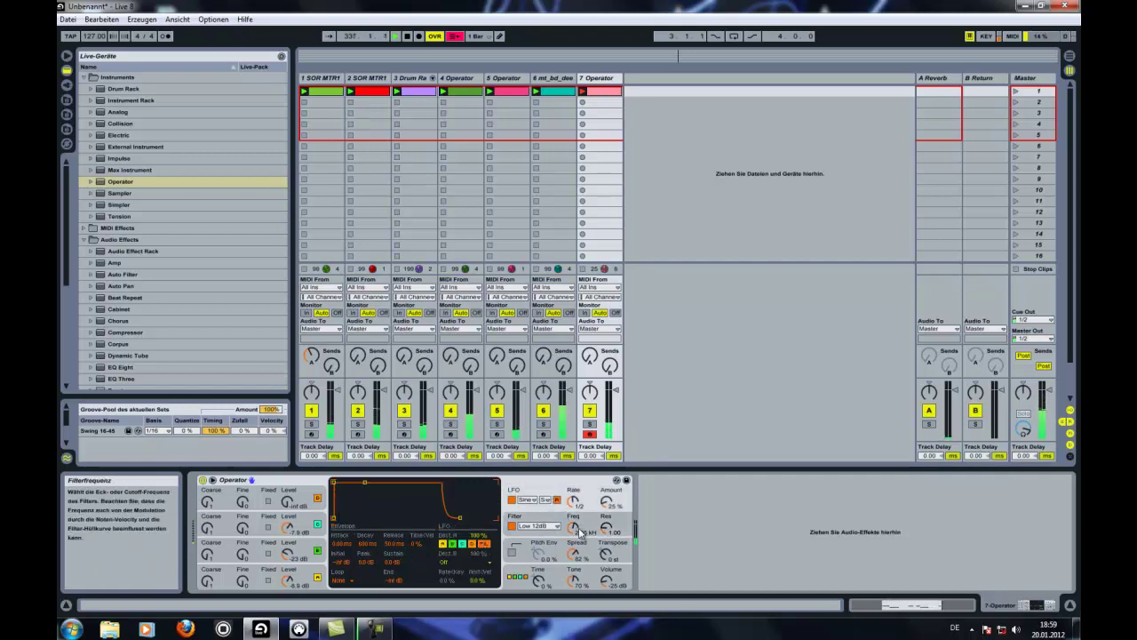
left_click(608, 529)
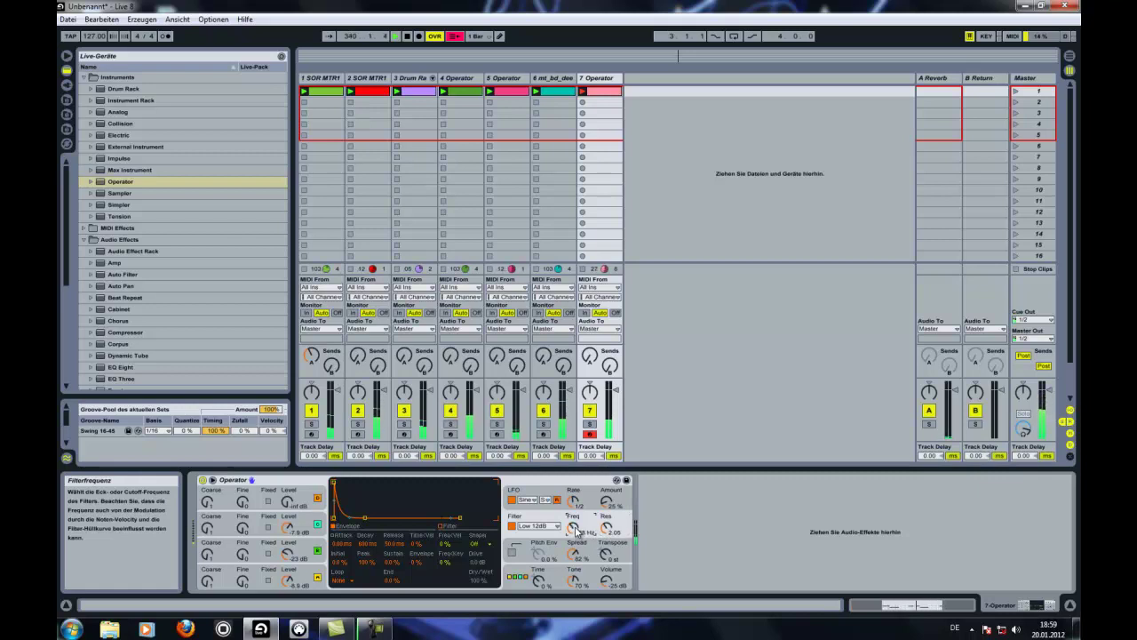
Add a Chorus effect after the seventh track's Operator.
scroll(98, 257, "down", 5)
left_click(124, 202)
left_click_drag(125, 203, 746, 527)
Add a Redux and then a Reverb behind the Chorus in the seventh track's effect chain.
scroll(169, 307, "down", 3)
scroll(168, 299, "down", 3)
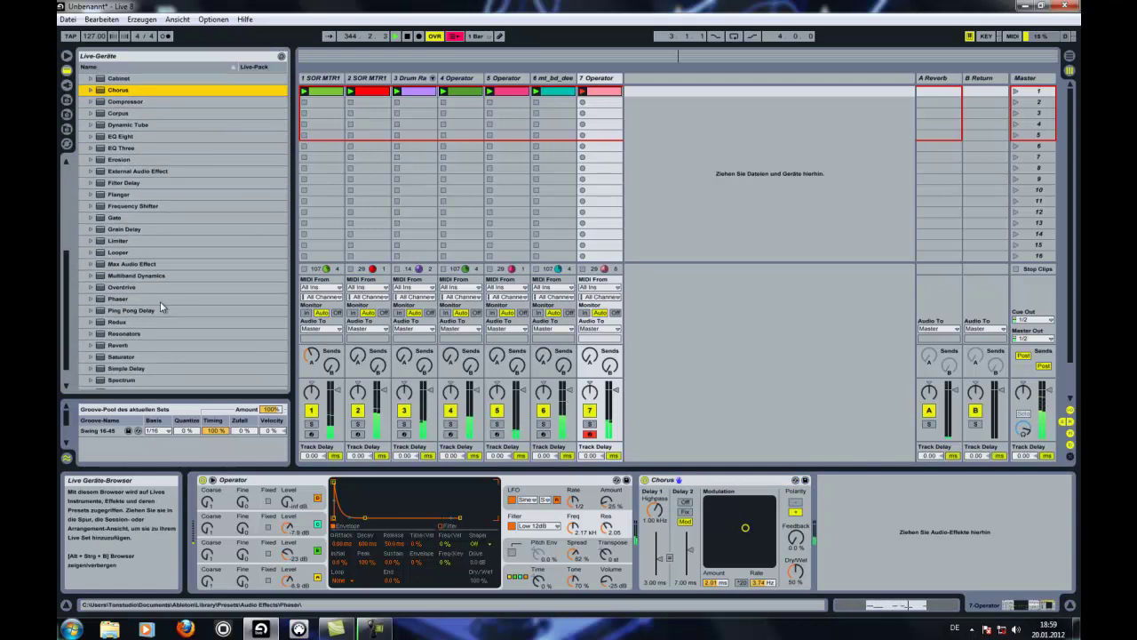
left_click(136, 323)
left_click_drag(338, 375, 942, 550)
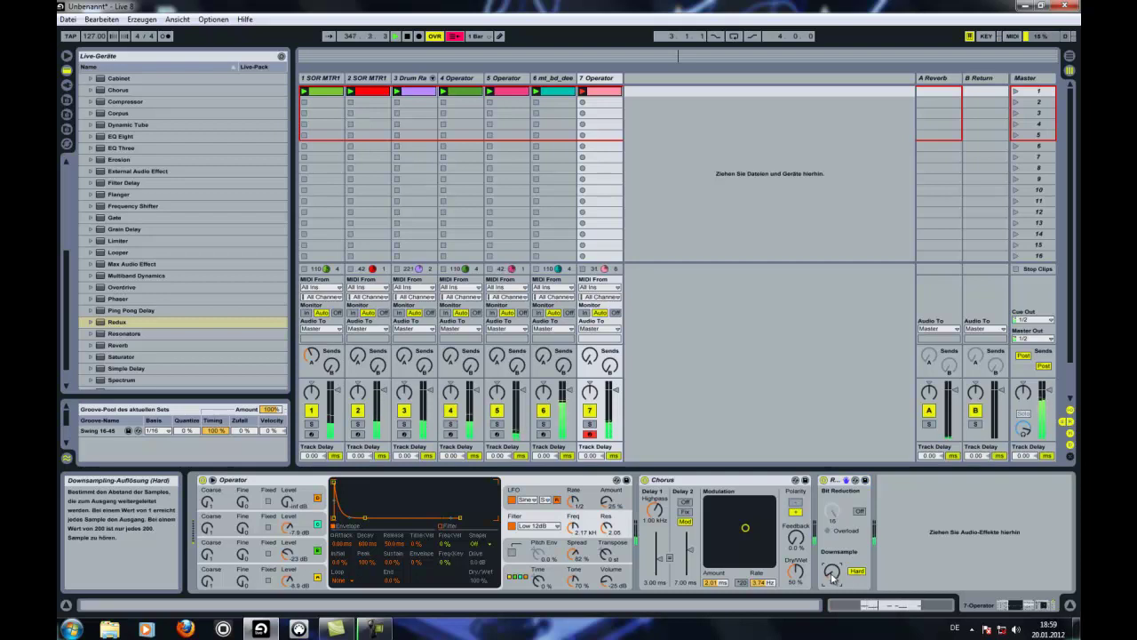
left_click(116, 346)
left_click_drag(115, 345, 931, 516)
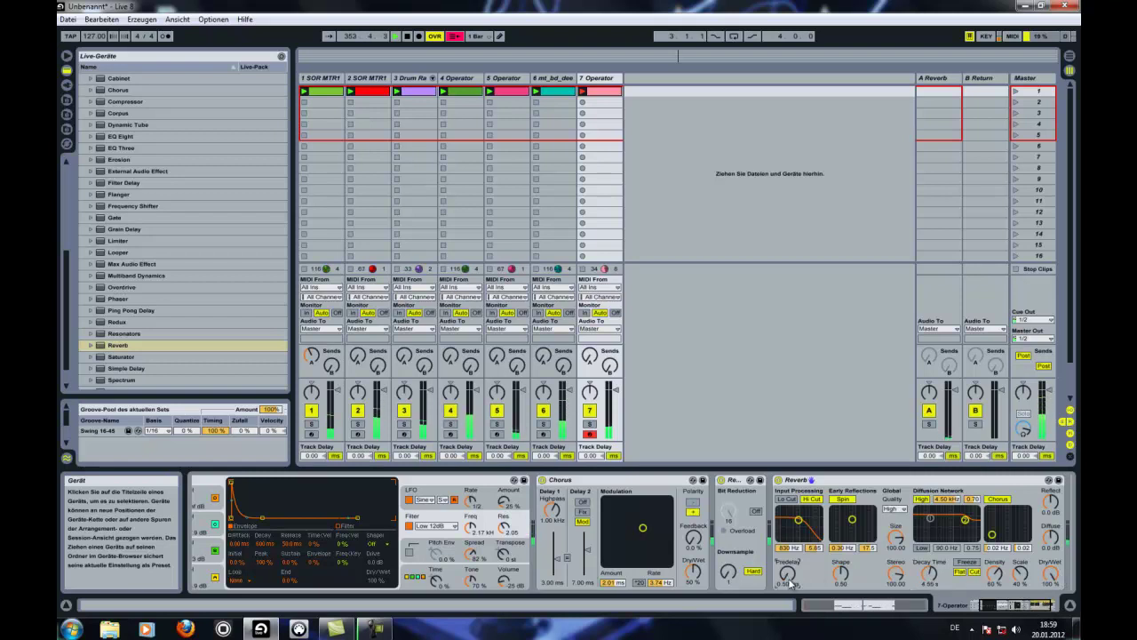
Lower the high frequency in the Reverb's diffusion network to 2.91 kHz.
left_click_drag(965, 521, 961, 543)
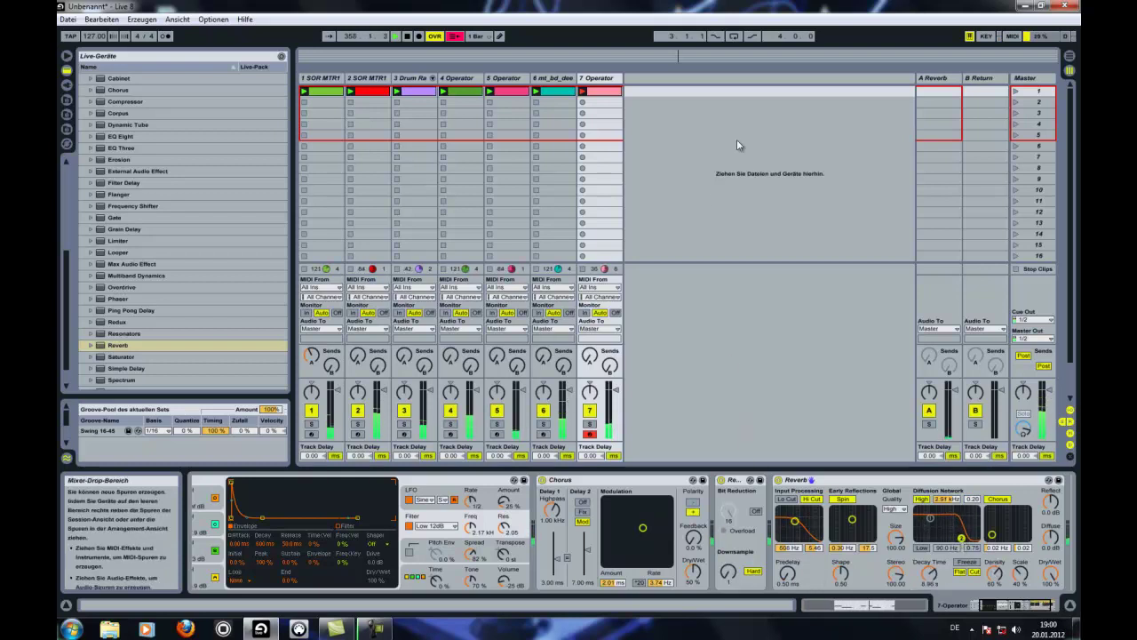
Insert an audio track after the seventh track, deactivate it, and set its audio input to 7-Operator.
right_click(682, 87)
left_click(699, 88)
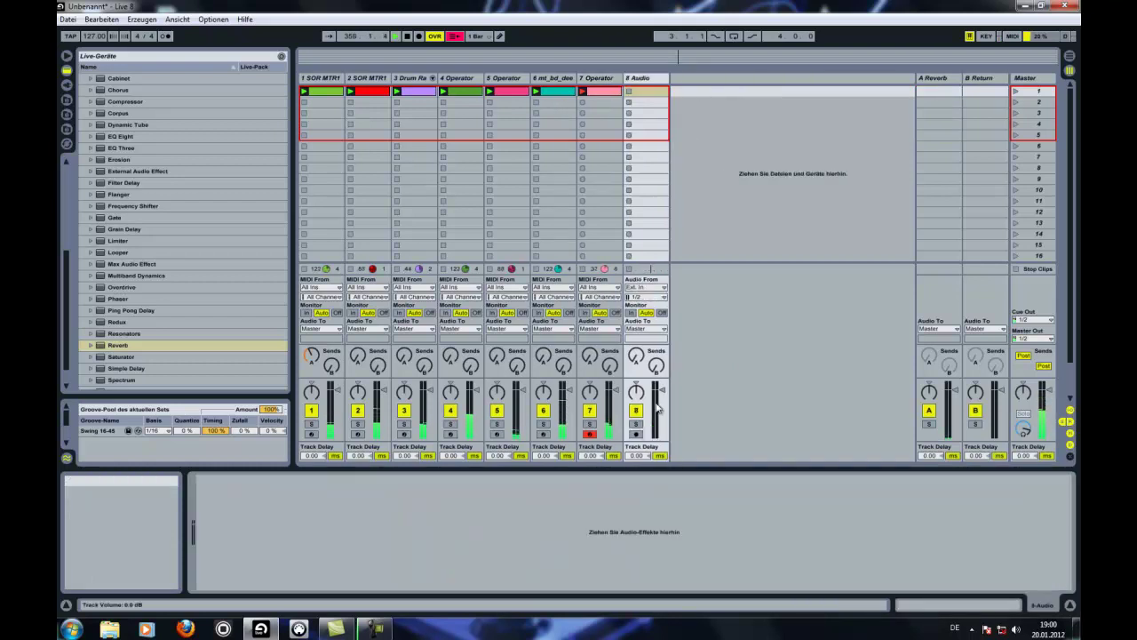
left_click(636, 411)
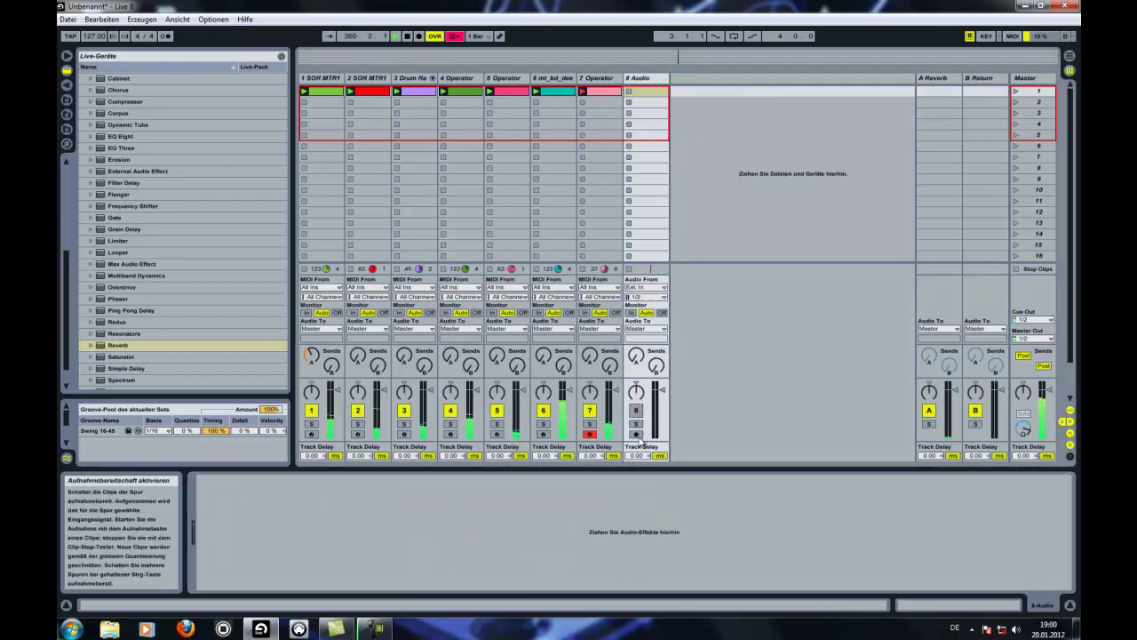
left_click(651, 289)
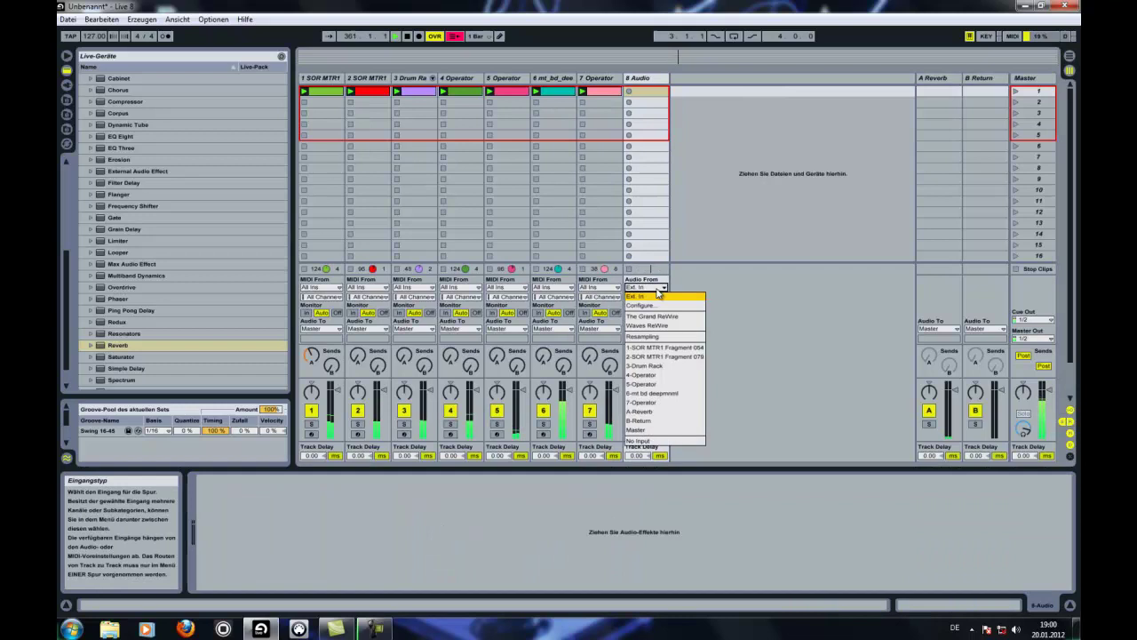
left_click(641, 402)
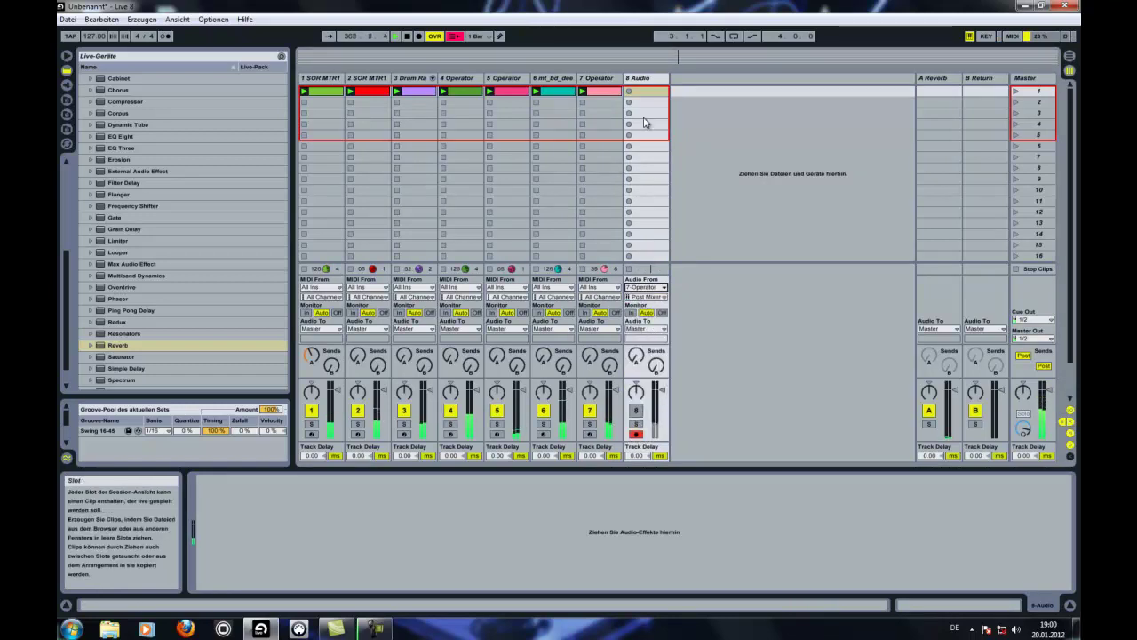
Record about two bars of the melody into the audio track's first slot and stop the recording.
left_click(632, 96)
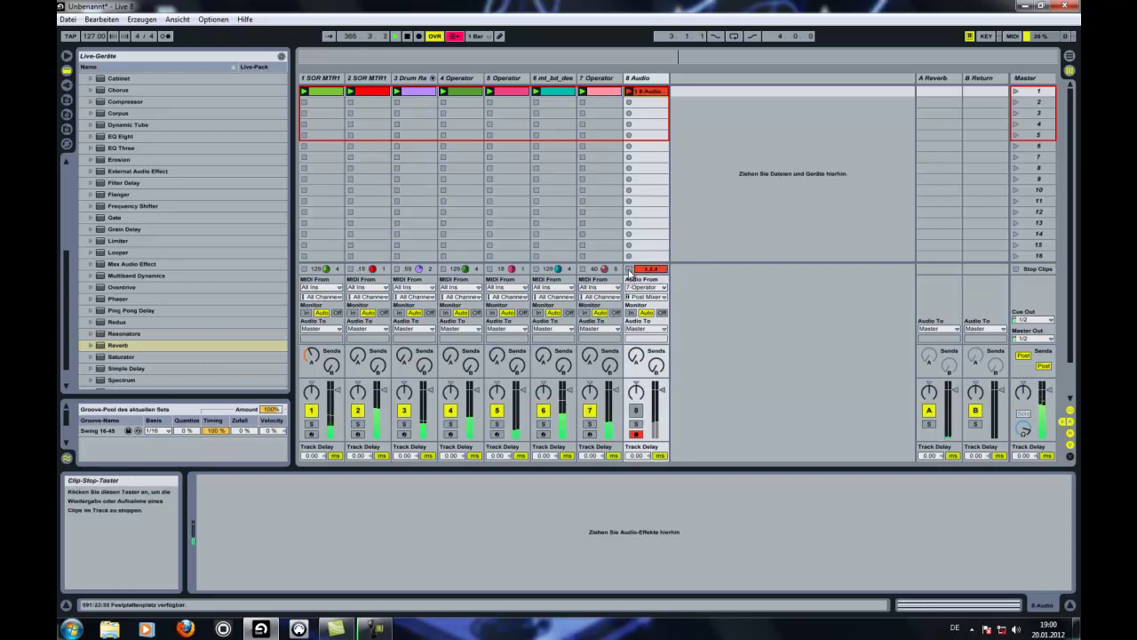
left_click(629, 268)
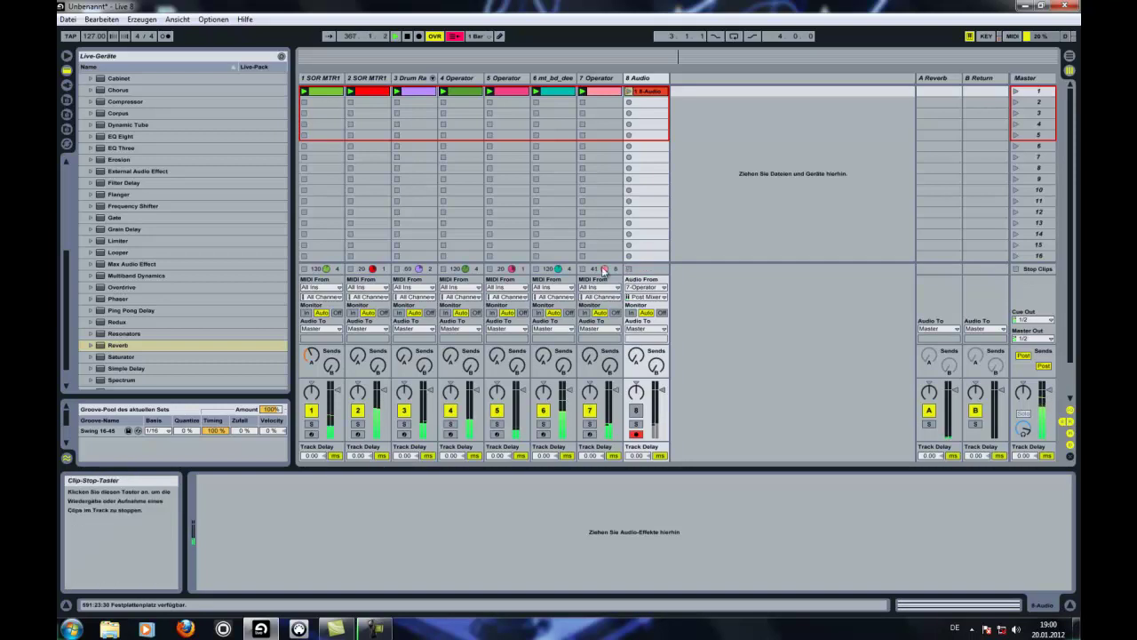
Delete the original melody Operator track and launch the recorded audio clip in its place.
right_click(601, 78)
key("Escape")
right_click(611, 80)
left_click(632, 110)
left_click(601, 92)
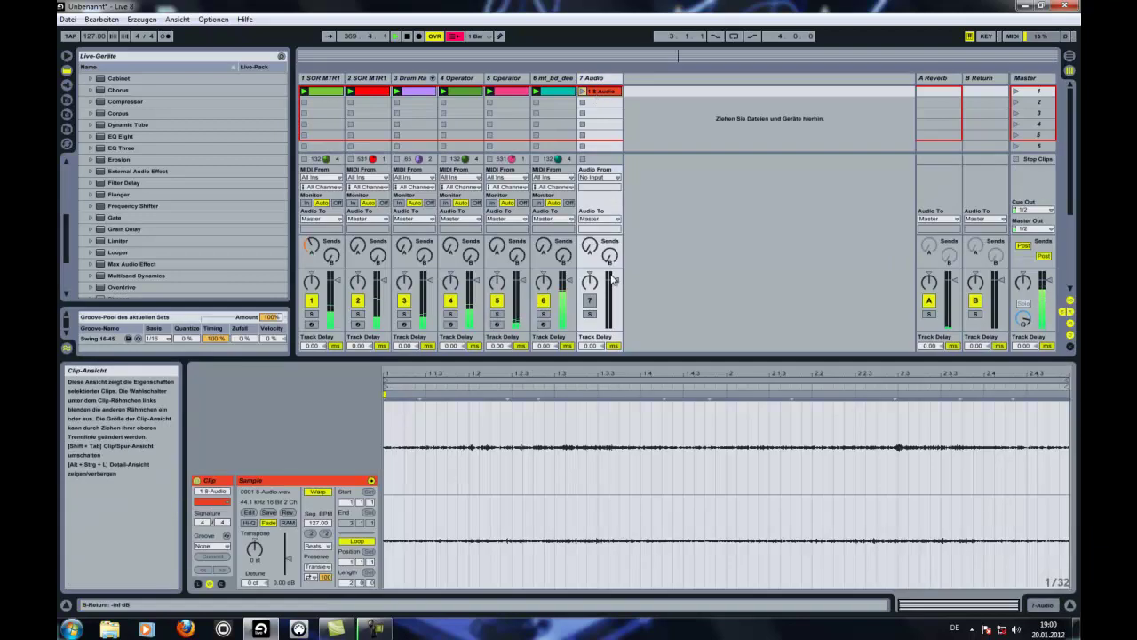
left_click(583, 94)
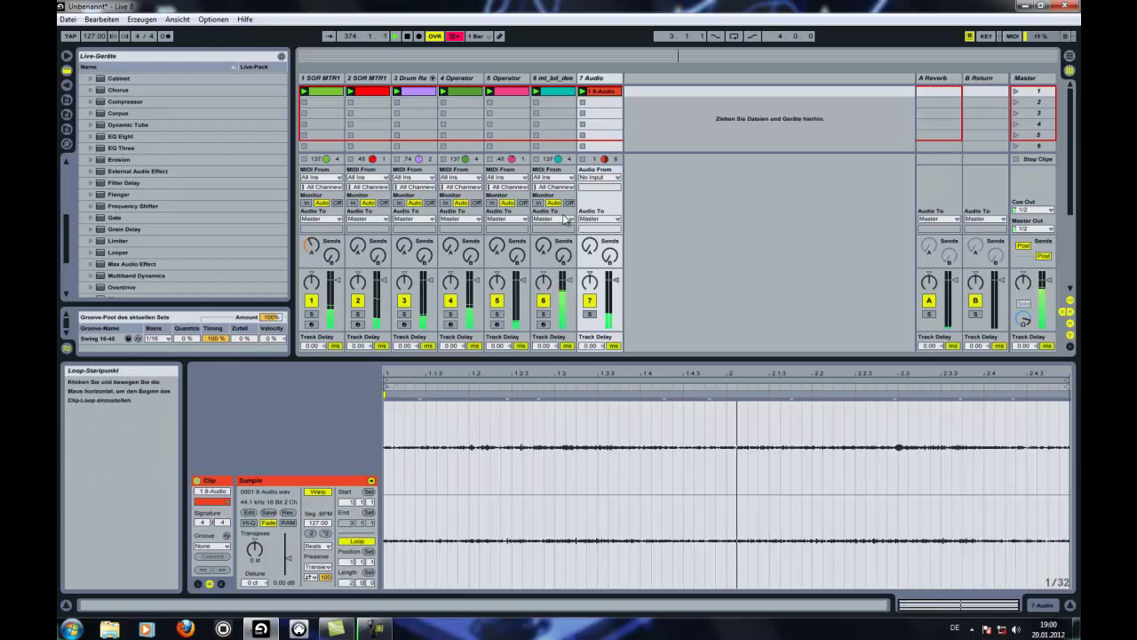
Add a Compressor to the recorded audio track, sidechained from the 6-mt bd deepmnml kick track, with the threshold at -57.4 dB.
left_click_drag(113, 103, 597, 72)
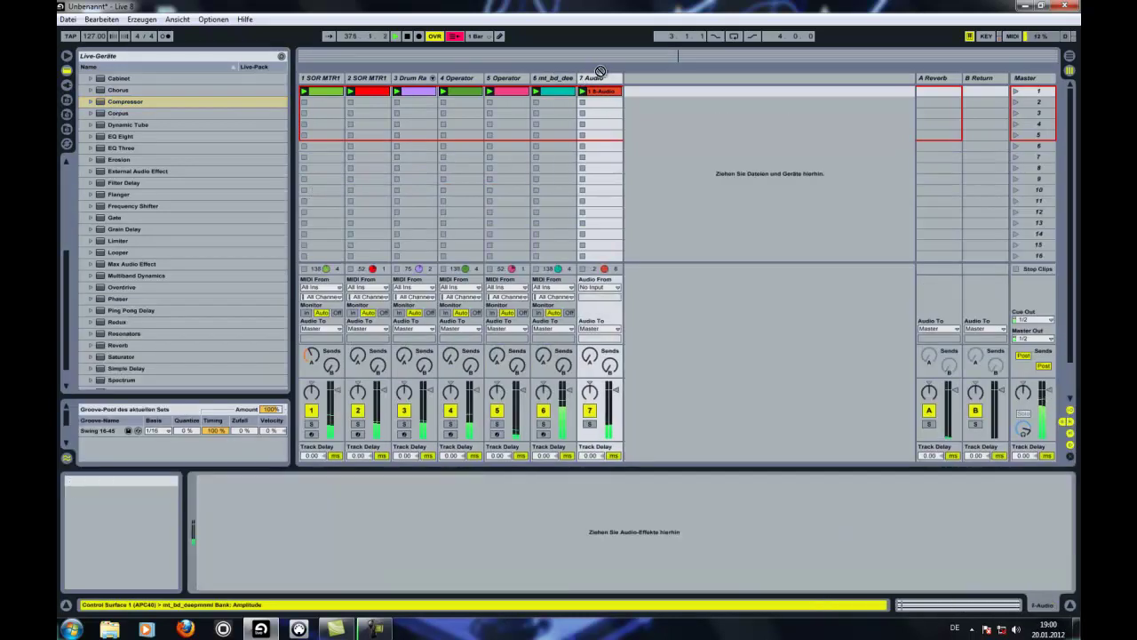
double_click(115, 103)
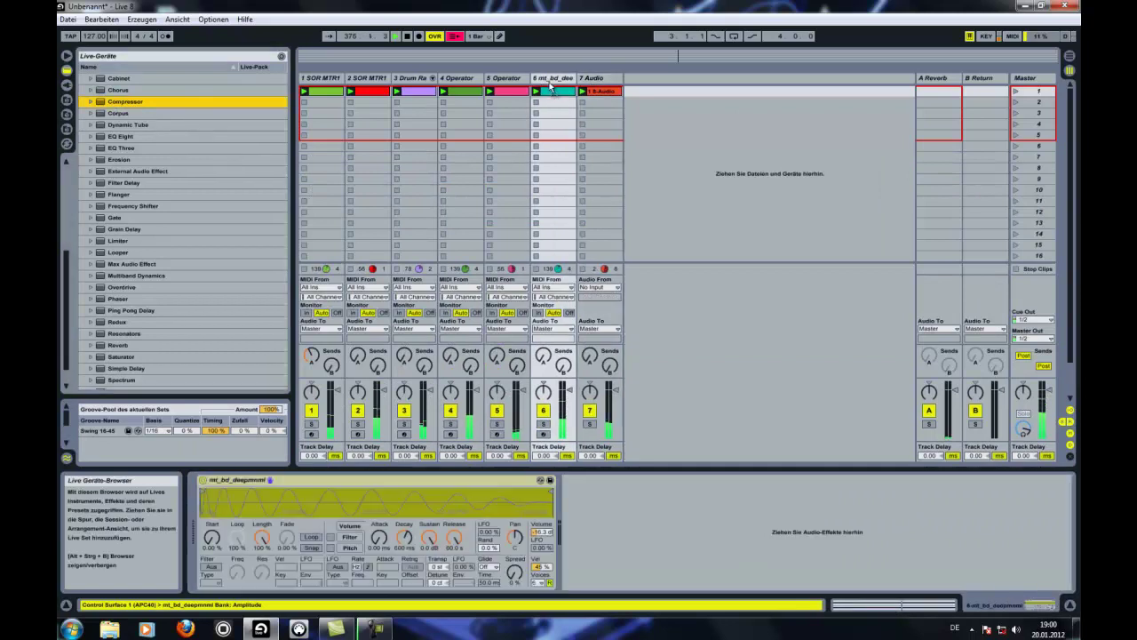
left_click(212, 480)
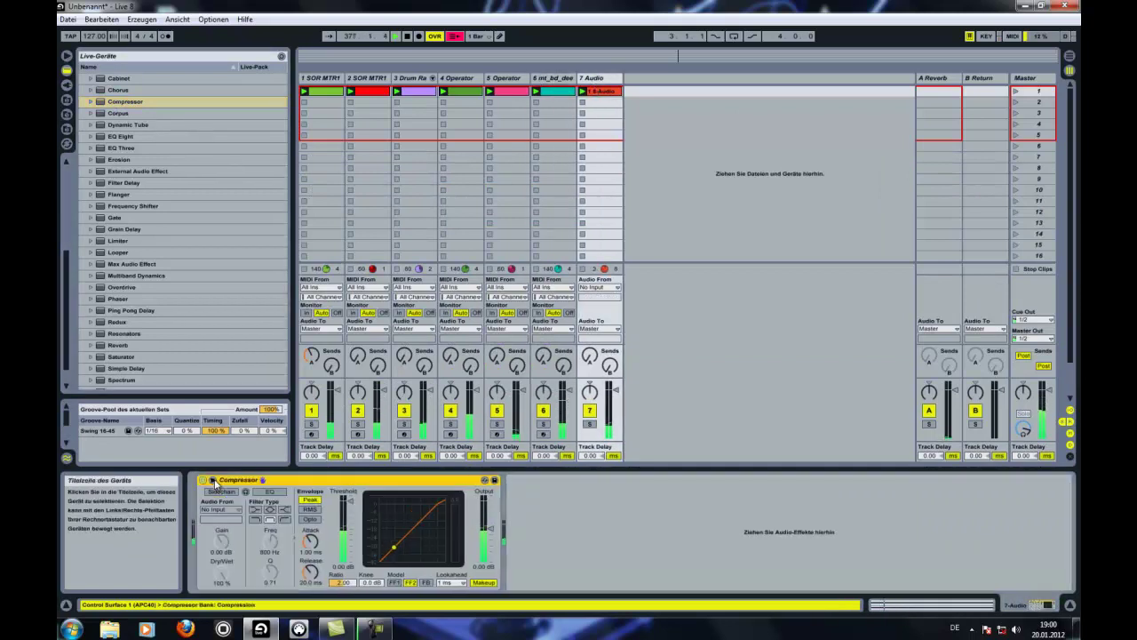
left_click(218, 500)
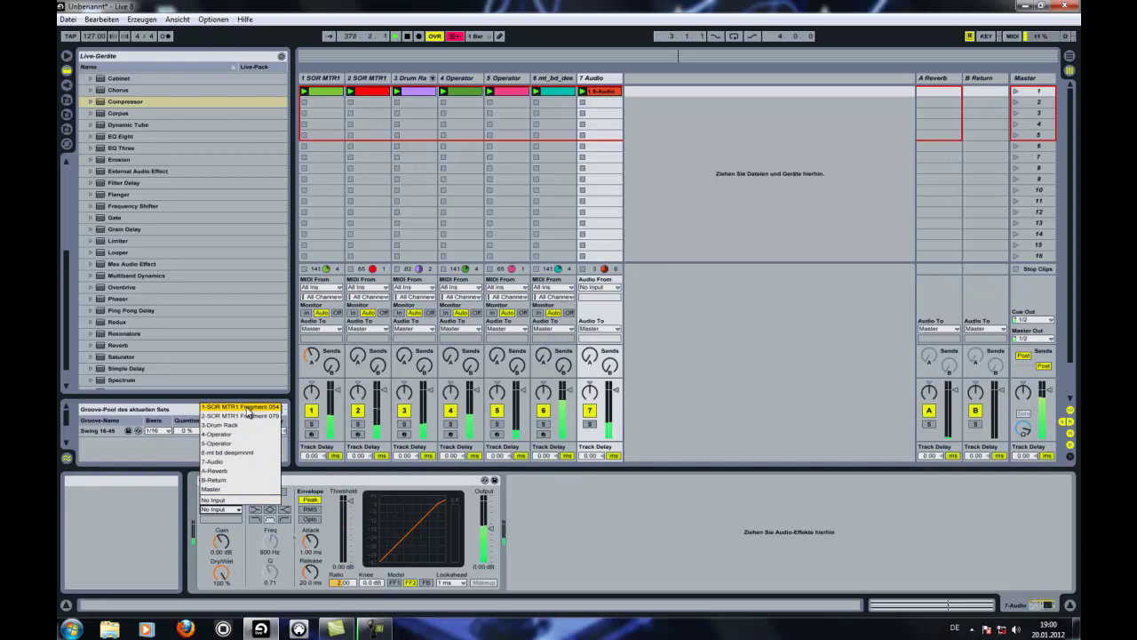
left_click(256, 452)
left_click_drag(348, 502, 349, 507)
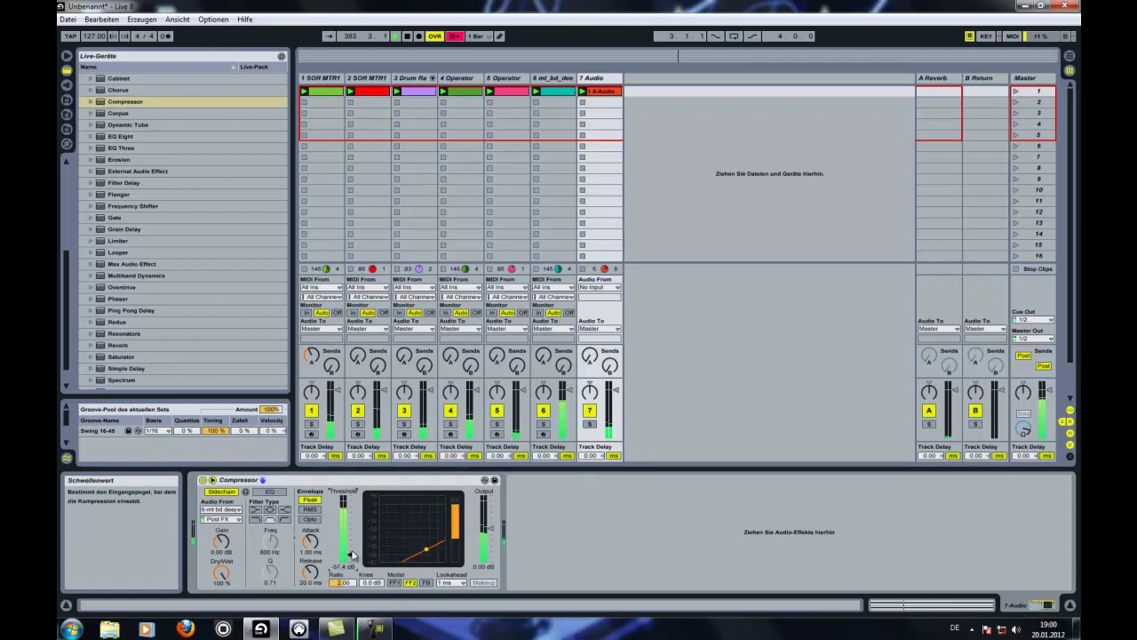
Add an EQ Eight behind the Compressor, cutting band 3 deeply in the highs and raising band 2 slightly in the mids.
scroll(148, 146, "down", 1)
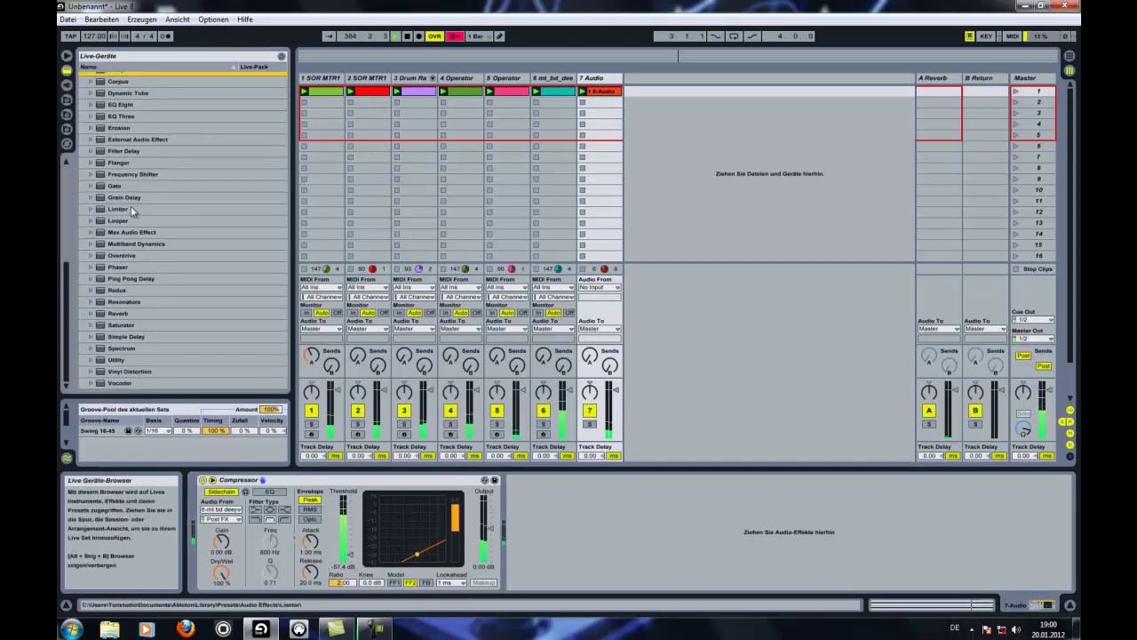
mouse_move(134, 176)
left_mouse_down()
mouse_move(557, 491)
mouse_move(131, 156)
left_mouse_up()
scroll(132, 156, "up", 1)
left_click_drag(121, 116, 583, 561)
left_click_drag(706, 533, 727, 562)
left_click_drag(660, 529, 681, 524)
Turn the EQ Eight's lowest band into a low cut at 214 Hz with a Q of 0.41.
left_click(610, 530)
left_click(574, 582)
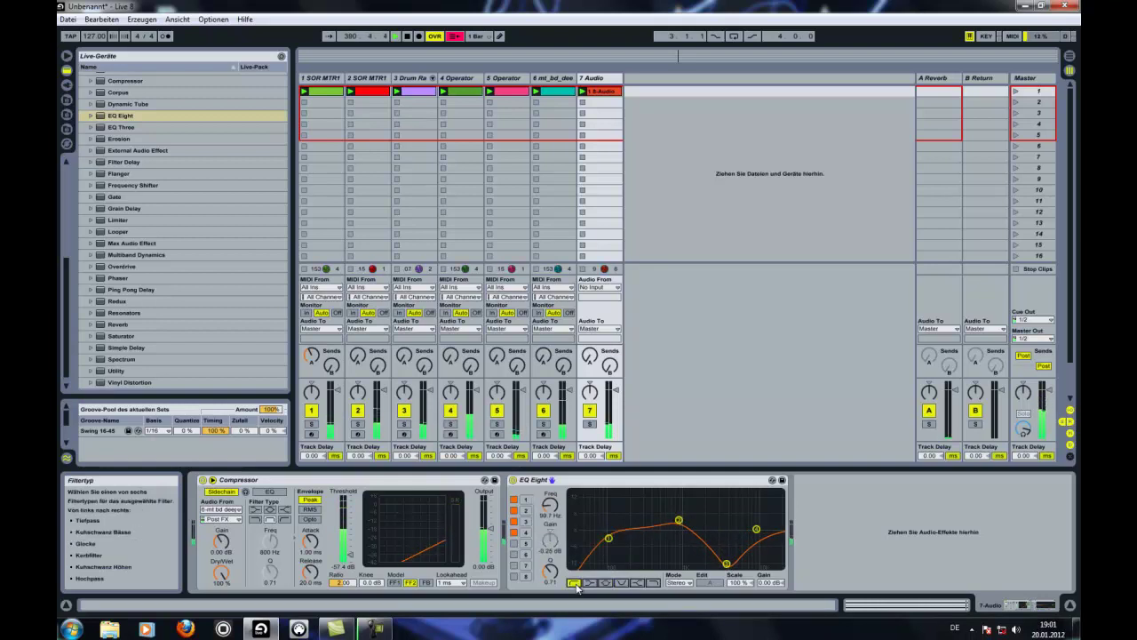
left_click_drag(612, 541, 634, 550)
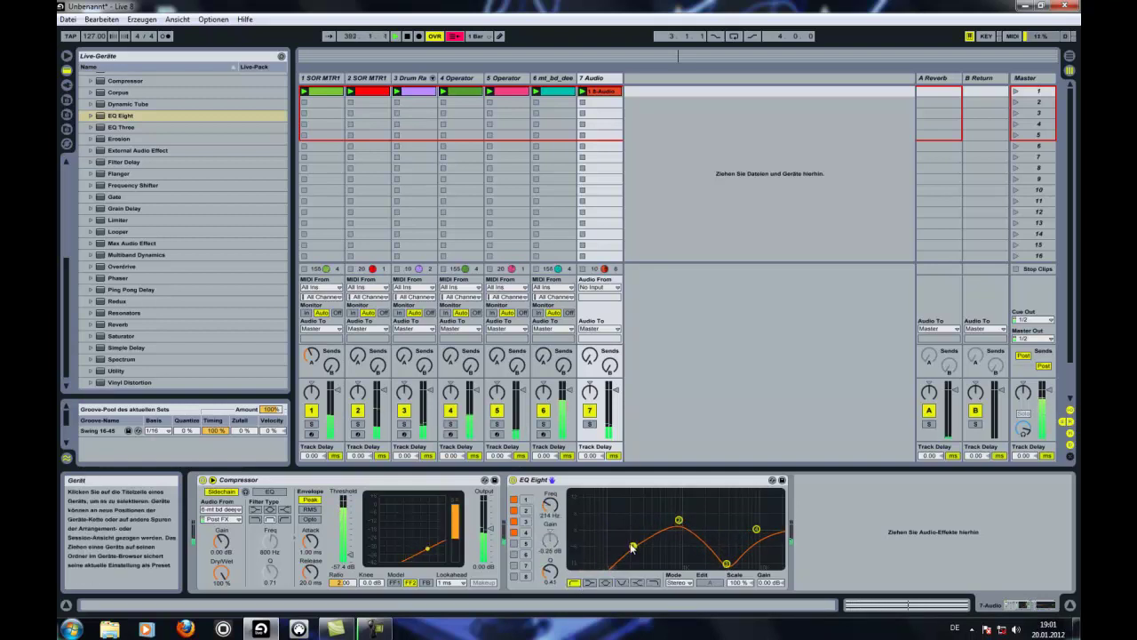
Create an eighth track with a new Operator and add an empty MIDI clip in its first slot.
scroll(125, 95, "up", 5)
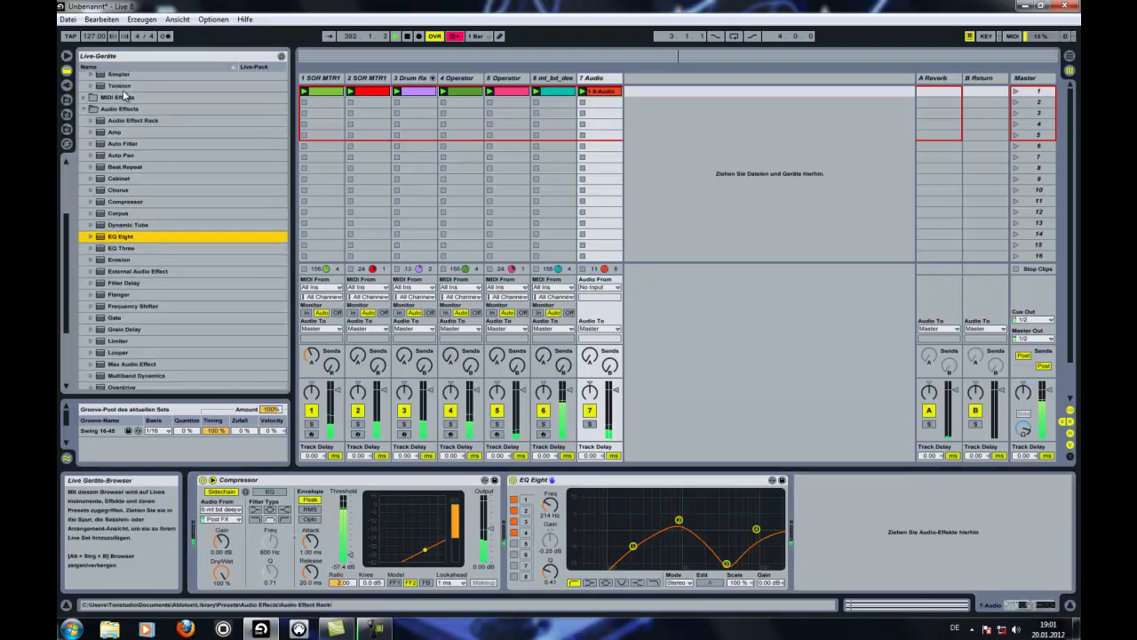
scroll(125, 94, "up", 3)
left_click(121, 172)
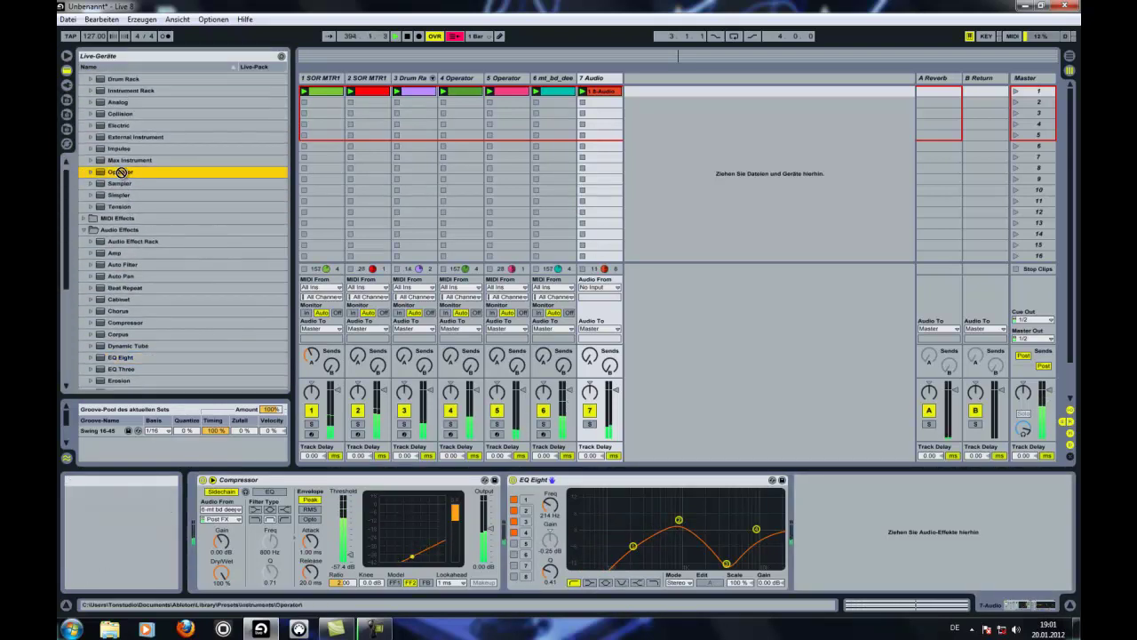
left_click_drag(675, 82, 674, 83)
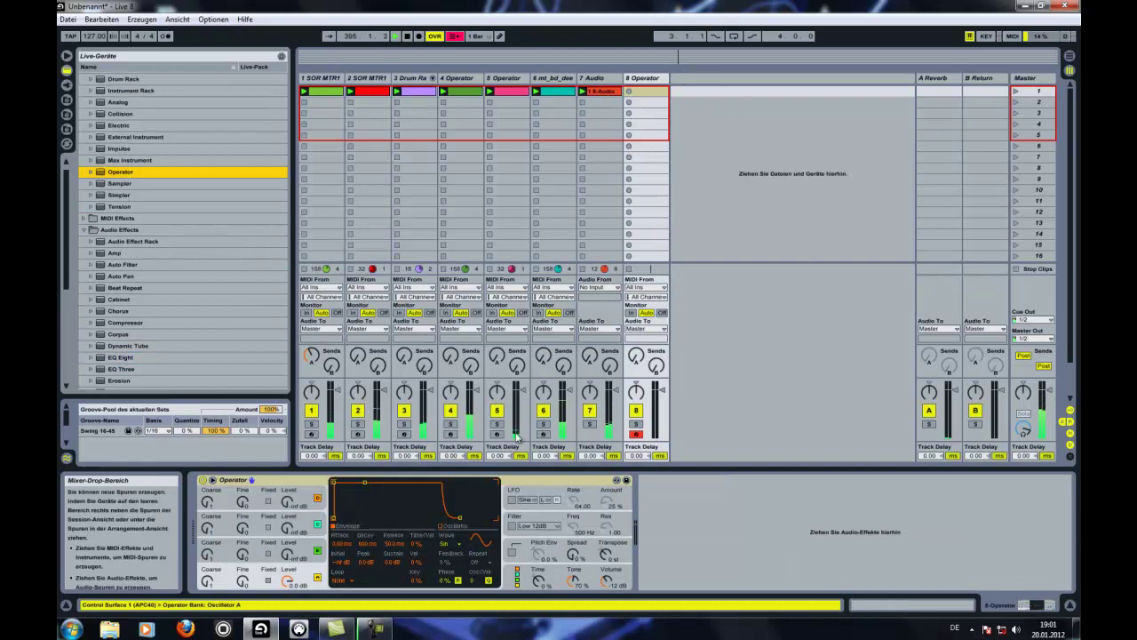
double_click(644, 94)
Set the clip's grid to 1/16 and fill the one-bar clip with consecutive sixteenth notes on C3.
right_click(573, 499)
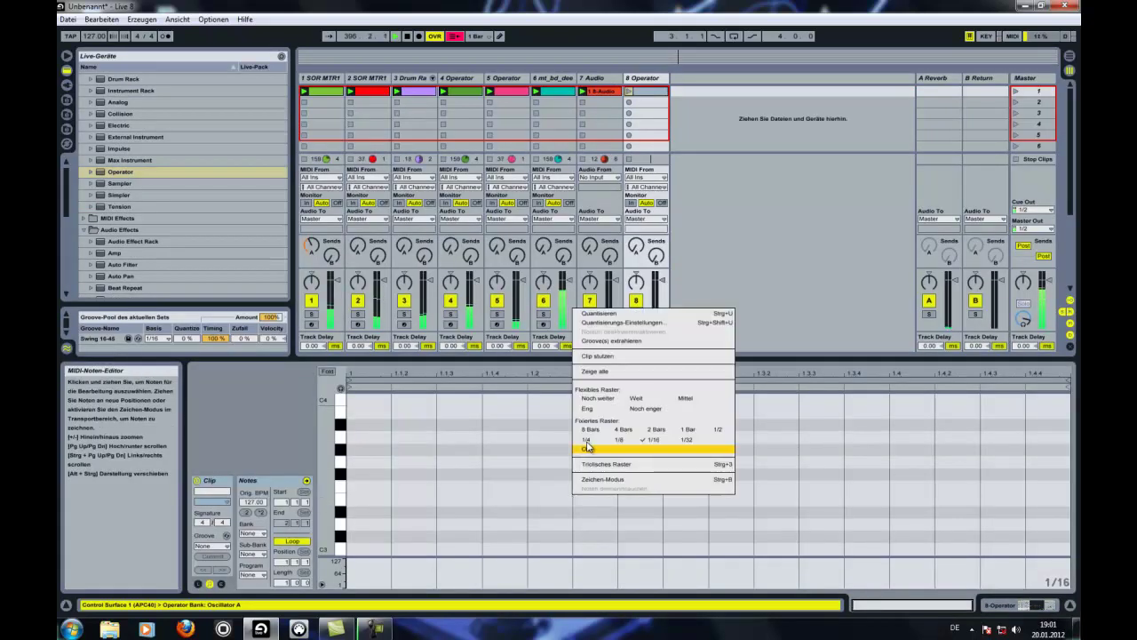
left_click(594, 409)
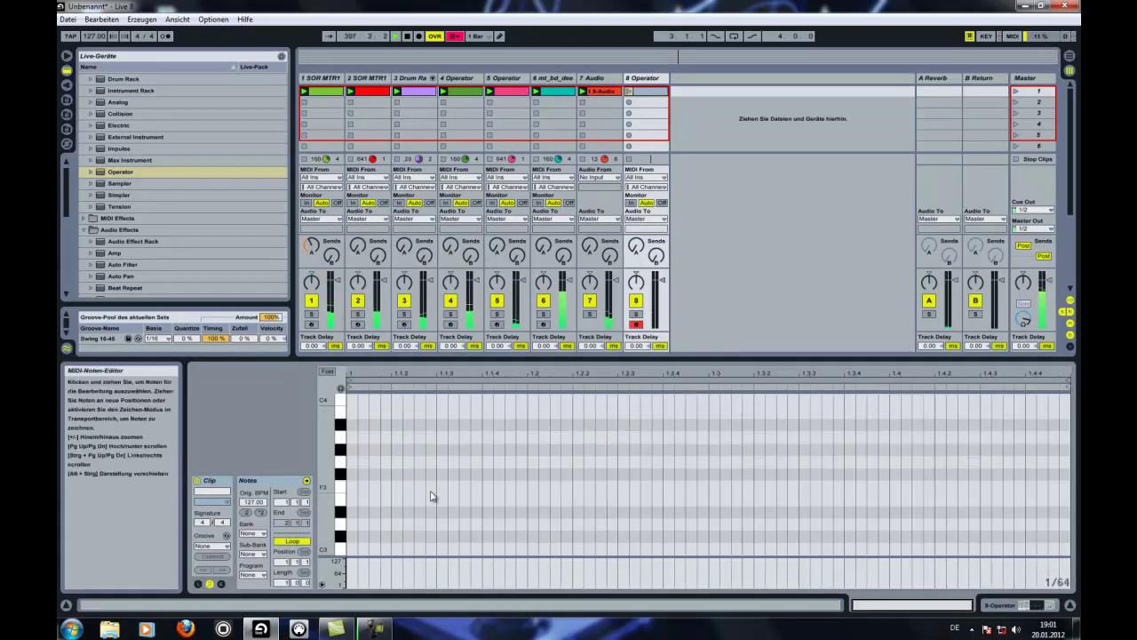
right_click(432, 494)
left_click(547, 402)
double_click(368, 550)
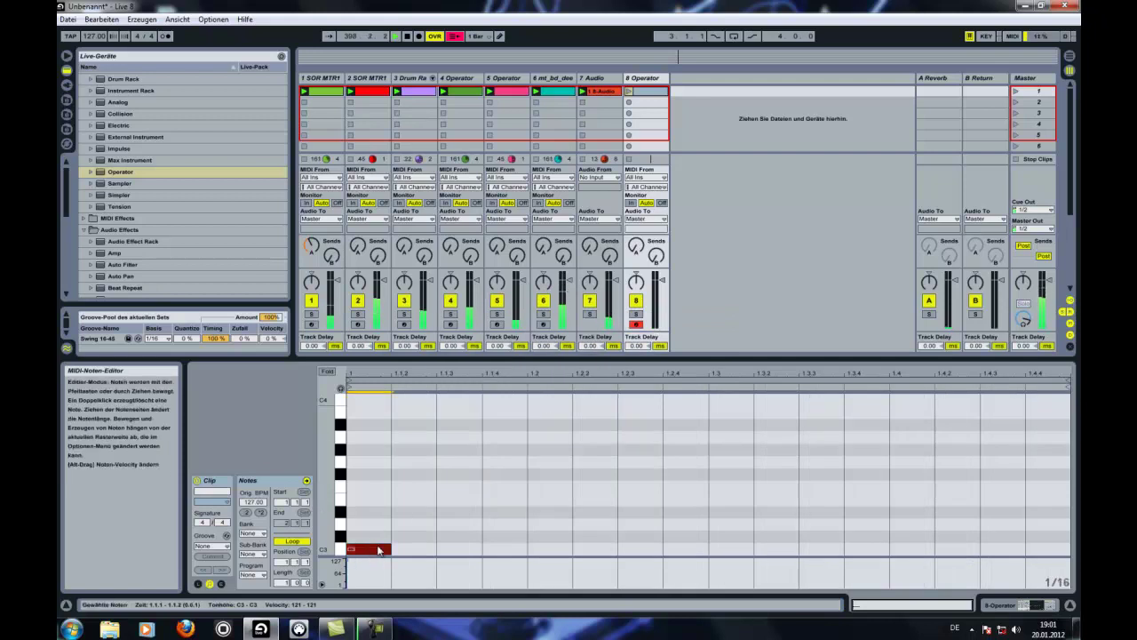
key("ctrl+d")
key("ctrl+d")
key("ctrl+d")
key("ctrl+d")
key("ctrl+d")
key("ctrl+d")
key("ctrl+d")
key("ctrl+d")
key("ctrl+d")
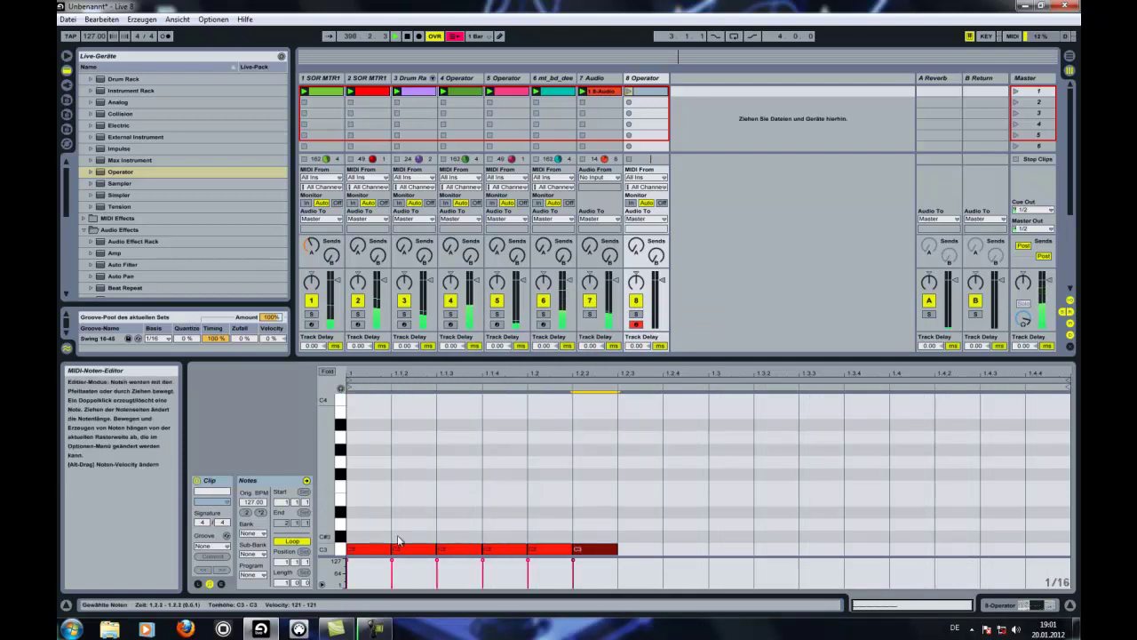
key("ctrl+d")
key("ctrl+d")
key("ctrl+d")
key("ctrl+d")
key("ctrl+d")
key("ctrl+d")
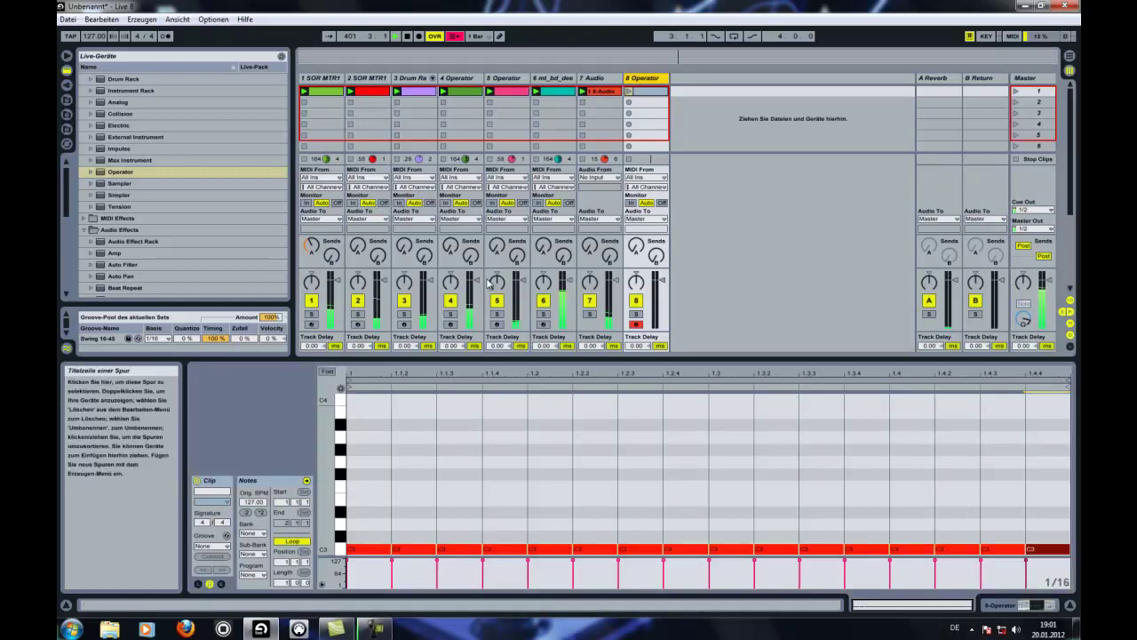
Switch oscillator A of the eighth track's Operator to the Noise White waveform.
double_click(656, 80)
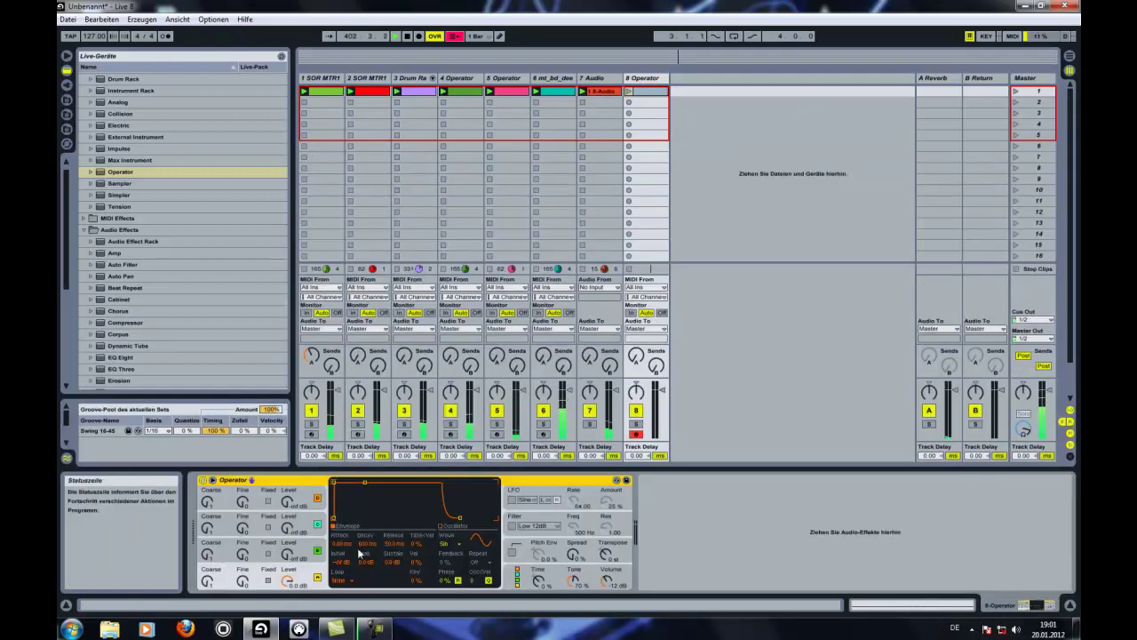
left_click(441, 540)
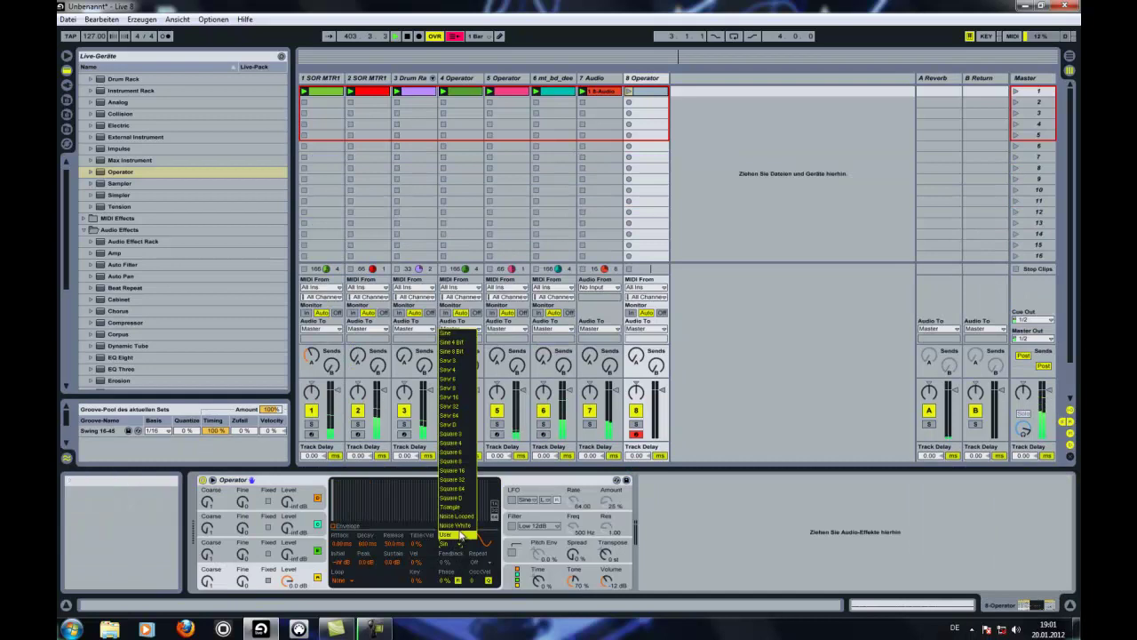
left_click(449, 526)
Lower the Operator's volume to -40 dB and shorten oscillator A's release to 1.00 ms.
left_click(605, 581)
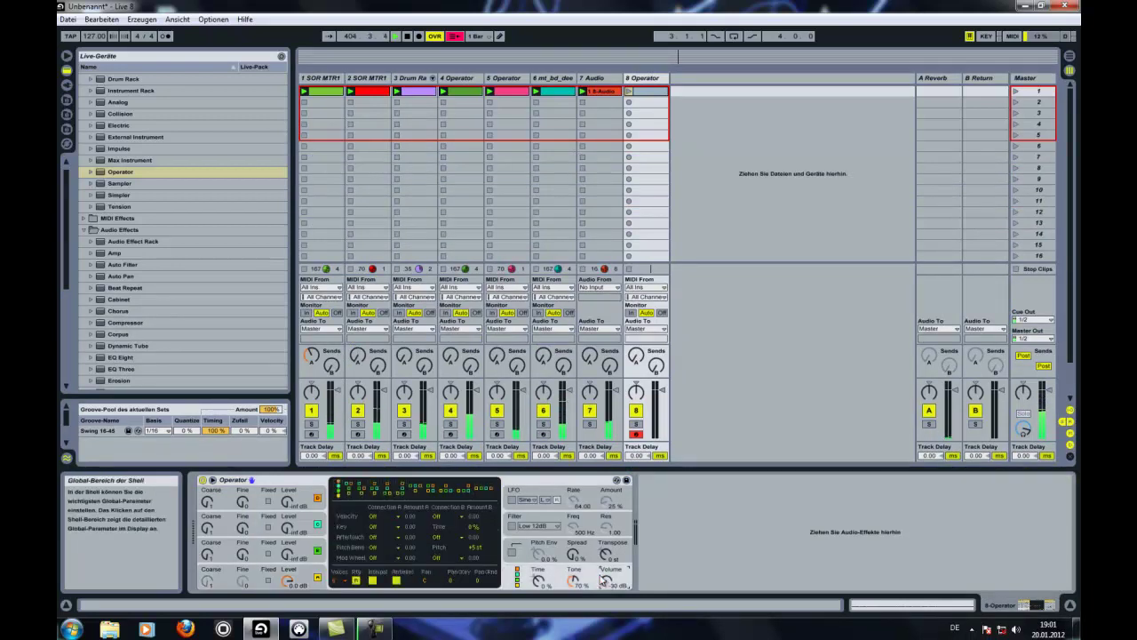
left_click(319, 568)
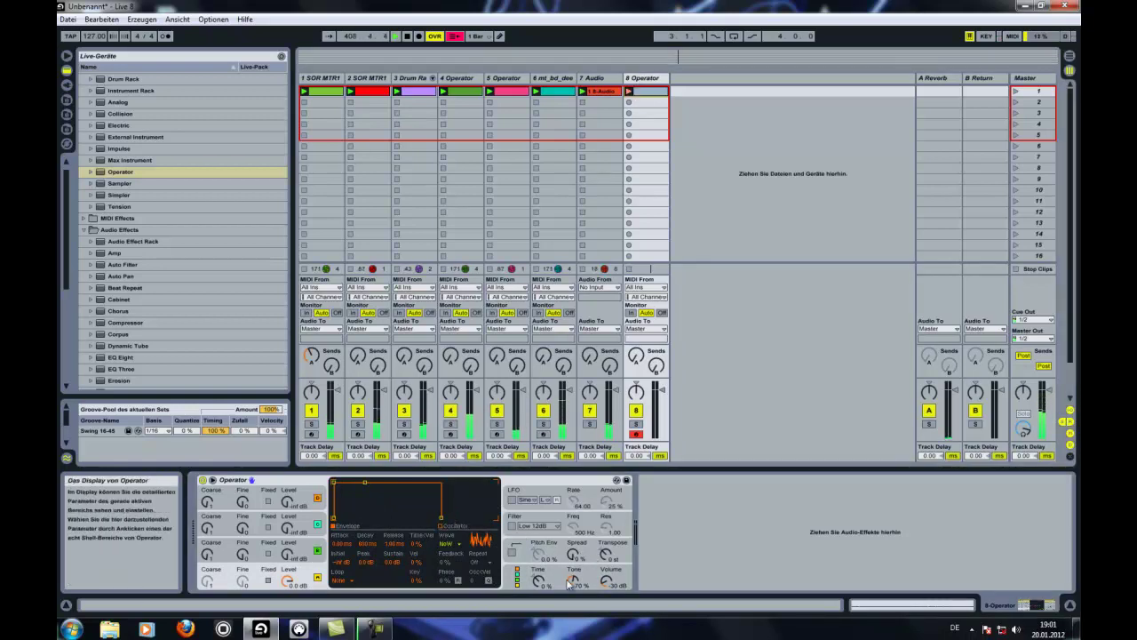
left_click(607, 583)
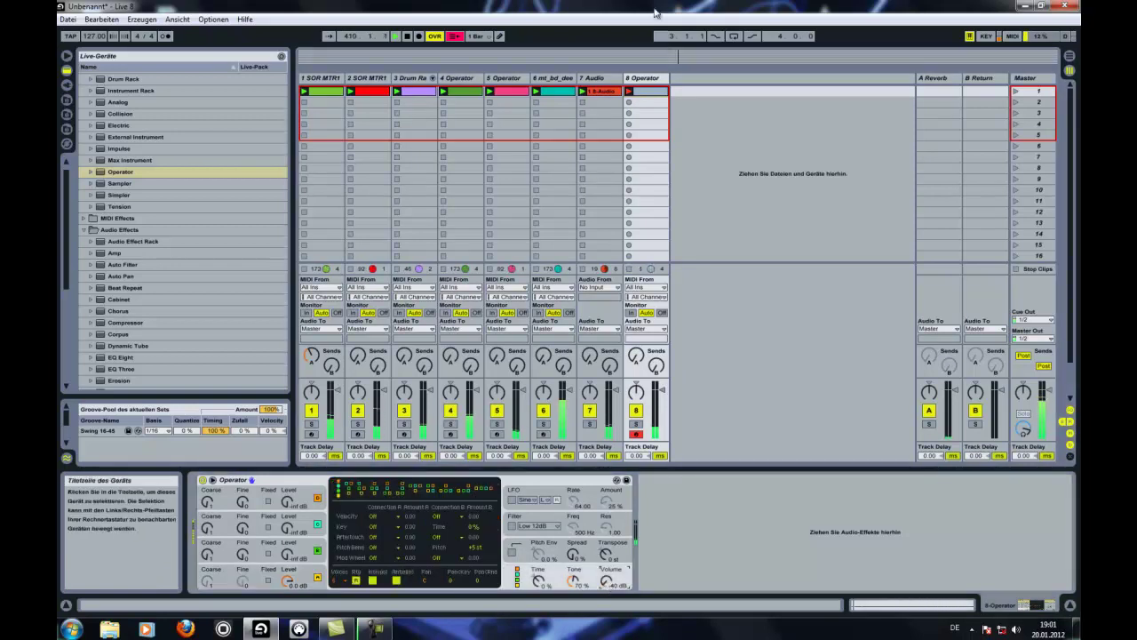
Shorten all the C3 notes in the eighth track's clip so that gaps separate them.
double_click(646, 90)
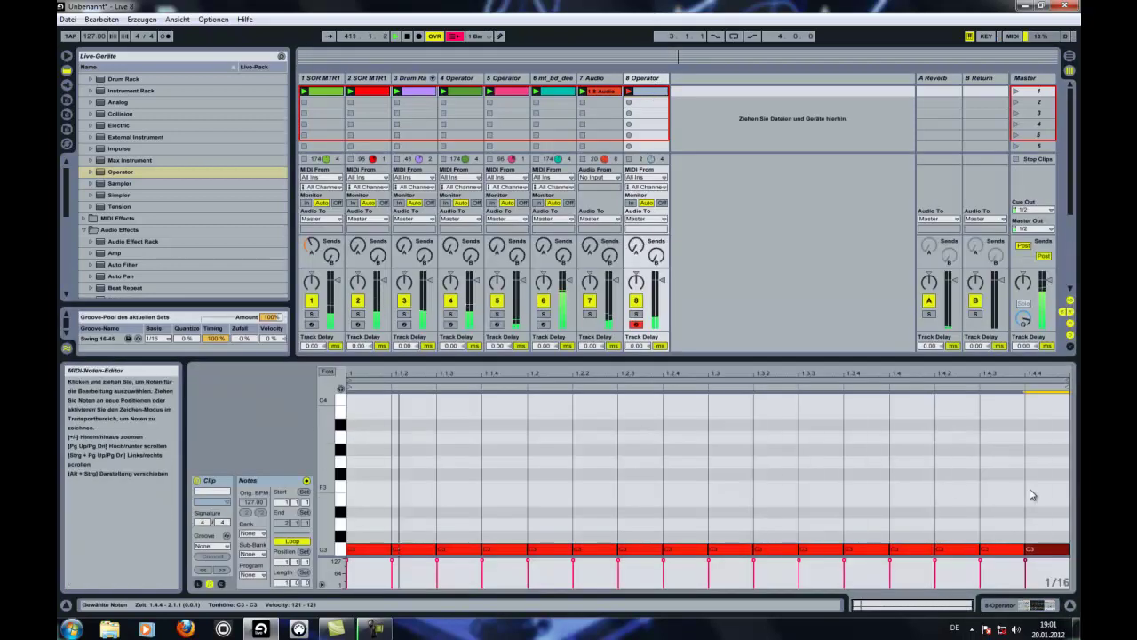
key("ctrl+a")
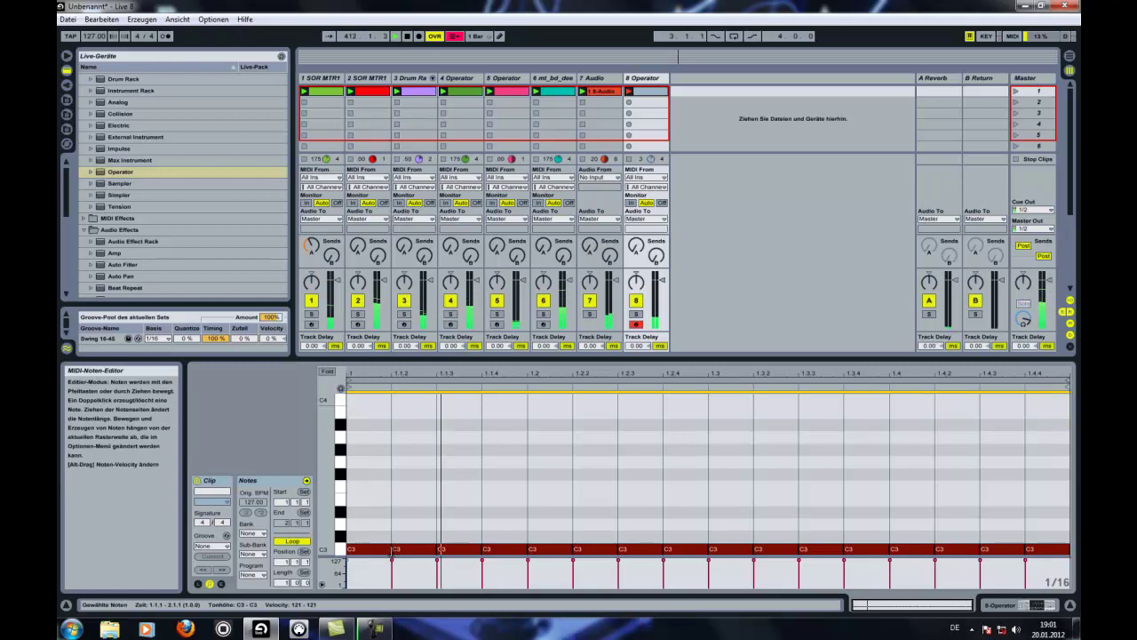
left_click_drag(392, 549, 360, 549)
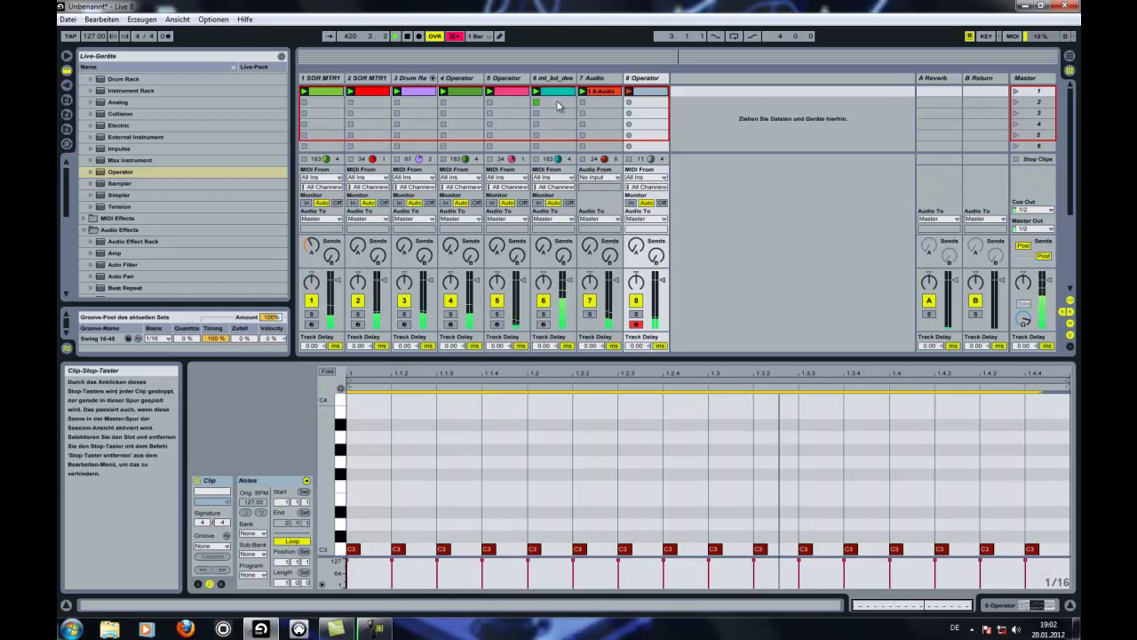
Set the eighth track's Operator spread to 100%.
left_click(661, 80)
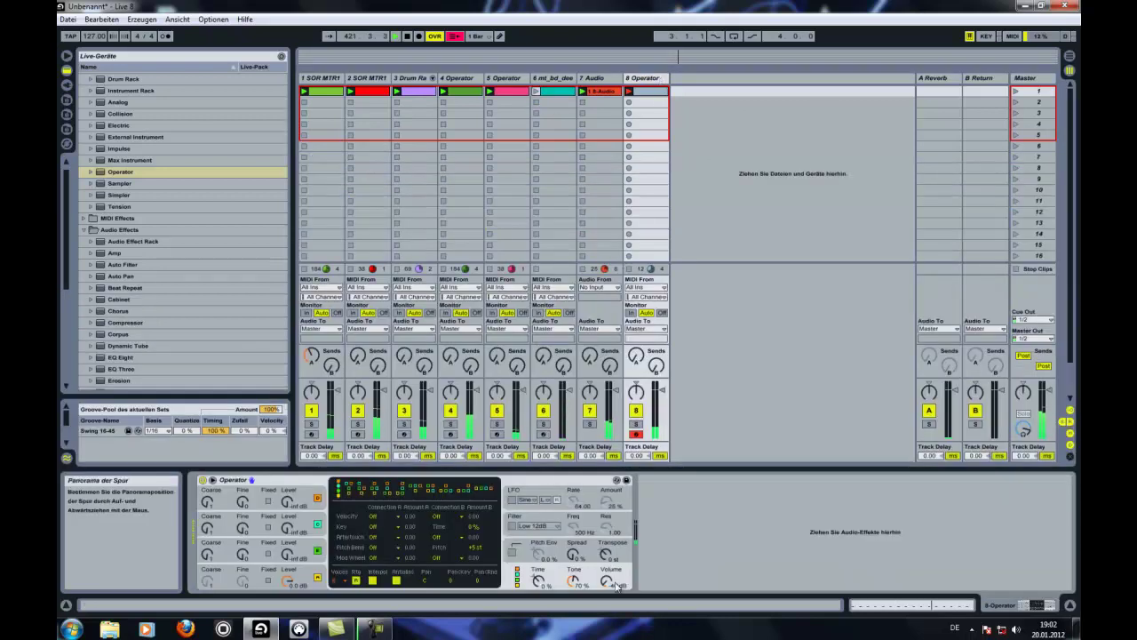
left_click(576, 552)
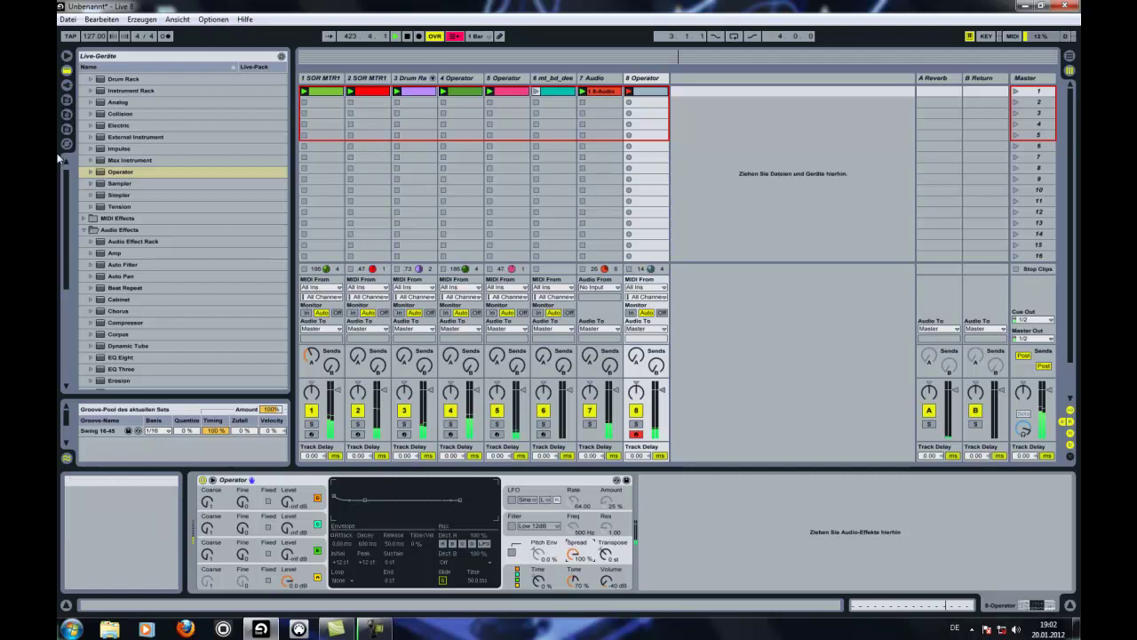
Apply the Swing 16-45 groove from the library's Swing grooves to the eighth track's clip.
left_click(66, 99)
left_click_drag(127, 231, 657, 94)
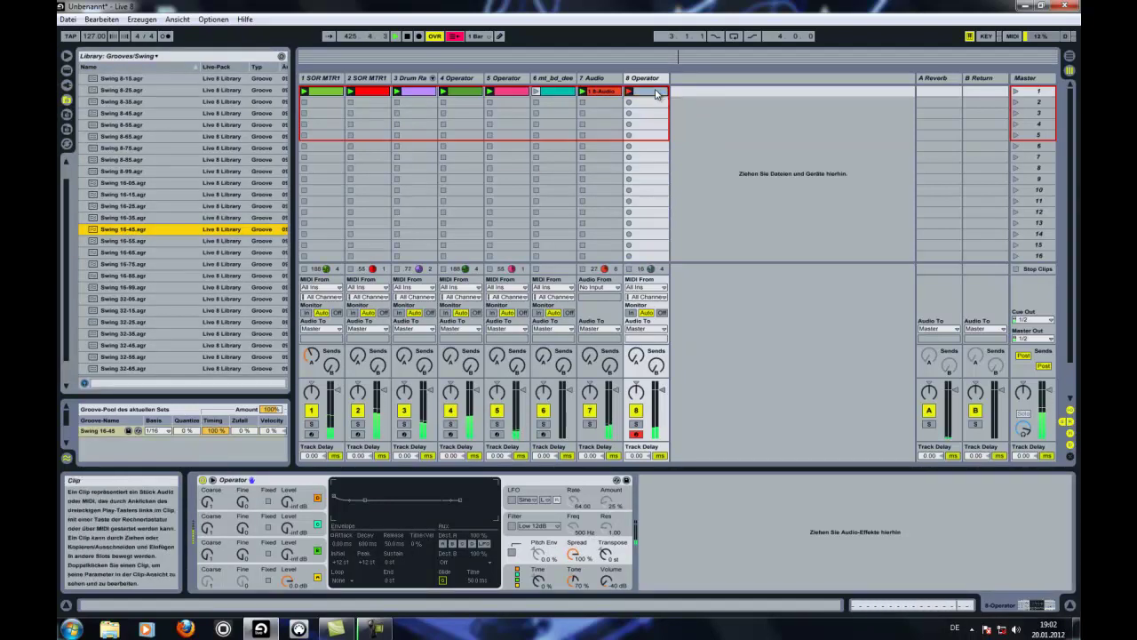
left_click_drag(102, 233, 477, 134)
Launch the kick clip on the sixth track and delete the seventh track with the resampled audio.
left_click_drag(605, 97, 605, 95)
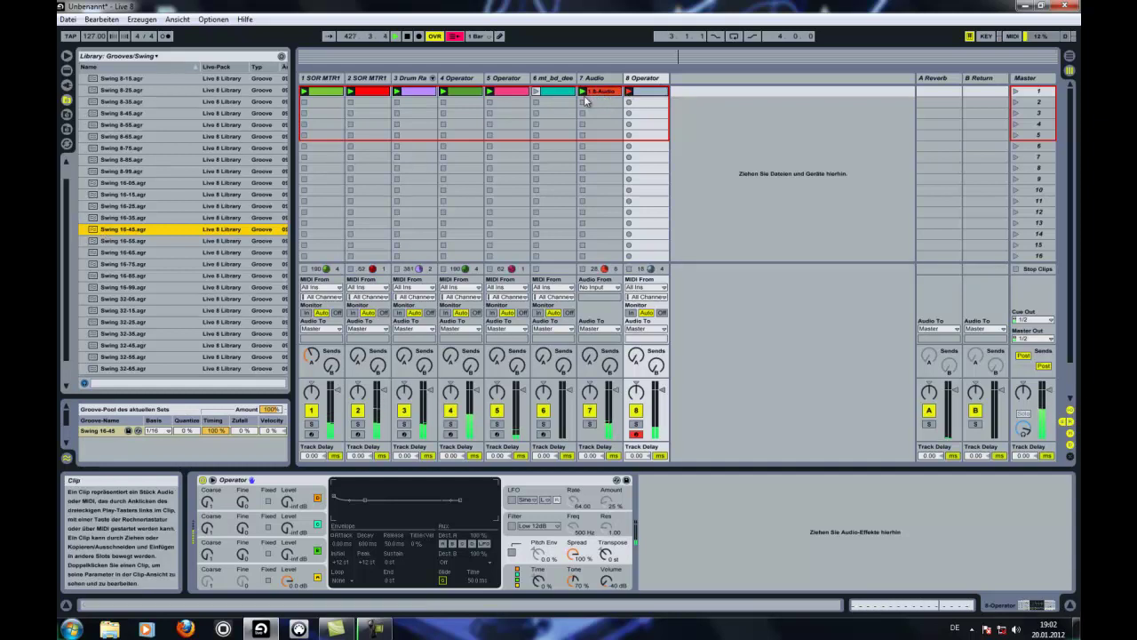
left_click(535, 96)
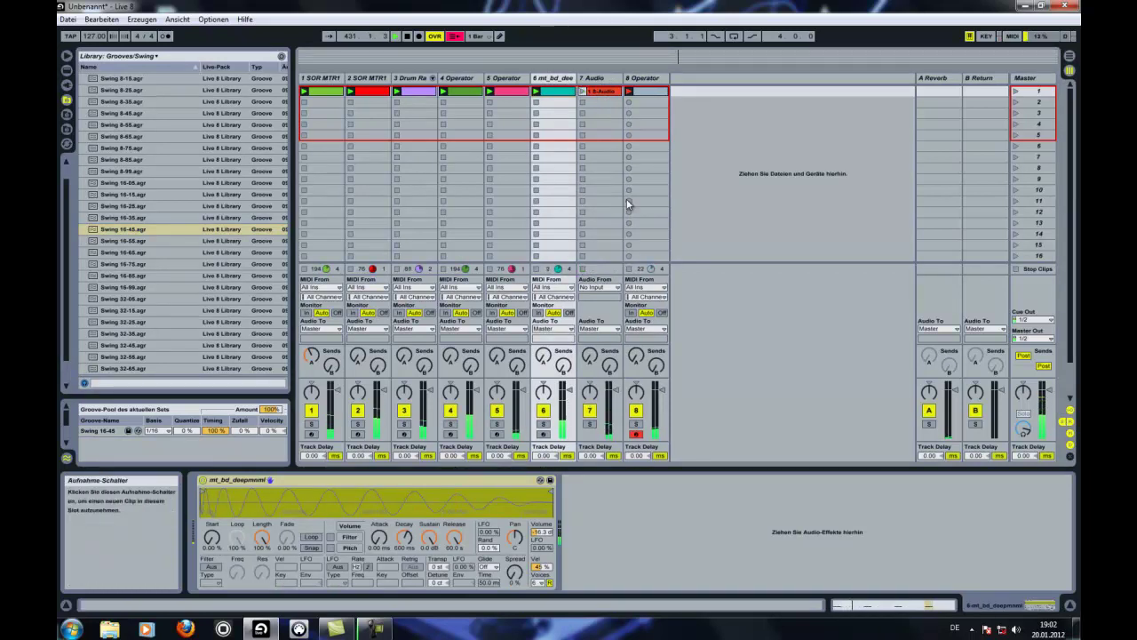
right_click(594, 82)
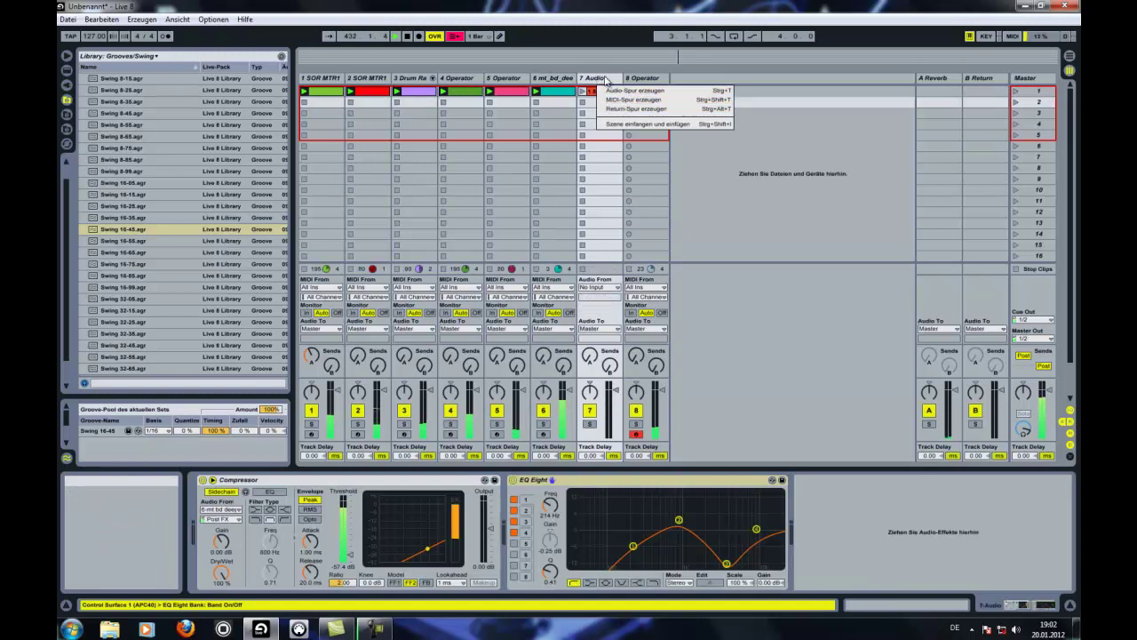
left_click(622, 109)
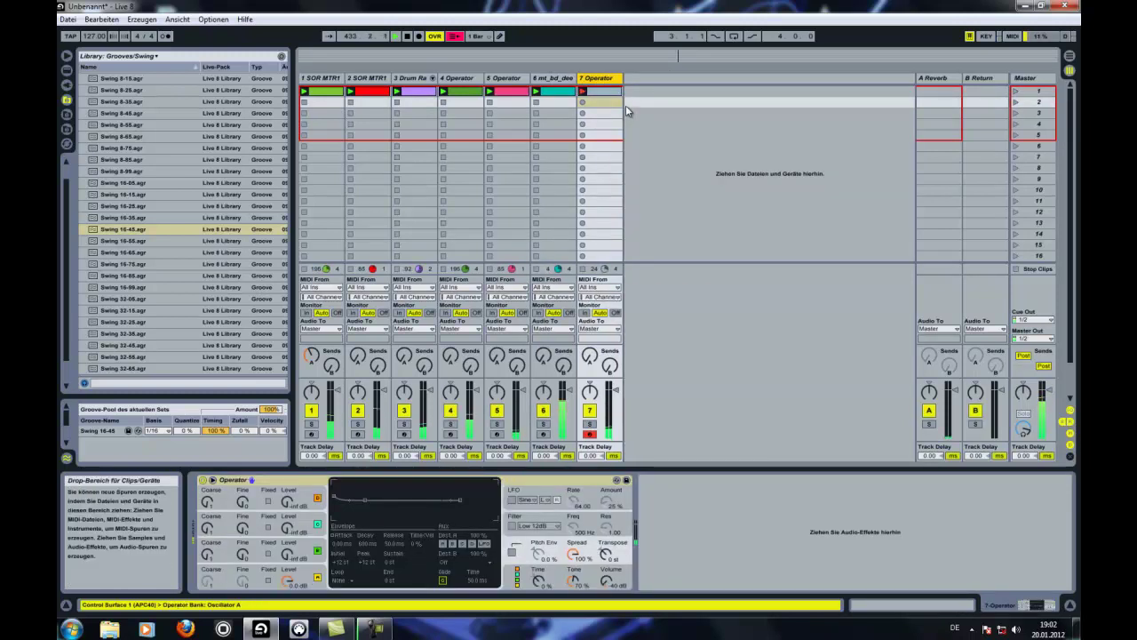
Duplicate all notes of the third track's Drum Rack clip into the second half of the bar.
double_click(413, 95)
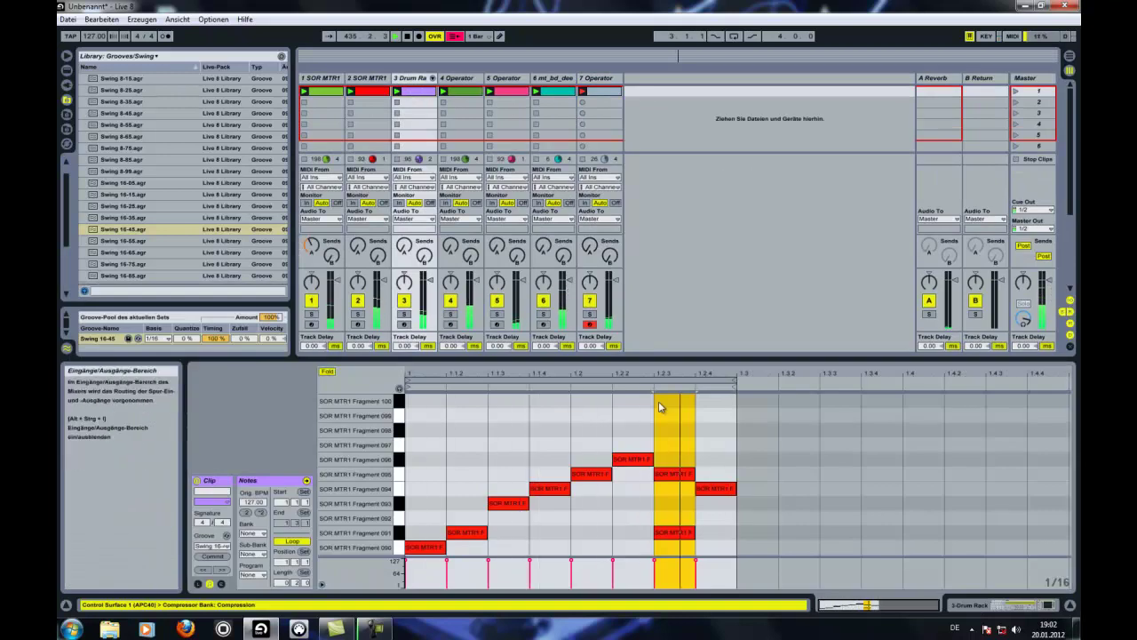
left_click(727, 545)
left_click_drag(727, 546, 419, 419)
Rearrange the copied notes onto other SOR MTR1 fragments and extend the clip's loop to one full bar.
left_click_drag(422, 546, 847, 541)
left_click(803, 543)
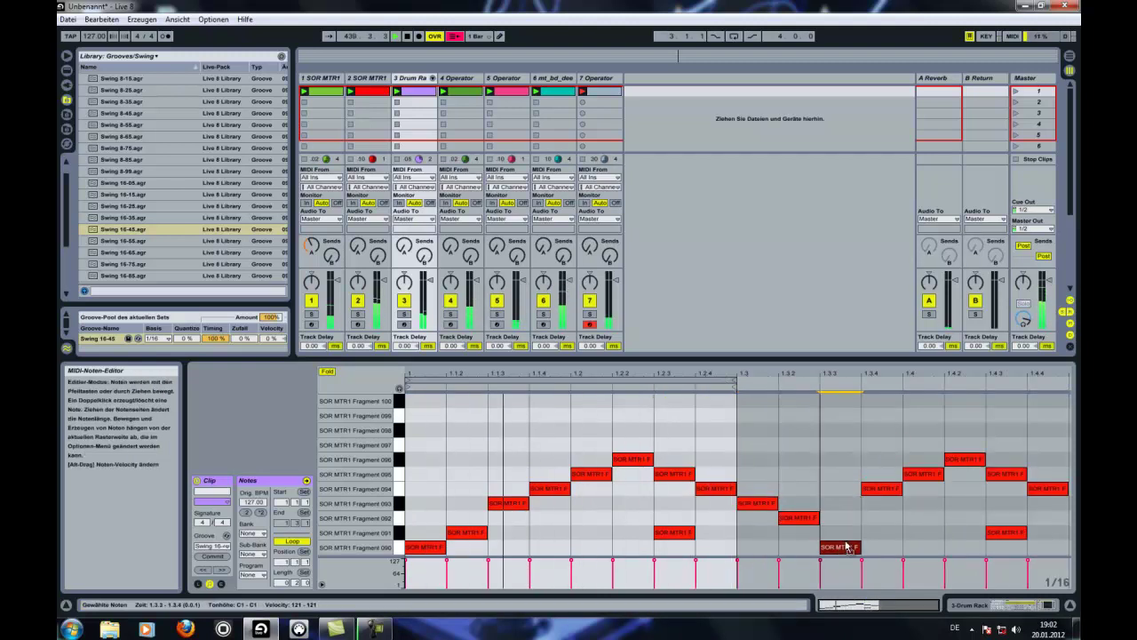
left_click_drag(879, 489, 884, 553)
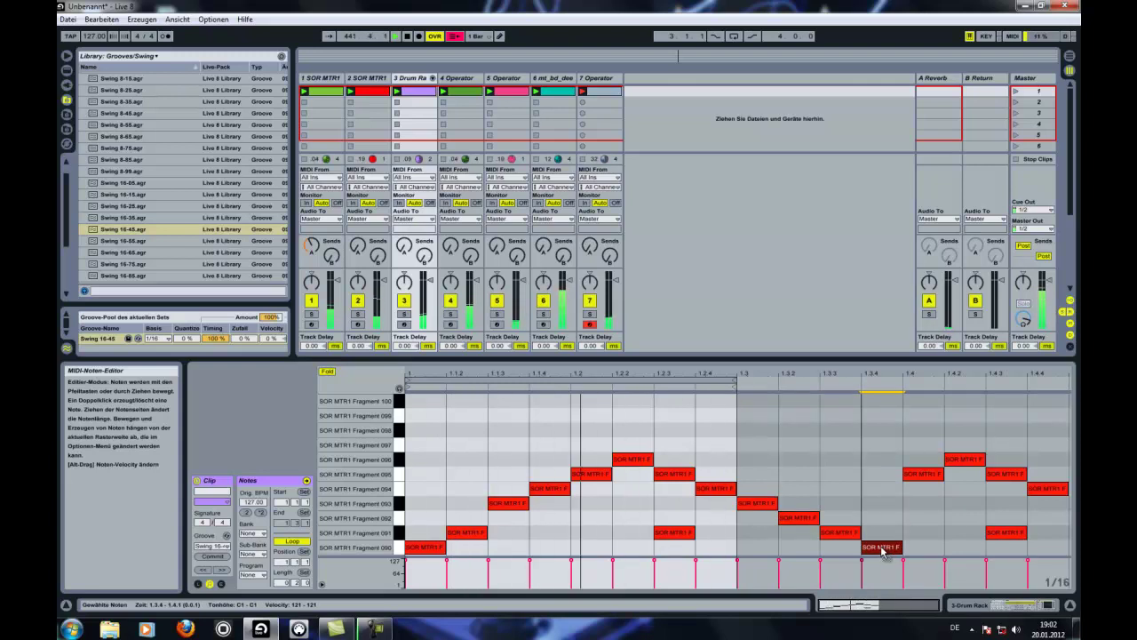
mouse_move(882, 551)
left_mouse_down()
mouse_move(759, 551)
mouse_move(887, 549)
left_mouse_up()
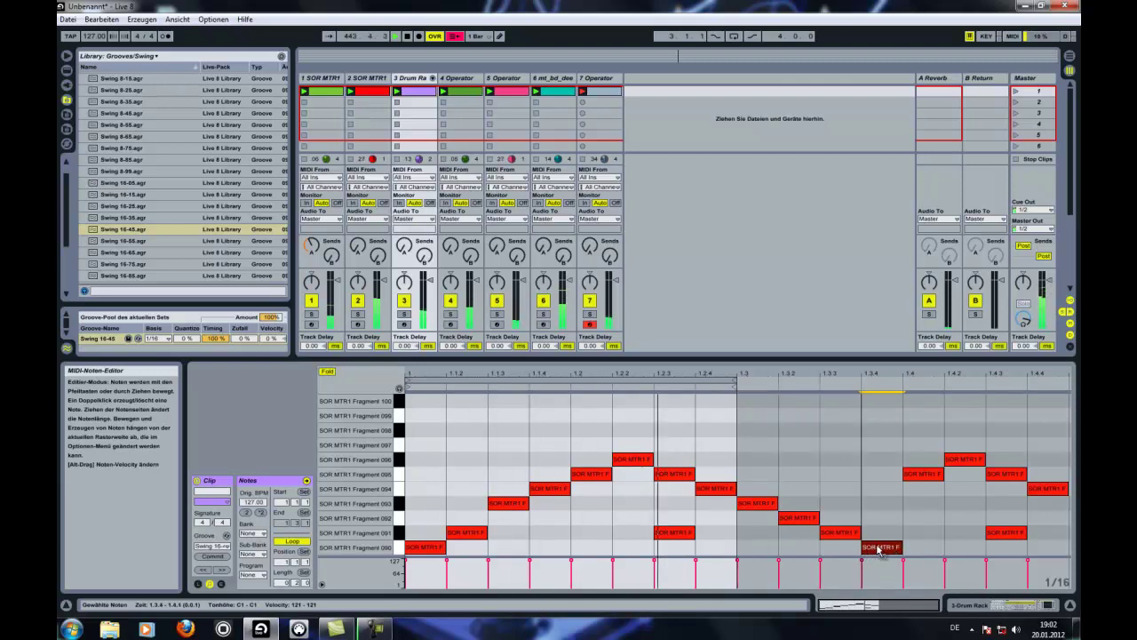
left_click_drag(913, 478, 922, 518)
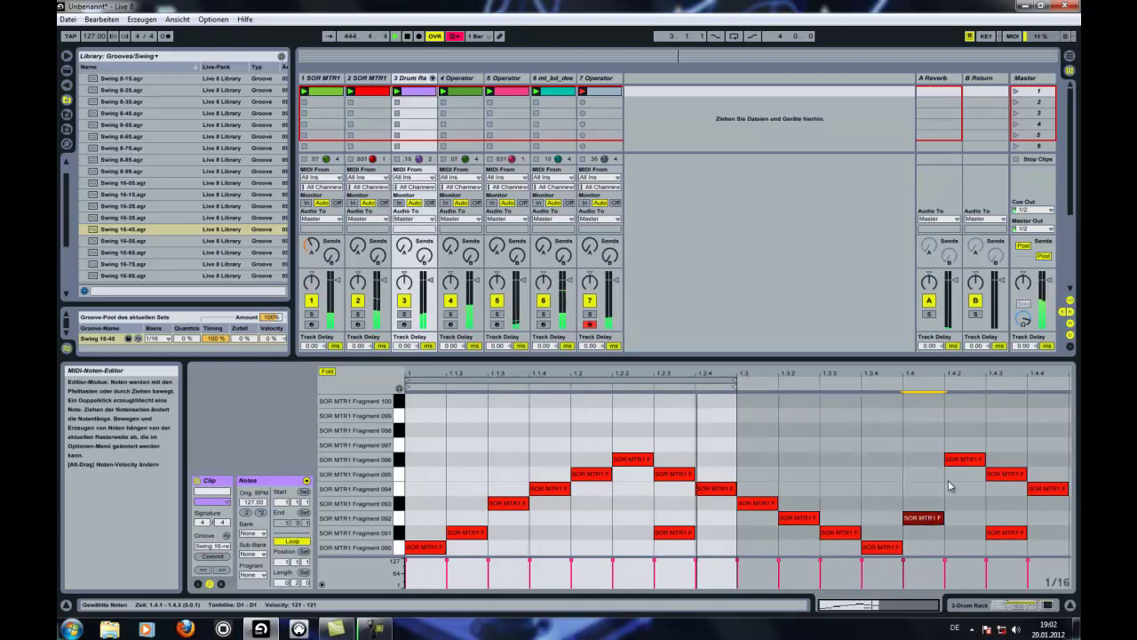
left_click_drag(1002, 474, 1044, 519)
left_click_drag(735, 381, 1065, 379)
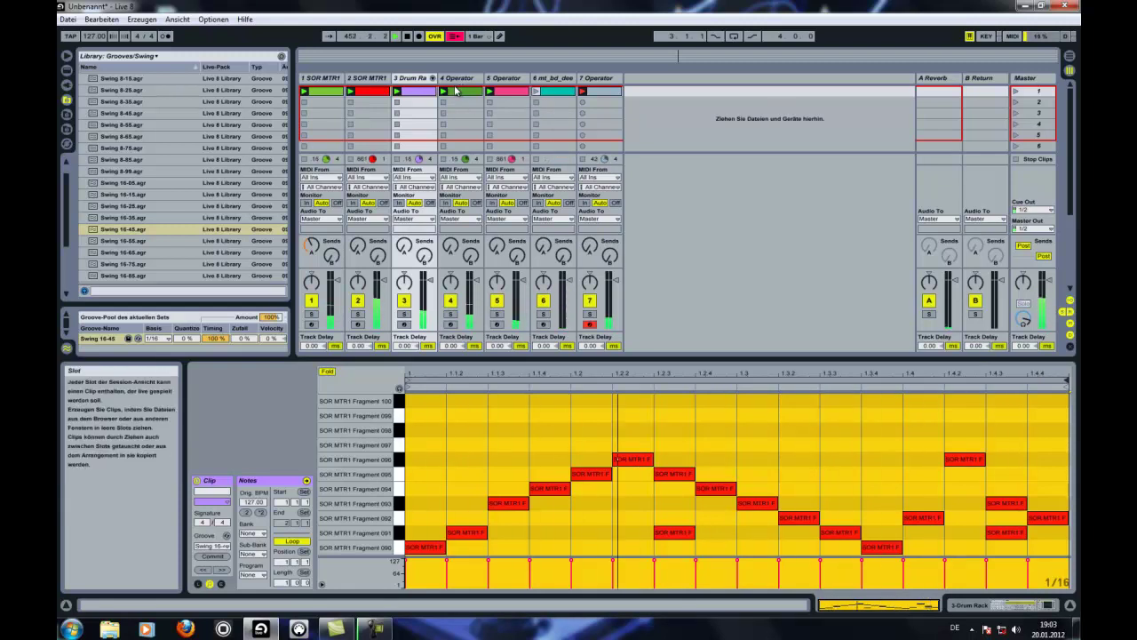
Create an eighth track with a Simpler and replace the instrument with an empty Drum Rack.
left_click(66, 71)
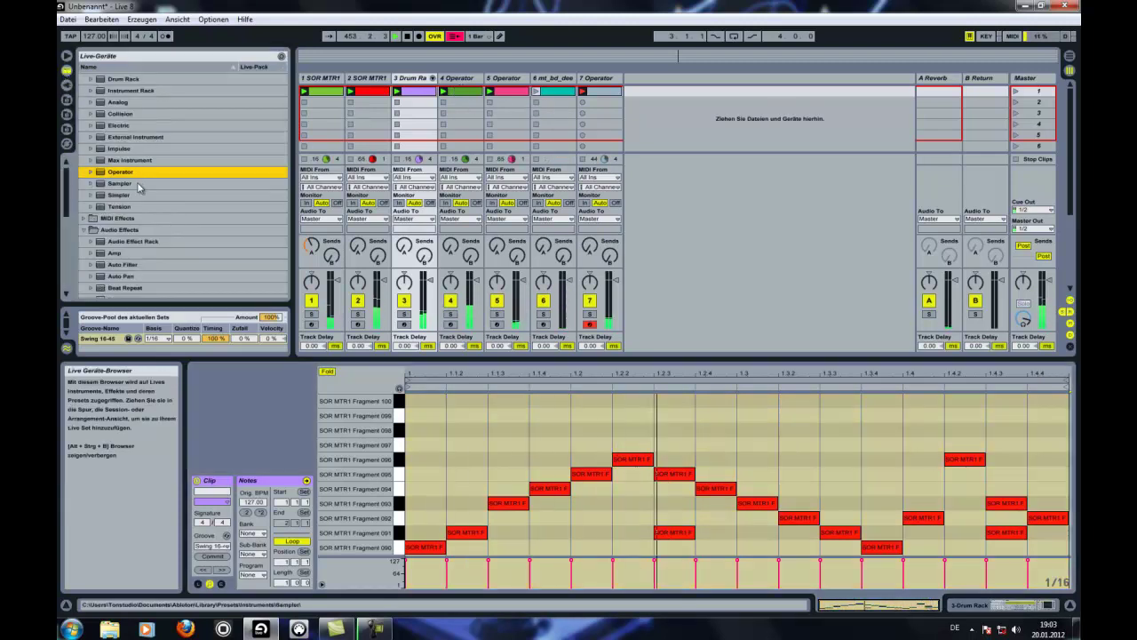
scroll(119, 102, "up", 1)
left_click_drag(118, 205, 649, 81)
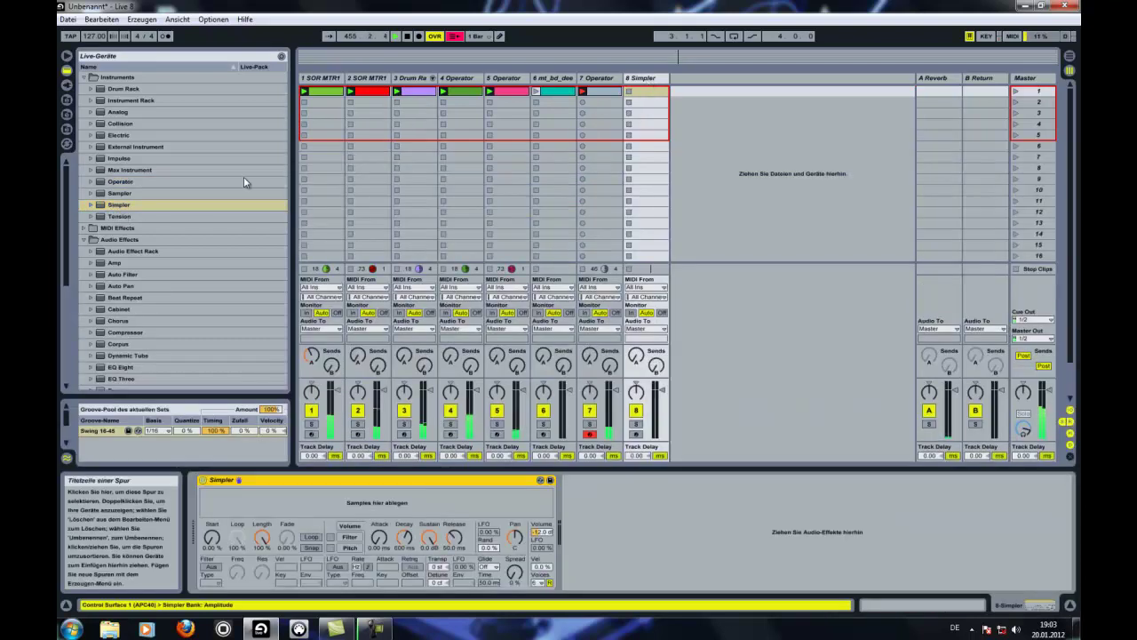
left_click_drag(124, 89, 654, 83)
Audition samples in the SOR MTR1 Classic Perc folder and load Classic Perc 007 onto the Drum Rack's C1 and C#1 pads.
scroll(150, 144, "down", 5)
scroll(140, 127, "up", 5)
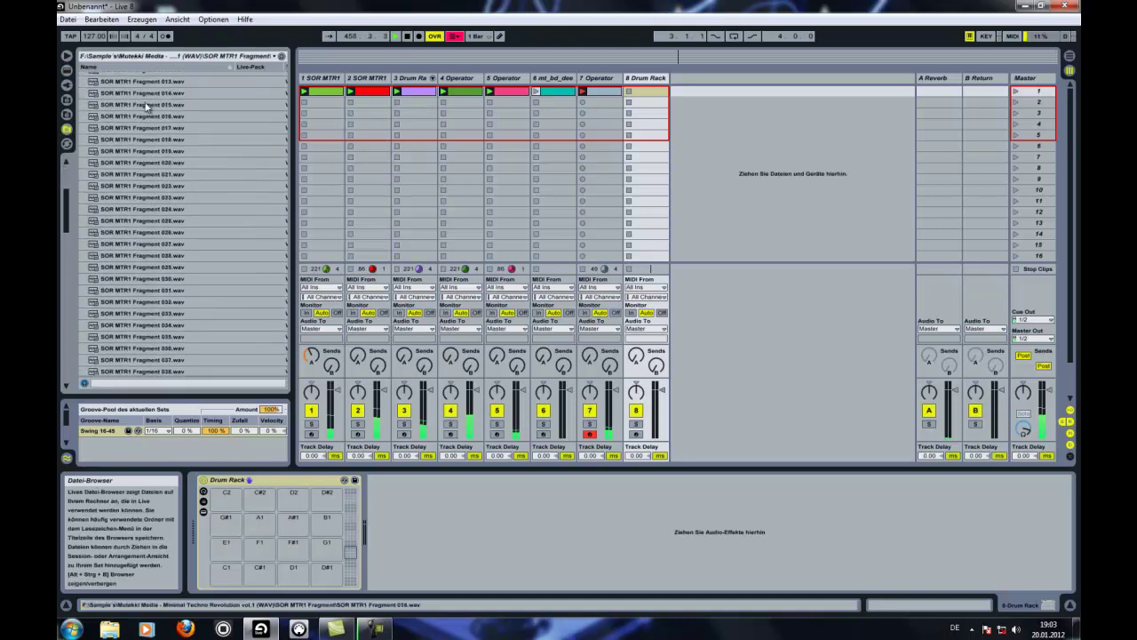
left_click(141, 76)
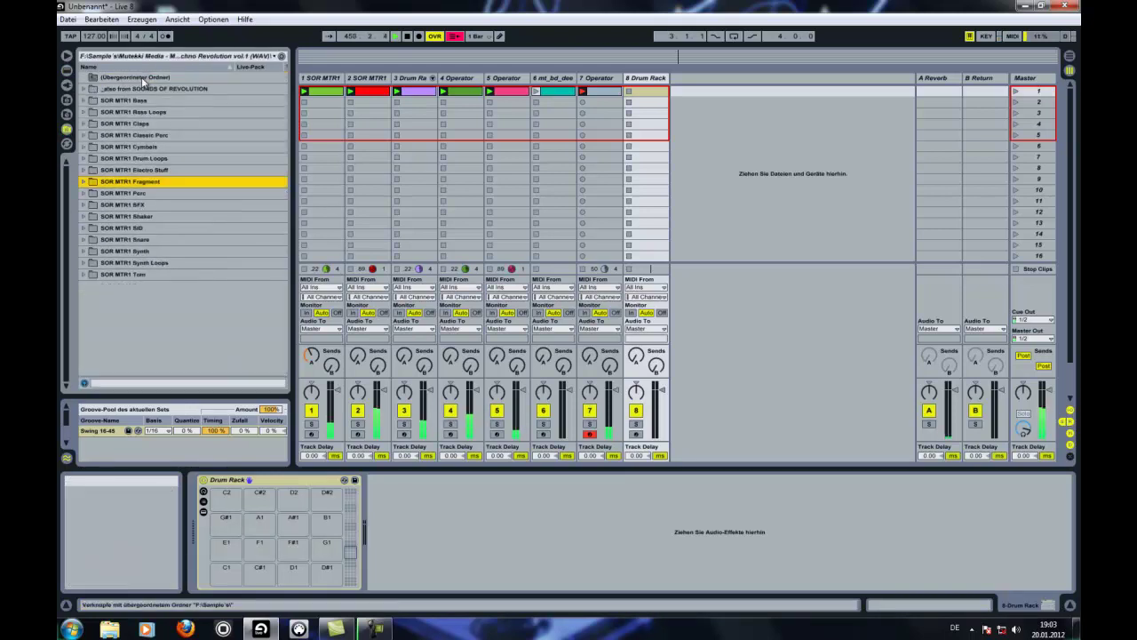
double_click(173, 136)
left_click(175, 160)
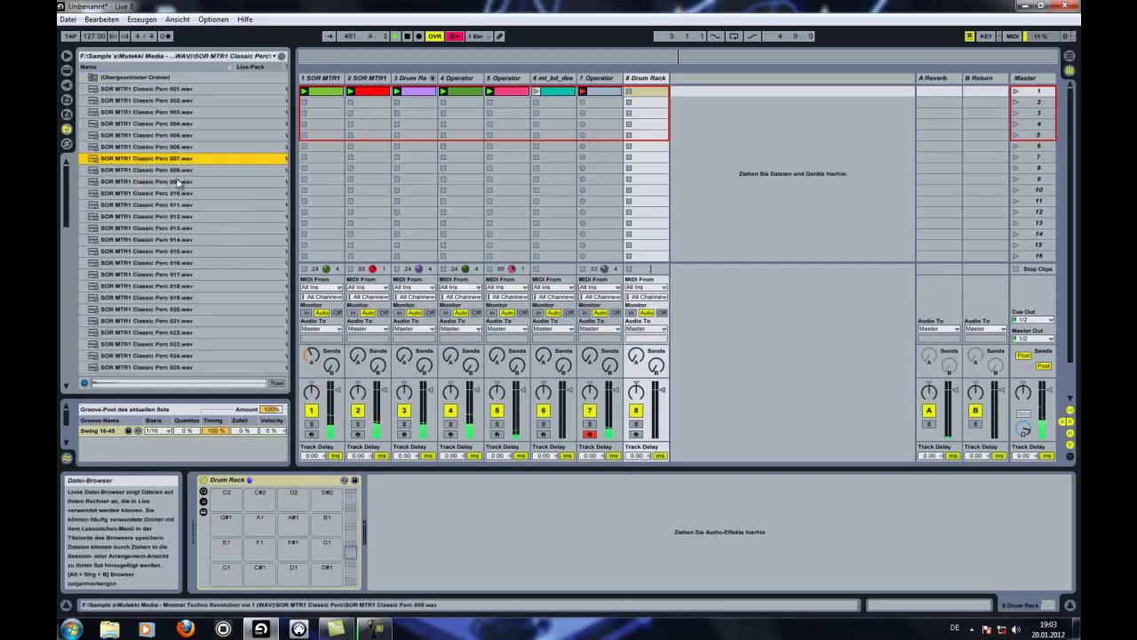
left_click(177, 173)
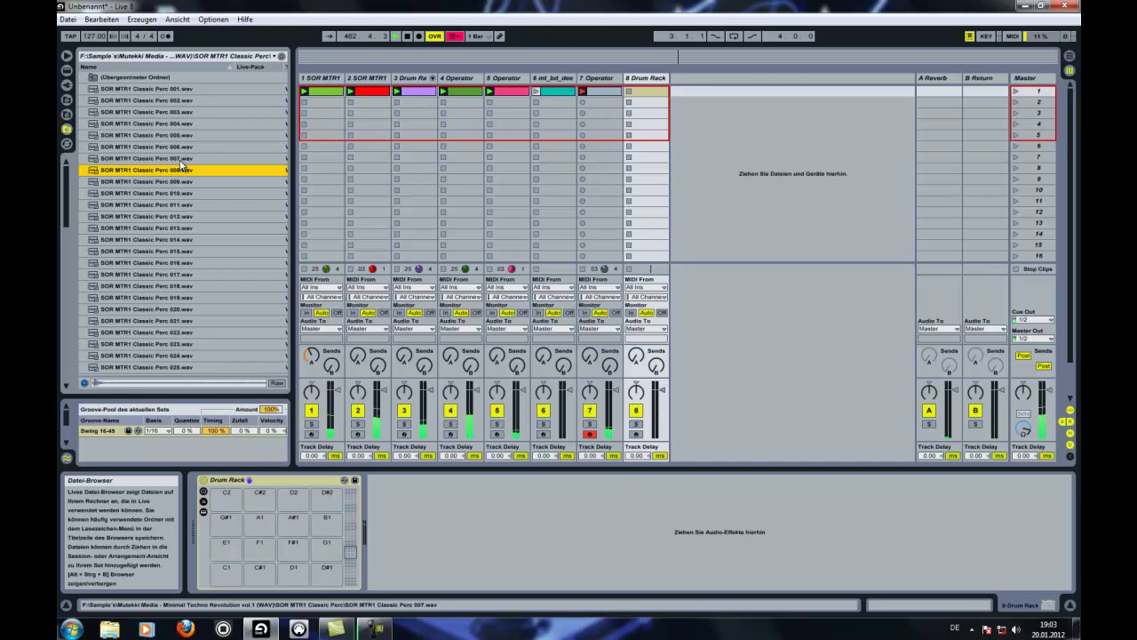
left_click_drag(181, 161, 234, 569)
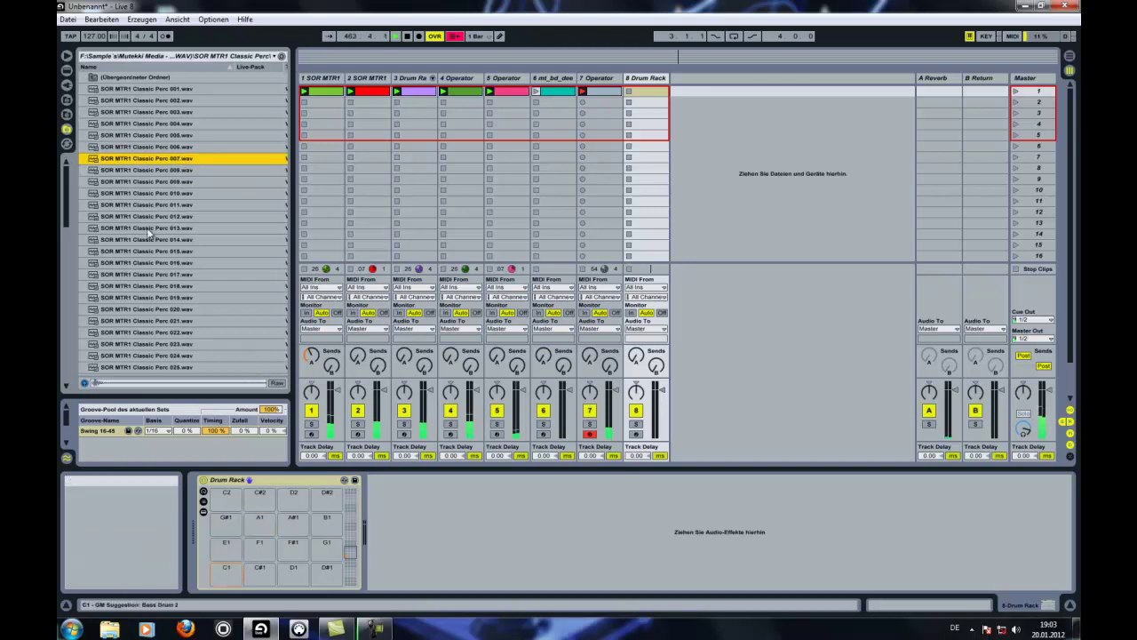
left_click_drag(158, 161, 263, 573)
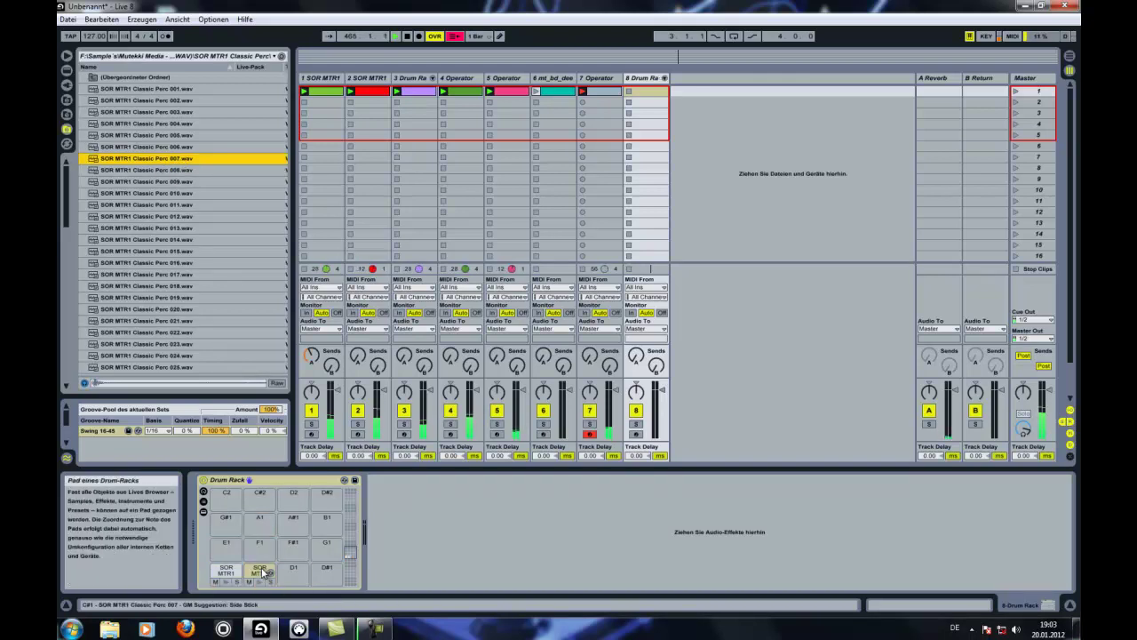
Add a Reverb effect to the Drum Rack's C#1 pad.
left_click(68, 70)
scroll(175, 260, "down", 7)
left_click_drag(119, 333, 264, 578)
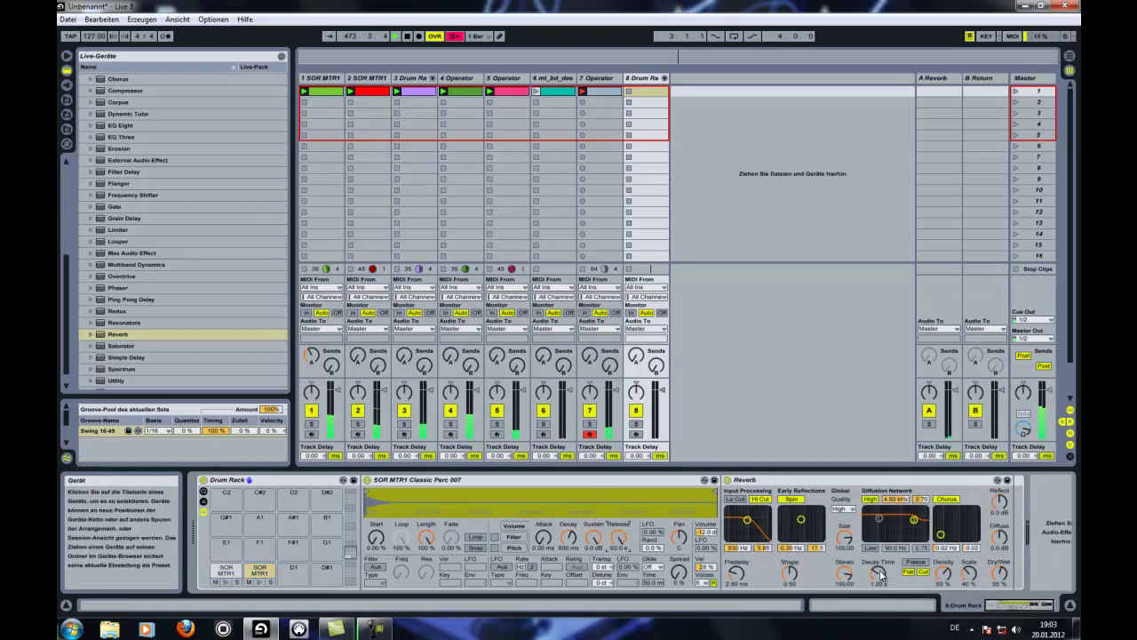
Create and play a two-bar clip on the eighth track with a C1 note at bar 1 and a C#1 note at bar 2.
double_click(658, 91)
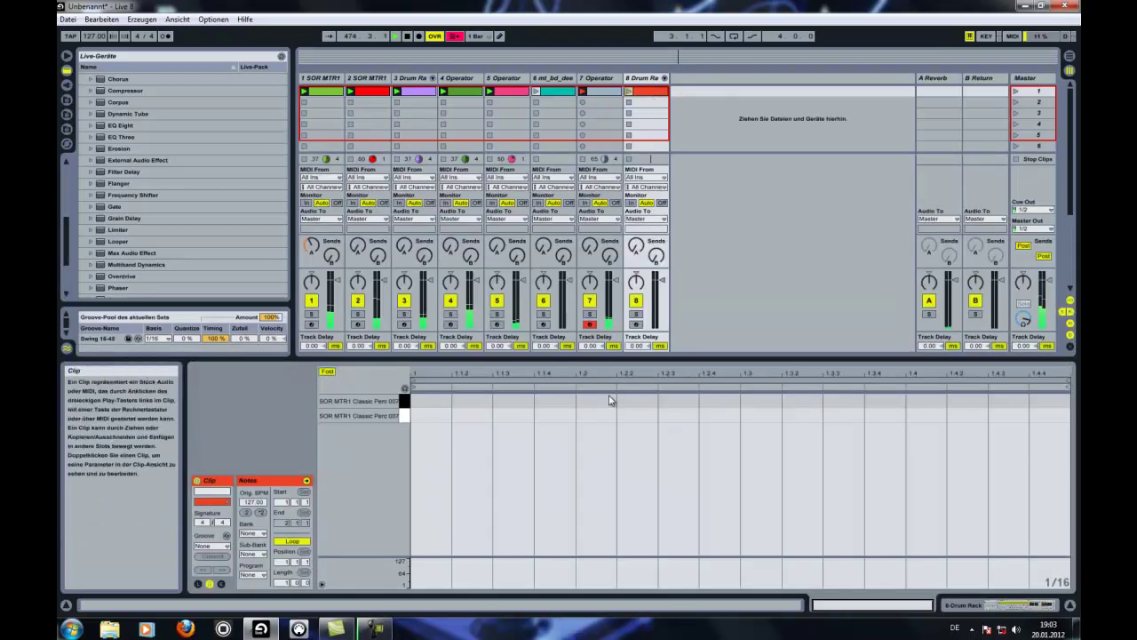
double_click(432, 413)
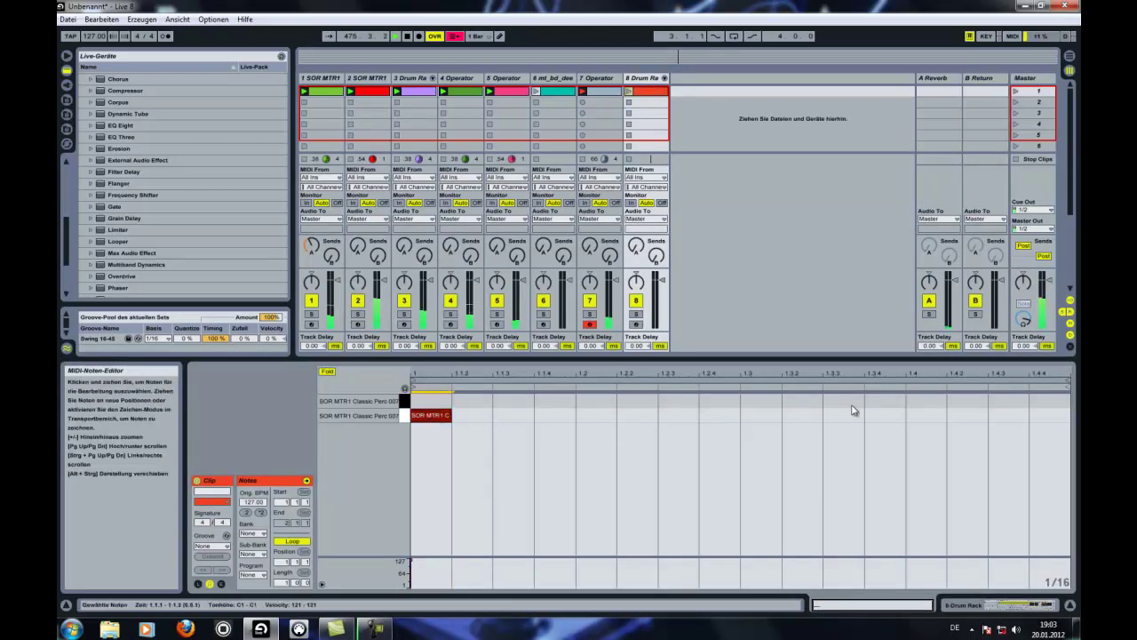
left_click_drag(282, 583, 282, 576)
double_click(752, 401)
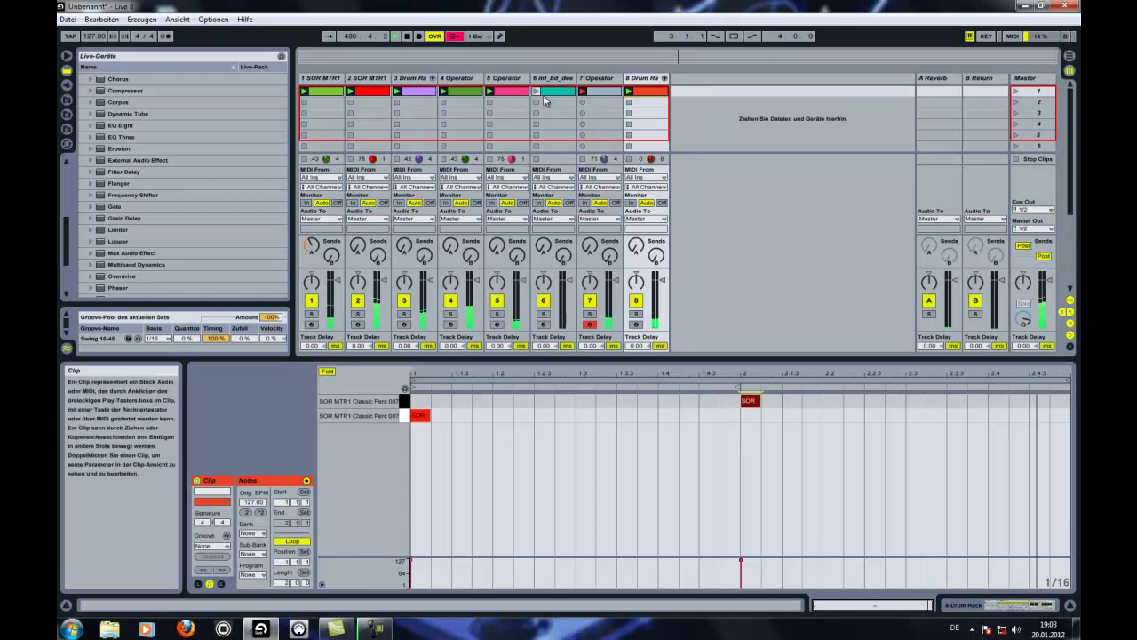
Set the decay time of the C#1 pad's Reverb to 4.98 s and launch the kick clip on the sixth track.
double_click(654, 79)
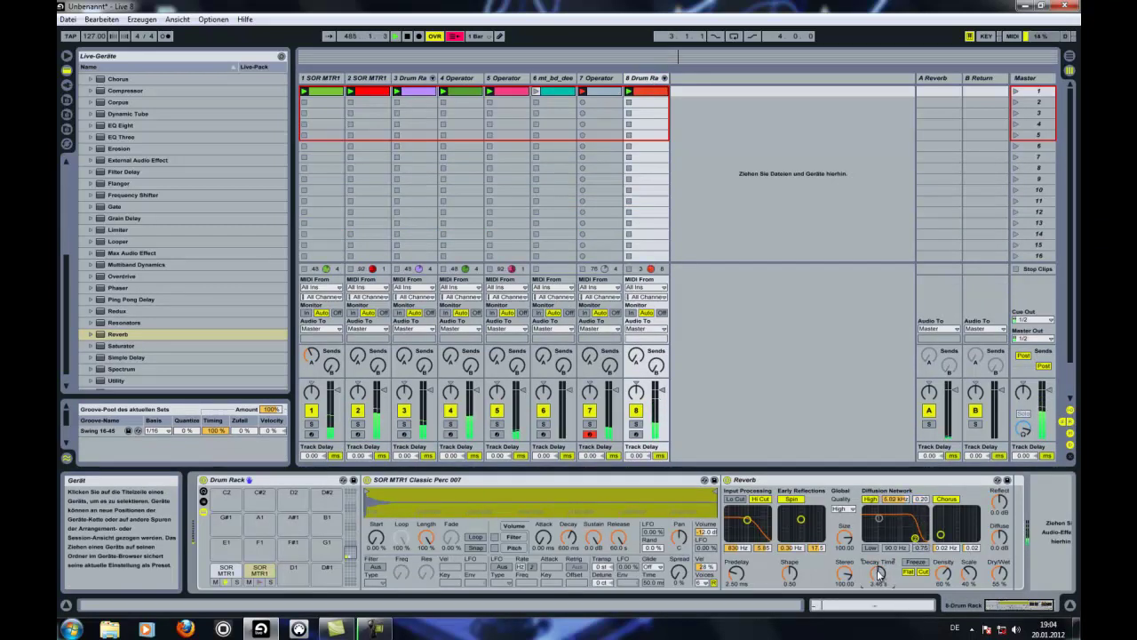
left_click(538, 95)
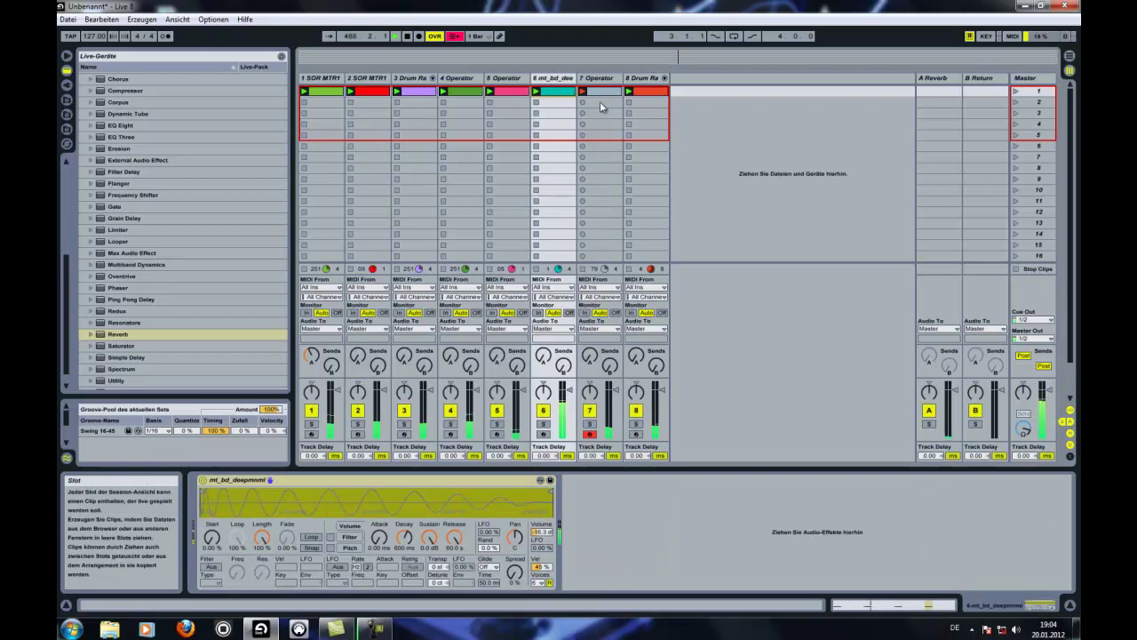
Move the C#1 note in the eighth track's clip to 2.1.3 and lower that track's volume.
left_click(642, 78)
double_click(655, 93)
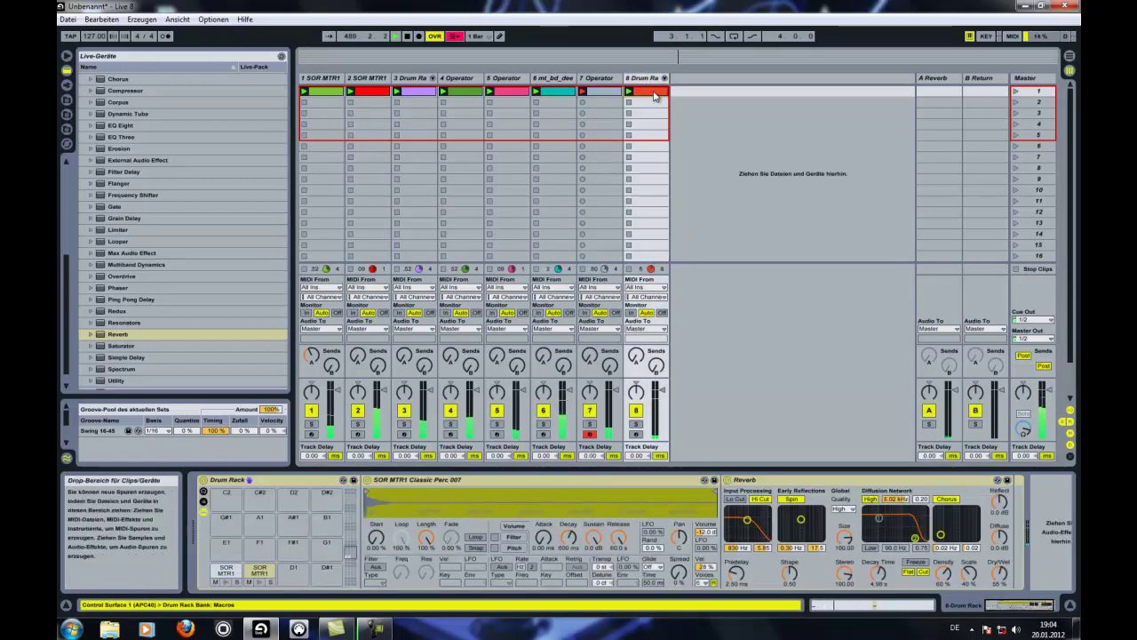
left_click_drag(747, 404, 786, 404)
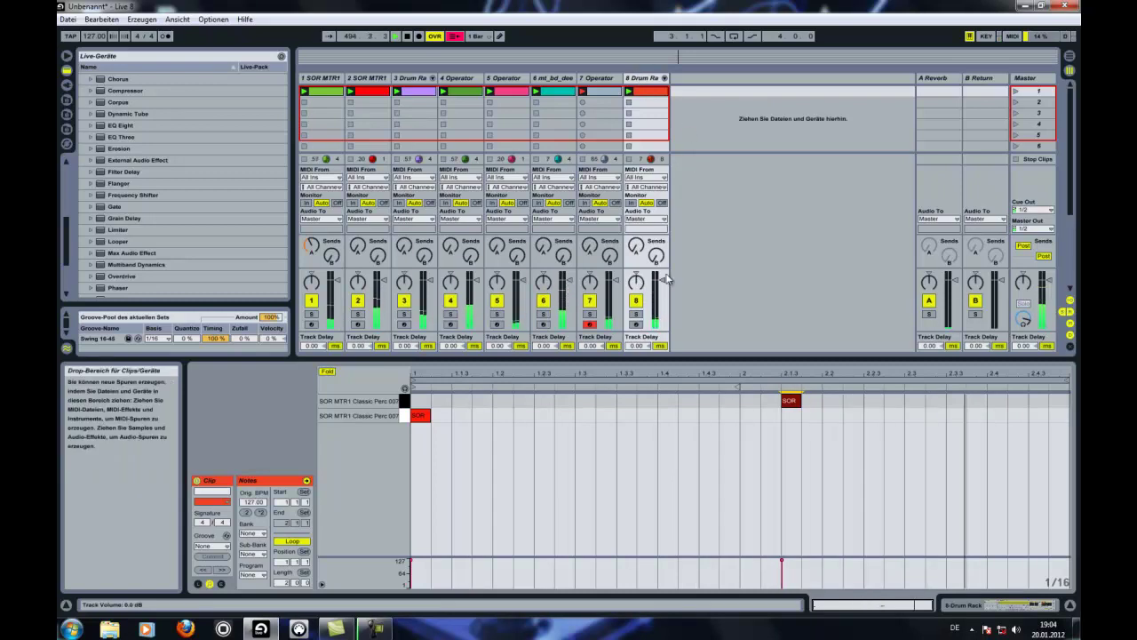
left_click_drag(660, 282, 662, 286)
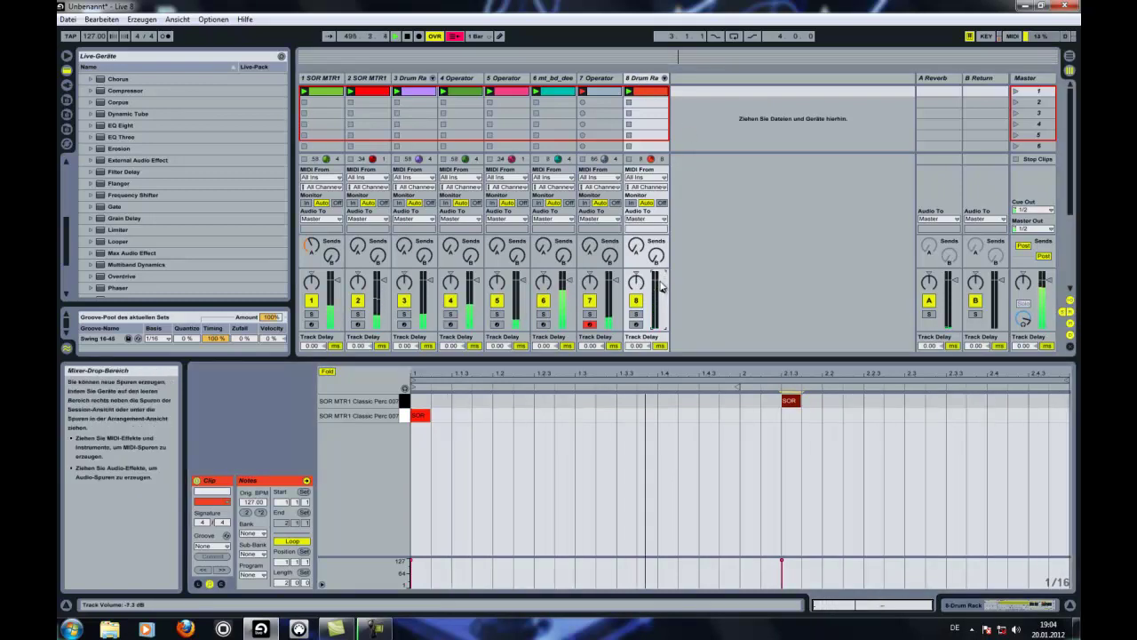
scroll(213, 160, "up", 6)
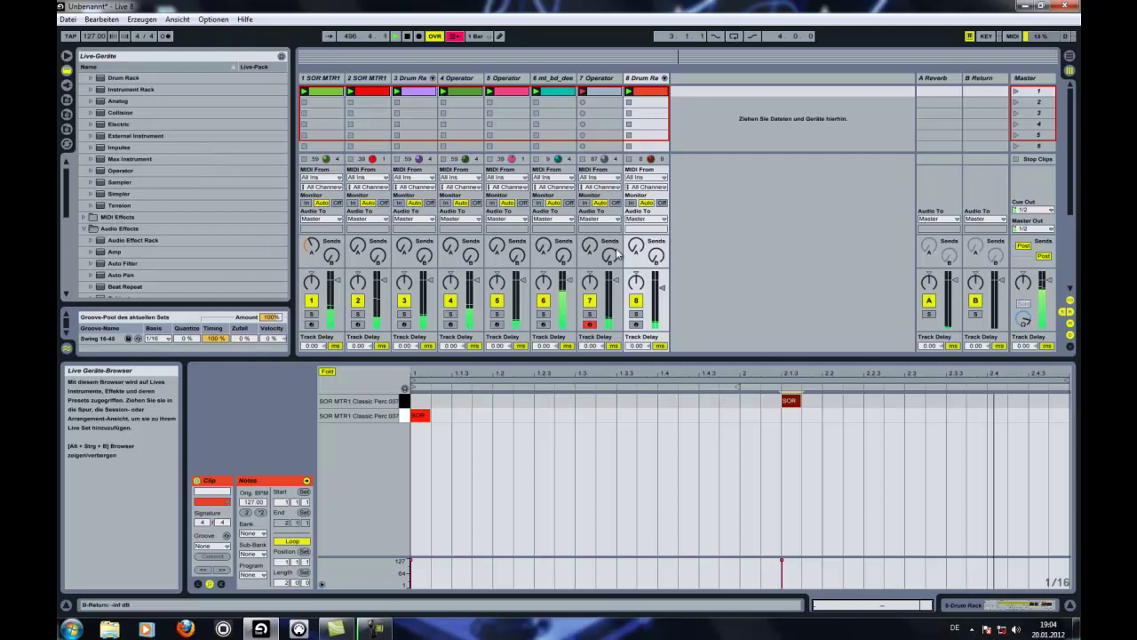
left_click_drag(661, 289, 661, 283)
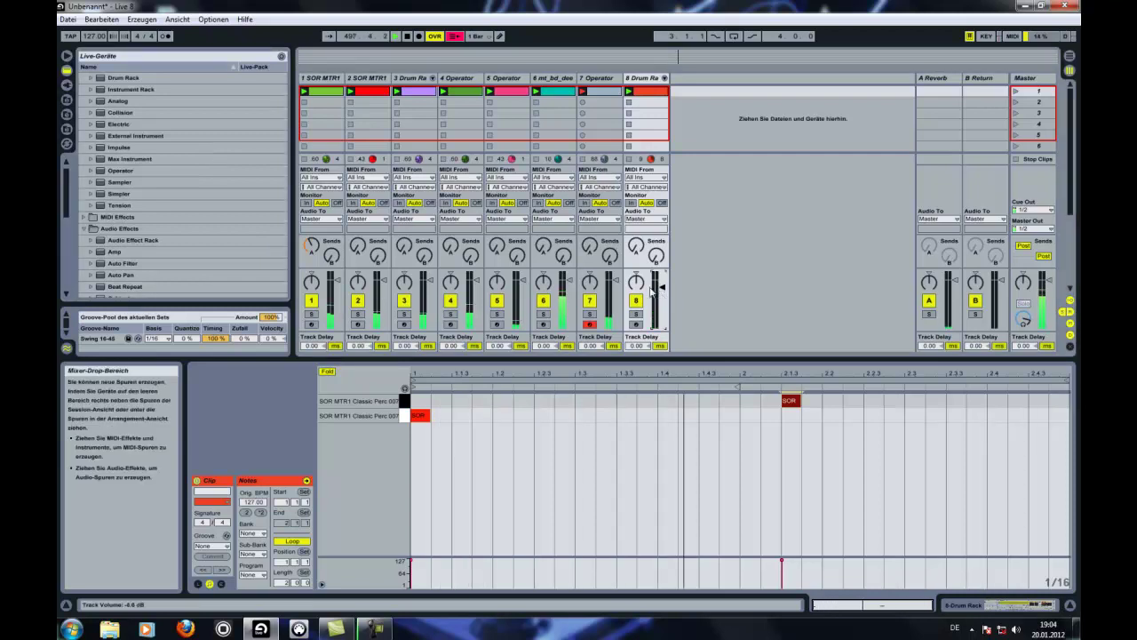
Add an Operator on a new ninth track and create an empty MIDI clip in its first slot.
scroll(197, 179, "up", 1)
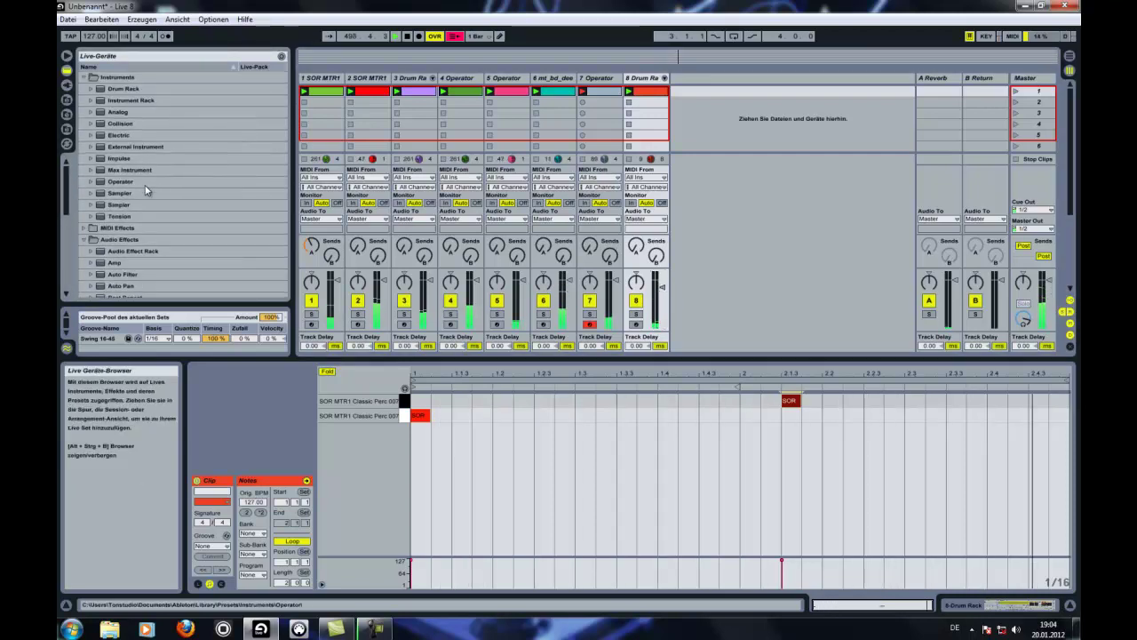
left_click_drag(124, 183, 700, 80)
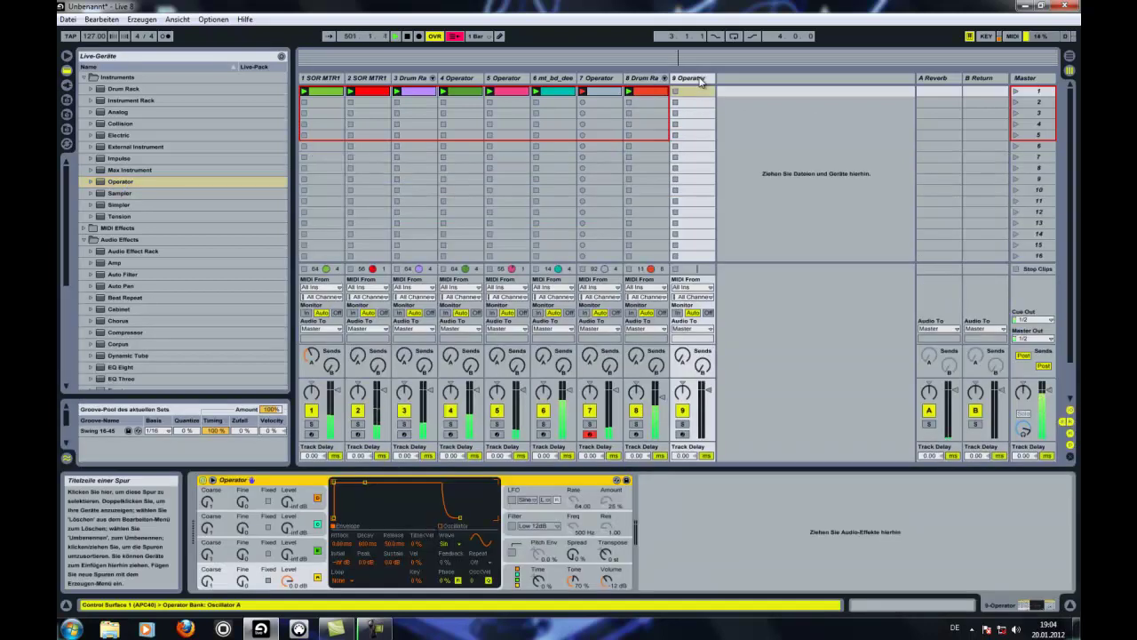
double_click(695, 91)
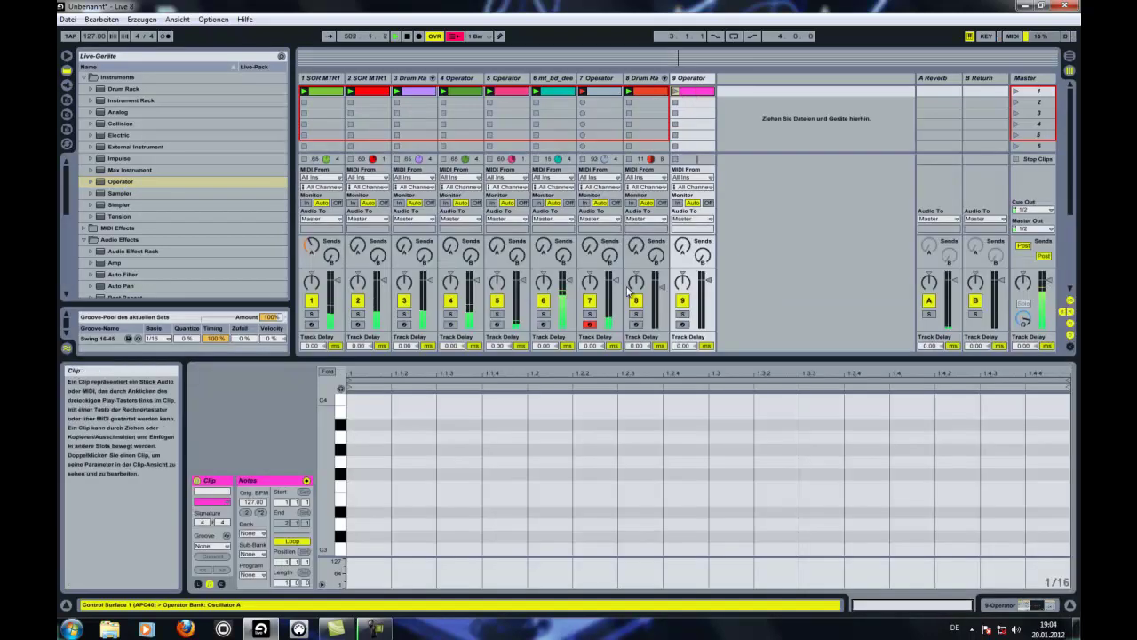
Enter a 1/16 chord of G3, A#3 and D4 at the start of the ninth track's clip and launch it.
double_click(360, 463)
double_click(364, 424)
scroll(380, 405, "up", 1)
double_click(373, 402)
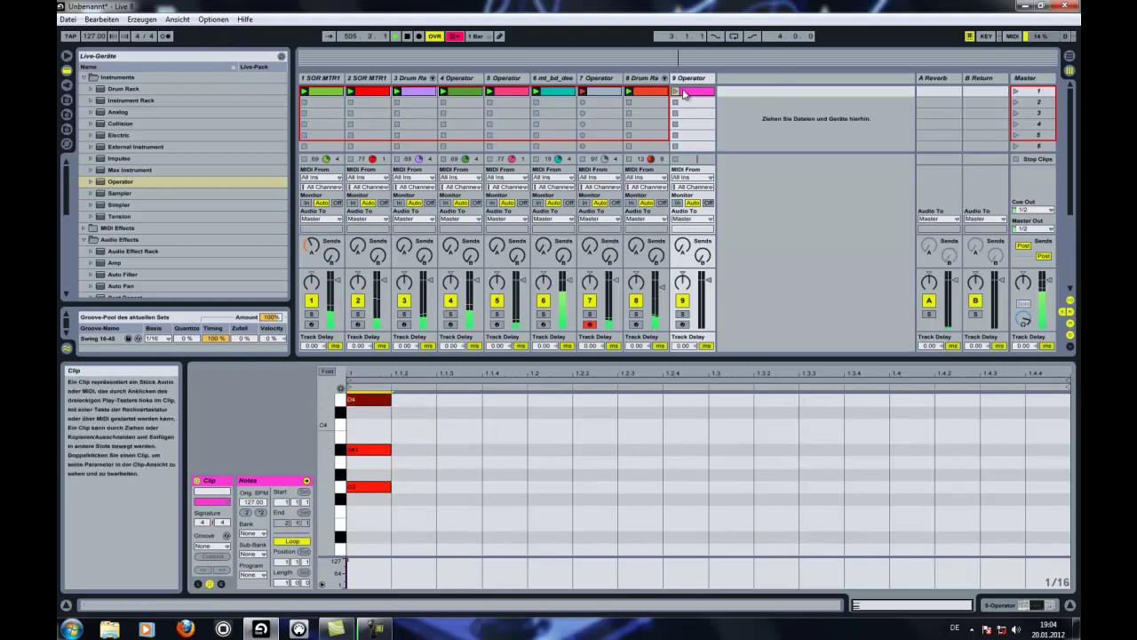
left_click(680, 94)
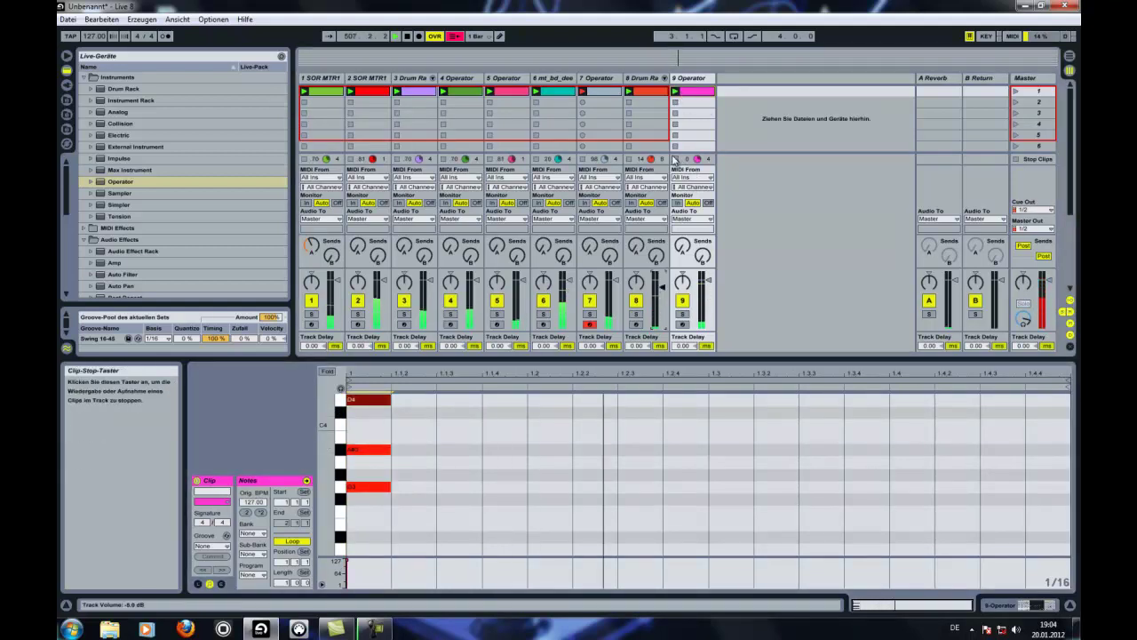
Repeat the chord on every 1/16 of the ninth track's one-bar clip and shorten all its notes together.
left_click_drag(412, 494, 357, 385)
key("ctrl+d")
key("ctrl+d")
key("ctrl+d")
key("ctrl+d")
key("ctrl+d")
key("ctrl+d")
key("ctrl+d")
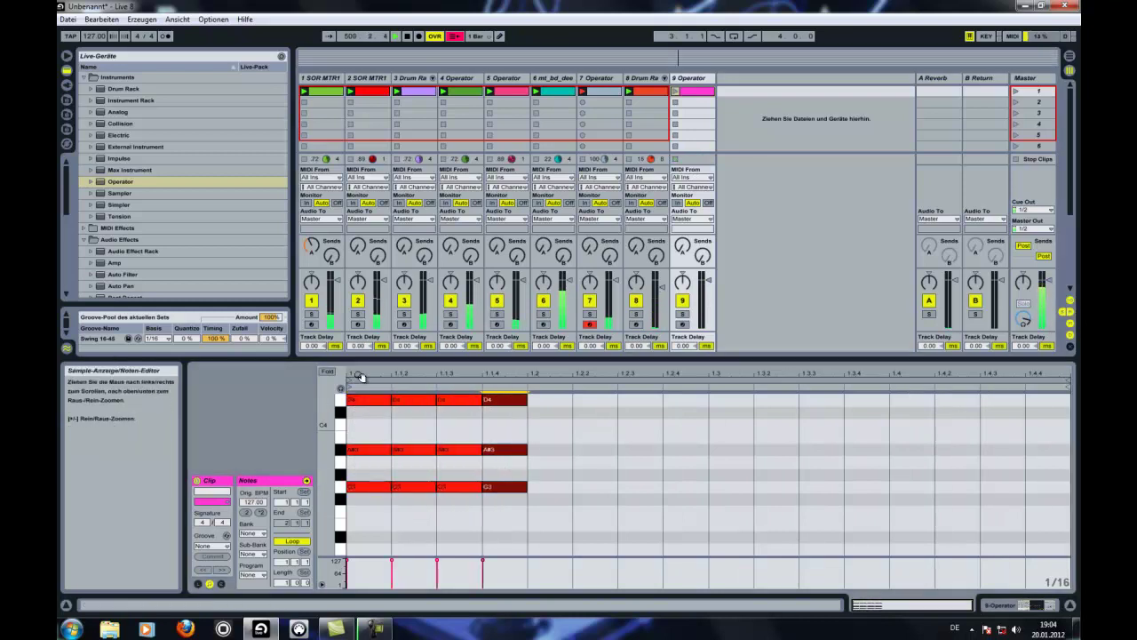
key("ctrl+d")
key("ctrl+d")
key("ctrl+d")
key("ctrl+d")
key("ctrl+d")
key("ctrl+d")
key("ctrl+d")
key("ctrl+d")
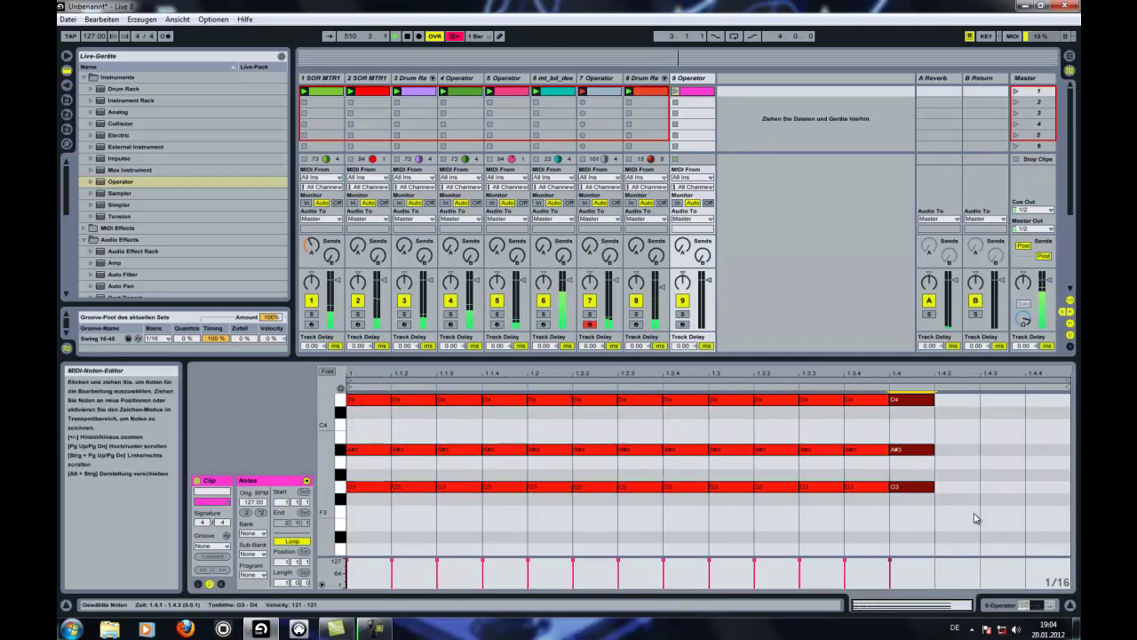
left_click_drag(1028, 512, 355, 399)
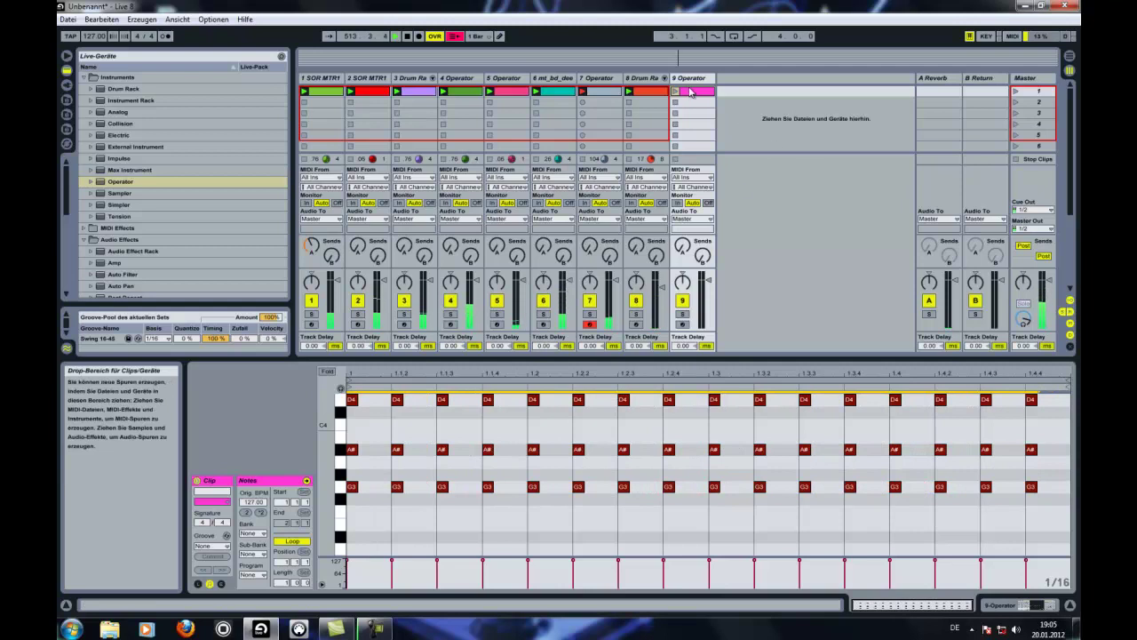
Stop the kick clip on the sixth track, launch the ninth track's chord clip and show its Operator.
left_click(537, 104)
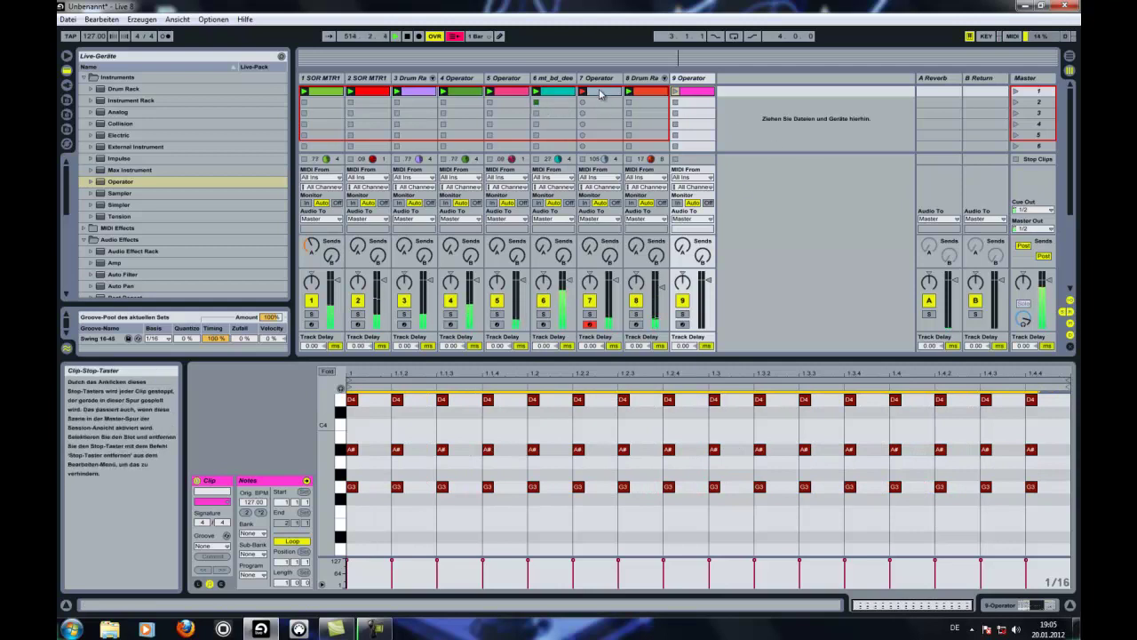
left_click(677, 91)
left_click(686, 80)
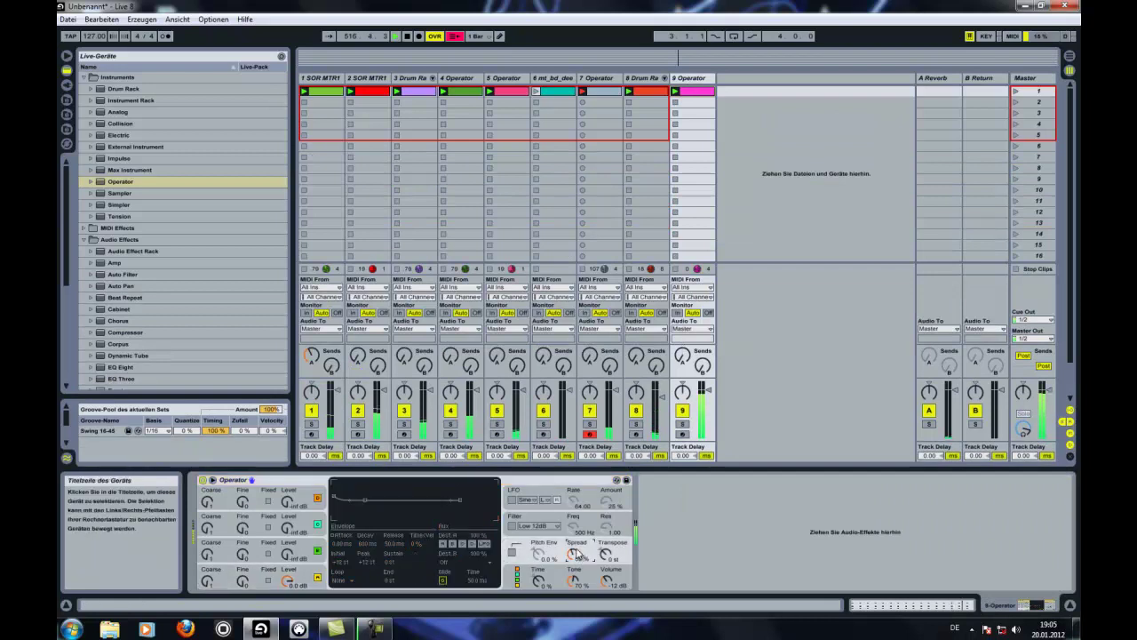
Set the Operator's Spread to 100 % and Volume to -17 dB, and shape oscillator A's envelope with a slow attack and -inf dB sustain.
left_click(609, 583)
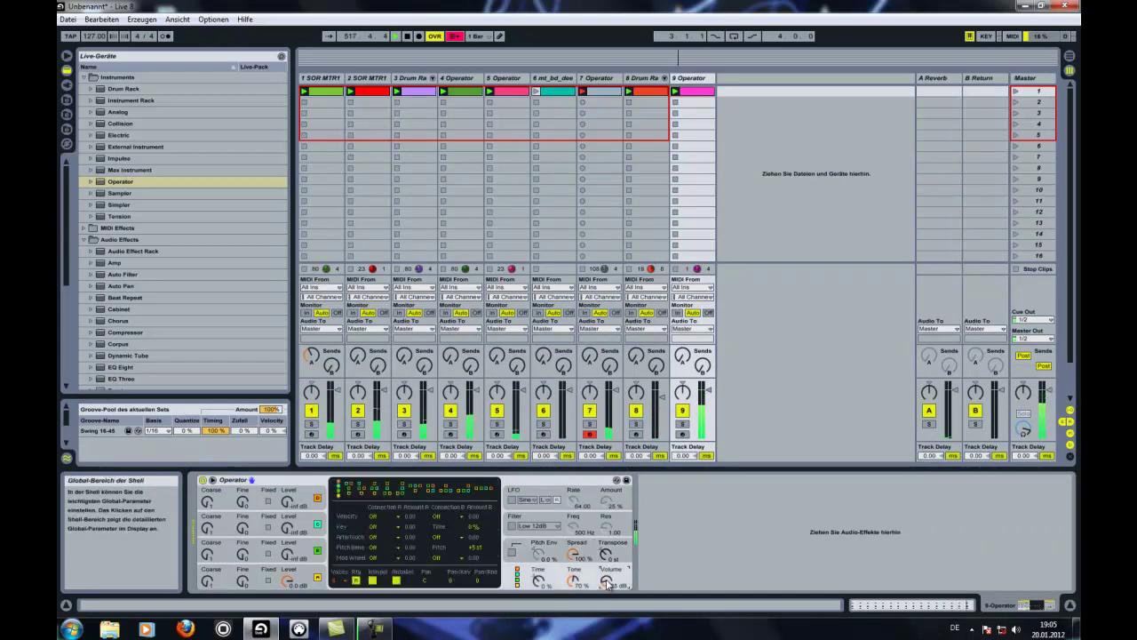
left_click(299, 573)
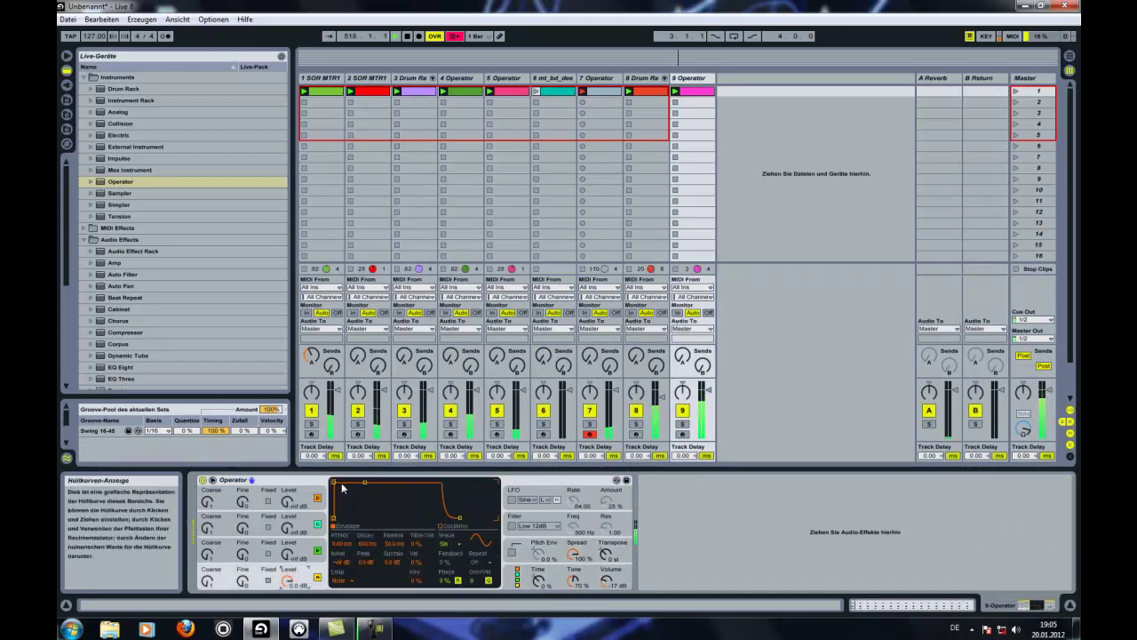
left_click_drag(334, 483, 371, 485)
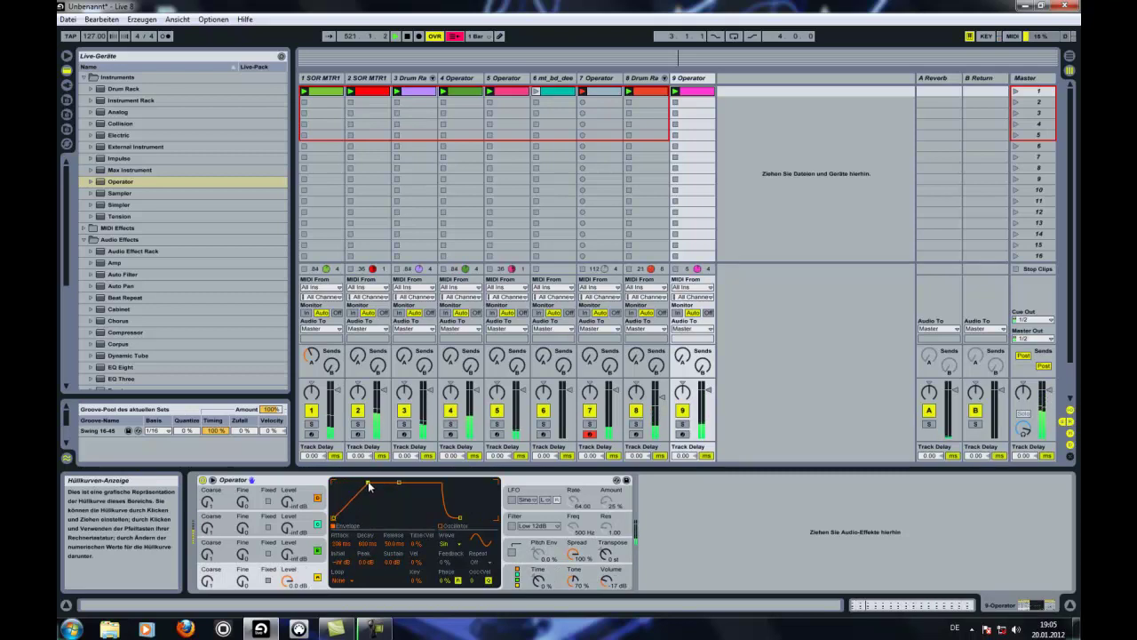
left_click_drag(367, 486, 412, 517)
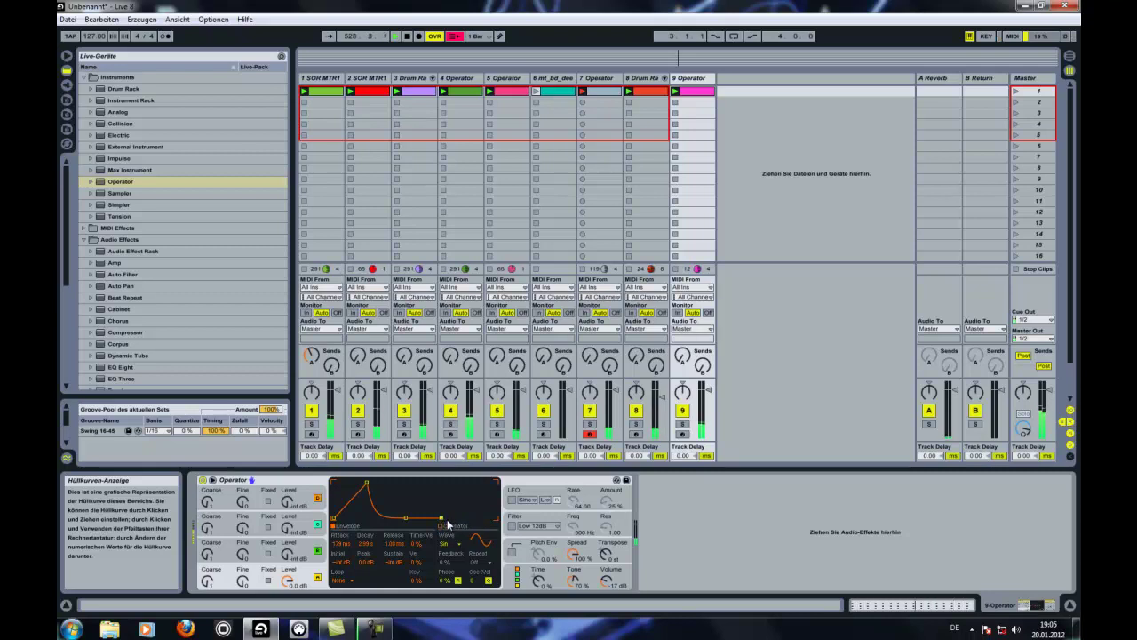
Enable the Operator's pitch envelope, raise its peak to +48 st and set its amount to -46 %, keeping Time at 0 %.
left_click(540, 555)
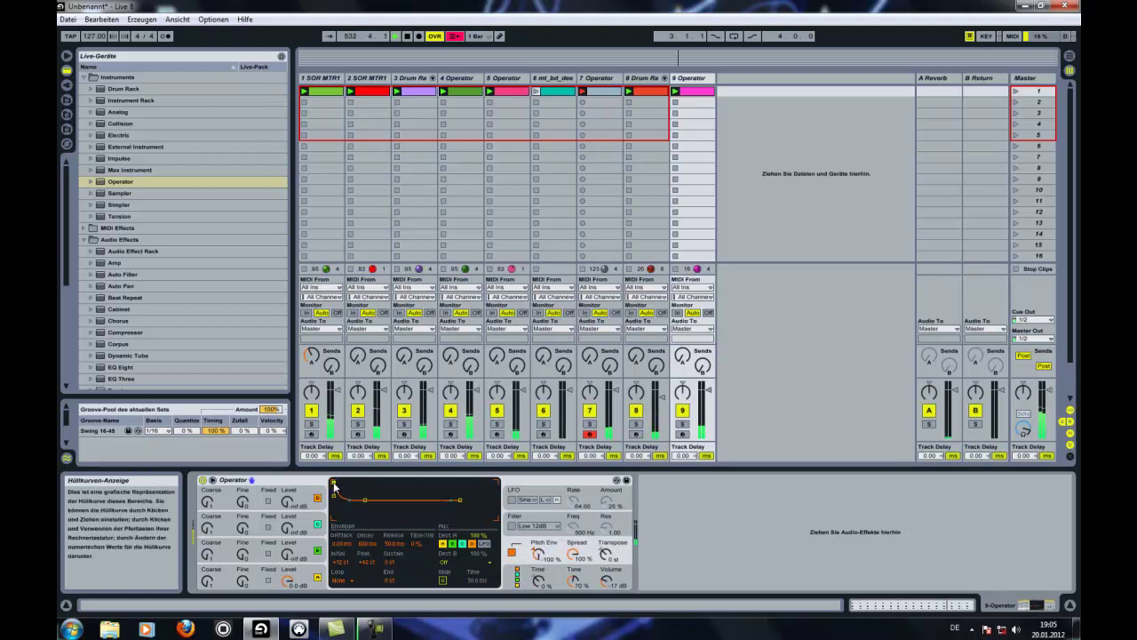
left_click(539, 579)
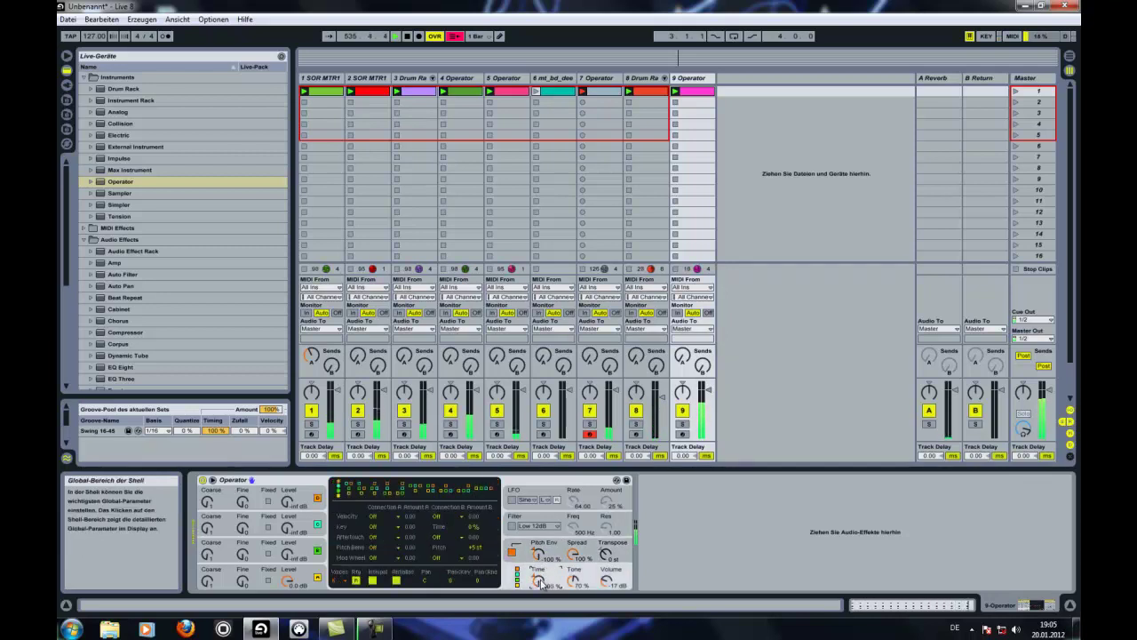
left_click_drag(537, 553, 539, 556)
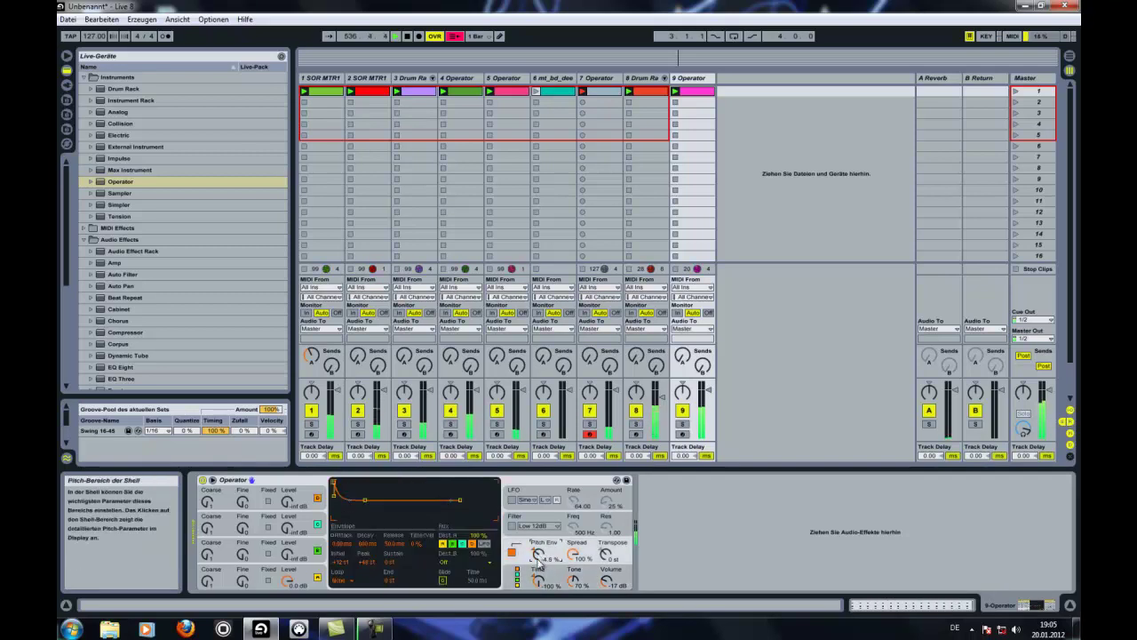
left_click(539, 581)
left_click_drag(537, 554, 537, 558)
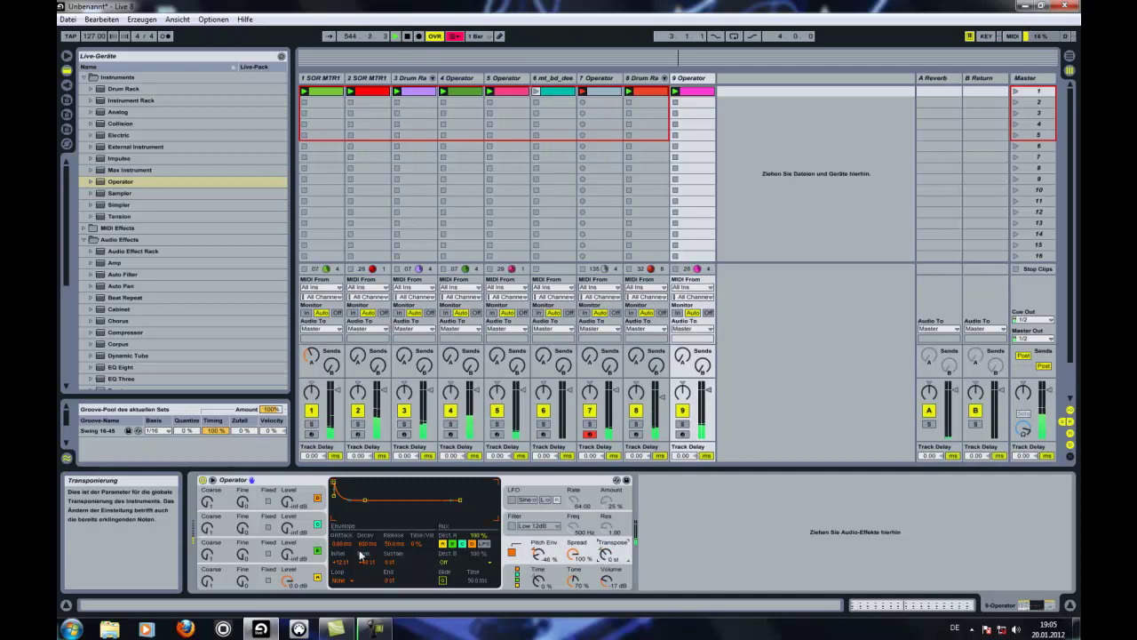
Set oscillator B to the Saw D wave at -29 dB and raise oscillator C's level to -9.7 dB.
left_click(285, 554)
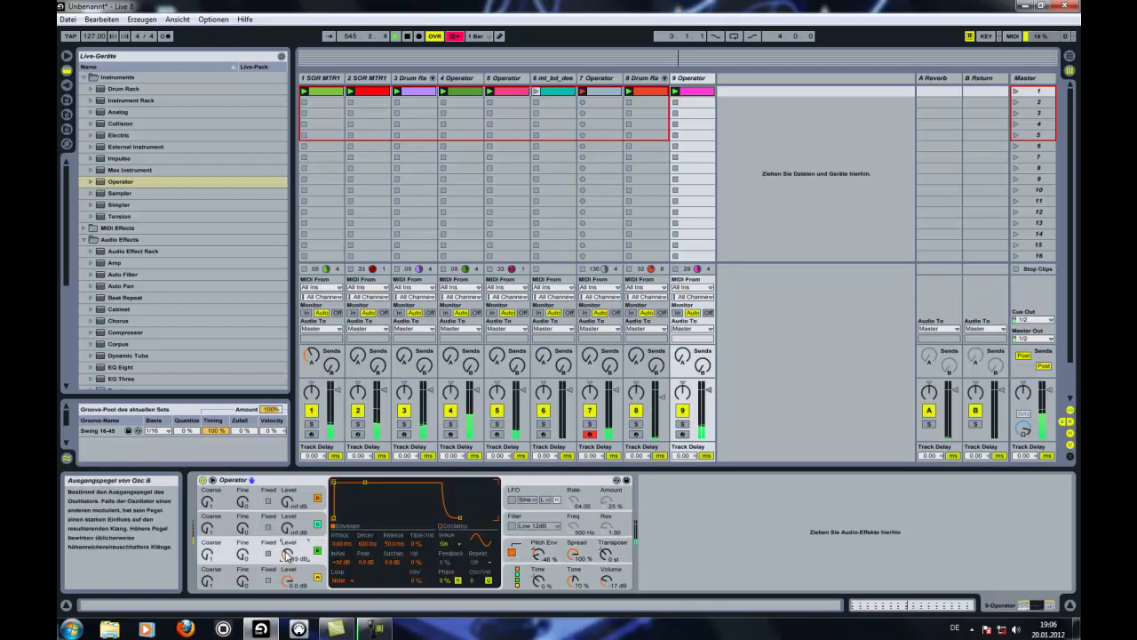
left_click(446, 544)
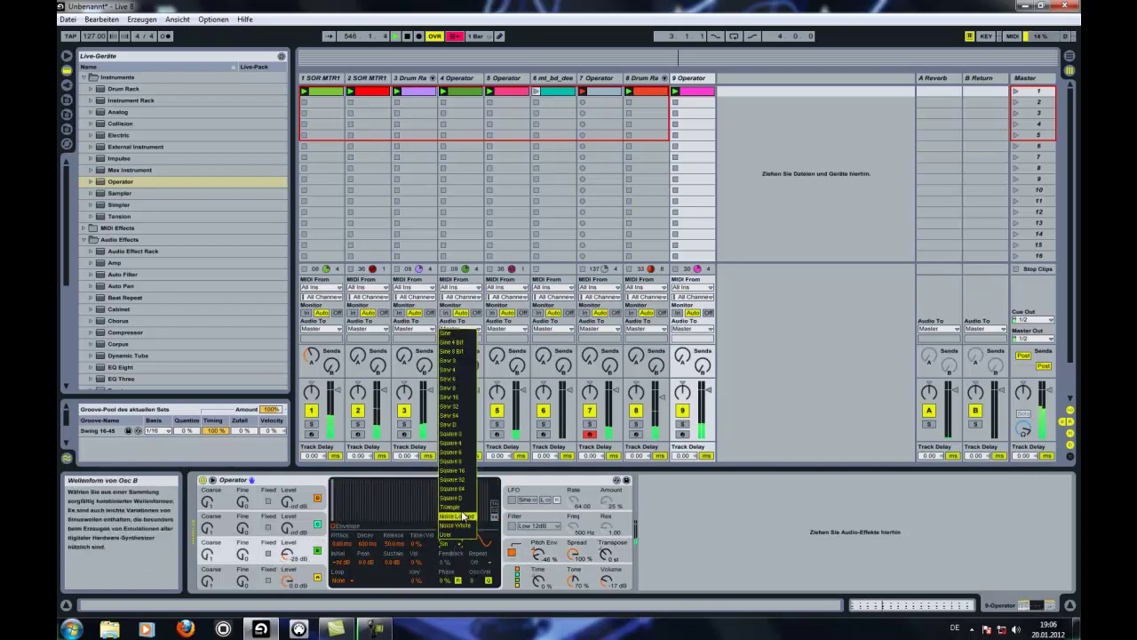
left_click(456, 430)
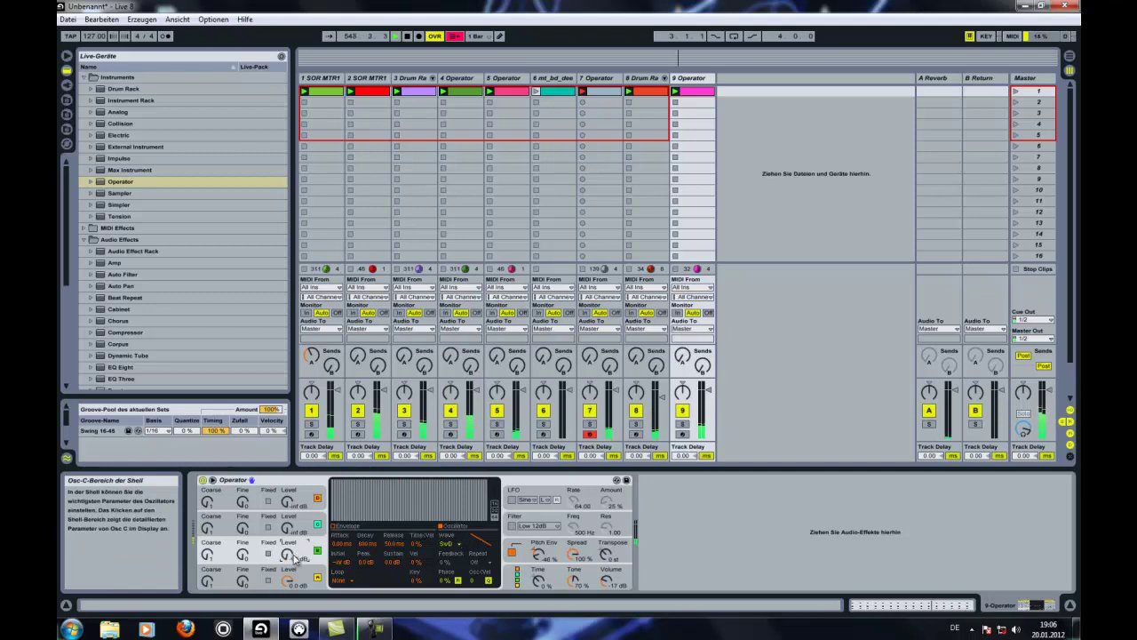
left_click_drag(288, 530, 289, 519)
left_click_drag(287, 558, 286, 558)
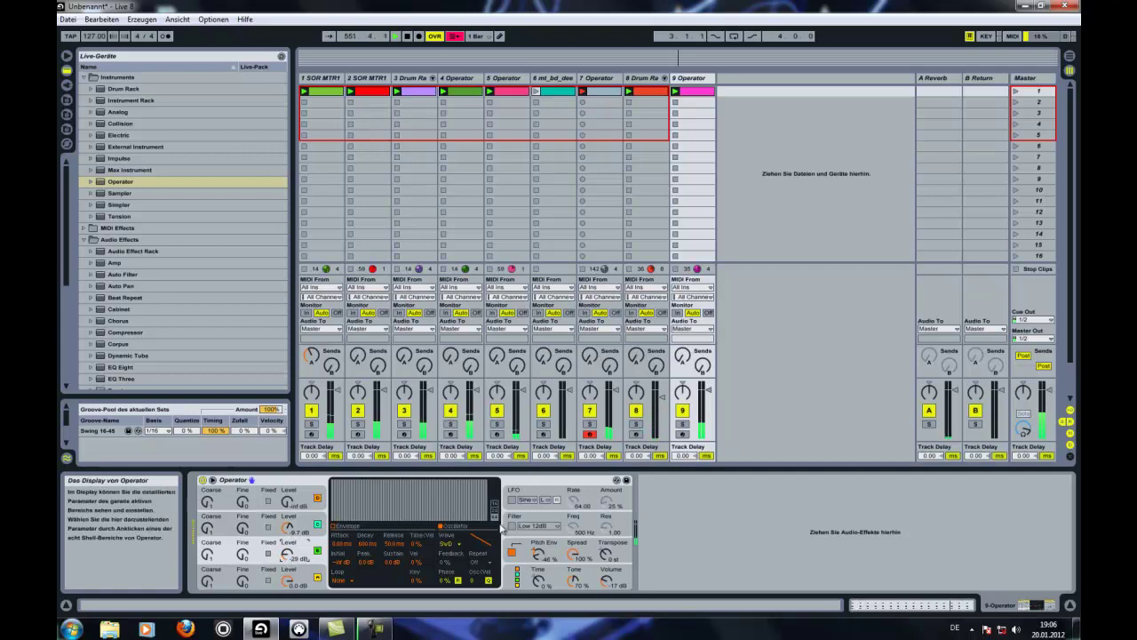
Launch the sixth track's kick clip and add an EQ Eight to the eighth track with a cut of about 9.8 dB at 739 Hz.
left_click(537, 91)
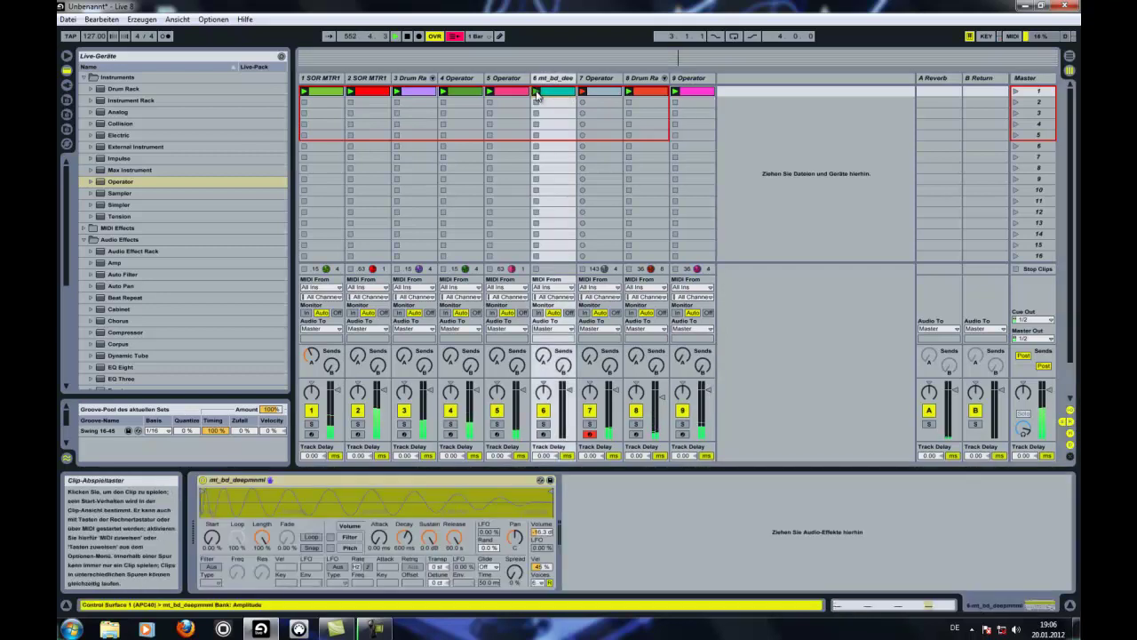
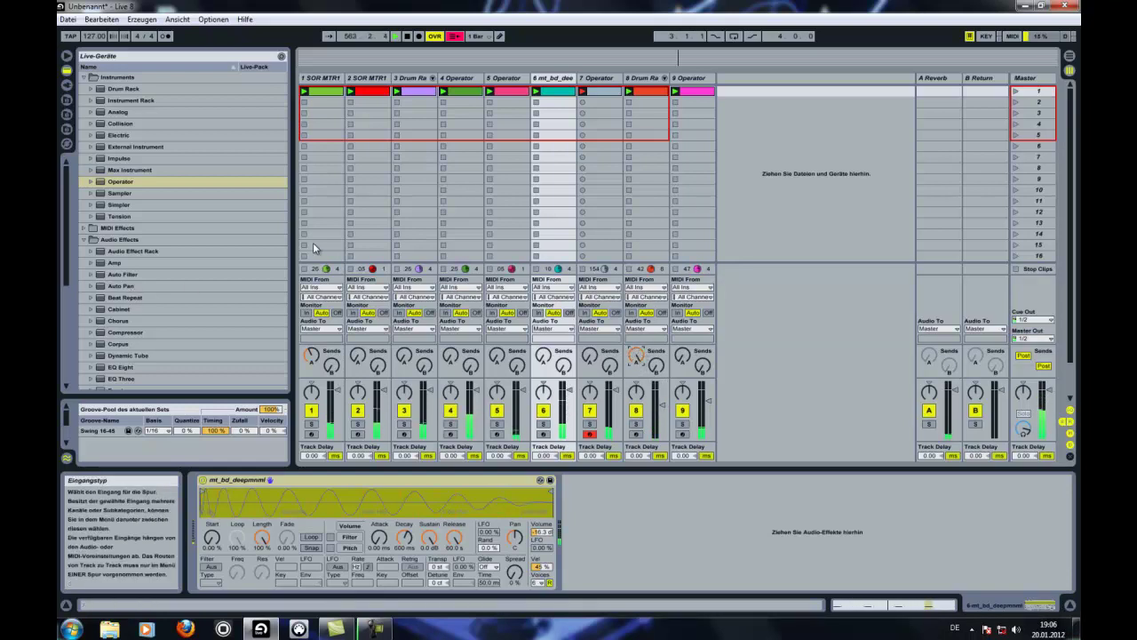
scroll(244, 250, "down", 3)
left_click_drag(127, 257, 652, 80)
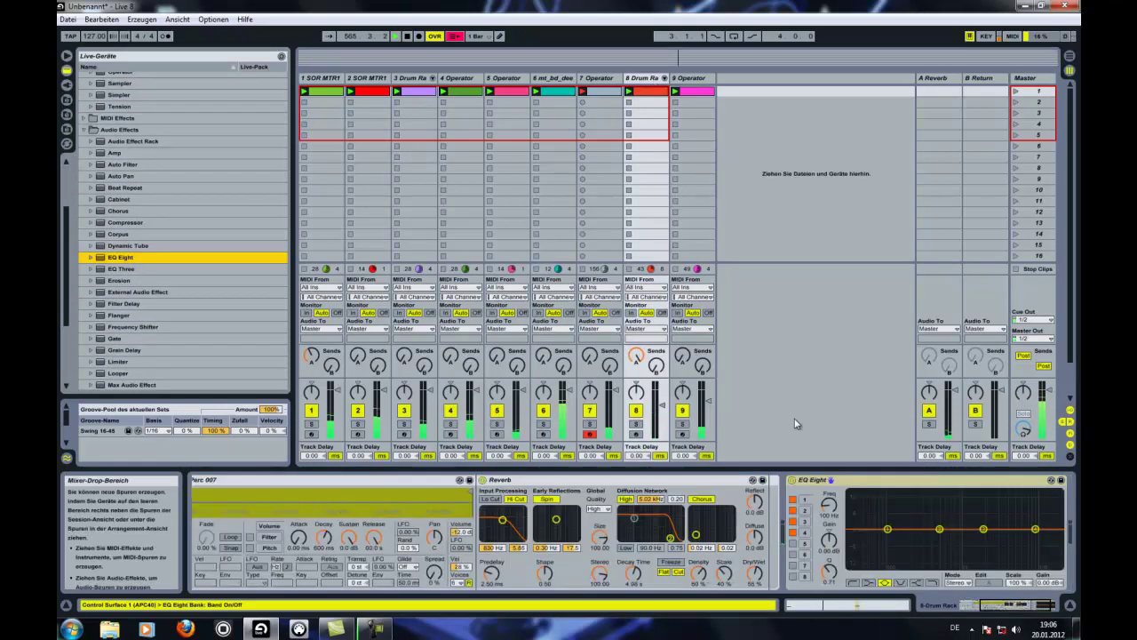
left_click_drag(939, 530, 953, 558)
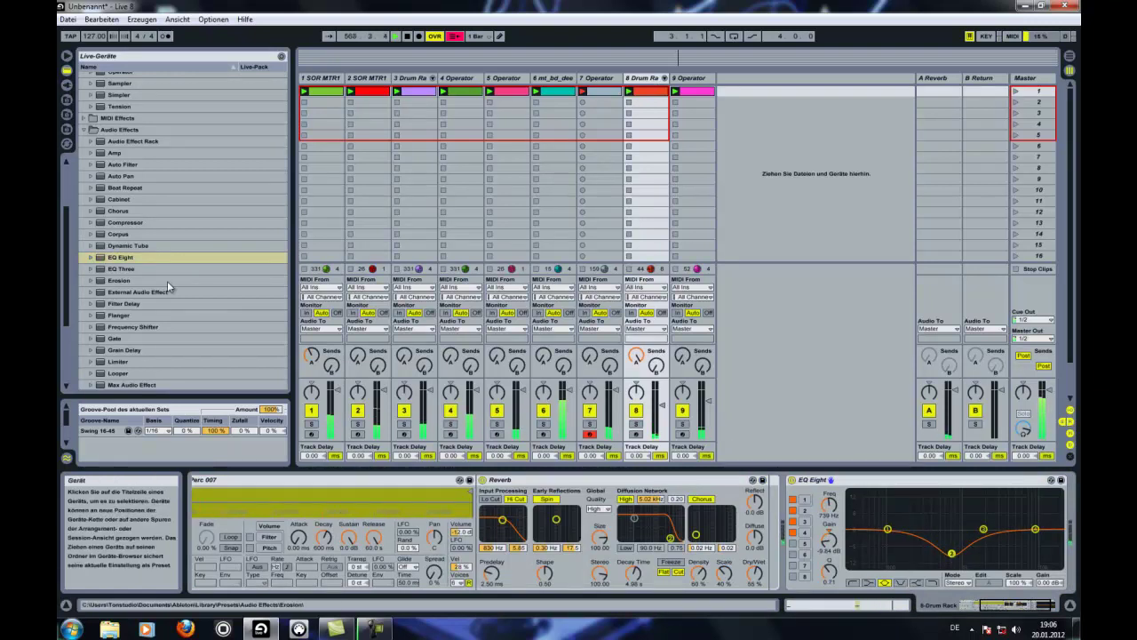
scroll(129, 203, "up", 5)
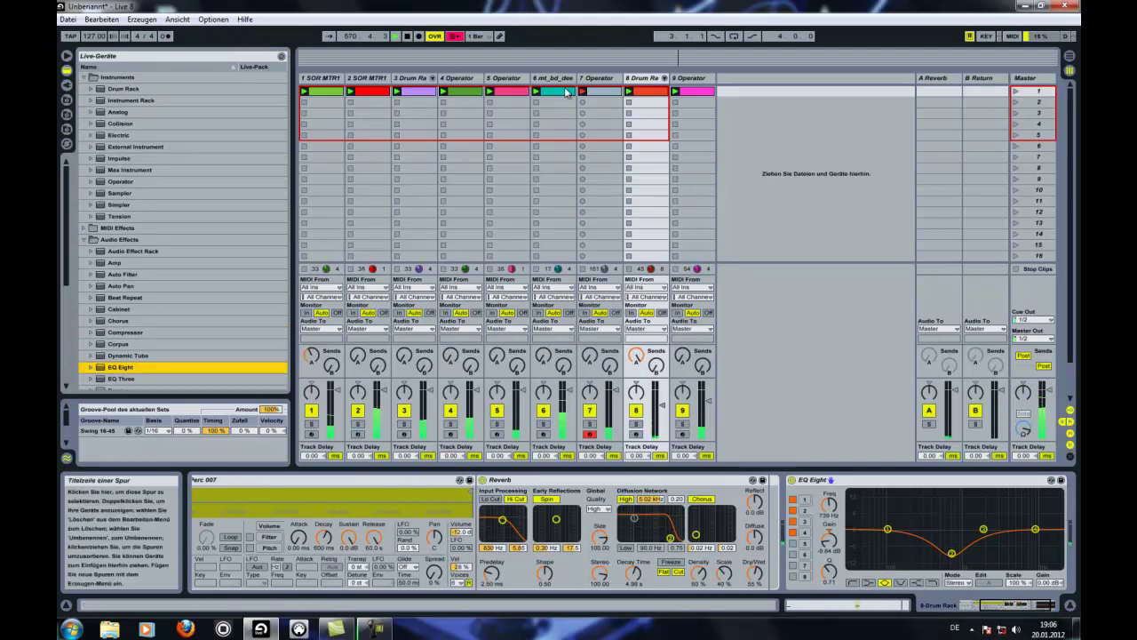
Add 1/8 B0 notes on every beat of the fourth track's clip, in the gaps between the A0 notes.
double_click(604, 93)
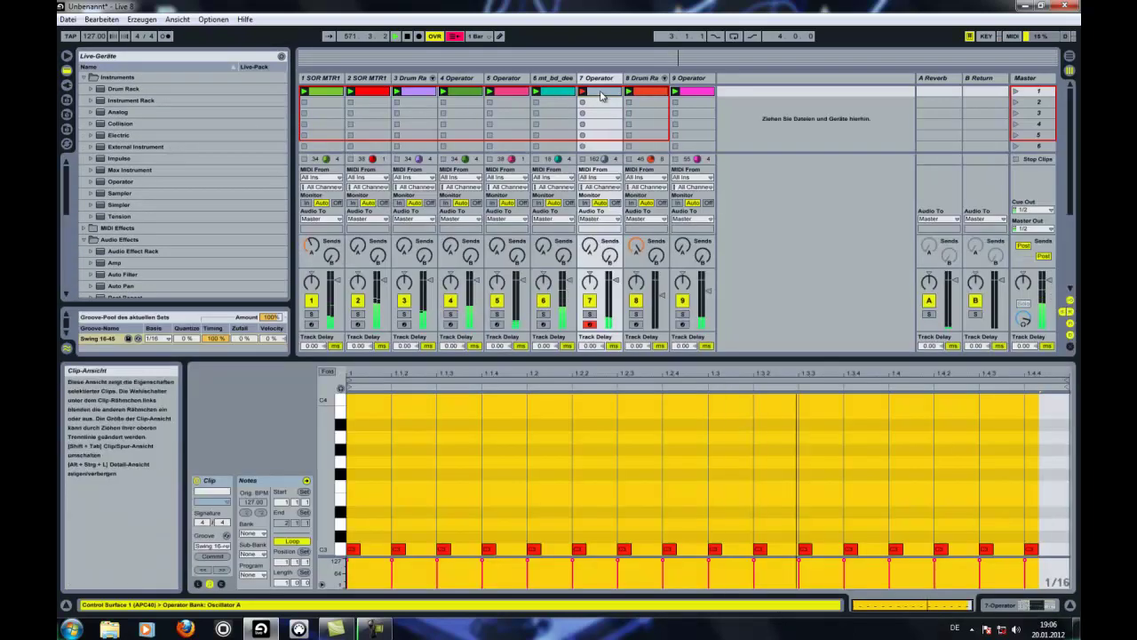
left_click(459, 90)
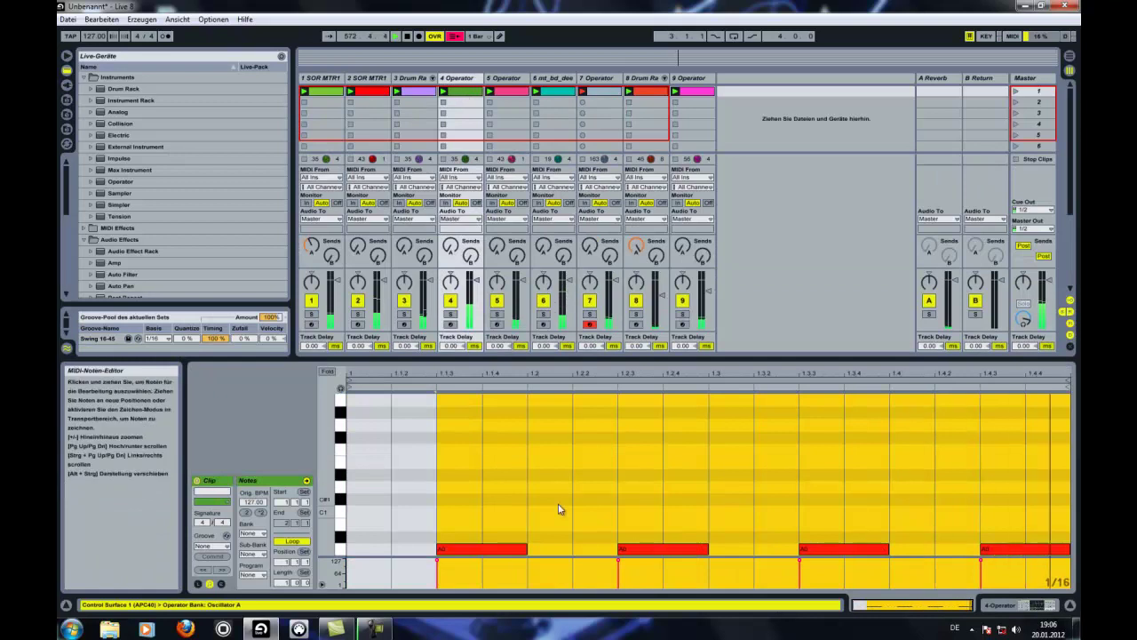
left_click(497, 484)
left_click_drag(486, 551, 404, 527)
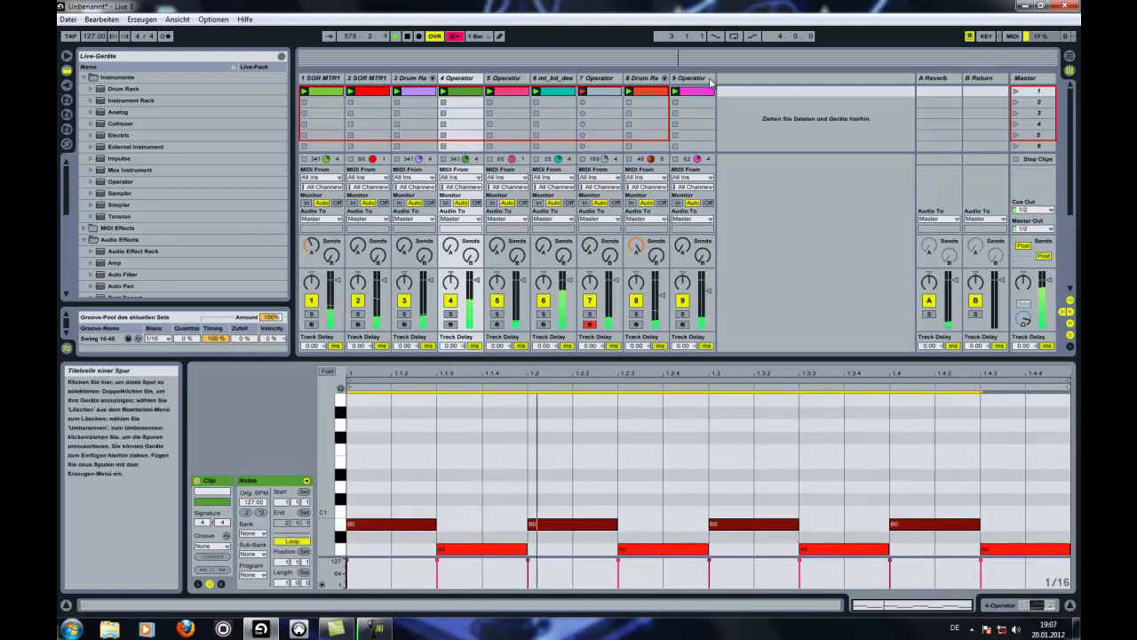
Add a Compressor after the Operator on the fourth track.
left_click(710, 79)
double_click(710, 79)
left_click(657, 80)
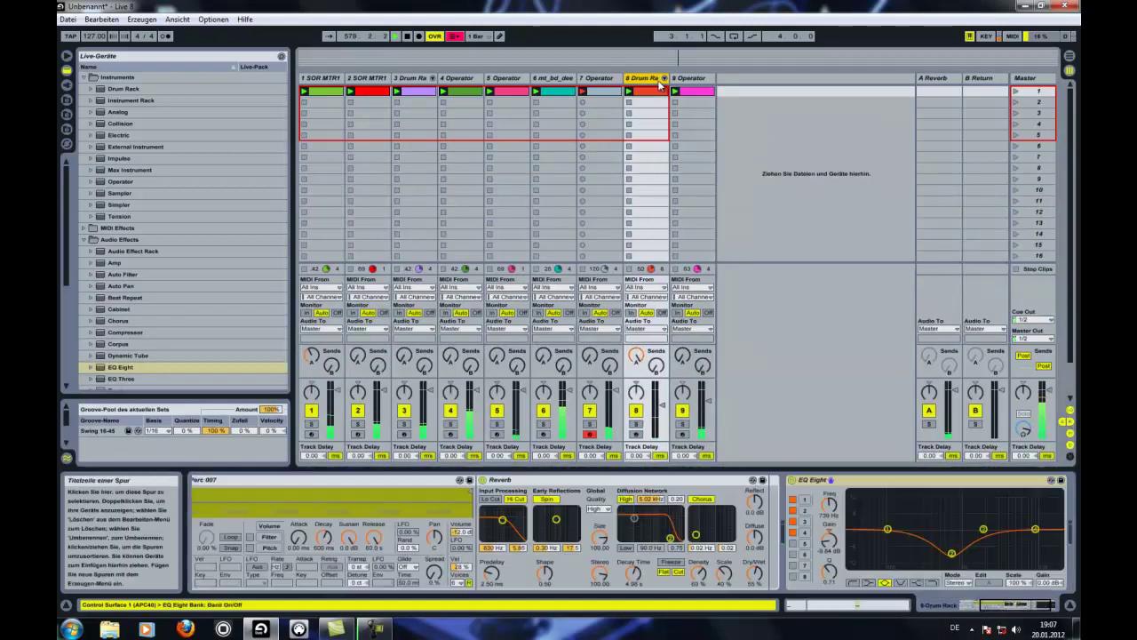
left_click(593, 81)
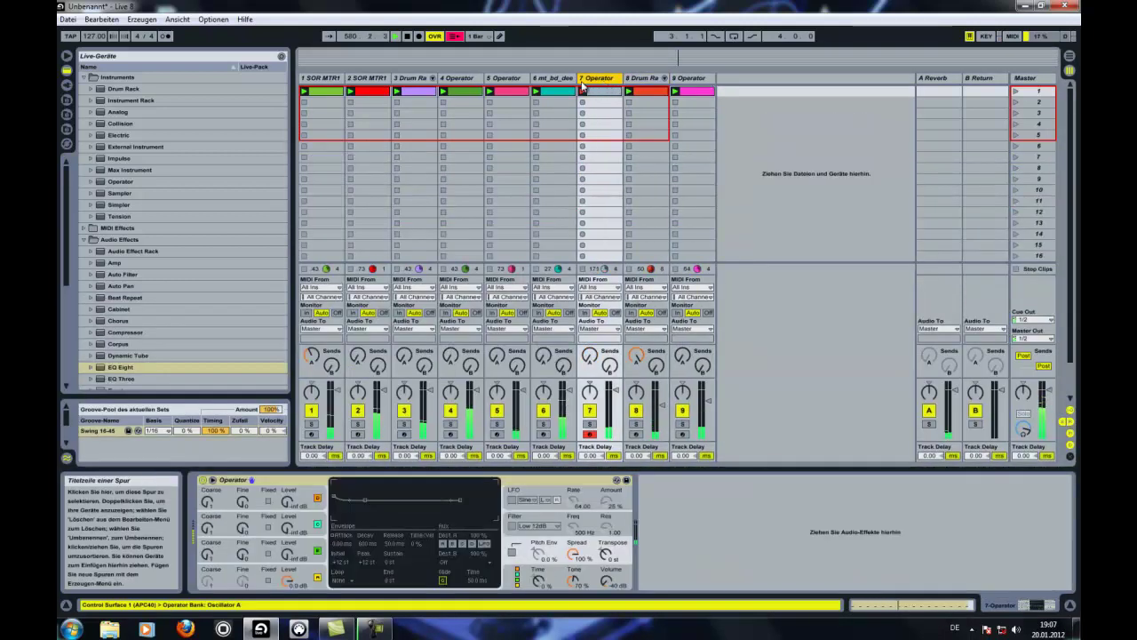
left_click(569, 80)
left_click(516, 82)
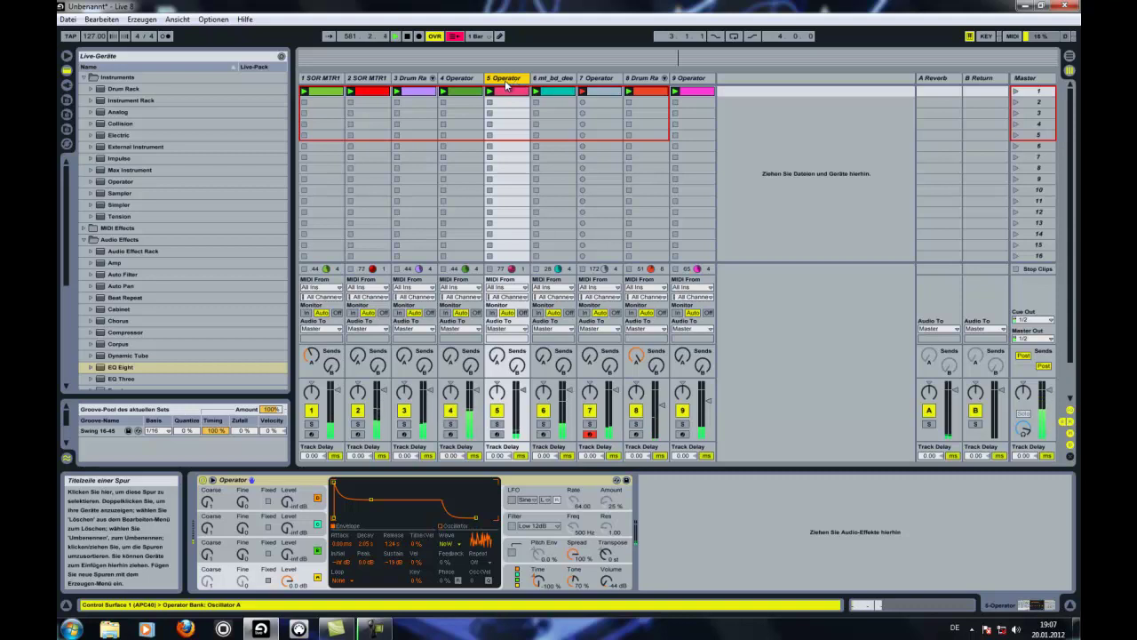
left_click(472, 81)
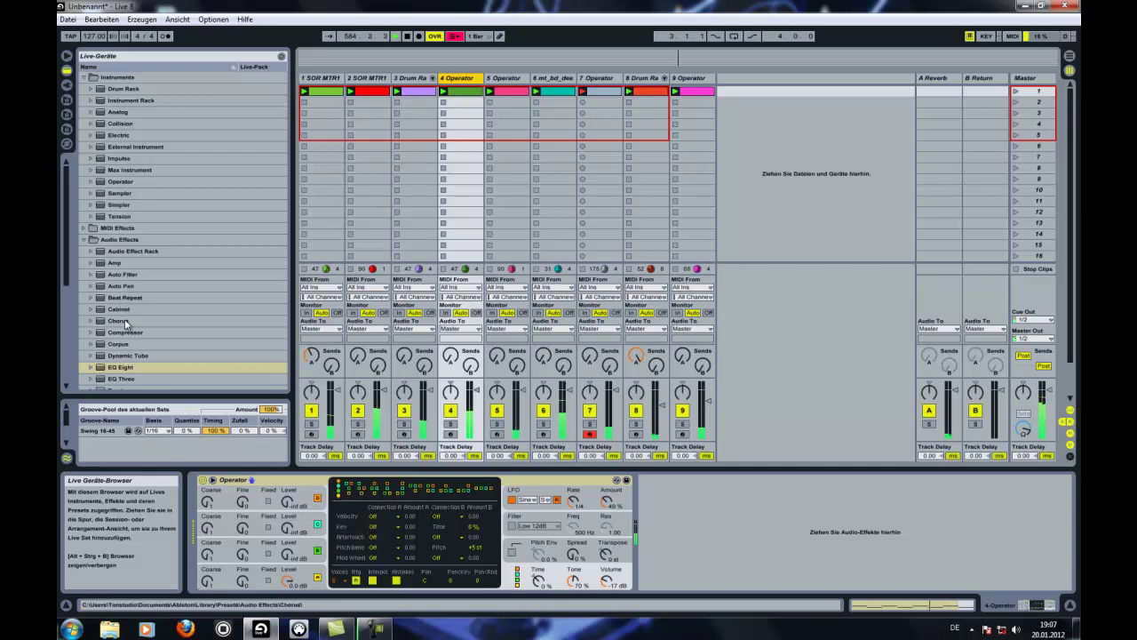
left_click_drag(122, 334, 468, 83)
left_click_drag(678, 414, 672, 498)
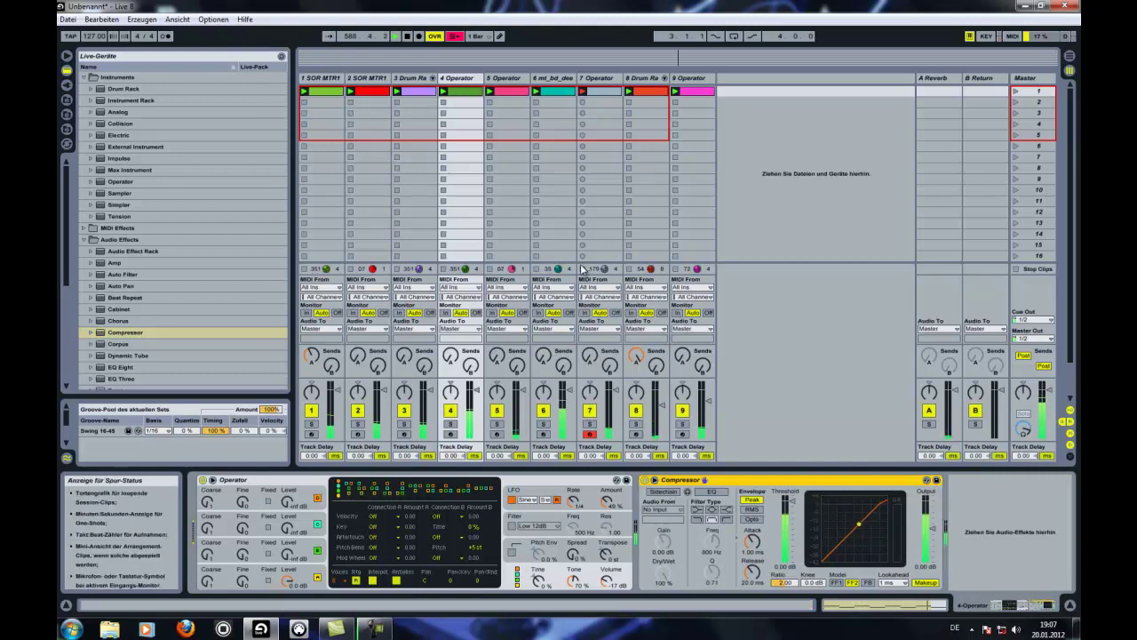
Sidechain the fourth track's Compressor to the sixth track's kick, with threshold about -39.8 dB, attack 0.01 ms and model FF1.
left_click(582, 268)
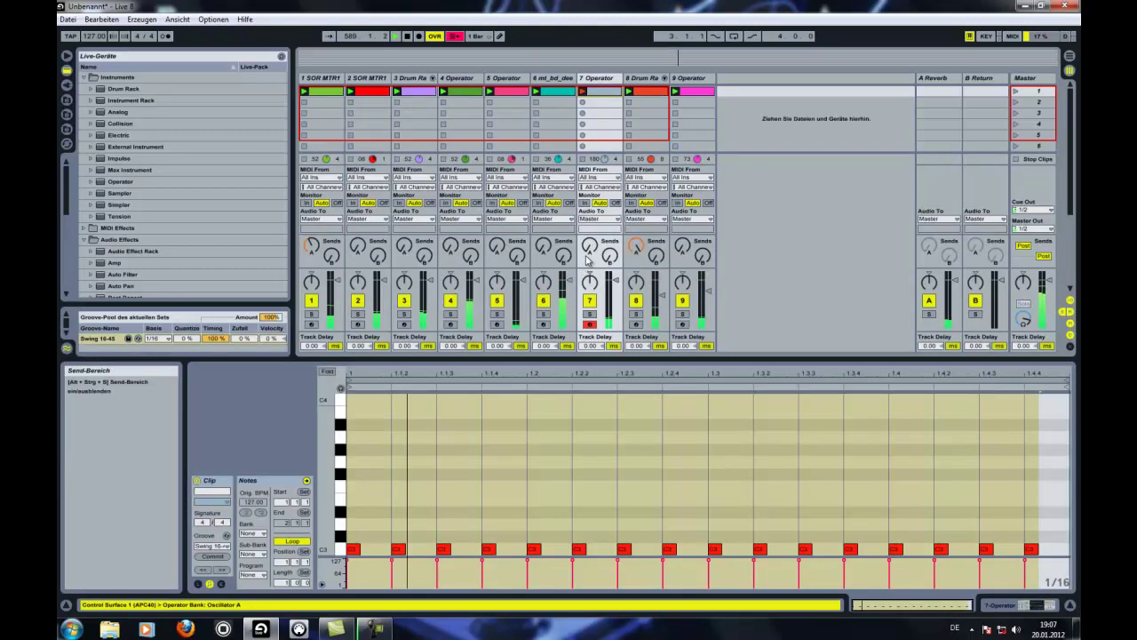
left_click(641, 93)
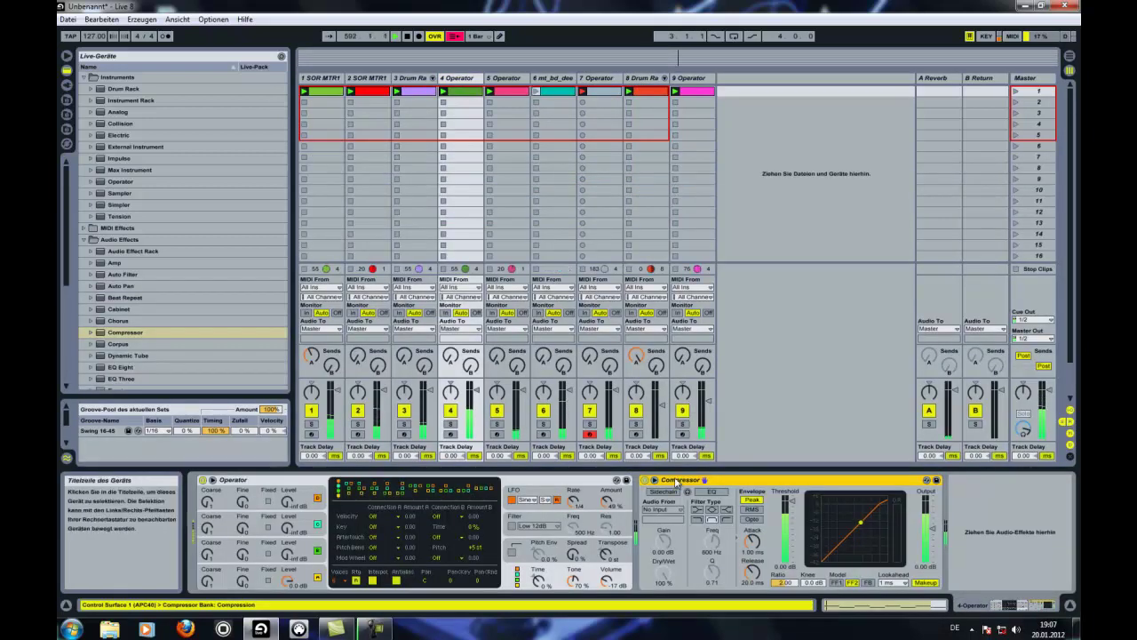
left_click(663, 509)
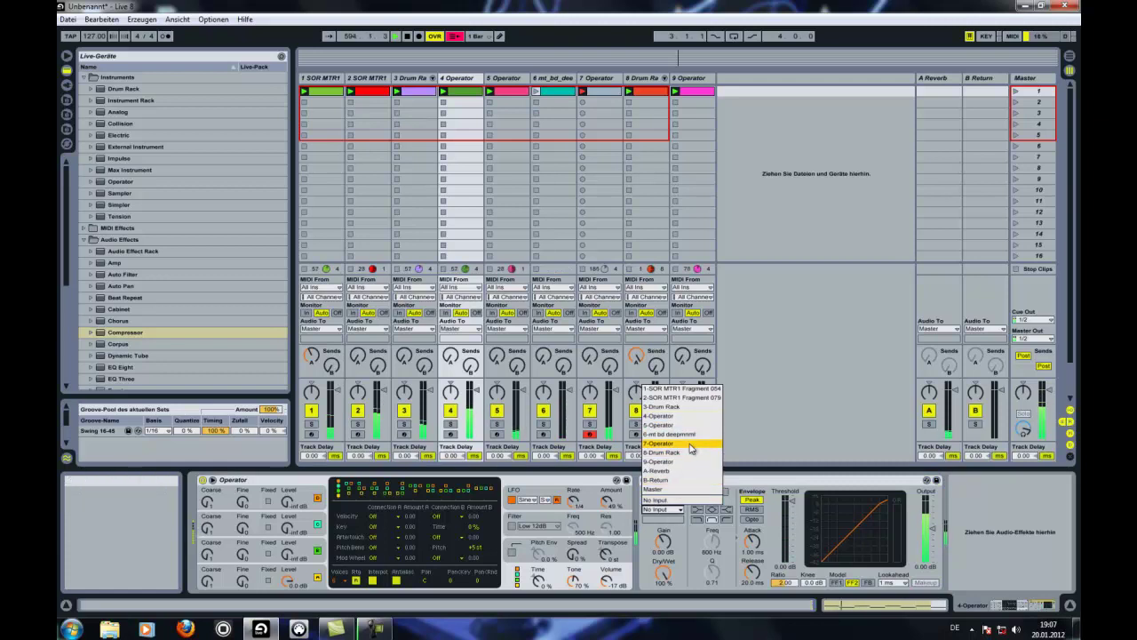
left_click(682, 434)
left_click_drag(787, 502, 792, 502)
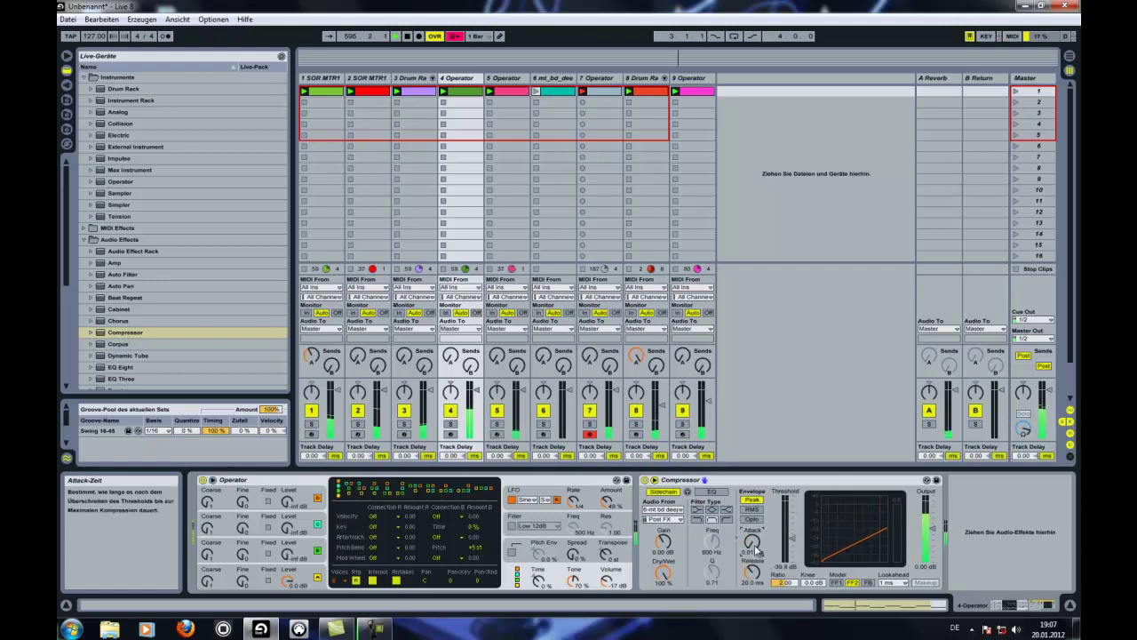
left_click(834, 582)
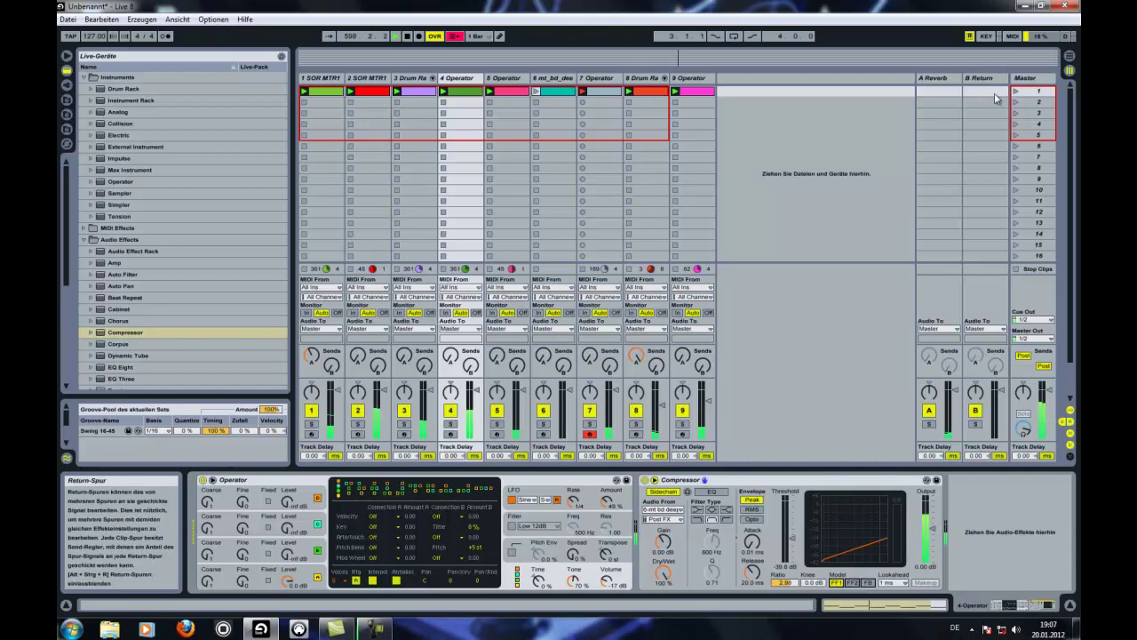
Launch the first scene and raise the threshold of the fourth track's Compressor to about -31.3 dB.
left_click(1017, 92)
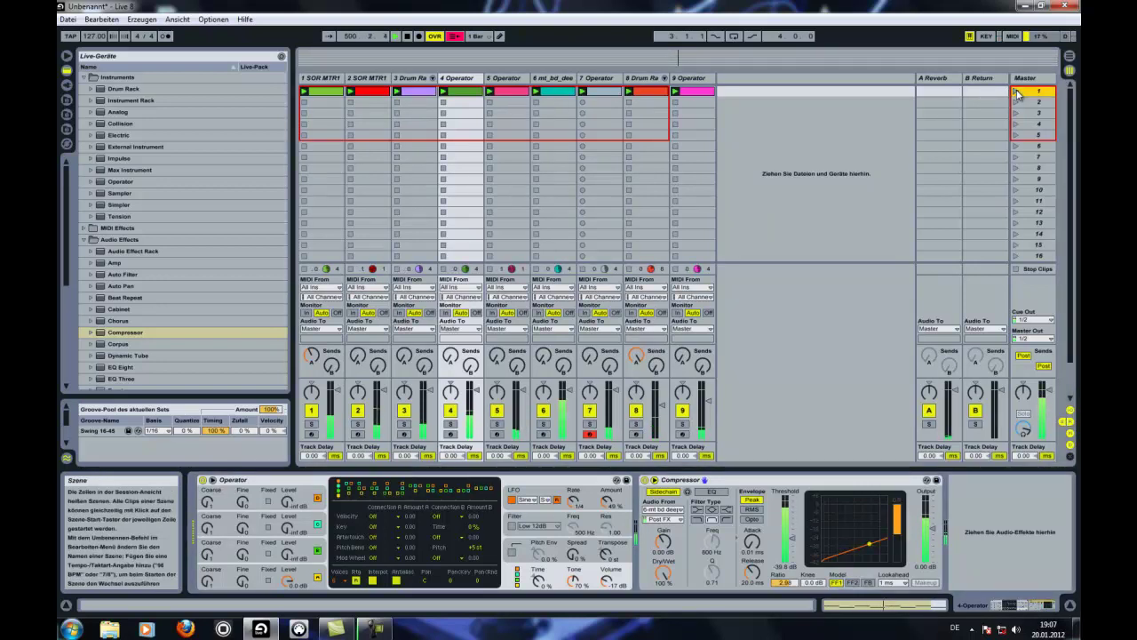
left_click_drag(792, 552, 791, 547)
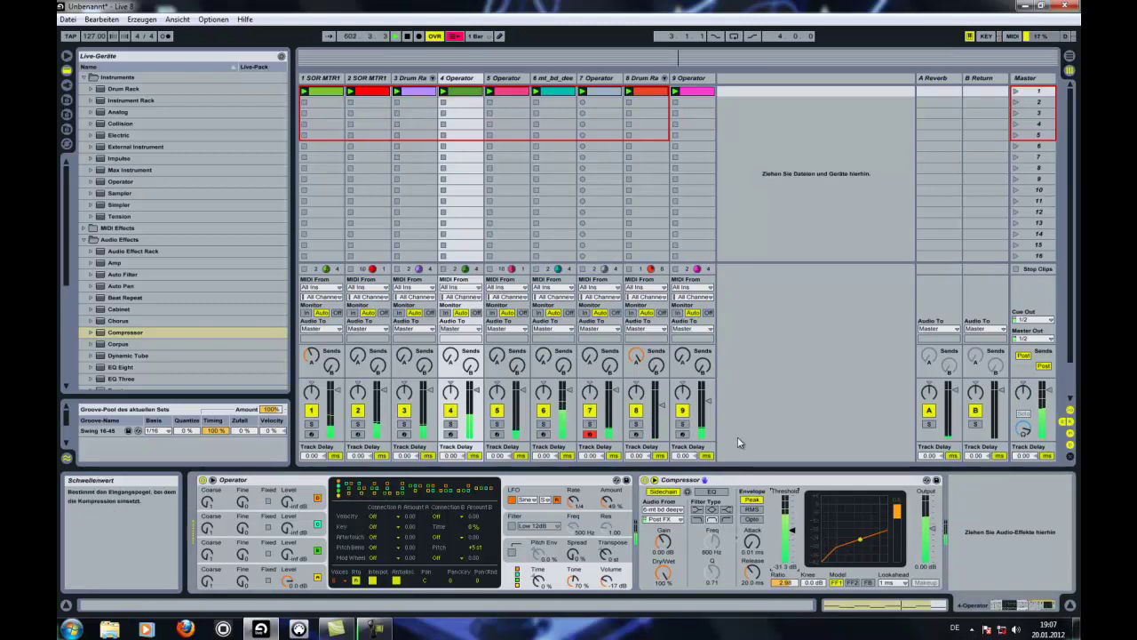
Lower the eighth track's volume to about -14 dB.
scroll(227, 296, "down", 1)
scroll(225, 293, "down", 2)
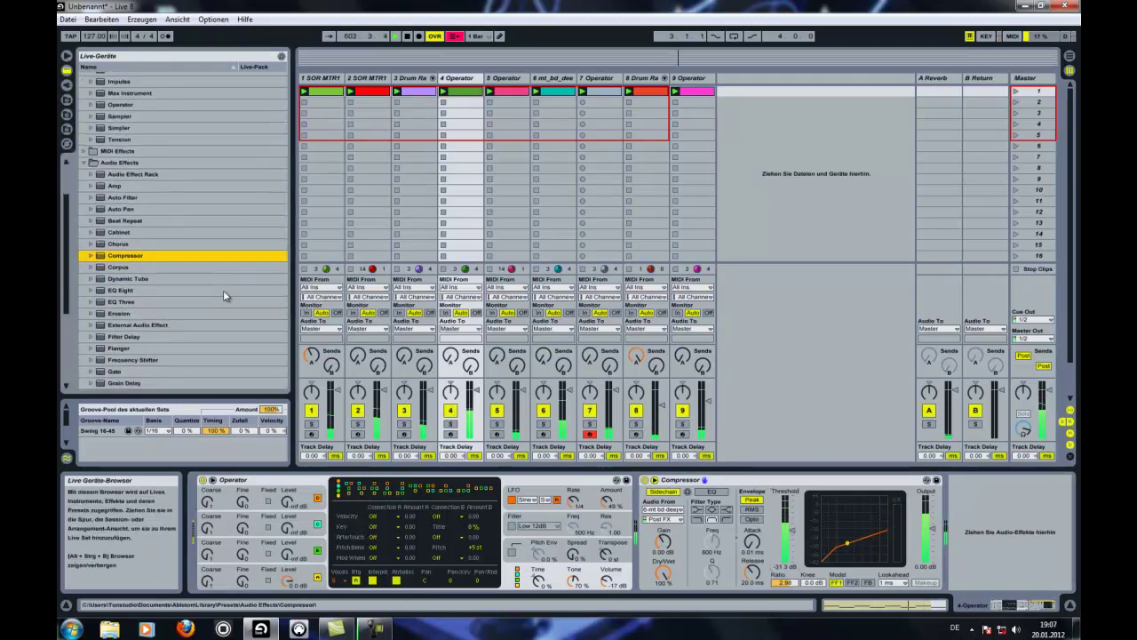
left_click_drag(662, 407, 664, 410)
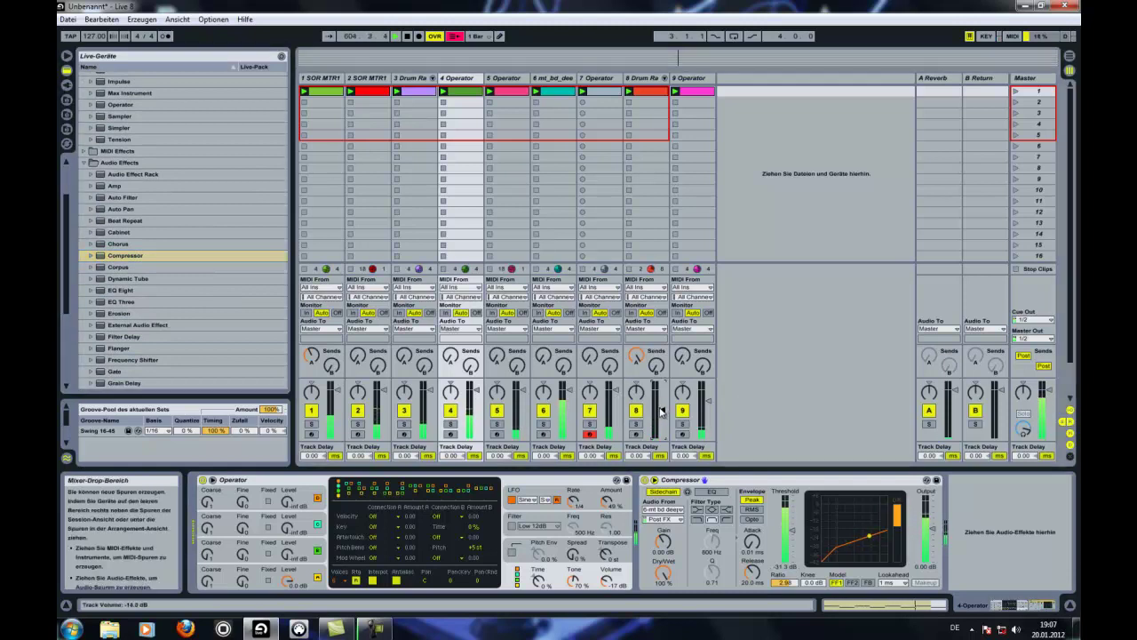
Add an empty Simpler on a new tenth track and audition the percussion sample SOR MTR1 Classic Perc 018.wav.
scroll(132, 187, "up", 3)
left_click_drag(126, 210, 751, 82)
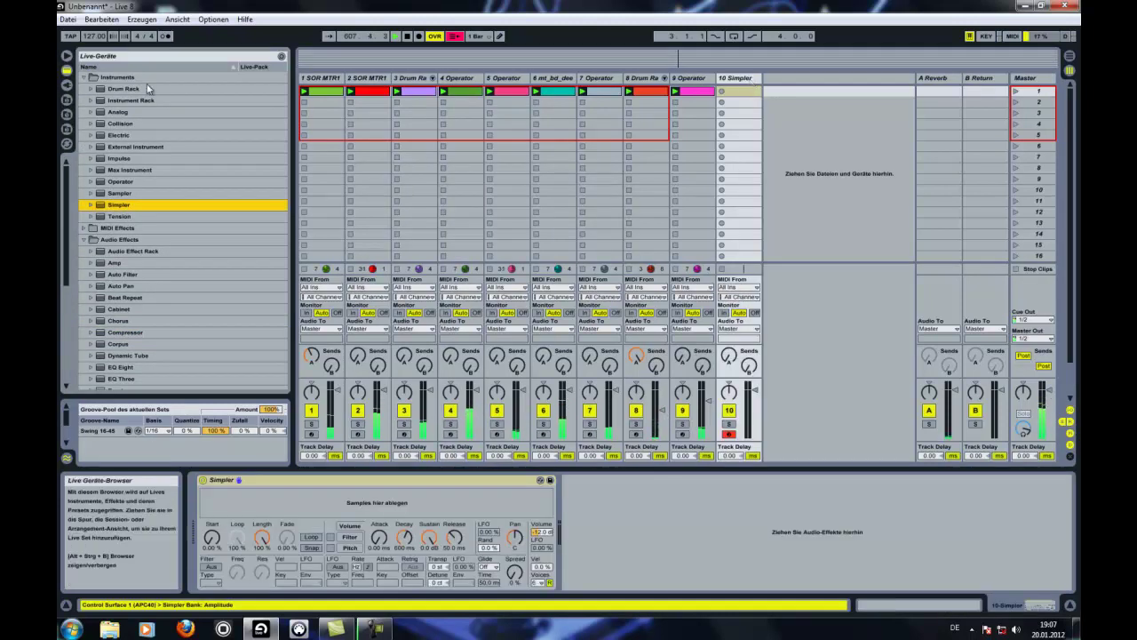
left_click(66, 129)
left_click(174, 287)
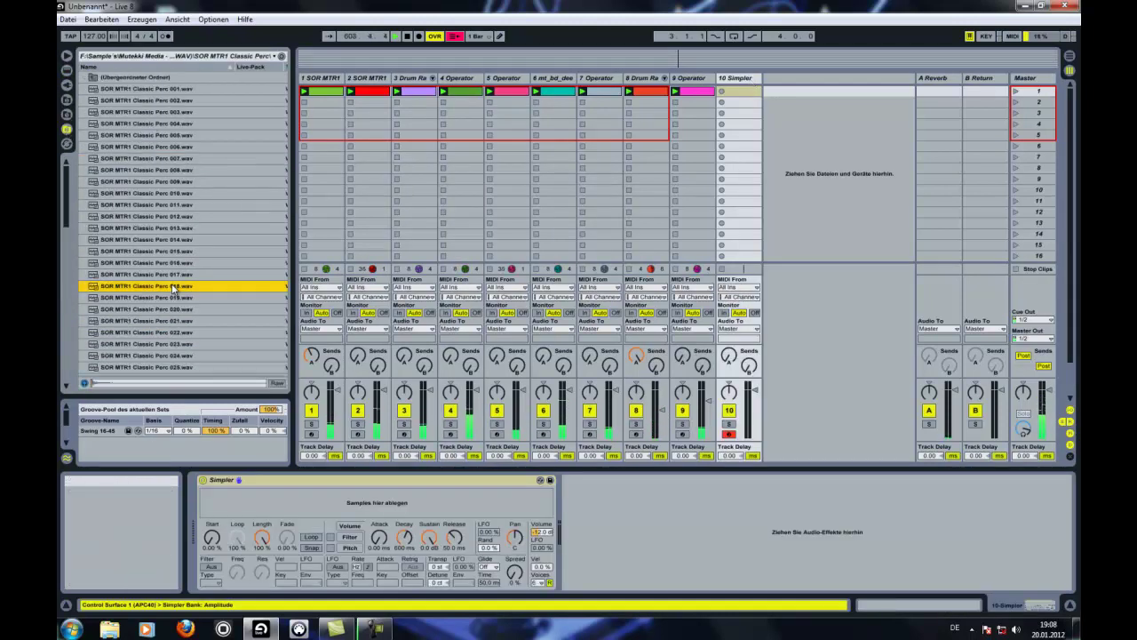
Audition the Classic Perc samples from 018 to 022.
key("Down")
key("Down")
key("Down")
key("Down")
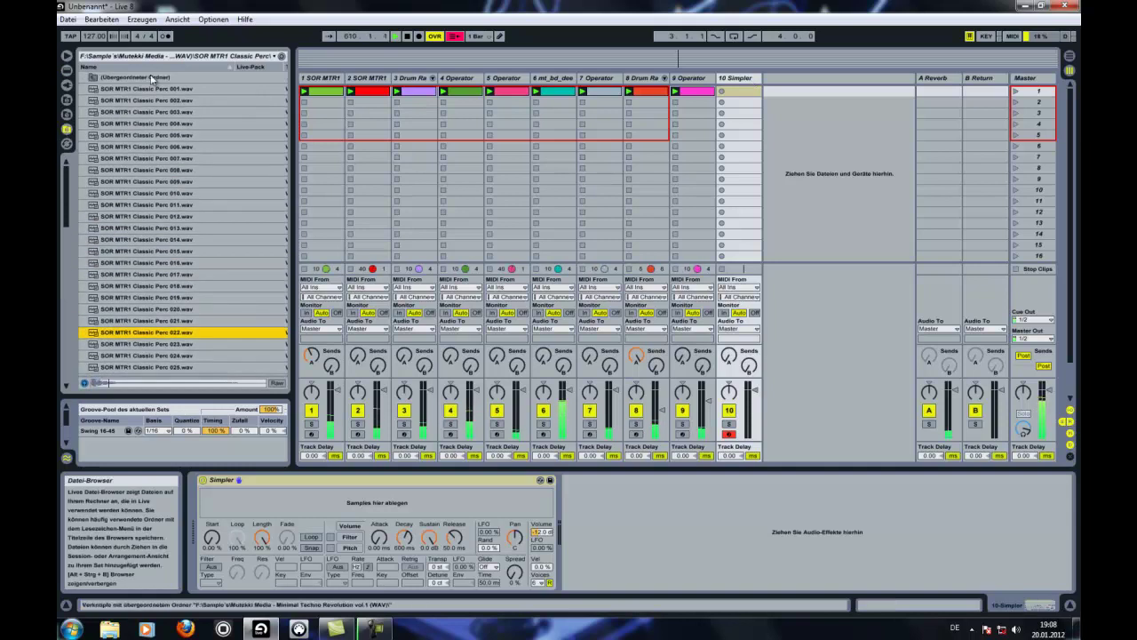
Load SOR MTR1 Shaker 021 from the Shaker folder into Simpler, with Spread at 100 % and volume velocity at 41 %.
double_click(139, 78)
double_click(150, 218)
scroll(190, 317, "down", 3)
left_click(192, 310)
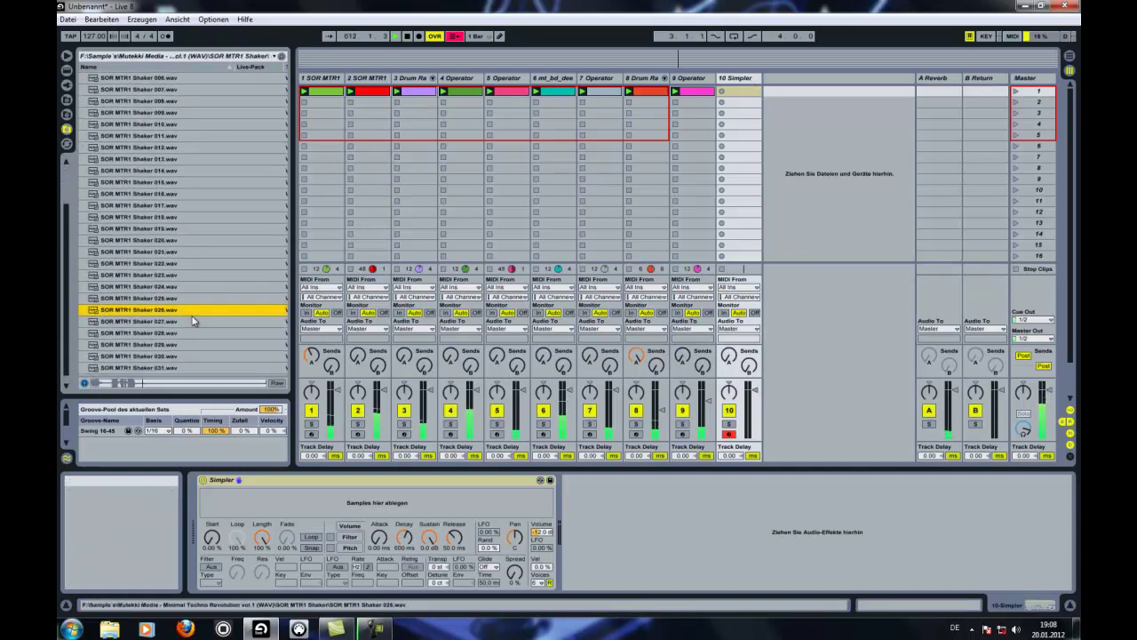
left_click(185, 252)
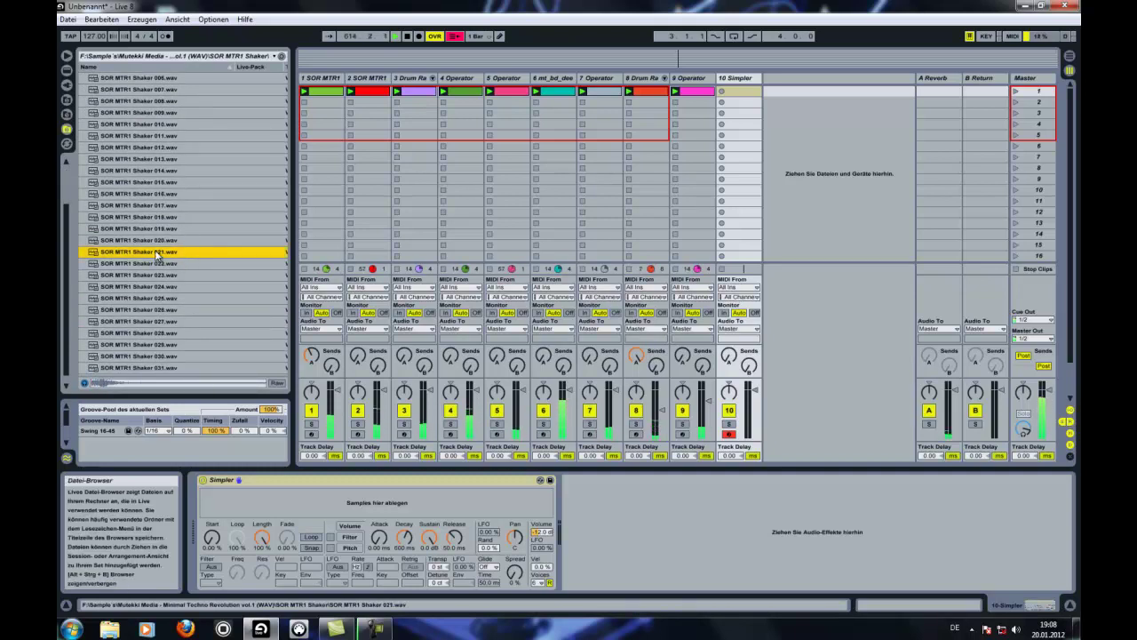
left_click_drag(154, 255, 373, 502)
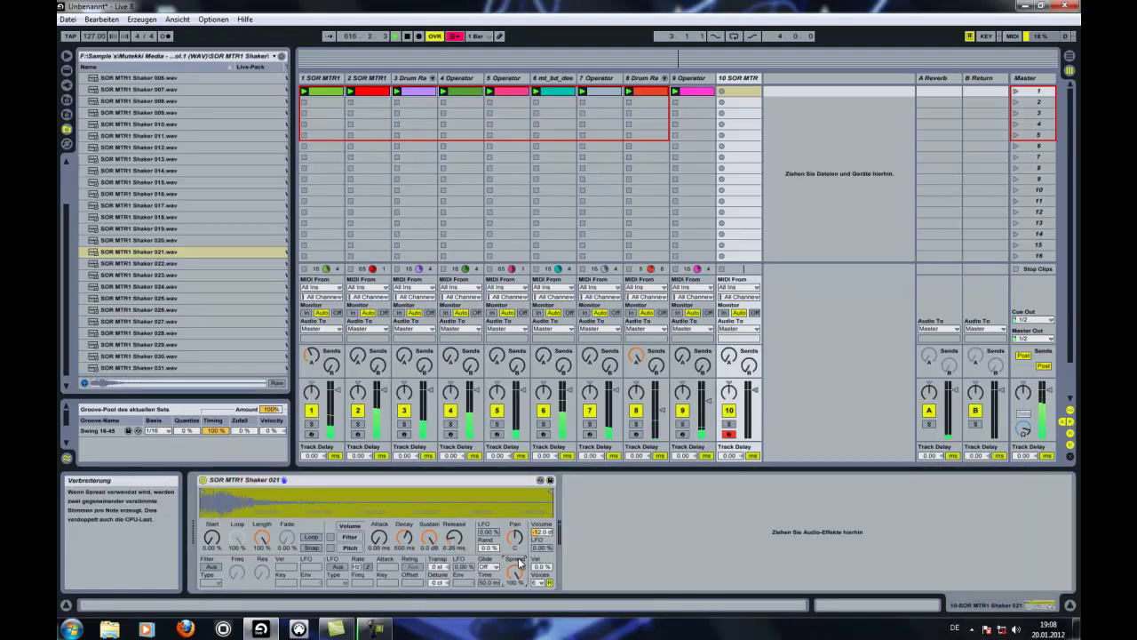
left_click_drag(539, 567, 541, 569)
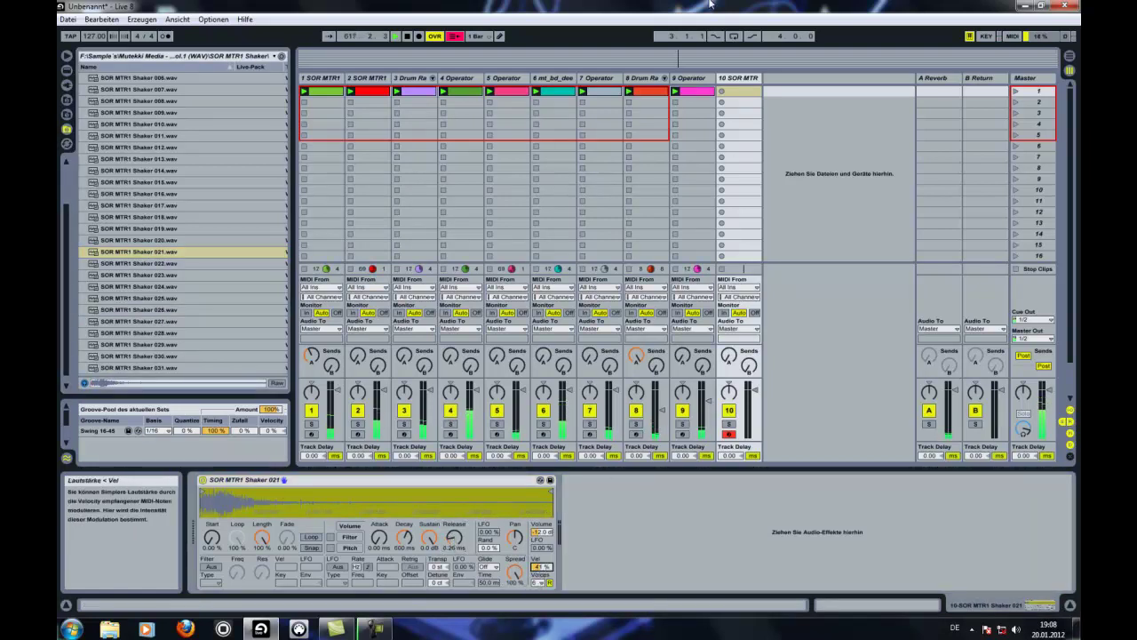
Create a MIDI clip in the first slot of track 10 with four C3 sixteenth notes of rising velocity.
double_click(745, 92)
left_click_drag(368, 551, 467, 550)
mouse_move(349, 566)
left_mouse_down()
mouse_move(349, 582)
mouse_move(438, 564)
mouse_move(392, 583)
left_mouse_up()
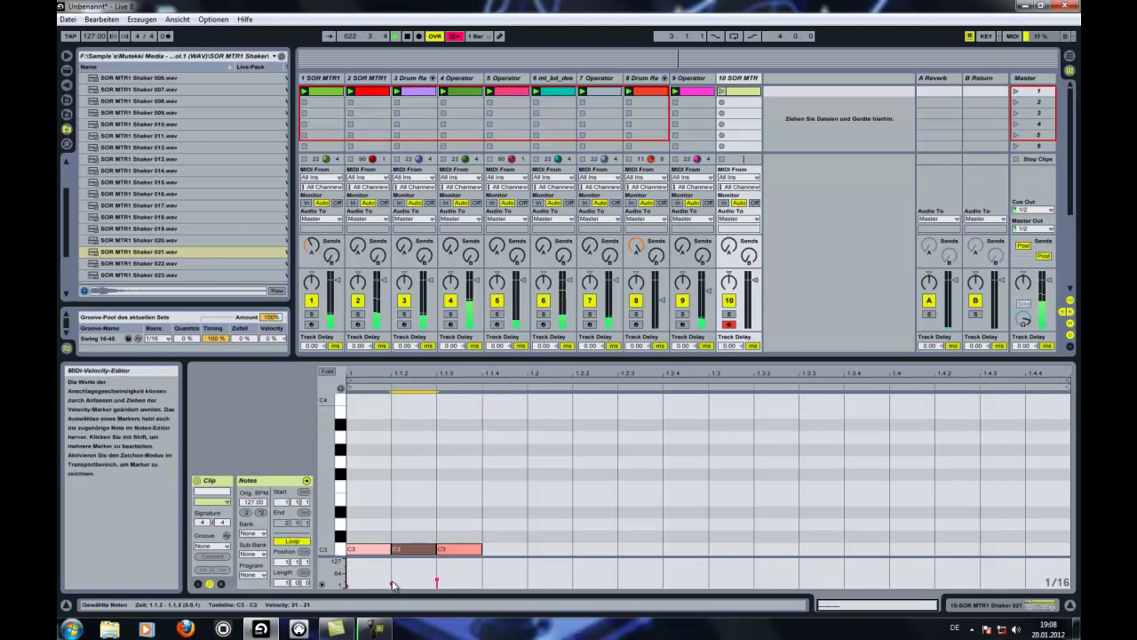
left_click_drag(452, 553, 495, 552)
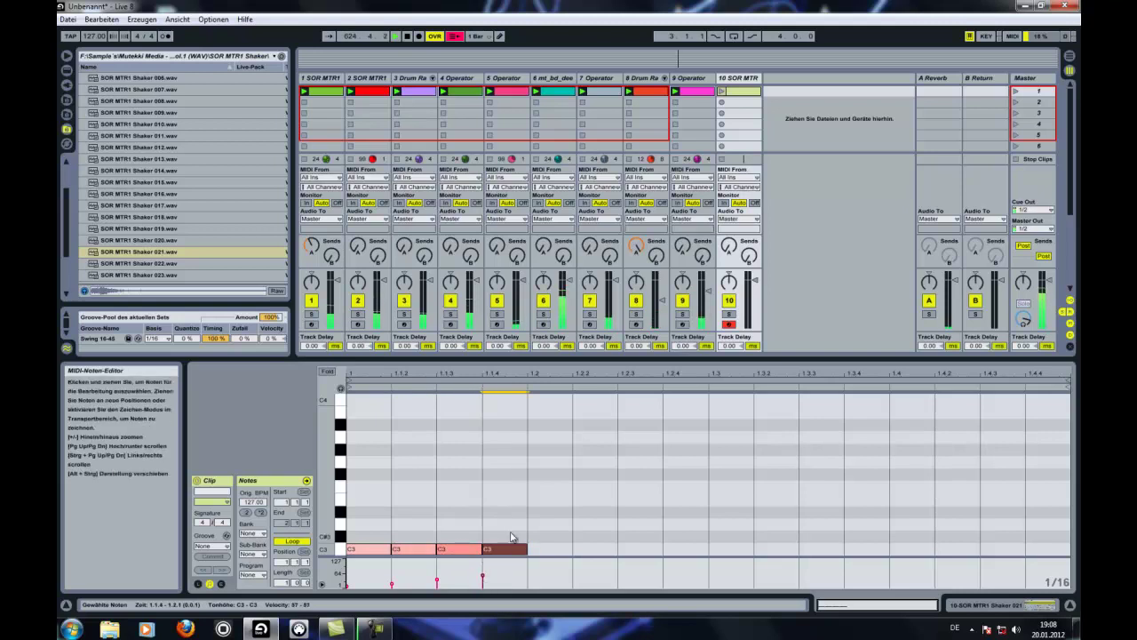
Duplicate the four C3 notes three times to fill the one-bar shaker clip.
key("ctrl+a")
key("ctrl+d")
key("ctrl+d")
key("ctrl+d")
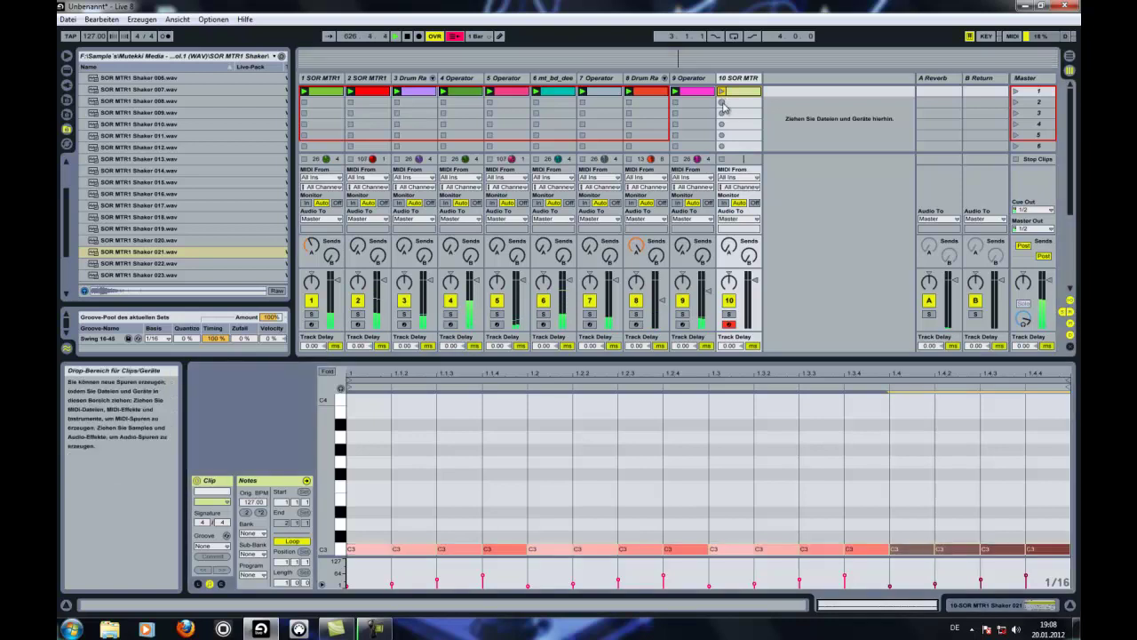
Copy the sidechain Compressor from the 4 Operator track to the shaker track and launch the shaker clip.
left_click(443, 80)
double_click(443, 80)
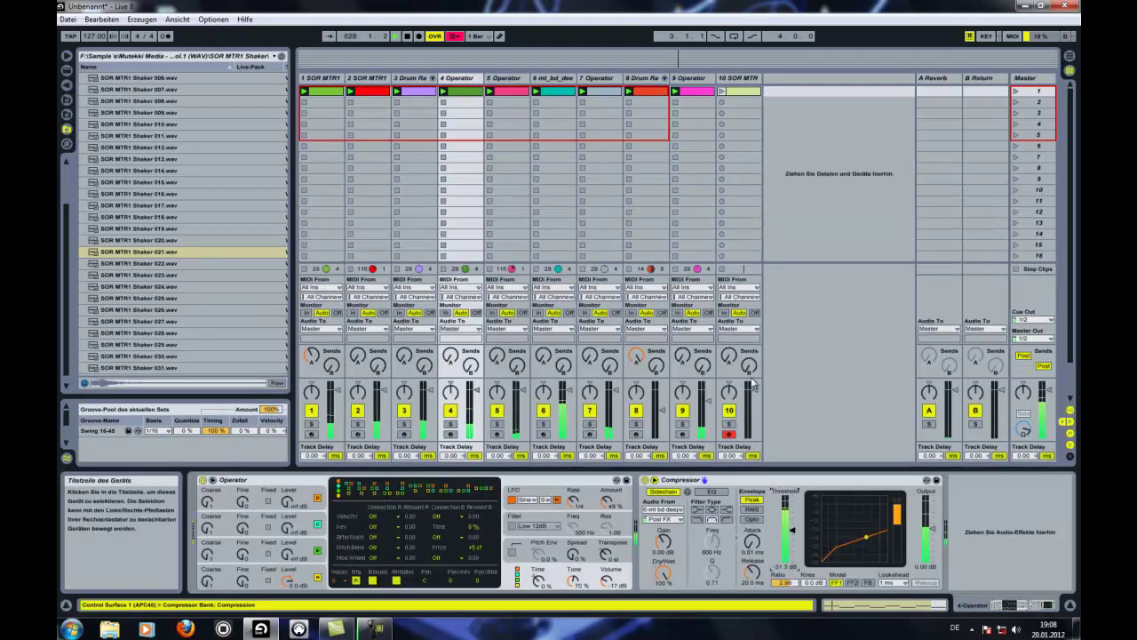
left_click(804, 481)
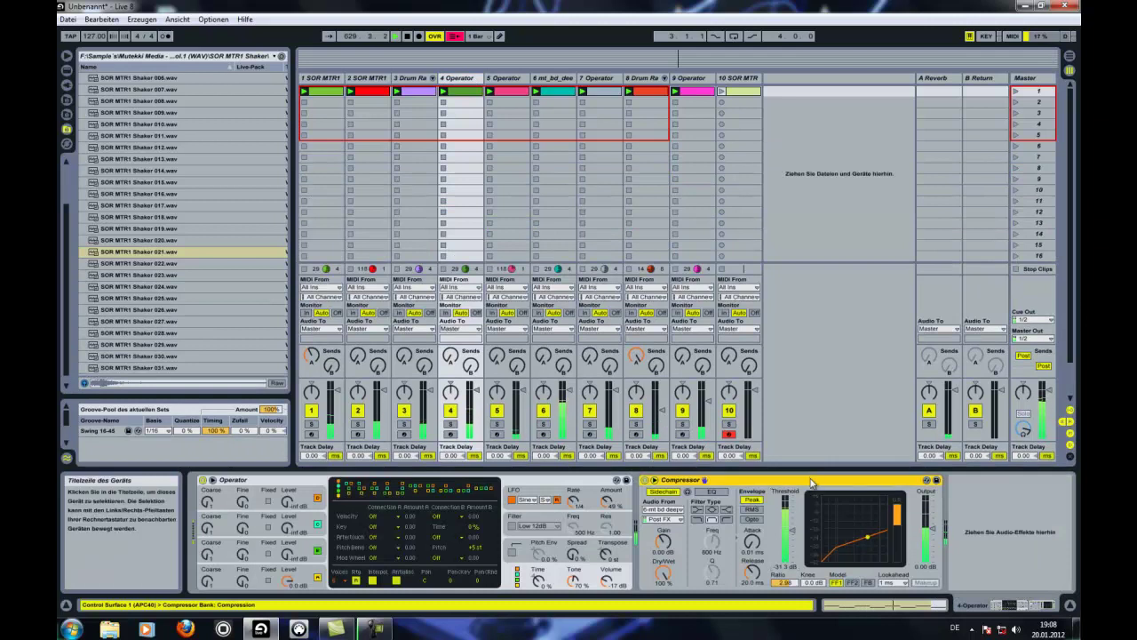
left_click(722, 92)
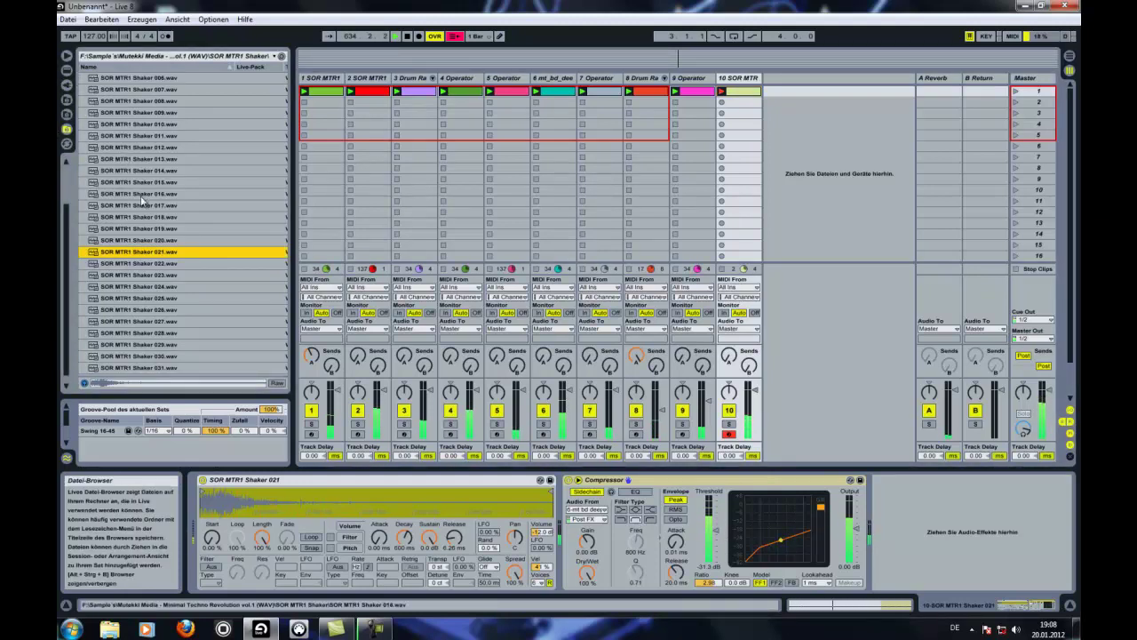
Audition Shaker 020 and 014 and replace the sample in Simpler with SOR MTR1 Shaker 014.
left_click(154, 240)
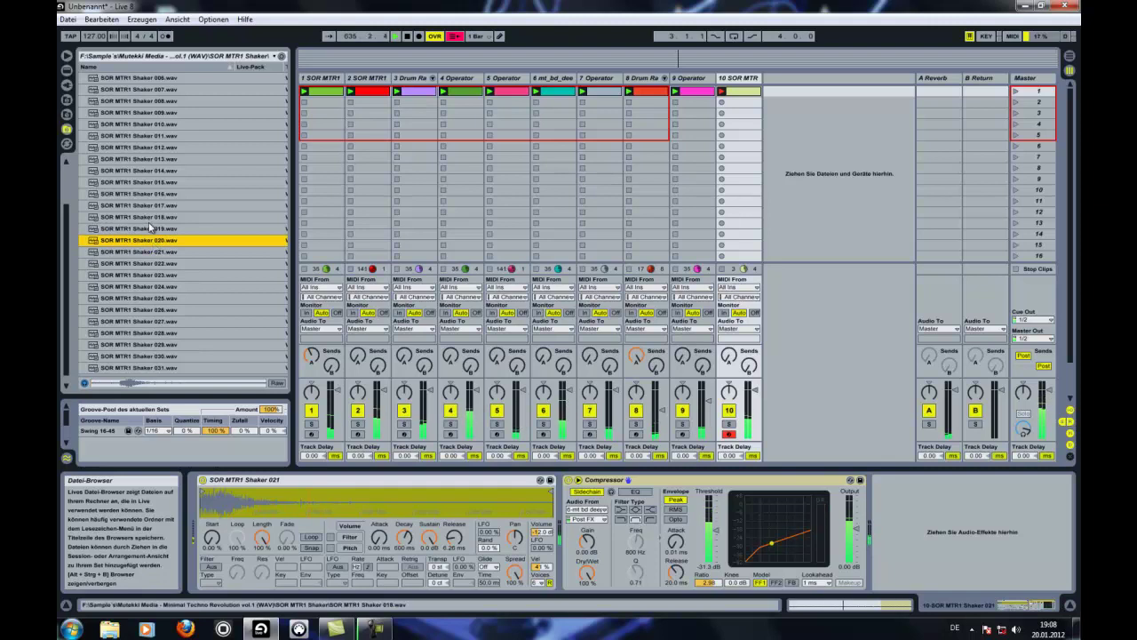
left_click(156, 171)
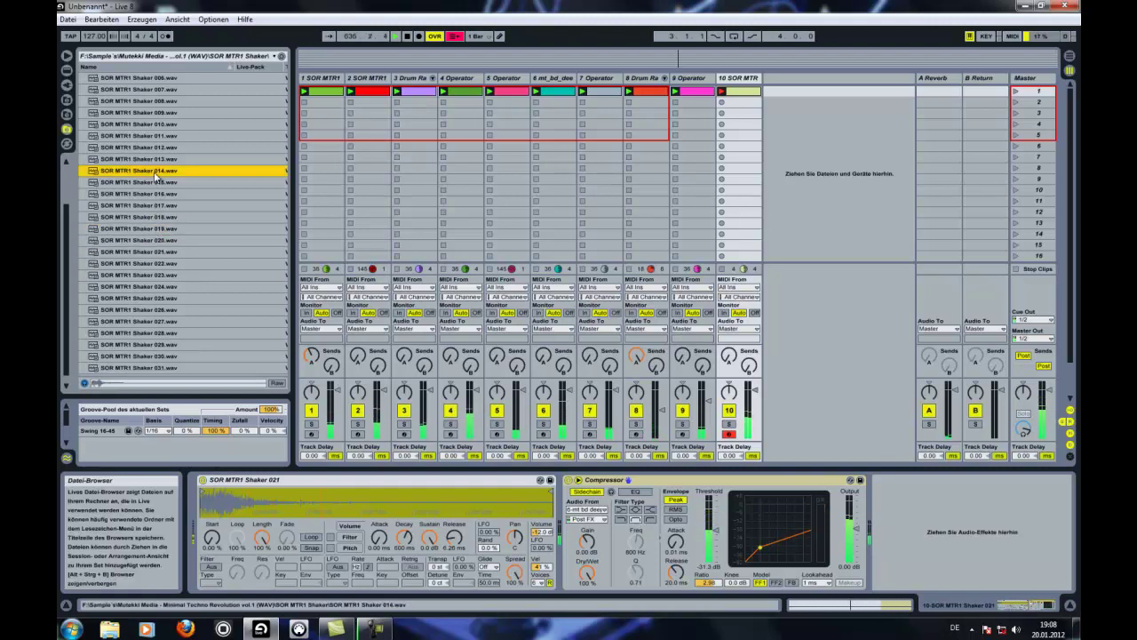
left_click_drag(155, 175, 327, 499)
Adjust Simpler's release, set volume velocity to 100 %, transpose to +8 st and enable an HP24 filter at about 1.52 kHz.
left_click_drag(452, 544, 451, 540)
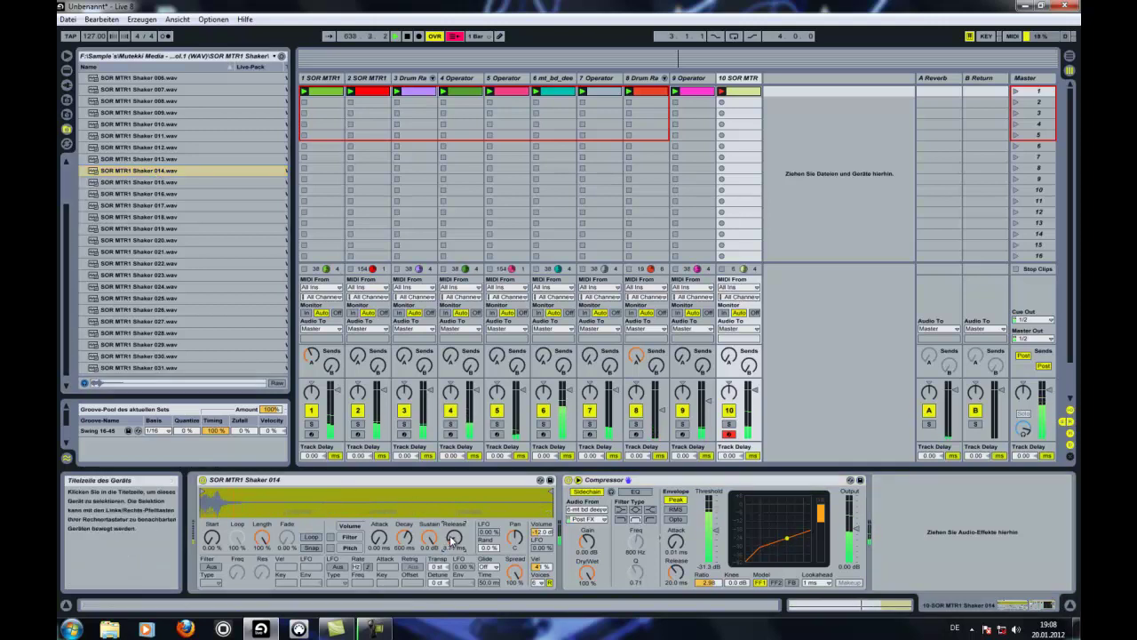
left_click(542, 568)
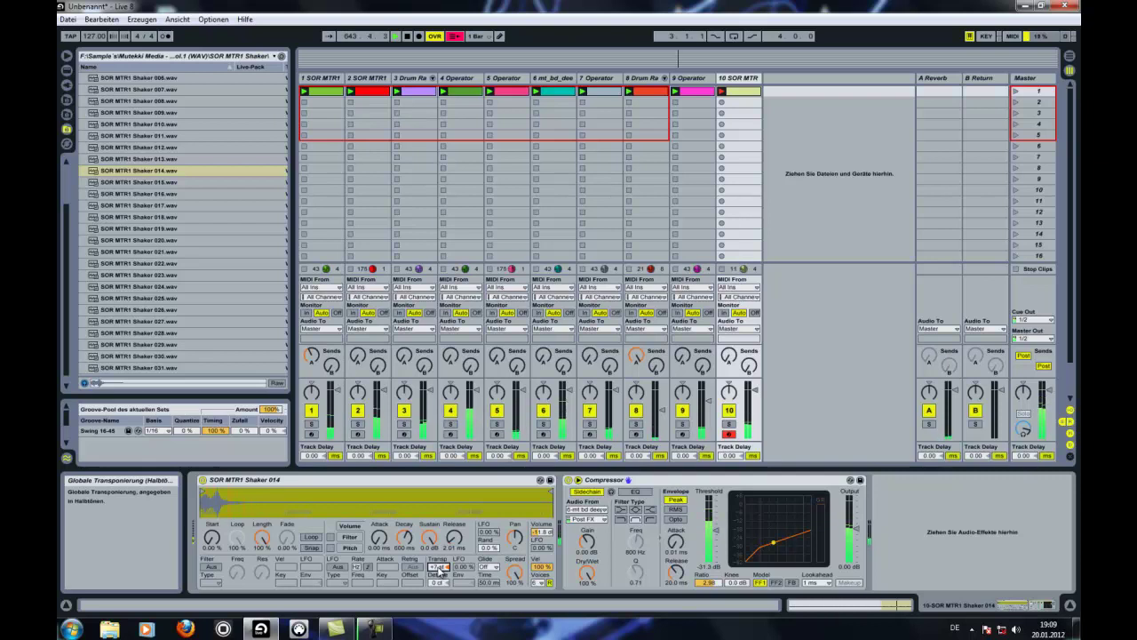
left_click(211, 583)
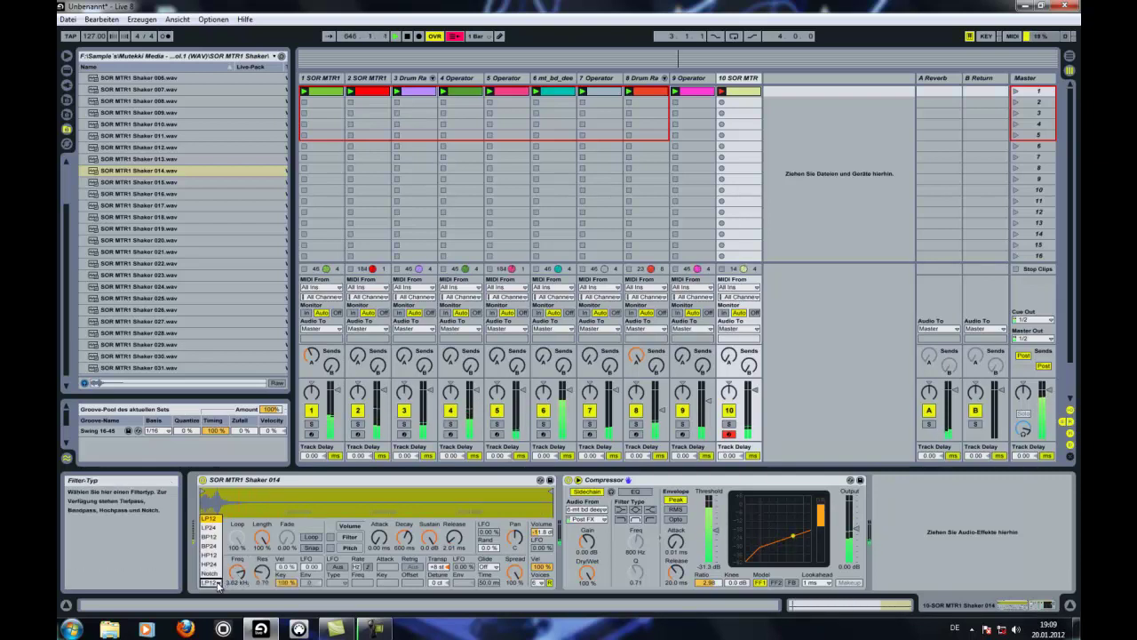
left_click(219, 563)
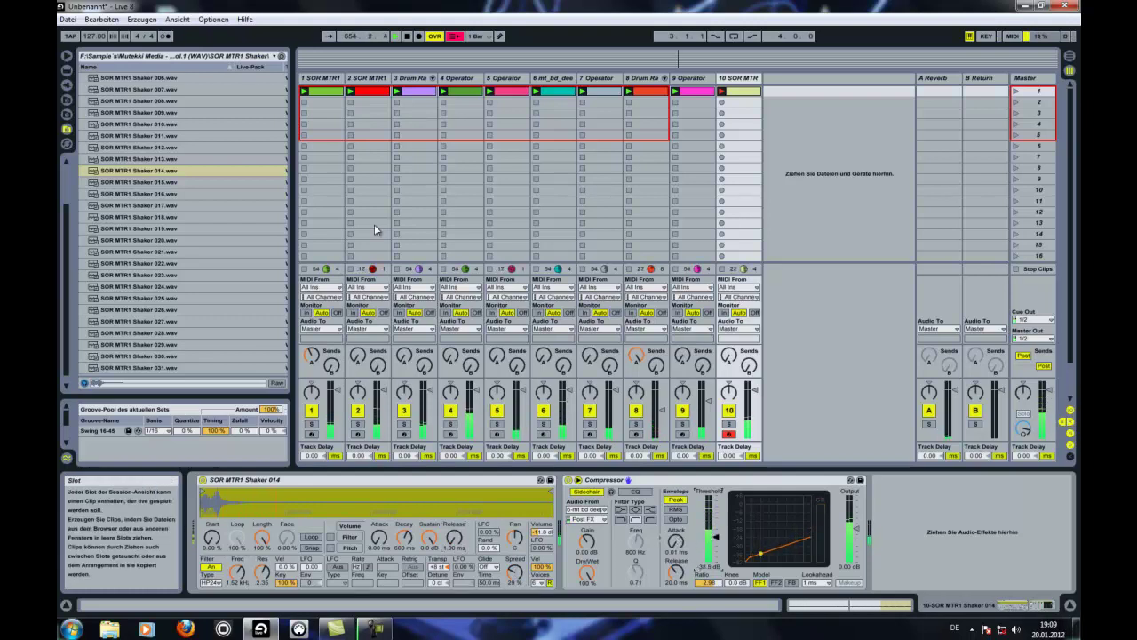
Add a new track 11 with an empty Simpler instrument after the shaker track.
left_click(67, 73)
scroll(156, 186, "down", 3)
scroll(151, 180, "up", 2)
left_click_drag(168, 136, 784, 81)
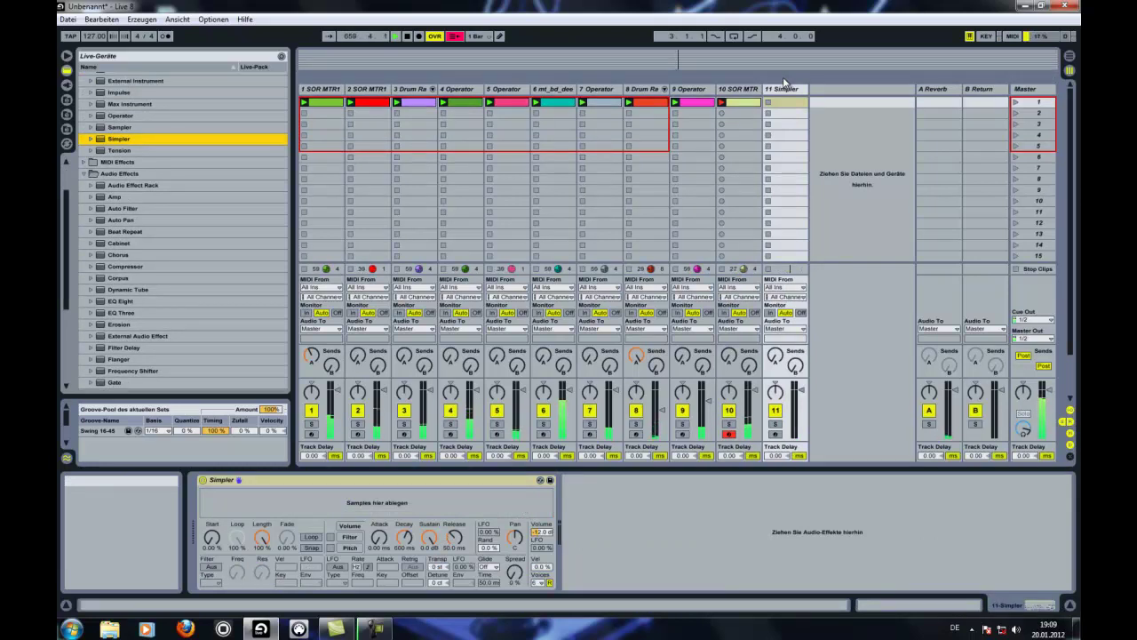
Add EQ Eight to the shaker track with band 1 as low cut and band 4 as high cut at about 5.88 kHz.
scroll(149, 266, "down", 3)
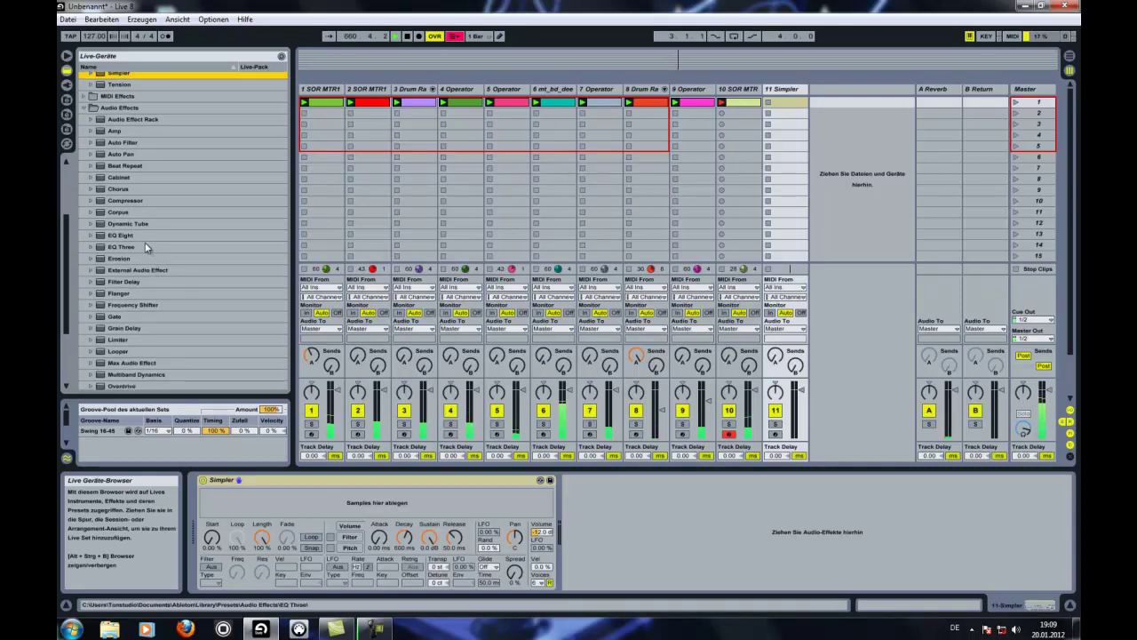
left_click_drag(118, 234, 959, 529)
left_click(1035, 529)
left_click(932, 582)
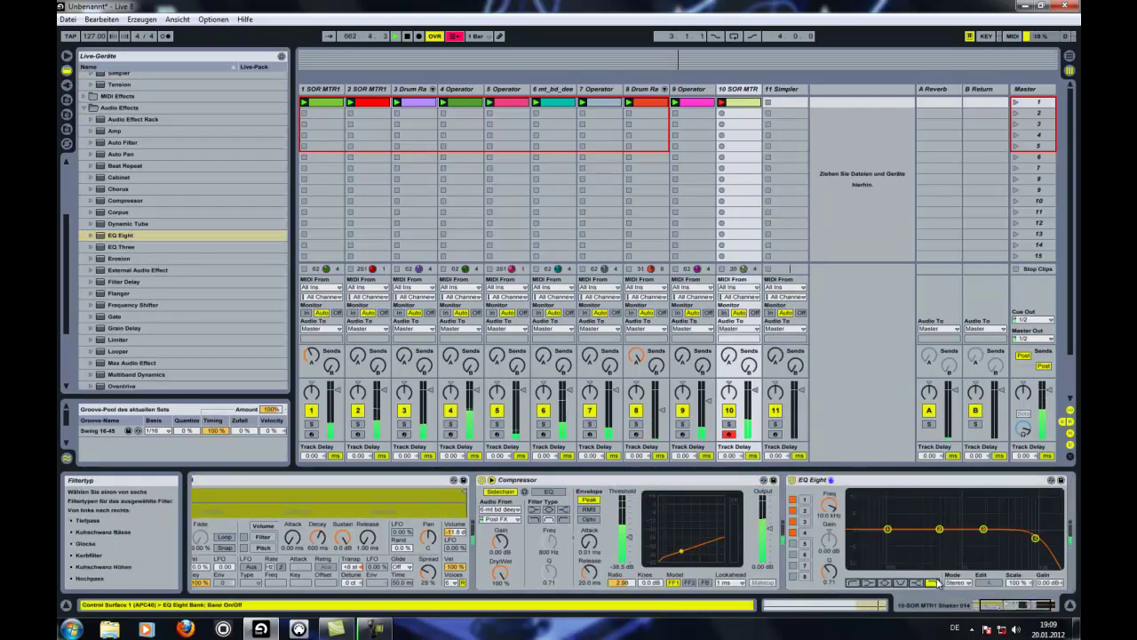
left_click(853, 583)
left_click_drag(1037, 539, 1023, 529)
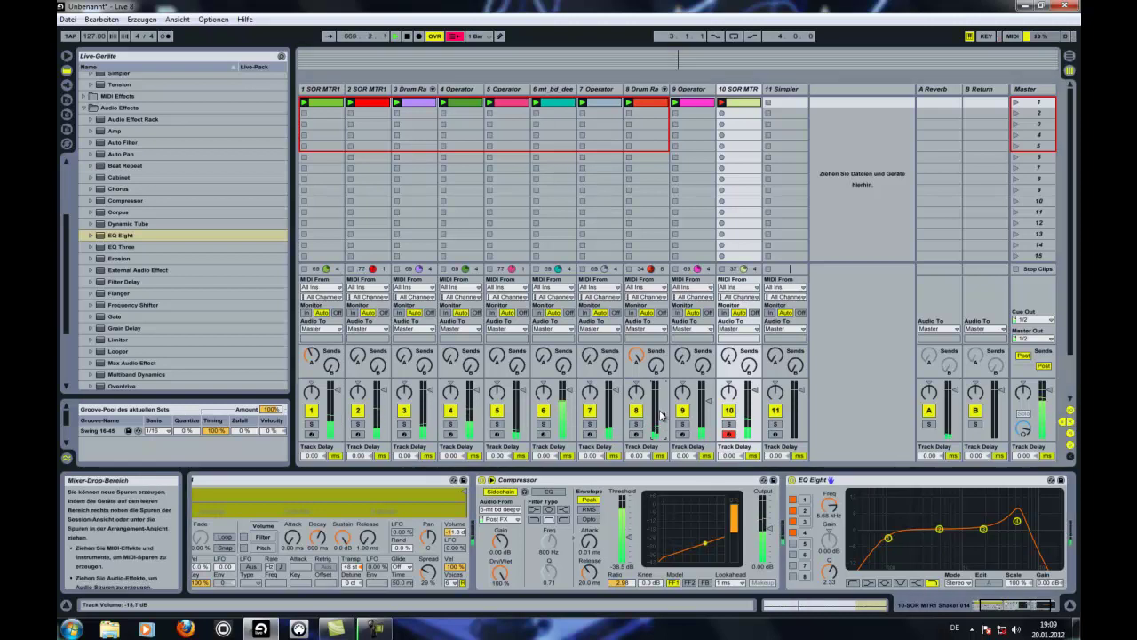
scroll(174, 192, "up", 5)
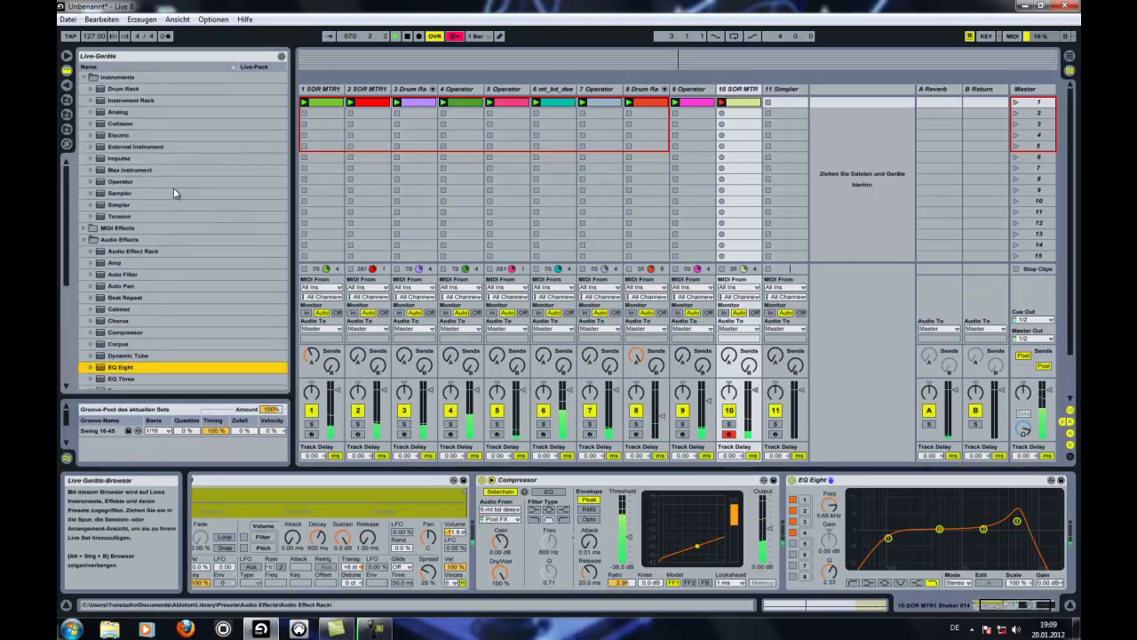
scroll(174, 193, "down", 1)
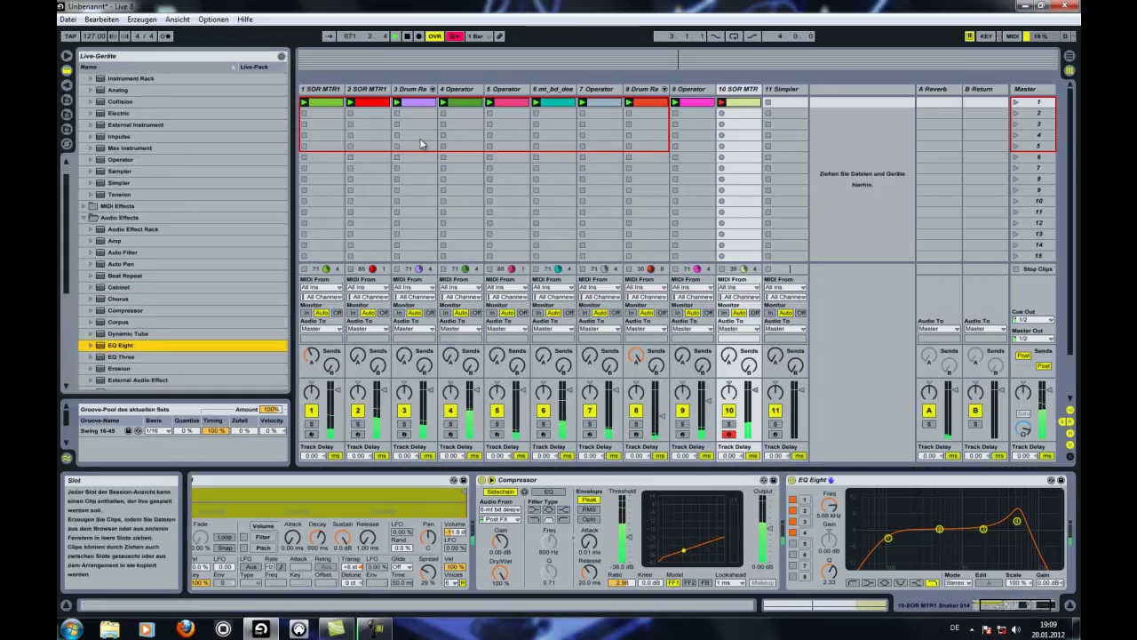
Create a clip in the second slot of the 4 Operator track and fill its bar with C3 sixteenth notes, deleting any surplus.
double_click(463, 113)
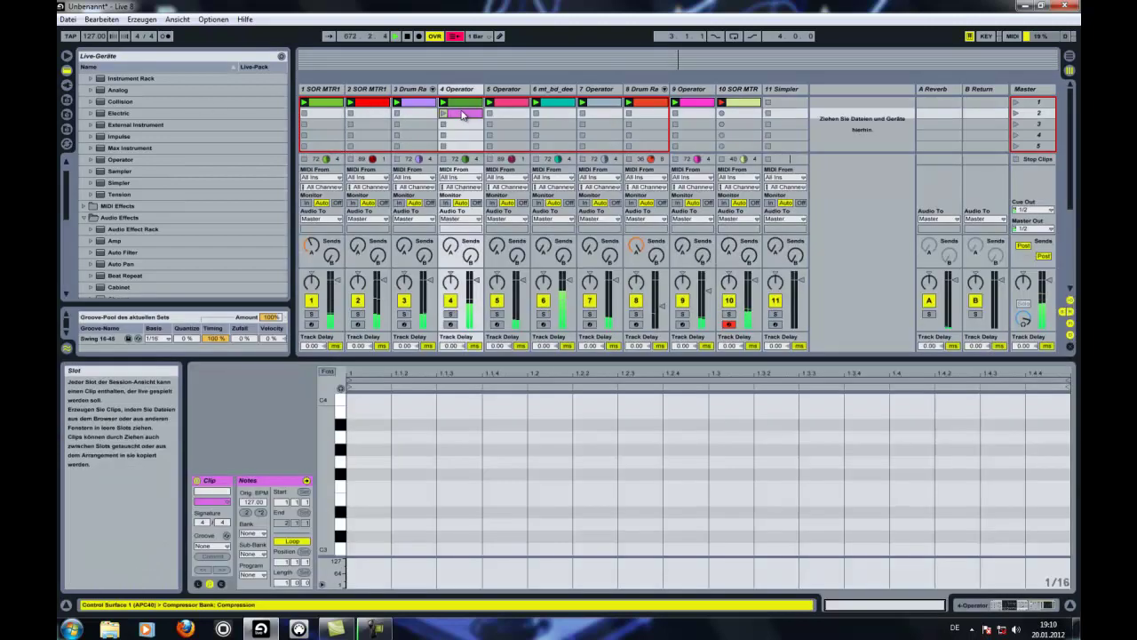
left_click_drag(365, 549, 578, 550)
key("ctrl+a")
key("ctrl+d")
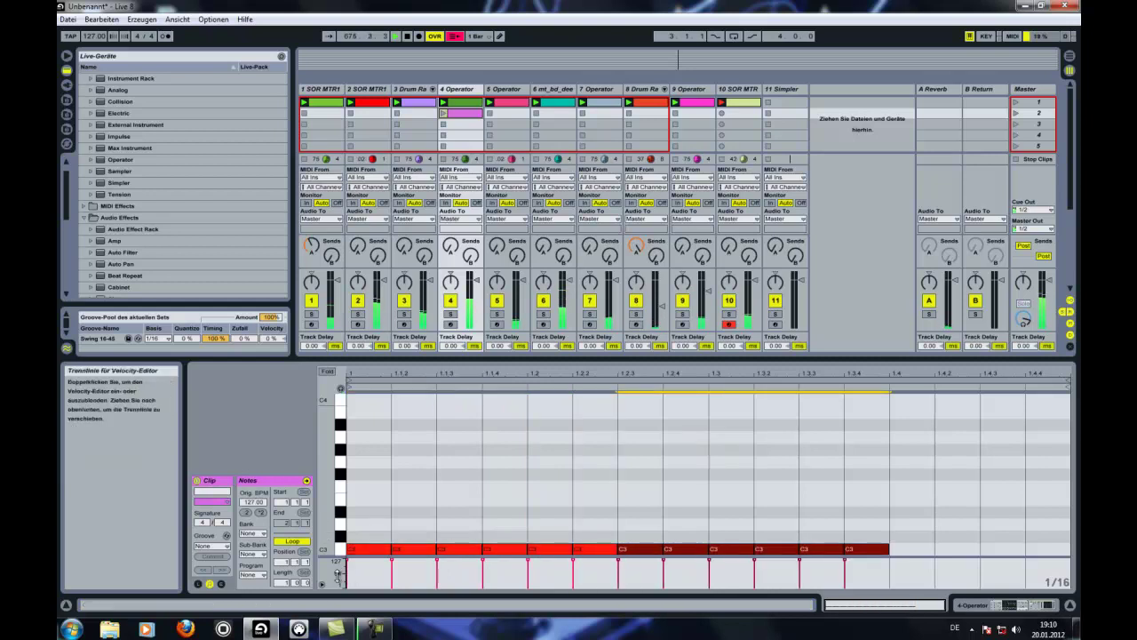
key("ctrl+d")
left_click_drag(1005, 502, 1042, 559)
key("Delete")
left_click(971, 490)
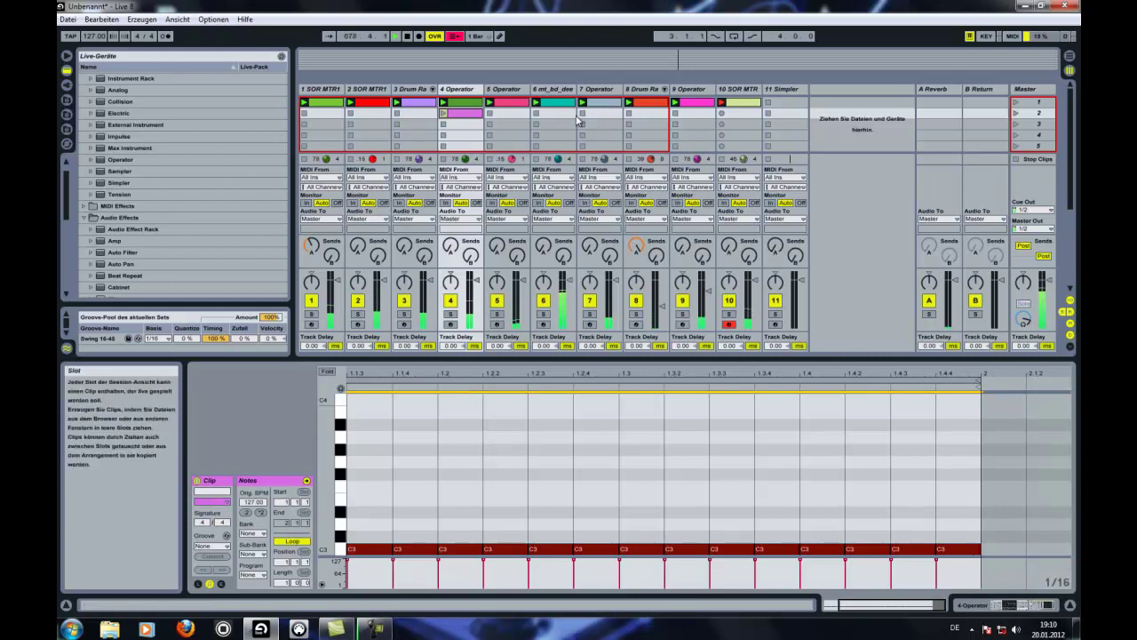
Shorten all notes in the new clip and move that clip into the first slot of the 4 Operator track.
left_click(537, 114)
left_click_drag(963, 514, 345, 577)
left_click_drag(982, 547, 954, 548)
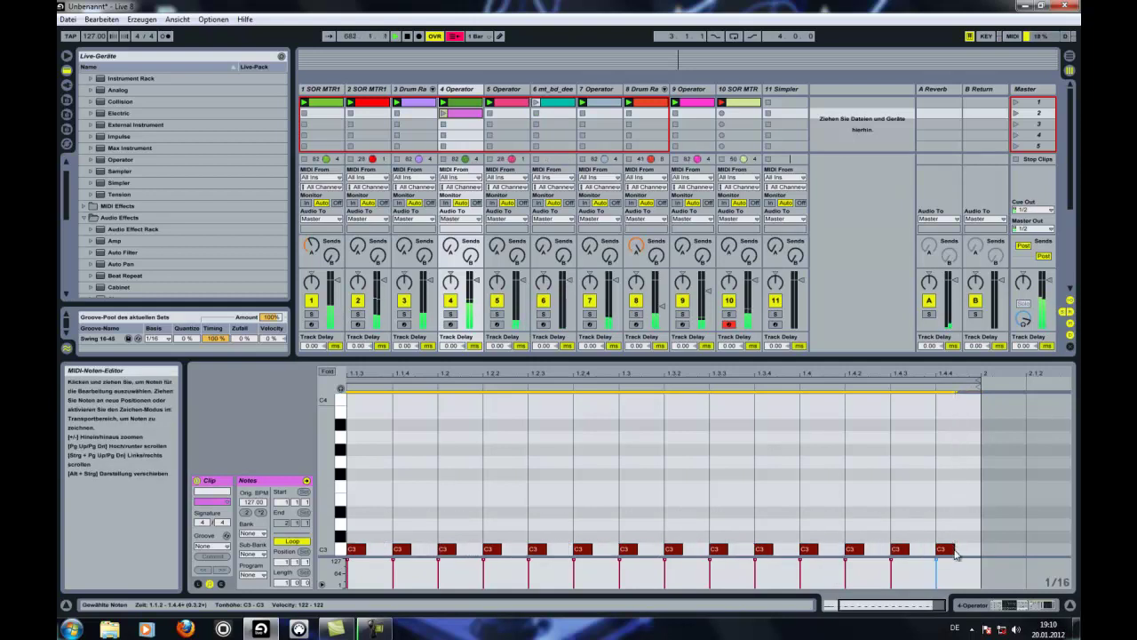
mouse_move(469, 103)
left_mouse_down()
mouse_move(463, 131)
mouse_move(464, 103)
left_mouse_up()
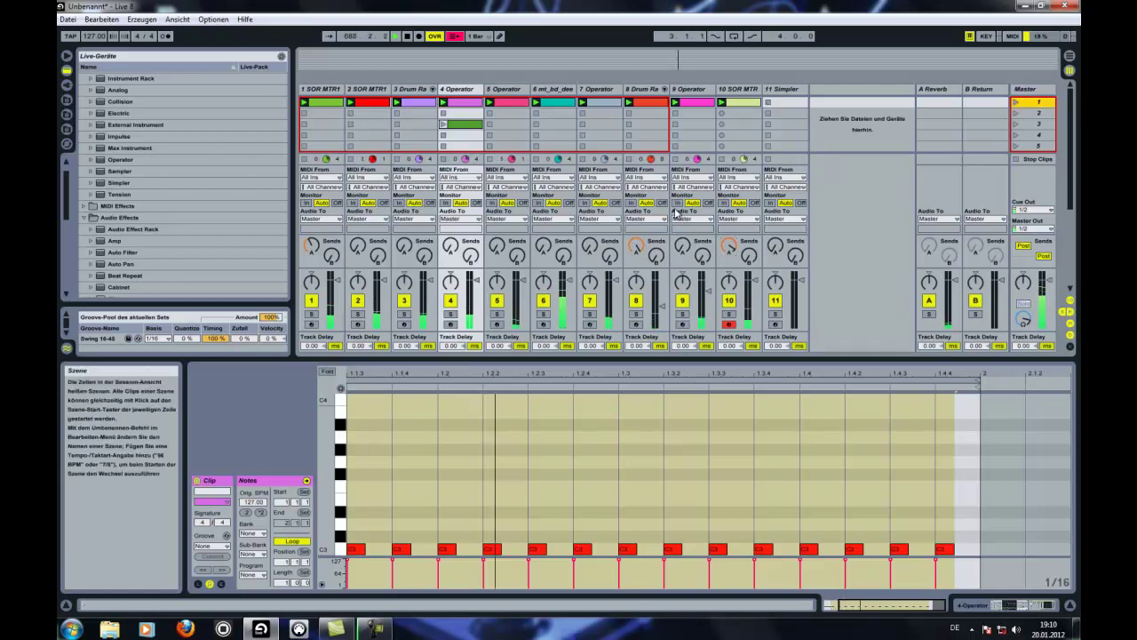
Stop the kick track, transpose all notes of the new 4 Operator clip to D0 and relaunch scene 1.
left_click_drag(357, 524, 982, 604)
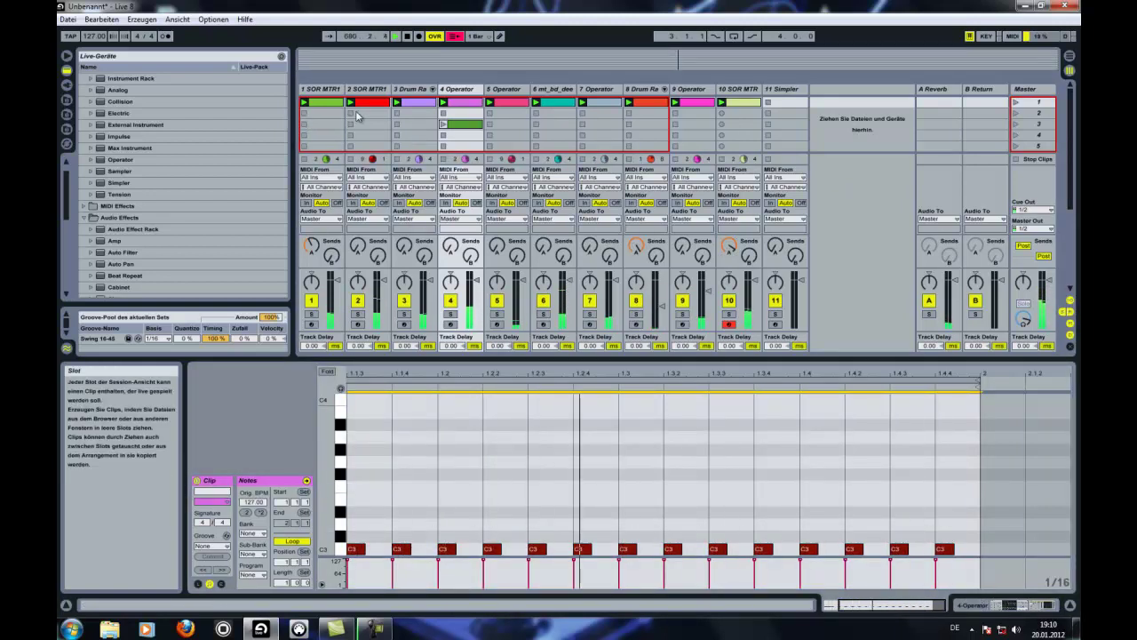
left_click(537, 118)
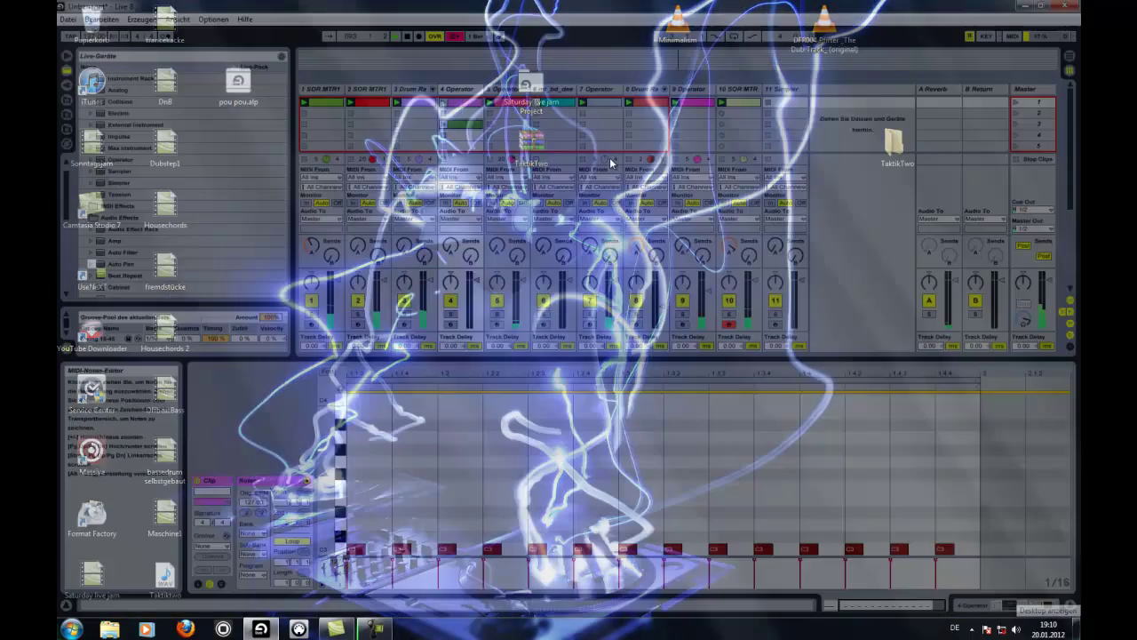
key("shift+Down")
key("shift+Down")
key("Up")
key("Up")
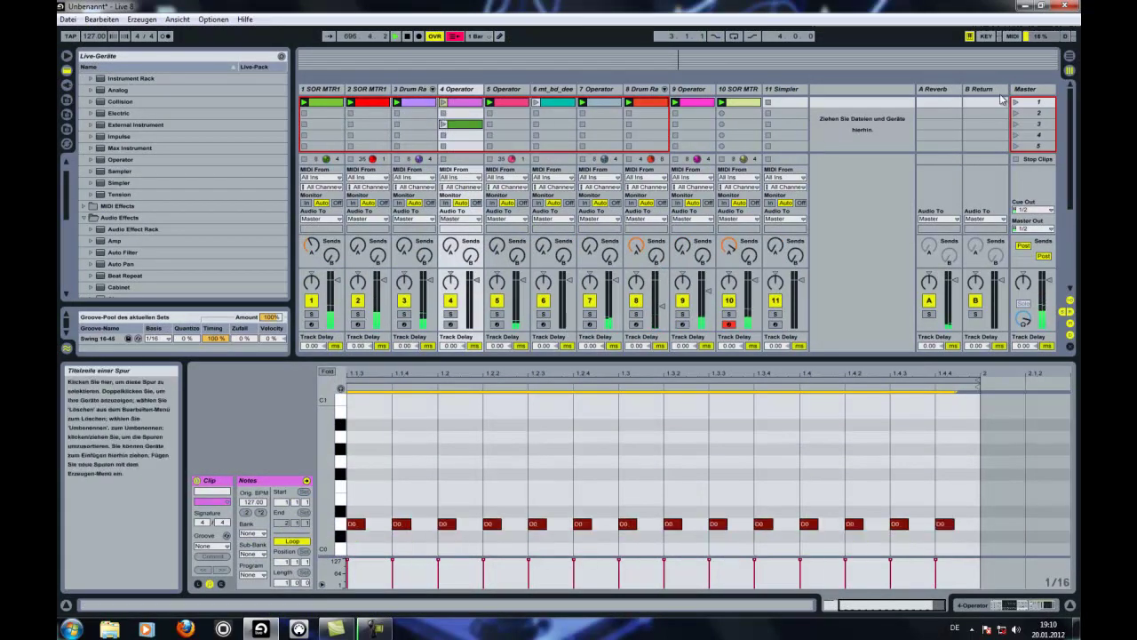
left_click(1016, 103)
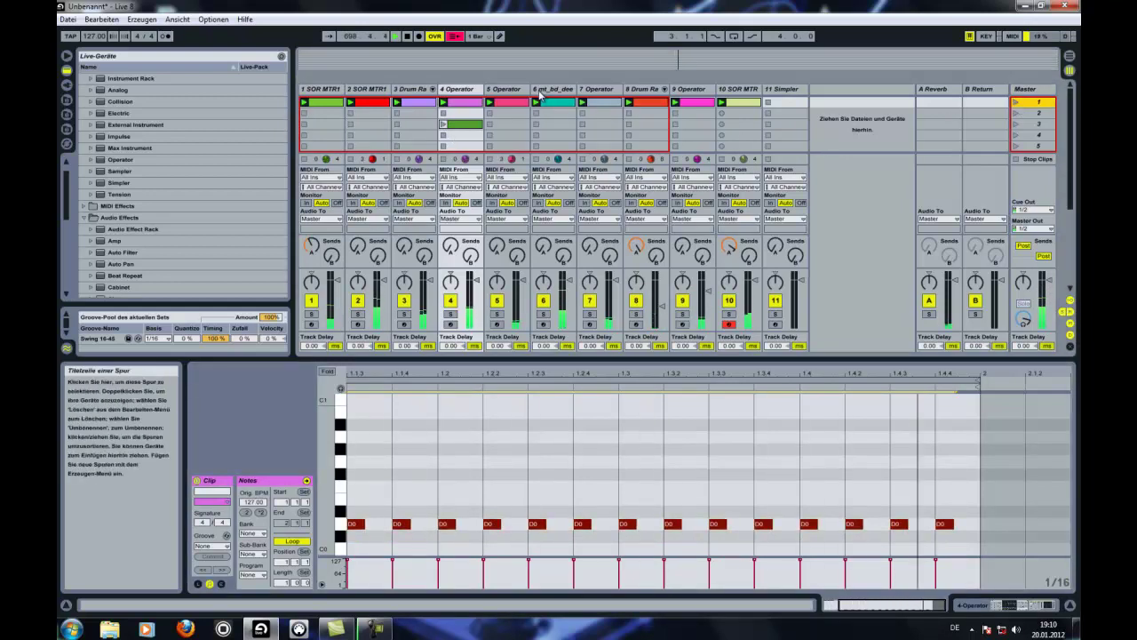
left_click(399, 446)
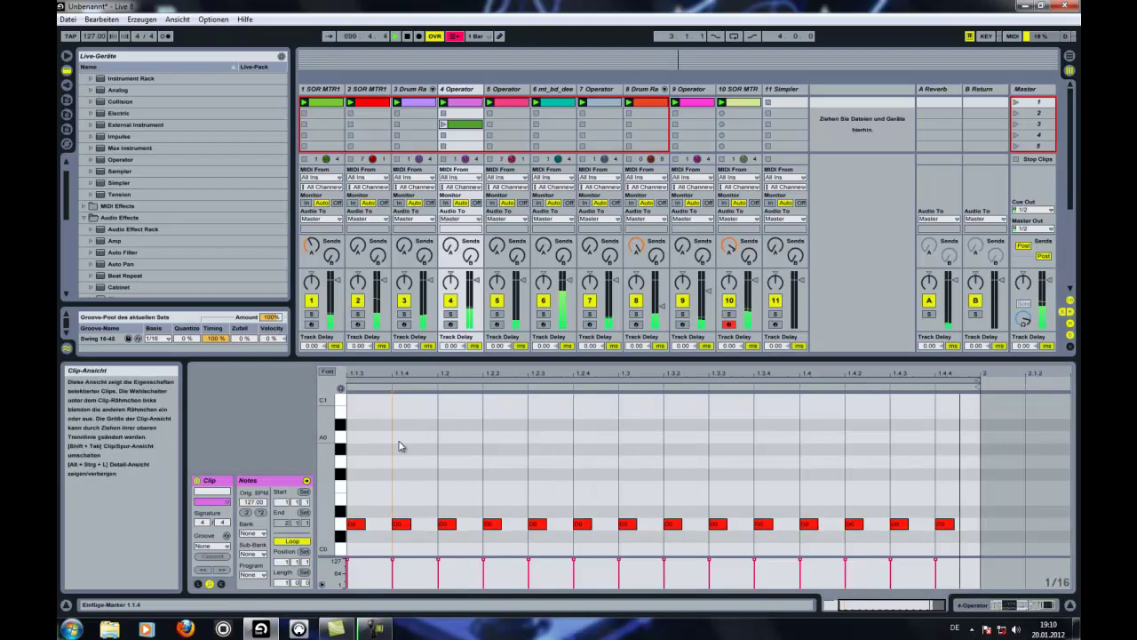
scroll(399, 446, "up", 5)
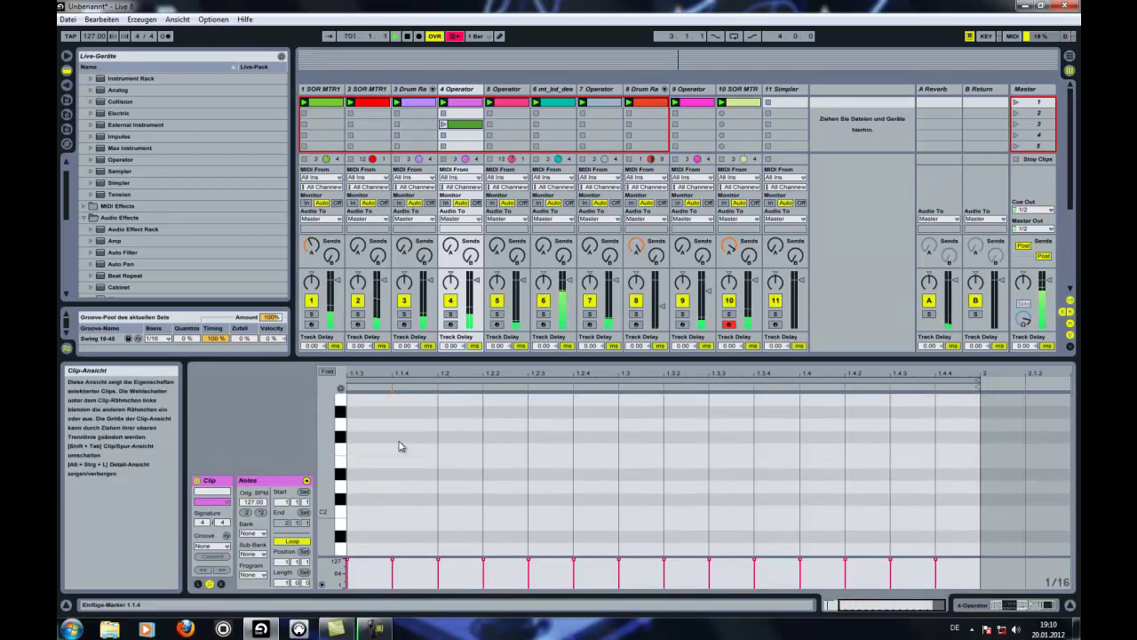
scroll(399, 446, "down", 4)
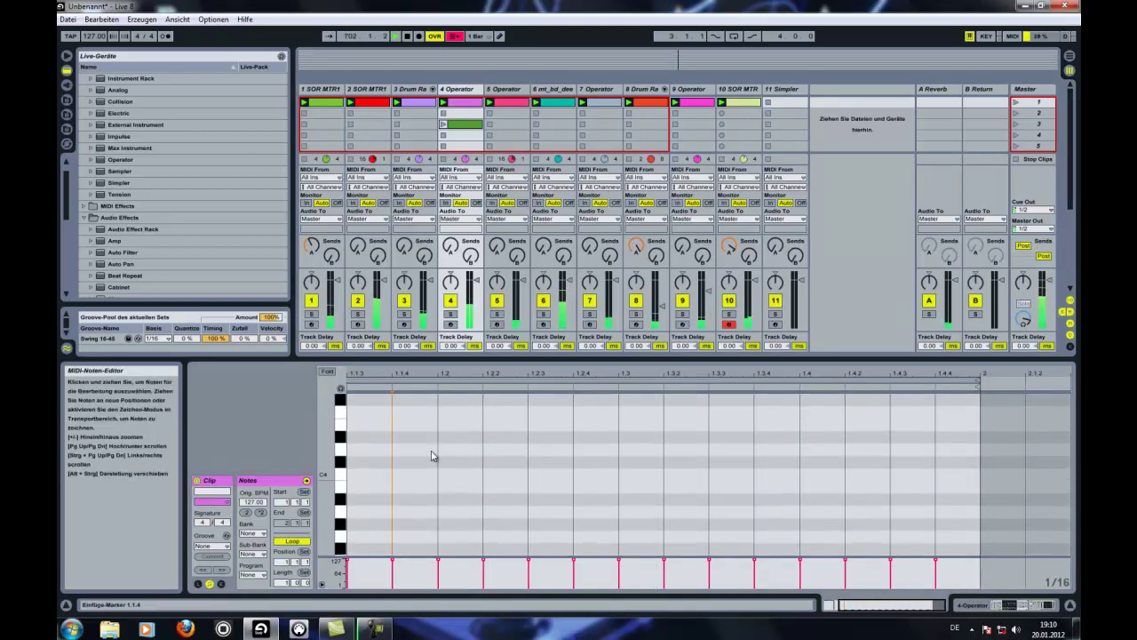
Delete the D0 note at 1.1.3 and replace the short note at 1.4.4 with a full sixteenth note.
scroll(409, 466, "down", 6)
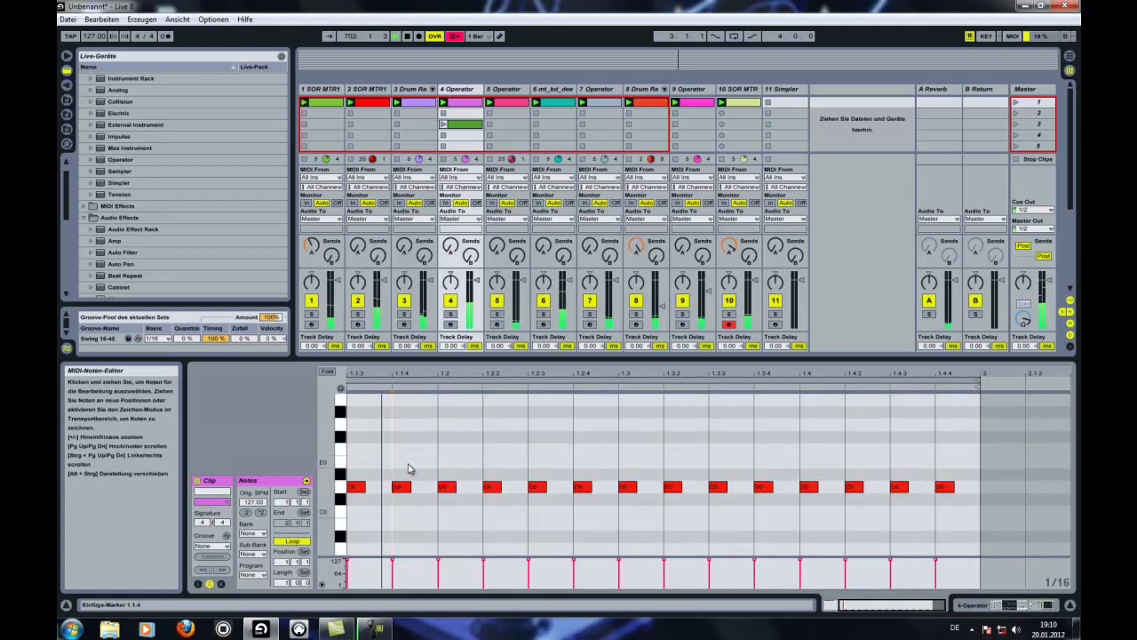
left_click(351, 478)
double_click(351, 477)
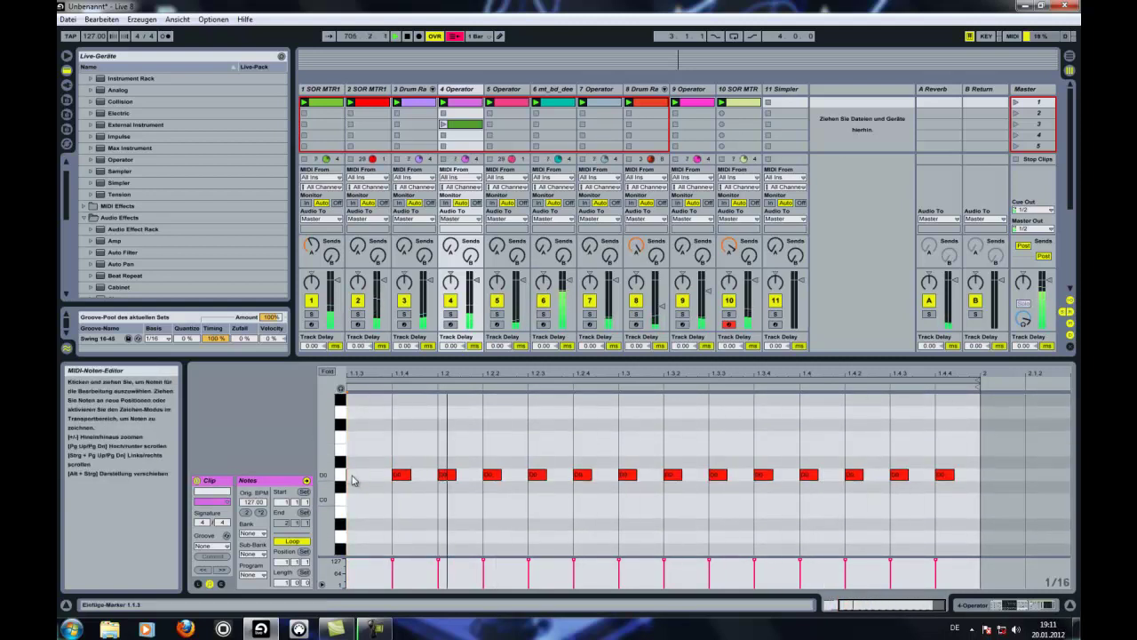
double_click(939, 477)
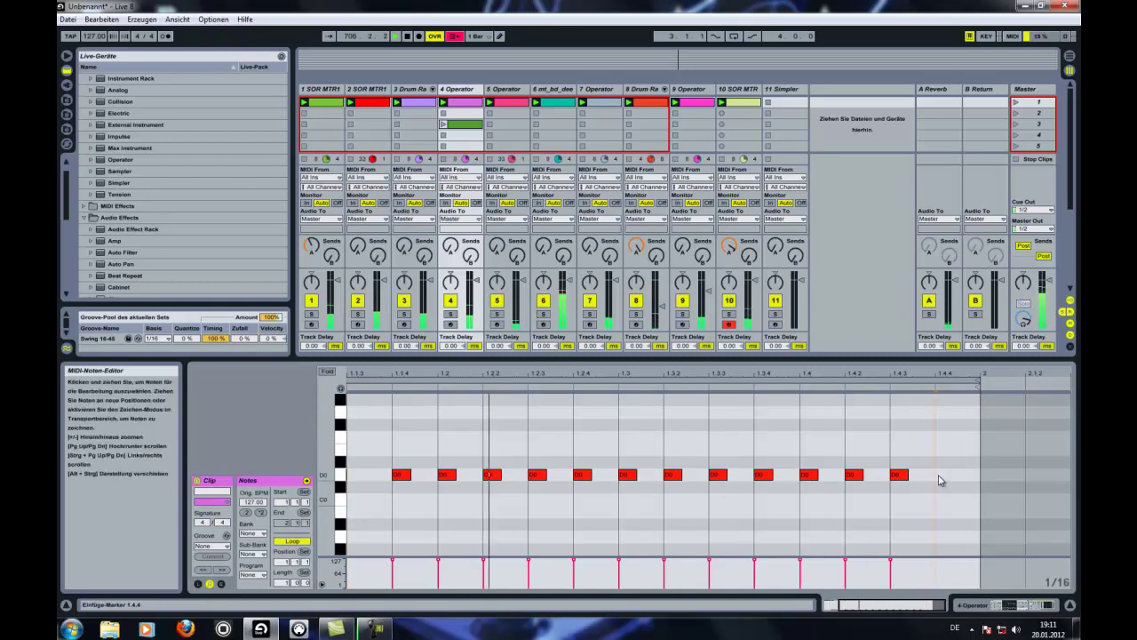
double_click(941, 477)
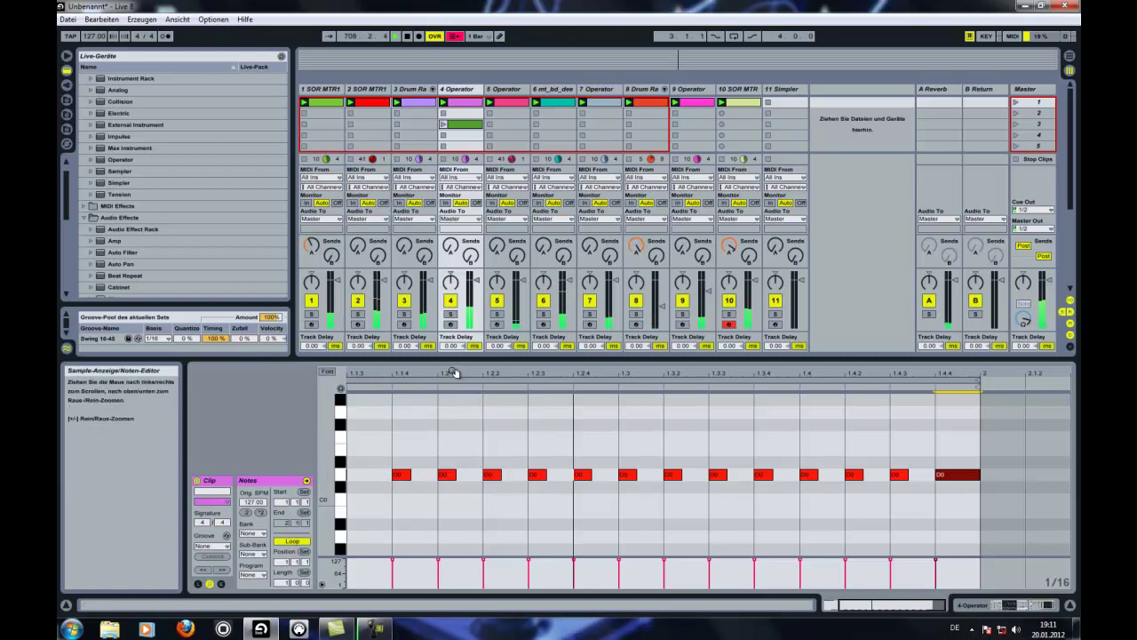
left_click_drag(453, 373, 457, 369)
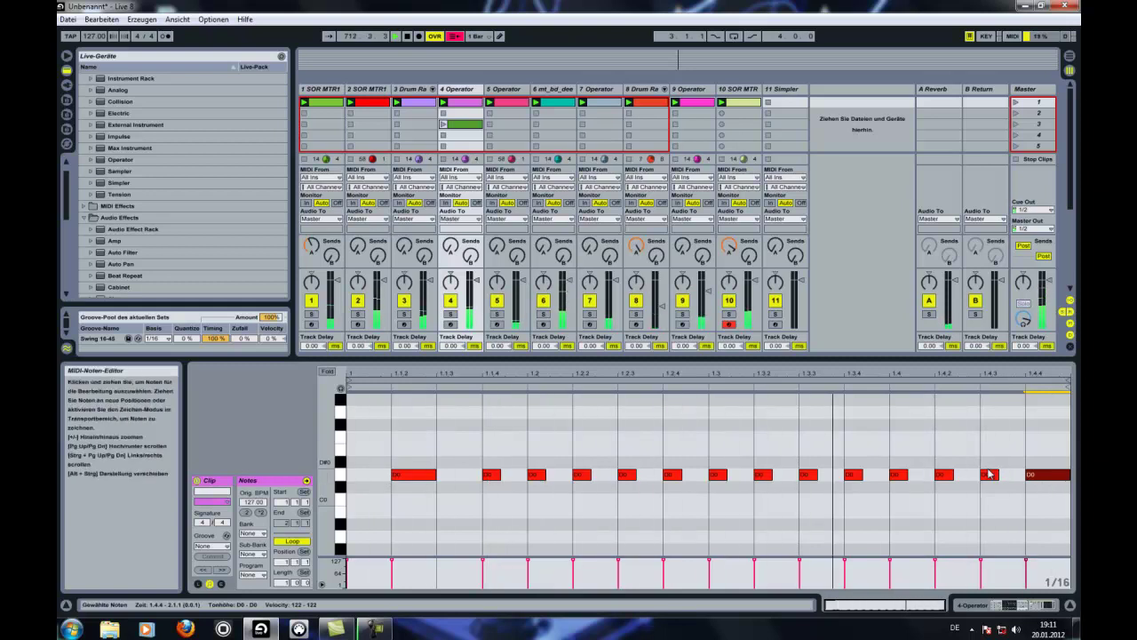
Enlarge the note editor and set two short notes at 1.1.1 and 1.1.2 on D0, replacing the long one.
left_click_drag(557, 361, 557, 89)
scroll(456, 300, "up", 10)
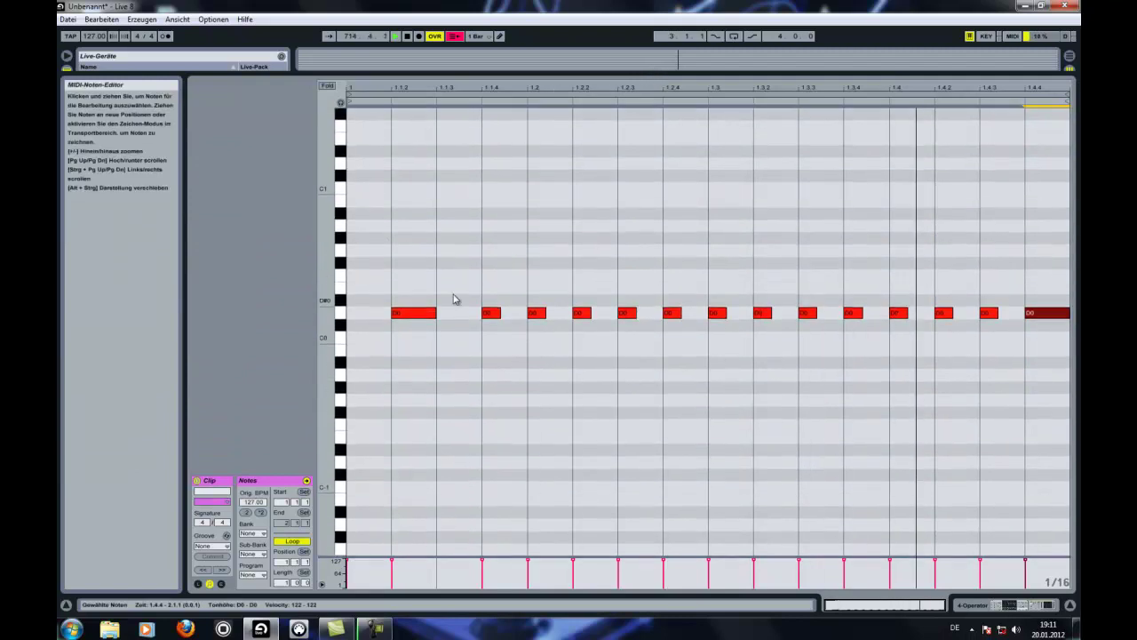
scroll(454, 300, "up", 2)
left_click_drag(414, 232, 329, 254)
key("shift+Down")
key("shift+Down")
key("shift+Down")
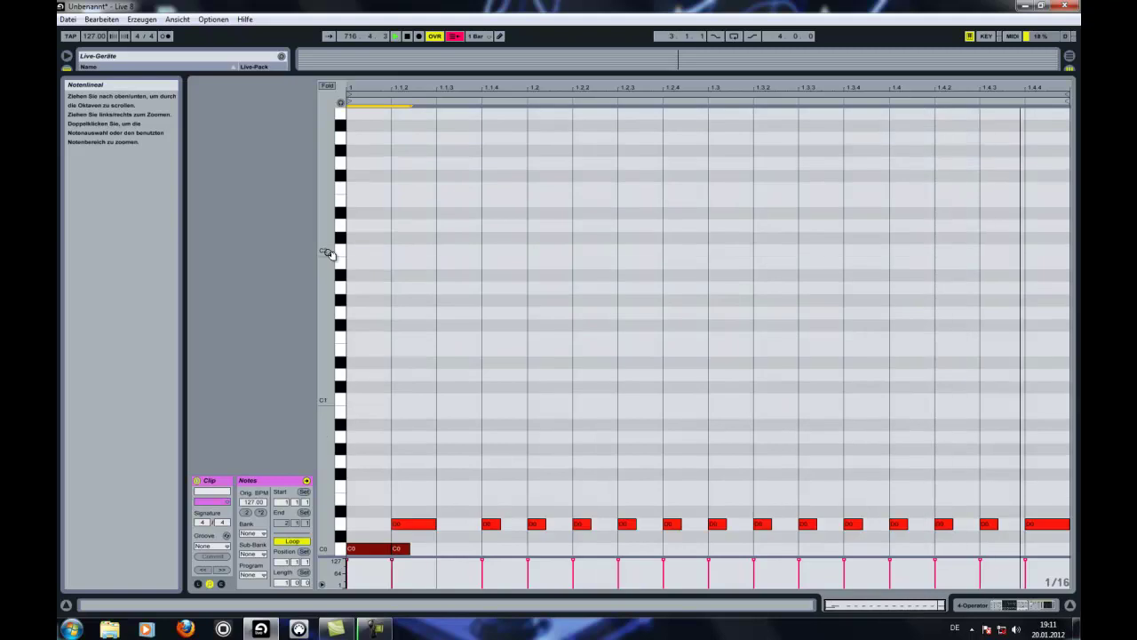
key("Up")
key("Up")
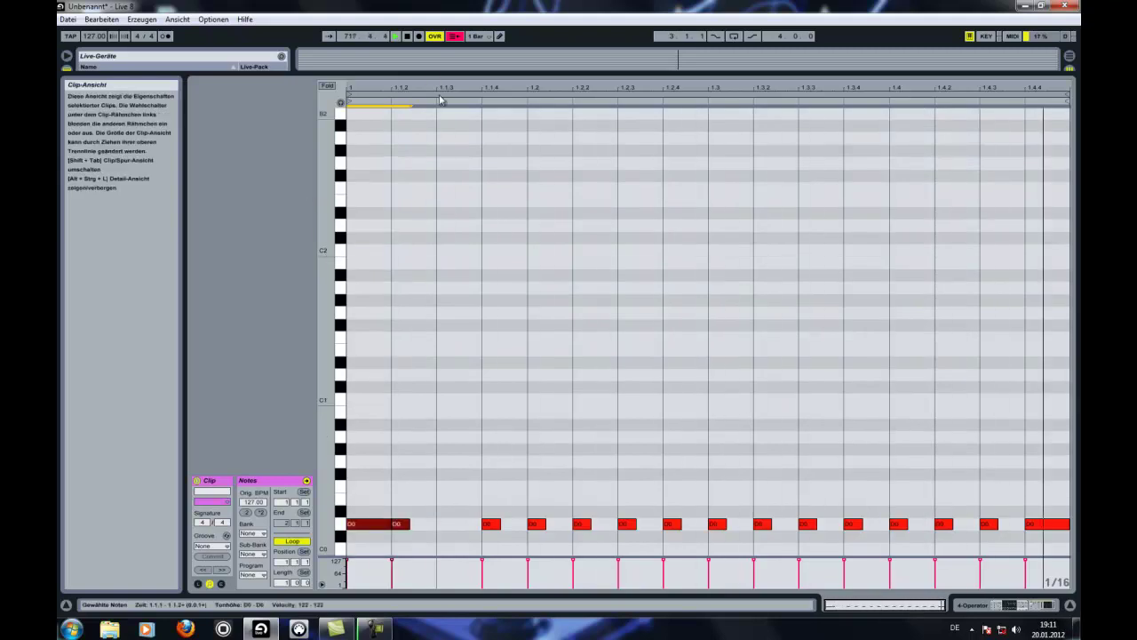
Complete the bar by placing short D0 notes at 1.1.3 and 1.4.4.
key("super")
left_click(394, 505)
left_click(389, 526)
left_click_drag(389, 526, 1010, 527)
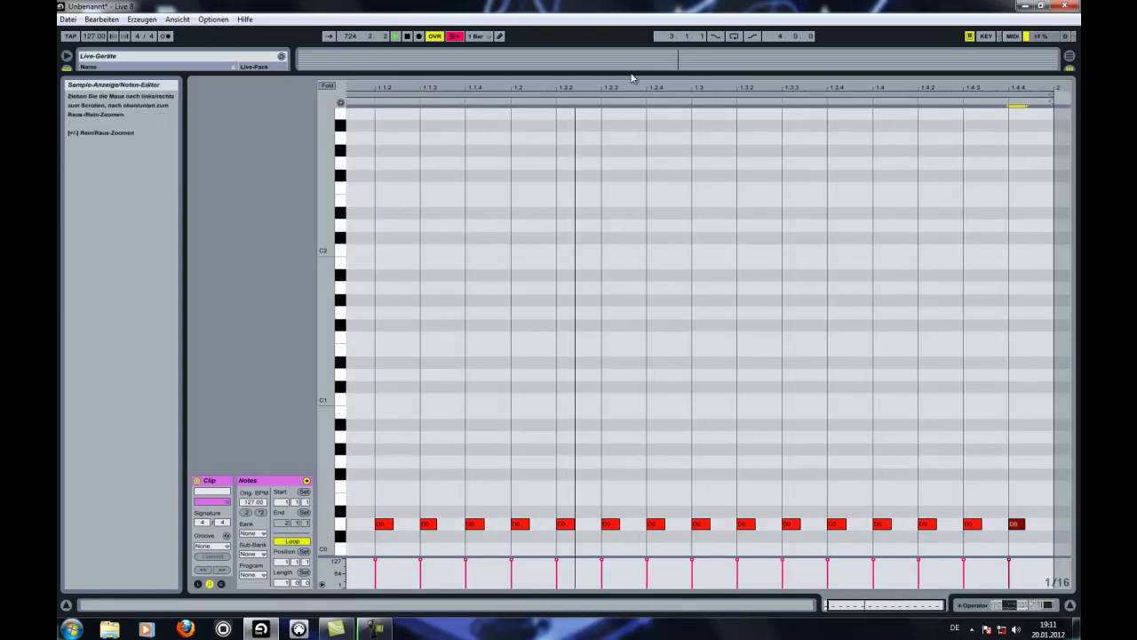
Shorten all sixteen D0 notes of the bar slightly further.
double_click(493, 88)
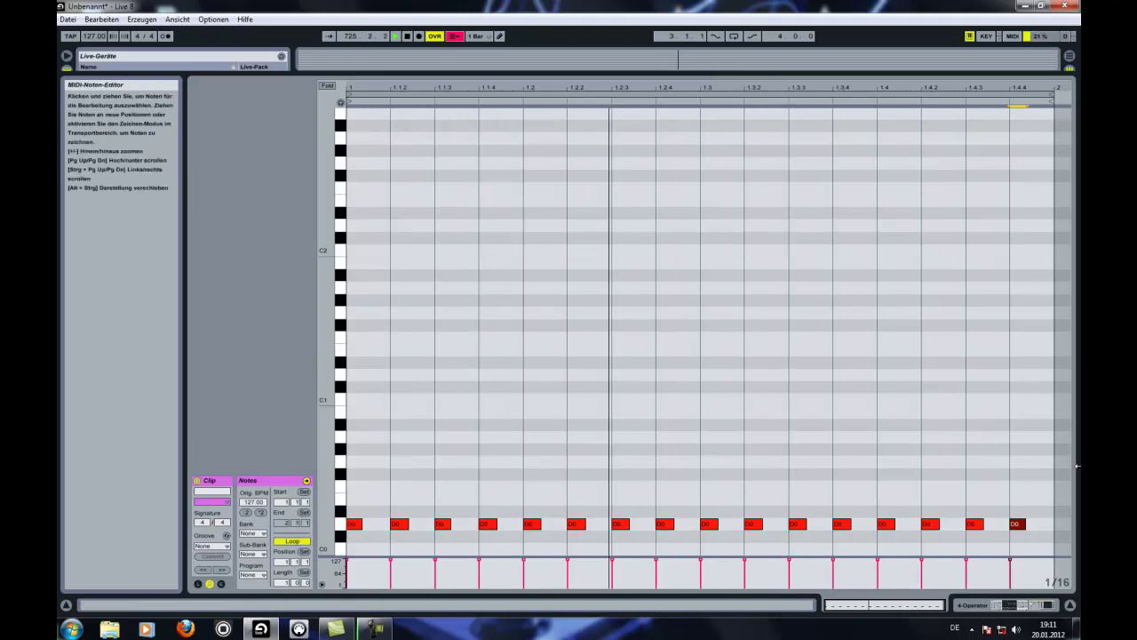
key("ctrl+a")
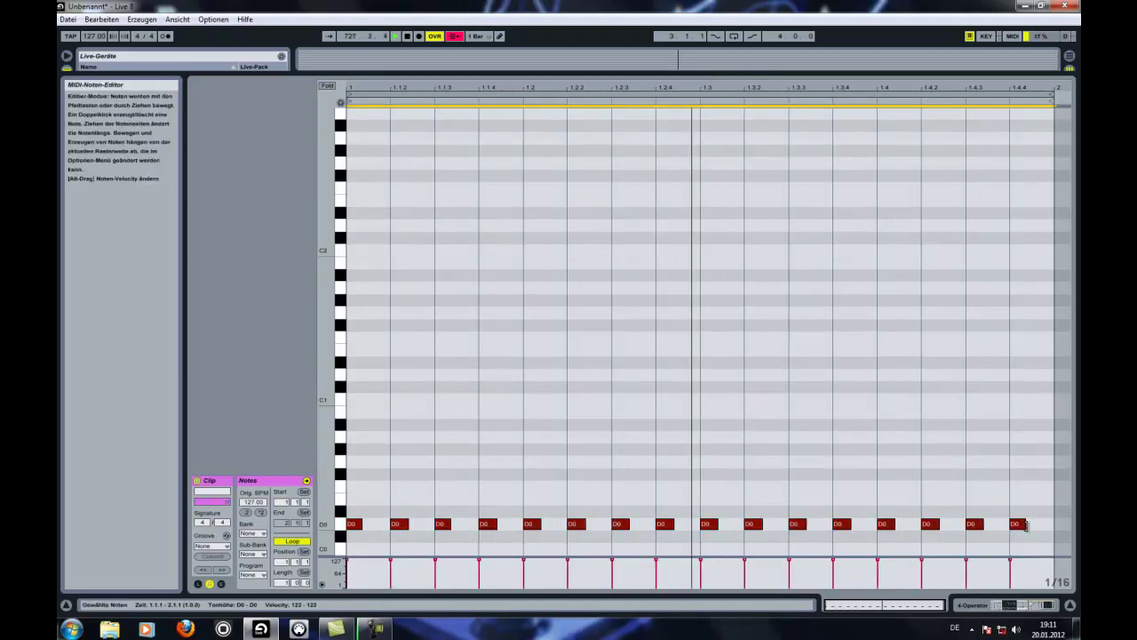
left_click_drag(1025, 525, 1018, 526)
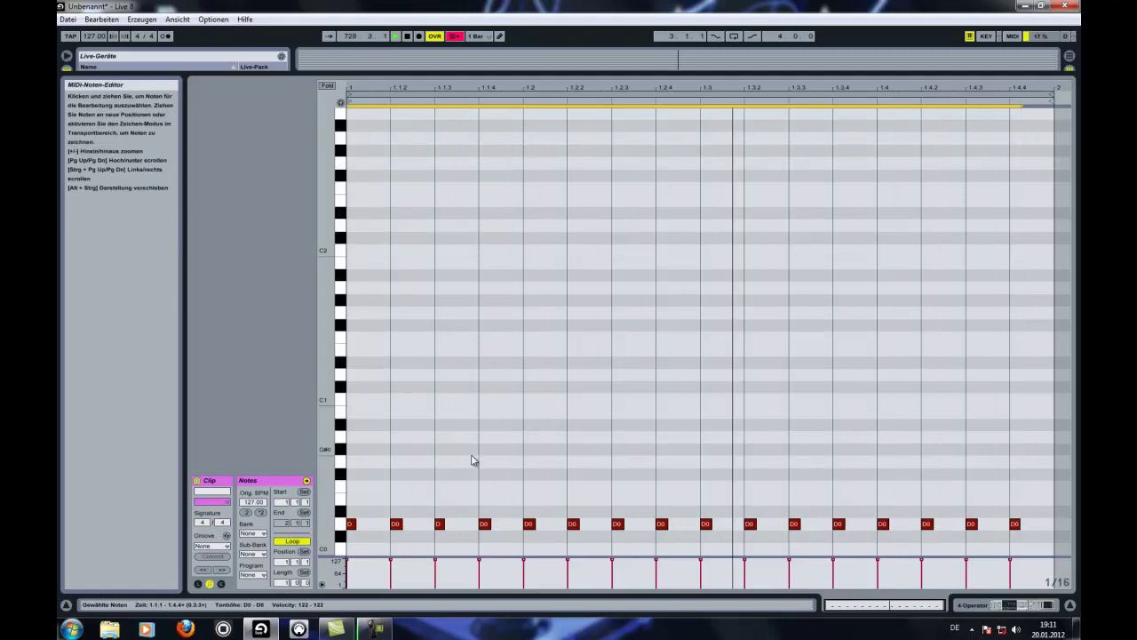
Set the grid to 1/64 and copy all the notes a thirty-second later to fill the gaps between them.
right_click(518, 433)
left_click(499, 354)
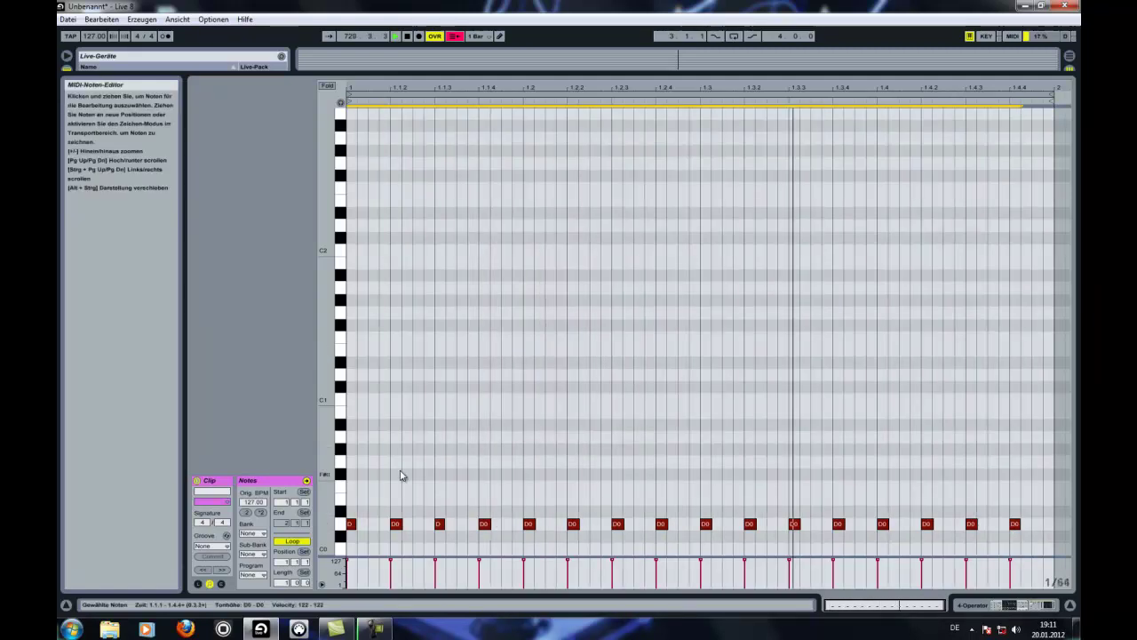
left_click_drag(352, 528, 373, 531)
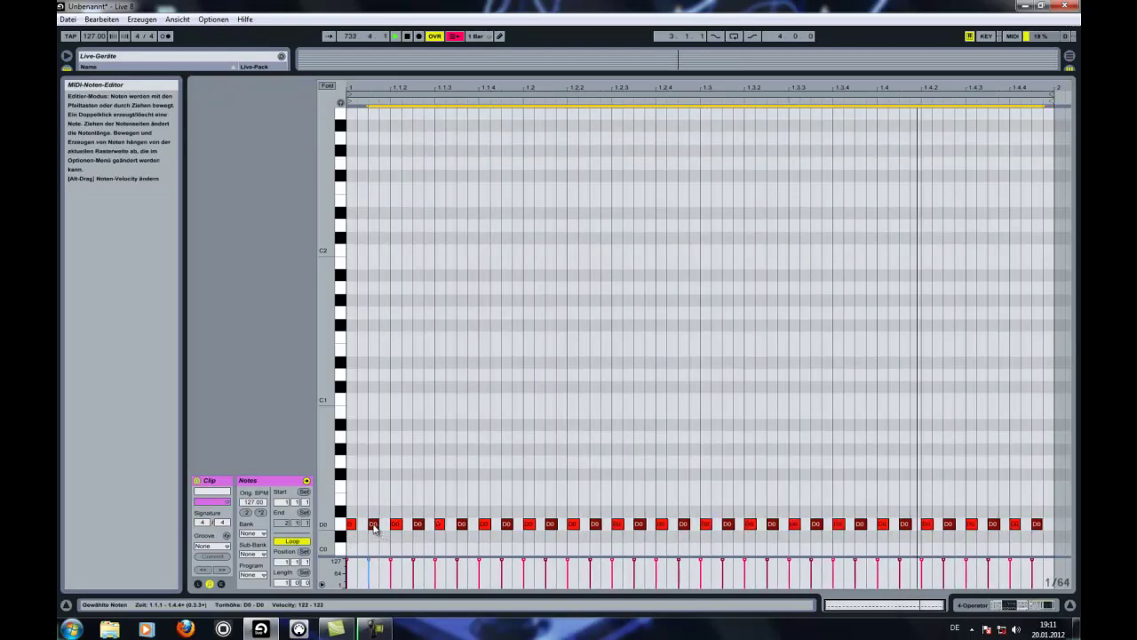
Enlarge the session view again and move the green clip of the 4 Operator track into its second slot.
left_click_drag(853, 73, 835, 469)
scroll(522, 189, "up", 1)
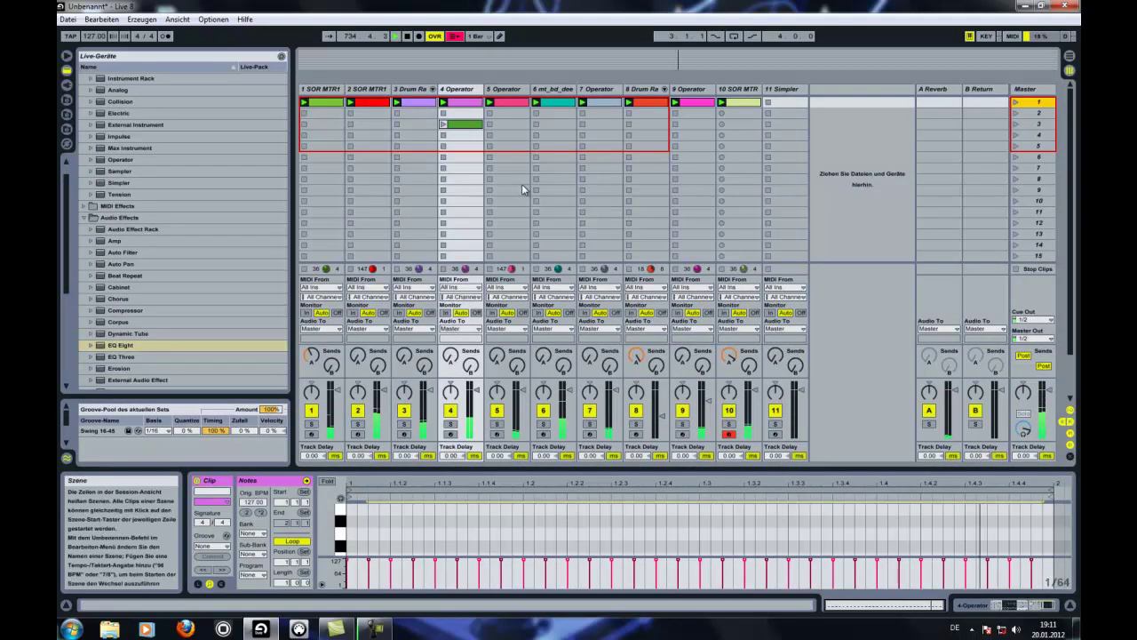
left_click_drag(462, 124, 460, 118)
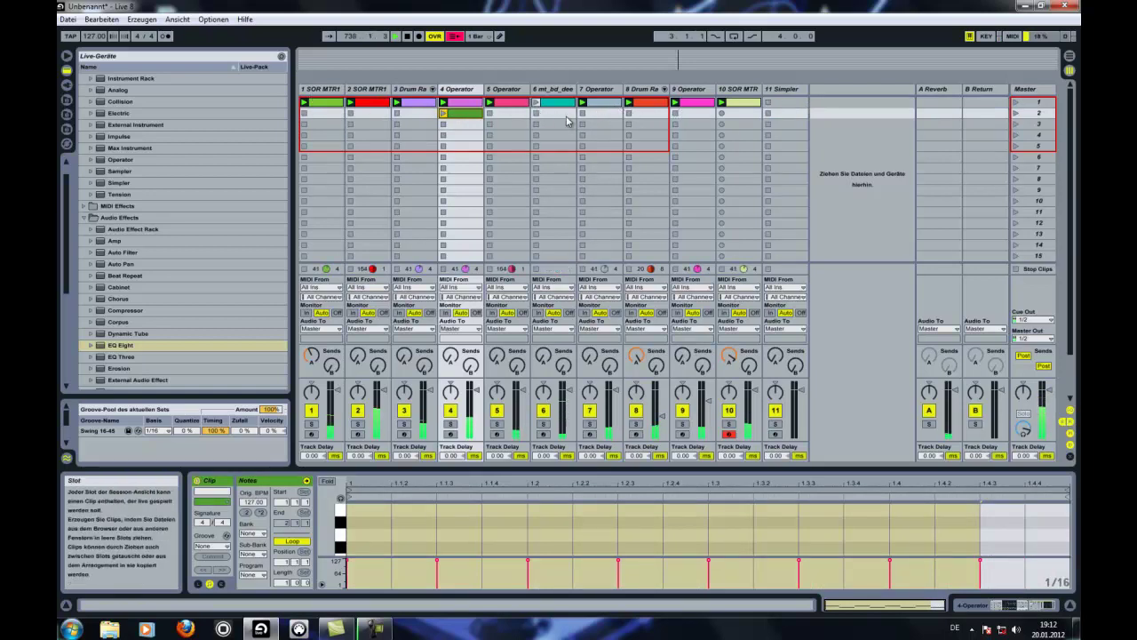
Add EQ Eight to the 4 Operator track with band 1 boosted about 6.64 dB at 57.4 Hz, and relaunch scene 1.
scroll(259, 205, "down", 3)
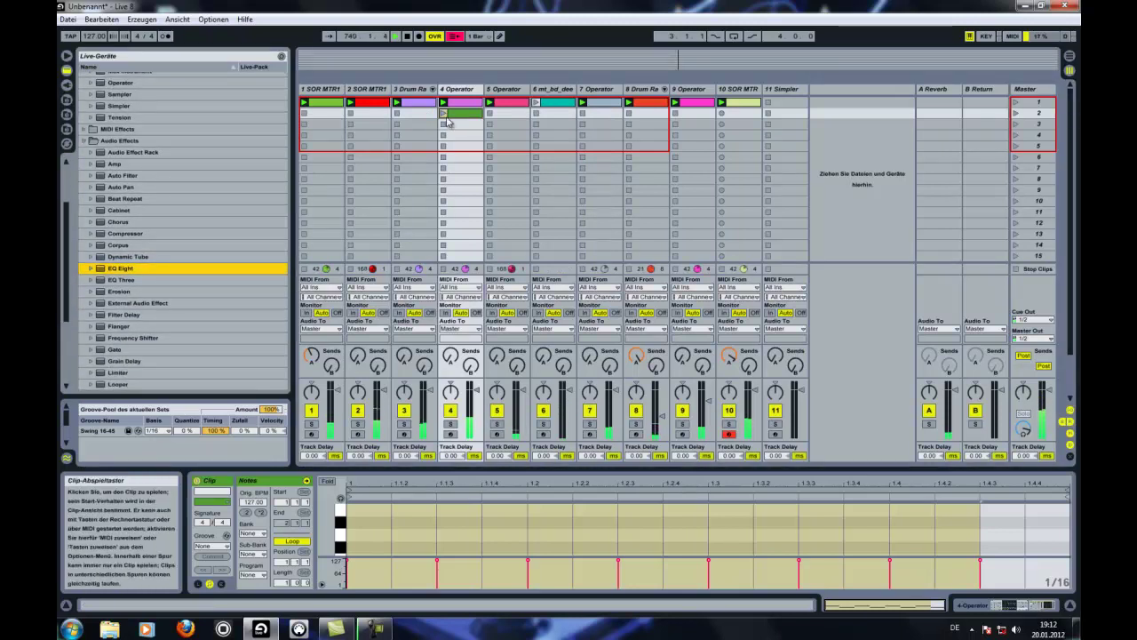
scroll(177, 231, "down", 3)
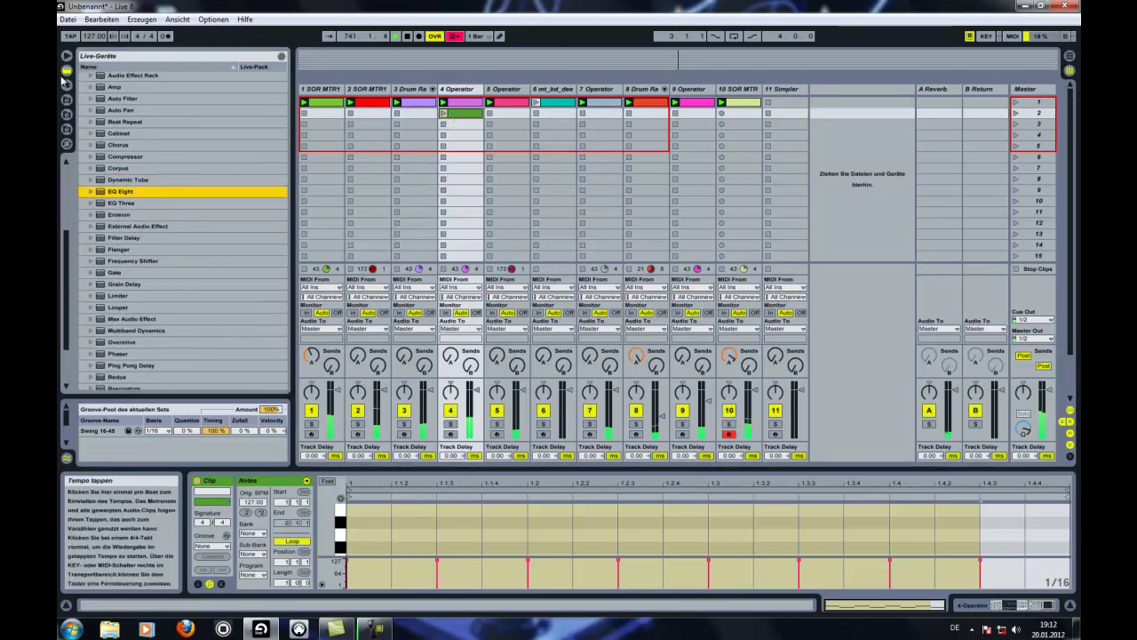
left_click(454, 89)
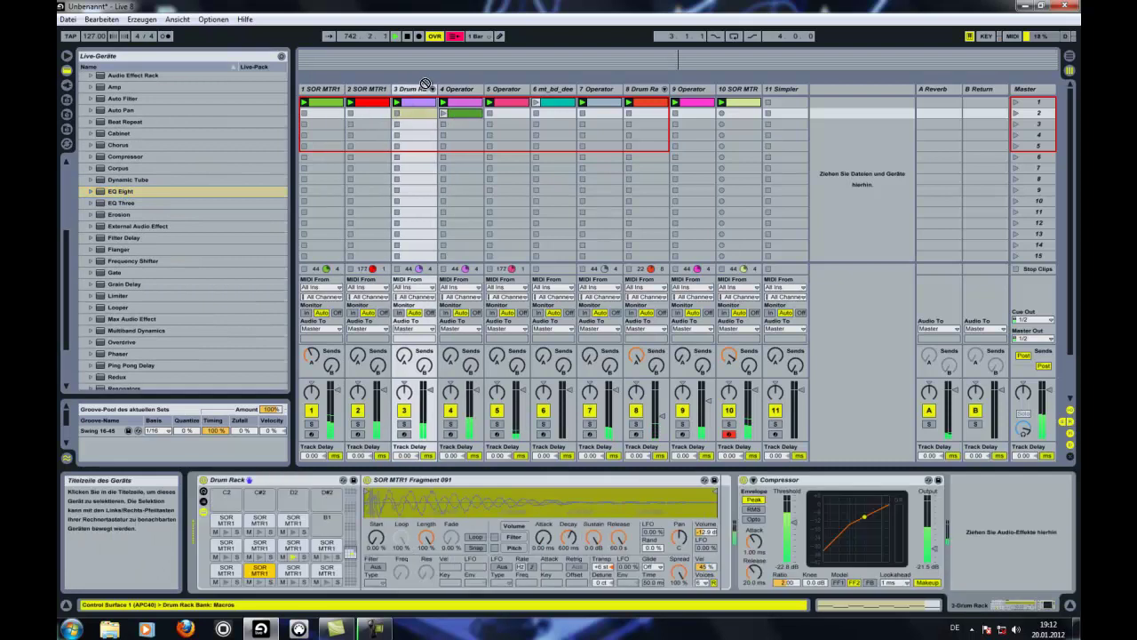
key("Return")
left_click_drag(893, 530, 876, 522)
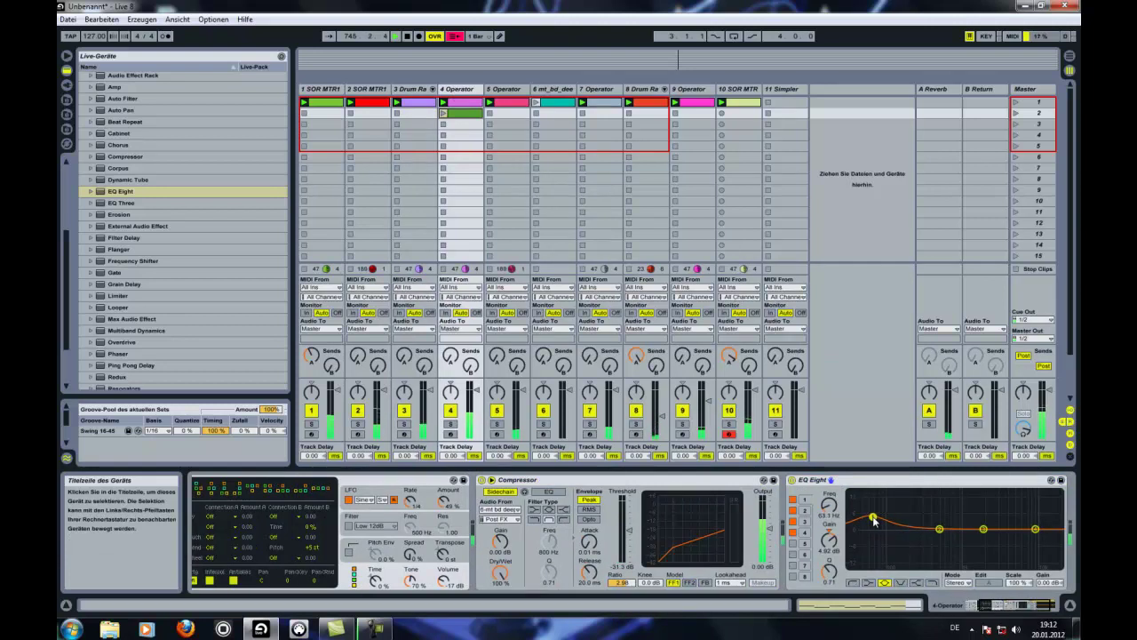
left_click(1018, 102)
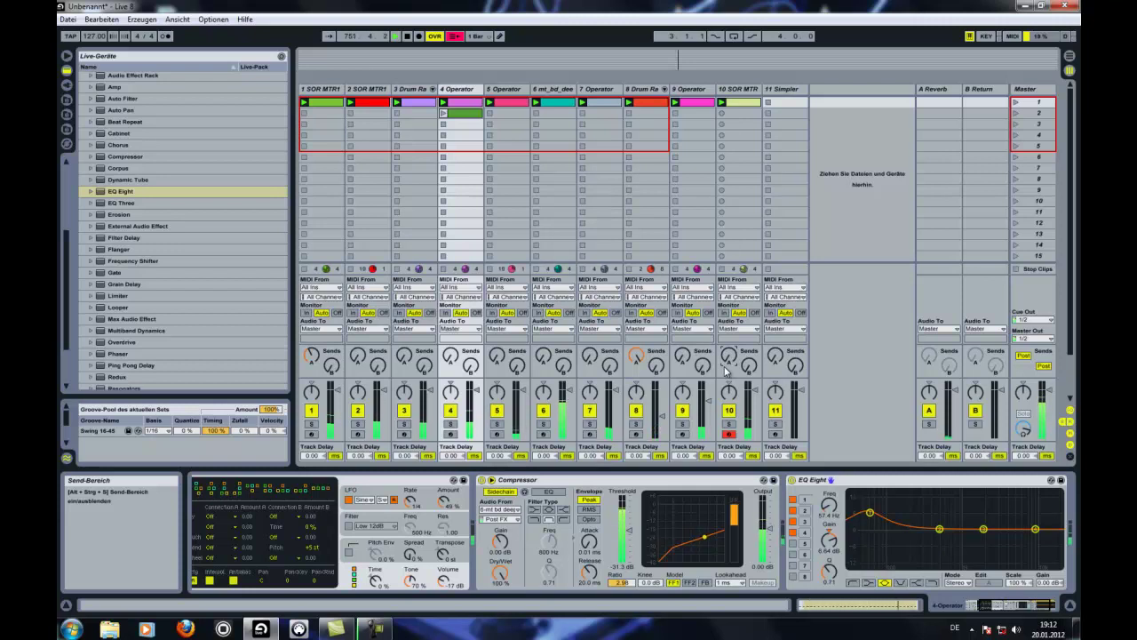
Open the SOR MTR1 SID sample folder in the file browser.
scroll(197, 159, "up", 5)
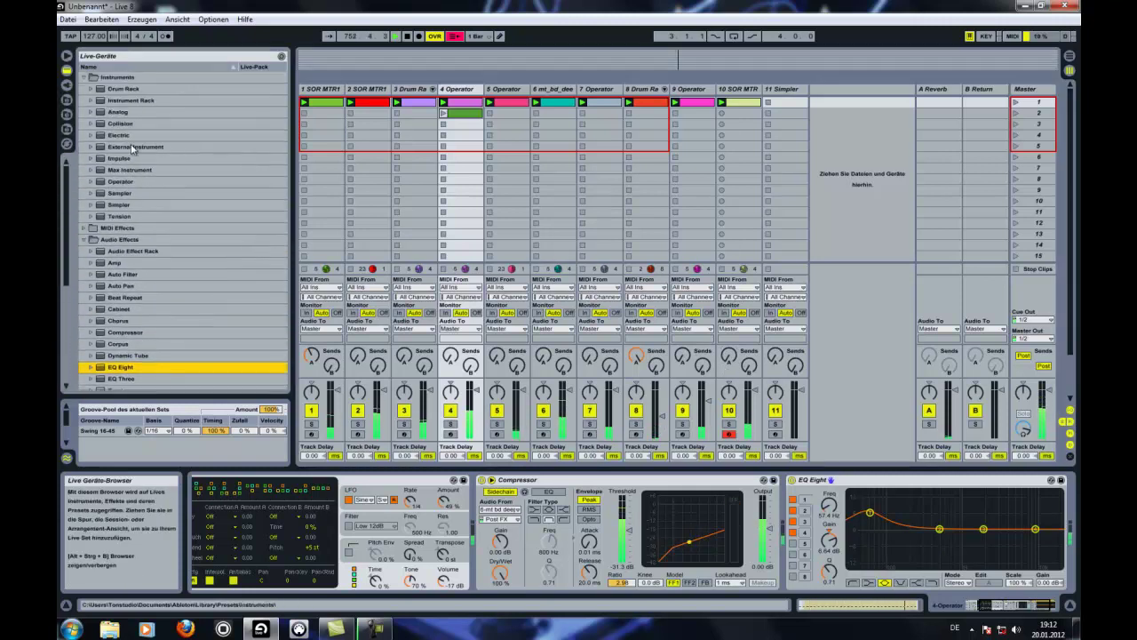
left_click(67, 128)
scroll(178, 144, "up", 2)
double_click(131, 77)
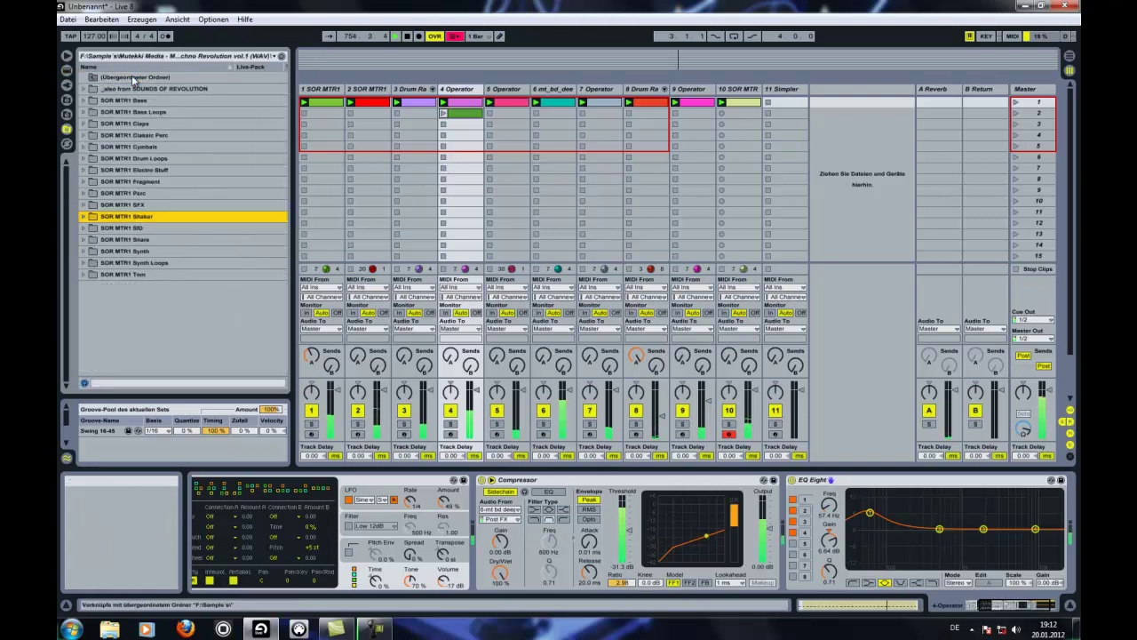
double_click(160, 228)
Audition SID samples 012, 009, 004, 003 and 002 against the running loop.
left_click(170, 216)
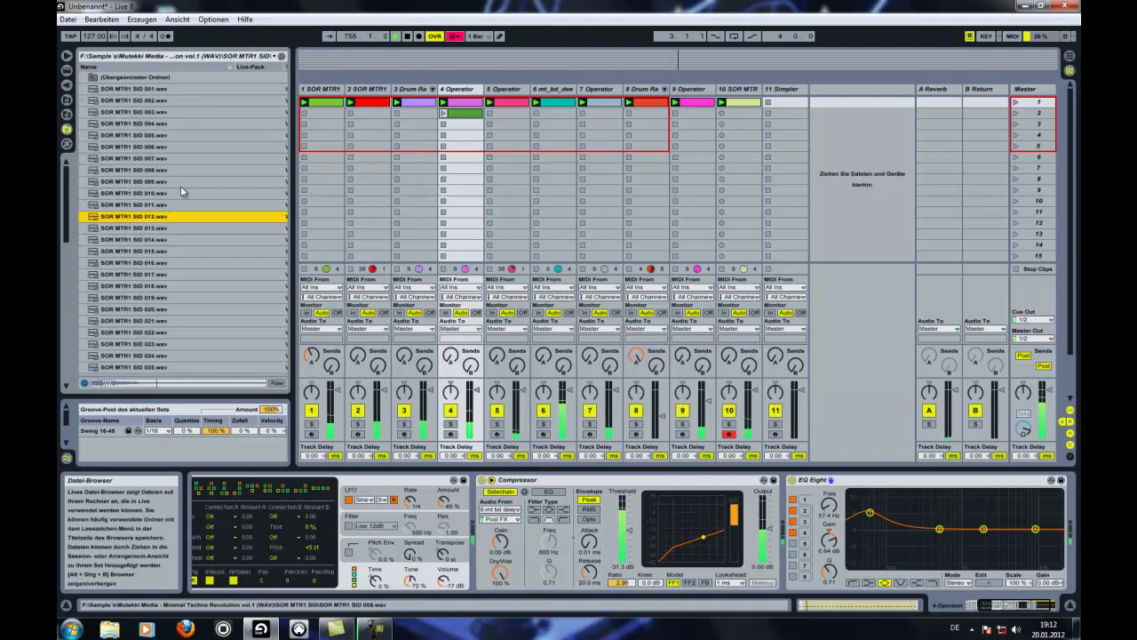
left_click(182, 185)
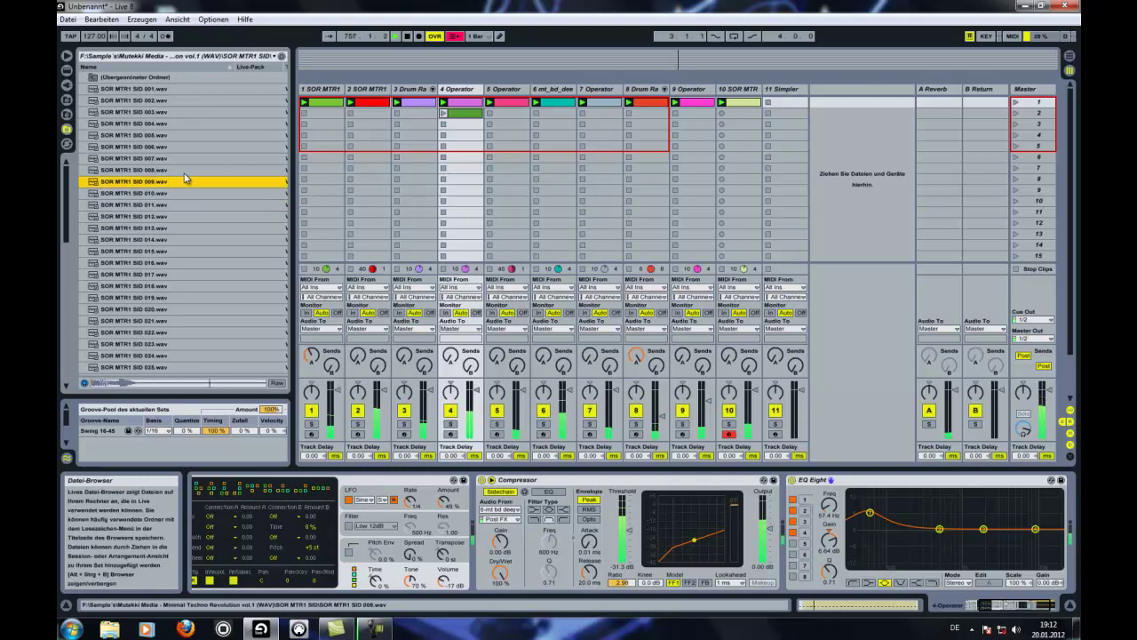
left_click(176, 124)
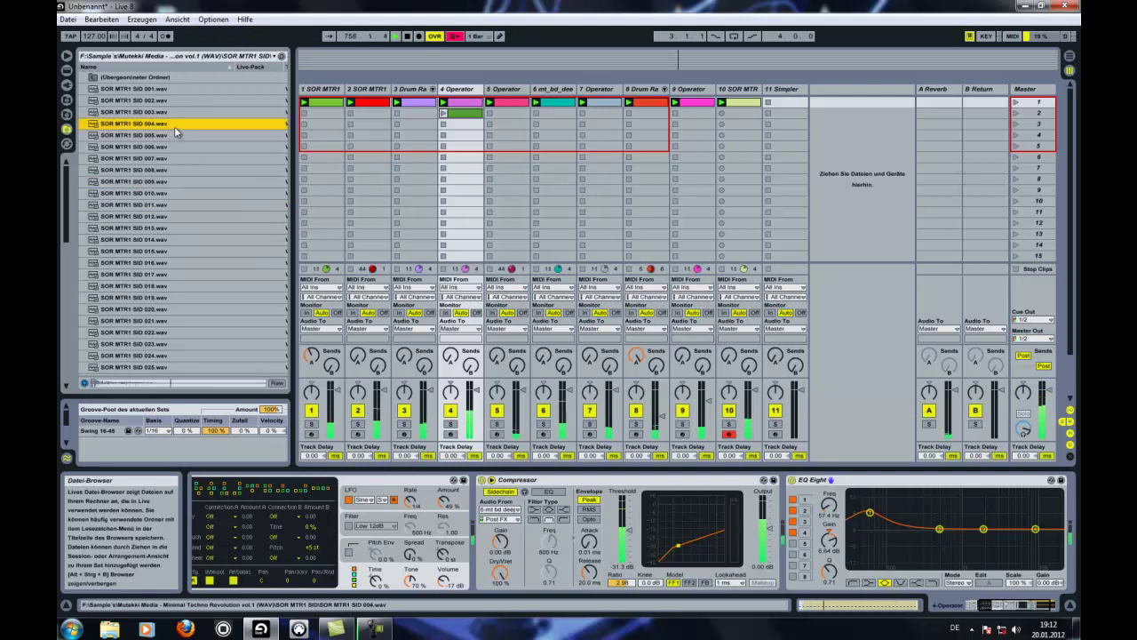
left_click(167, 114)
left_click(169, 104)
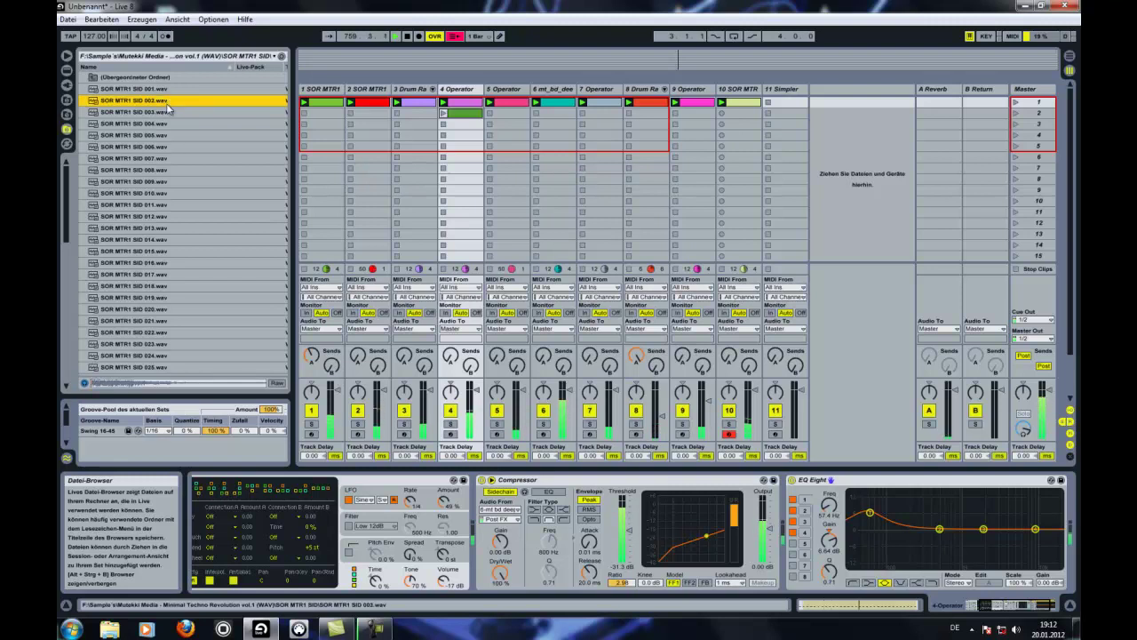
Audition the SID samples from 023 to 028, then play SOR MTR1 SID 027.wav once more.
left_click(173, 343)
scroll(182, 331, "down", 2)
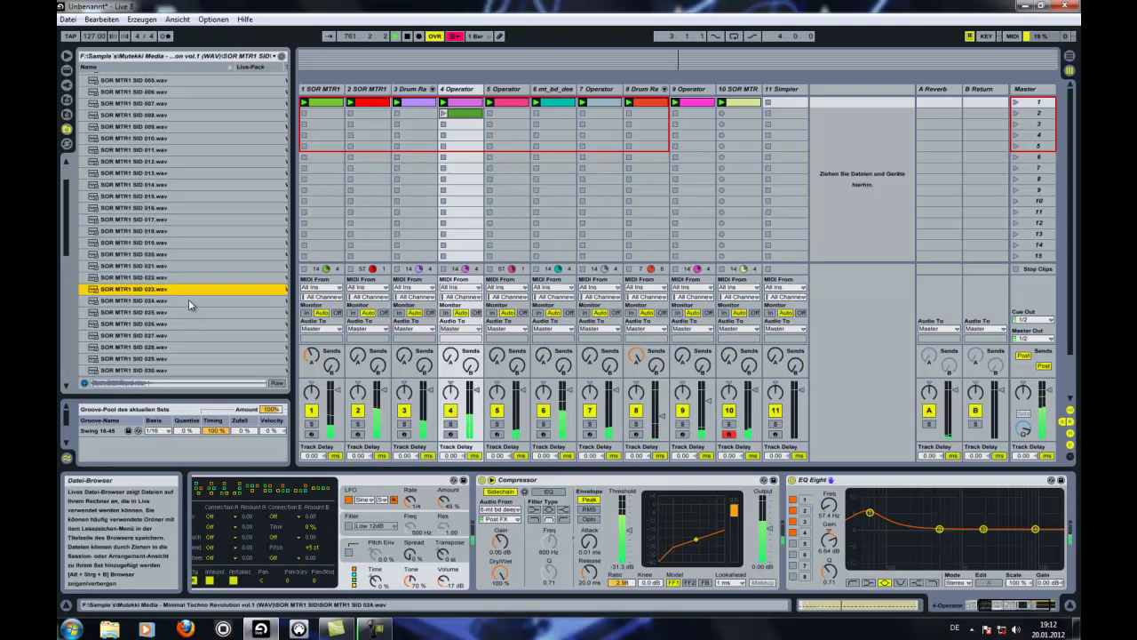
left_click(189, 302)
left_click(166, 312)
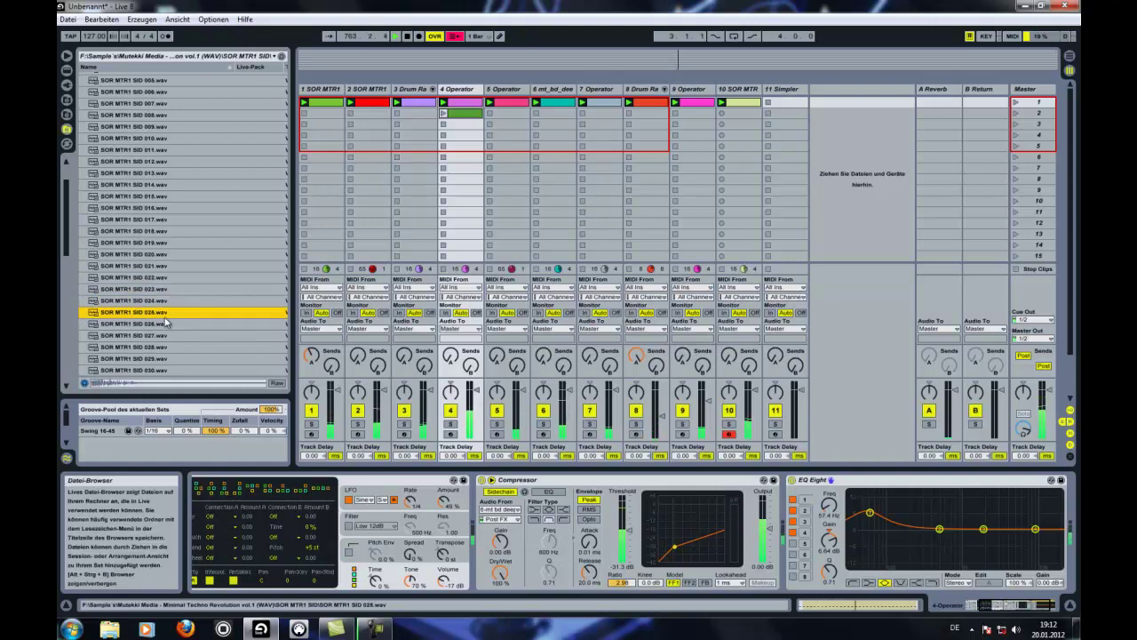
left_click(163, 324)
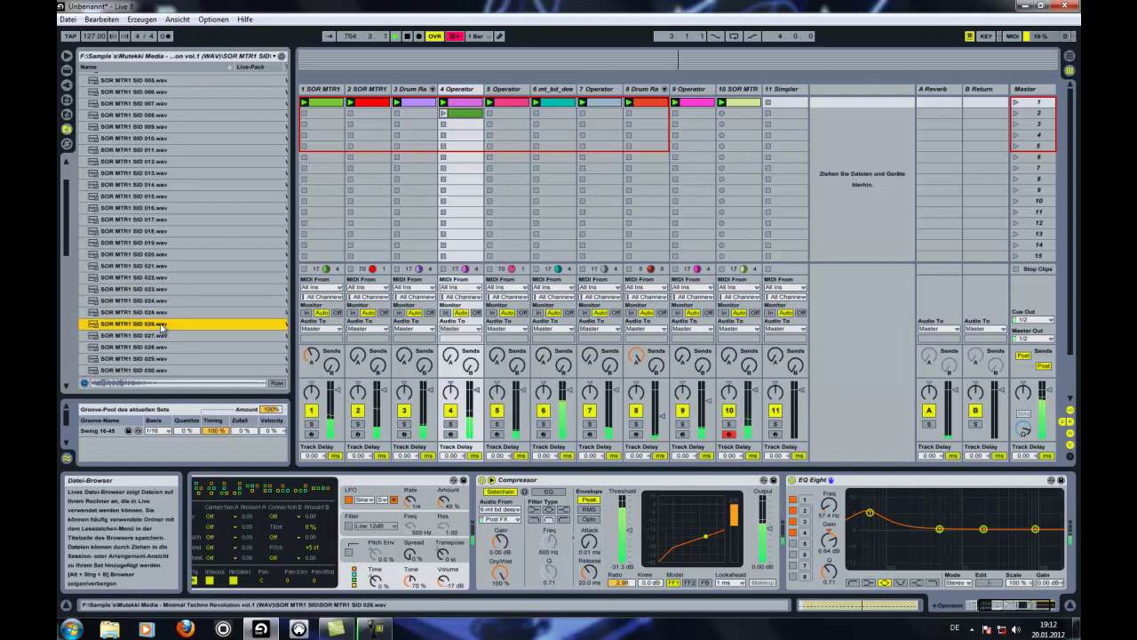
scroll(162, 325, "down", 3)
left_click(163, 281)
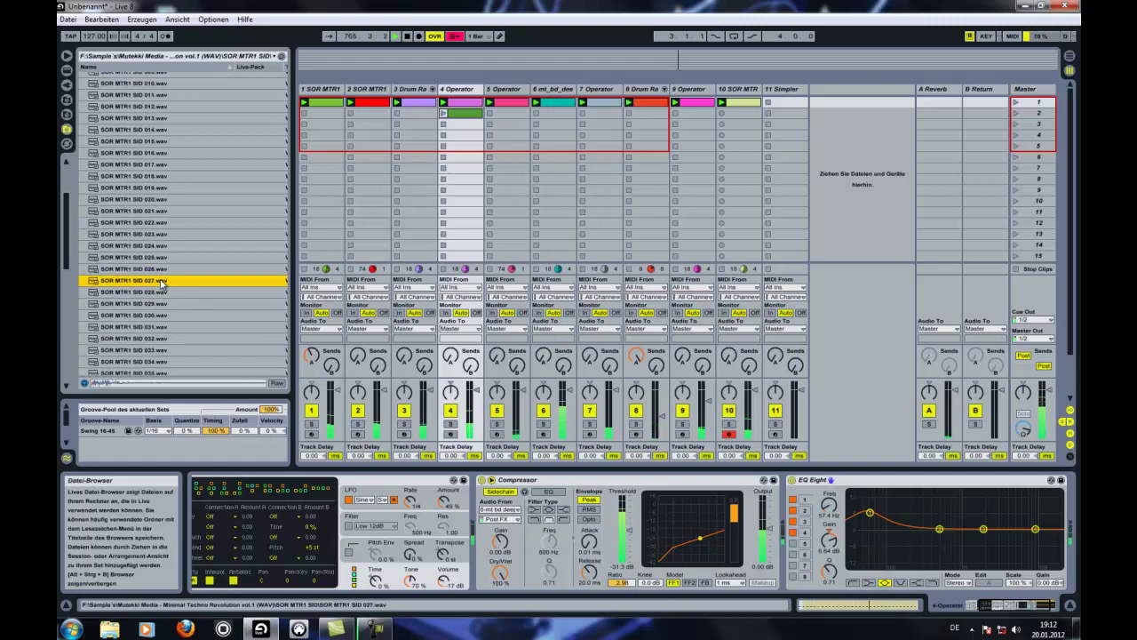
left_click(156, 298)
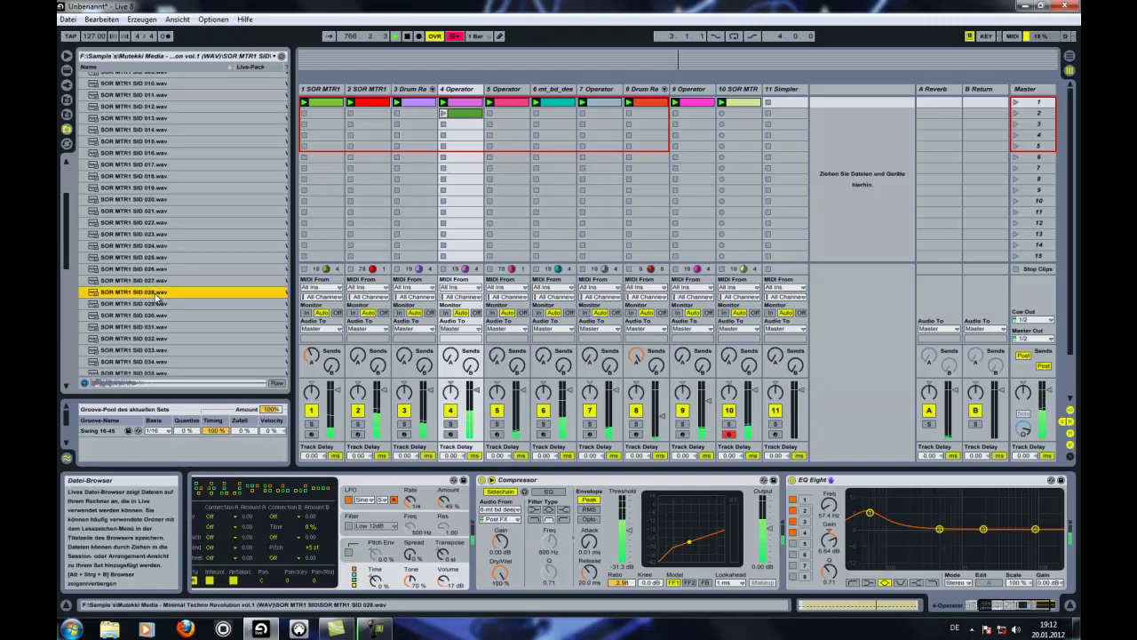
left_click(153, 281)
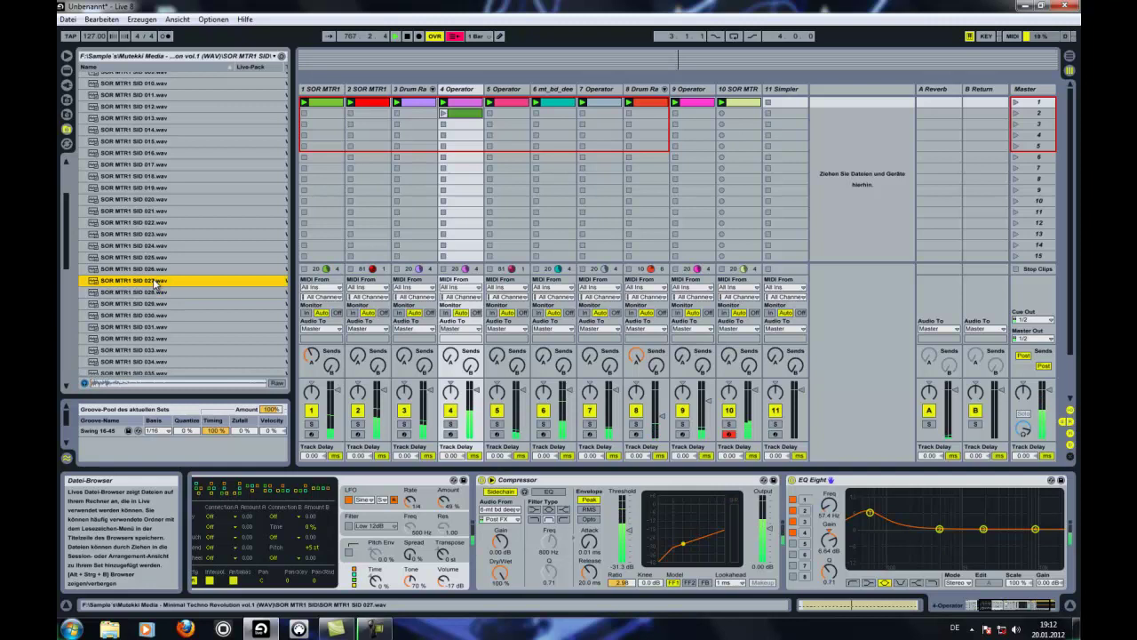
Load SOR MTR1 SID 027.wav into the Simpler on track 11 and raise its velocity-to-volume amount.
left_click(797, 91)
left_click_drag(142, 274, 396, 506)
left_click_drag(542, 570, 543, 566)
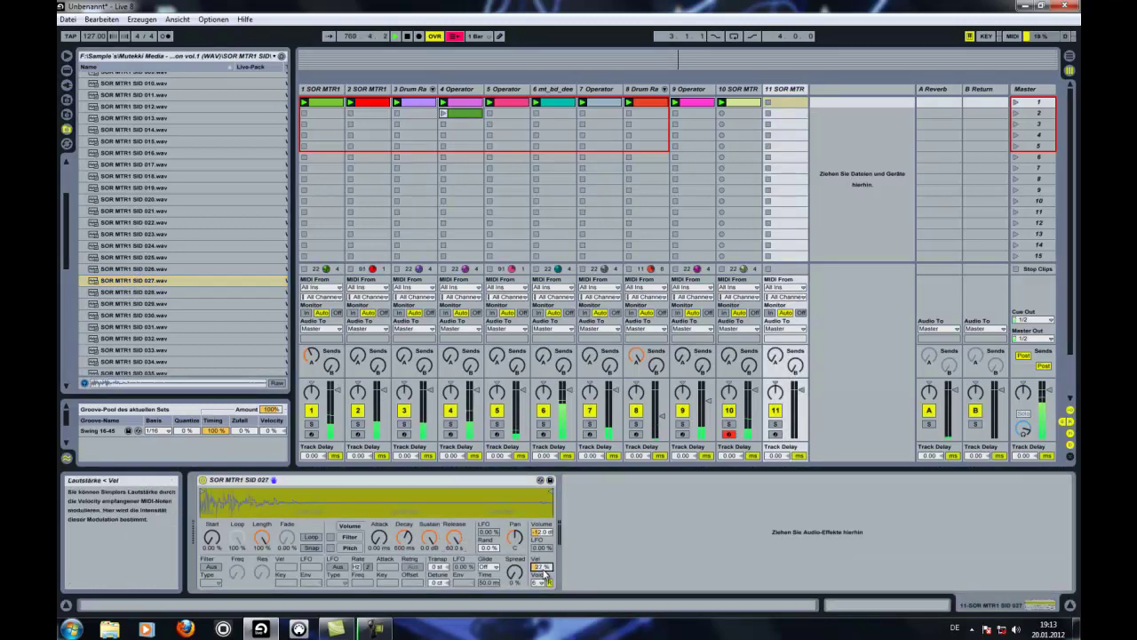
Create a MIDI clip in track 11's first slot and enter two sixteenth notes on C3 followed by one on C#3.
double_click(787, 101)
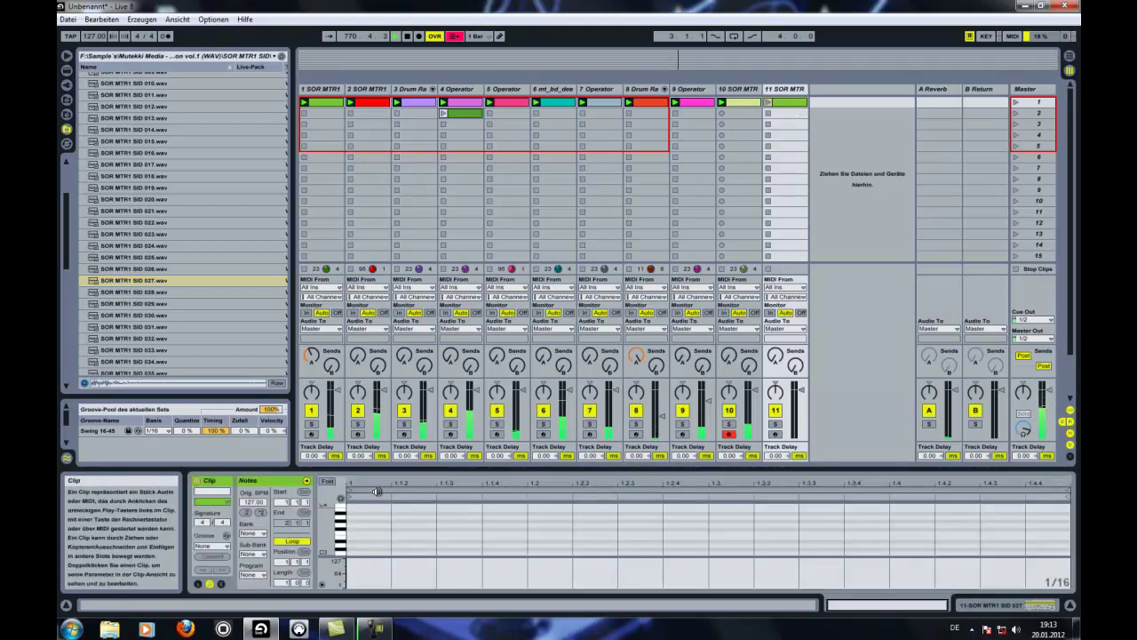
double_click(426, 552)
double_click(451, 549)
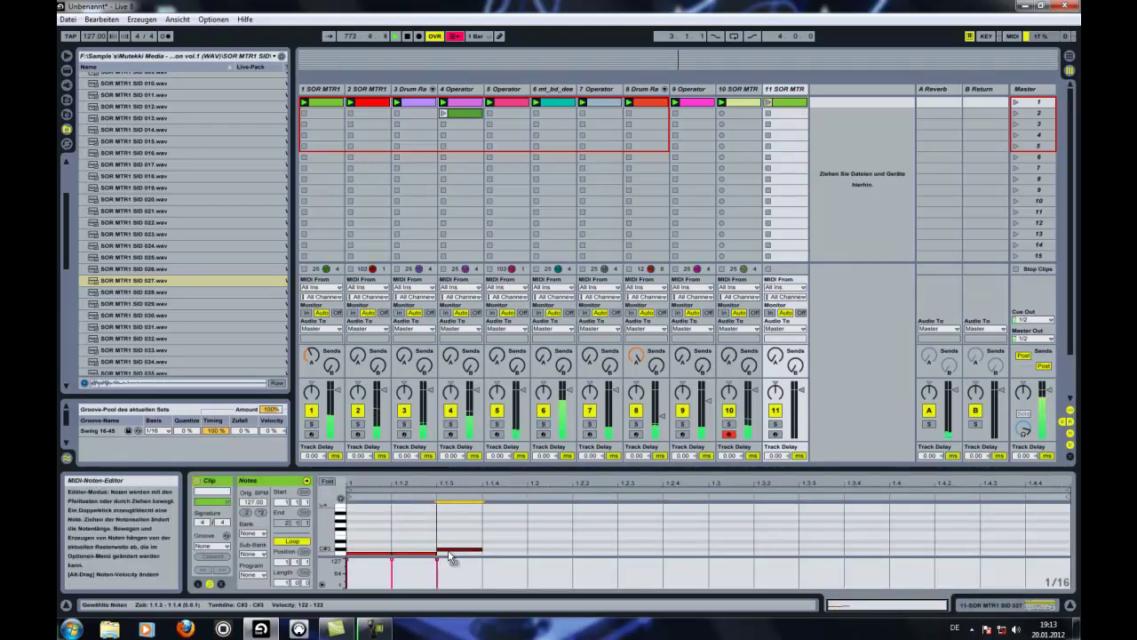
Lower the velocities of the three notes and shorten the clip's loop to one beat.
mouse_move(430, 566)
left_mouse_down()
mouse_move(347, 560)
mouse_move(393, 580)
left_mouse_up()
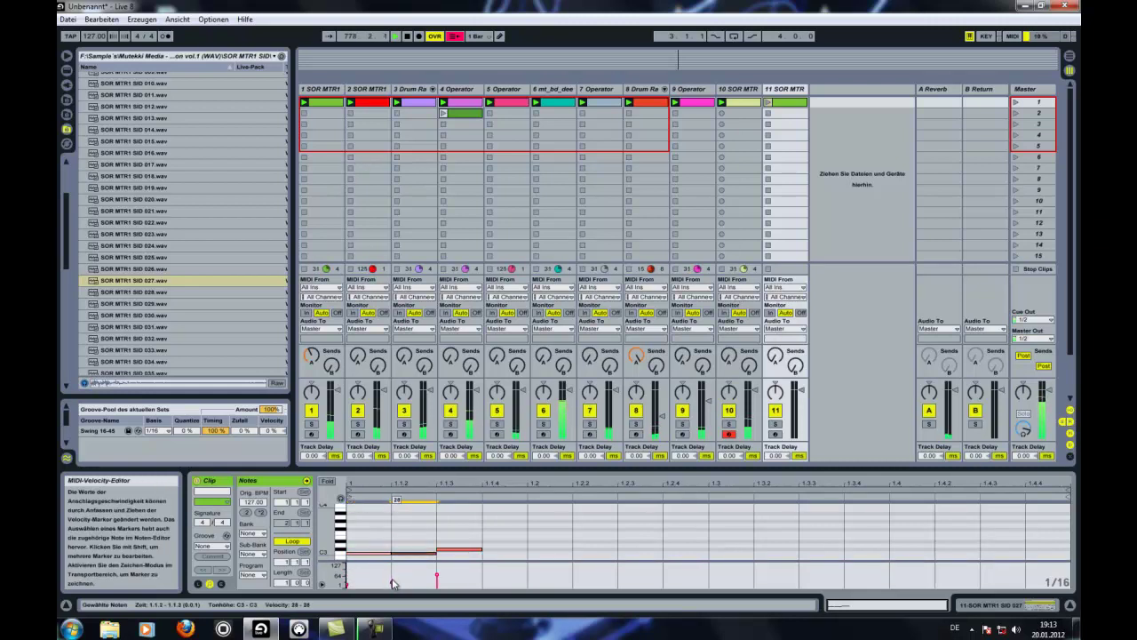
left_click(436, 578)
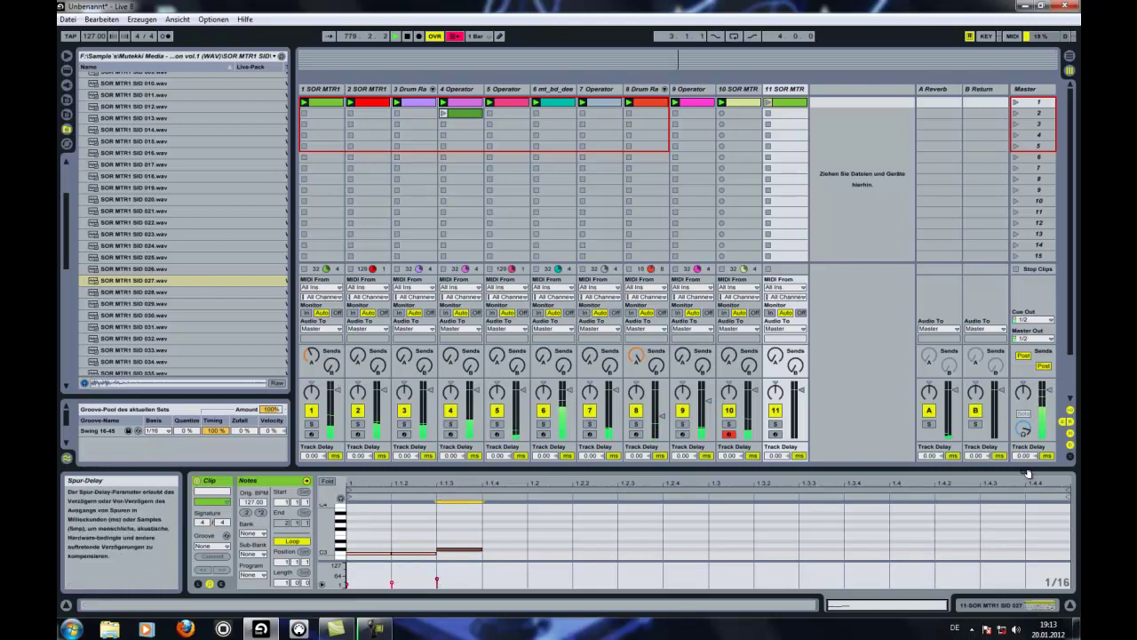
left_click_drag(1068, 499, 537, 503)
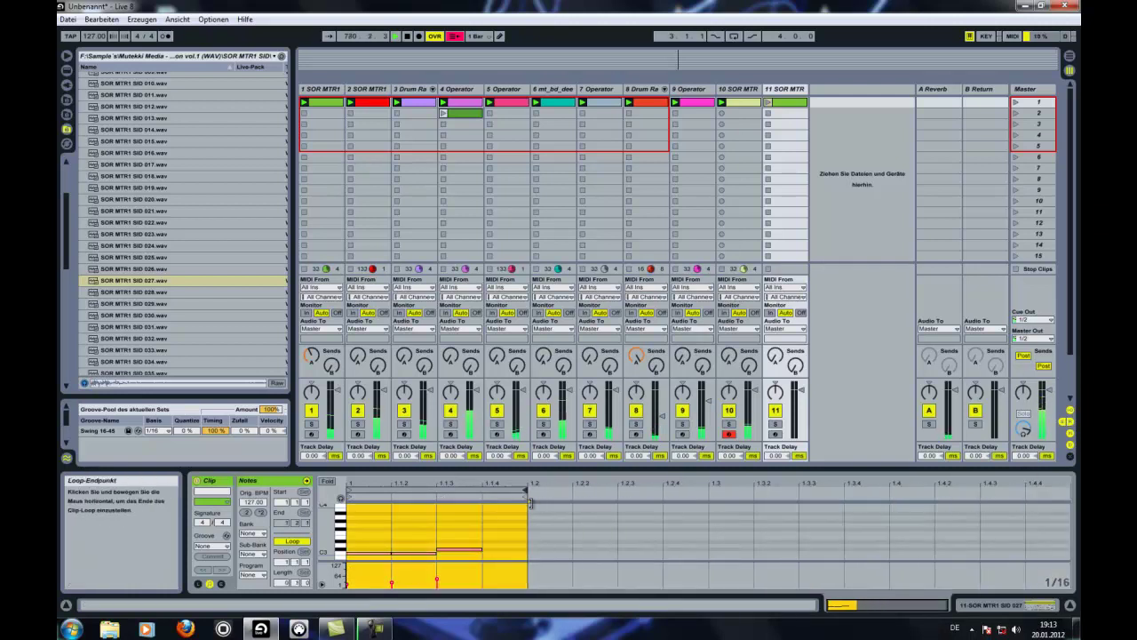
With the track 11 clip playing, set the Simpler's velocity-to-volume amount to 100 % and raise its volume to about -7.68 dB.
left_click(787, 91)
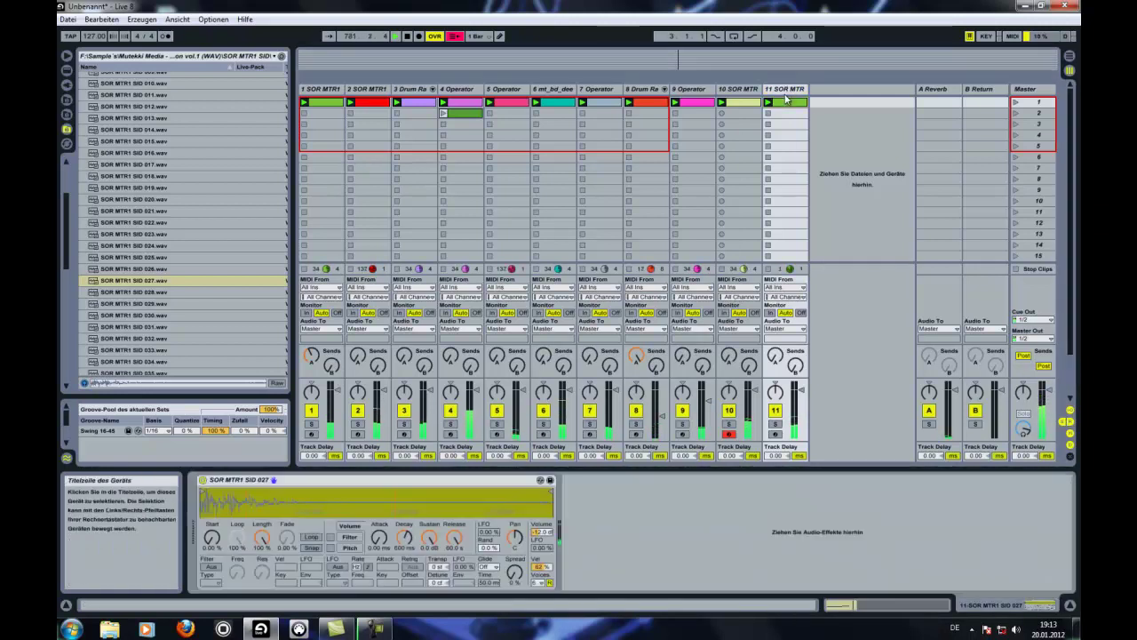
left_click_drag(541, 569, 541, 533)
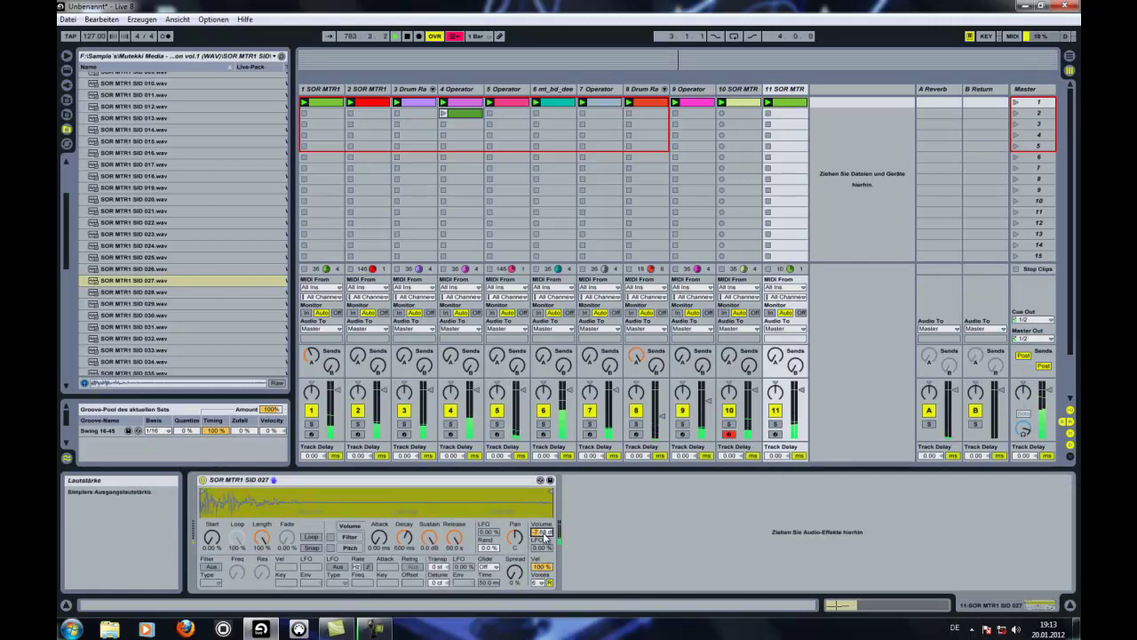
left_click_drag(438, 574, 438, 569)
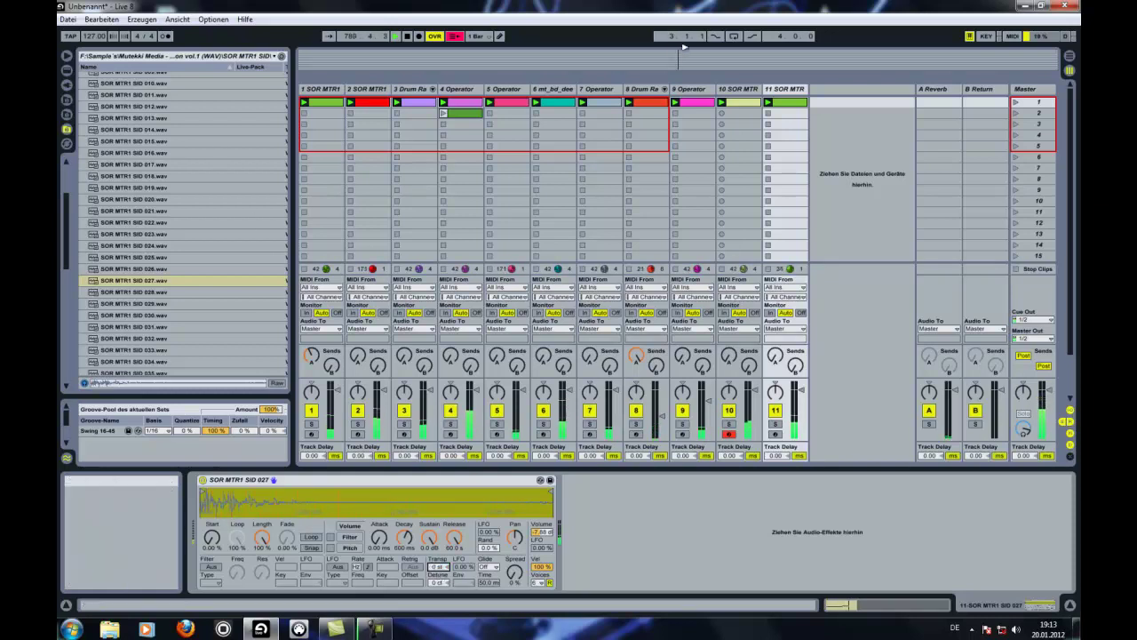
Copy the sidechain Compressor from track 10 to track 11, after the Simpler.
left_click(739, 93)
left_click(740, 100)
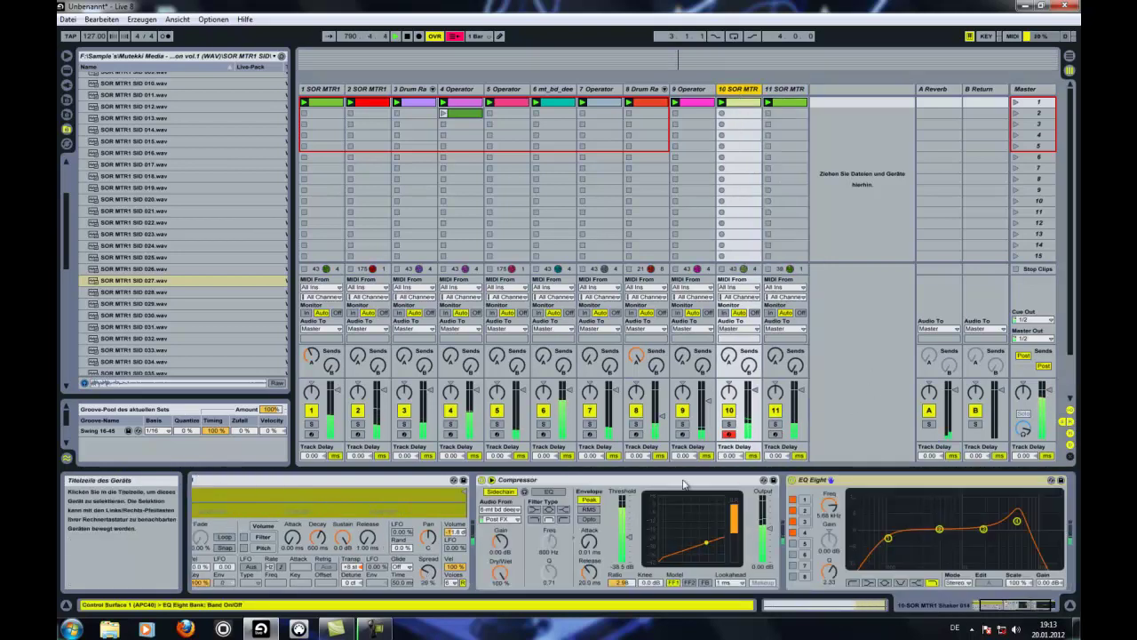
left_click(799, 89)
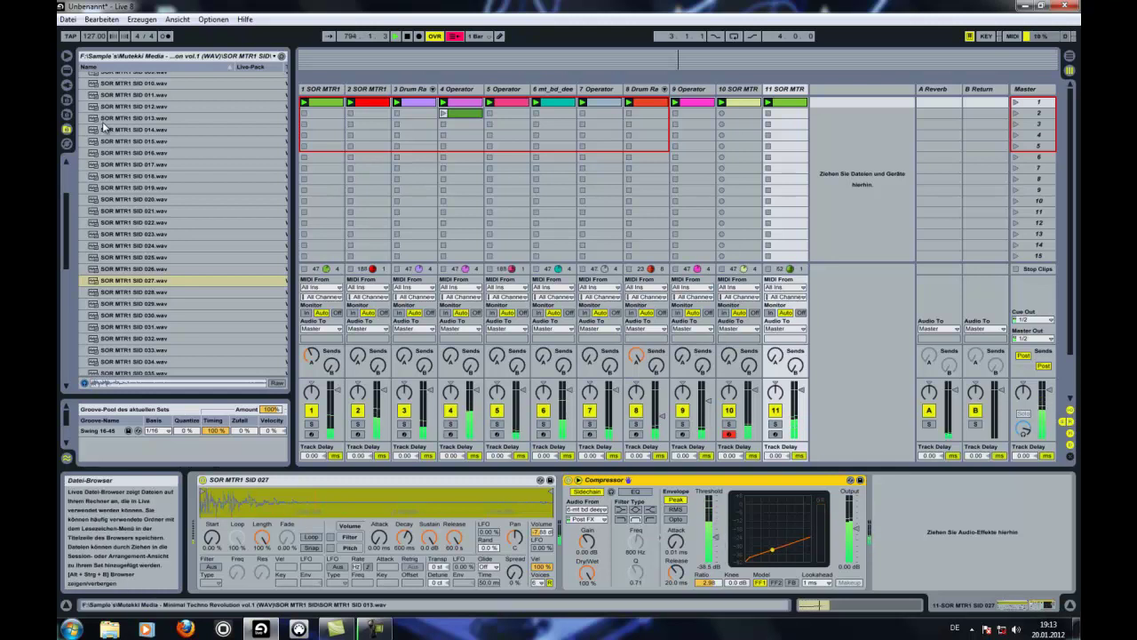
Leave the SID folder and go up to the main sample folder in the file browser.
scroll(103, 130, "up", 4)
left_click(114, 78)
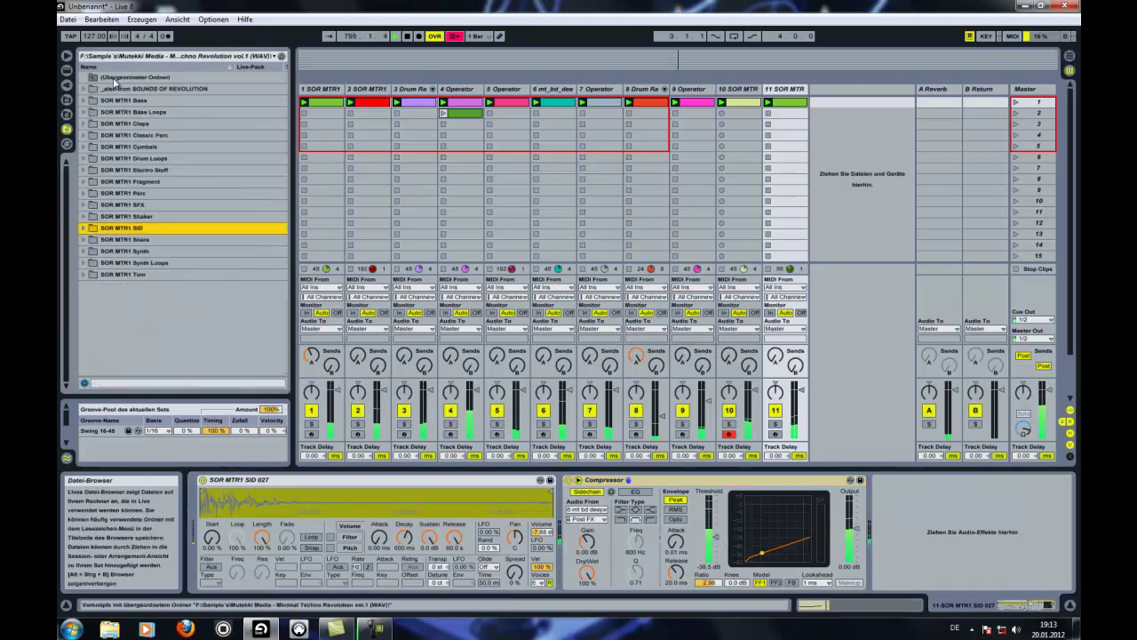
double_click(114, 79)
scroll(151, 178, "down", 8)
scroll(155, 233, "down", 3)
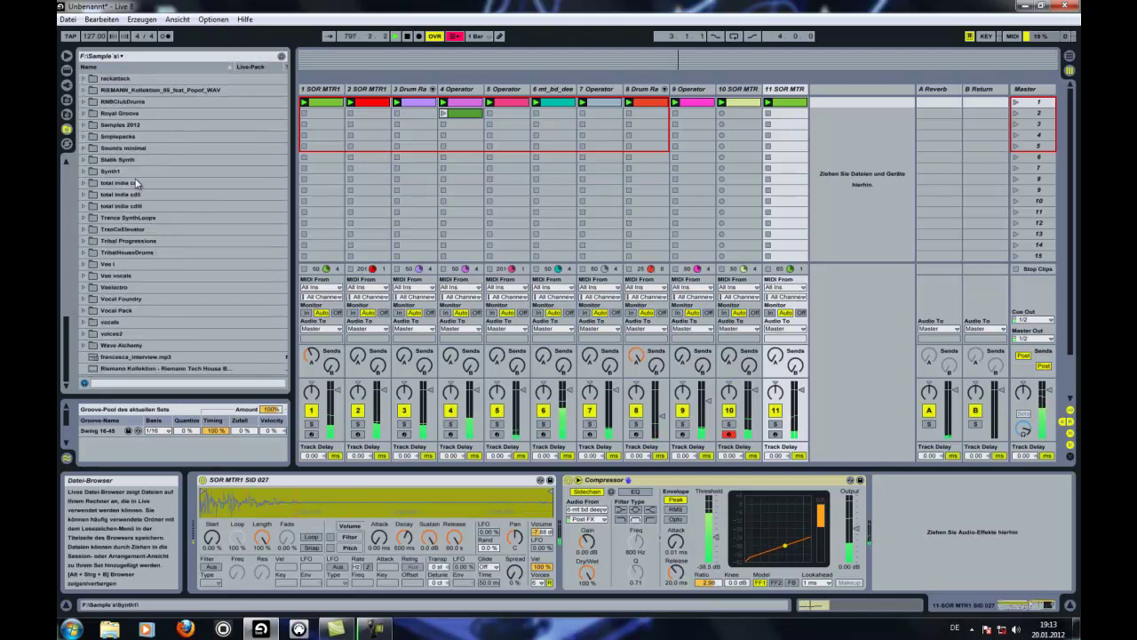
left_click(67, 69)
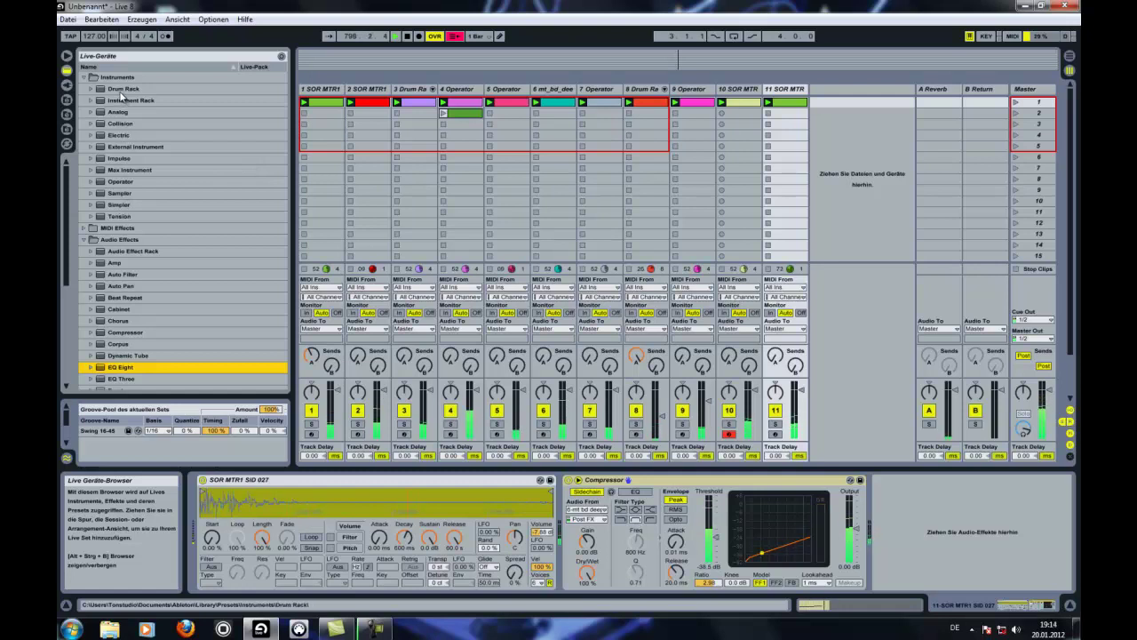
left_click(67, 129)
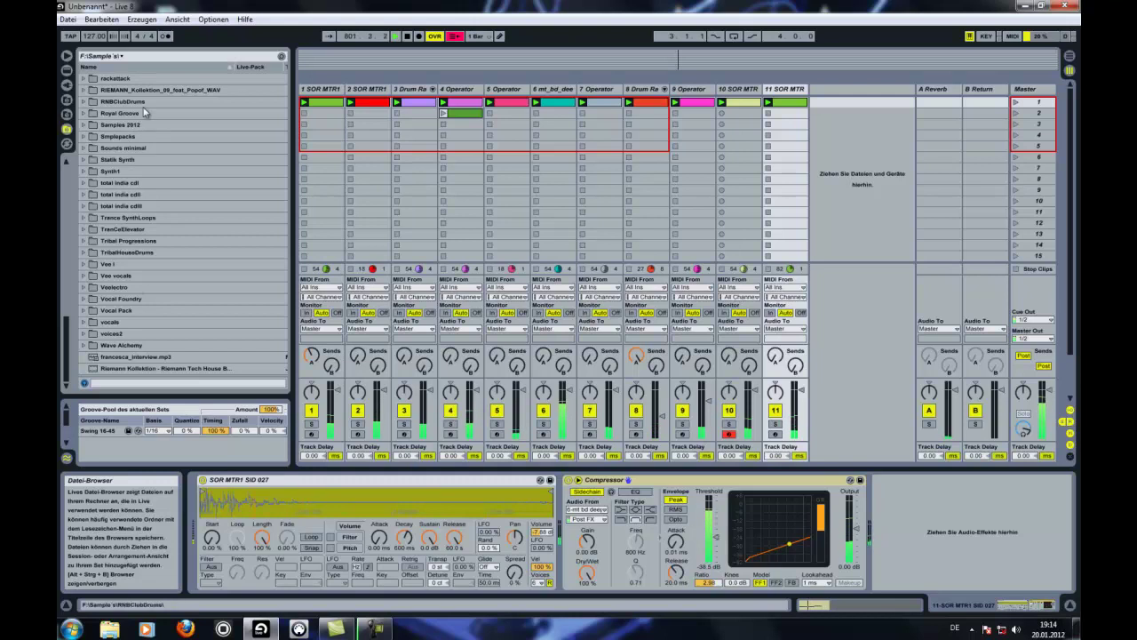
Audition martin_the_direction_is_unknown.wav from the RIEMANN_Kollektion_09 spoken words folder and add it as a clip on a new audio track.
double_click(155, 91)
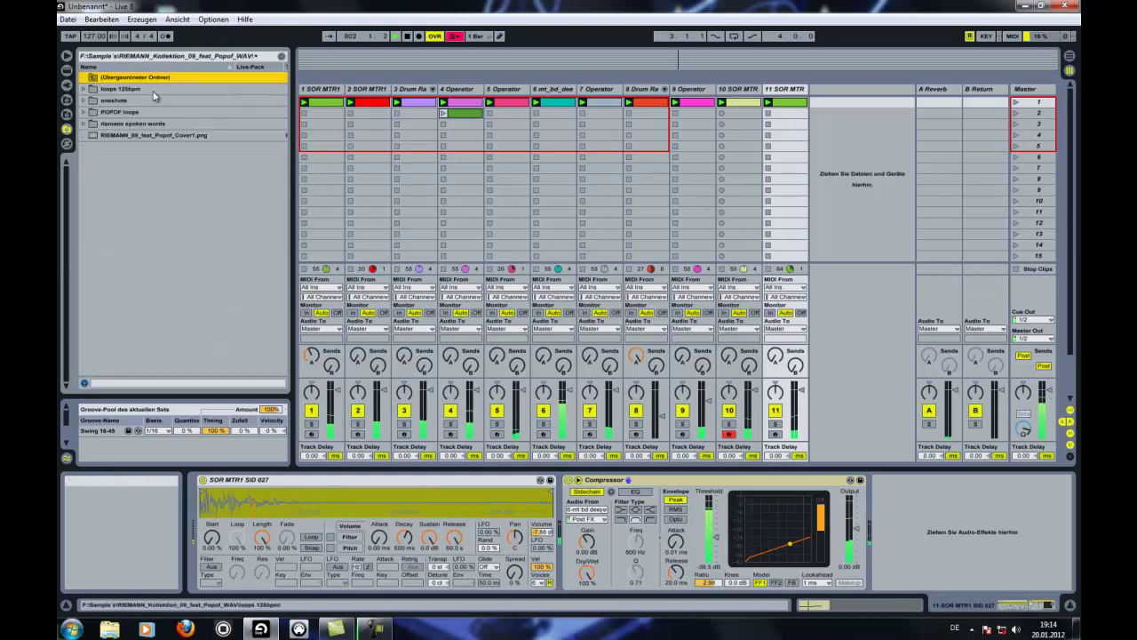
double_click(115, 124)
left_click(184, 184)
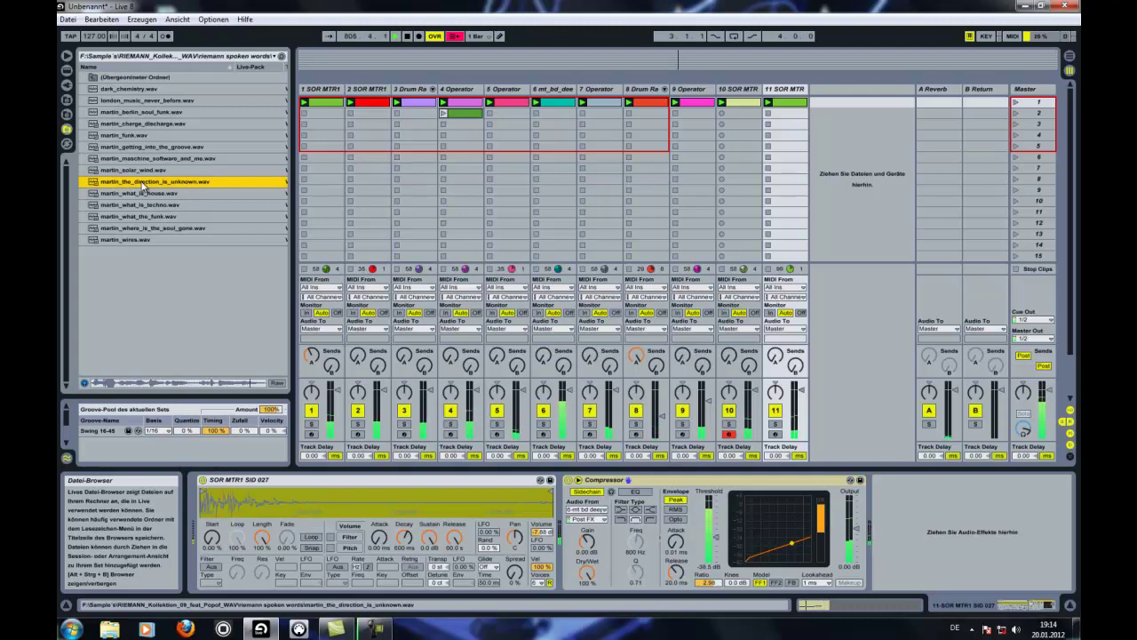
left_click_drag(827, 103, 827, 103)
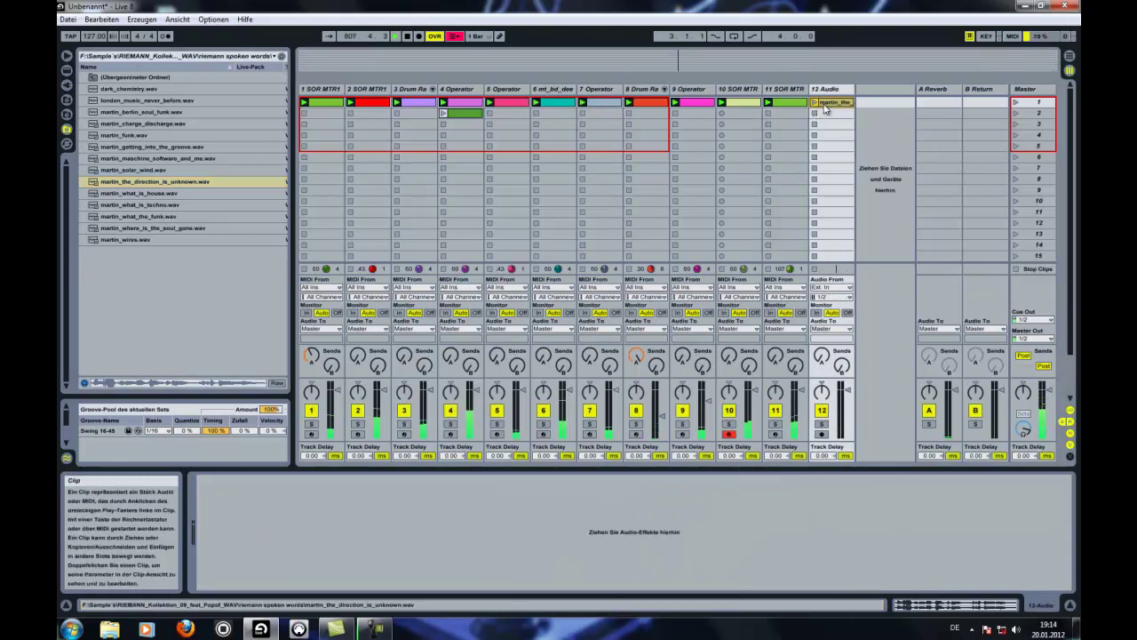
Set the spoken-word clip's warp mode to Complex Pro and lower its gain.
left_click(824, 104)
left_click(325, 547)
left_click(320, 597)
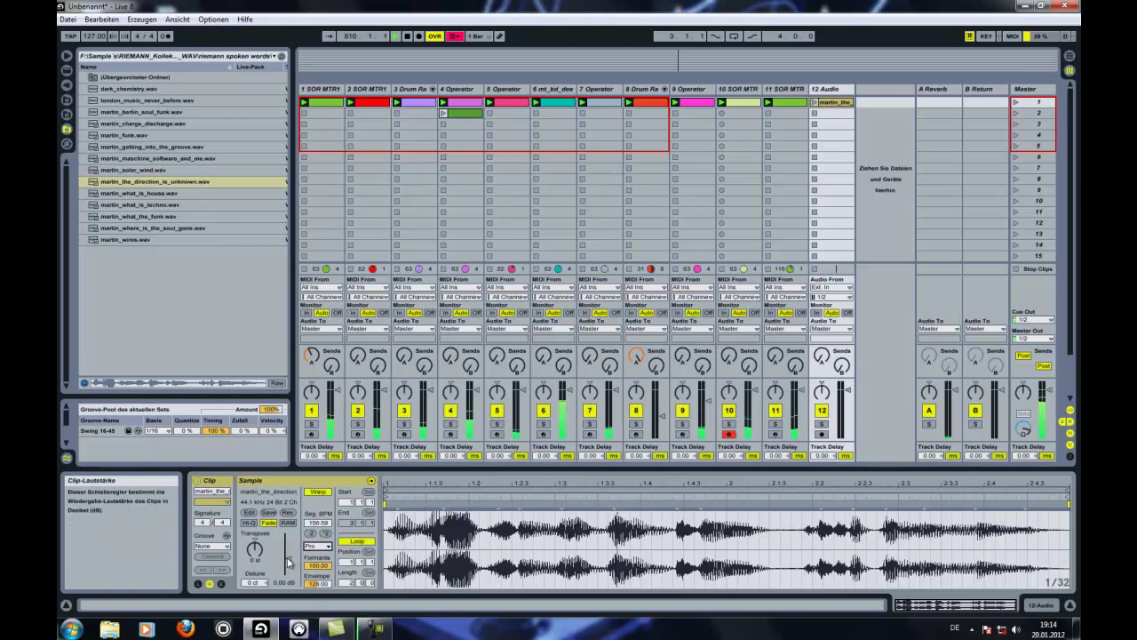
left_click_drag(288, 561, 278, 565)
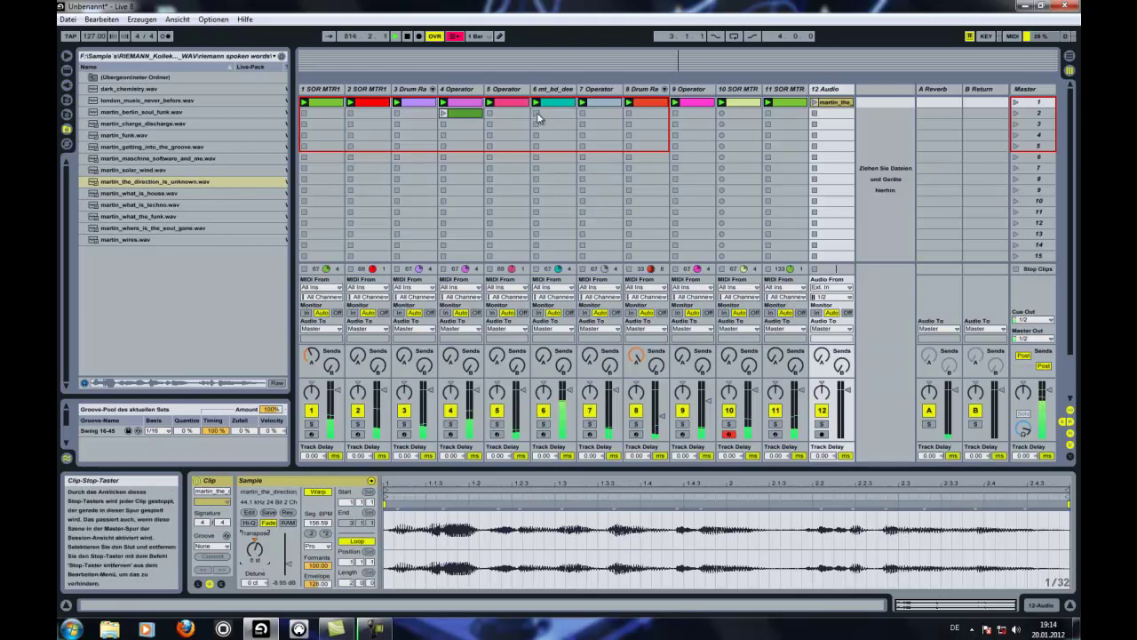
Launch the spoken-word clip with the bass drum and track 4 Operator silenced, and transpose it to -1 st.
left_click(450, 113)
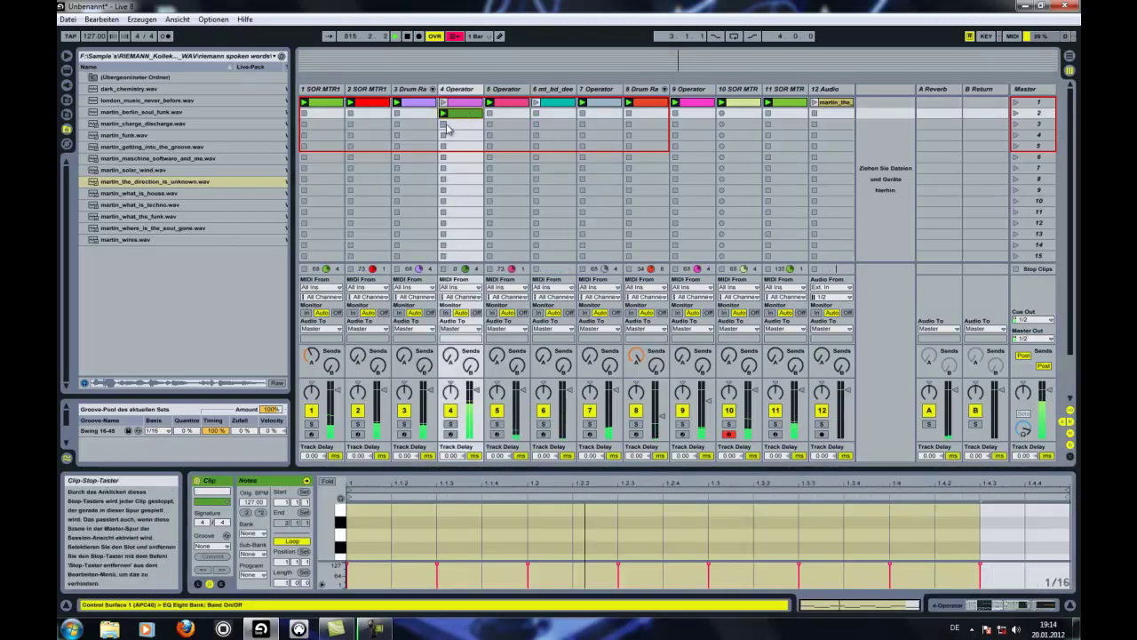
left_click(816, 103)
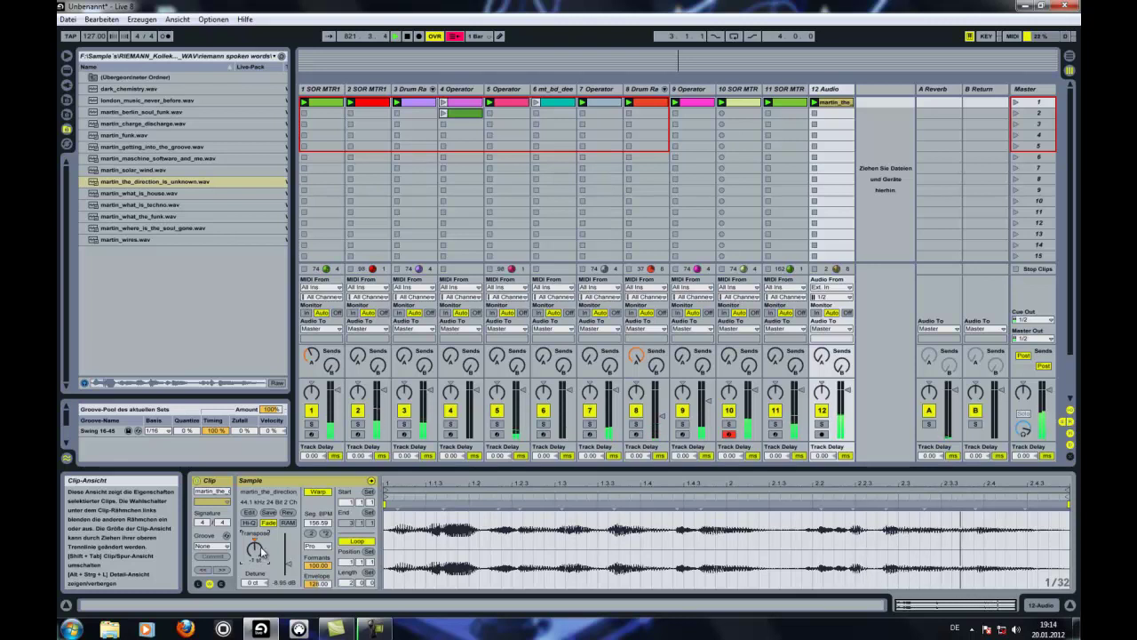
right_click(836, 102)
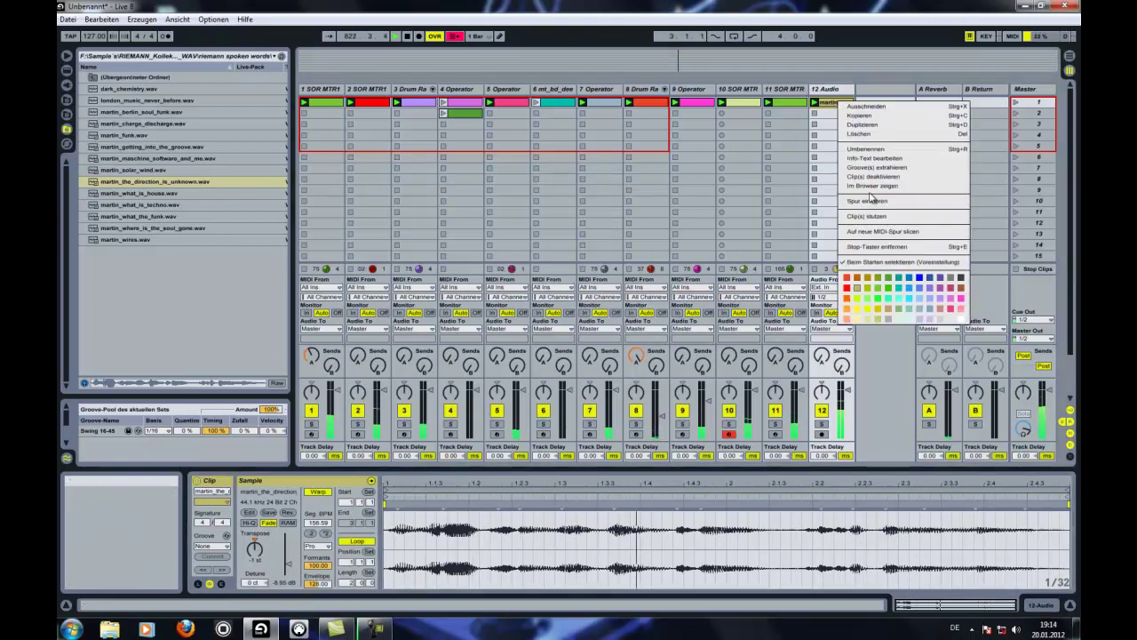
left_click(881, 231)
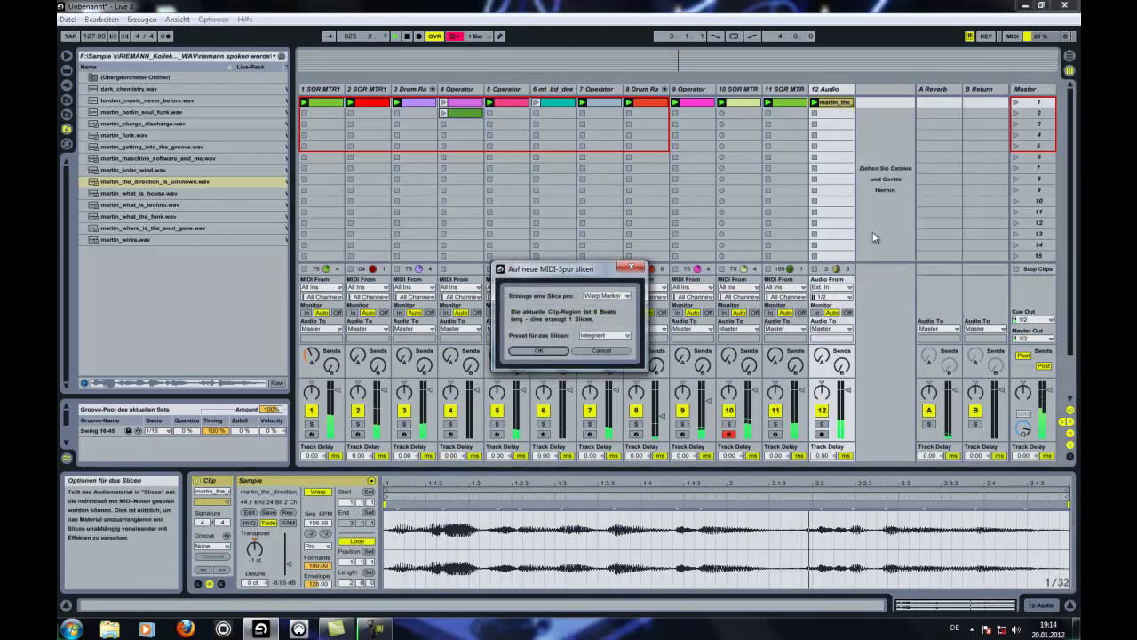
left_click(588, 350)
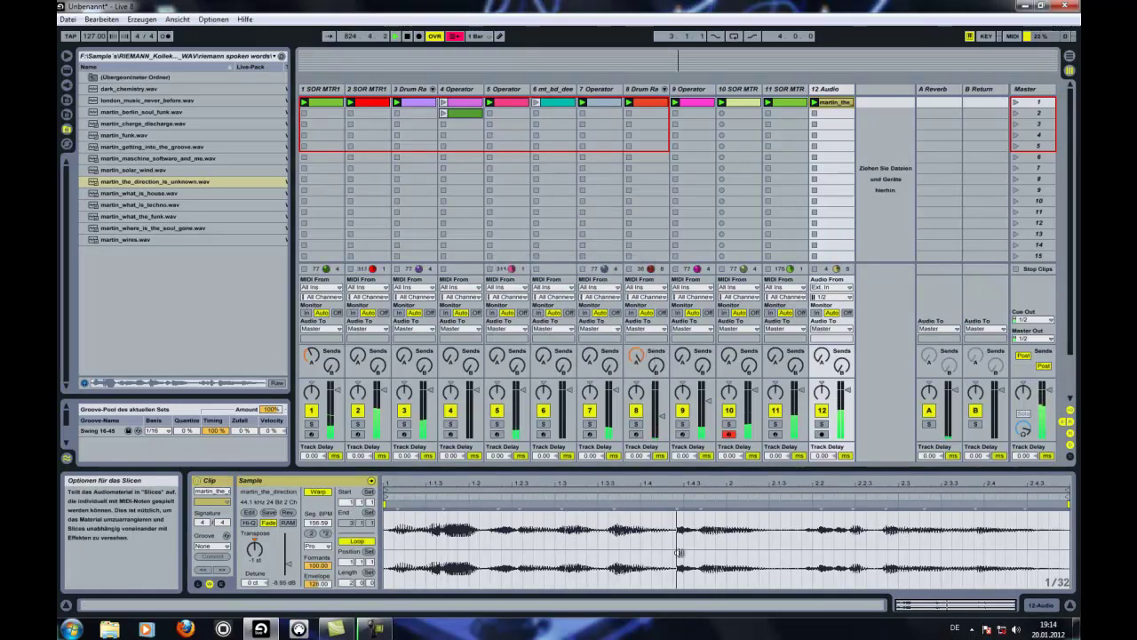
Quantize the spoken-word clip so that warp markers are set on its transients.
right_click(671, 524)
left_click(710, 298)
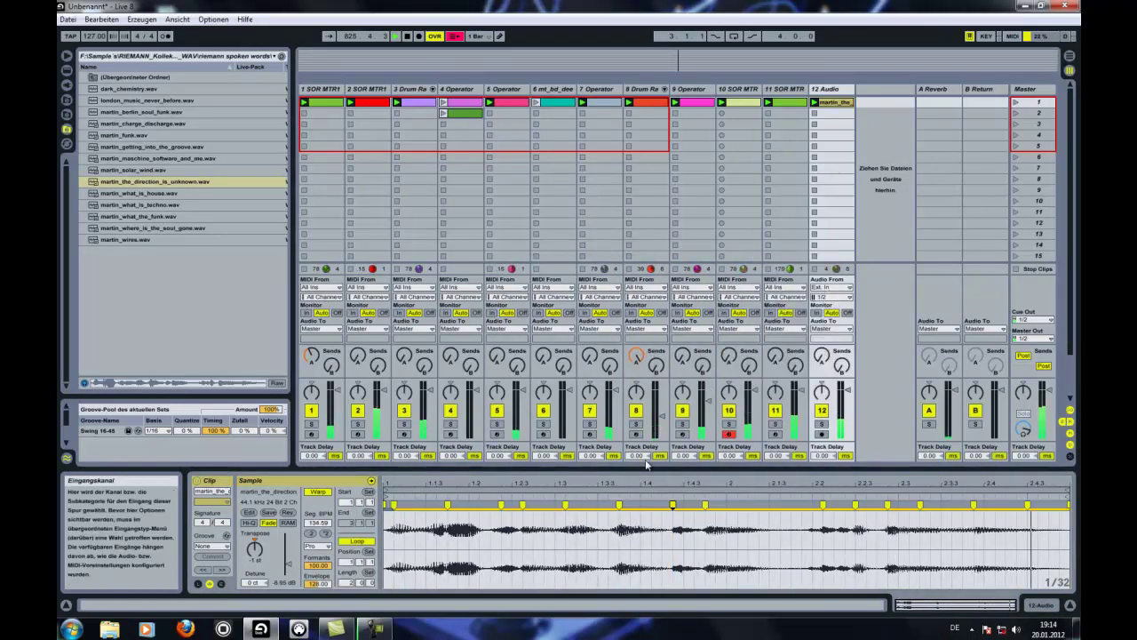
right_click(648, 523)
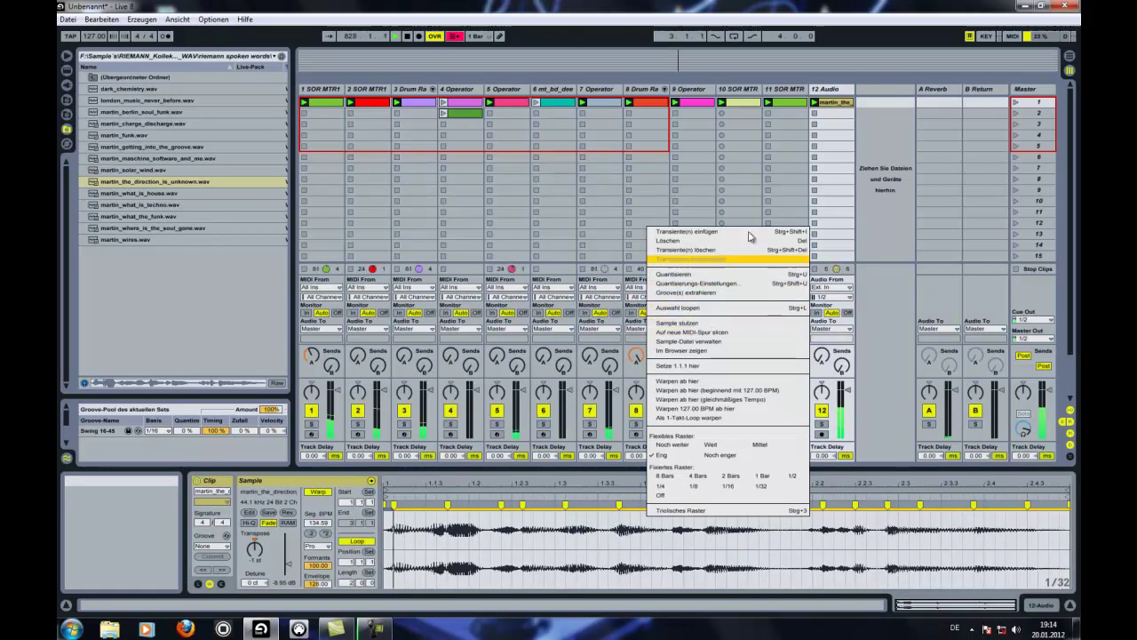
Slice the spoken-word clip to a new MIDI track with one slice per warp marker, using the built-in preset.
right_click(835, 102)
left_click(877, 232)
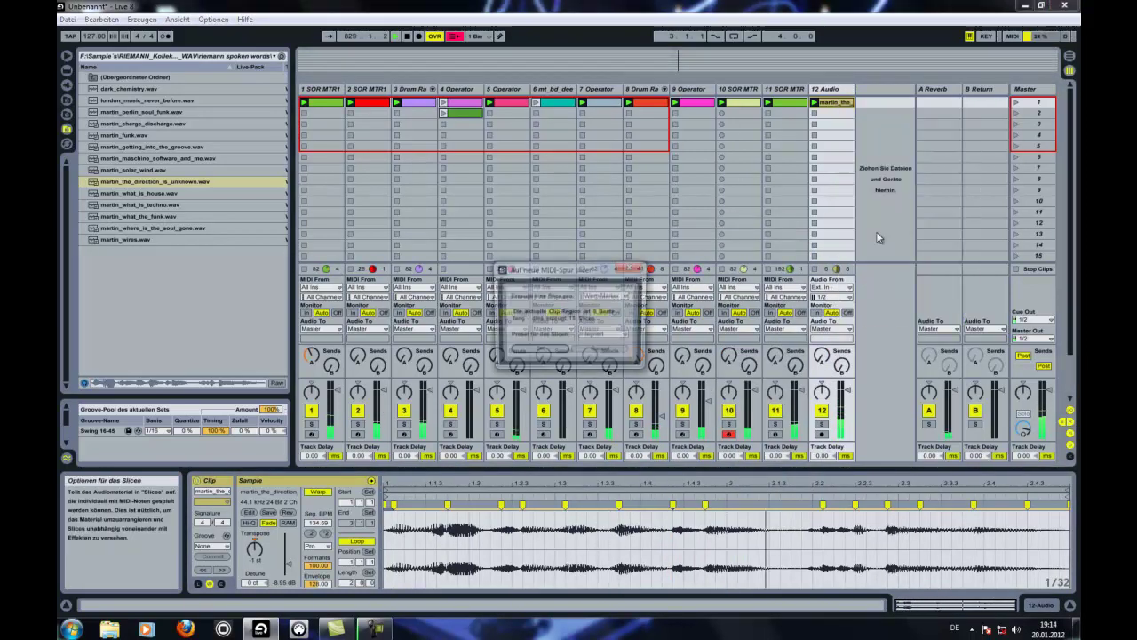
left_click(550, 359)
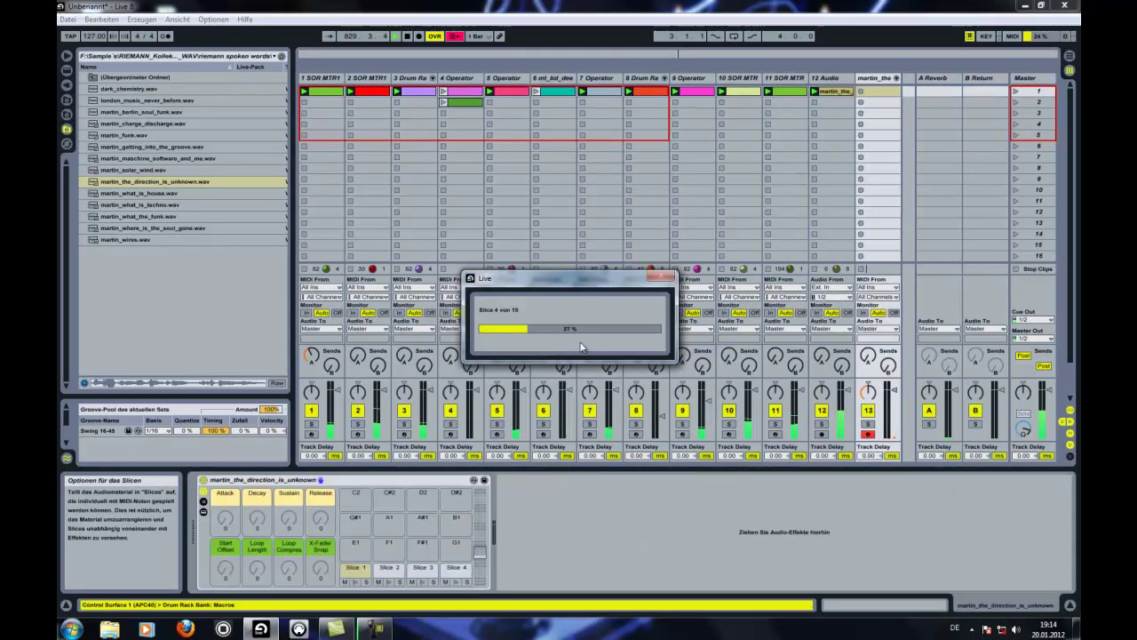
Open the sliced MIDI clip in an enlarged note editor and delete all of its notes.
left_click(879, 94)
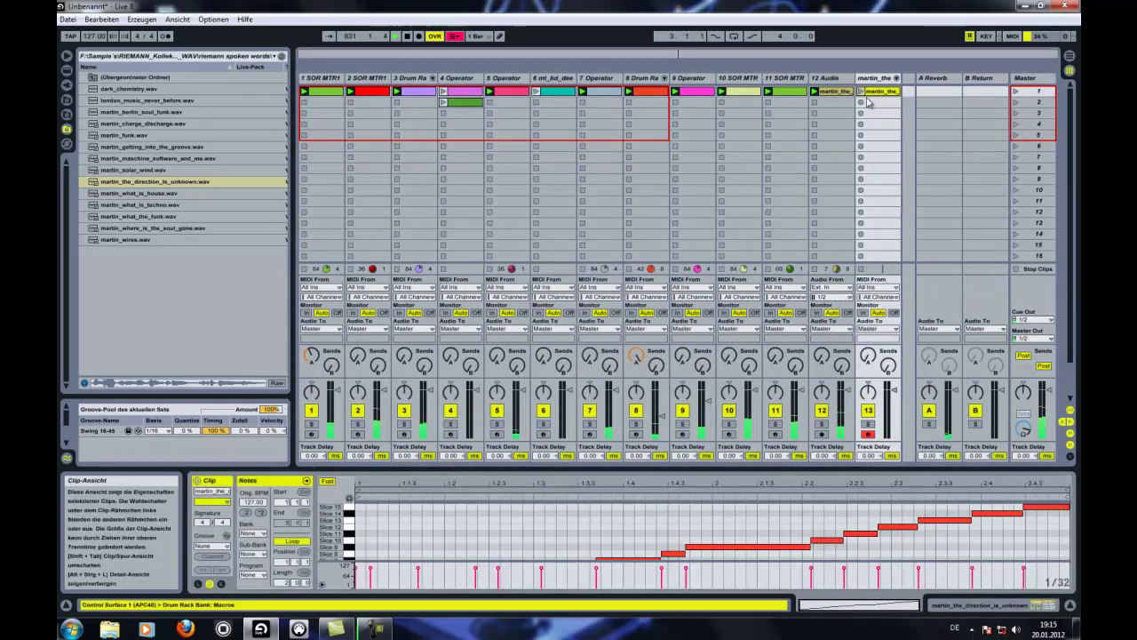
scroll(646, 531, "down", 3)
left_click_drag(719, 470, 720, 203)
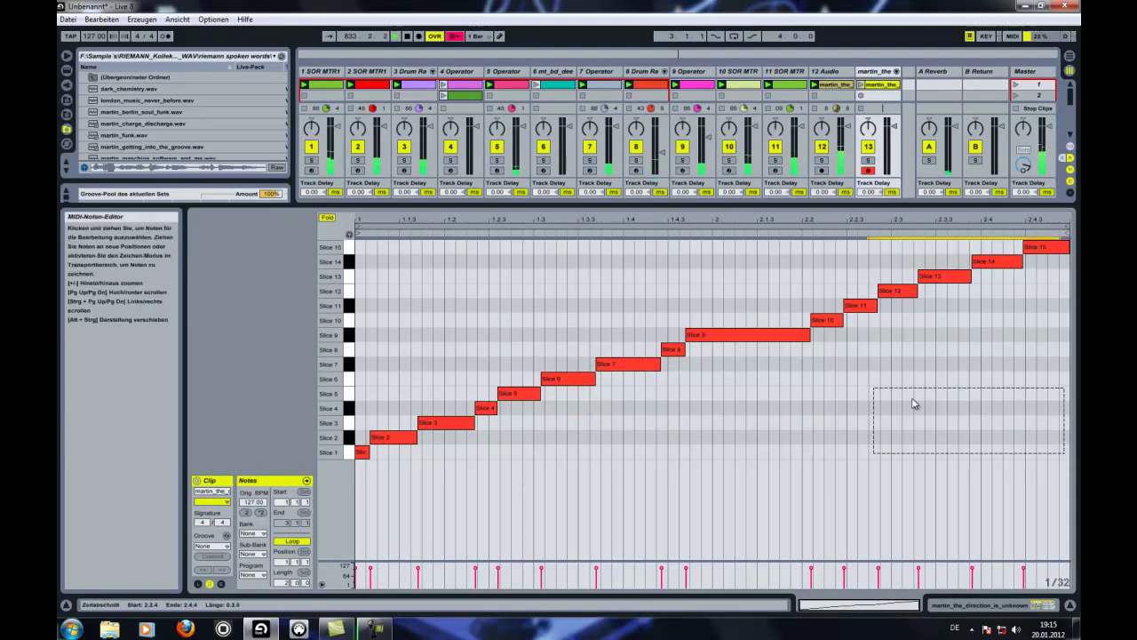
left_click_drag(1063, 455, 215, 124)
key("Delete")
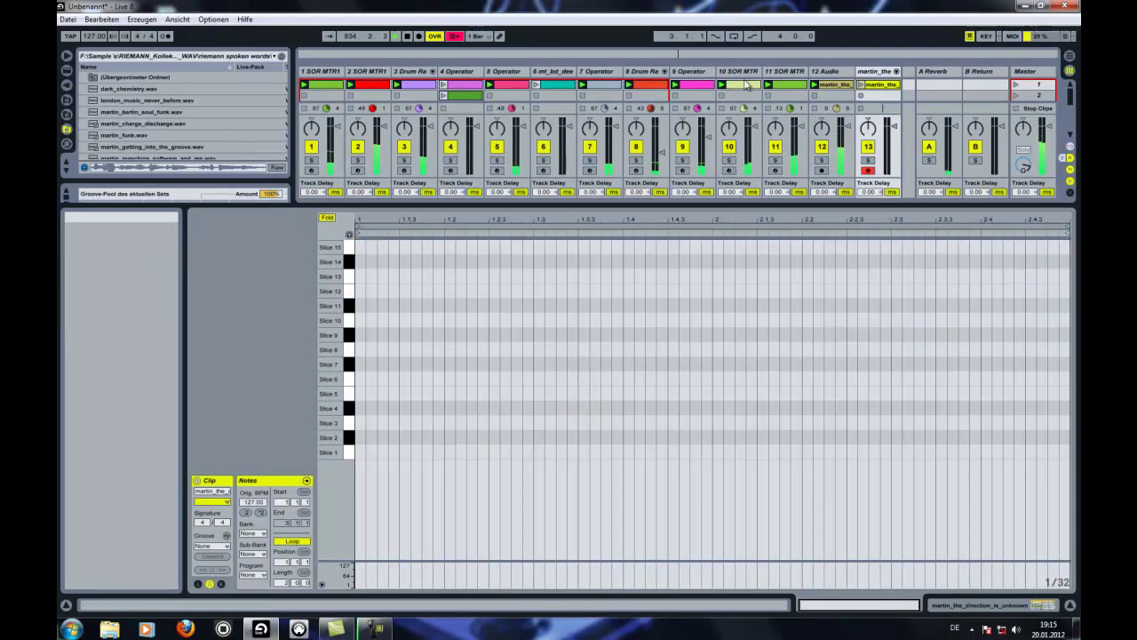
Move the original spoken-word clip down to the second slot of track 12 and launch scene 1.
left_click_drag(834, 85, 833, 96)
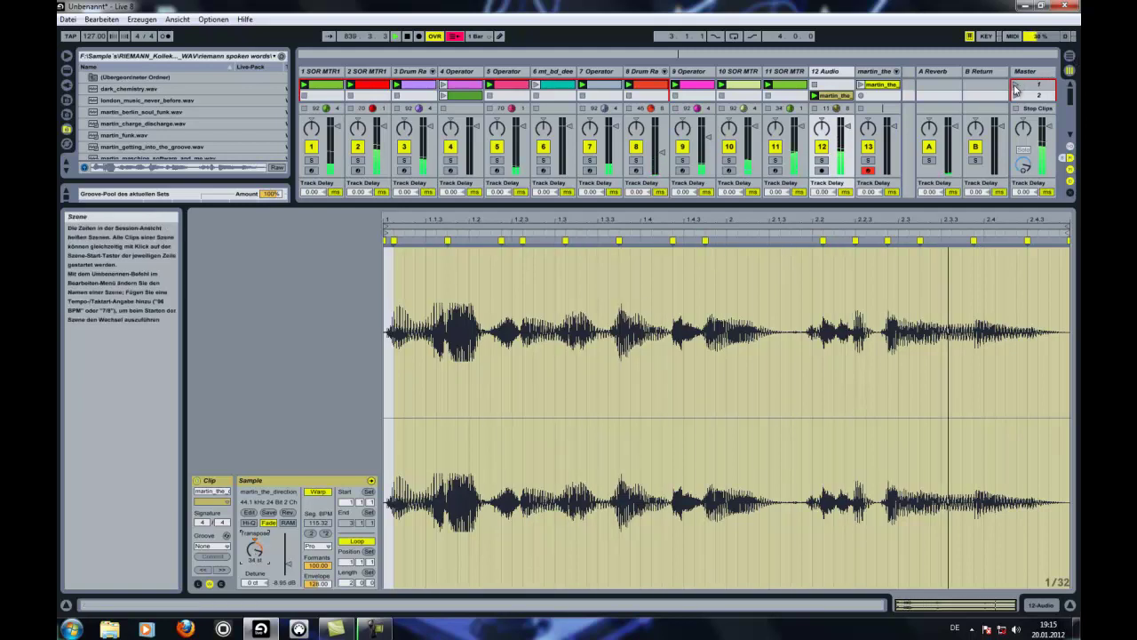
left_click(1014, 86)
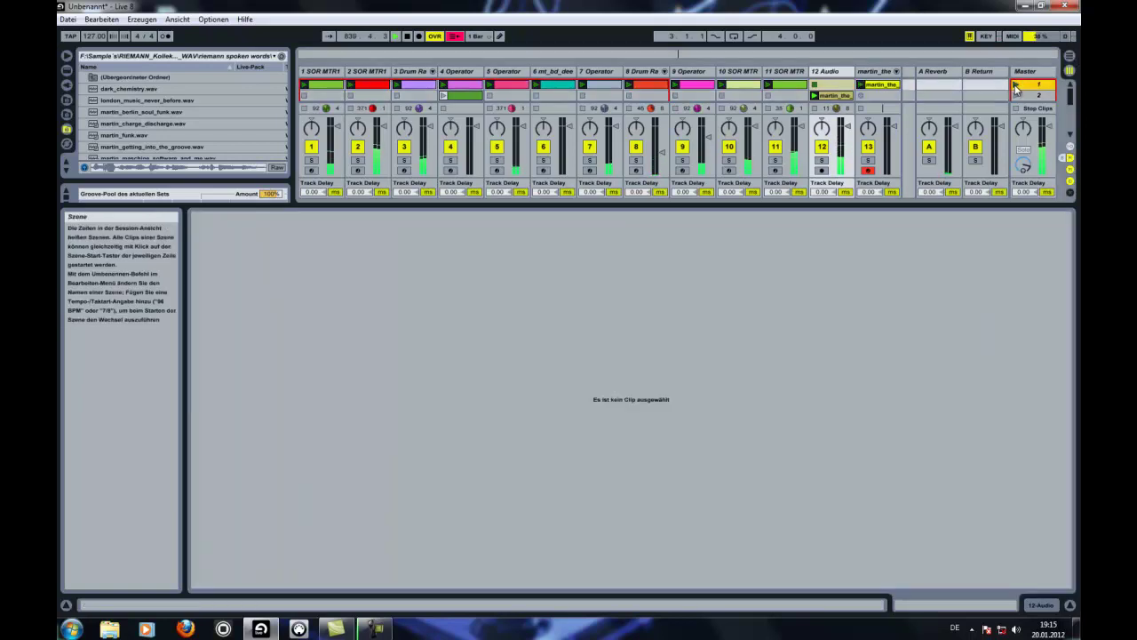
Open the sliced vocal clip and place two short notes, one on Slice 1 at 1.1.2 and one on Slice 4 at 1.1.3.
left_click(884, 88)
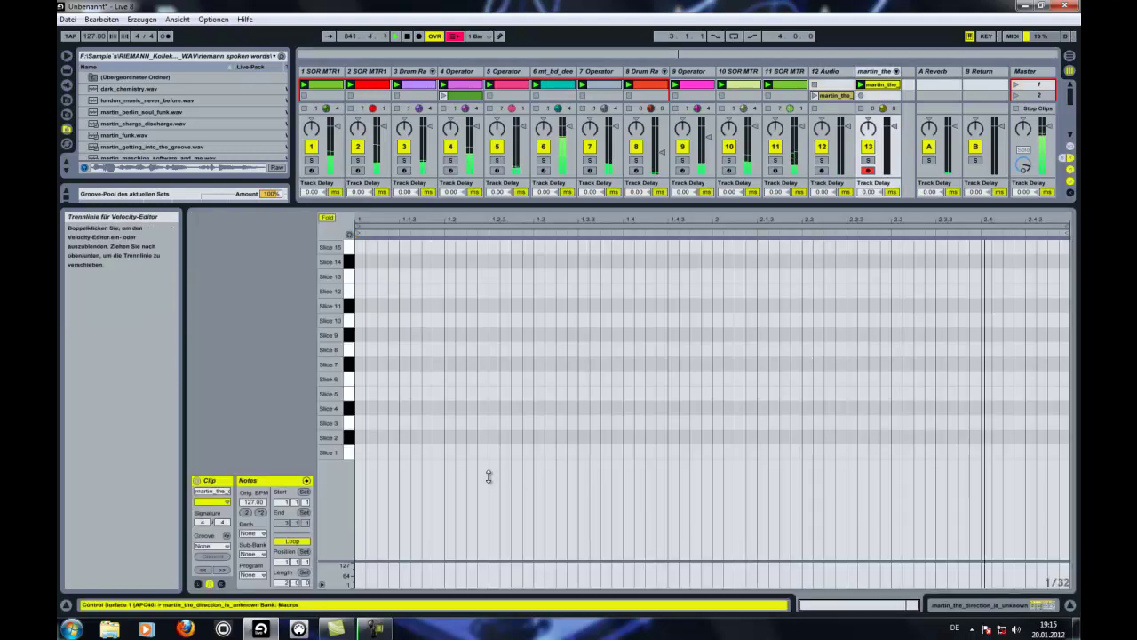
double_click(382, 452)
double_click(393, 437)
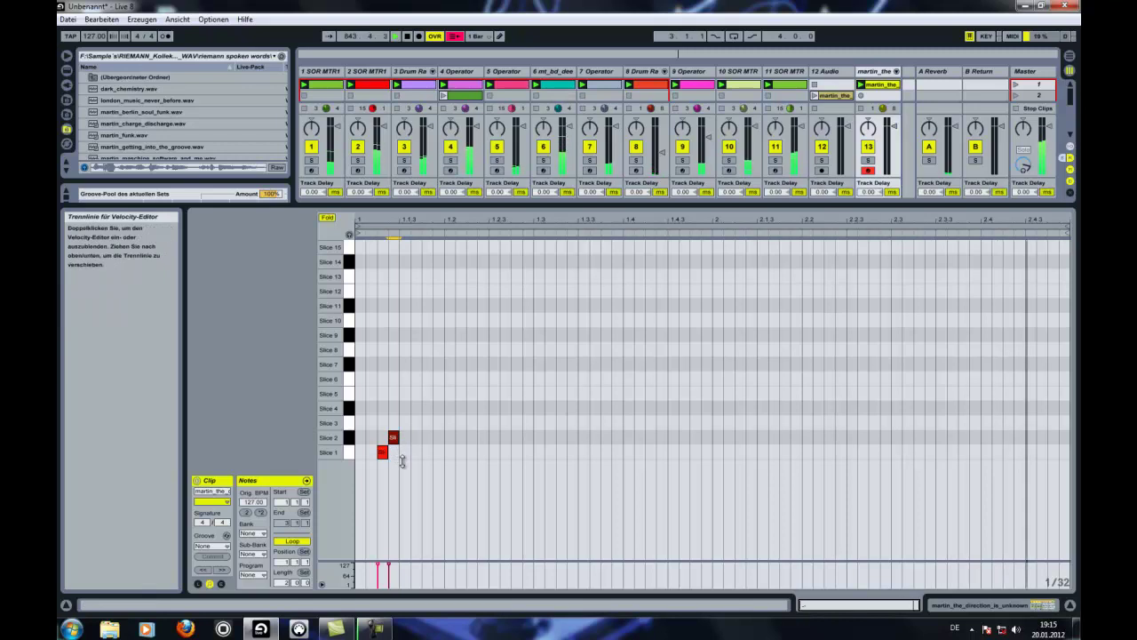
left_click_drag(372, 569, 389, 577)
mouse_move(382, 452)
left_mouse_down()
mouse_move(381, 437)
mouse_move(383, 453)
left_mouse_up()
left_click(382, 437)
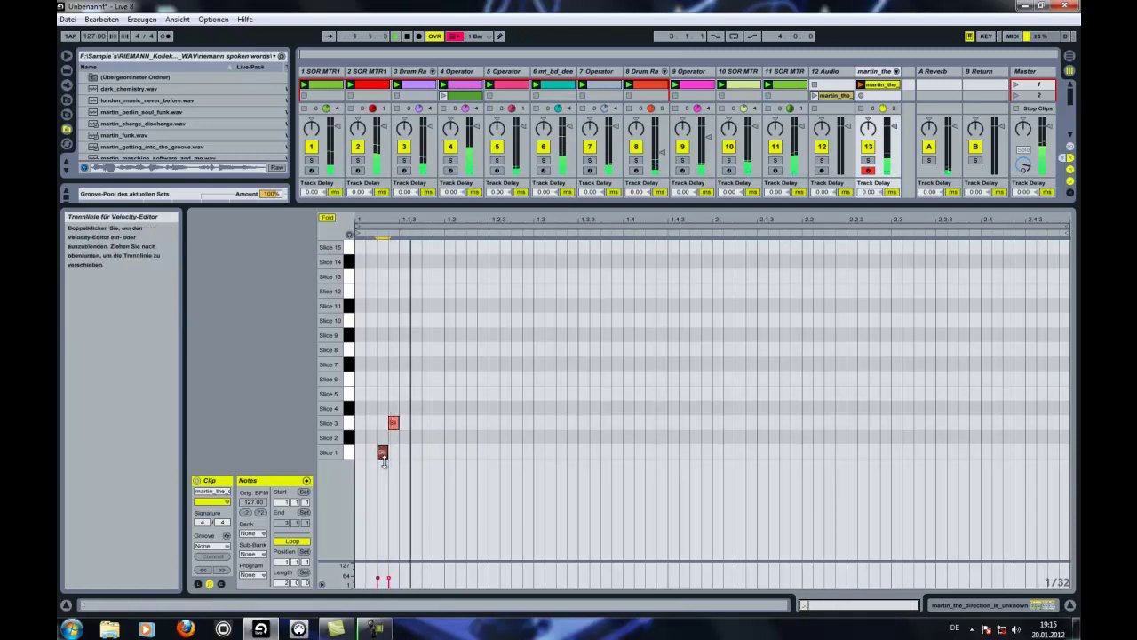
left_click(394, 425)
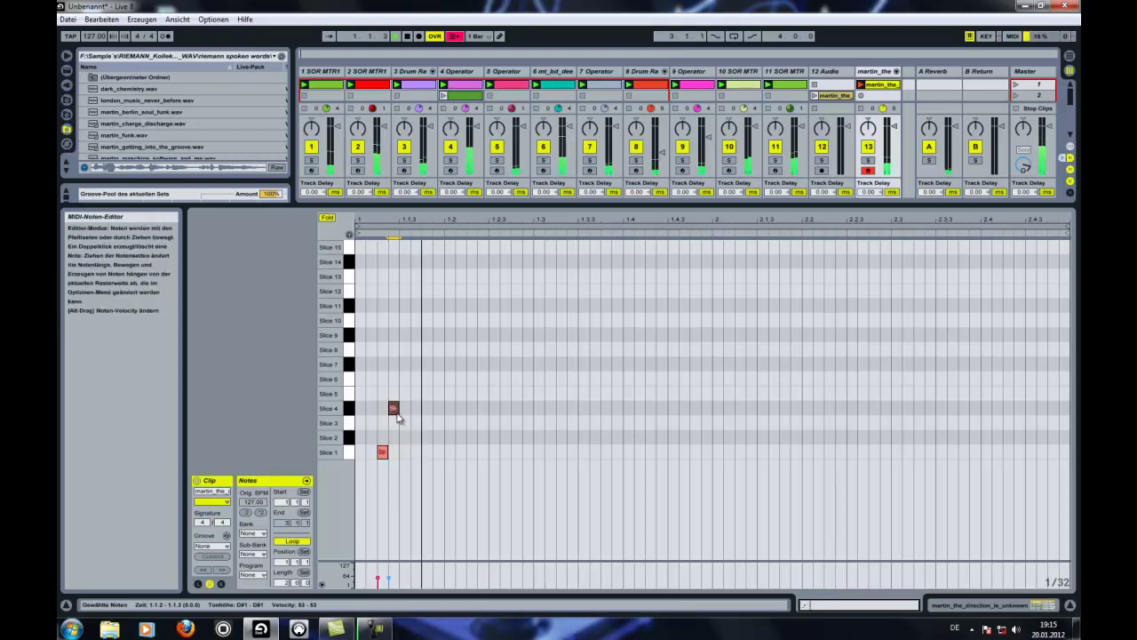
left_click_drag(397, 414, 408, 413)
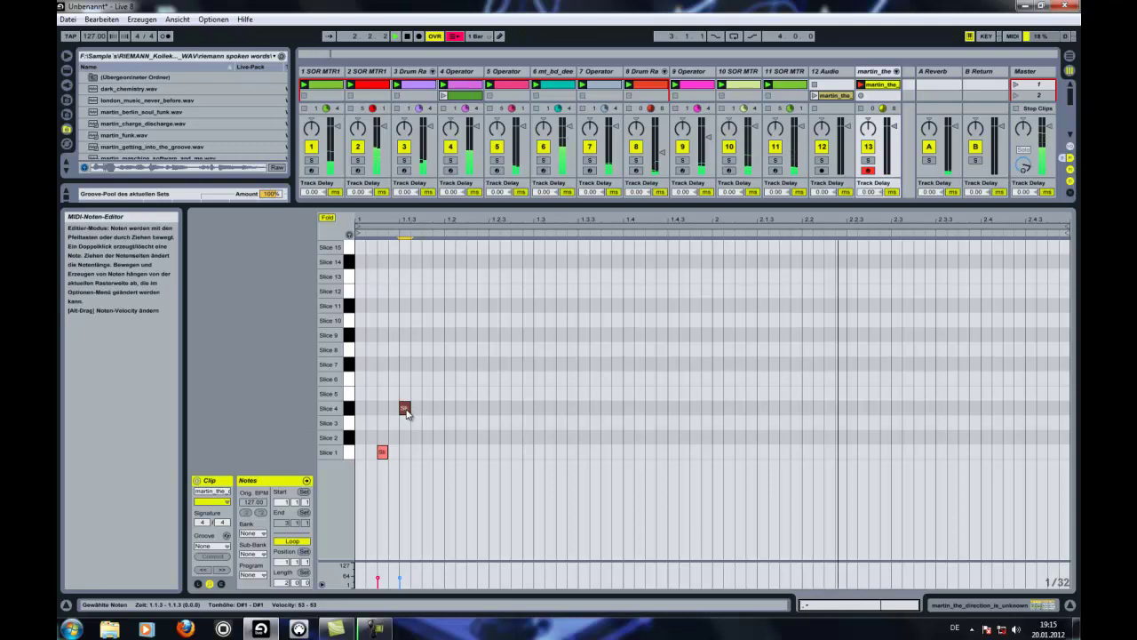
Duplicate the two-note phrase so copies sit around 1.3.3 and 2.1.3, with the last pair raised to Slice 2 and Slice 5.
left_click_drag(424, 465, 367, 389)
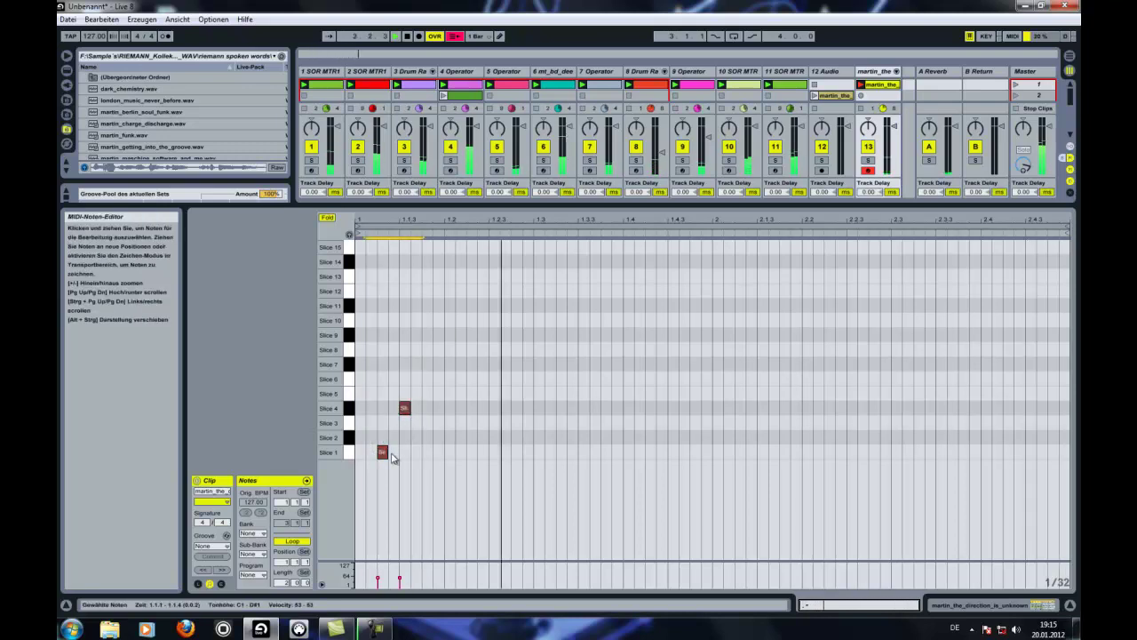
left_click_drag(382, 453, 459, 411, "ctrl")
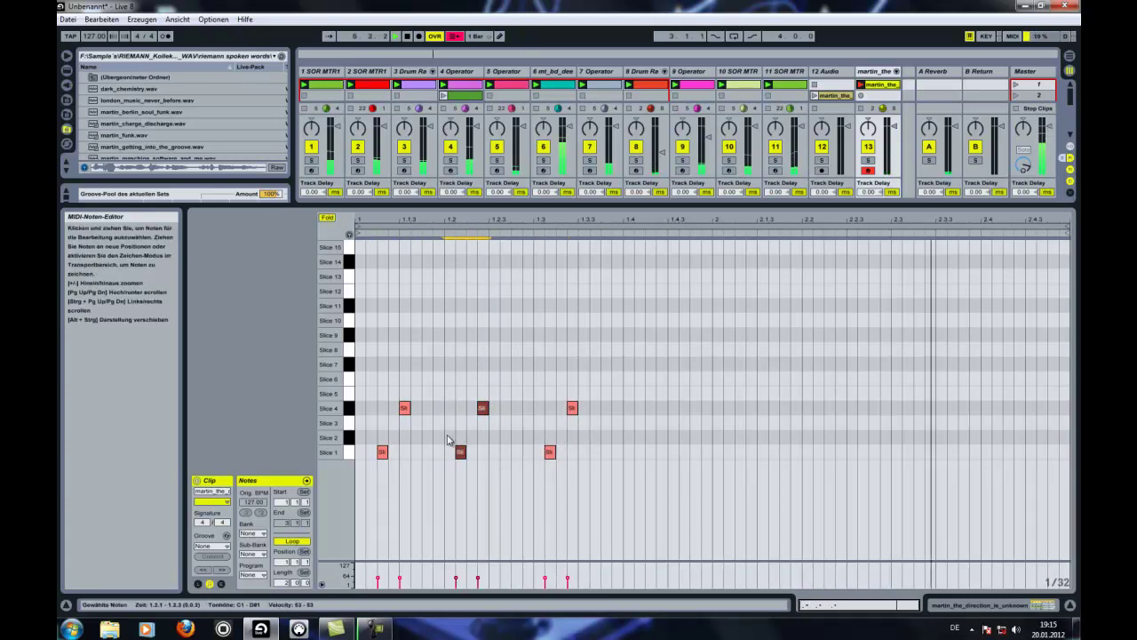
left_click_drag(460, 453, 727, 454)
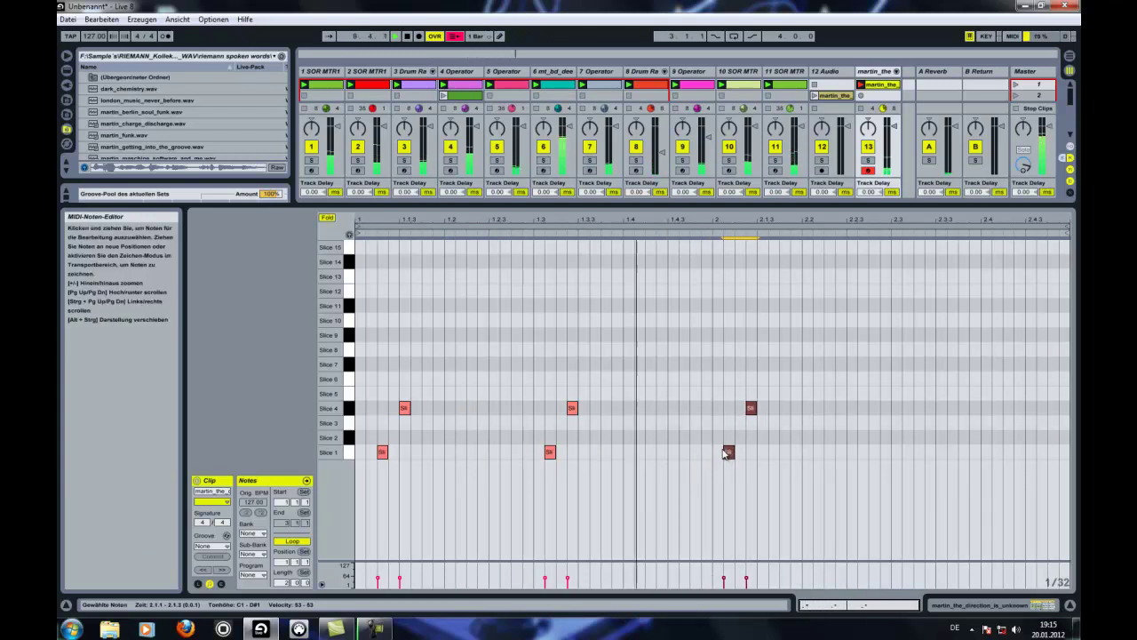
left_click_drag(619, 460, 519, 395)
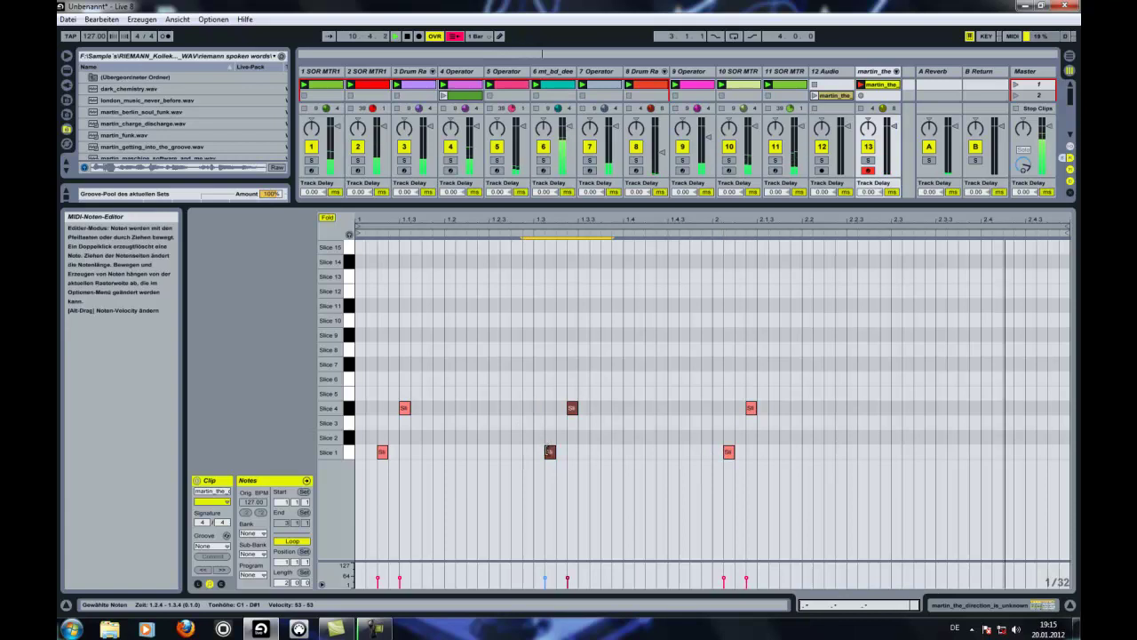
left_click_drag(548, 451, 594, 453)
left_click_drag(747, 389, 765, 448)
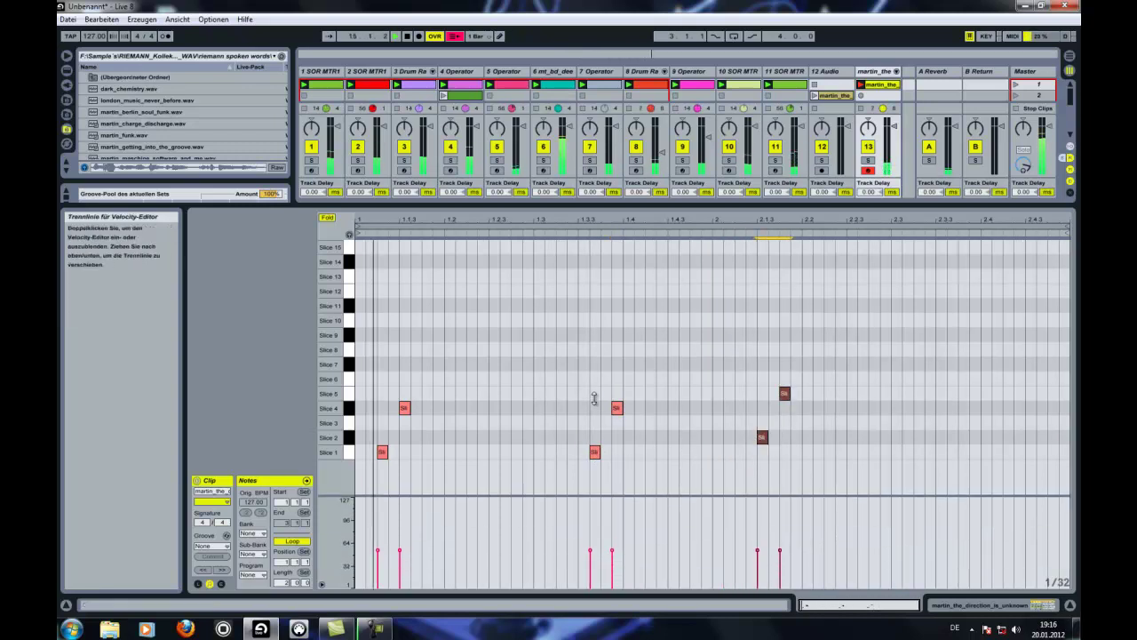
Raise the middle note pair to Slice 5 and Slice 8, and copy the last pair to Slice 8 and Slice 11 around 2.3.3.
left_click_drag(638, 452, 590, 411)
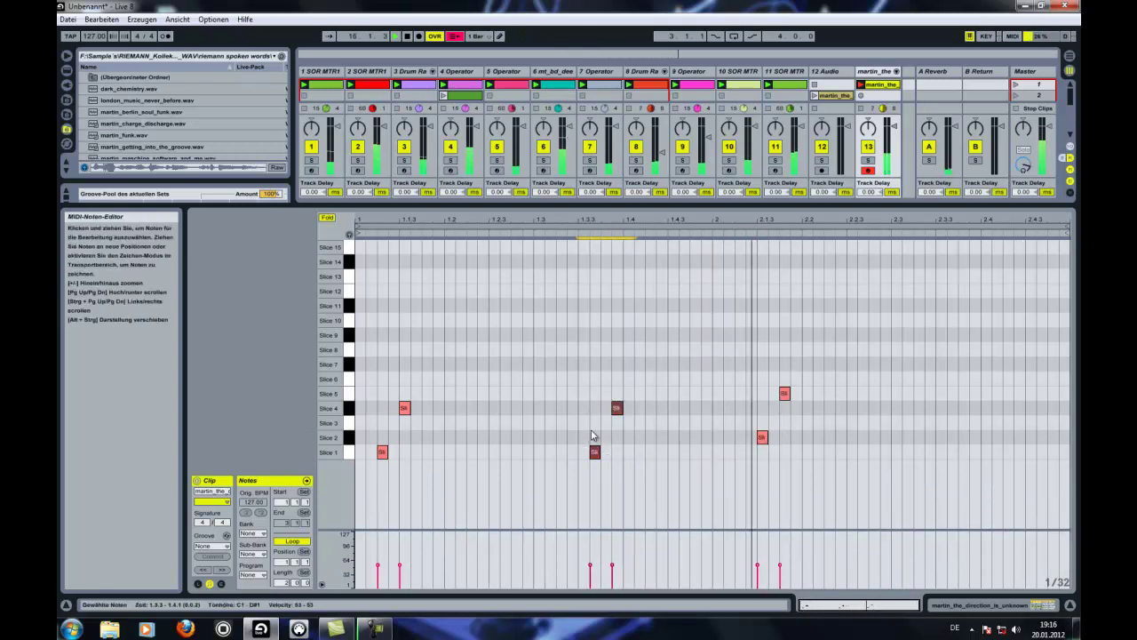
left_click_drag(596, 451, 594, 392)
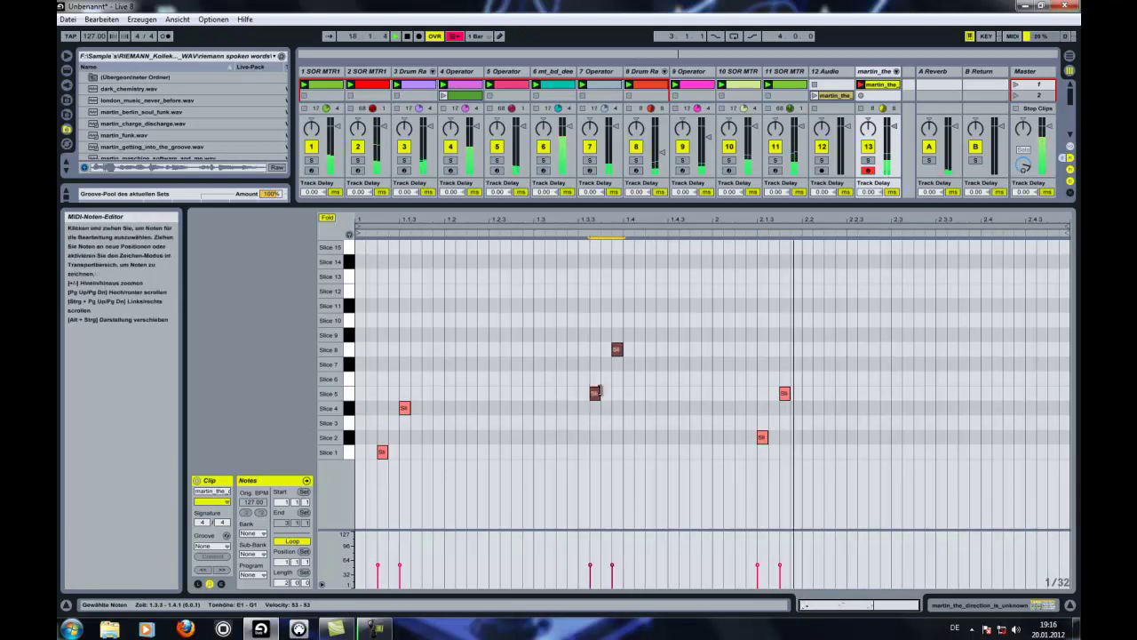
double_click(807, 424)
left_click_drag(808, 424, 743, 376)
mouse_move(765, 440)
left_mouse_down()
mouse_move(786, 423)
mouse_move(880, 400)
mouse_move(899, 351)
mouse_move(944, 350)
left_mouse_up()
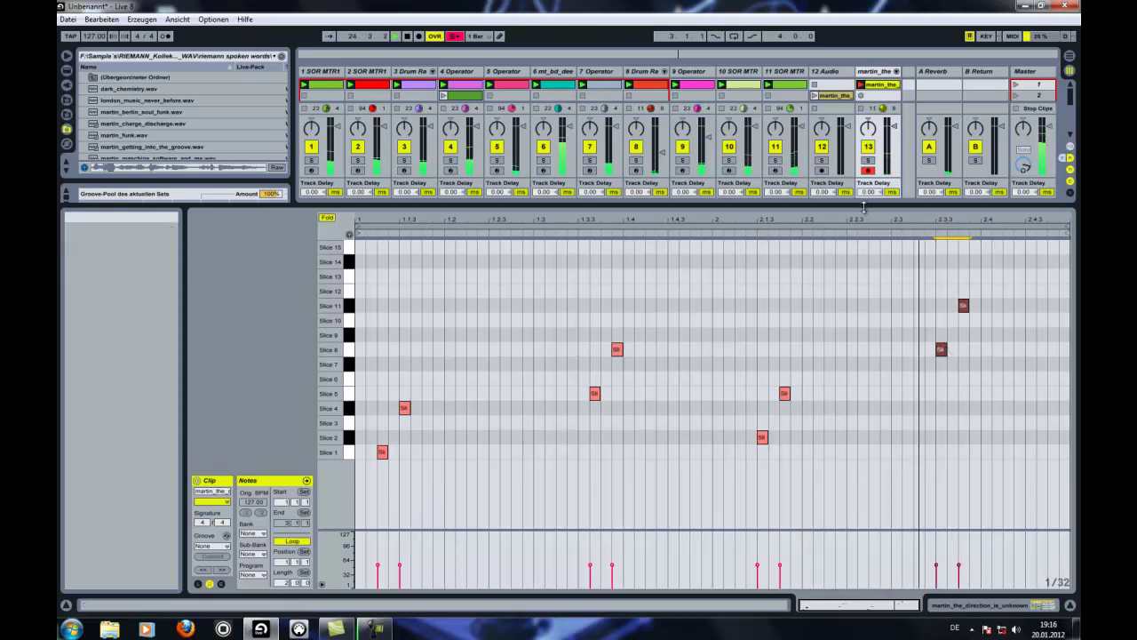
Raise the velocity of all the clip's notes to 75 and turn up the slice rack's Loop Length macro.
left_click_drag(862, 207, 846, 462)
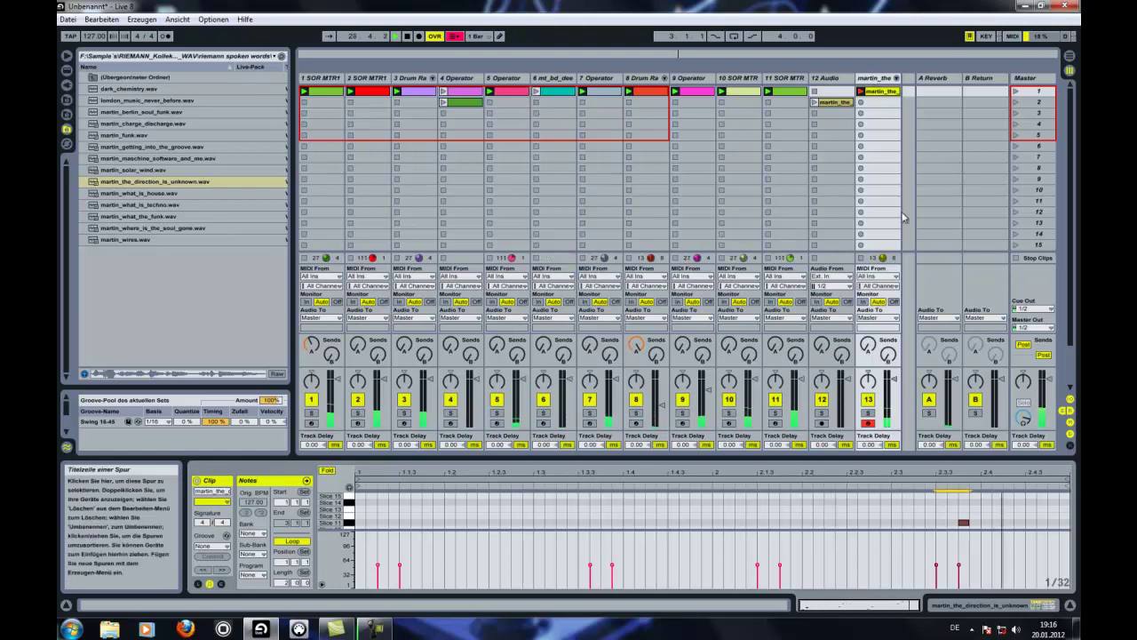
left_click_drag(1018, 567, 171, 615)
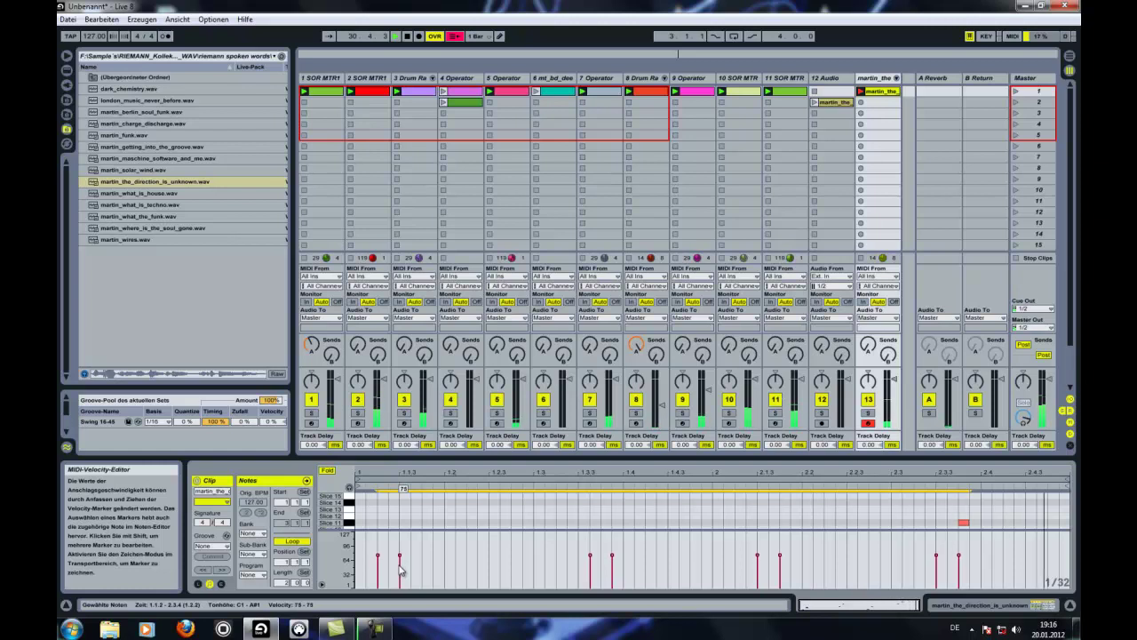
double_click(875, 79)
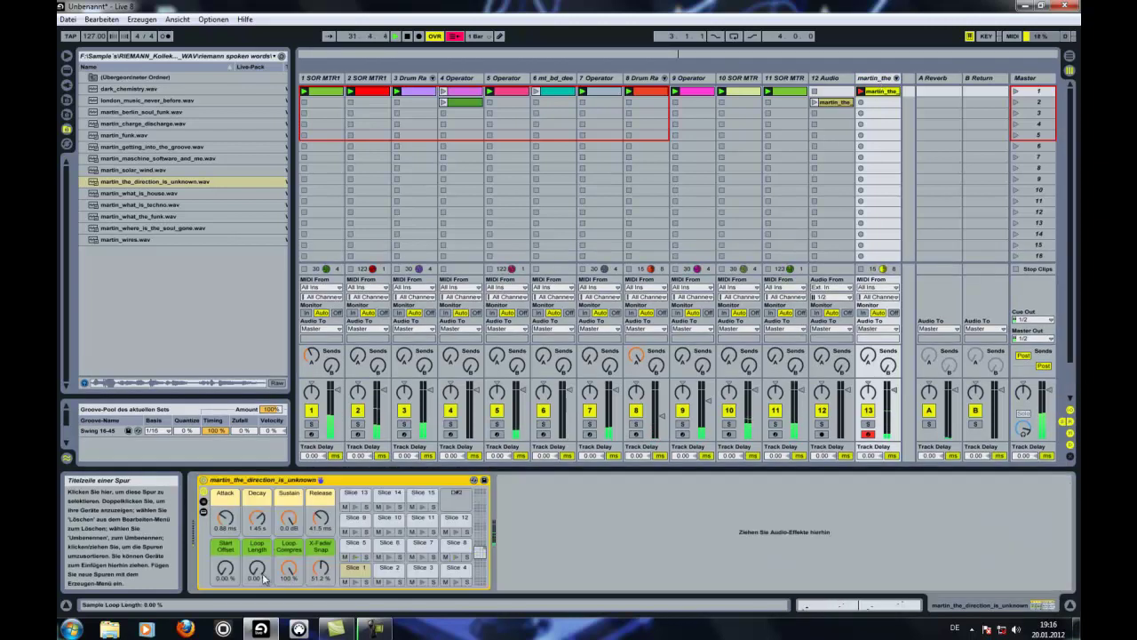
left_click_drag(258, 580, 258, 573)
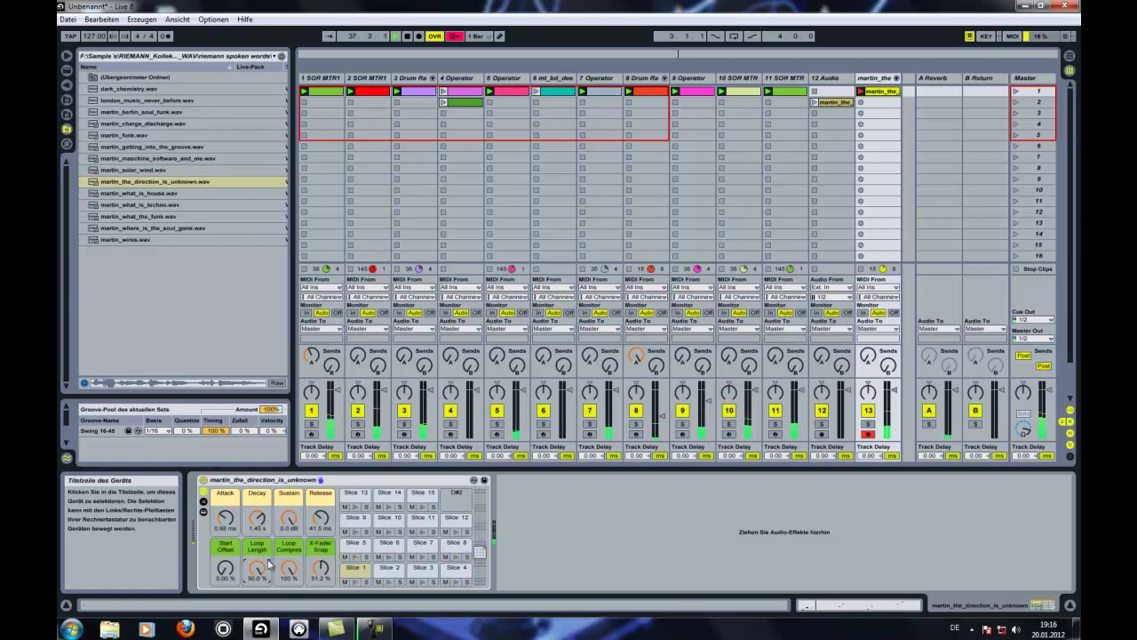
Lengthen all selected notes in the sliced vocal clip together to about one and a half beats each.
left_click(880, 92)
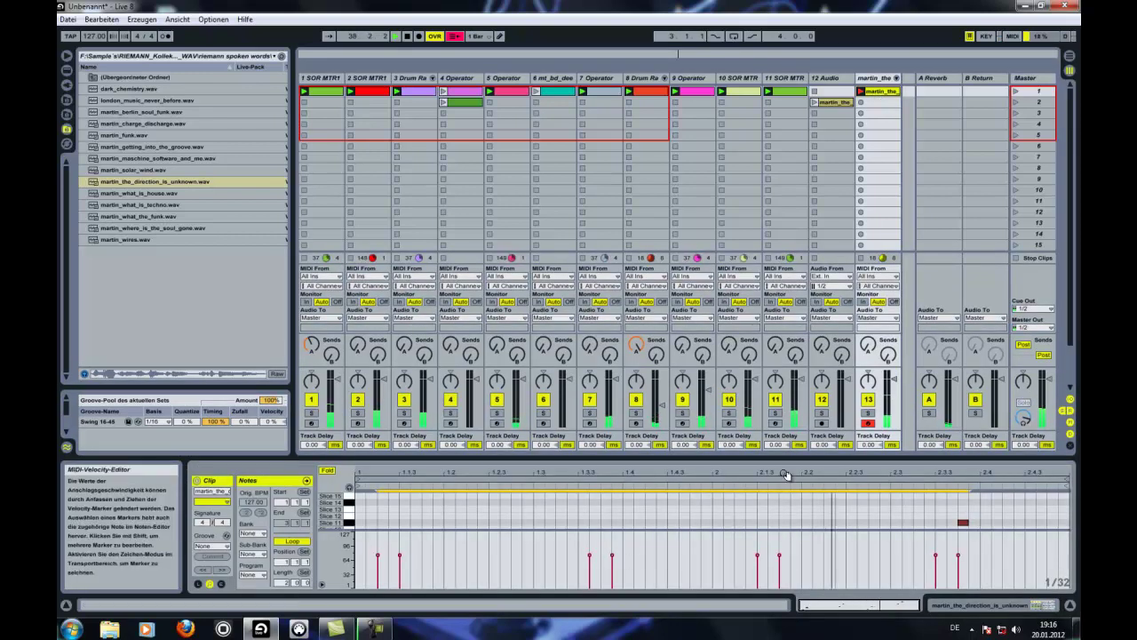
left_click_drag(774, 461, 710, 165)
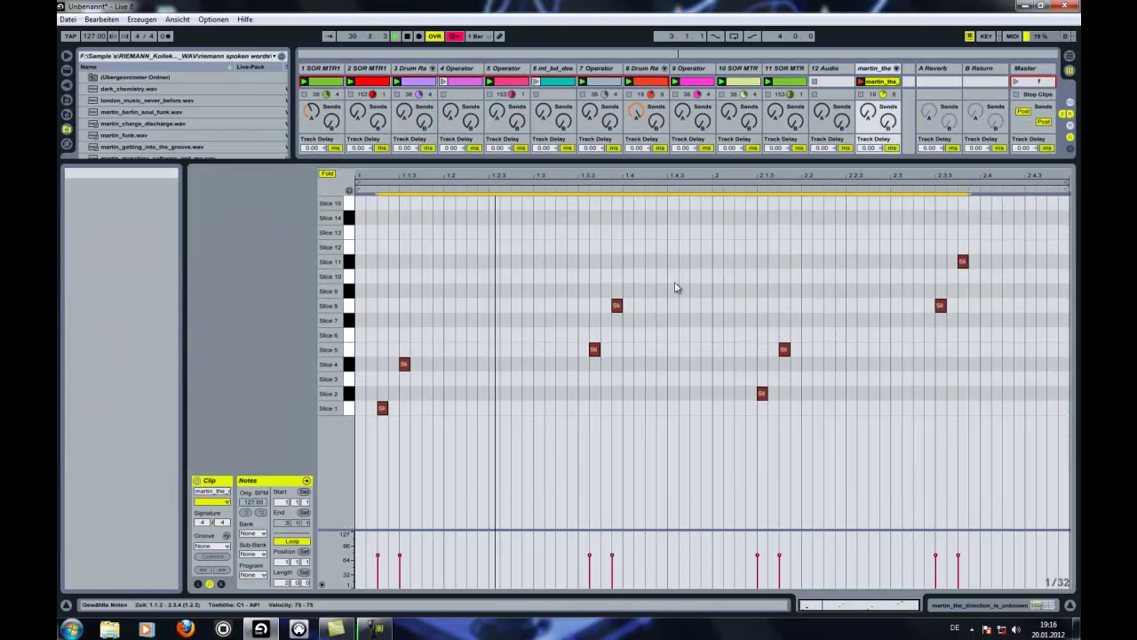
left_click_drag(599, 349, 723, 349)
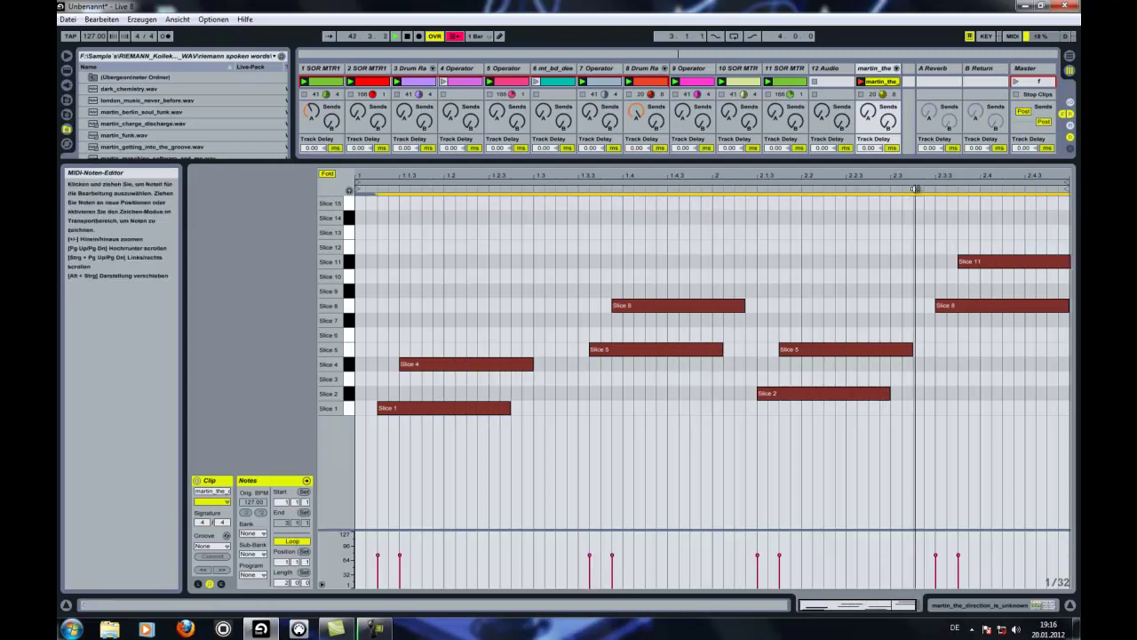
Turn up the slice rack's Start Offset macro and set its Loop Length macro to 90.0 %.
left_click_drag(887, 162, 888, 348)
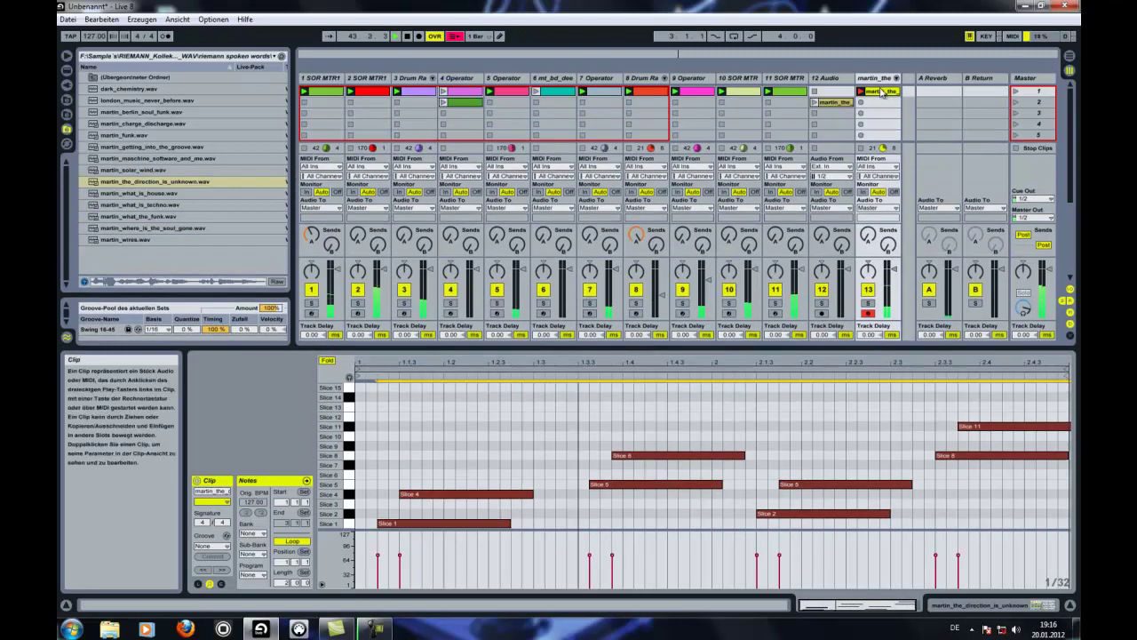
double_click(880, 79)
left_click_drag(258, 570, 260, 577)
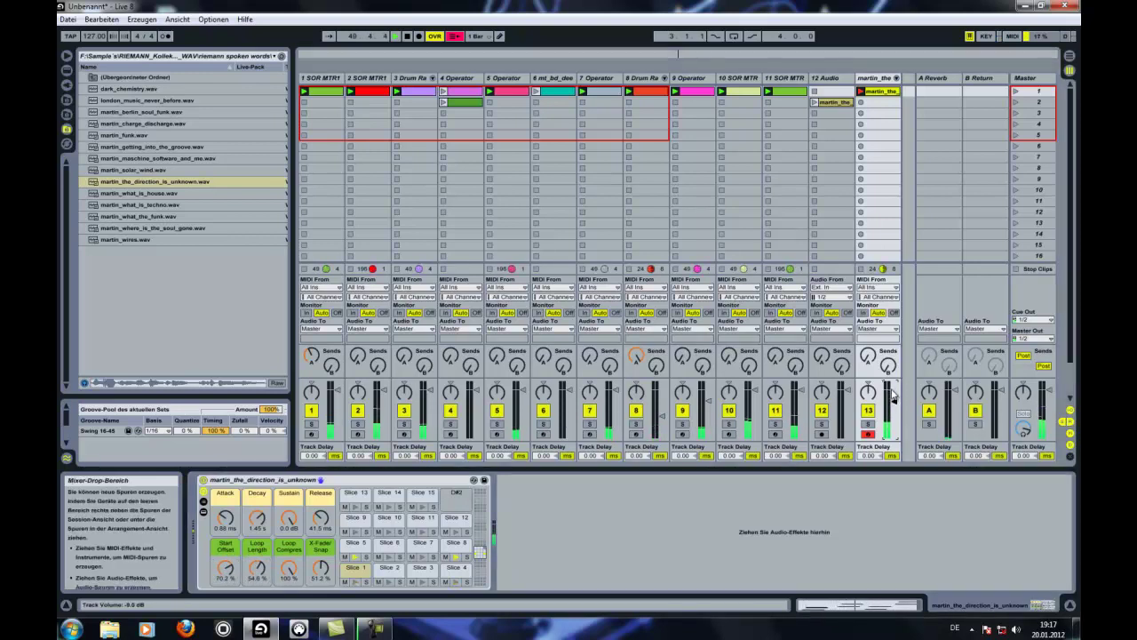
left_click_drag(259, 576, 227, 575)
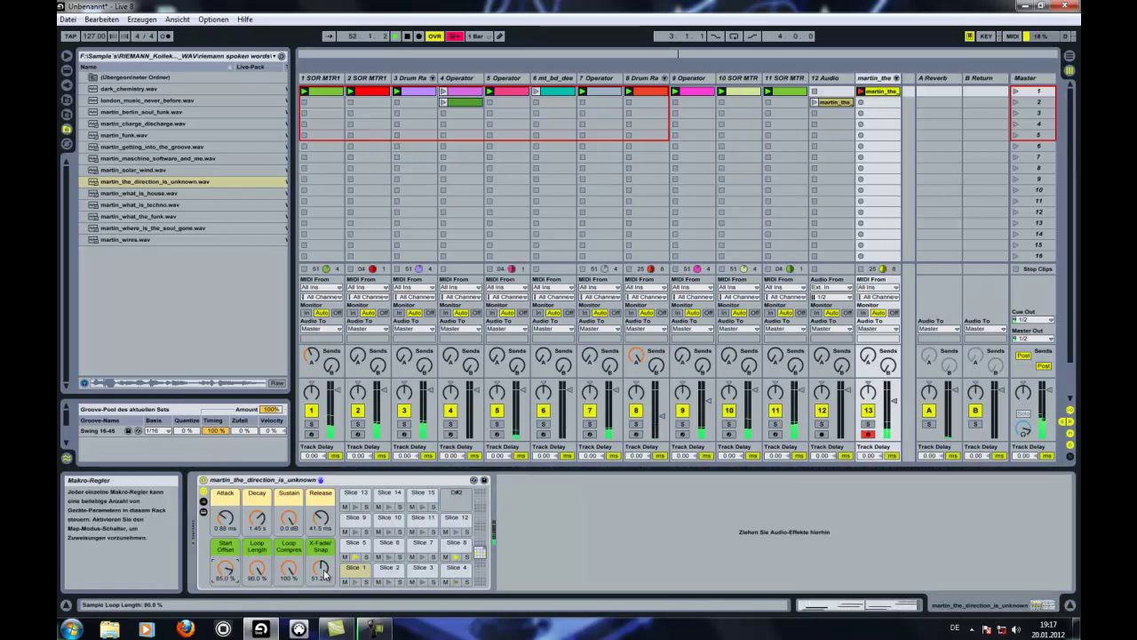
Extend all notes in the sliced vocal clip by about another sixteenth note.
double_click(879, 93)
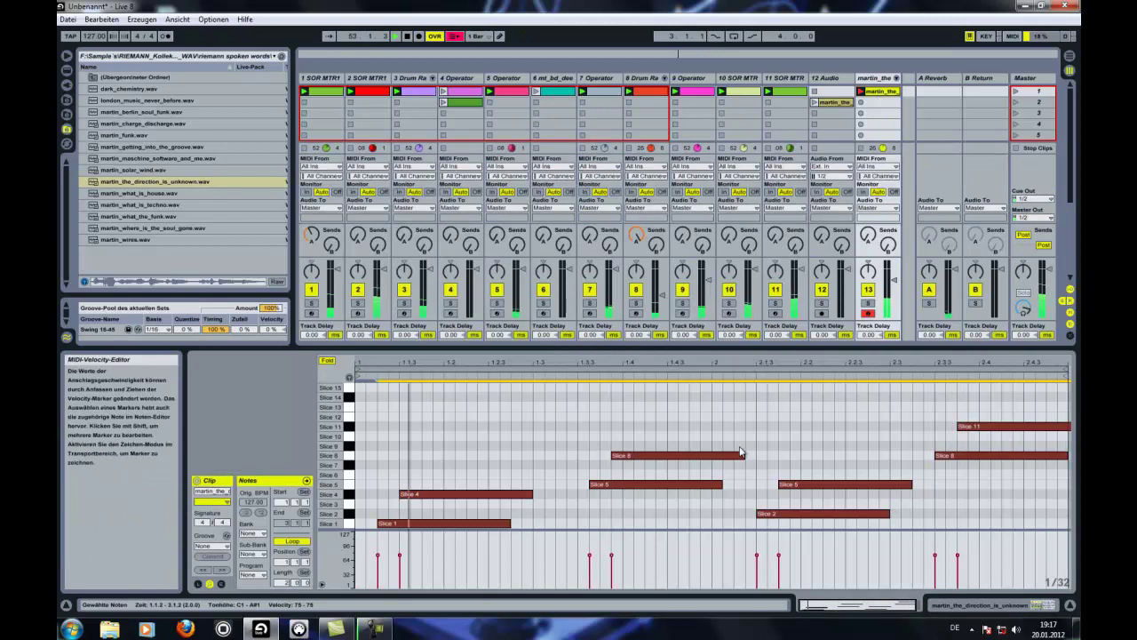
left_click_drag(744, 455, 769, 456)
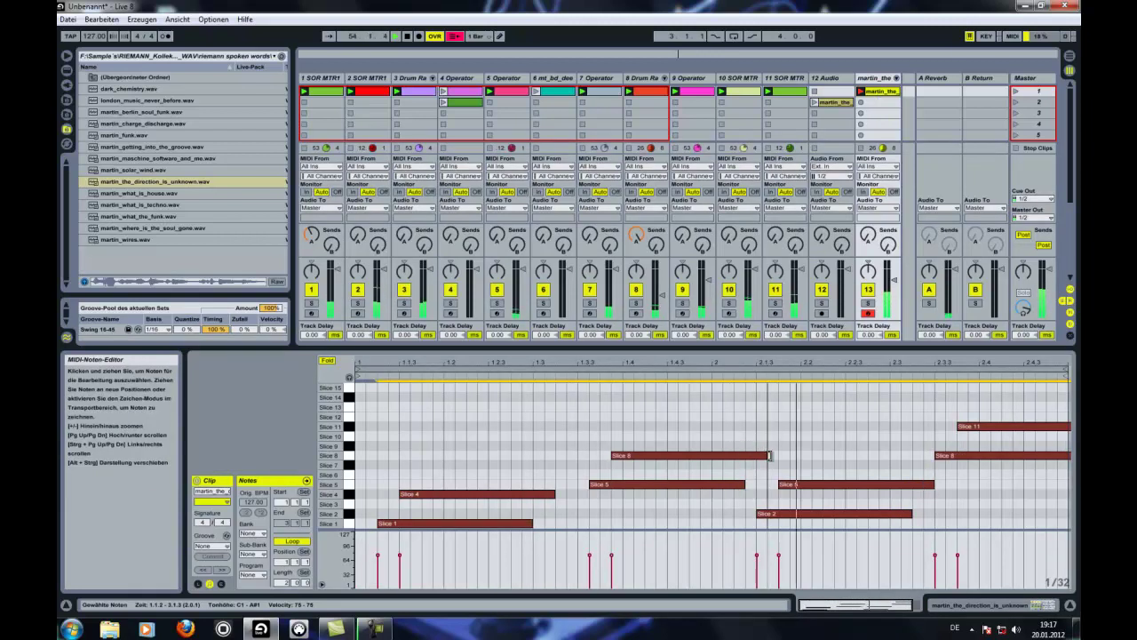
Copy the sidechained Compressor from track 4 Operator onto the sliced vocal track, after its slice rack.
left_click(884, 79)
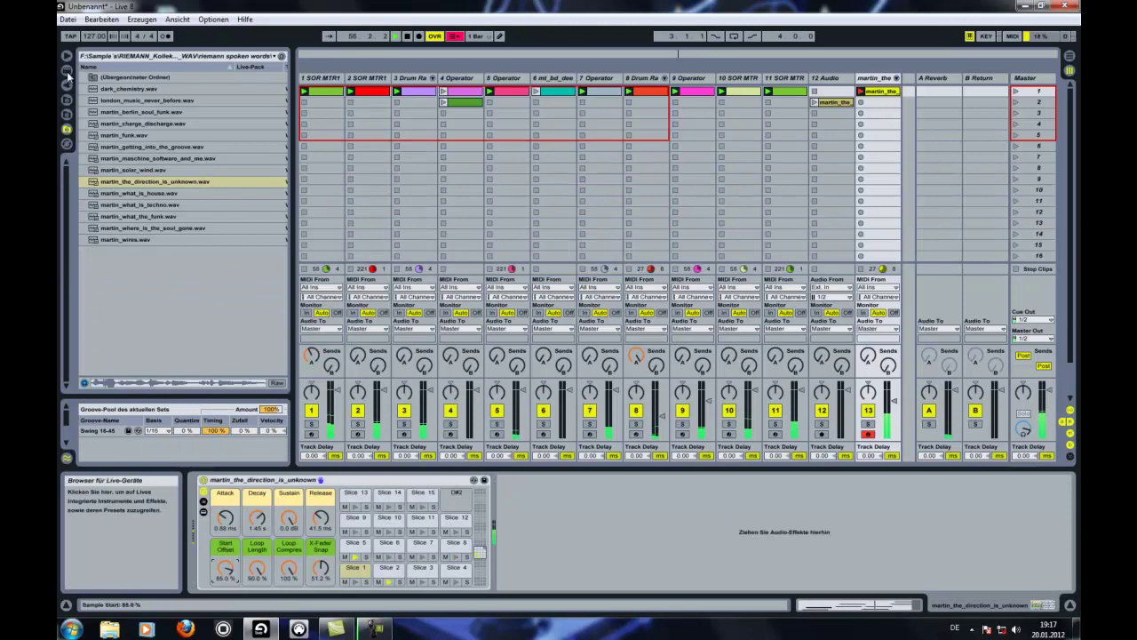
left_click(447, 80)
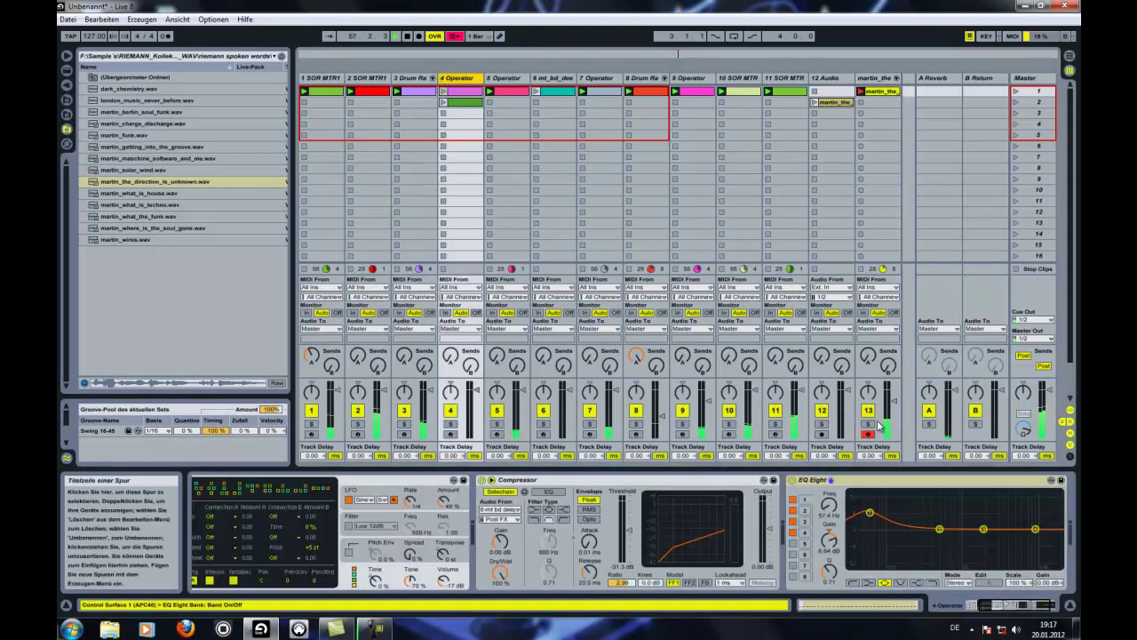
left_click(689, 483)
left_click(878, 79)
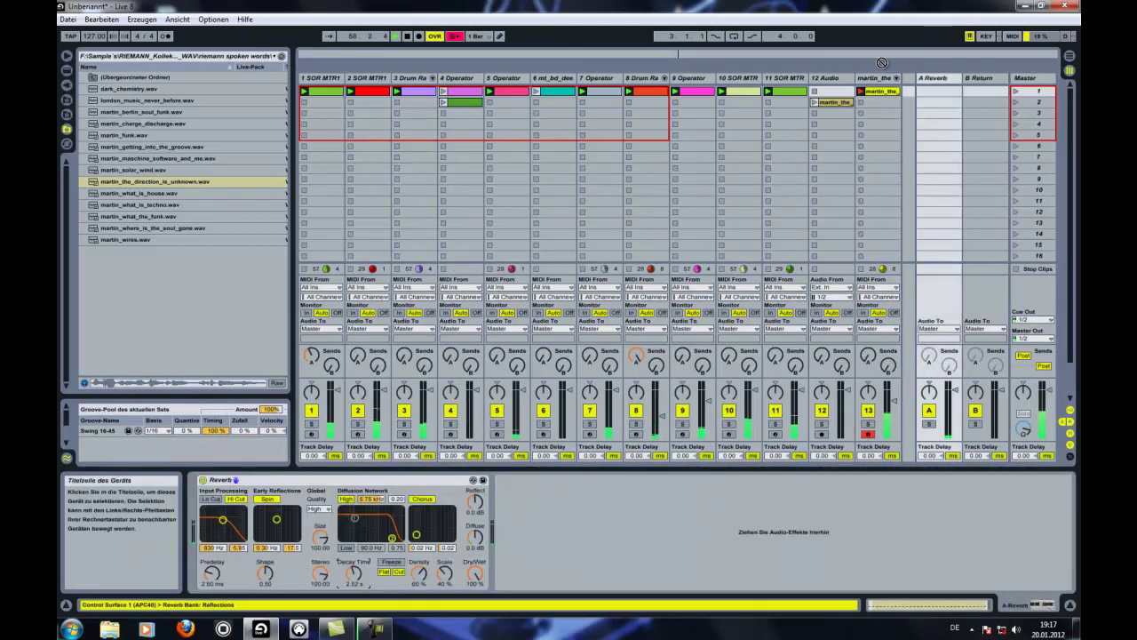
key("ctrl+v")
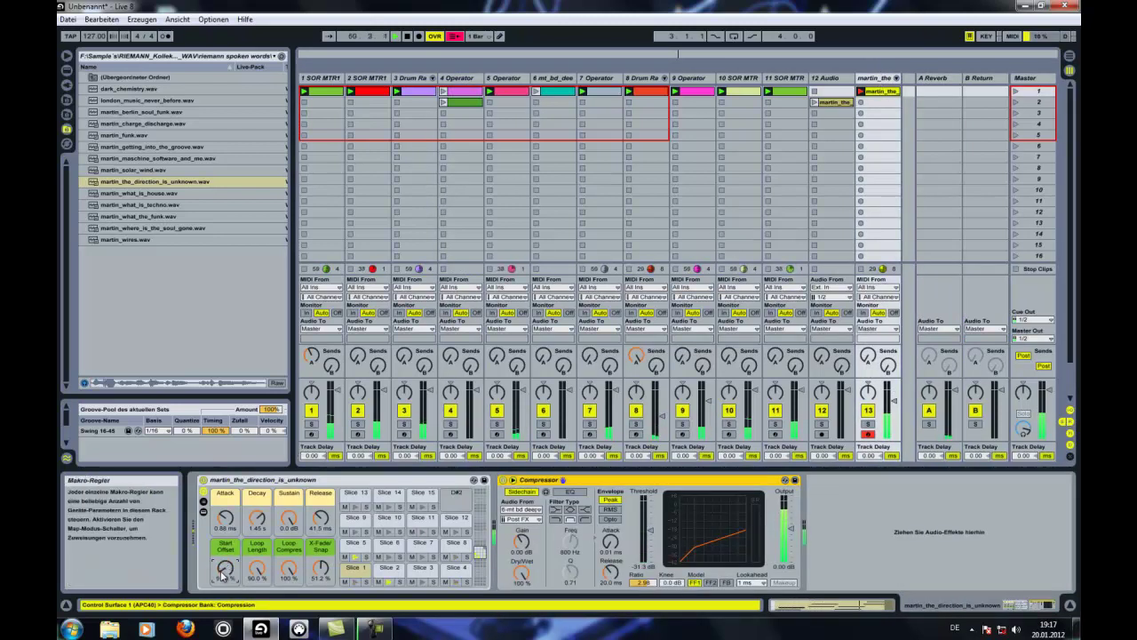
Relaunch scene 1 and set the slice rack's Start Offset macro to 69.4 %.
left_click_drag(222, 575, 221, 573)
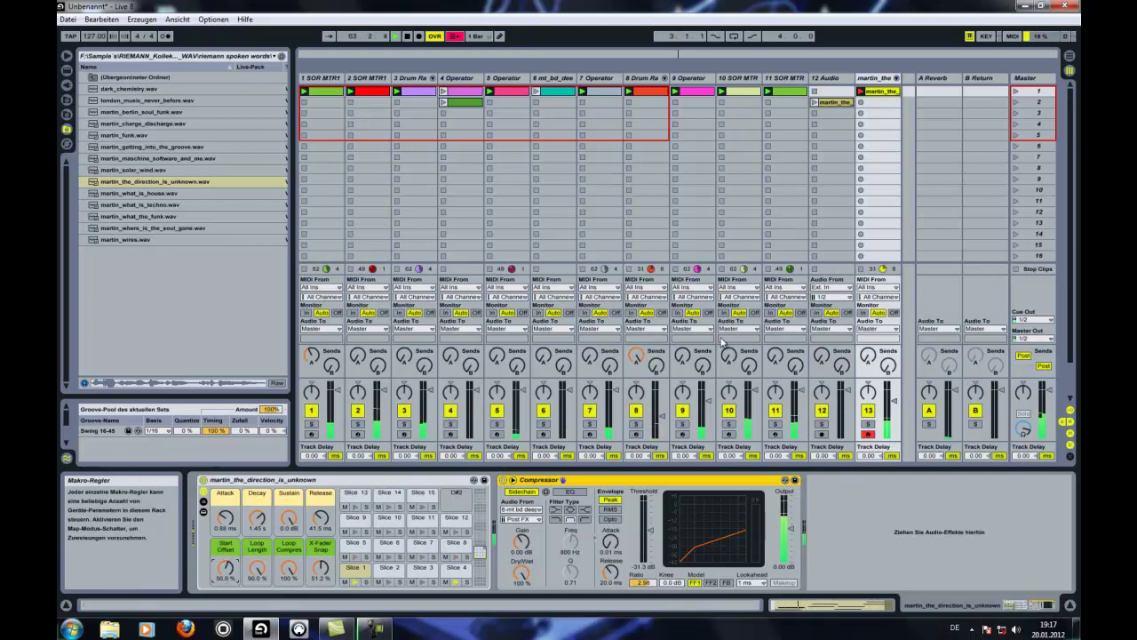
left_click(1016, 92)
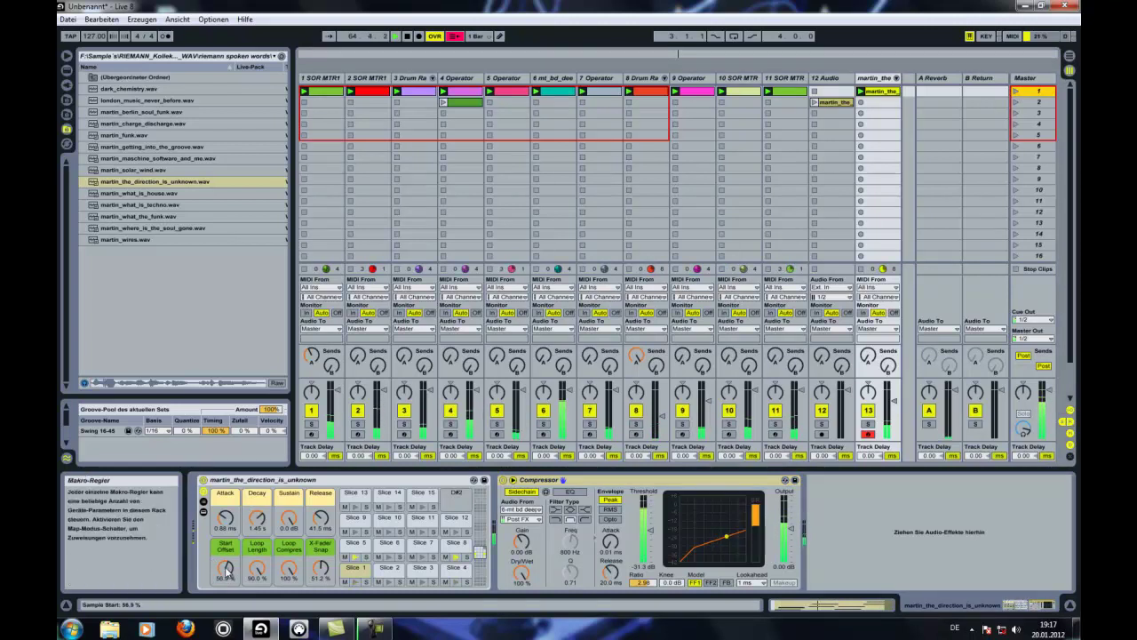
left_click_drag(228, 569, 229, 568)
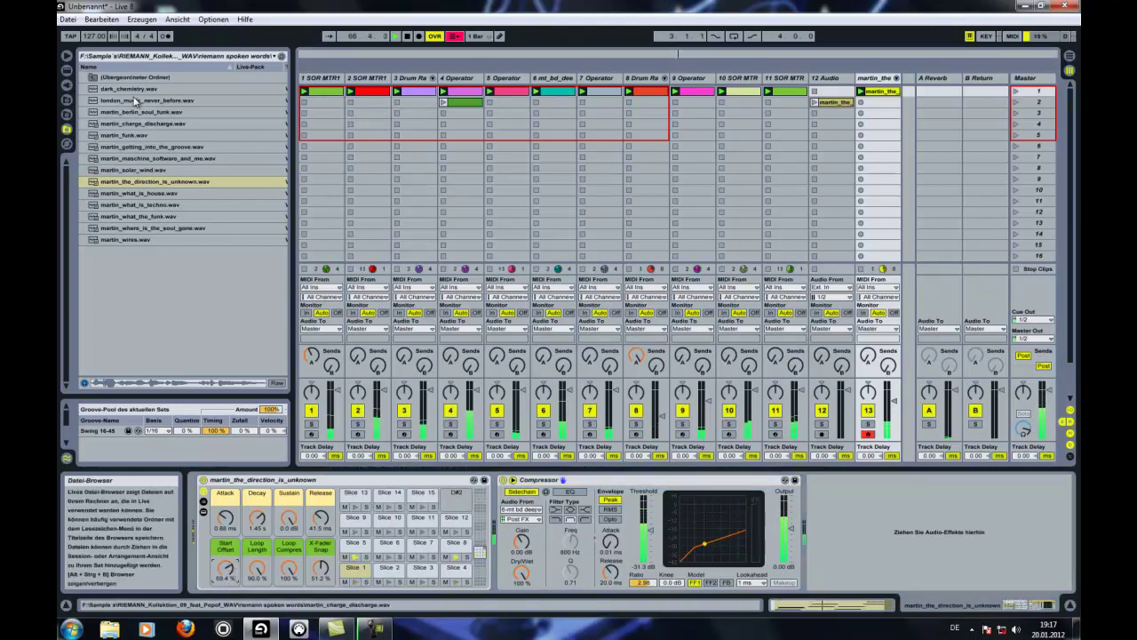
Add a Reverb between the slice rack and the Compressor on the vocal track, with a Decay Time of 932 ms.
double_click(112, 79)
left_click(66, 71)
left_click(86, 99)
scroll(205, 240, "down", 3)
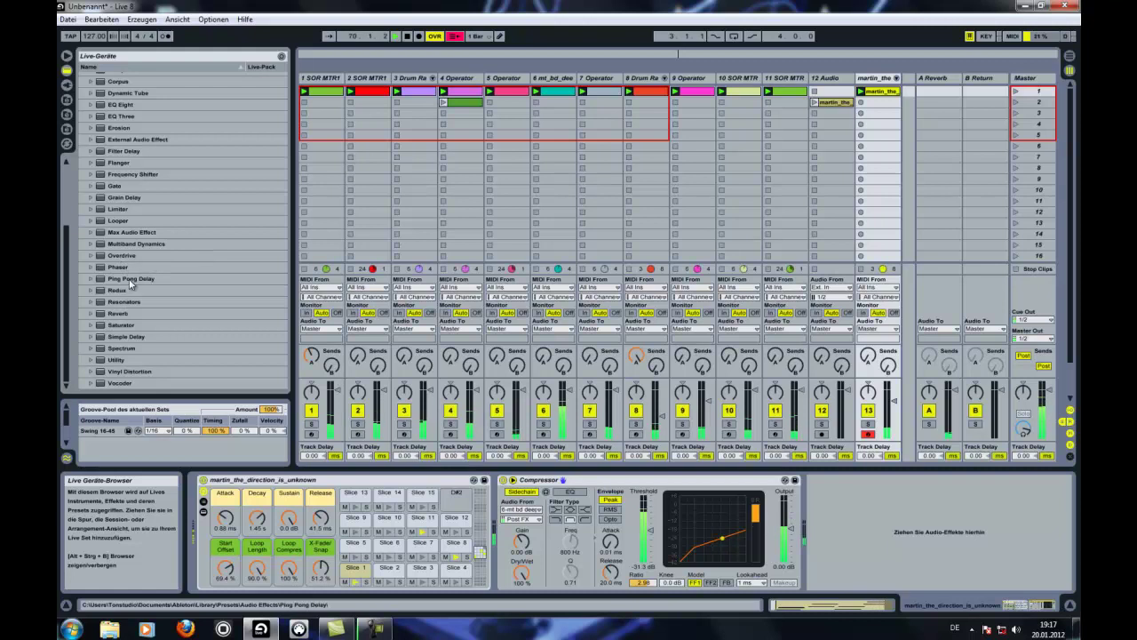
left_click_drag(121, 313, 932, 575)
left_click_drag(853, 481, 502, 569)
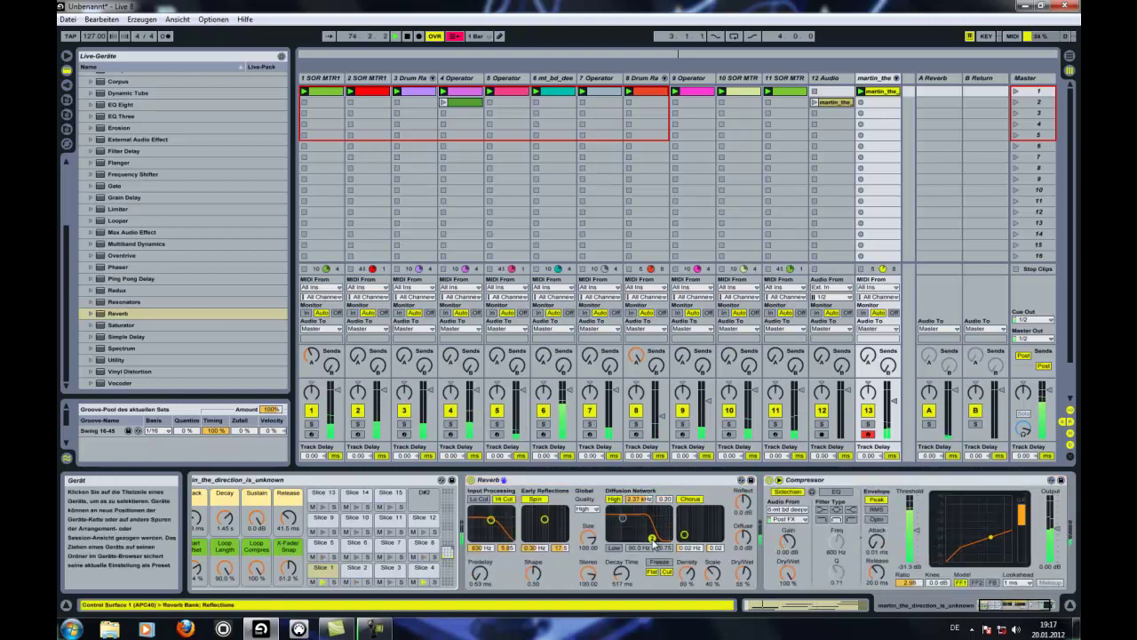
left_click_drag(619, 569, 617, 572)
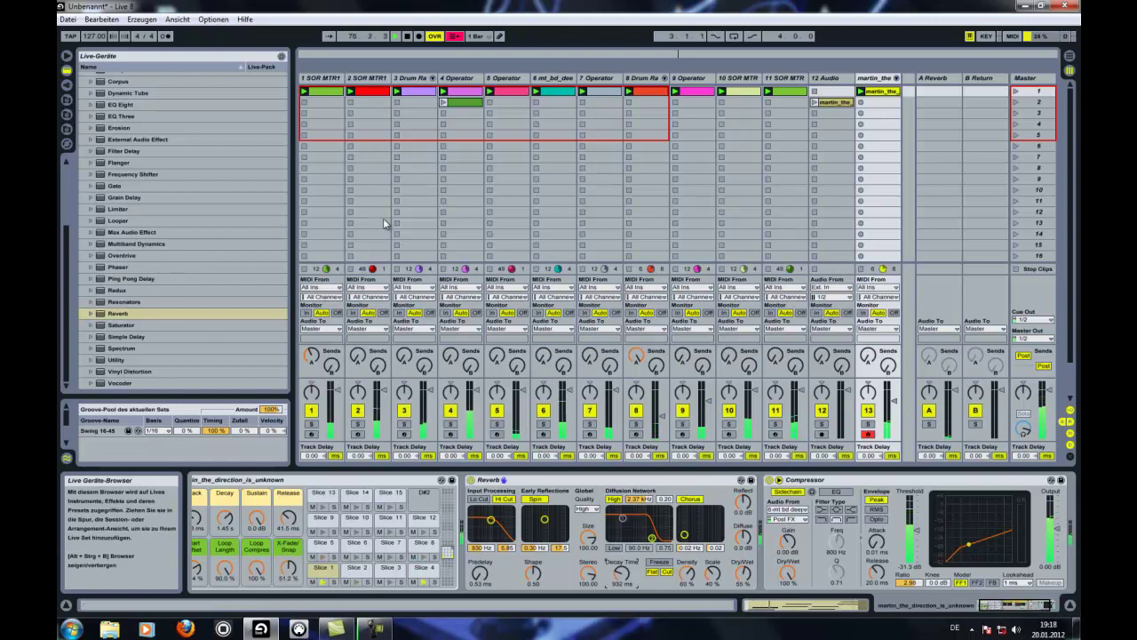
Set the vocal slice rack's Start Offset and Loop Length macros to 0.00 %, and shorten all notes in the sliced vocal clip to 1/32.
left_click(875, 79)
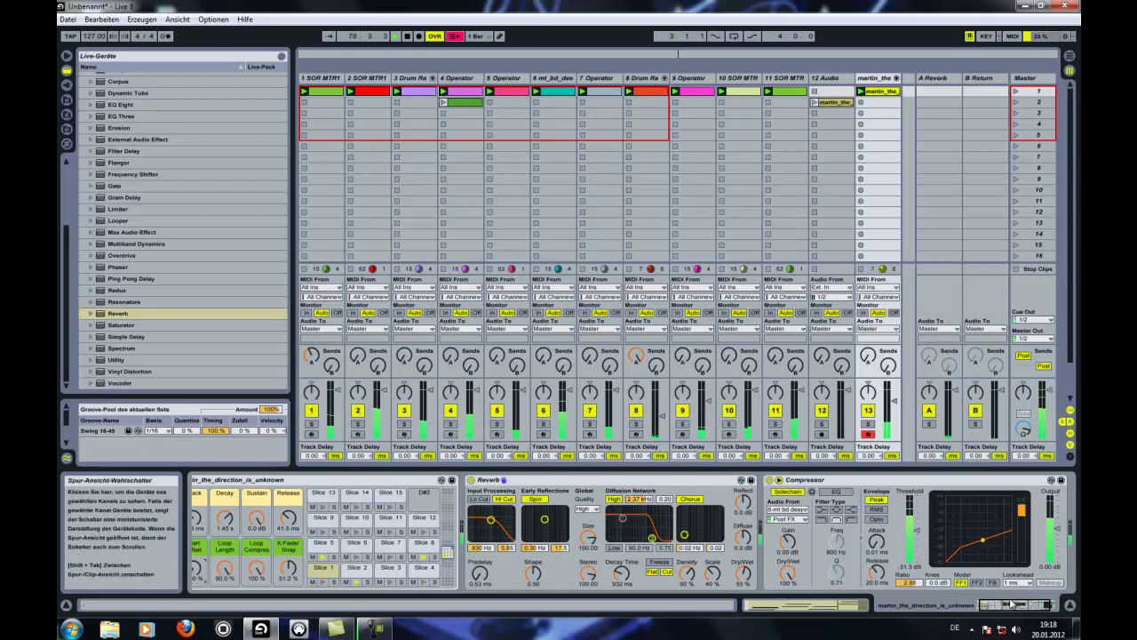
left_click_drag(1006, 604, 960, 619)
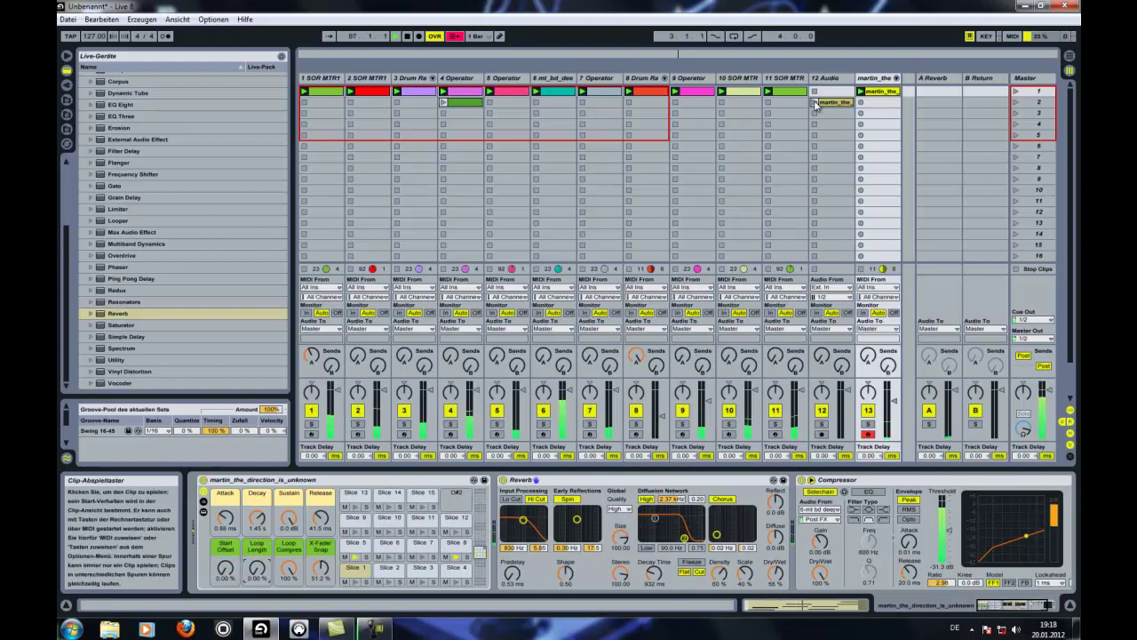
double_click(890, 93)
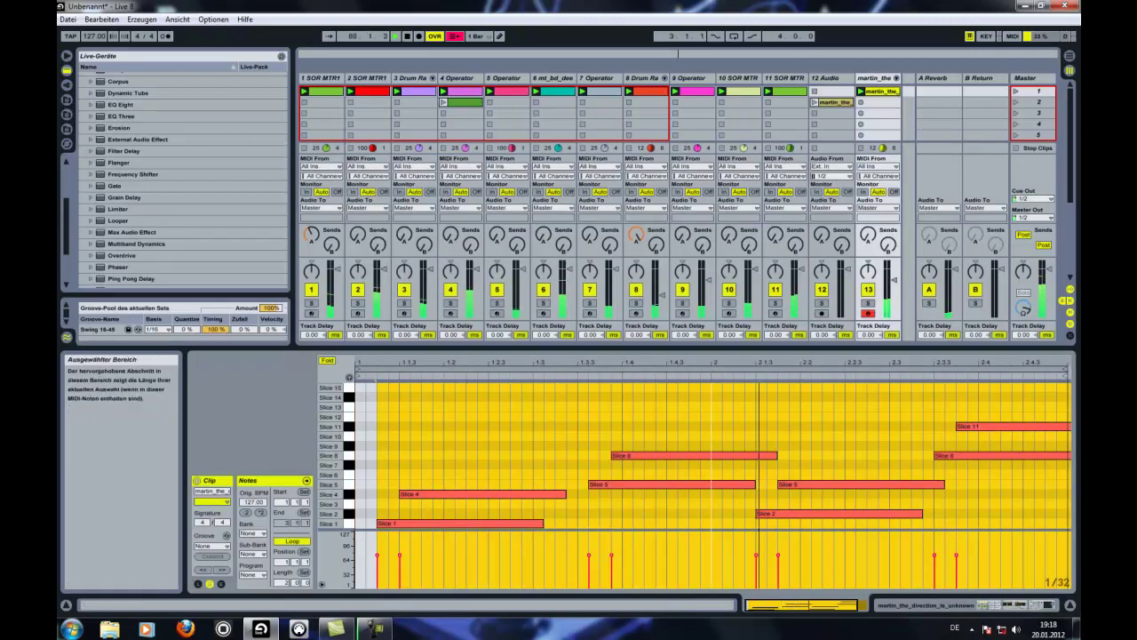
left_click_drag(1055, 525, 286, 348)
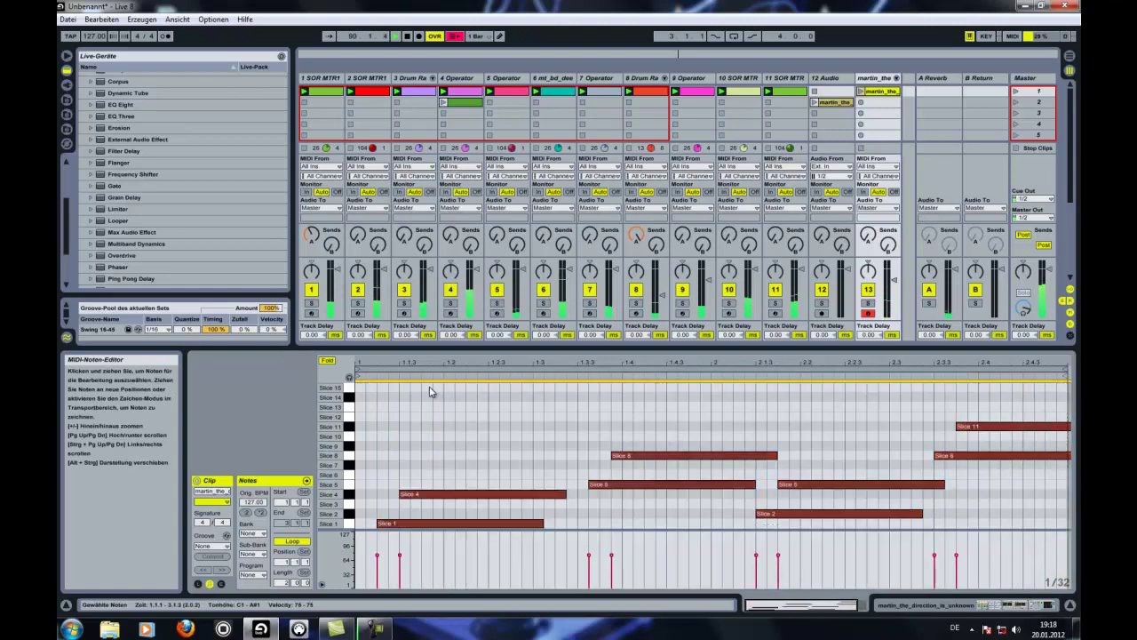
left_click_drag(558, 494, 409, 494)
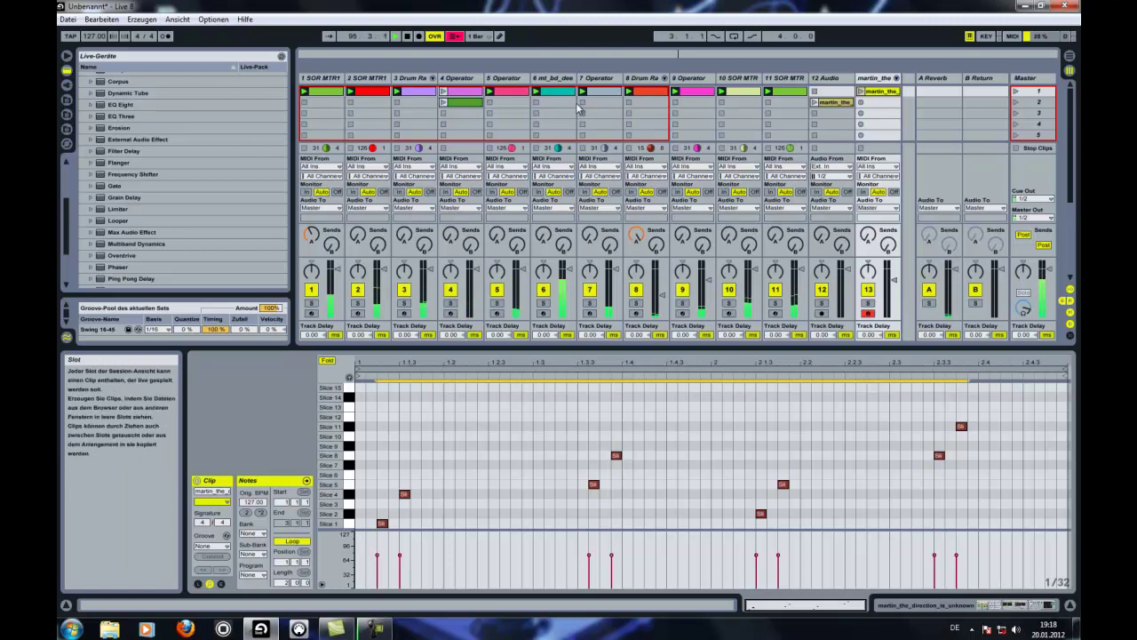
While auditioning the vocal audio clip and scene 1, lower track 11's volume and raise send A on tracks 12 and 13.
left_click(815, 102)
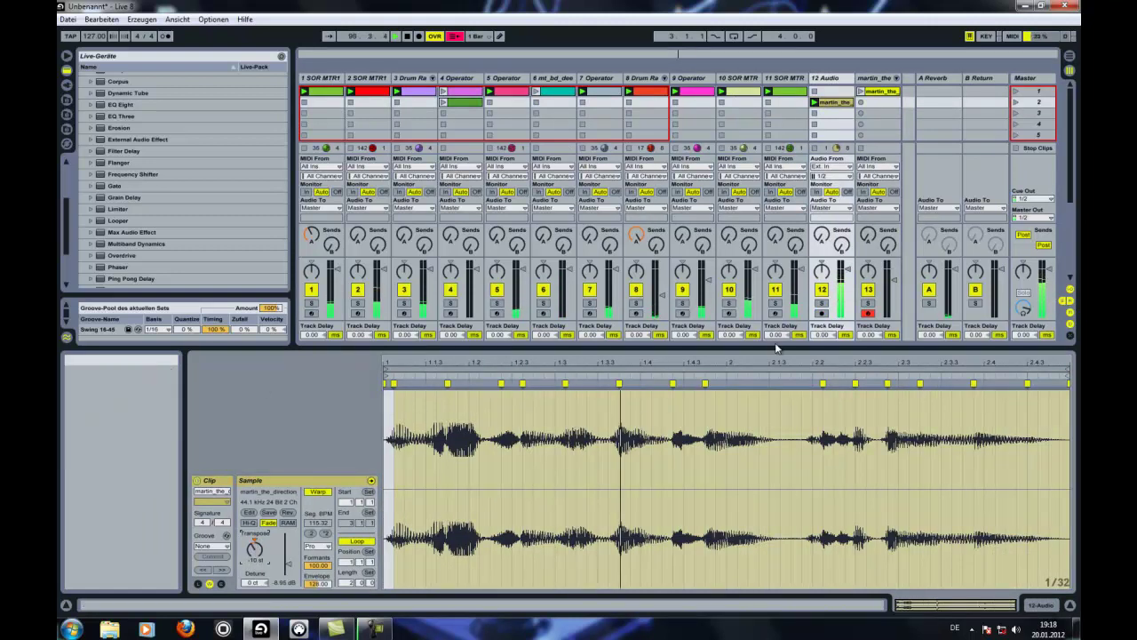
left_click_drag(800, 271, 801, 288)
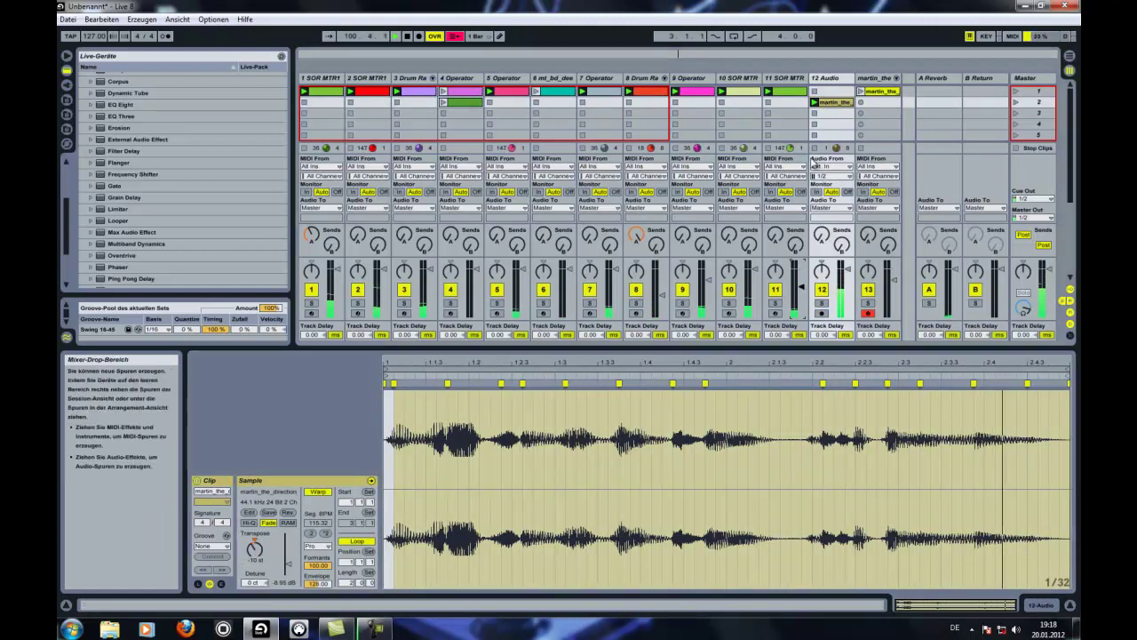
left_click_drag(819, 242, 818, 250)
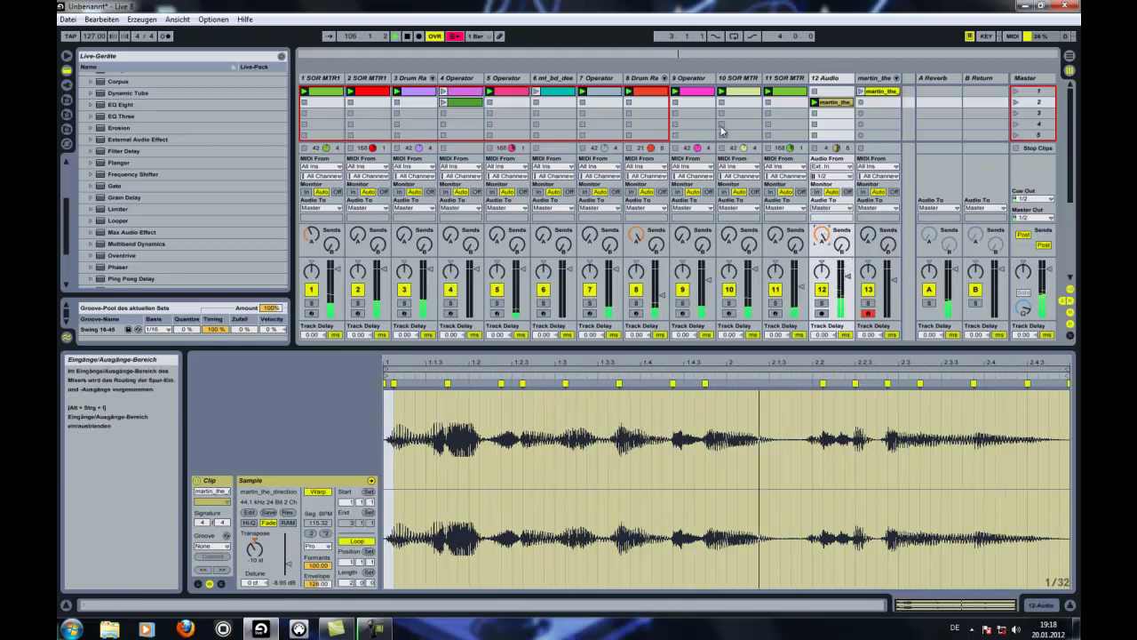
left_click(1015, 92)
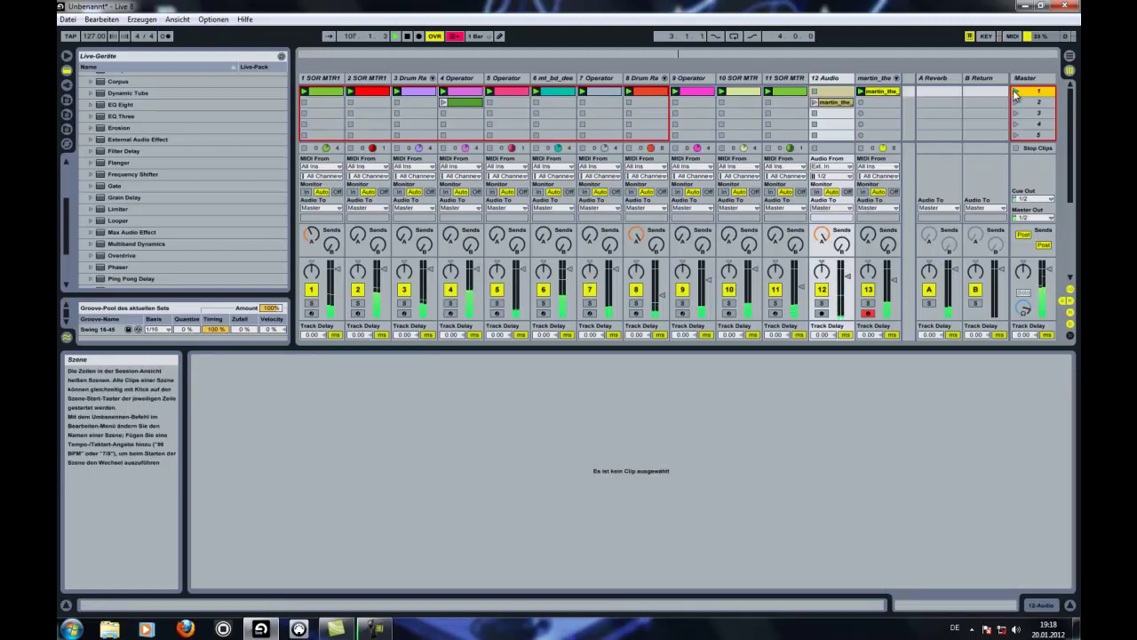
left_click_drag(872, 238, 872, 237)
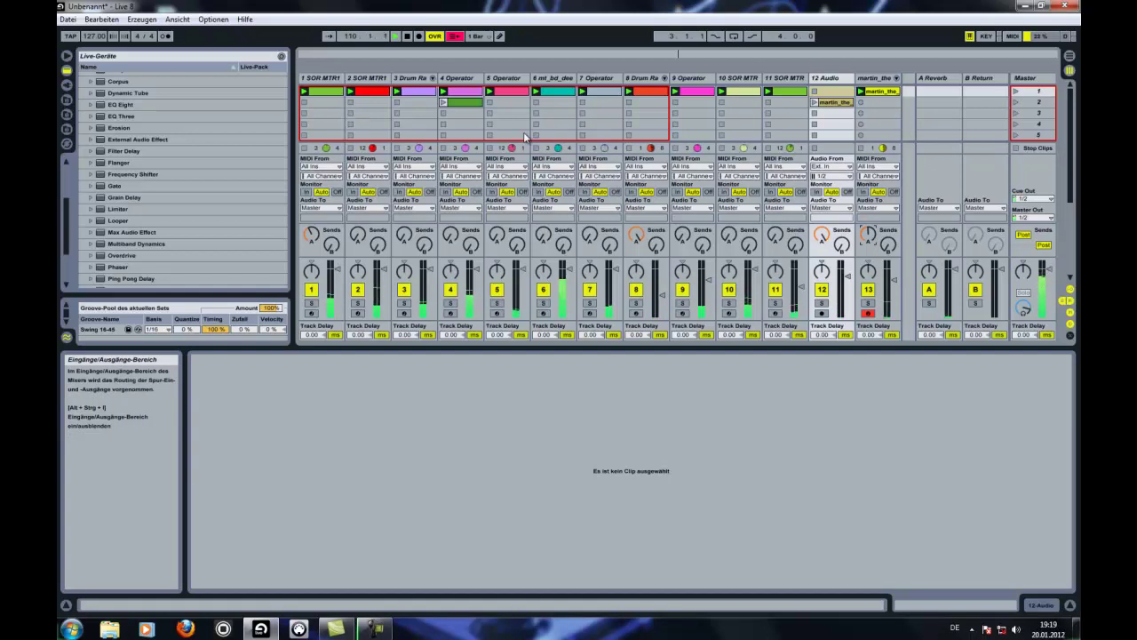
Audition track 4's second clip before returning to its first, and move the sliced vocal clip down to scene 2.
left_click(443, 101)
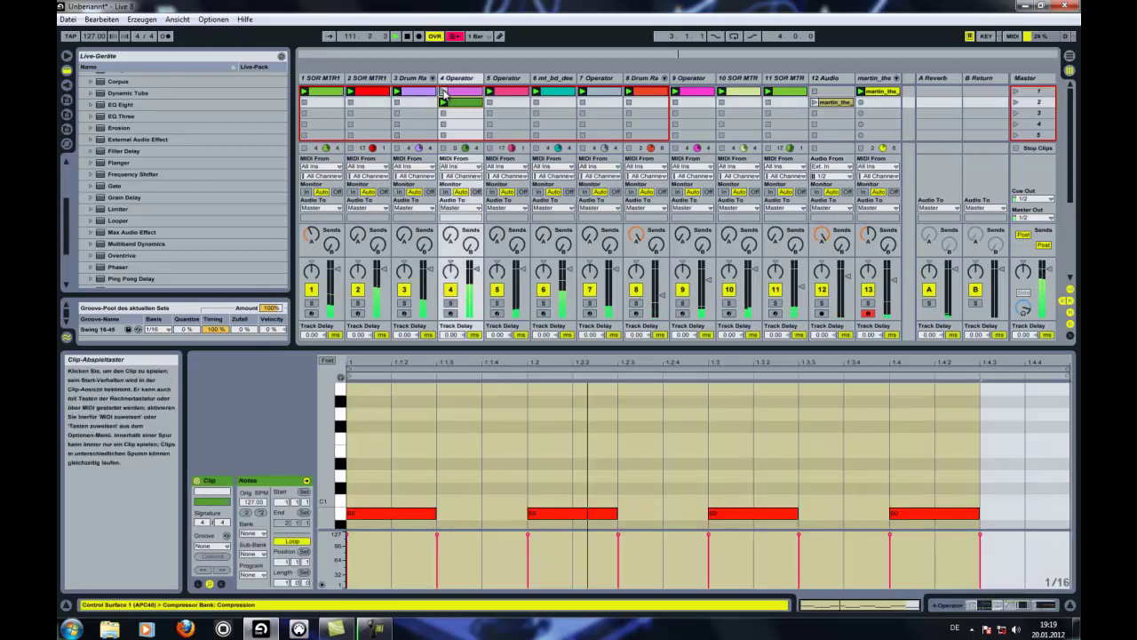
left_click(445, 93)
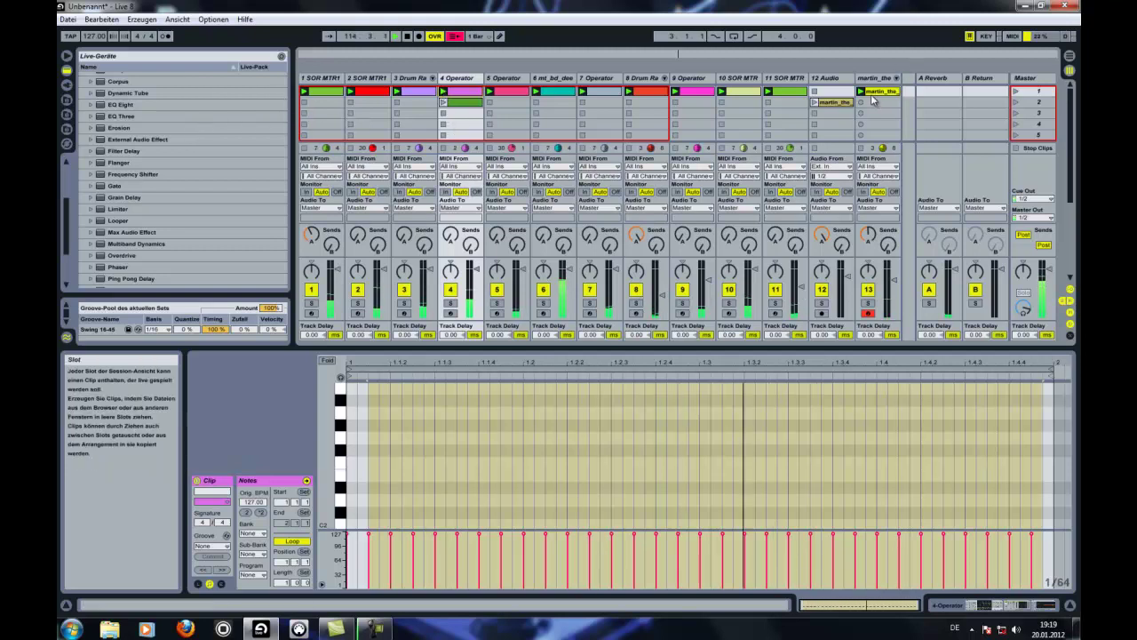
left_click_drag(881, 95, 881, 104)
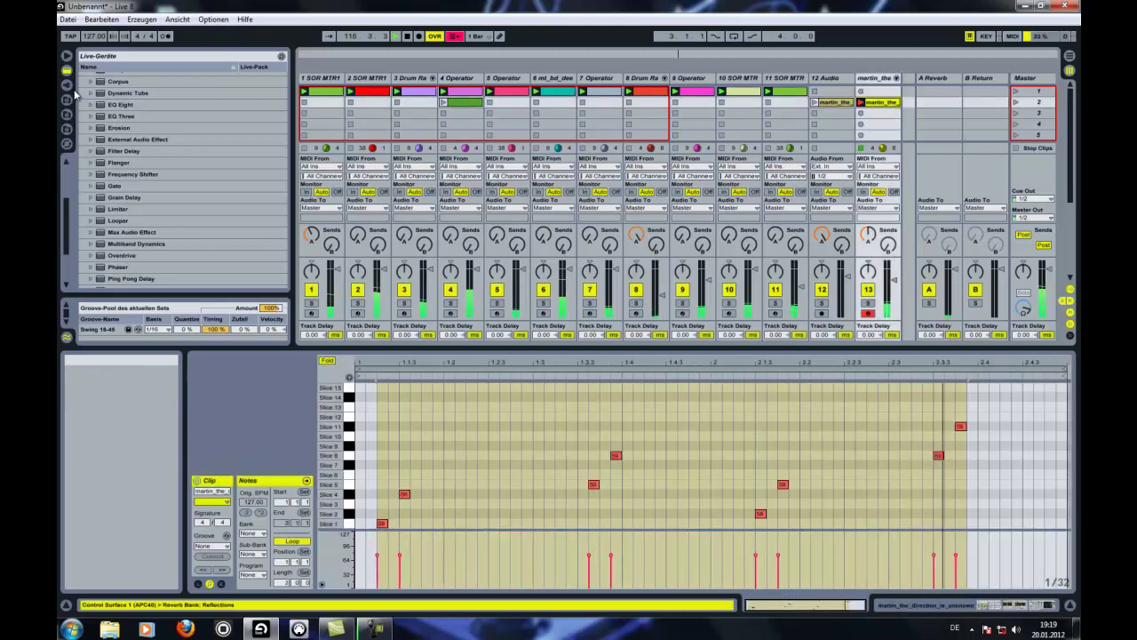
Add a new MIDI track with the Sylenth1 plug-in after the sliced vocal track.
left_click_drag(413, 346, 414, 467)
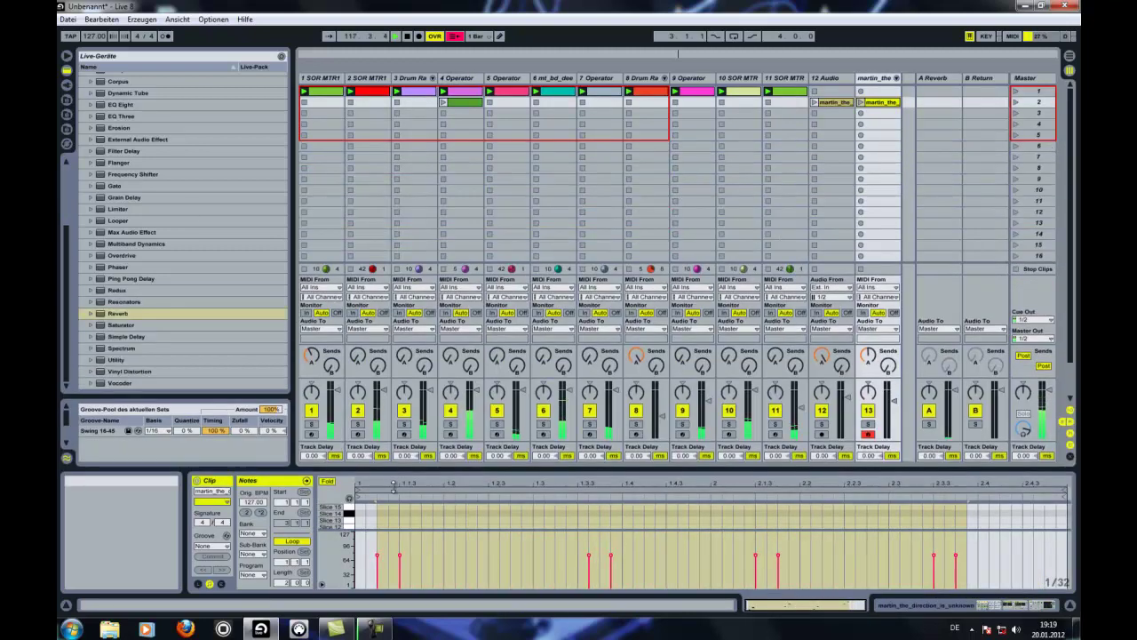
left_click(67, 84)
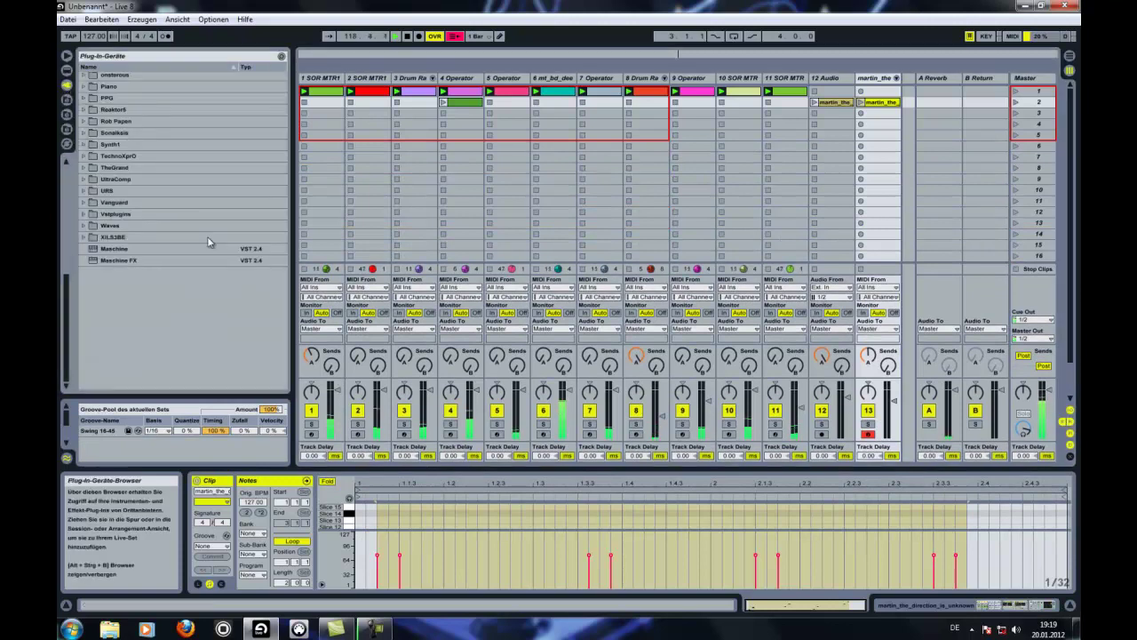
left_click(84, 215)
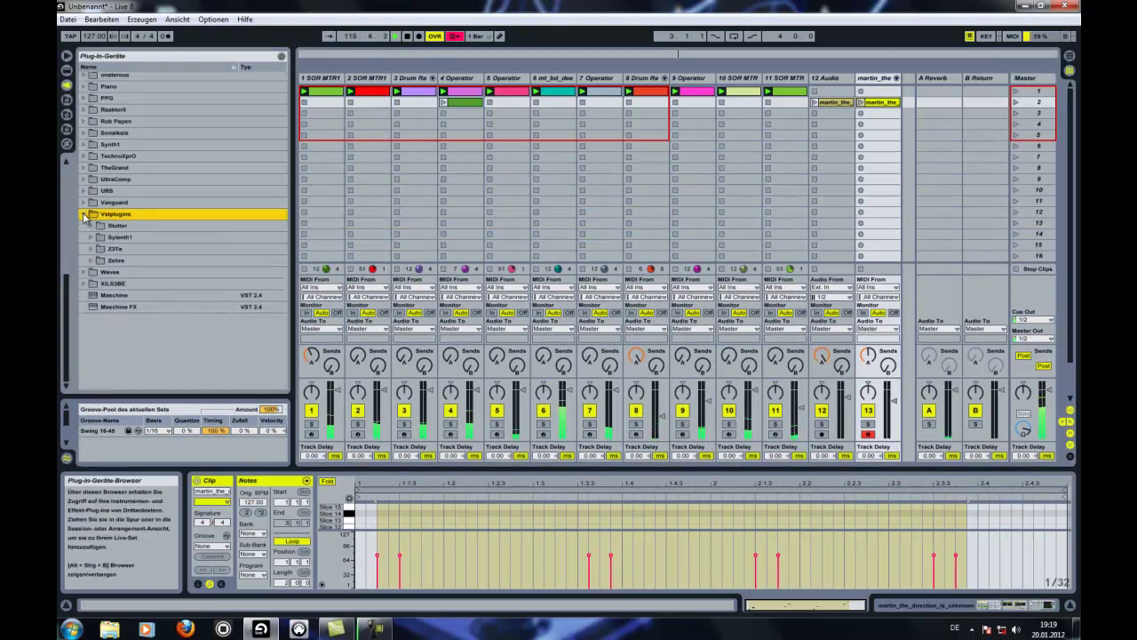
left_click(91, 237)
double_click(120, 254)
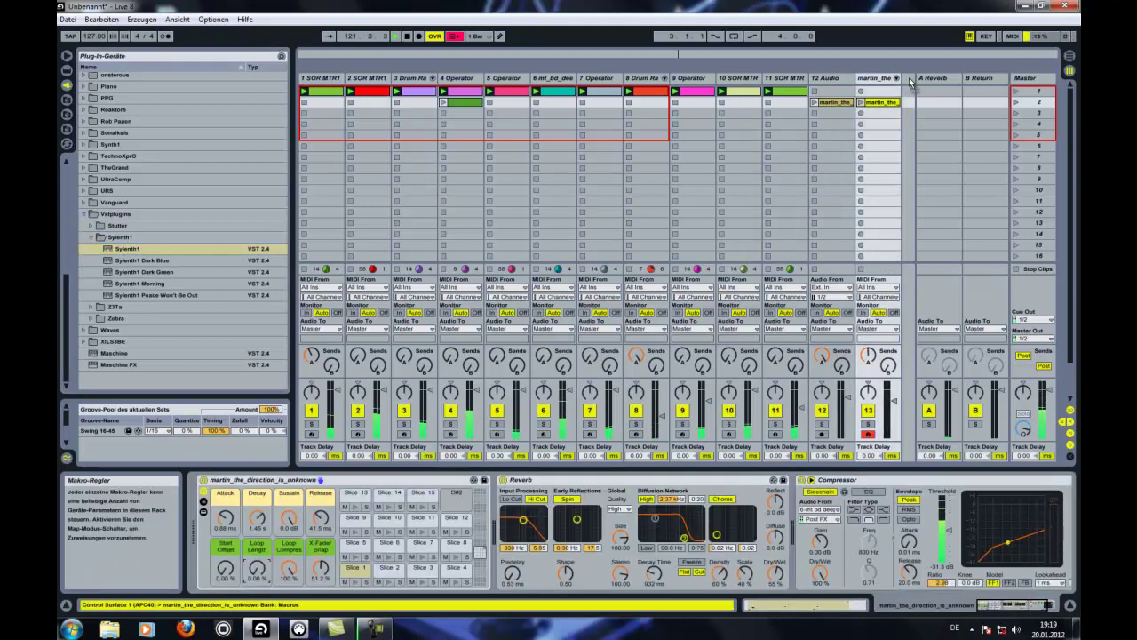
left_click_drag(910, 79, 909, 82)
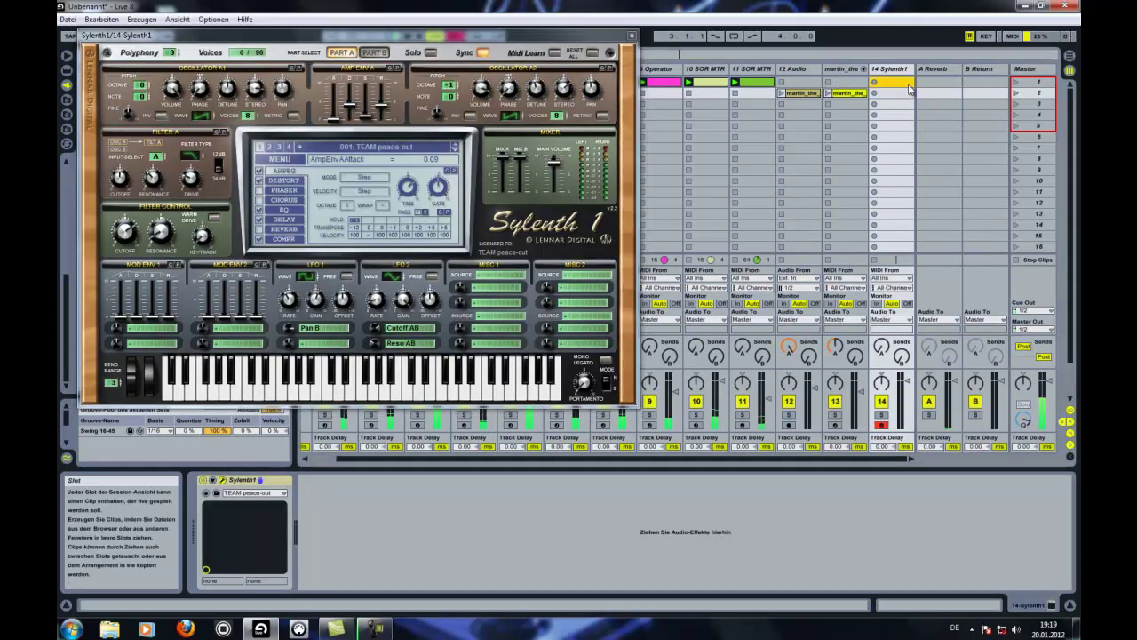
Create a clip in scene 1 of the Sylenth1 track with half-bar C3 and F3 notes starting at 1.1.1.
double_click(908, 83)
left_click_drag(503, 471, 503, 296)
left_click_drag(329, 465, 330, 468)
double_click(359, 430)
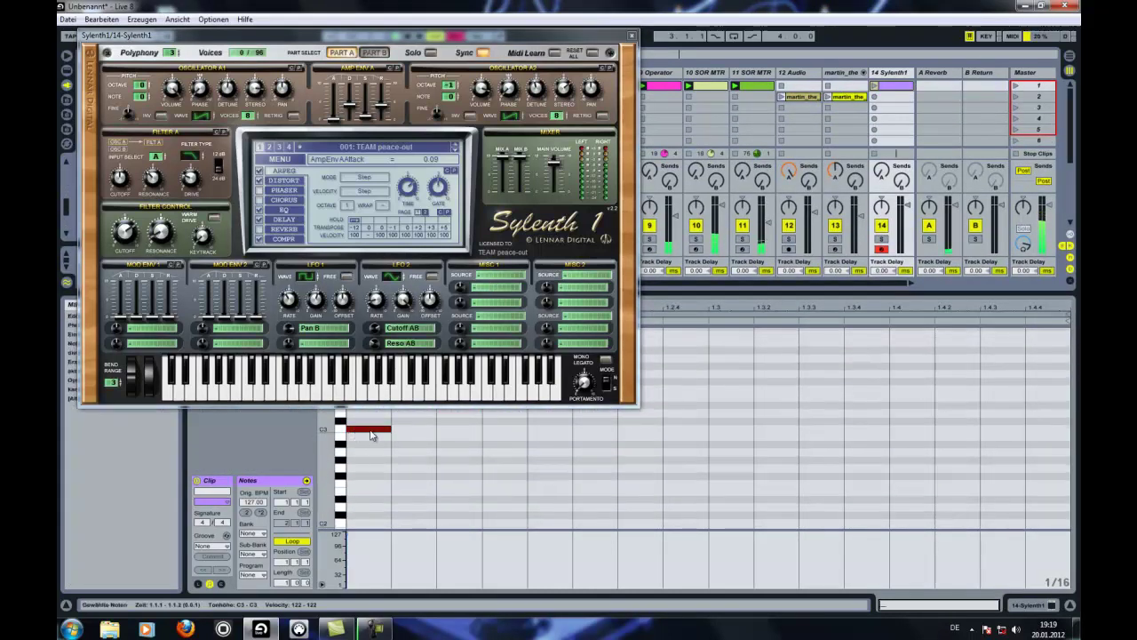
left_click_drag(390, 431, 714, 432)
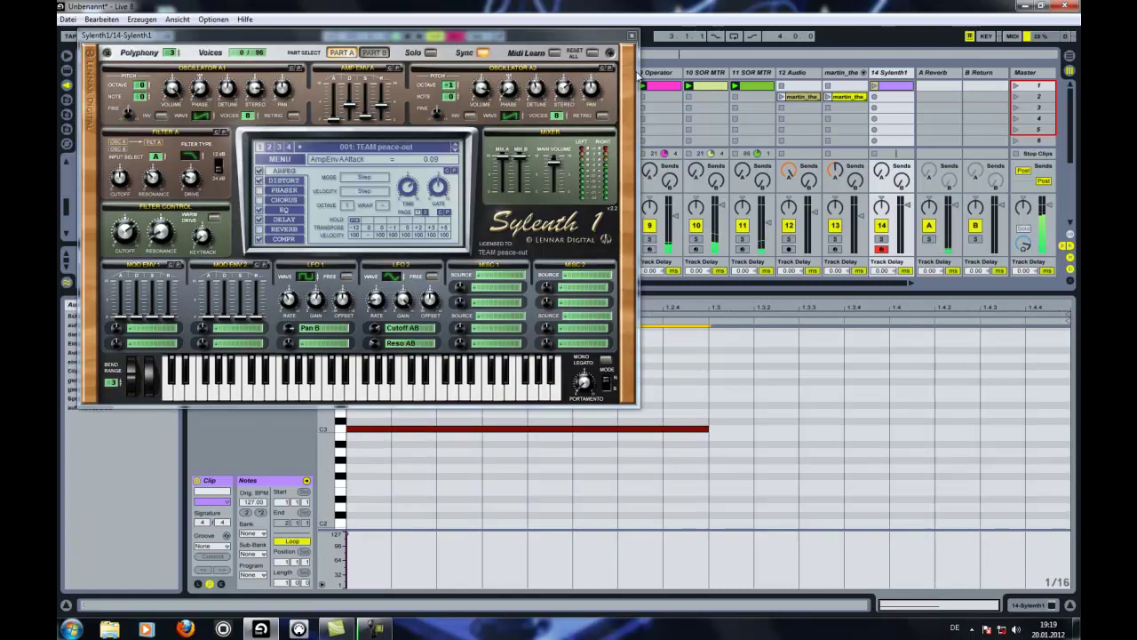
double_click(704, 391)
left_click_drag(665, 391, 351, 400)
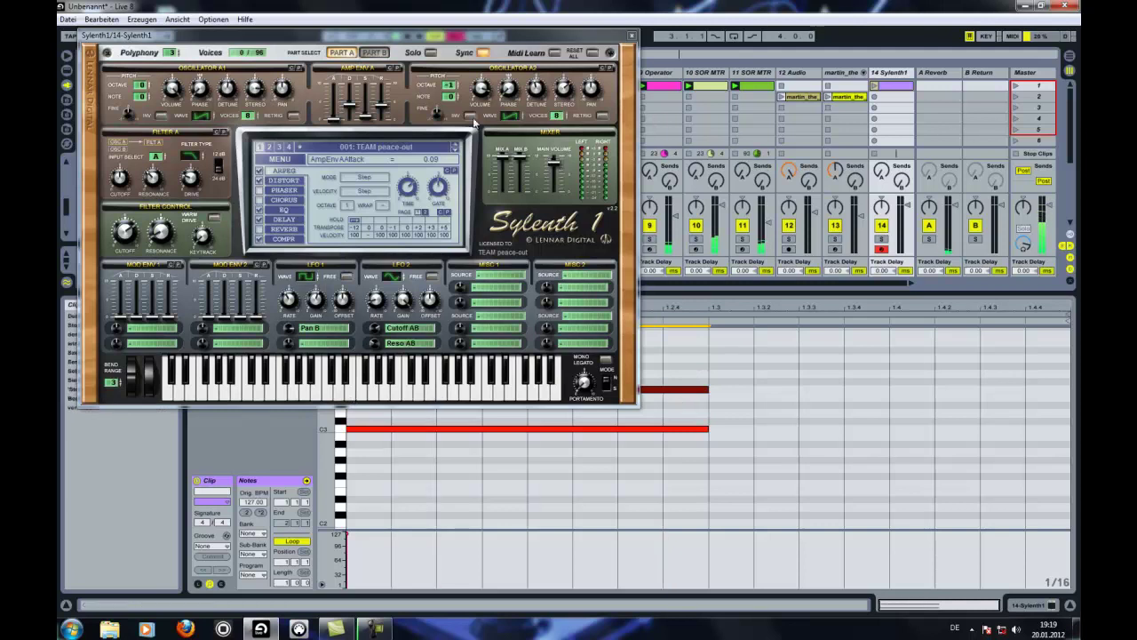
Initialise the Sylenth1 preset with a Main Volume of 2.13 and launch the new clip.
left_click(288, 159)
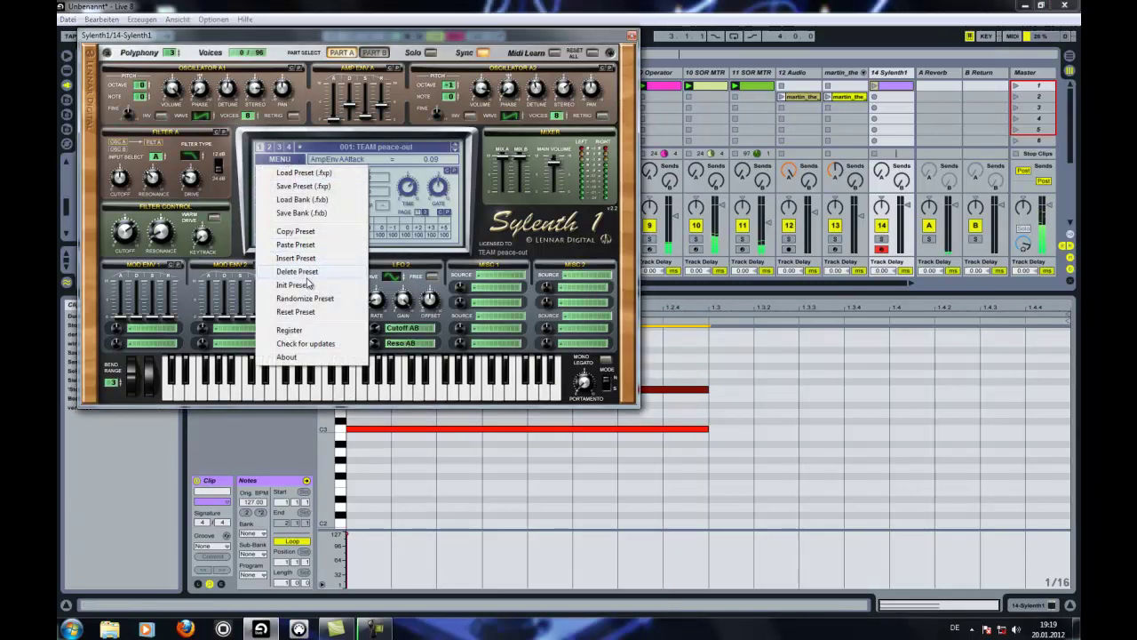
left_click(303, 284)
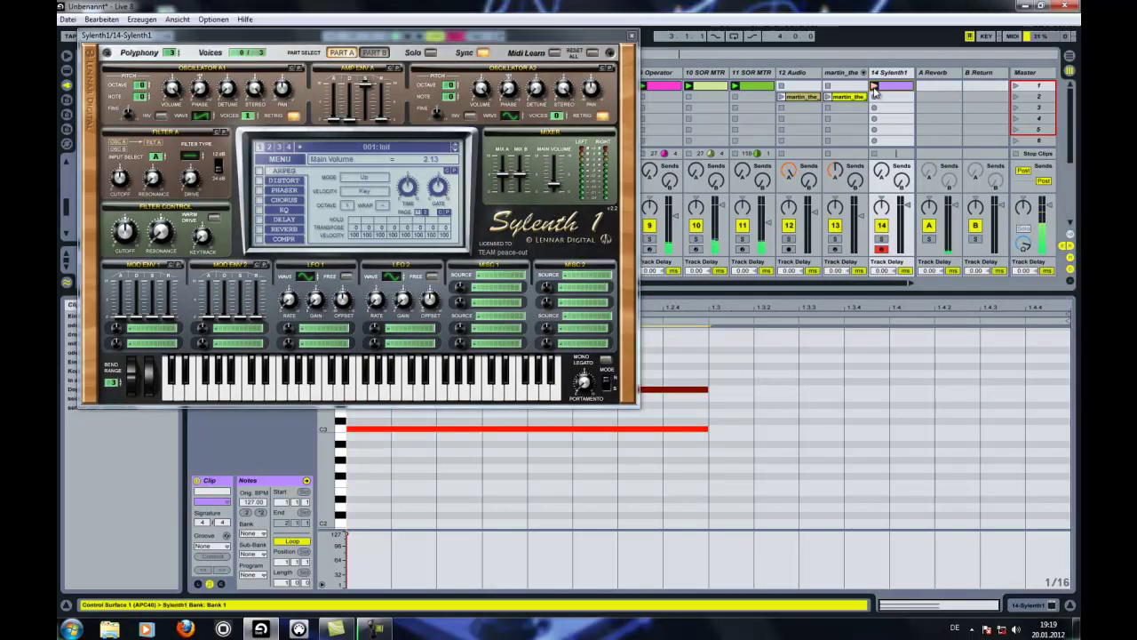
left_click(875, 89)
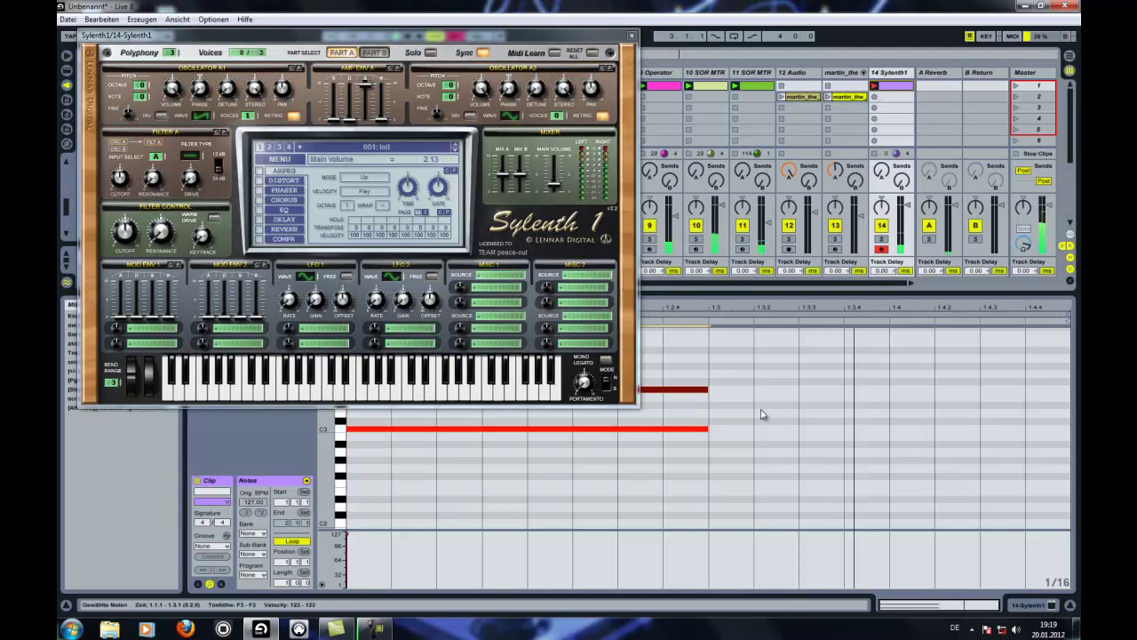
Complete the bar by extending C3 across it and adding a half-bar G#3 from beat 3, and set the loop length to 4 bars.
left_click_drag(707, 430, 1063, 429)
left_click_drag(689, 389, 1048, 371)
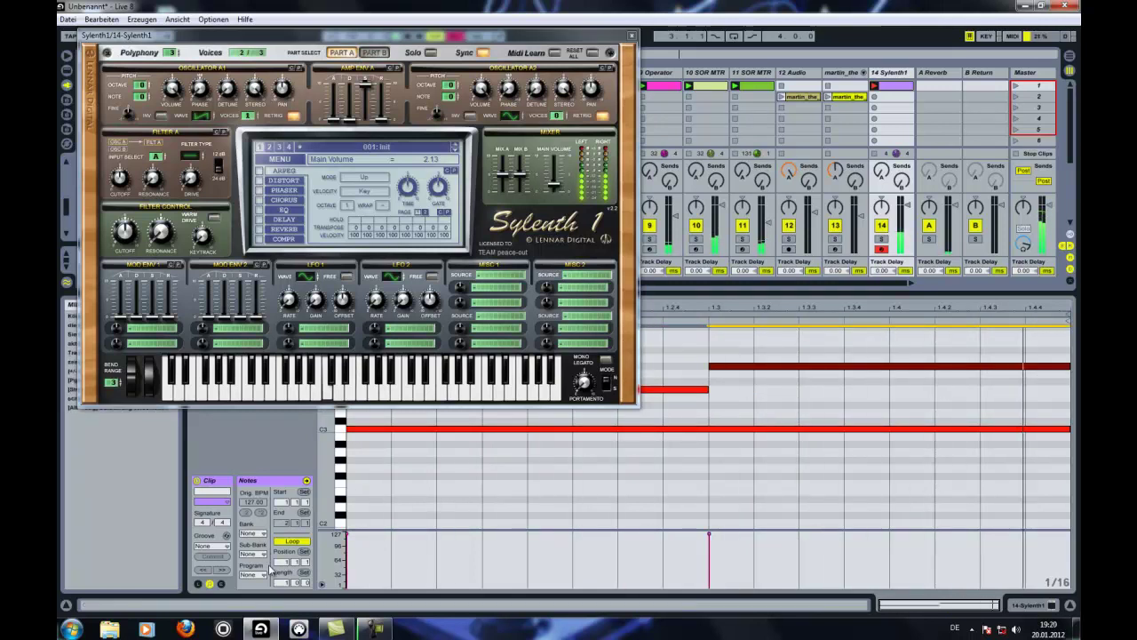
left_click_drag(283, 586, 282, 575)
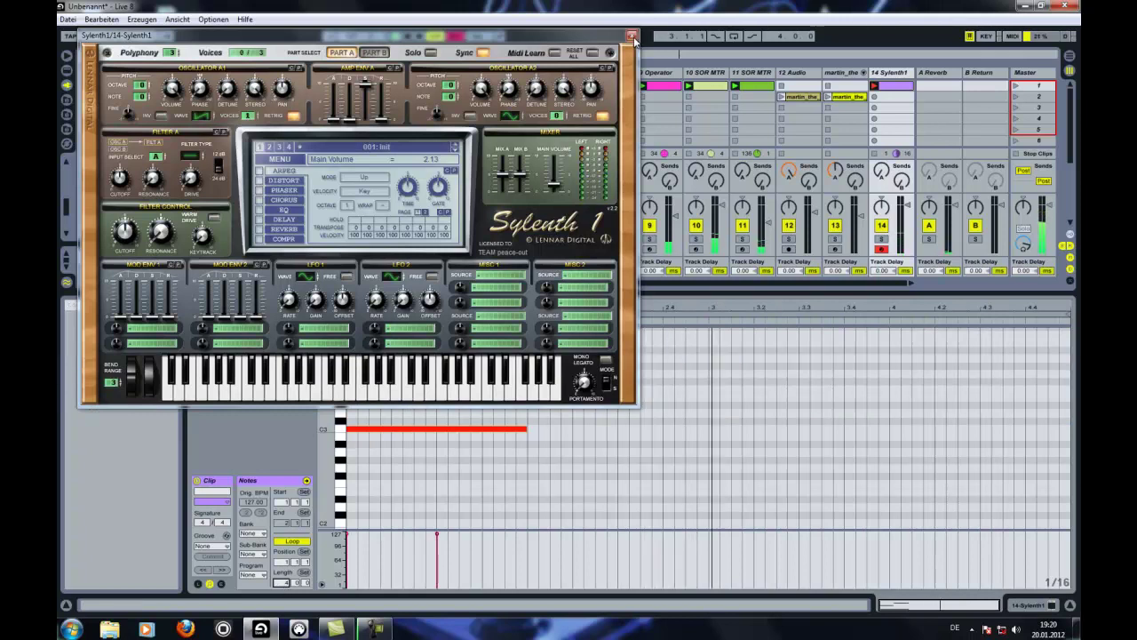
Close the Sylenth1 editor and copy the first bar's notes into bar 2, lowering the copied G#3 to D#3.
left_click(631, 35)
left_click_drag(545, 431, 419, 348)
left_click_drag(388, 395, 570, 396)
left_click(646, 371)
left_click_drag(646, 371, 651, 410)
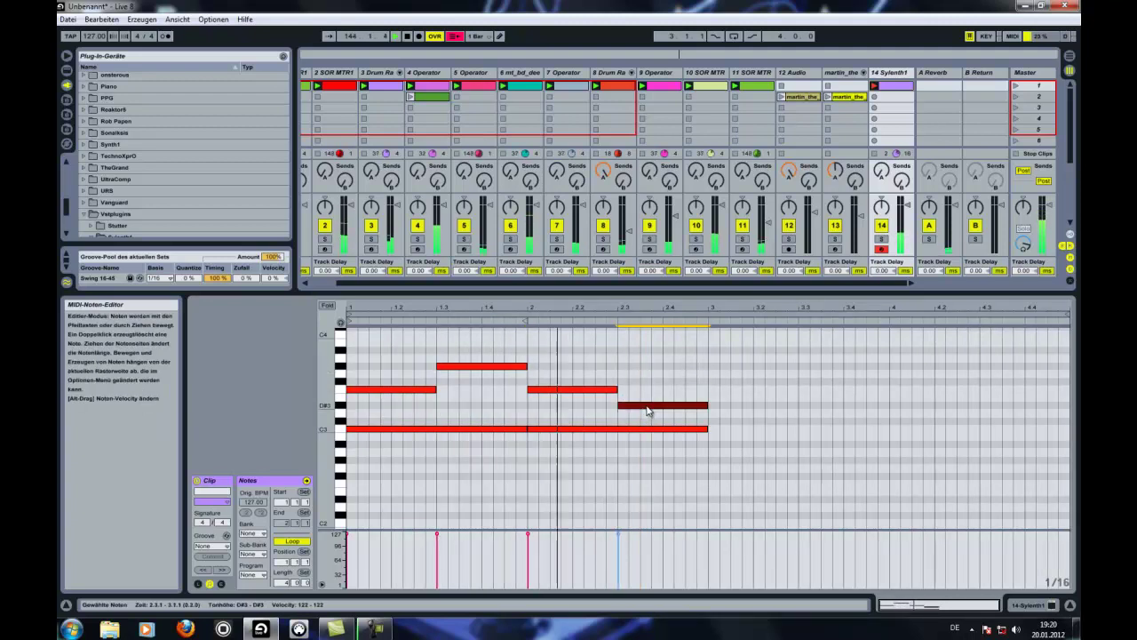
Copy the notes of bars 1 and 2 into bars 3 and 4, and move the final upper note to A#3 at 4.3.
left_click_drag(712, 433, 741, 396)
left_click(893, 400)
left_click_drag(1008, 407, 995, 351)
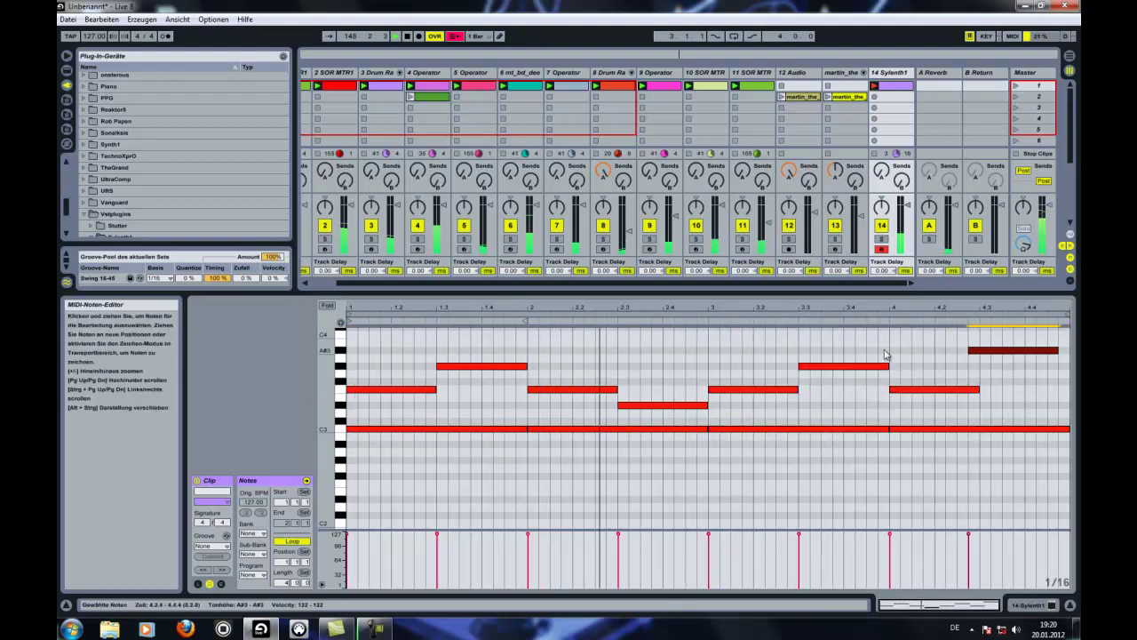
left_click_drag(1015, 350, 1028, 351)
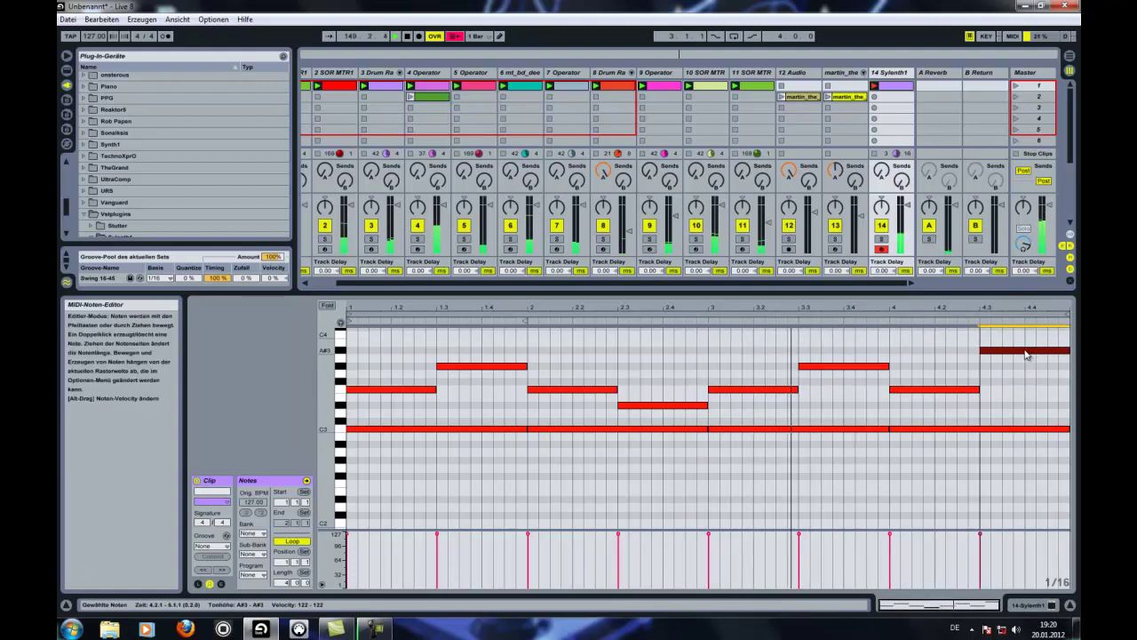
Reopen the Sylenth1 editor and lower its Main Volume to 1.38.
double_click(895, 73)
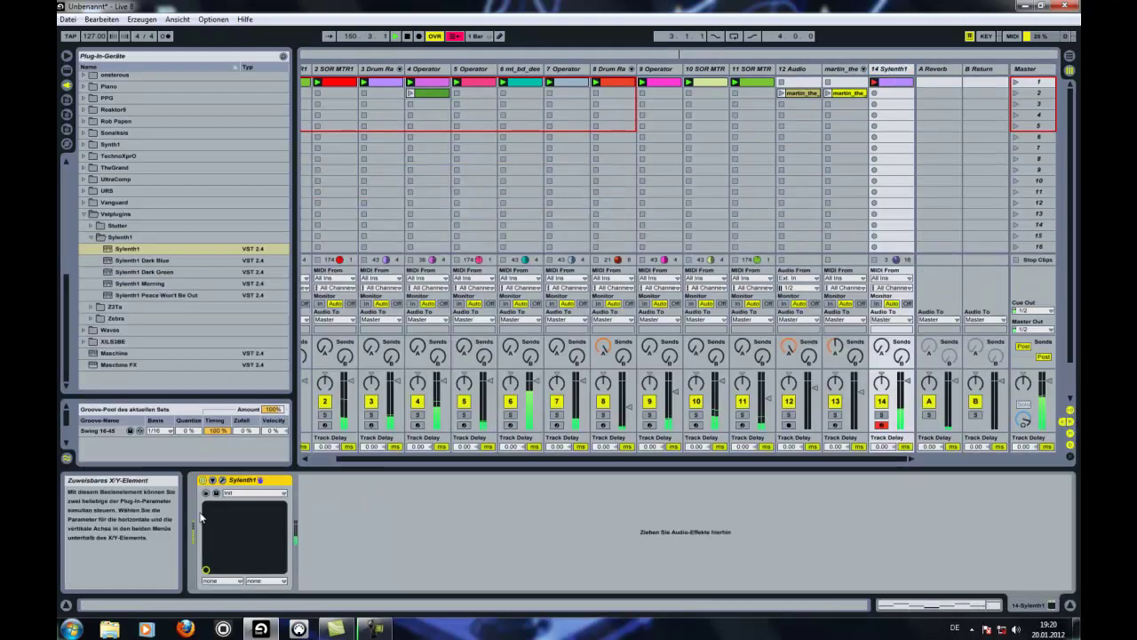
left_click(223, 481)
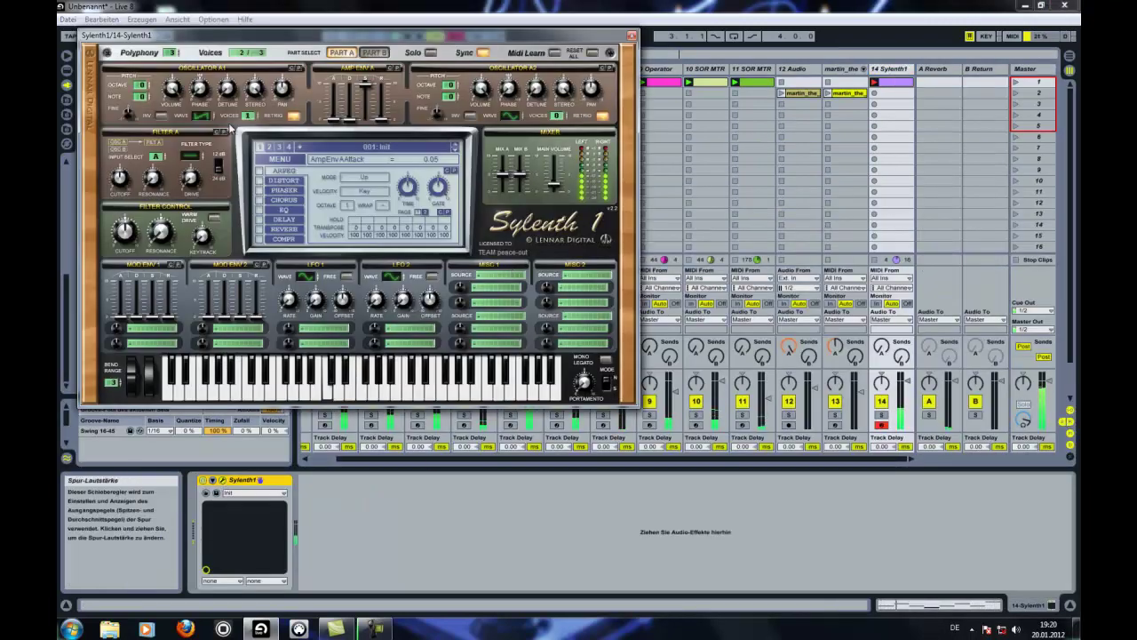
left_click_drag(554, 182, 554, 196)
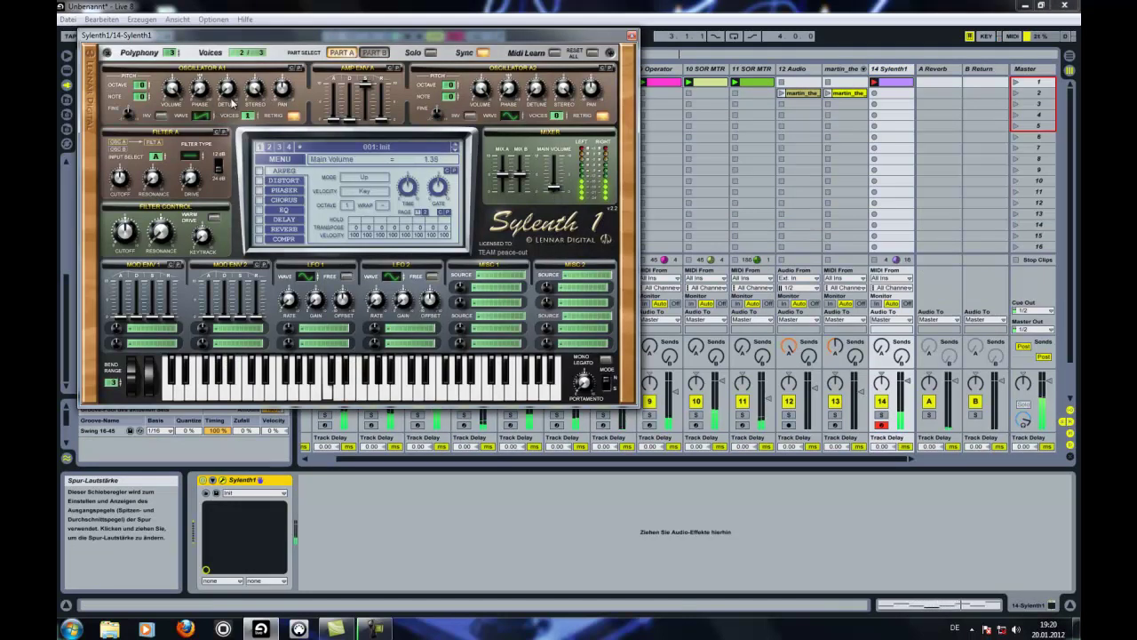
Set oscillator A1 to 2 detuned voices and oscillator A2 to 1 voice at octave +3, with Filter A on Lowpass.
left_click_drag(235, 85, 233, 59)
left_click_drag(255, 118, 236, 100)
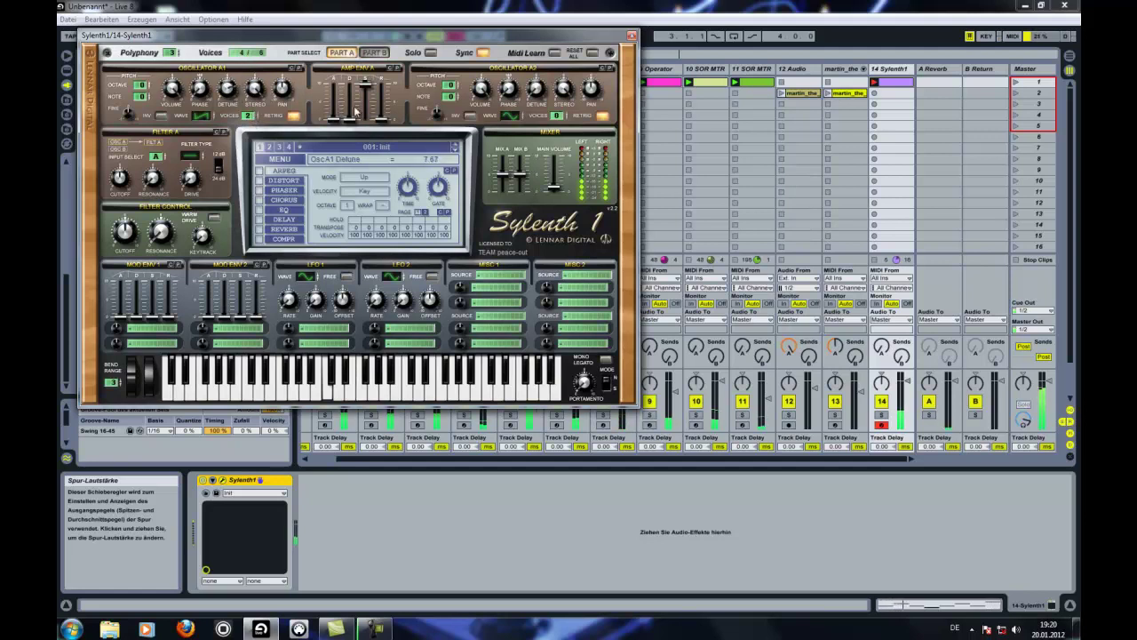
left_click_drag(228, 88, 231, 102)
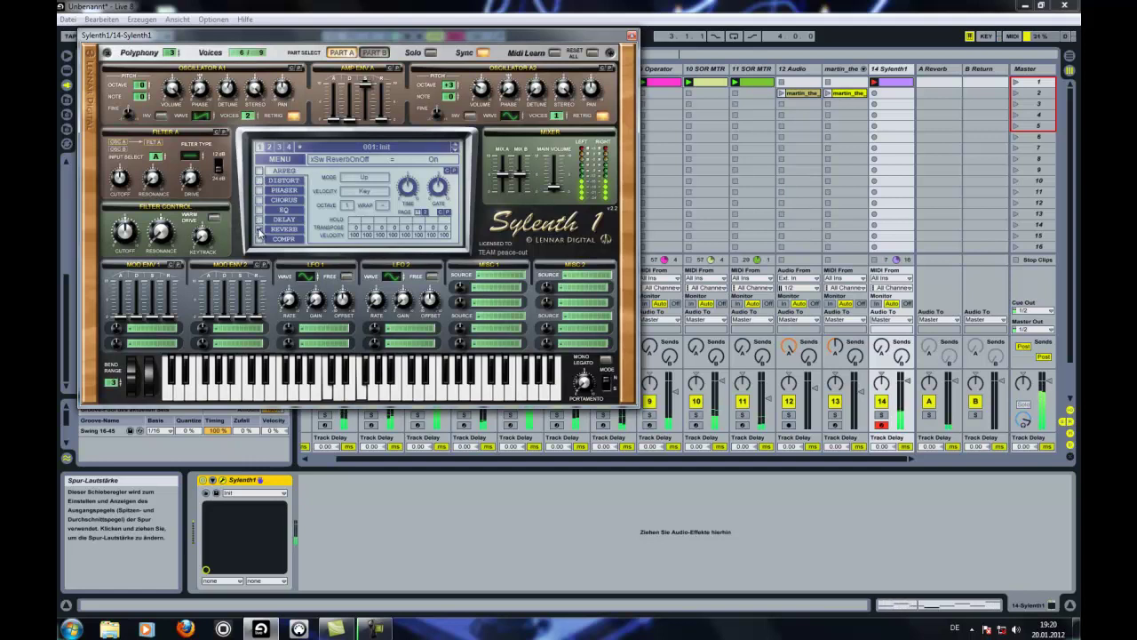
left_click(189, 156)
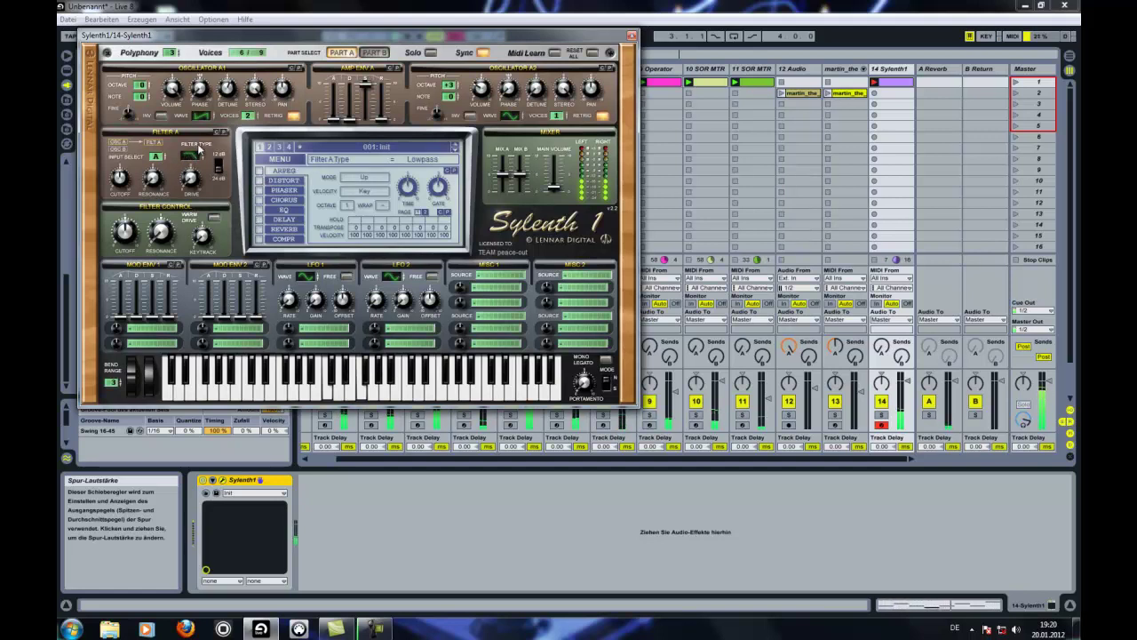
Lower the Filter A cutoff to about 153 Hz.
left_click(191, 179)
left_click(121, 178)
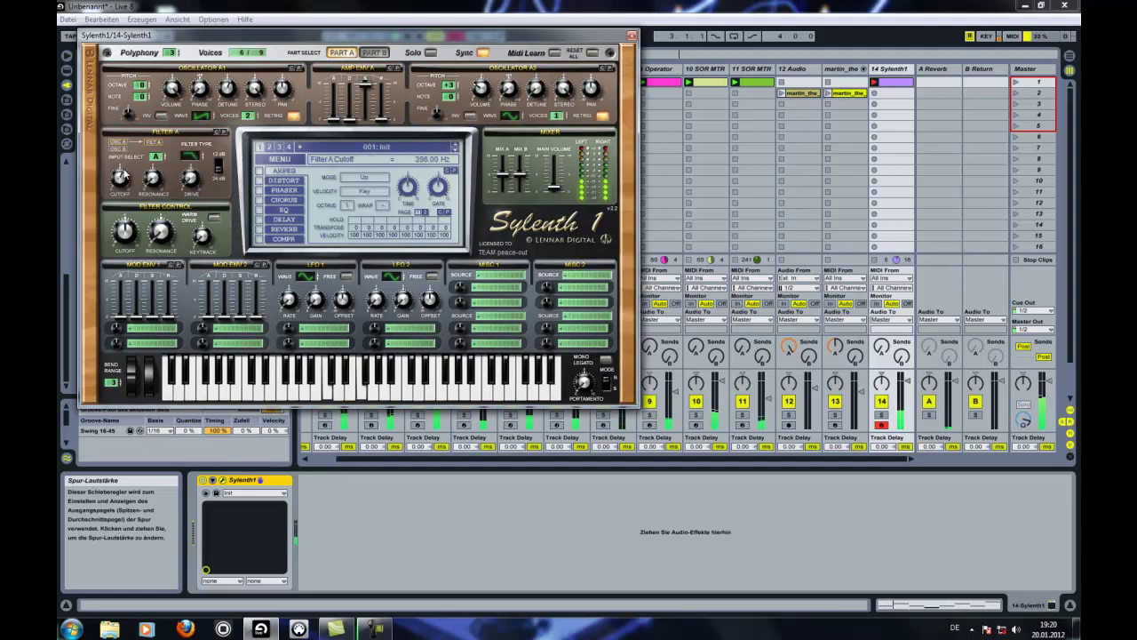
left_click_drag(136, 165, 137, 196)
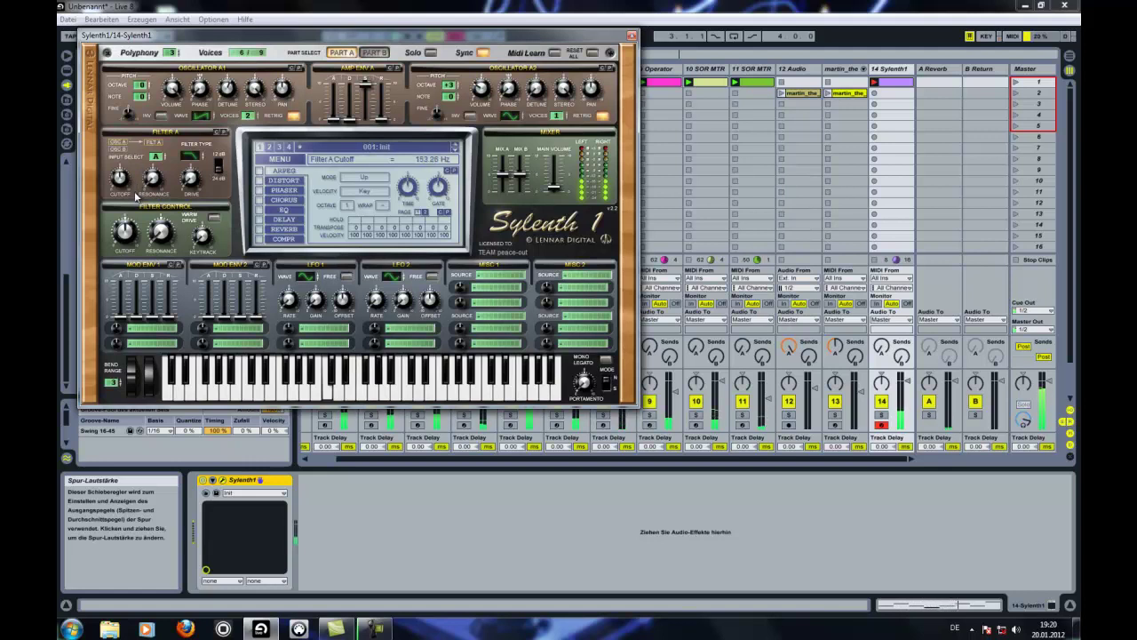
Route LFO 1 to Cutoff A with a modulation amount of 10, set the LFO 1 gain to 10, and close the synth editor.
left_click(305, 334)
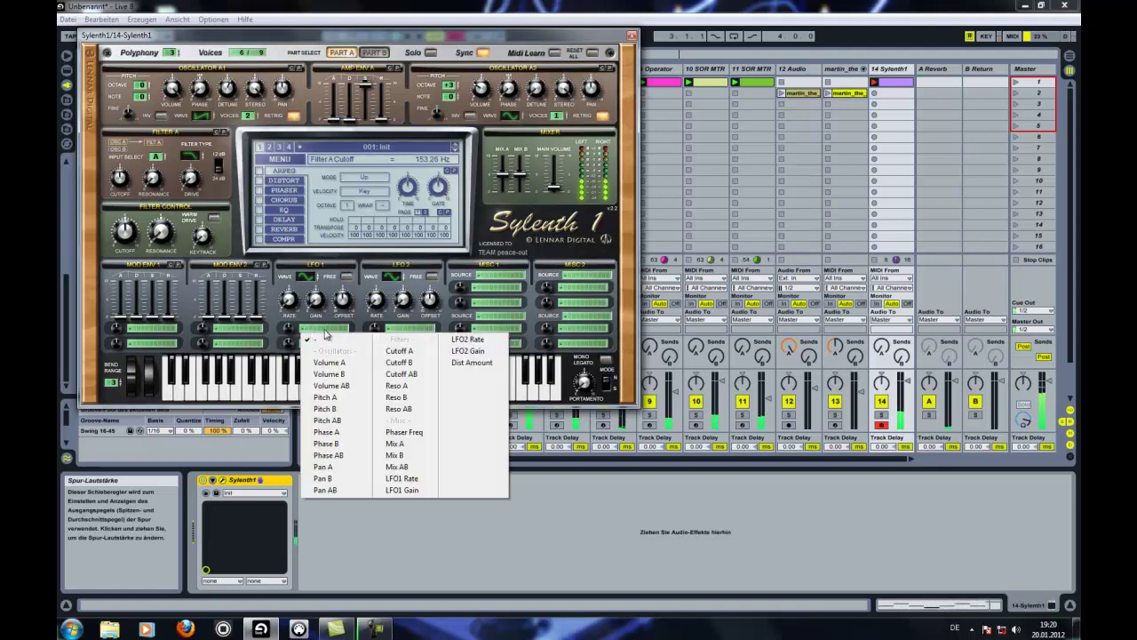
left_click(400, 351)
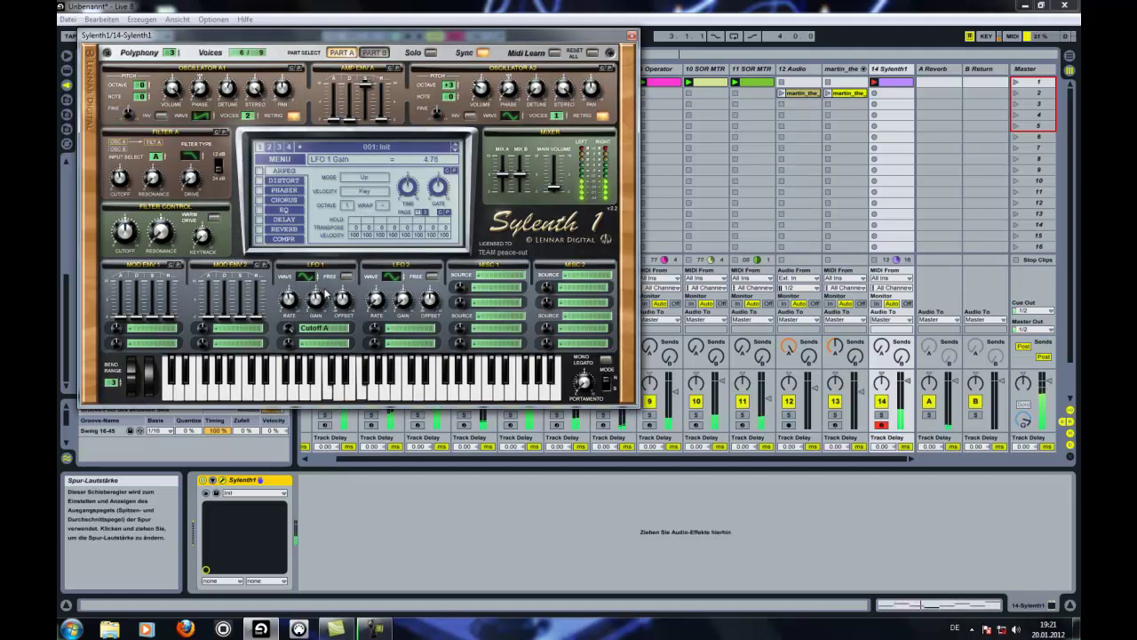
left_click_drag(332, 286, 327, 283)
left_click_drag(323, 292, 327, 288)
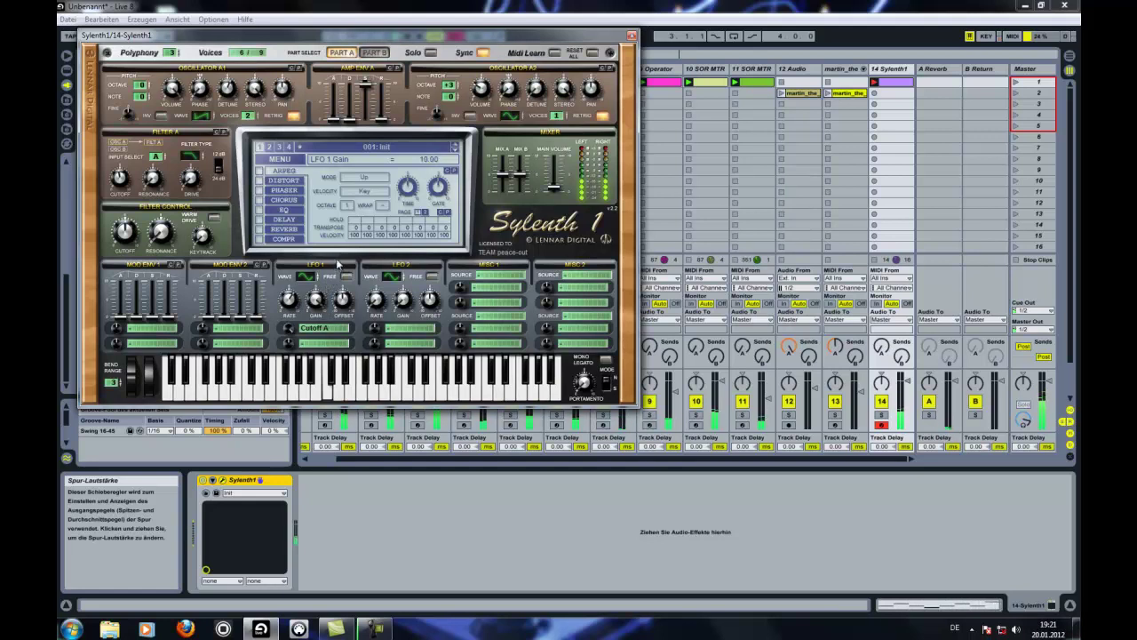
left_click_drag(291, 336, 291, 377)
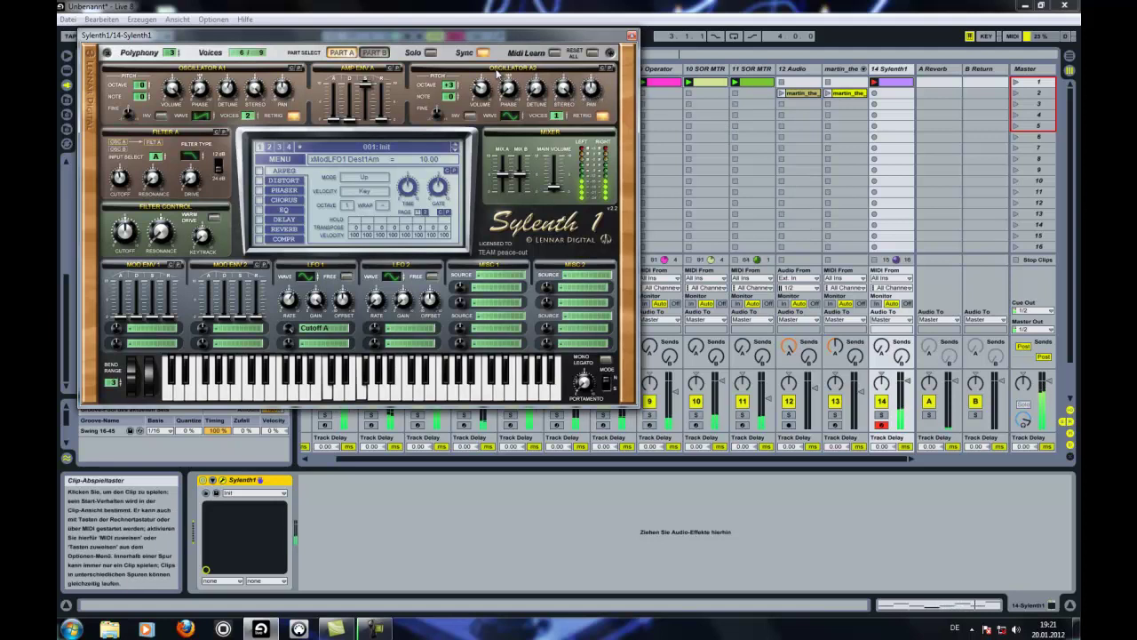
left_click(631, 35)
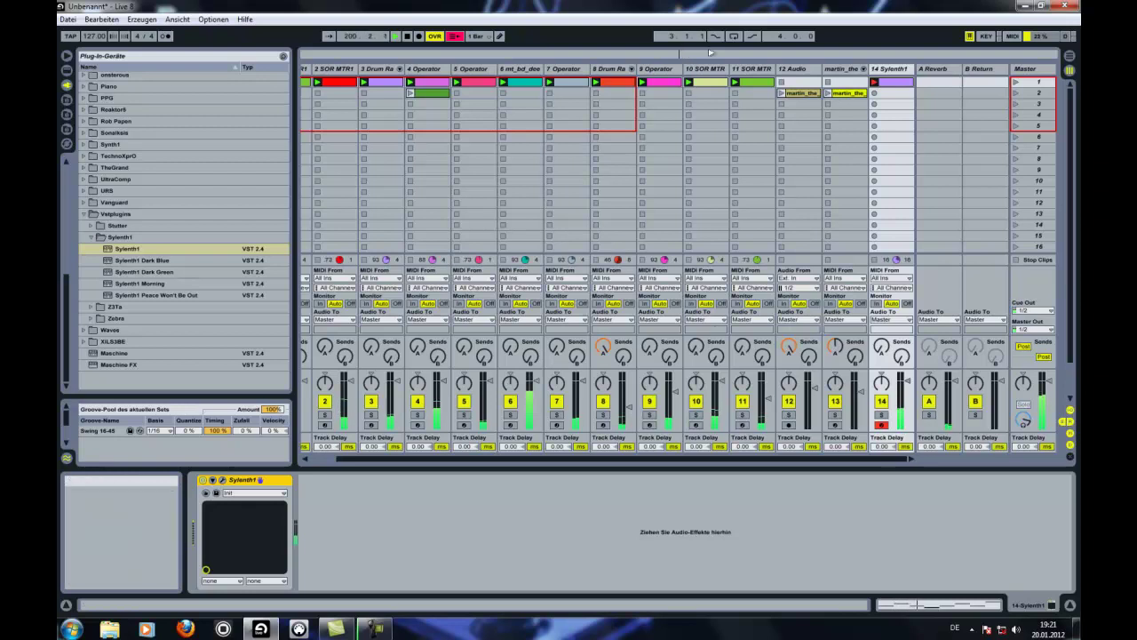
Copy the sidechained Compressor from the sliced vocal track to 14 Sylenth1, with threshold at -50.9 dB and output at -2.97 dB.
left_click(842, 69)
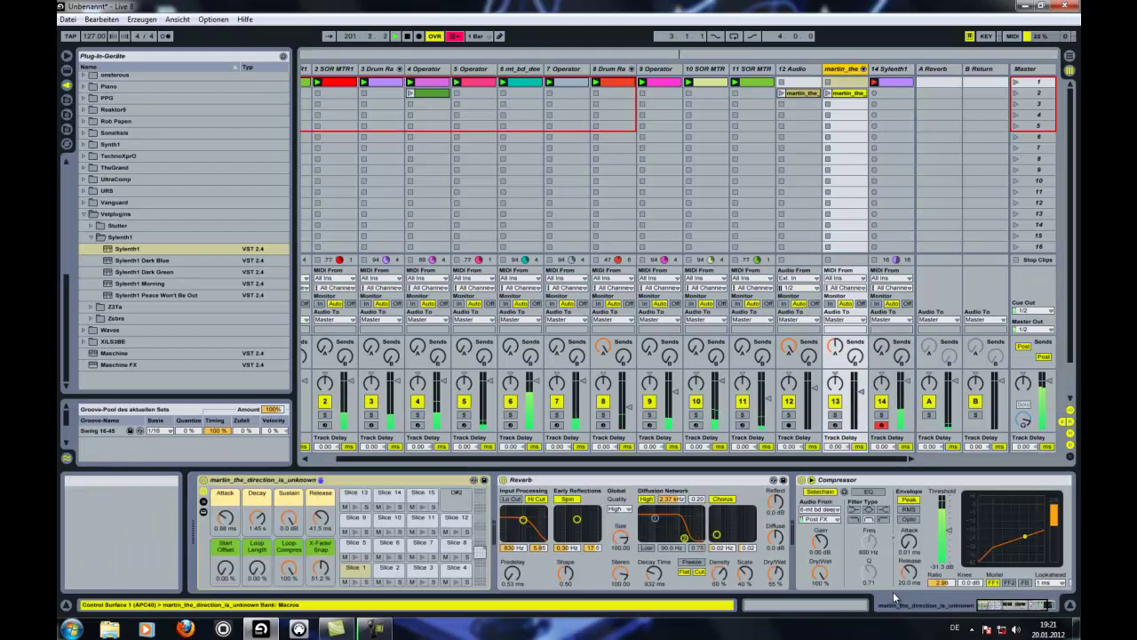
left_click(903, 71)
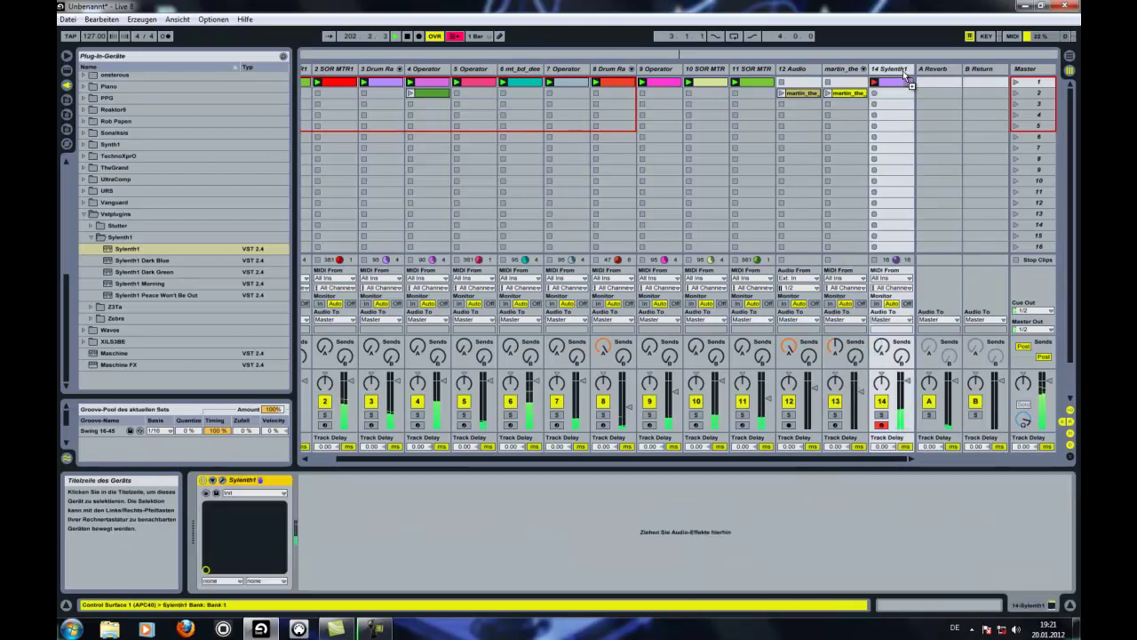
key("ctrl+v")
left_click_drag(451, 522, 451, 537)
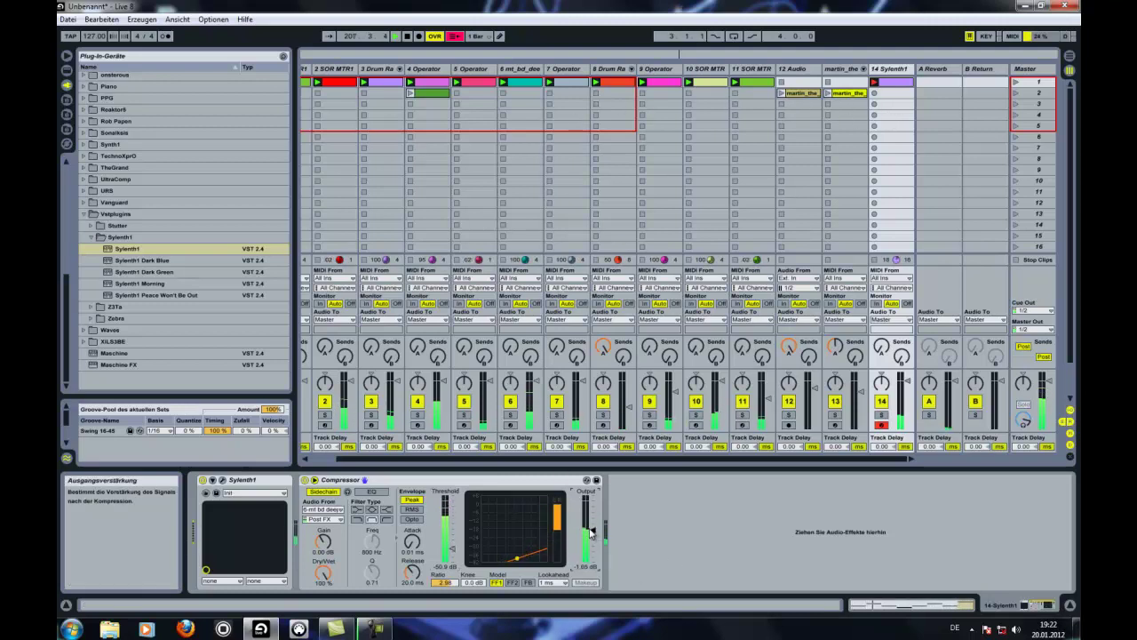
Raise Send A on the 14 Sylenth1 track to feed the reverb return.
left_click(67, 70)
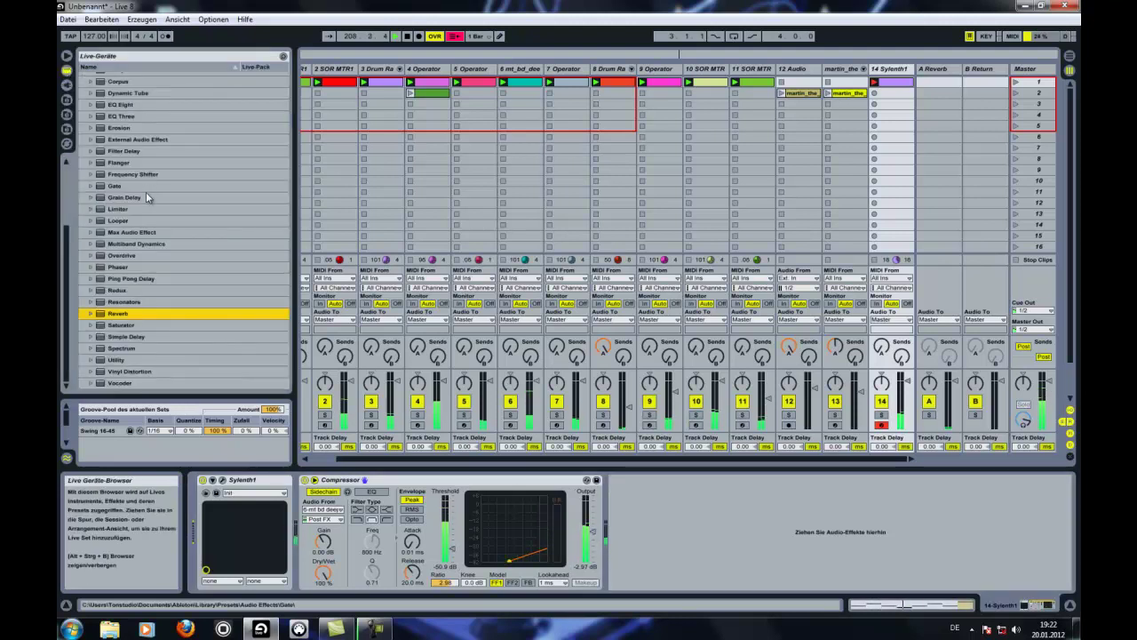
left_click(879, 344)
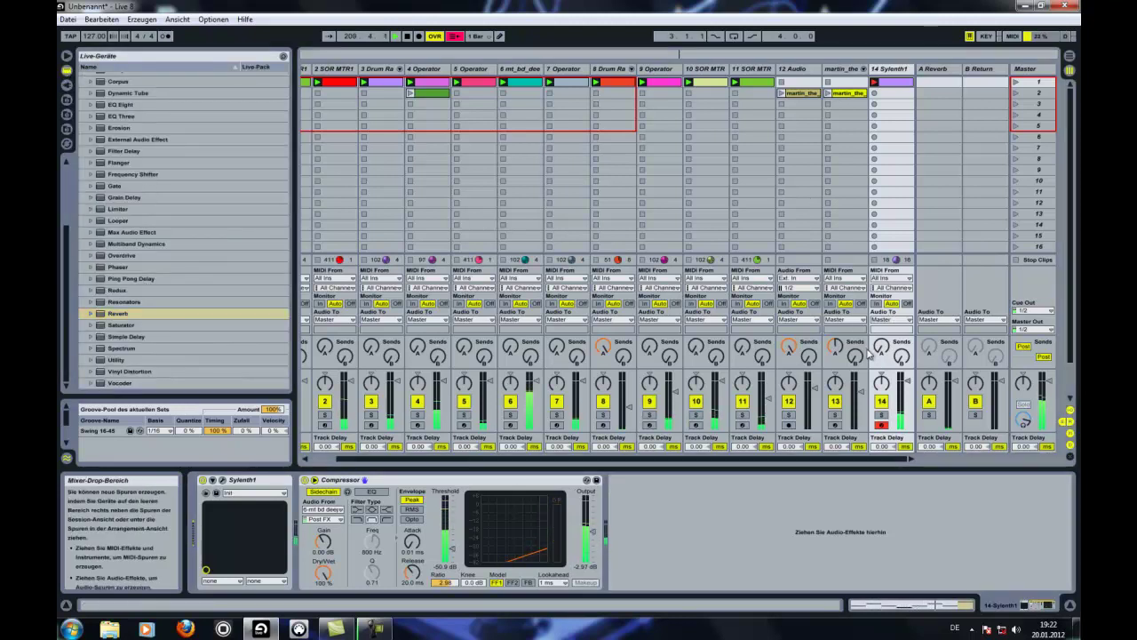
left_click_drag(880, 344, 880, 344)
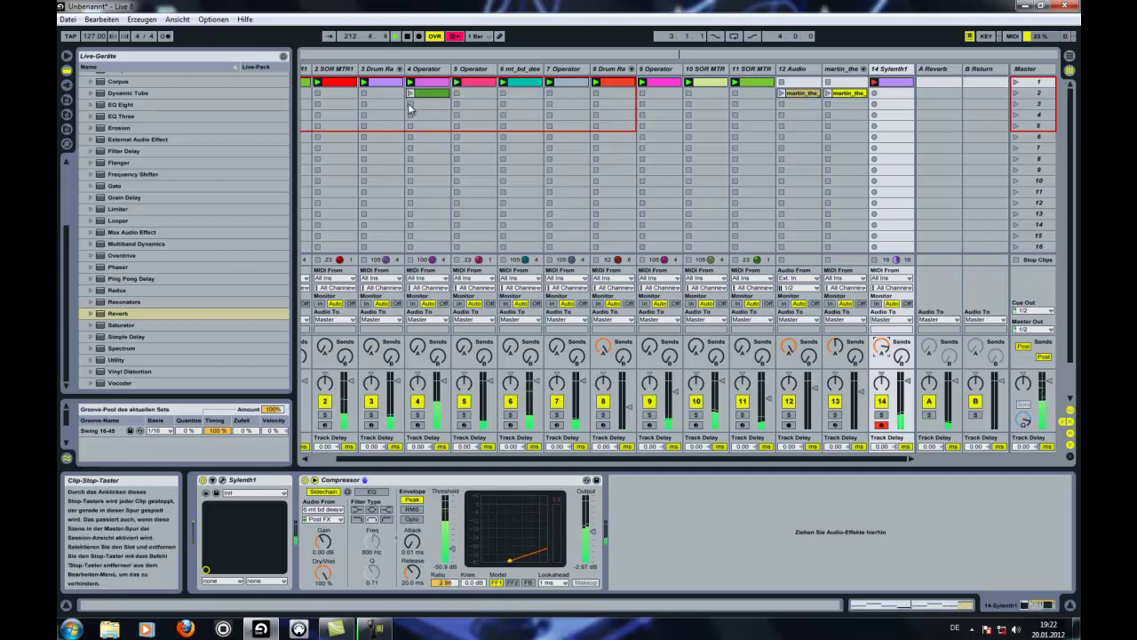
Move the green 4 Operator clip to scene 1 and the pink one to scene 3, and play the 12 Audio vocal at a lower track volume.
mouse_move(428, 82)
left_mouse_down()
mouse_move(433, 103)
mouse_move(432, 83)
left_mouse_up()
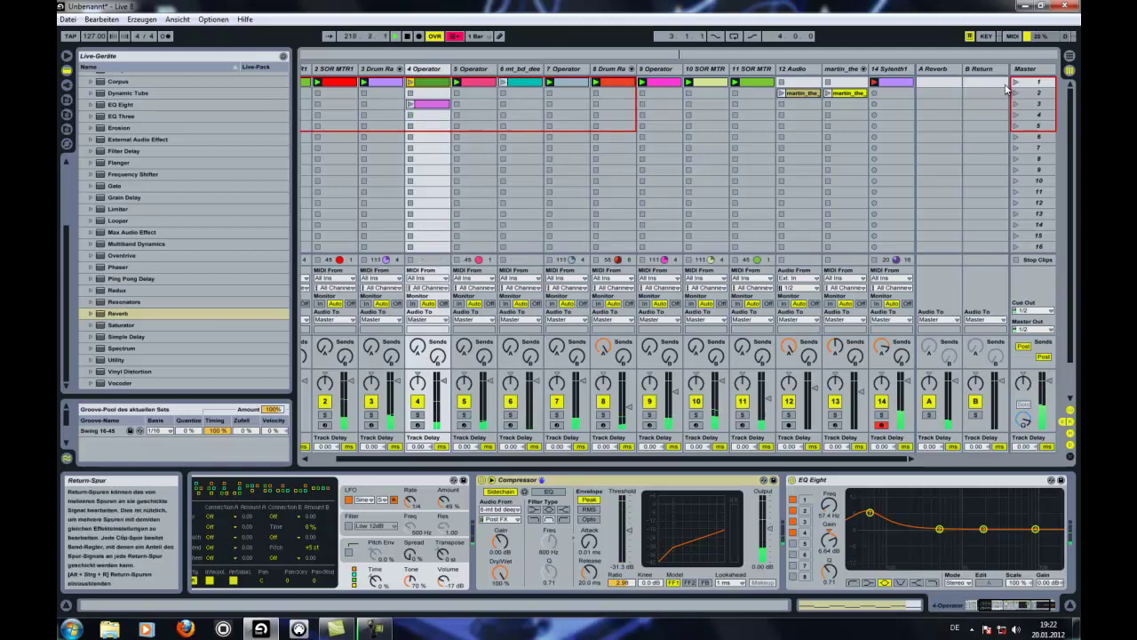
left_click(782, 92)
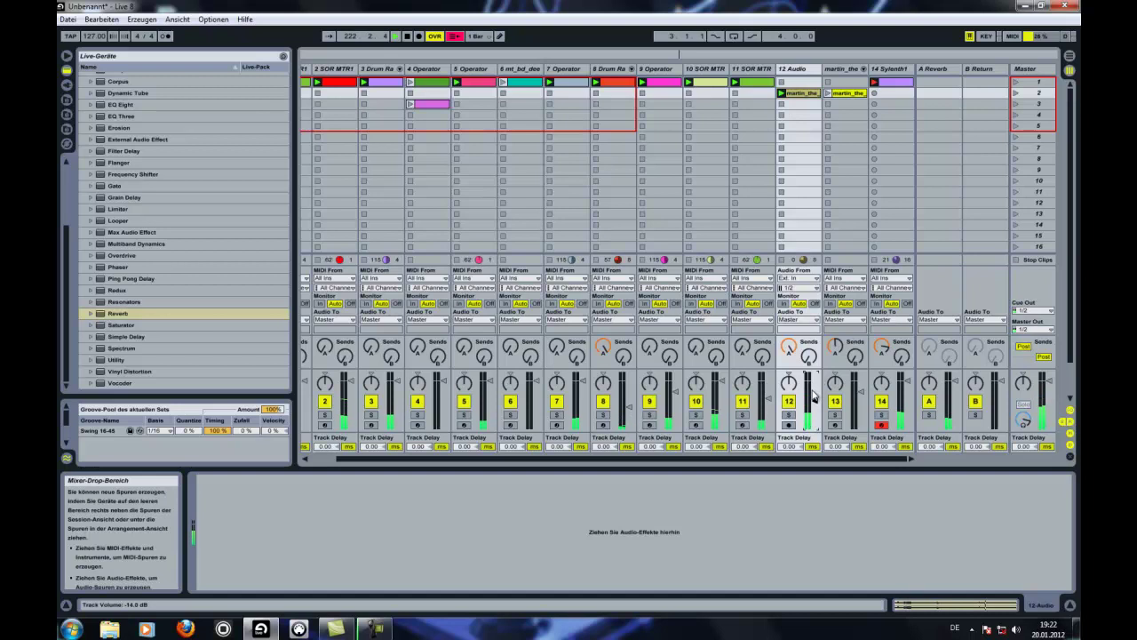
left_click_drag(815, 396, 815, 394)
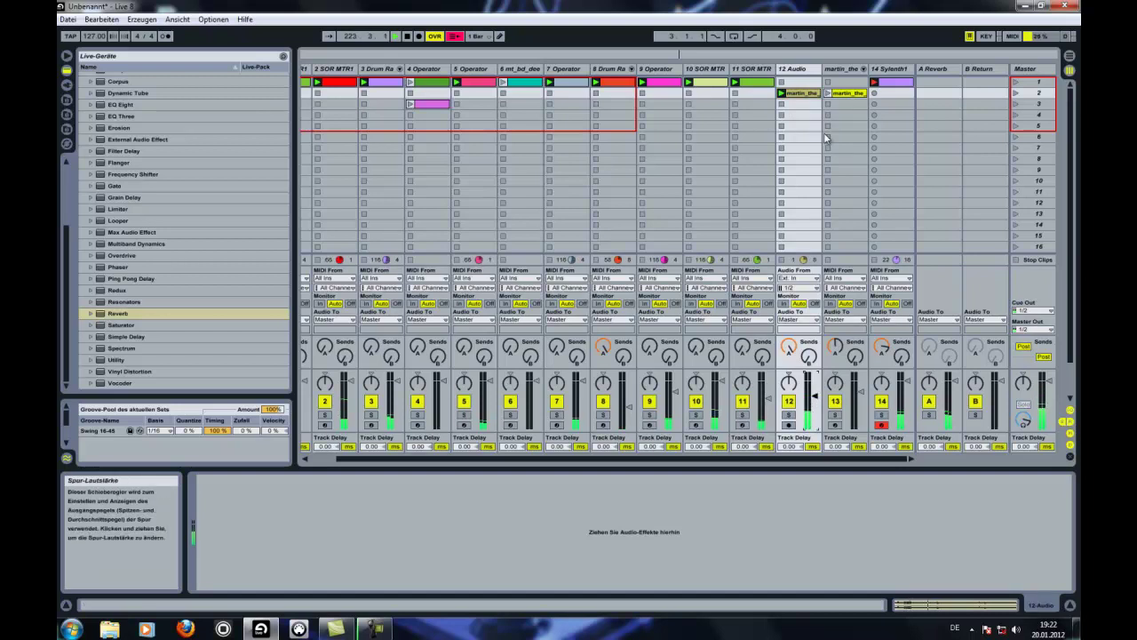
Set the 12 Audio vocal clip's loop length to 4 bars and its transposition to -6 st, and relaunch scene 1.
double_click(804, 94)
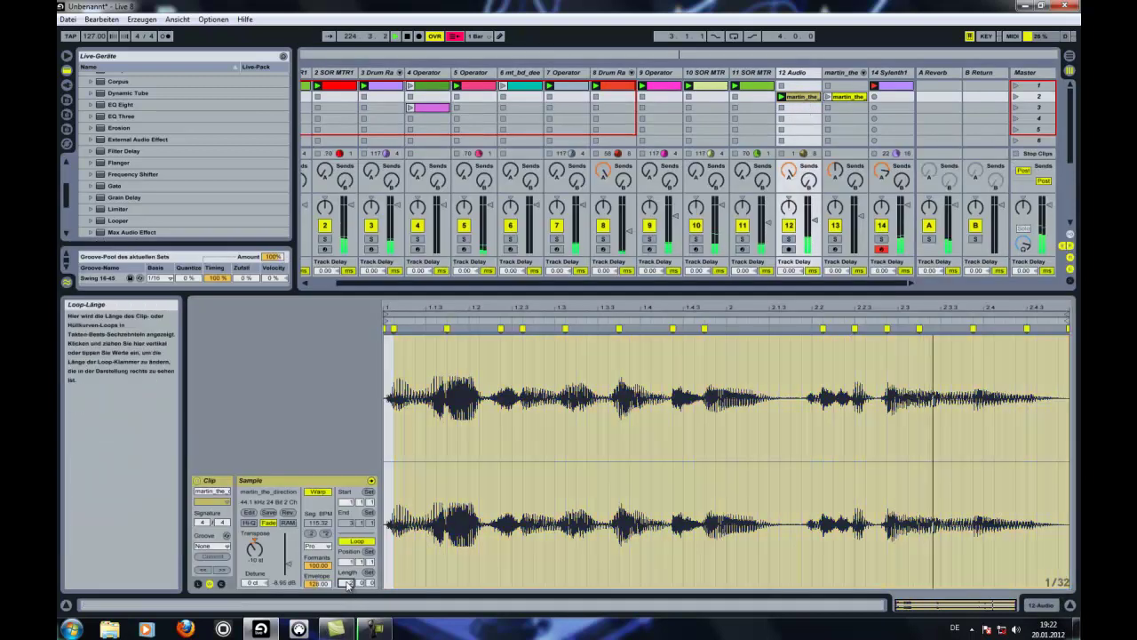
left_click_drag(352, 584, 353, 573)
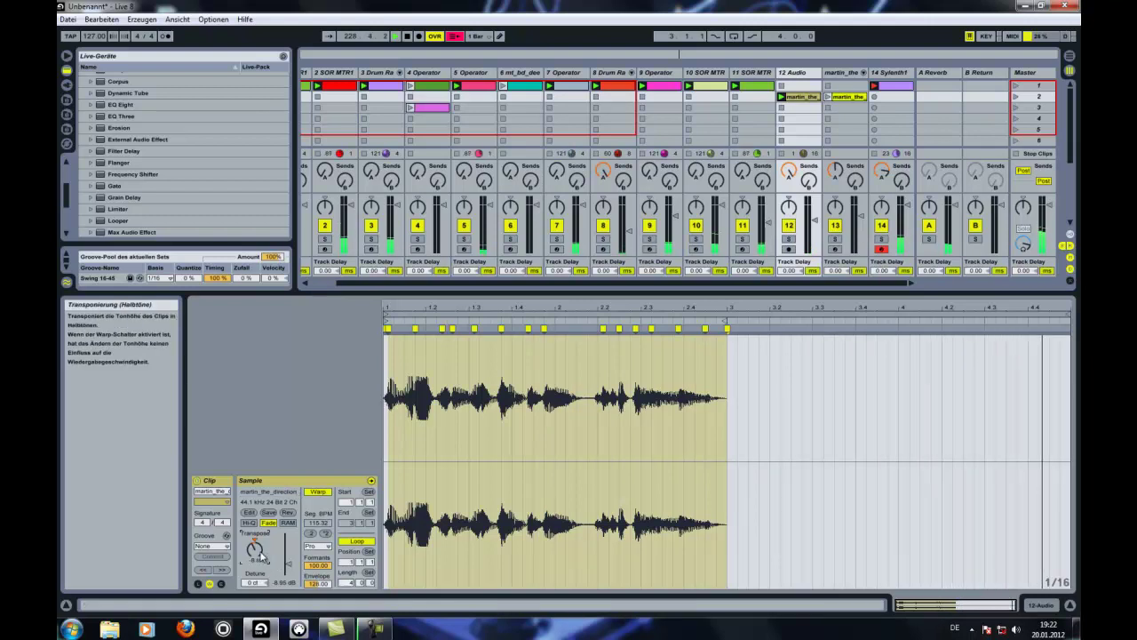
left_click_drag(261, 561, 260, 555)
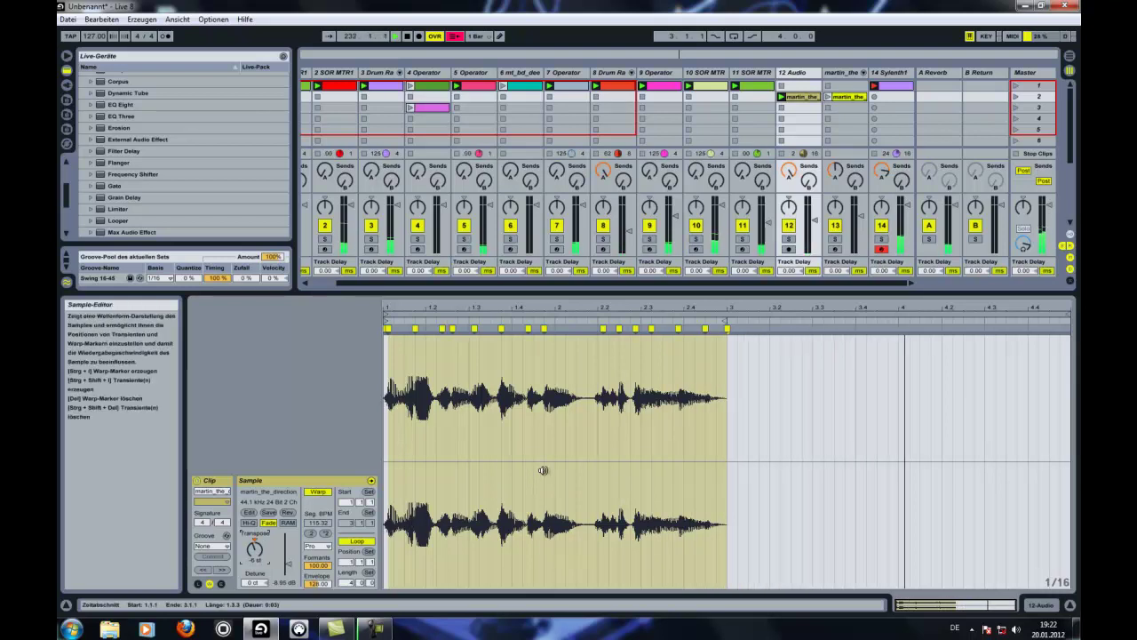
left_click(1016, 88)
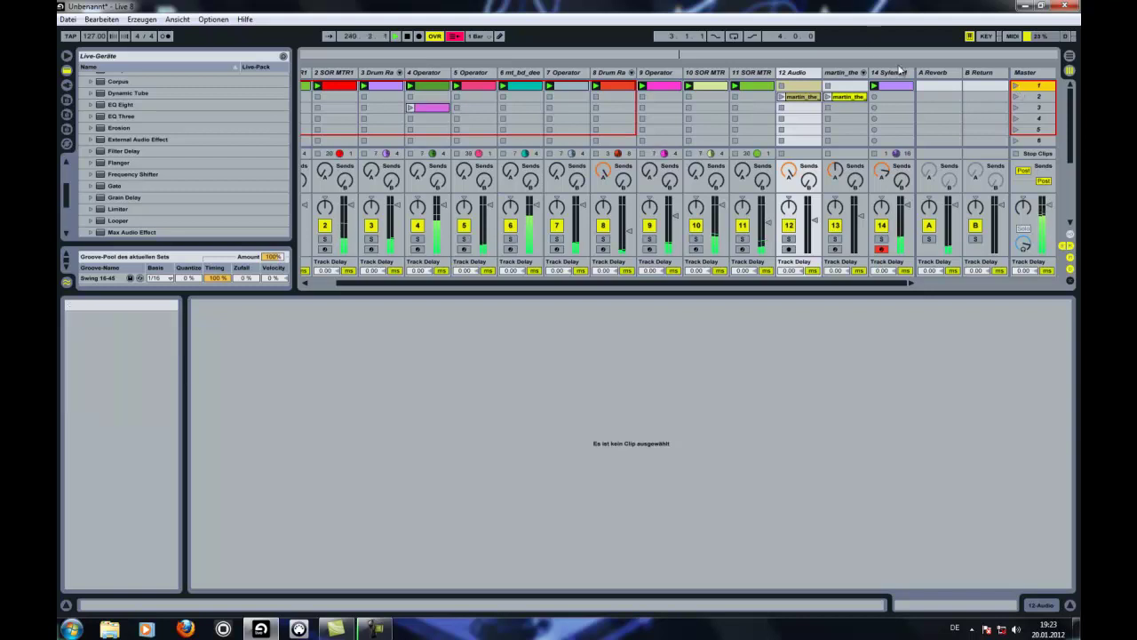
Duplicate the Sylenth1 clip into scene 2 and copy its F3 to A#3 notes an octave higher, starting slightly earlier.
left_click(889, 85)
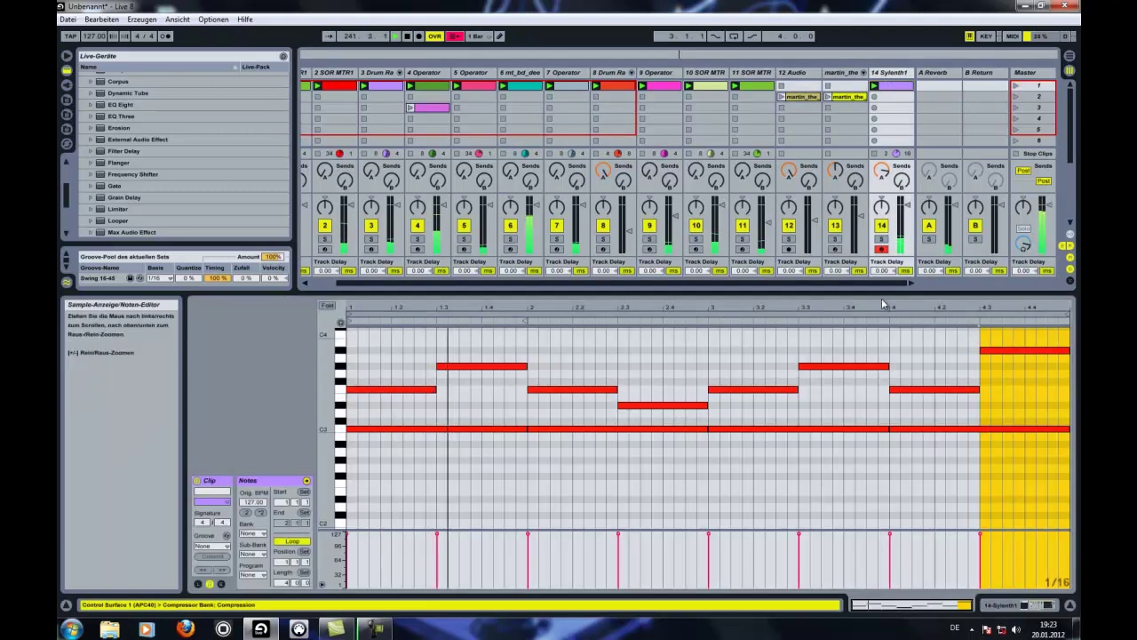
left_click(879, 97)
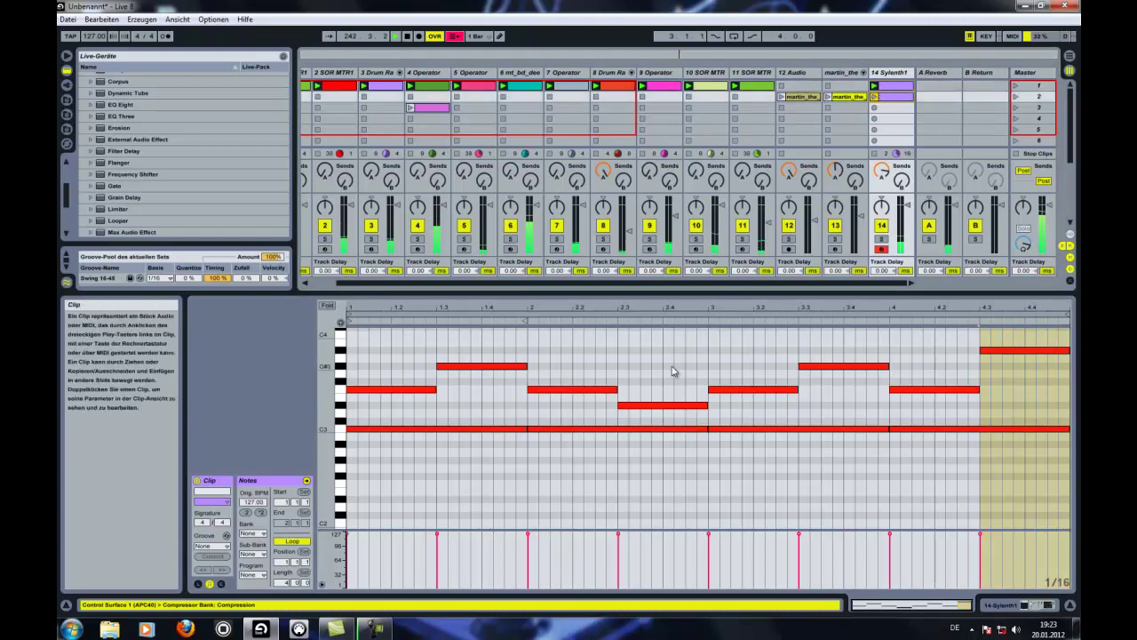
left_click_drag(385, 354, 1042, 400)
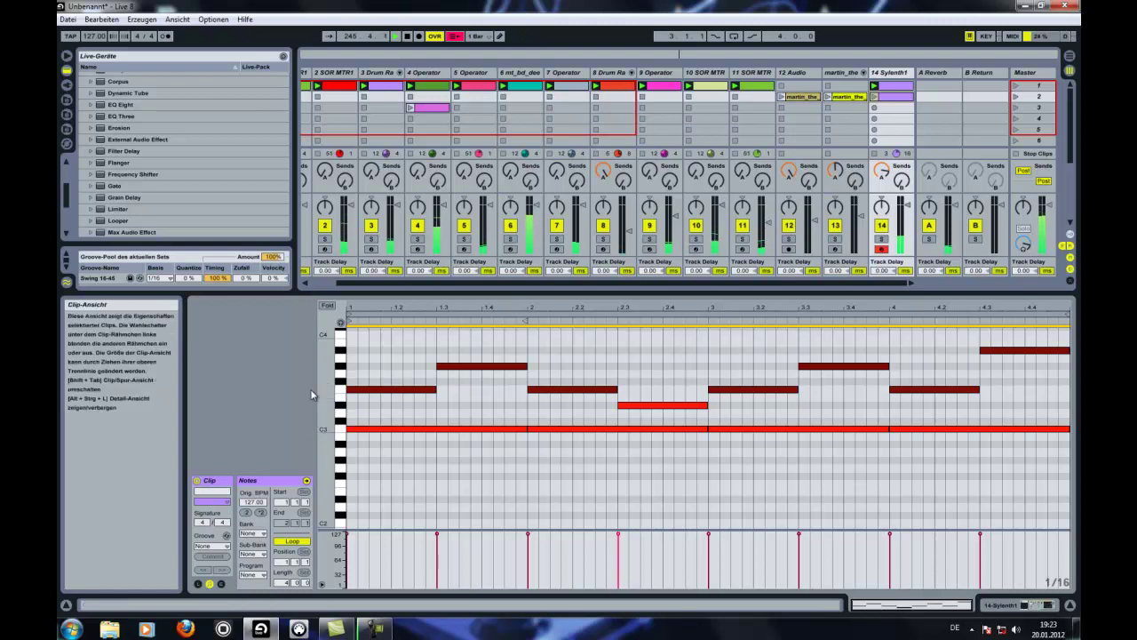
scroll(363, 390, "up", 3)
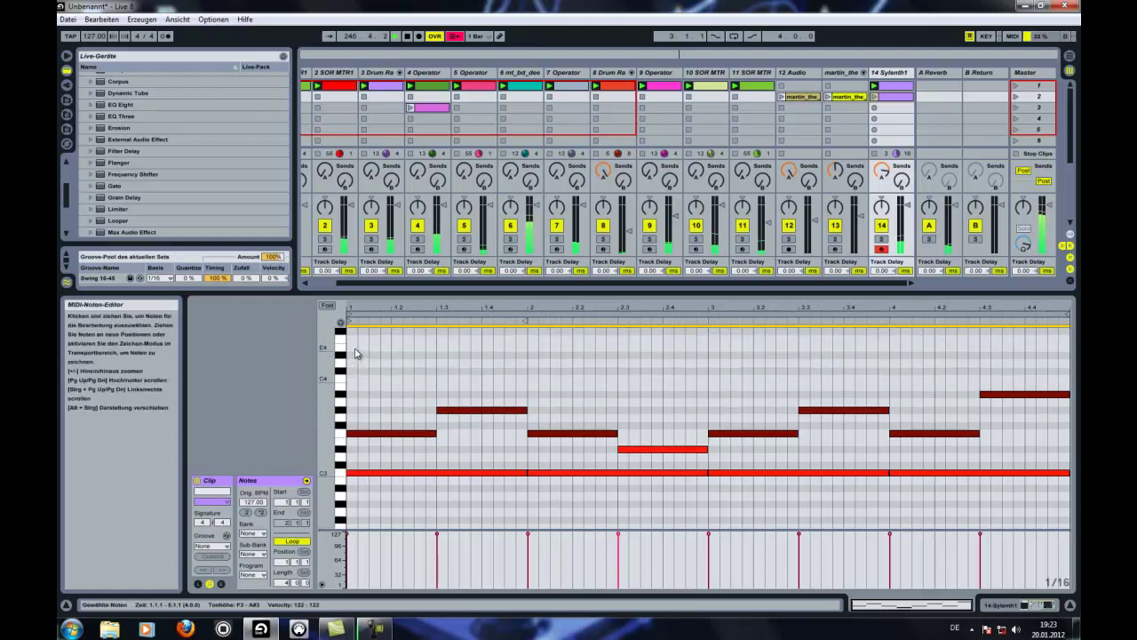
left_click_drag(379, 434, 369, 349)
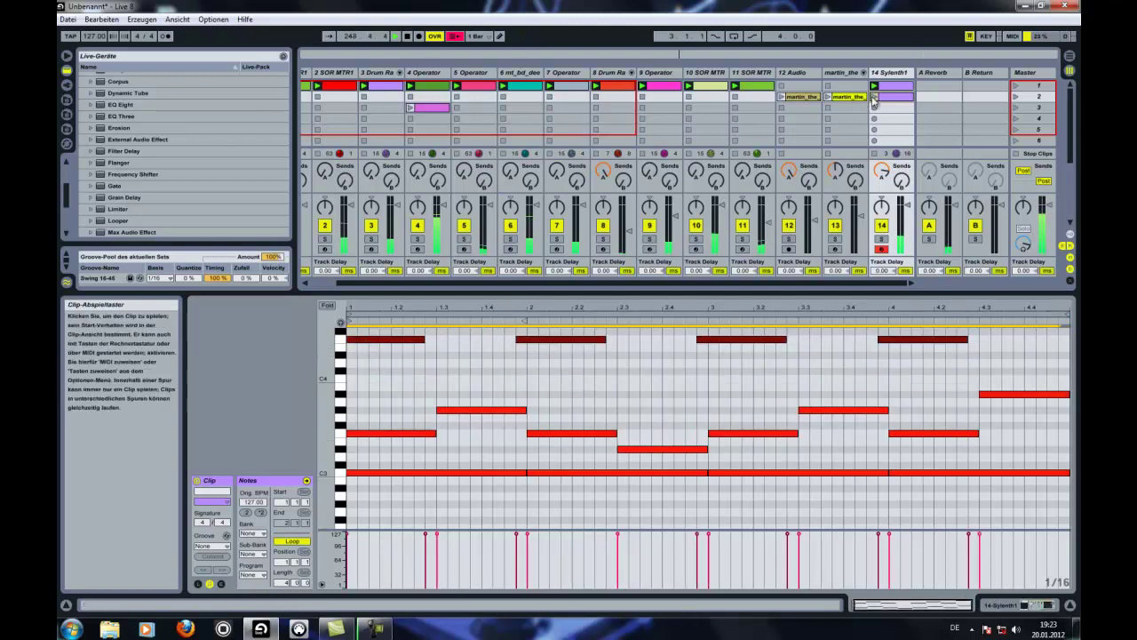
Put the edited Sylenth1 clip in scene 1 and the original in scene 3, play it with the 12 Audio vocal, and relaunch scene 1.
mouse_move(891, 87)
left_mouse_down()
mouse_move(890, 108)
mouse_move(891, 79)
mouse_move(877, 88)
left_mouse_up()
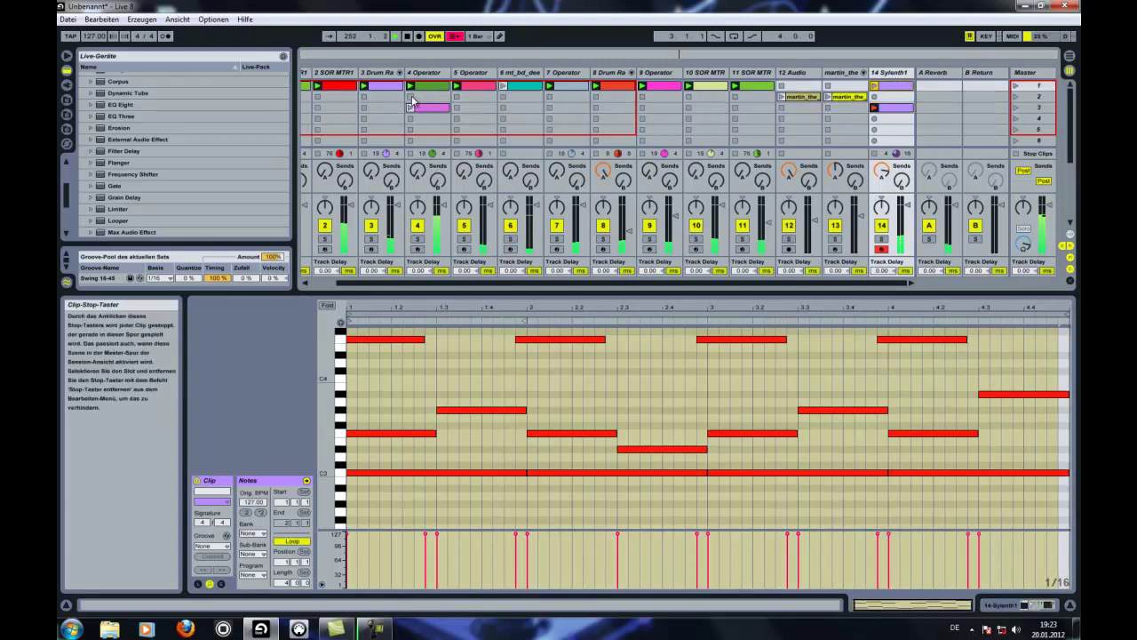
left_click(781, 97)
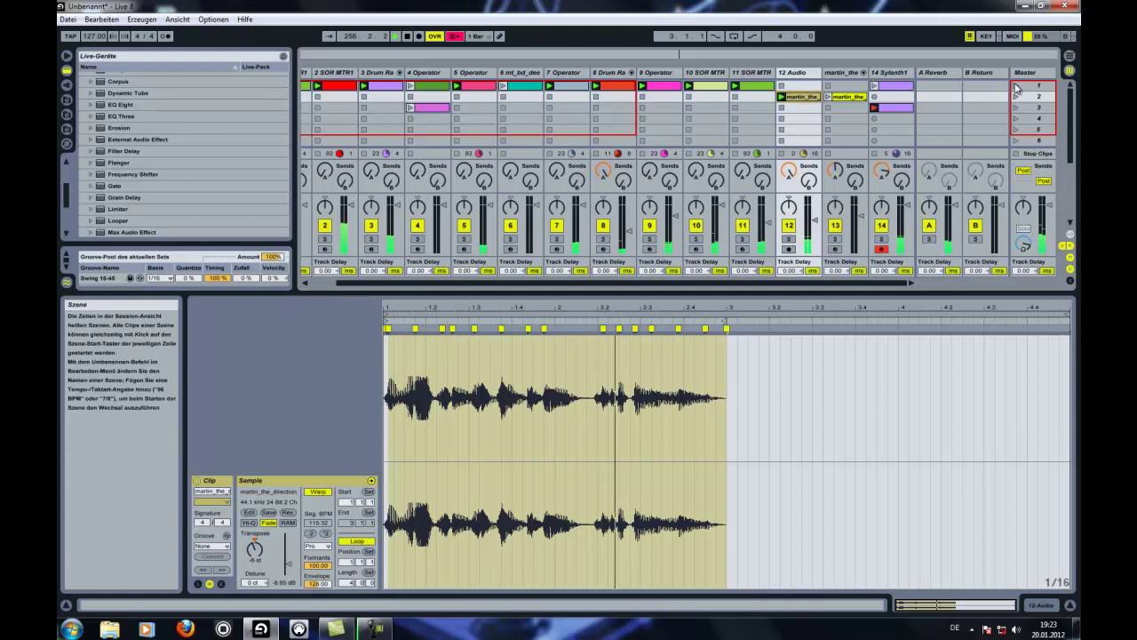
left_click(1015, 86)
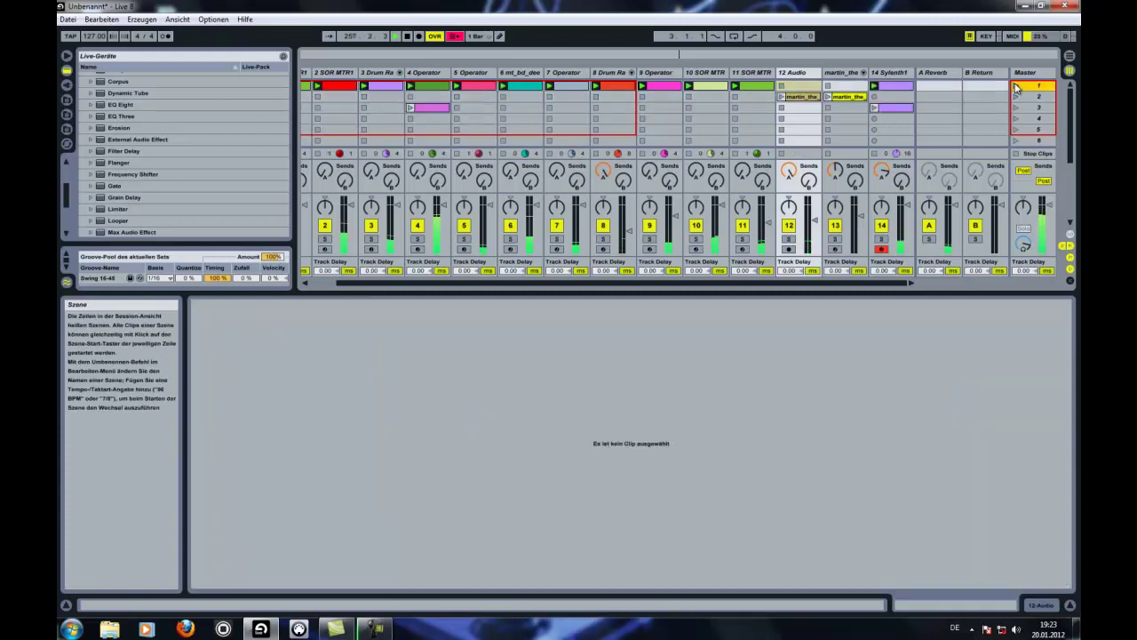
In the Sylenth1 editor, set oscillators A1 and A2 to 3 voices each and the A2 volume to 3.38, and close it.
double_click(897, 73)
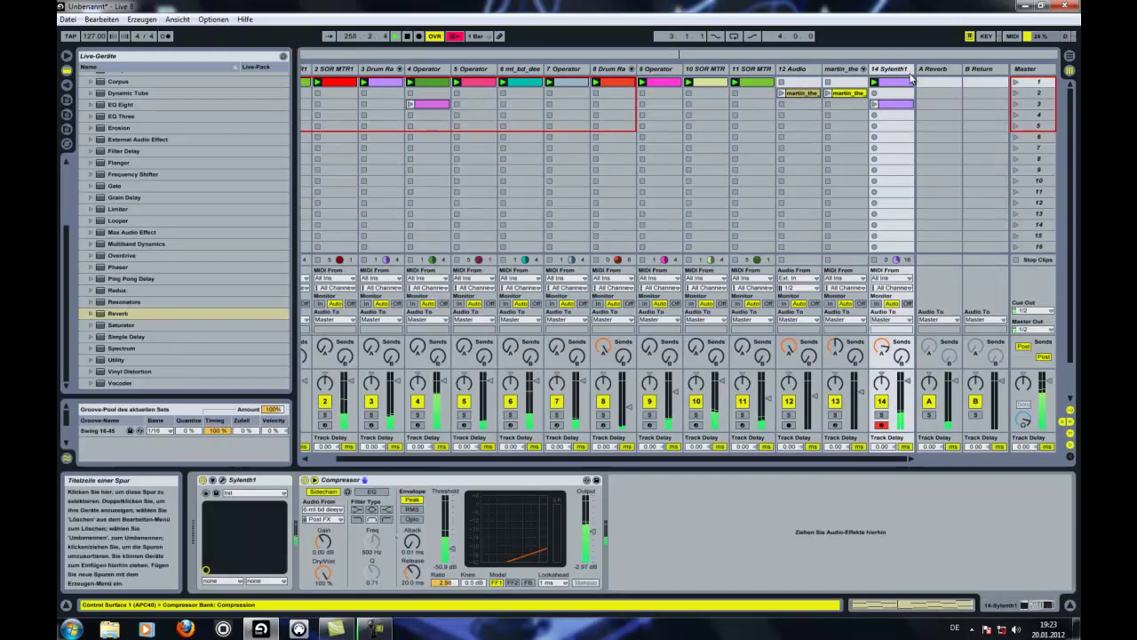
left_click(214, 491)
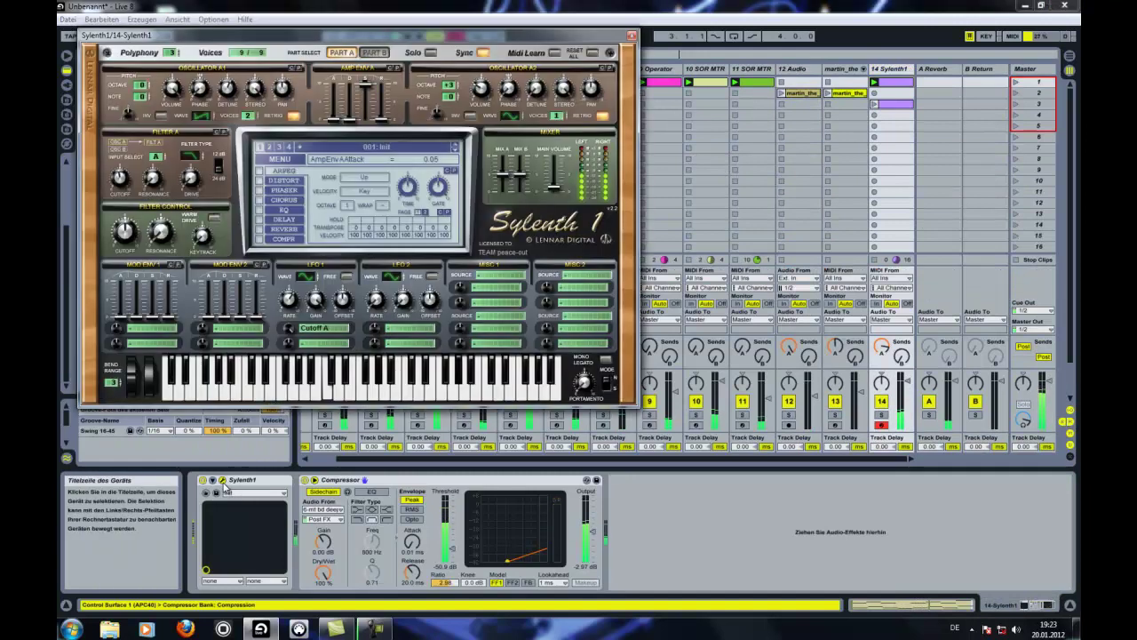
left_click_drag(547, 112, 560, 104)
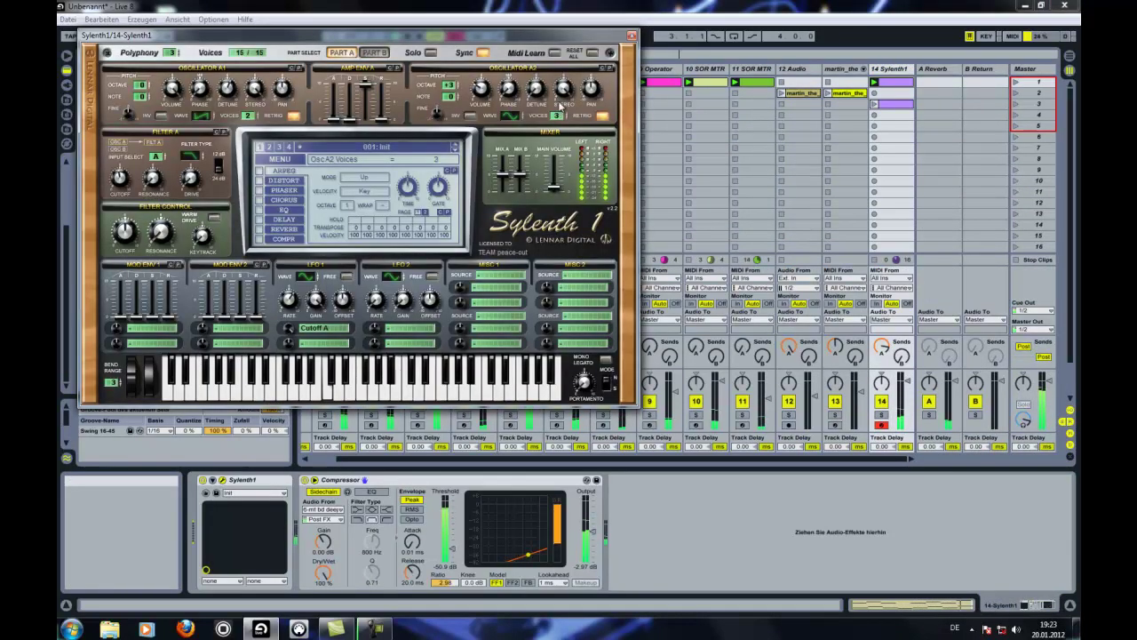
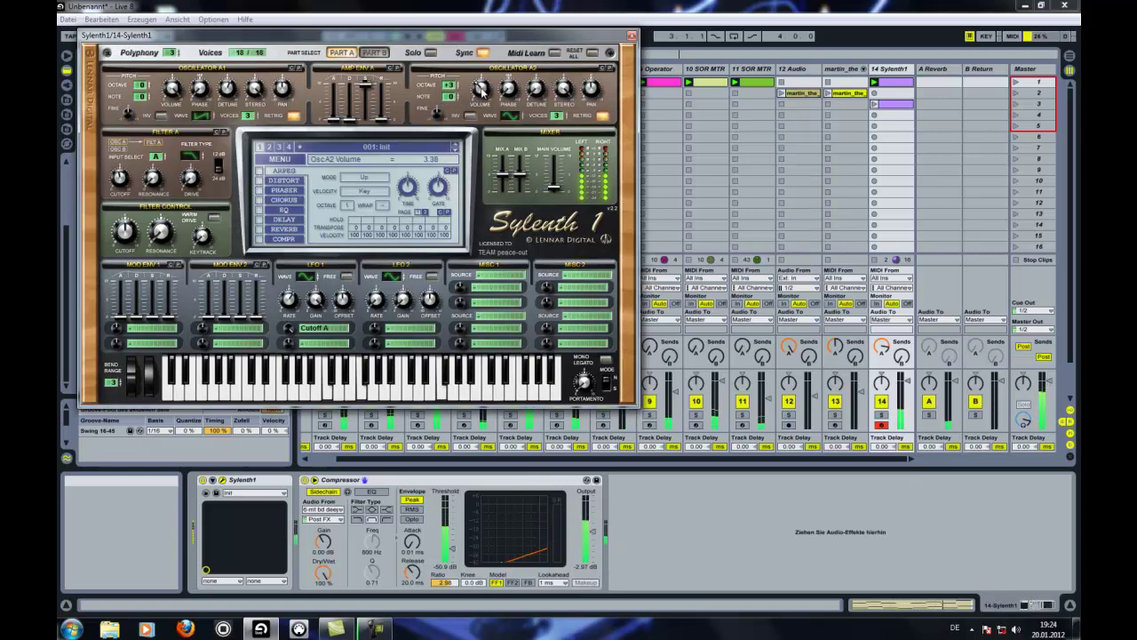
left_click(632, 37)
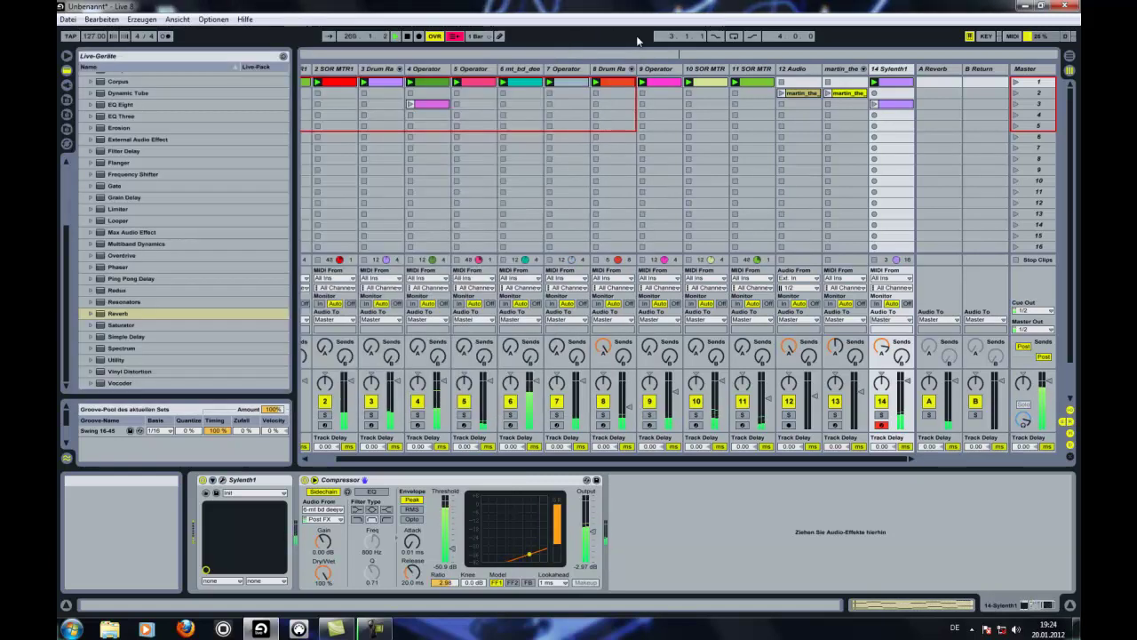
Move the original Sylenth1 clip to scene 1 and the octave-doubled one to scene 2, launch the 12 Audio vocal, and relaunch scene 1.
mouse_move(890, 84)
left_mouse_down()
mouse_move(889, 94)
mouse_move(890, 84)
left_mouse_up()
left_click(783, 93)
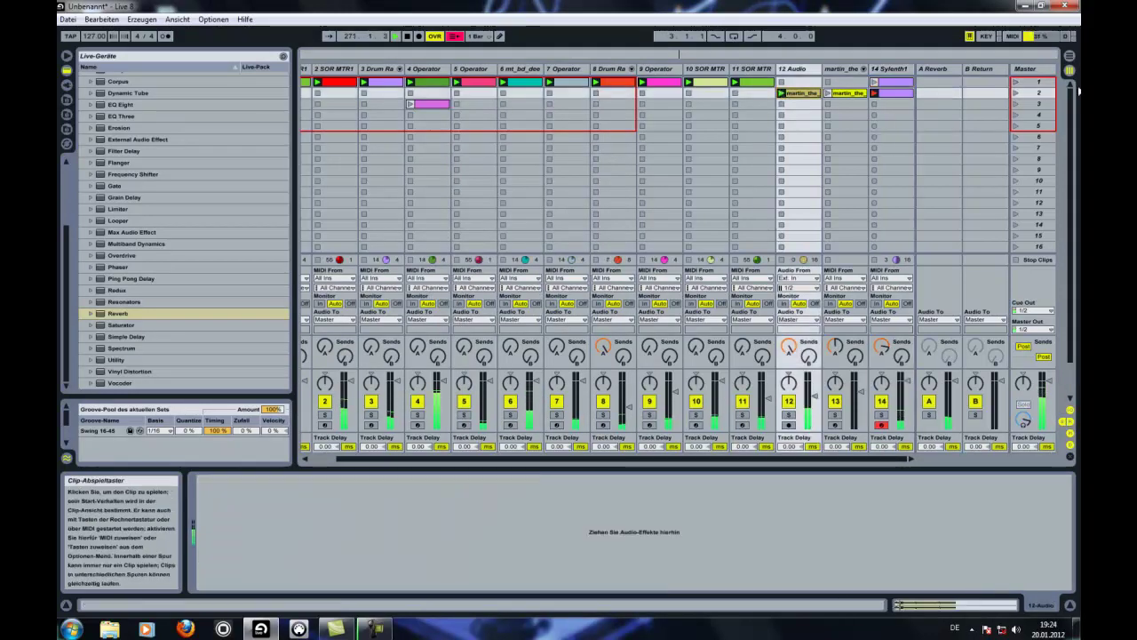
left_click(1015, 82)
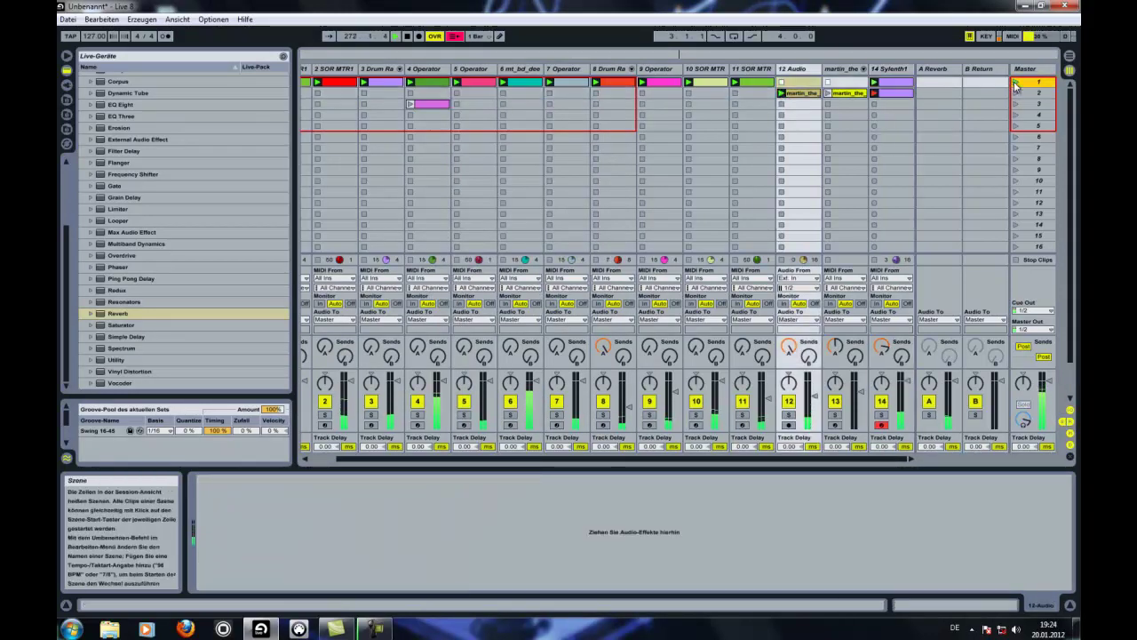
Launch the scene 2 clip on the sliced martin_the vocal track and insert a new MIDI track after 14 Sylenth1.
scroll(141, 119, "up", 4)
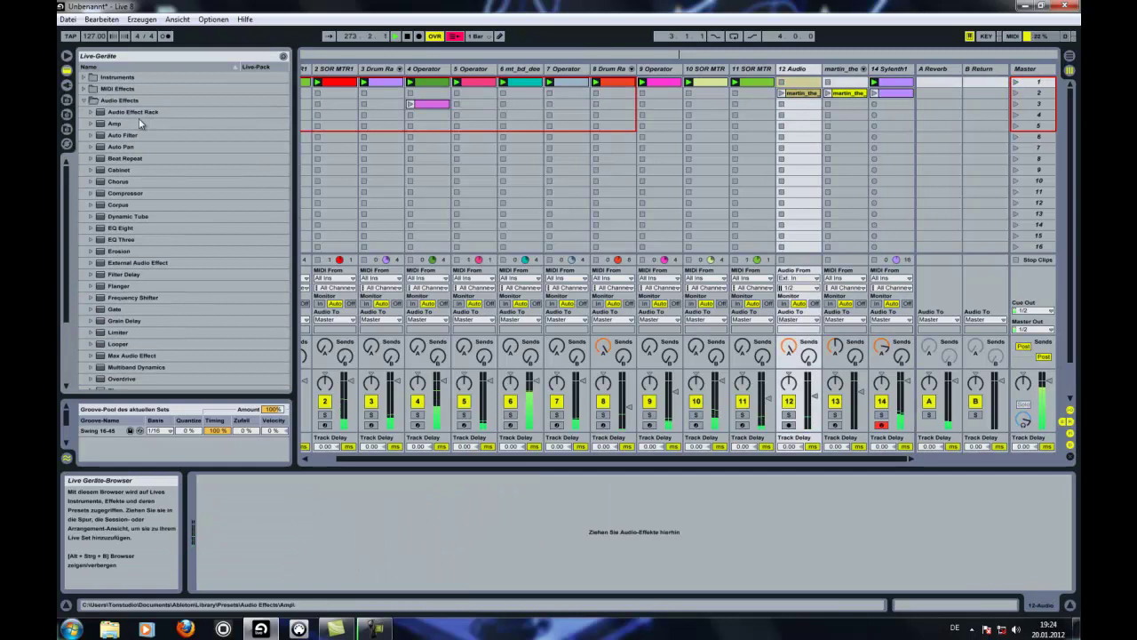
left_click(85, 78)
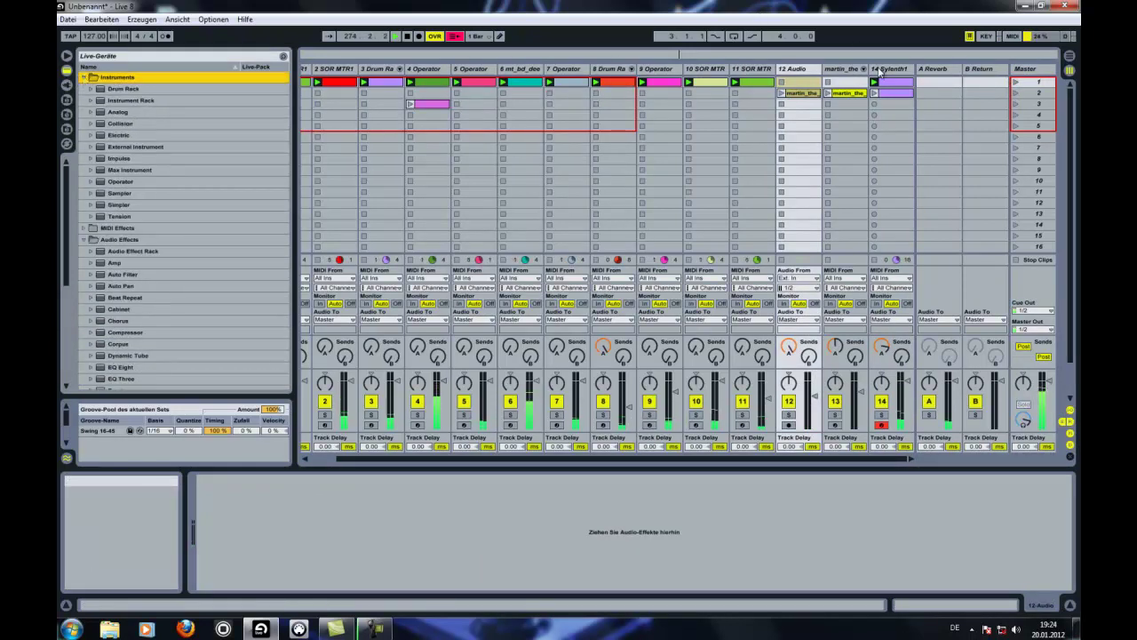
right_click(875, 68)
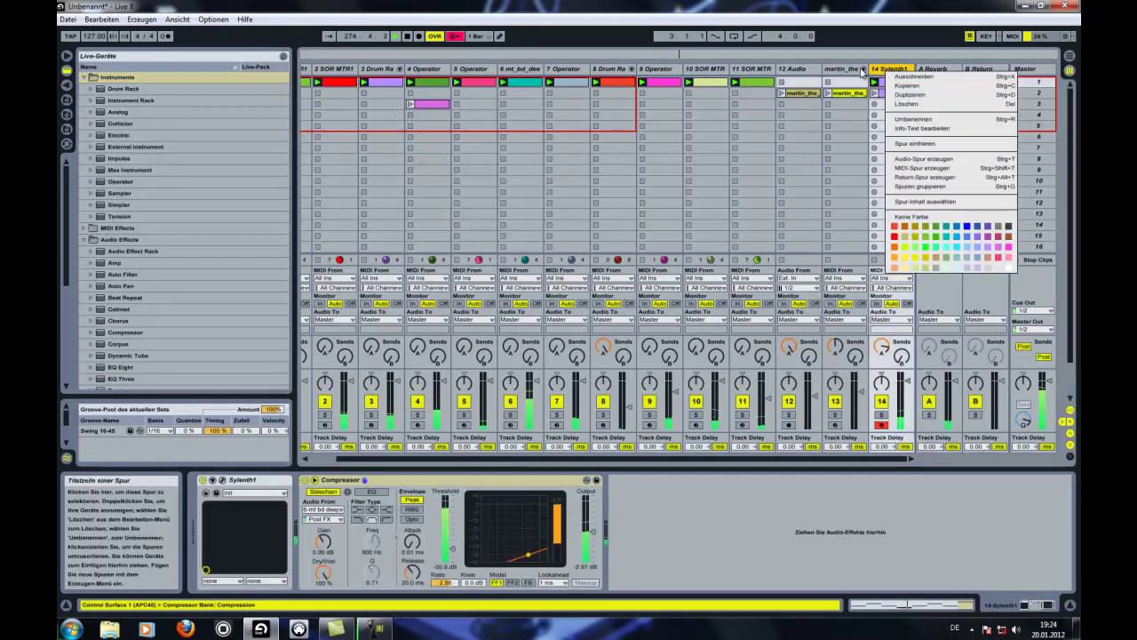
left_click(827, 97)
left_click(835, 93)
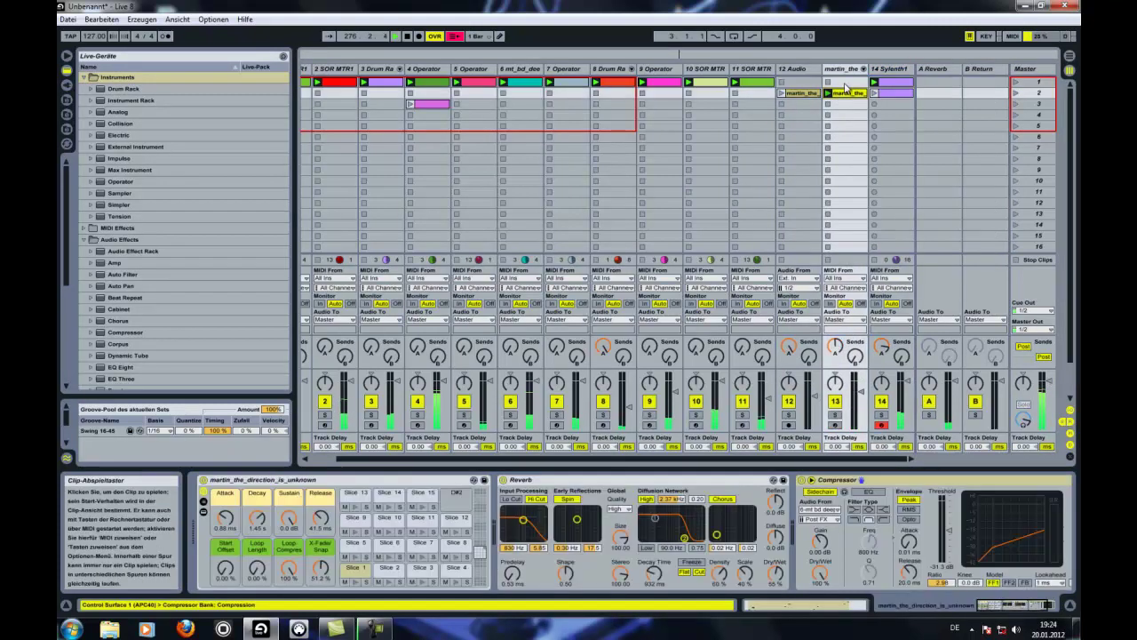
right_click(879, 69)
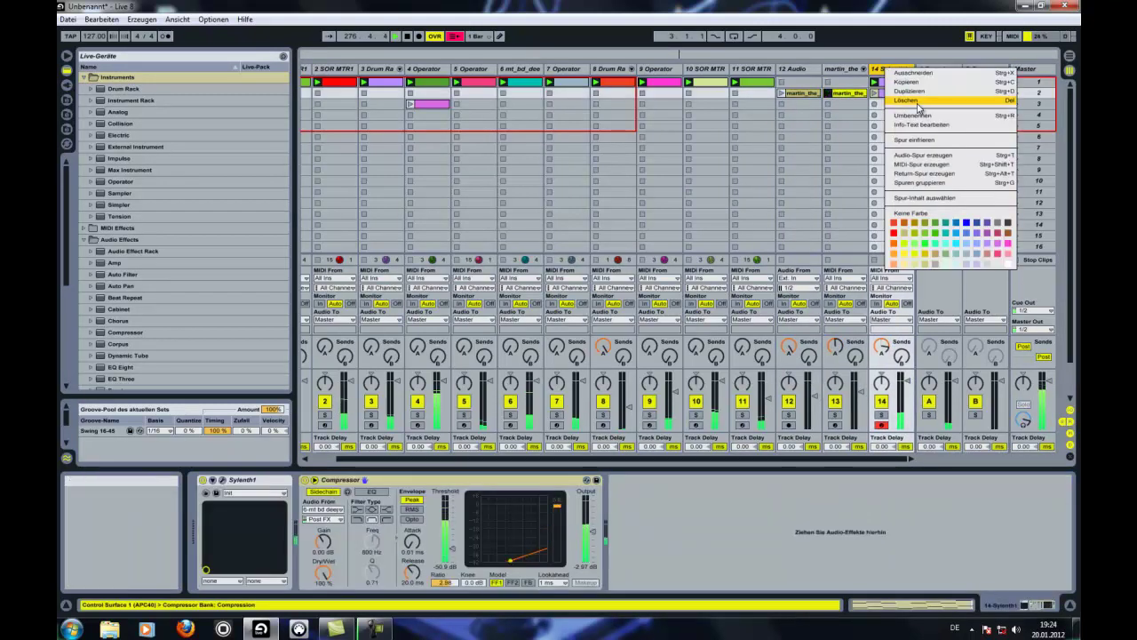
left_click(934, 165)
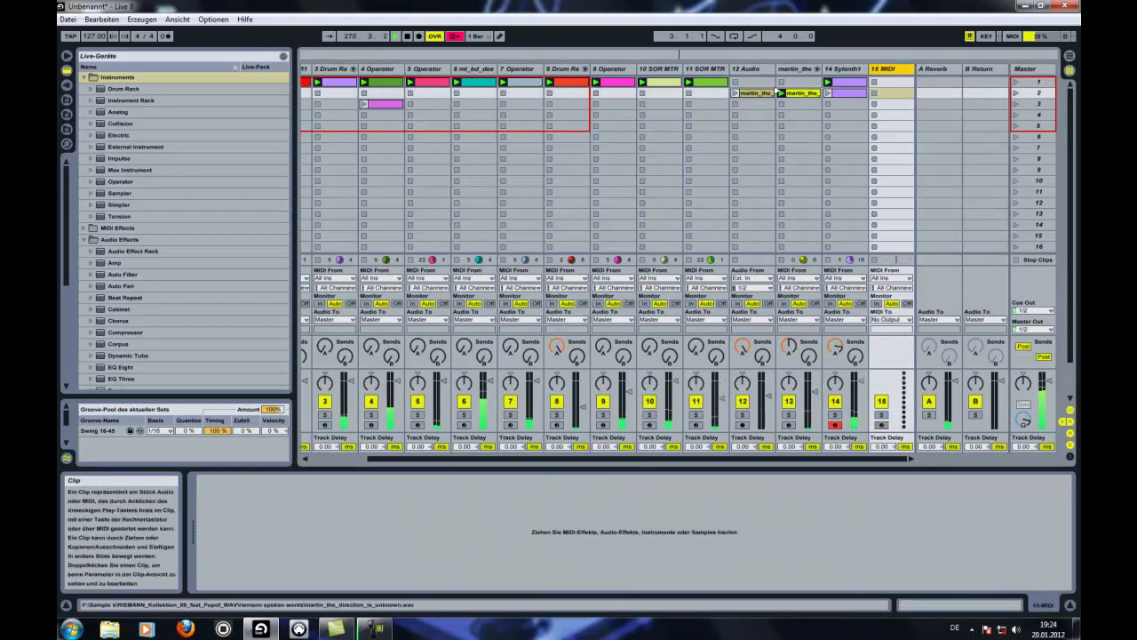
Browse the sample library to the wavs folder of the Minimal Techno pack.
scroll(163, 151, "down", 2)
scroll(149, 210, "down", 2)
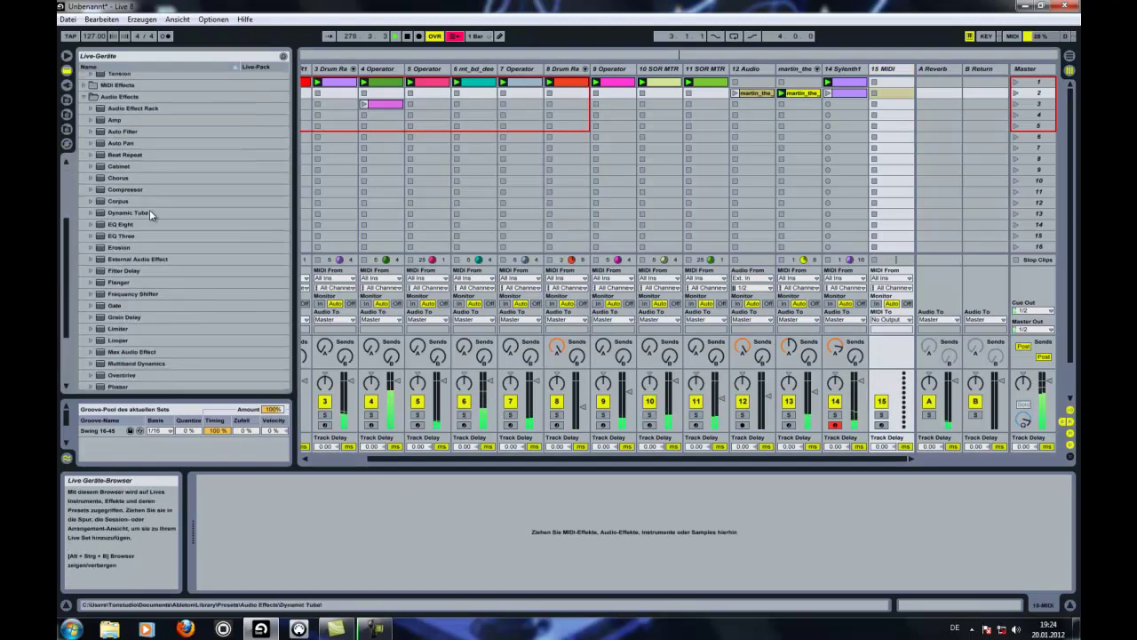
left_click(67, 130)
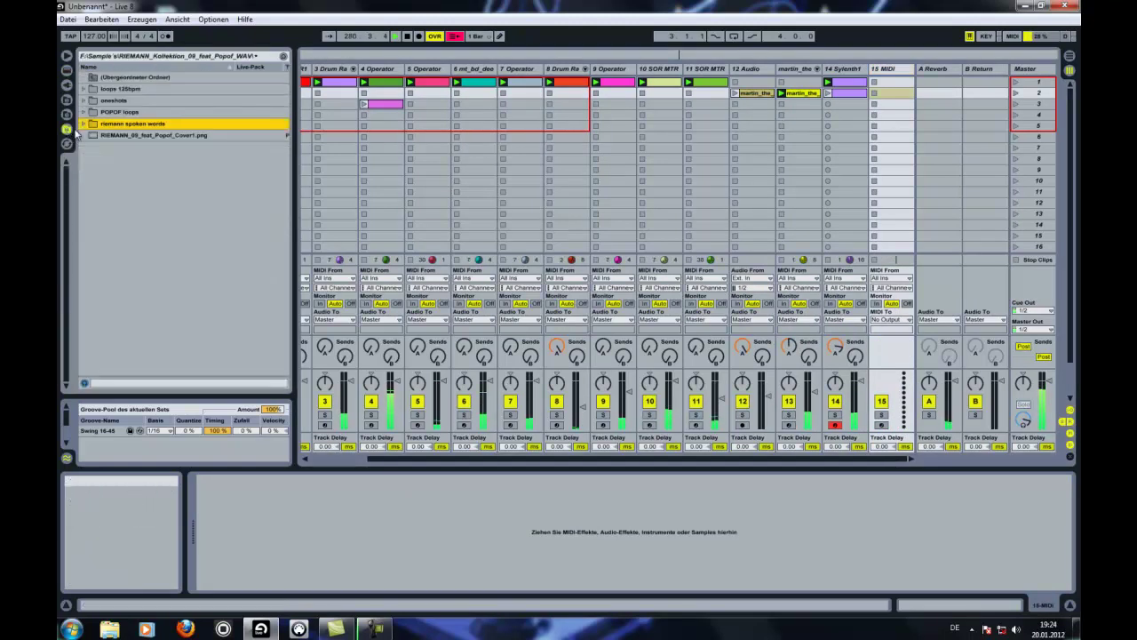
double_click(135, 77)
scroll(153, 160, "down", 5)
scroll(152, 160, "up", 5)
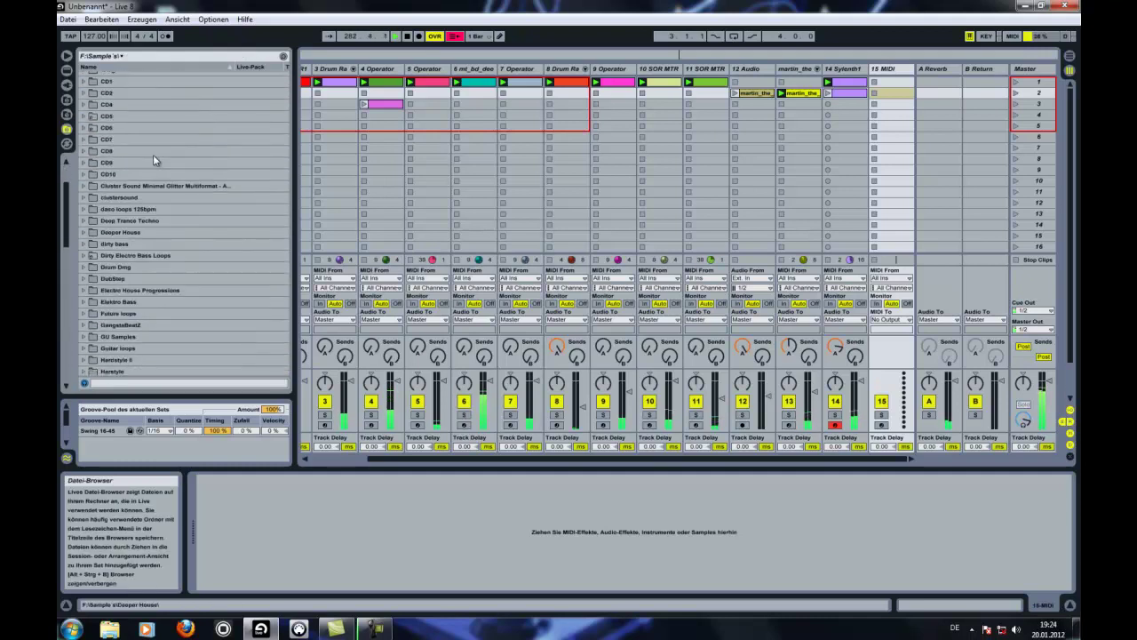
scroll(152, 158, "down", 6)
scroll(156, 252, "down", 1)
double_click(153, 239)
double_click(163, 119)
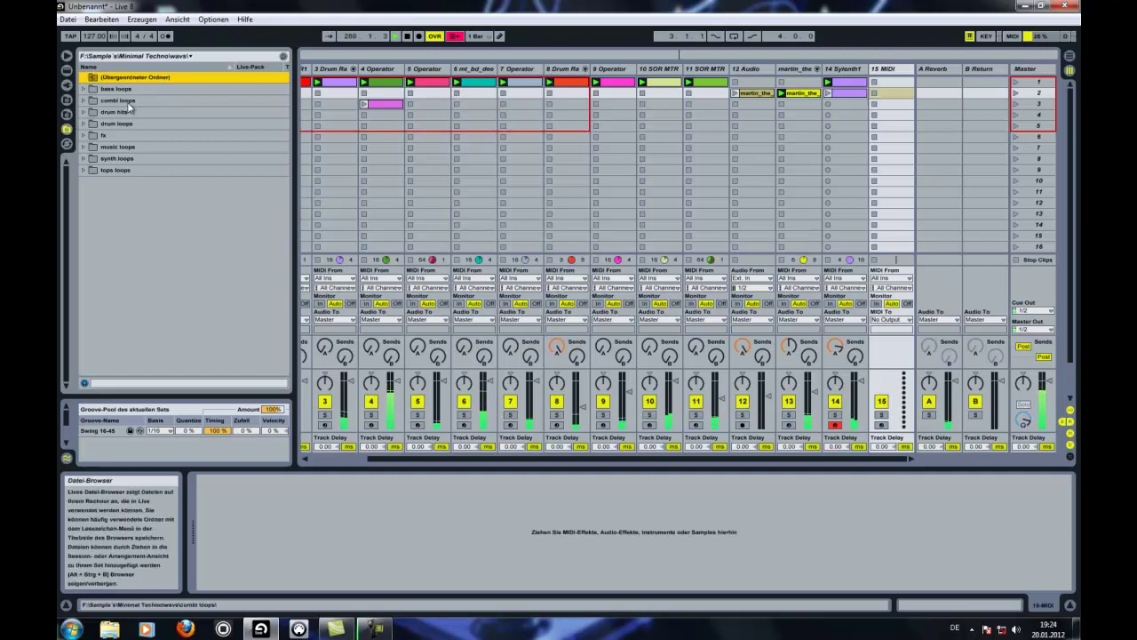
Audition mt_hat_8o8small.wav from the drum hits hats folder and load it into a Simpler on track 15 with Release at 60 s.
left_click(91, 113)
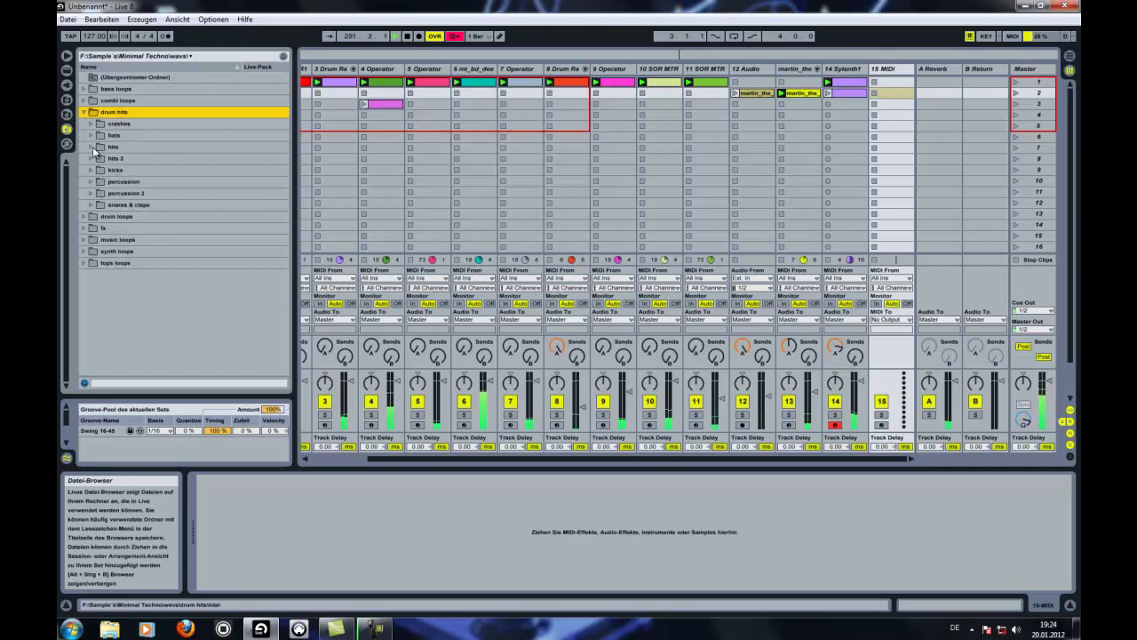
left_click(91, 136)
left_click(144, 149)
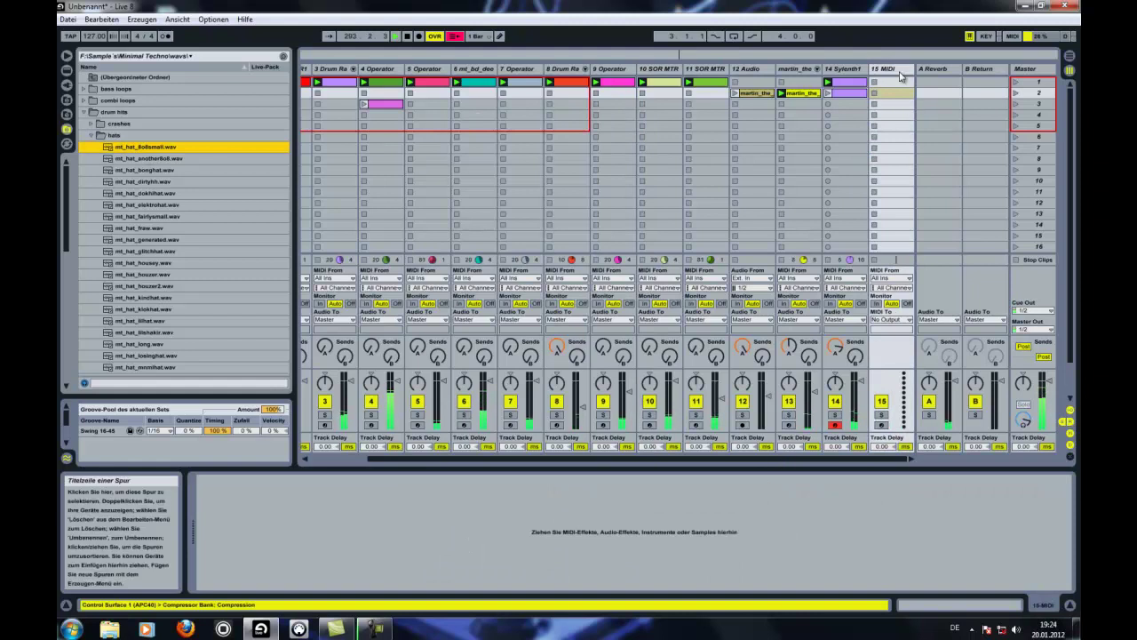
left_click(67, 69)
left_click(115, 118)
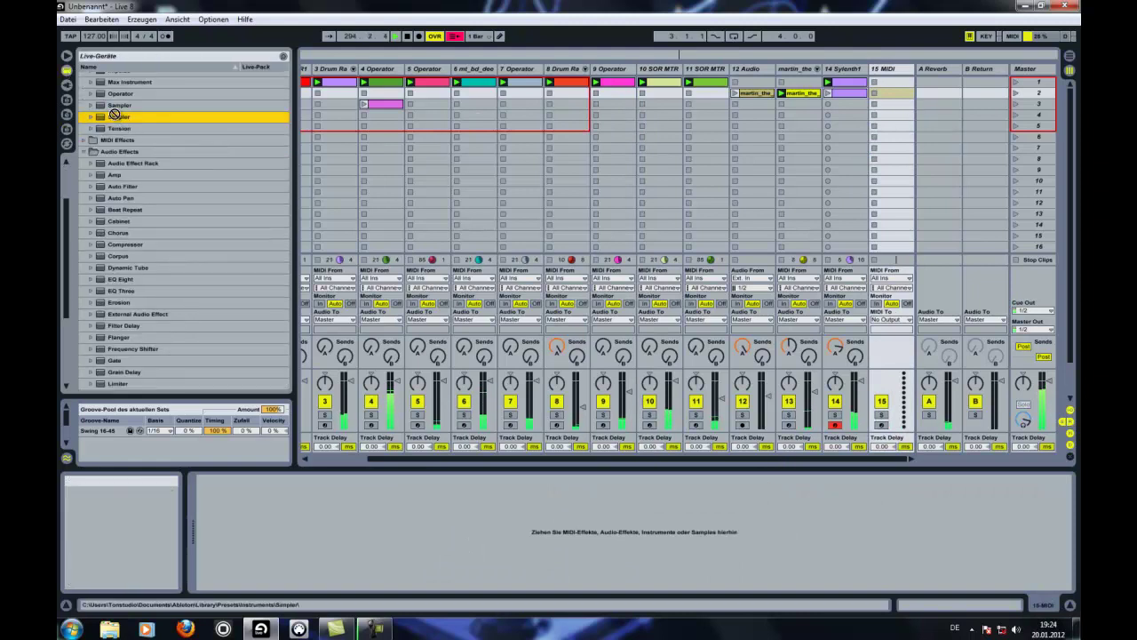
double_click(116, 118)
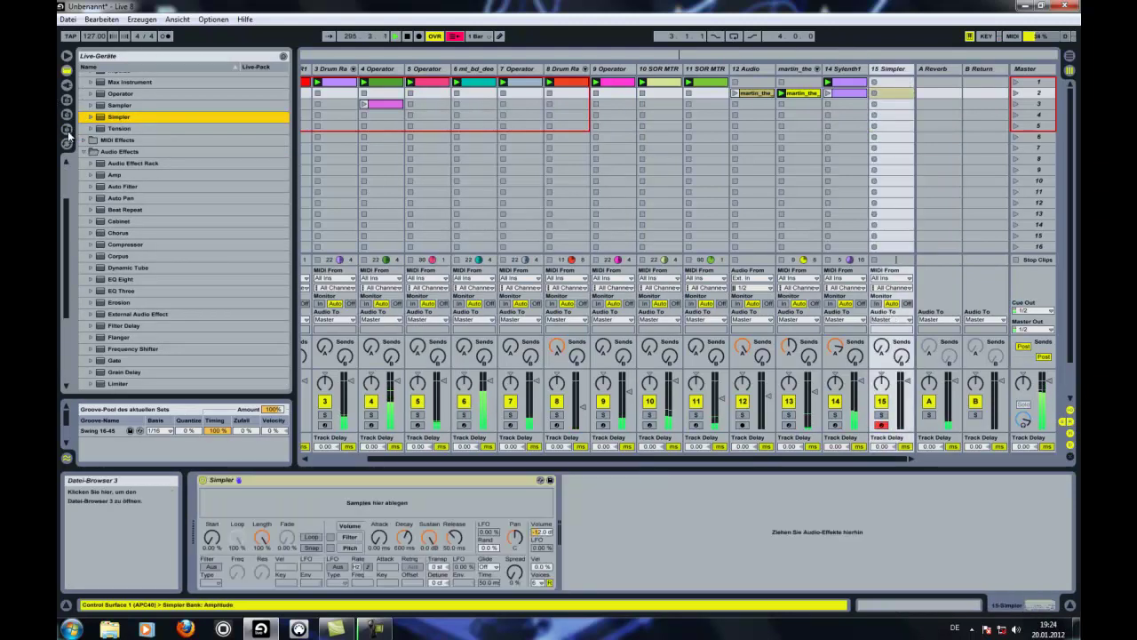
left_click(67, 130)
left_click_drag(326, 508, 330, 510)
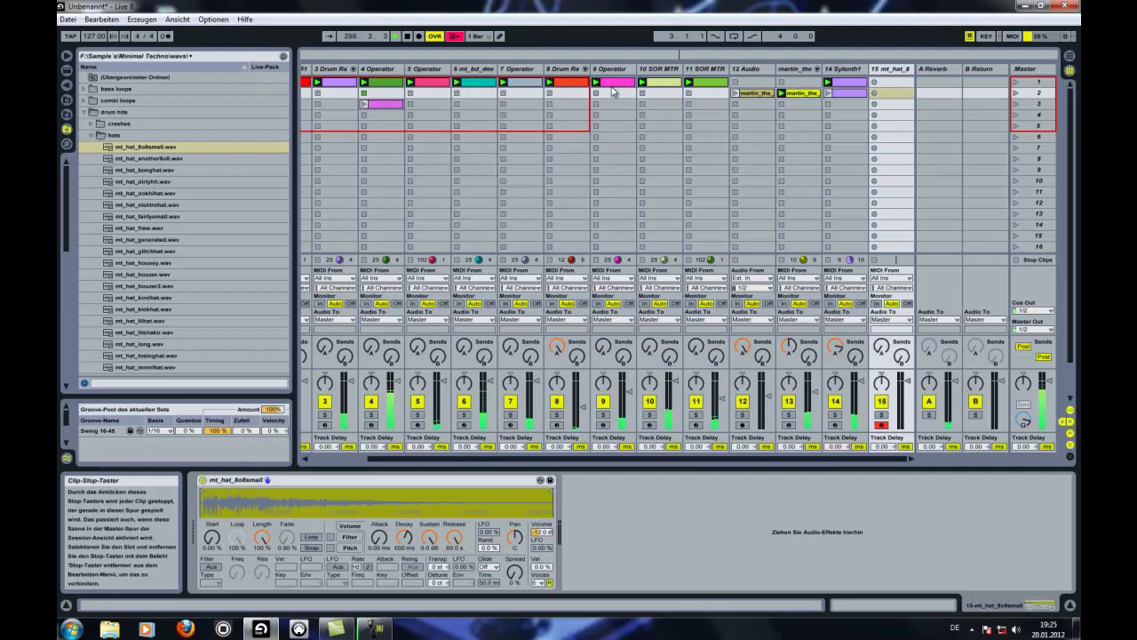
Stop the mt_bd_dee clip, create a scene 1 clip on the hat track, and place C3 sixteenth notes at 1.1.3 and 1.1.4.
left_click(457, 94)
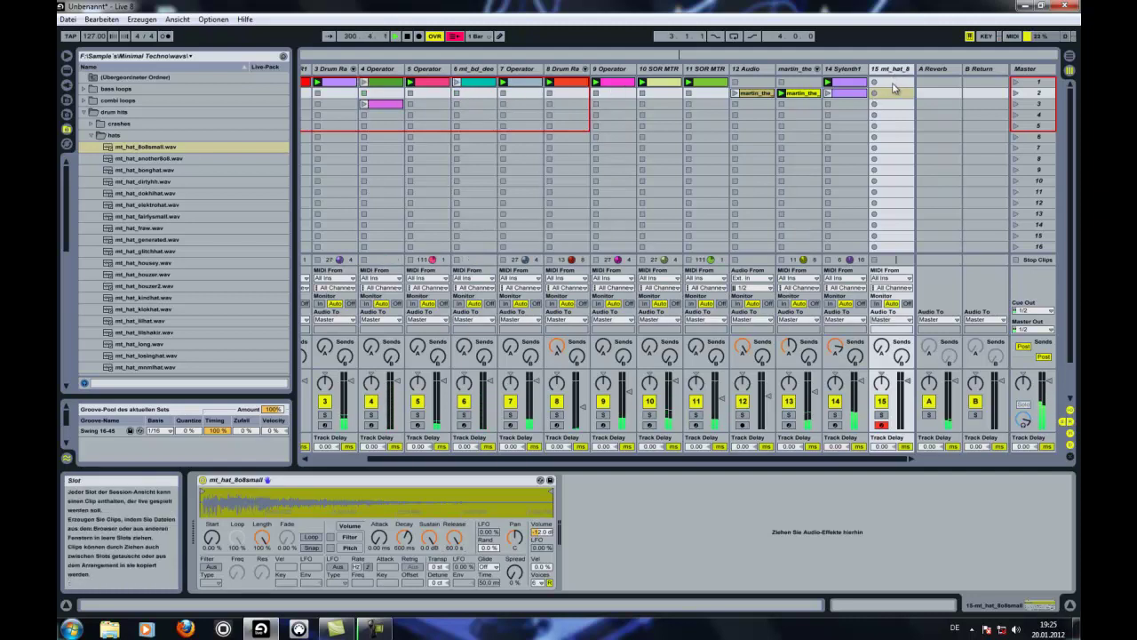
double_click(893, 86)
double_click(468, 524)
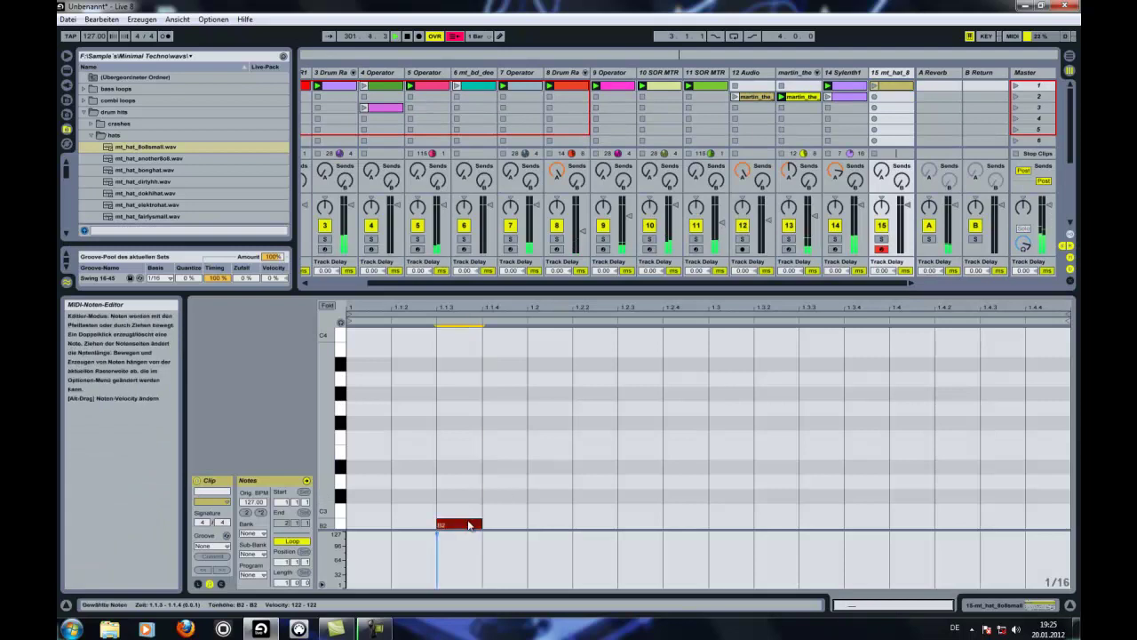
left_click_drag(468, 524, 469, 510)
double_click(500, 513)
Copy the C3 hat notes across the bar so the second, third and fourth sixteenths of every beat are filled.
left_click_drag(525, 476, 729, 509)
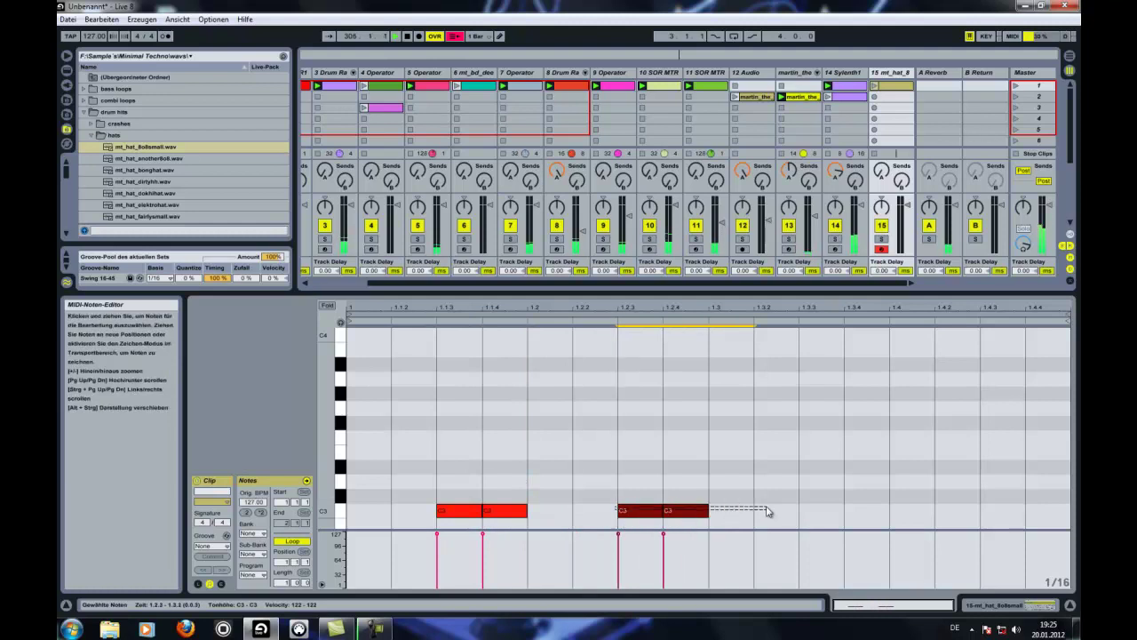
left_click_drag(654, 521, 993, 515)
left_click(1004, 492)
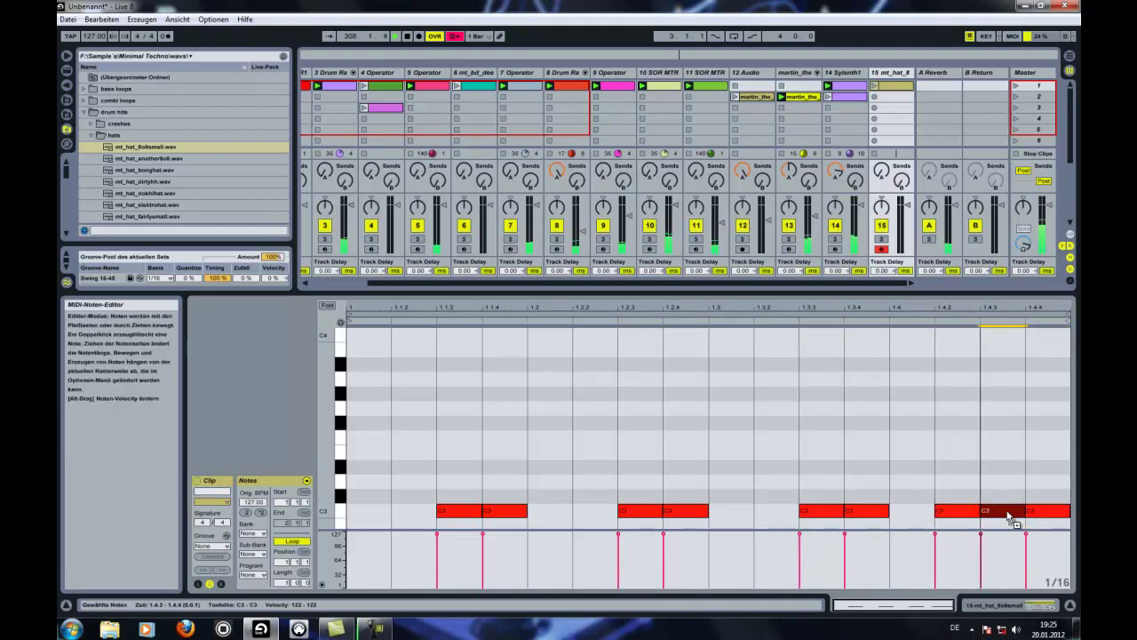
left_click_drag(812, 512, 770, 514)
left_click_drag(642, 512, 604, 520)
left_click_drag(453, 515, 408, 516)
left_click(393, 545)
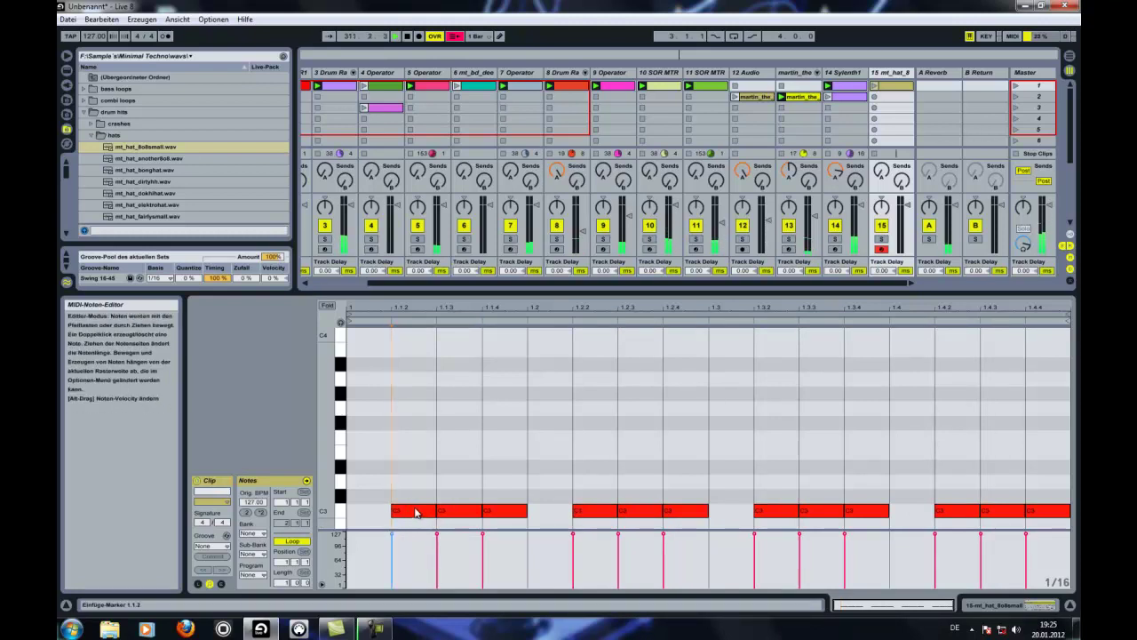
Lower the hat note velocities to a rising pattern starting at 18 and repeat the three-note group on all four beats.
left_click_drag(414, 508, 465, 512)
left_click(418, 511)
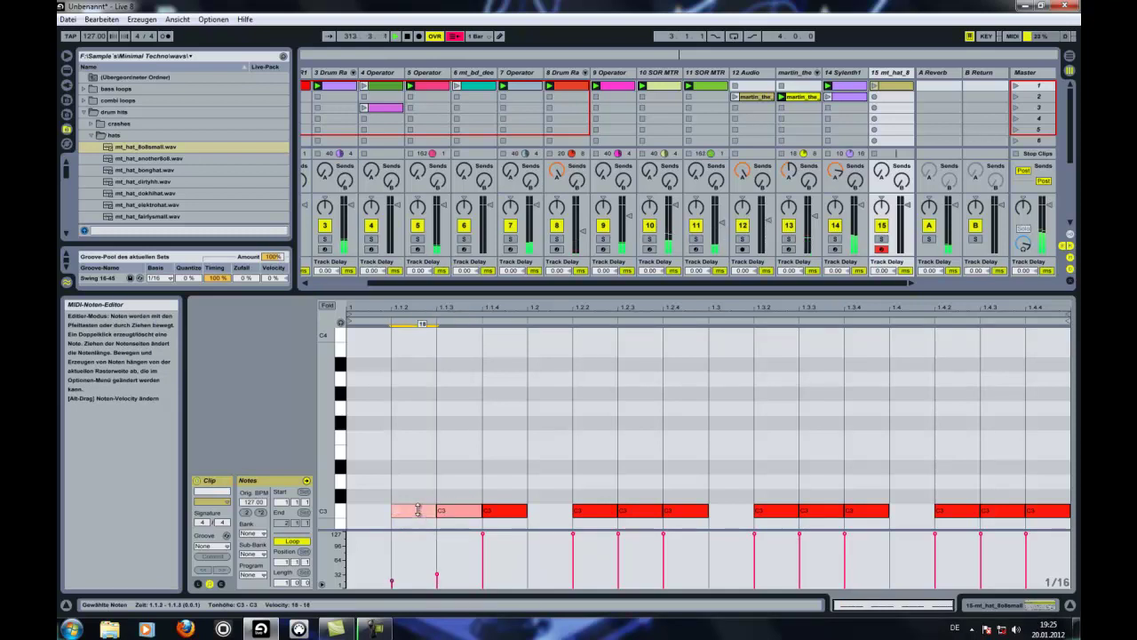
left_click_drag(496, 510, 959, 521)
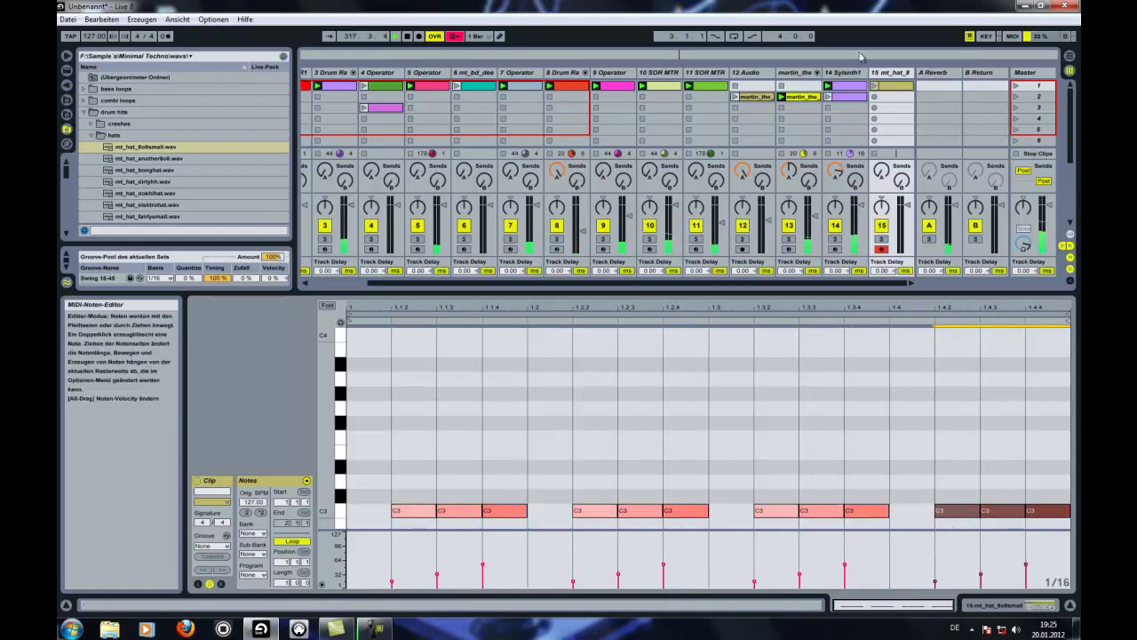
Set the hat Simpler's volume velocity sensitivity to 100 %, launch the 12 Audio vocal, and relaunch scene 1.
left_click(889, 79)
double_click(890, 77)
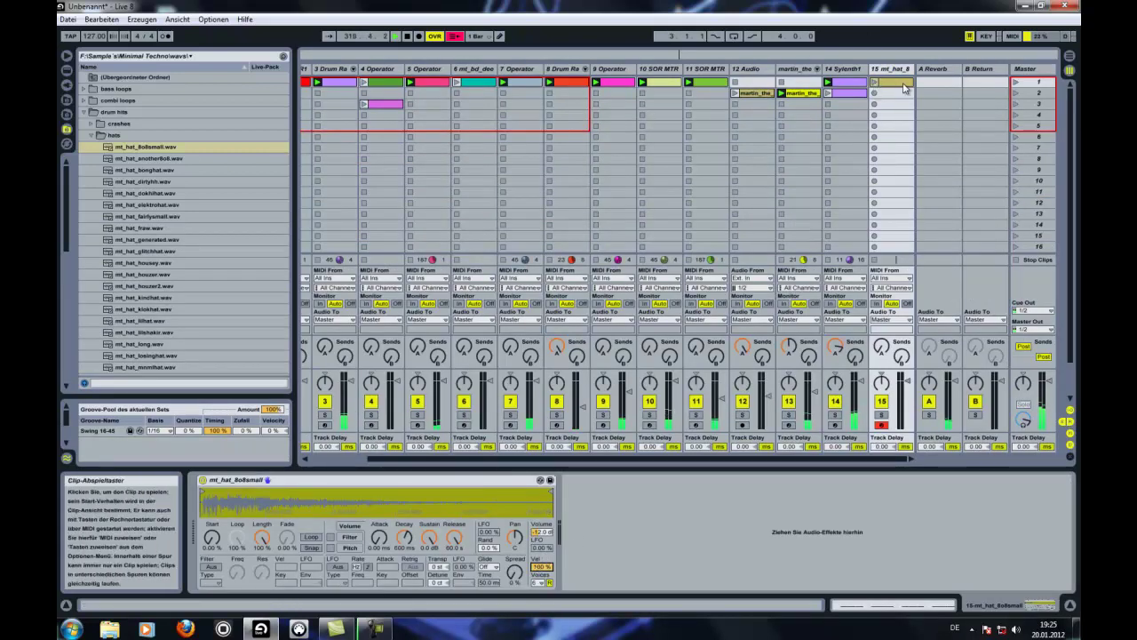
left_click(735, 94)
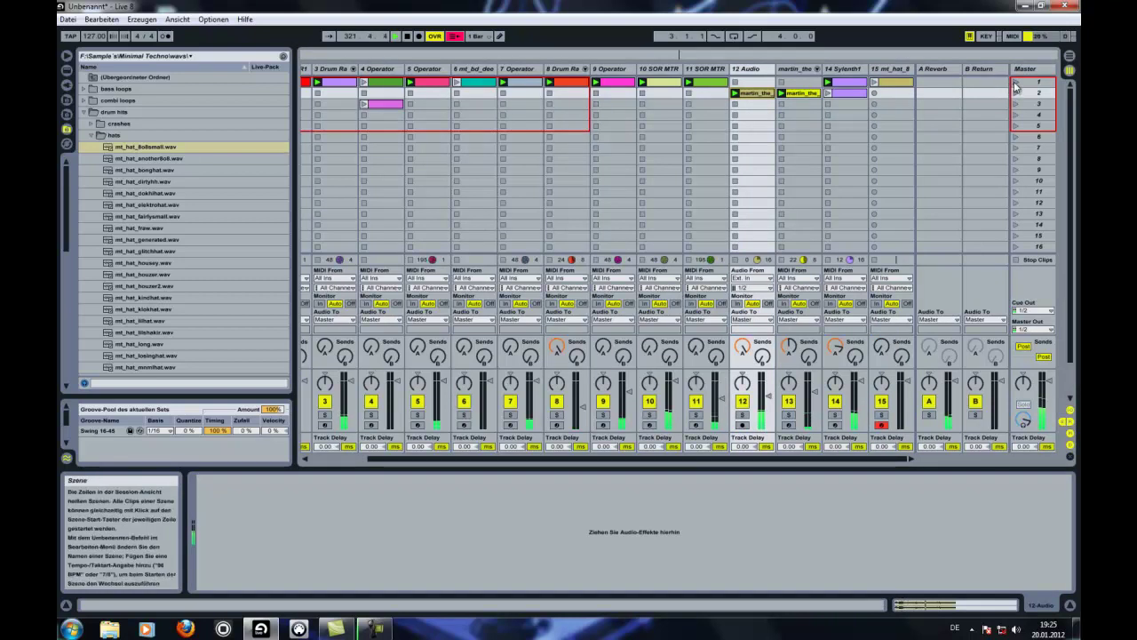
left_click(1015, 83)
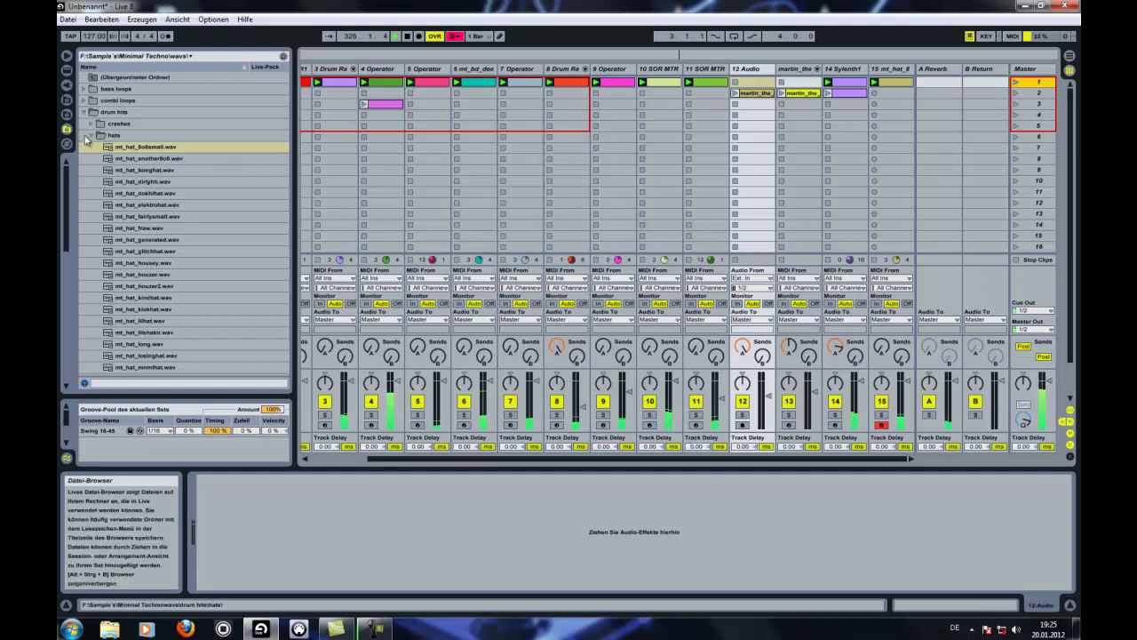
Show the Live instruments list and insert another MIDI track after the hat track.
left_click(67, 70)
scroll(195, 257, "up", 4)
scroll(173, 96, "up", 6)
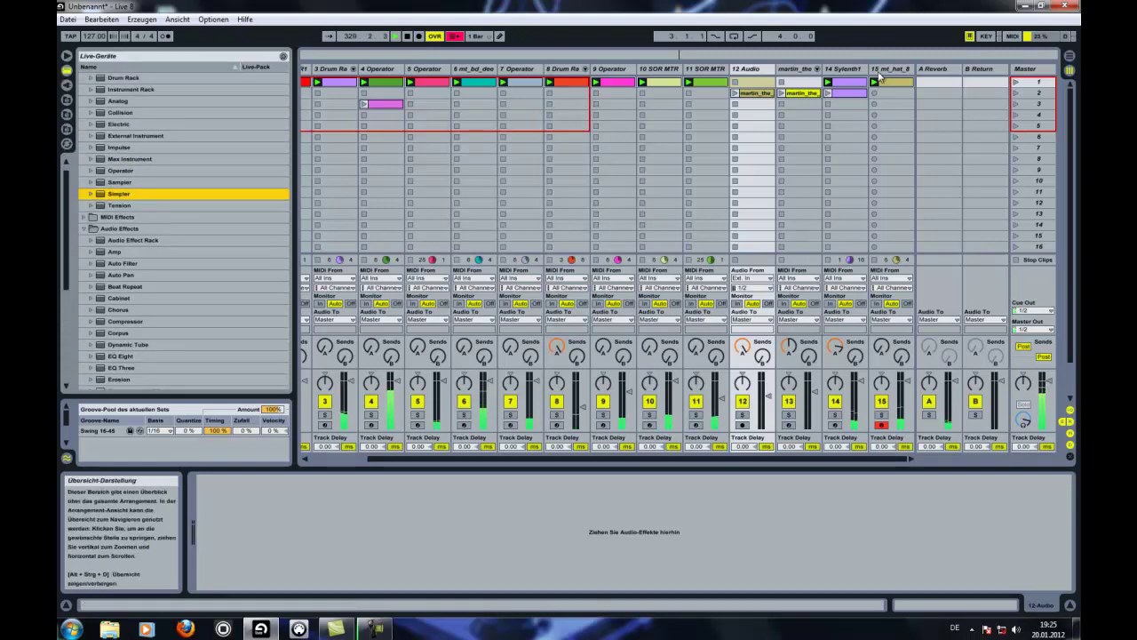
right_click(896, 69)
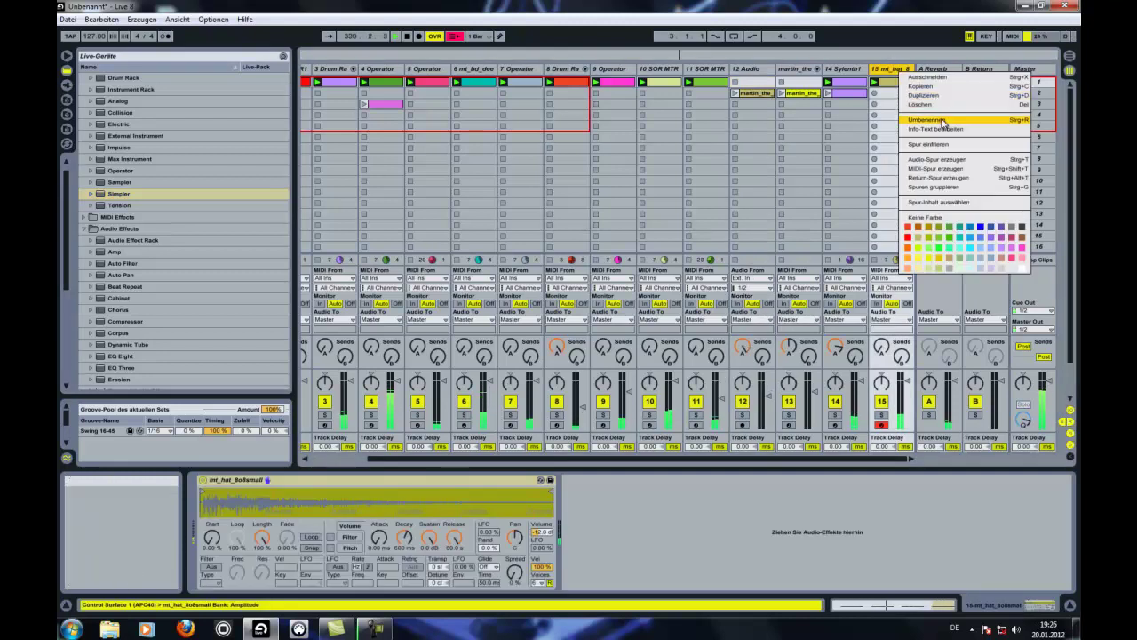
left_click(941, 169)
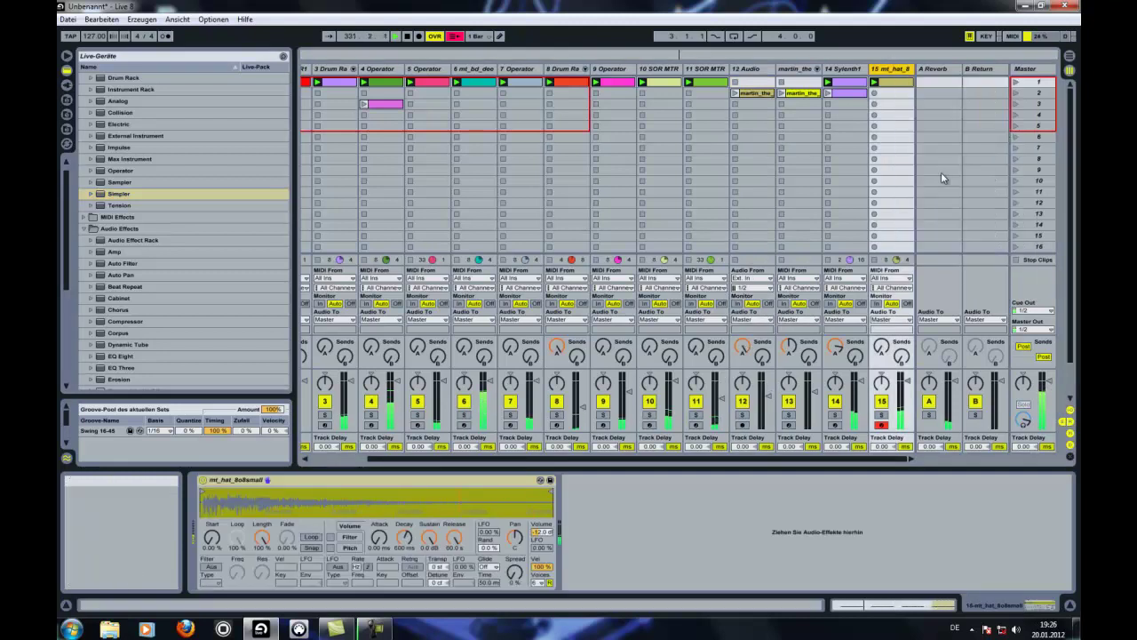
Leave the Minimal Techno pack and open the Veelectro folder in the sample library.
left_click(66, 130)
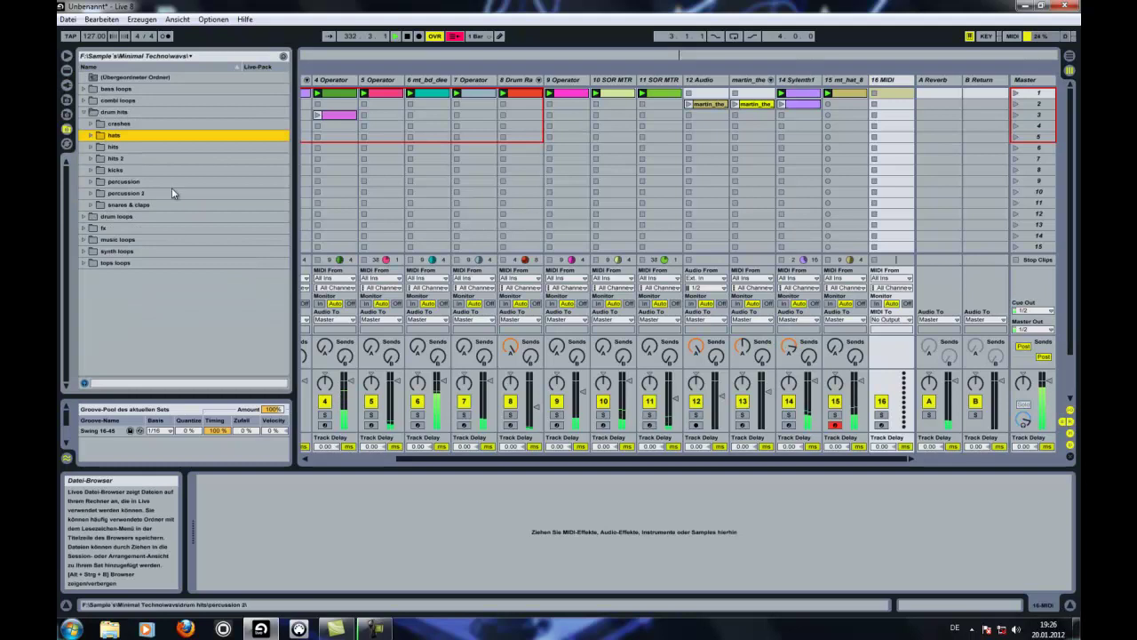
left_click(85, 113)
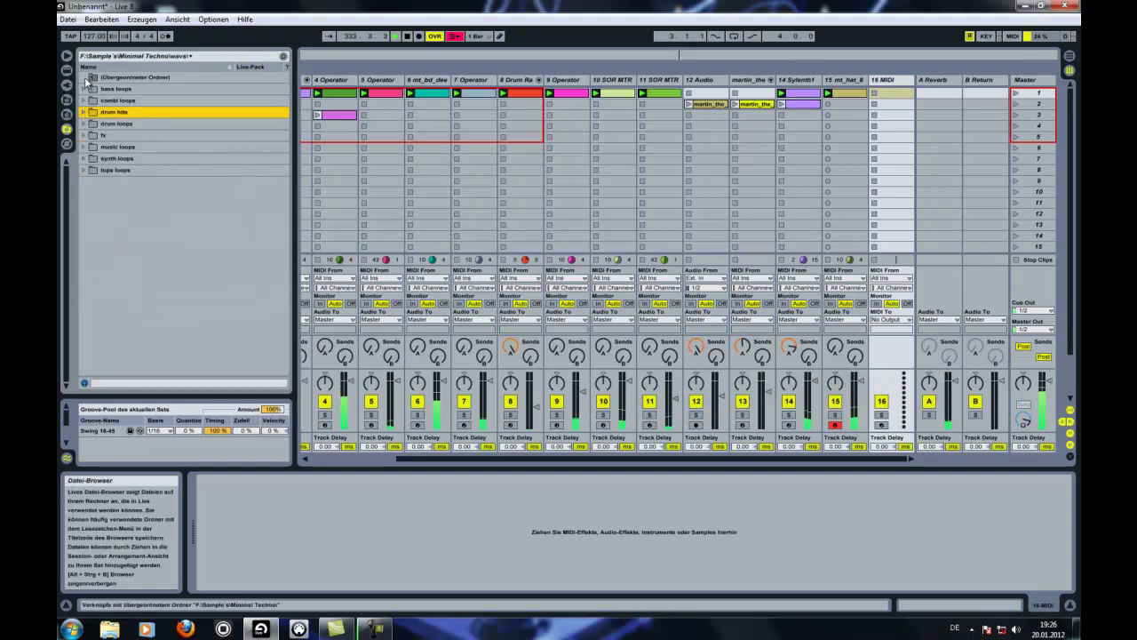
double_click(90, 78)
double_click(95, 79)
scroll(168, 249, "down", 10)
scroll(161, 298, "down", 4)
left_click(138, 287)
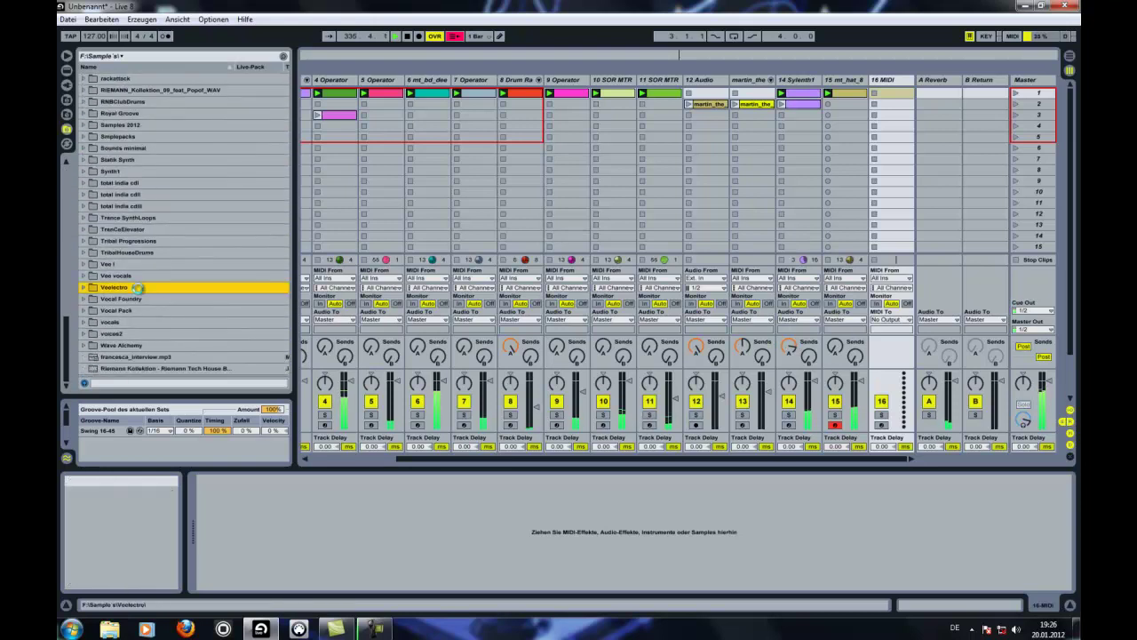
double_click(138, 287)
scroll(181, 305, "down", 5)
double_click(143, 317)
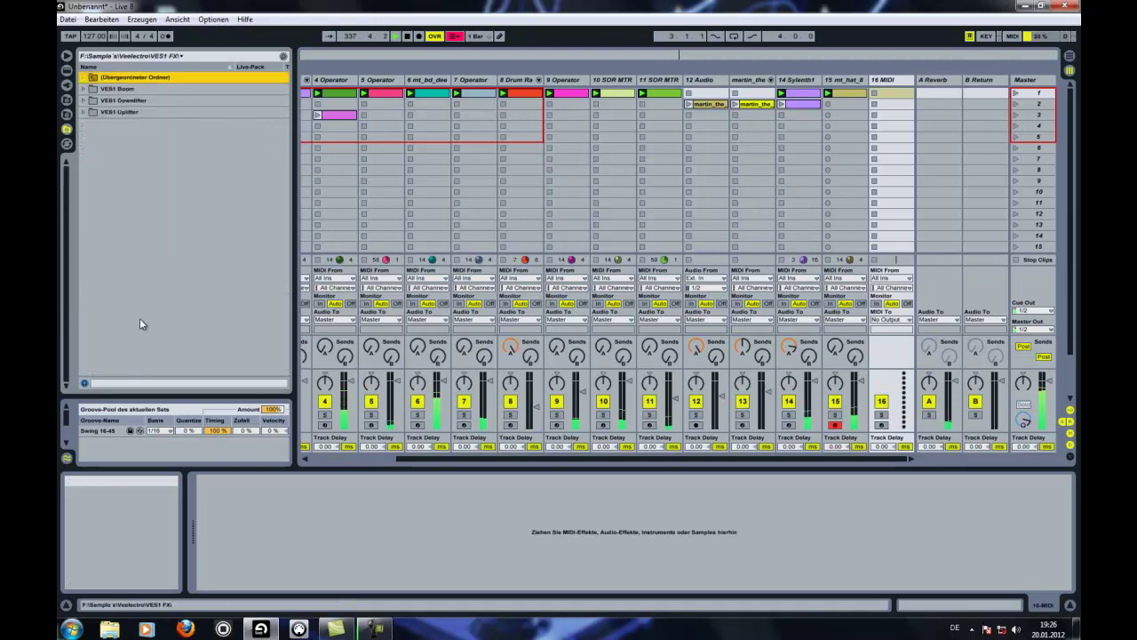
double_click(168, 77)
Open the VES1 Rides folder inside VES1 Cymbals and audition VES1 Ride 014.wav.
scroll(160, 266, "down", 3)
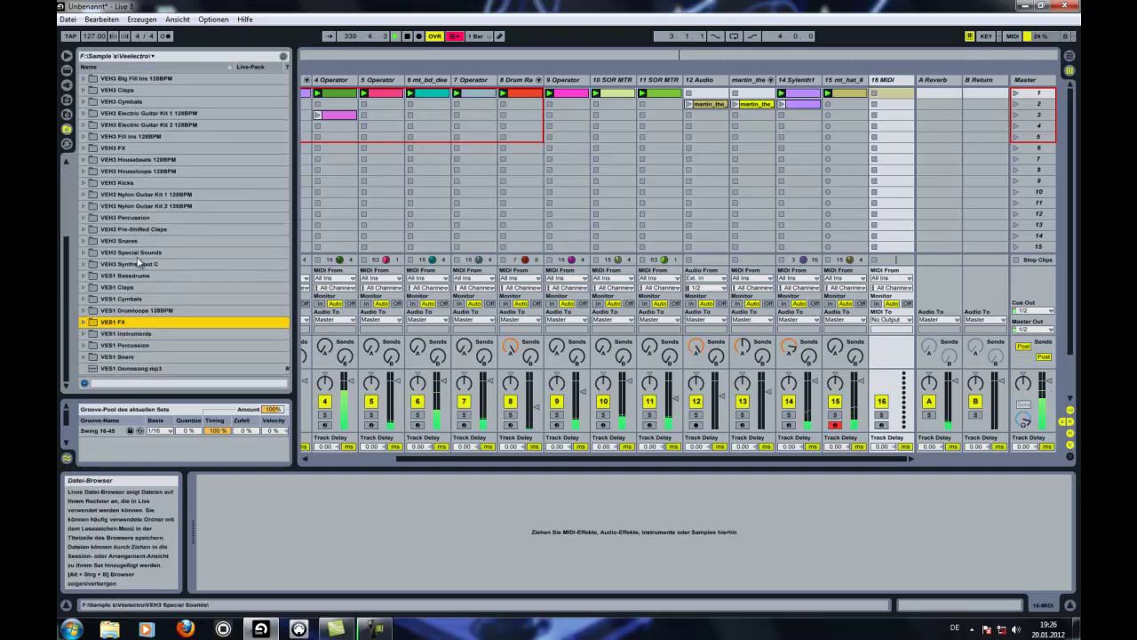
left_click(159, 300)
double_click(159, 300)
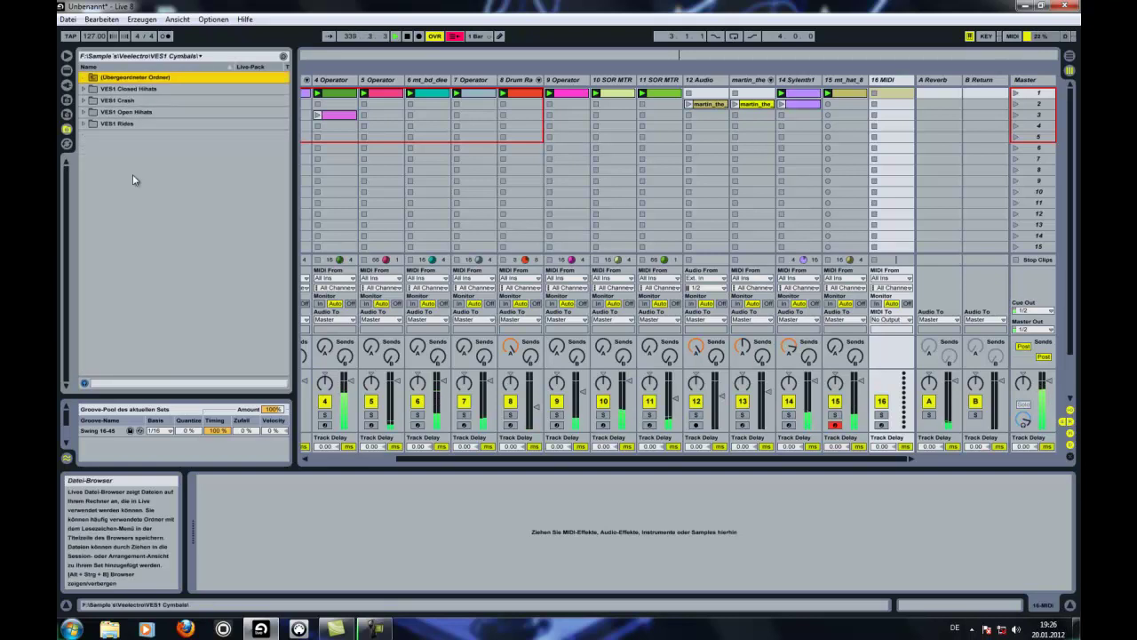
double_click(150, 124)
left_click(160, 239)
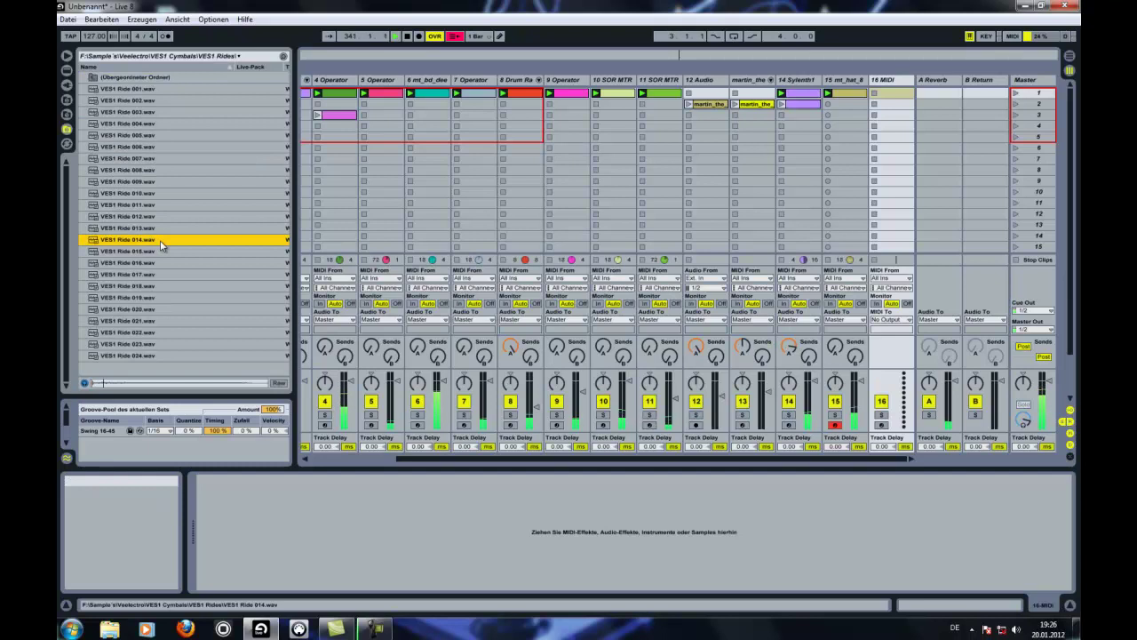
Add a Simpler to the 16 MIDI track, load VES1 Ride 013.wav into it, and set its volume to -20.8 dB.
left_click(164, 229)
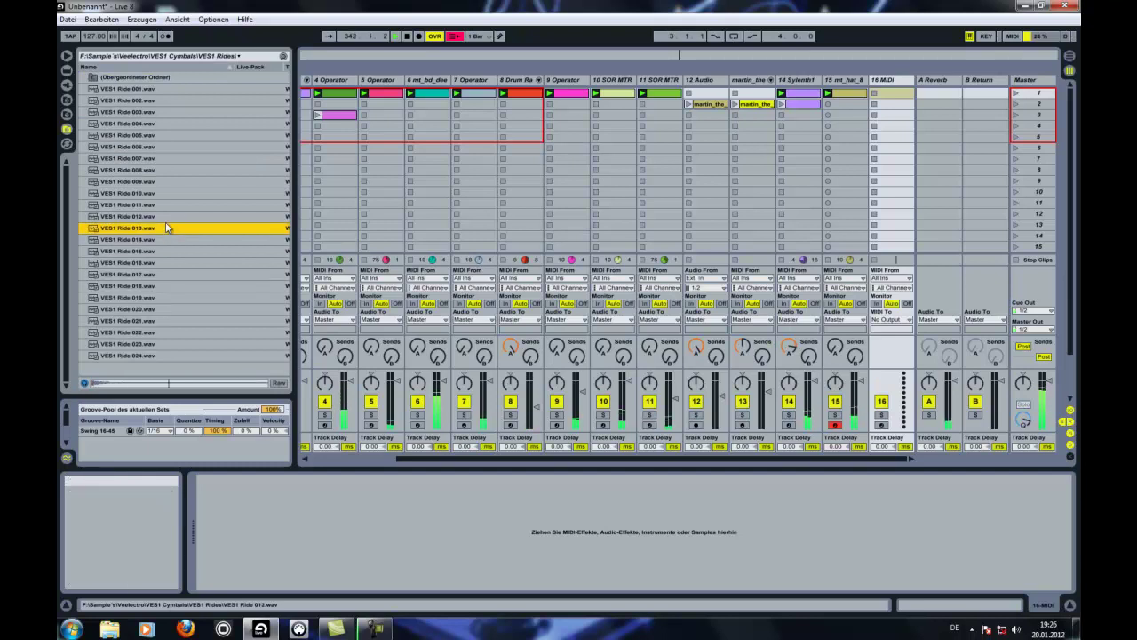
left_click(898, 80)
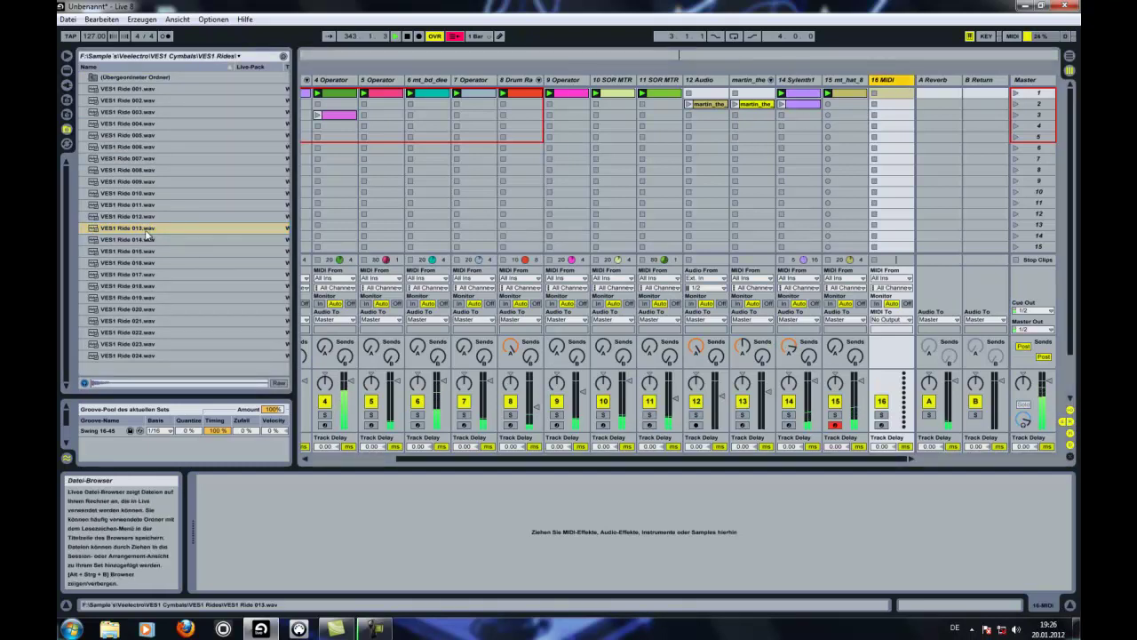
left_click(68, 70)
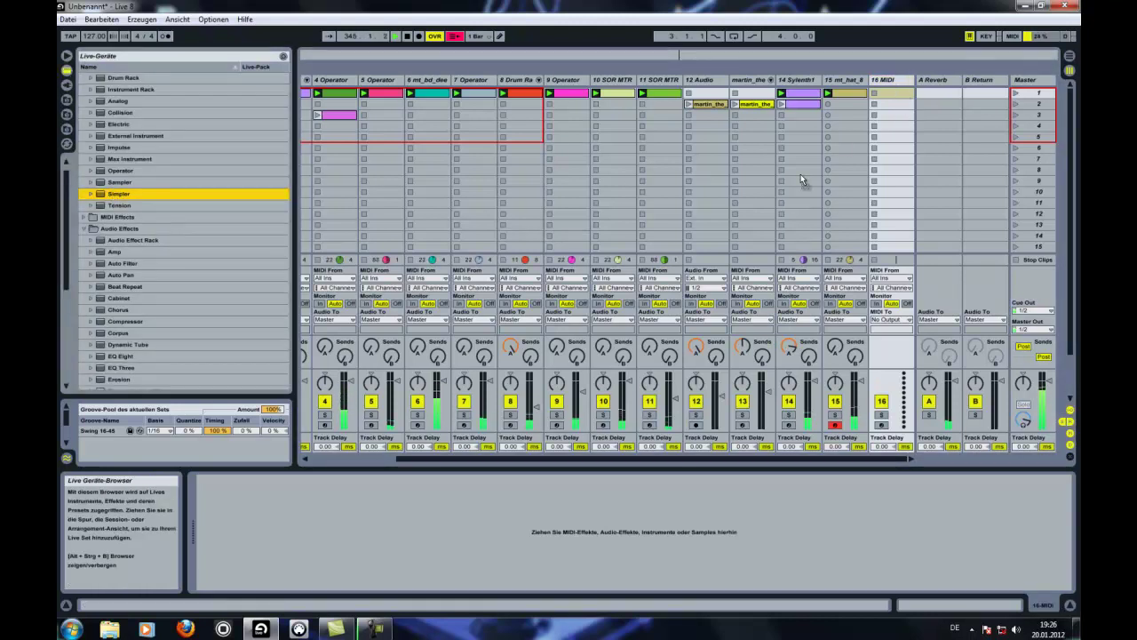
left_click_drag(897, 87, 897, 87)
left_click(475, 479)
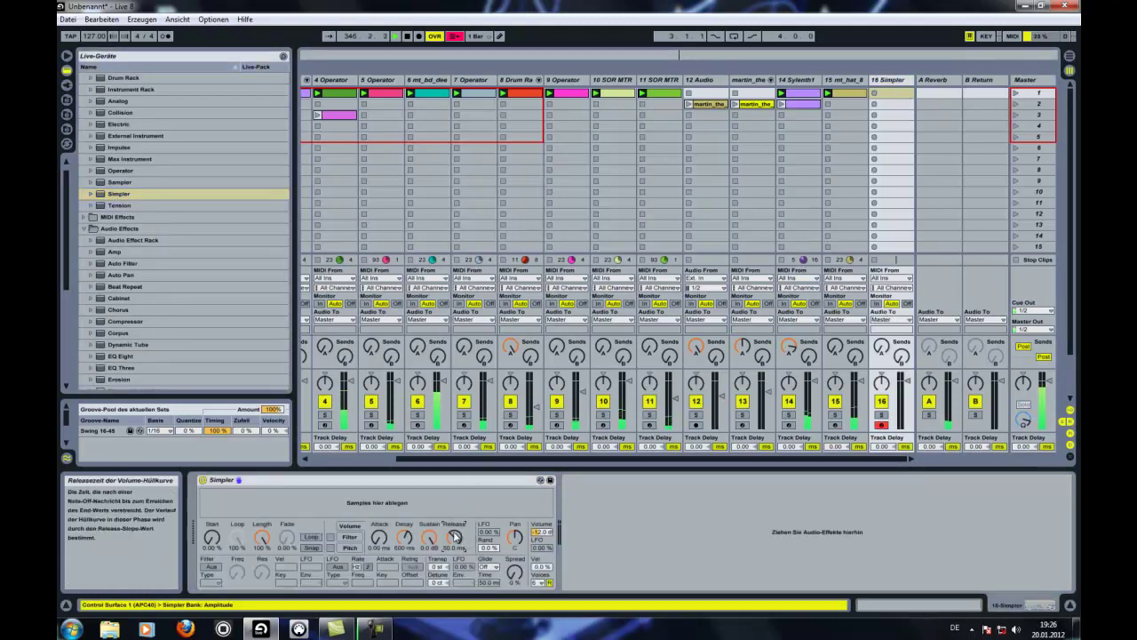
left_click(67, 131)
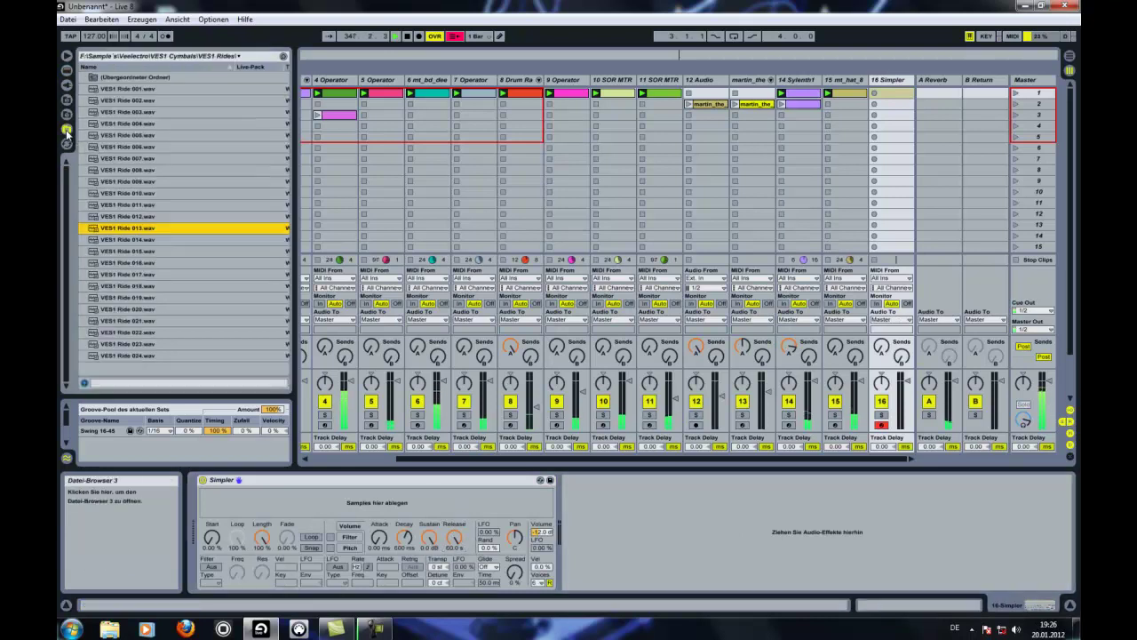
left_click_drag(131, 225, 395, 515)
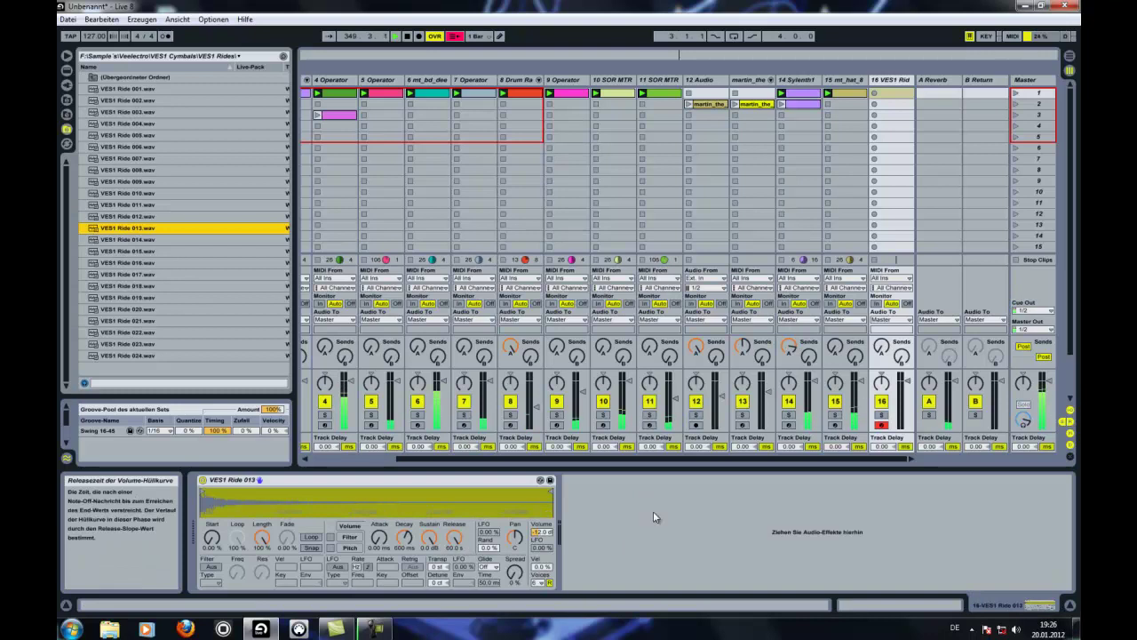
left_click_drag(549, 532, 549, 535)
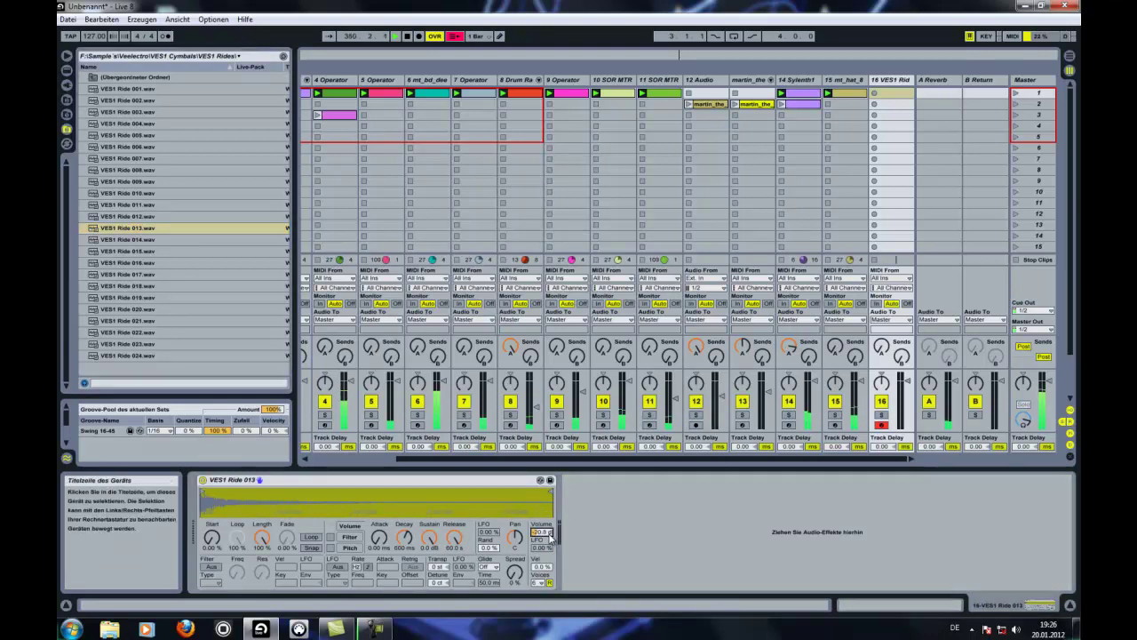
Create a scene 1 clip on the ride track with sixteenth C3 notes at 1.1.3, 1.2.3, 1.3.3 and 1.4.3, and launch scene 1.
double_click(897, 94)
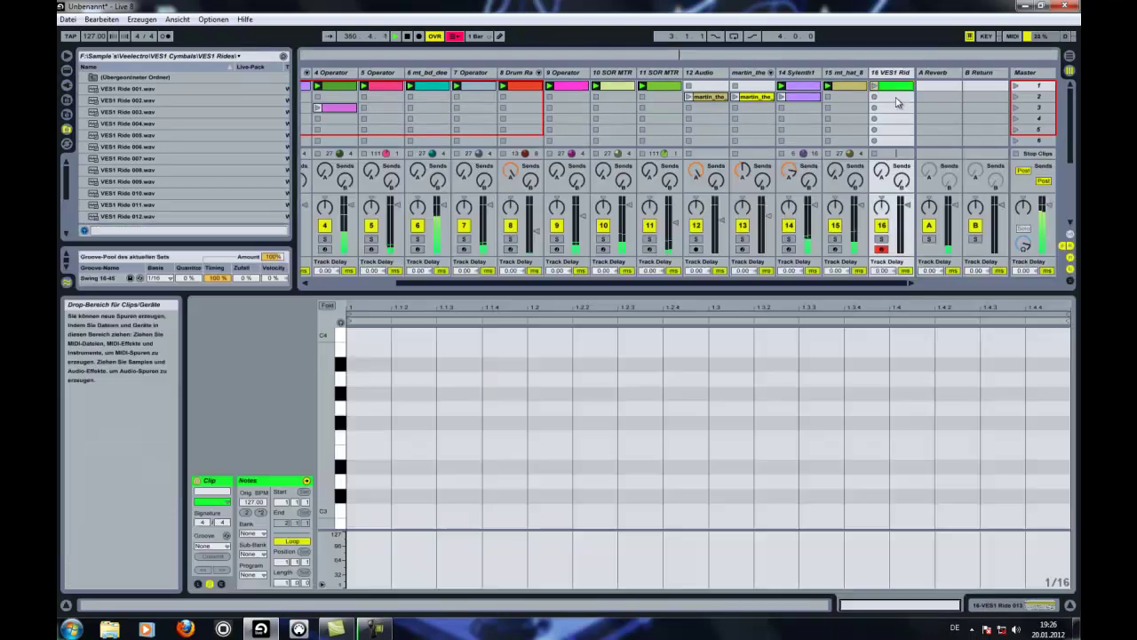
double_click(462, 511)
double_click(638, 510)
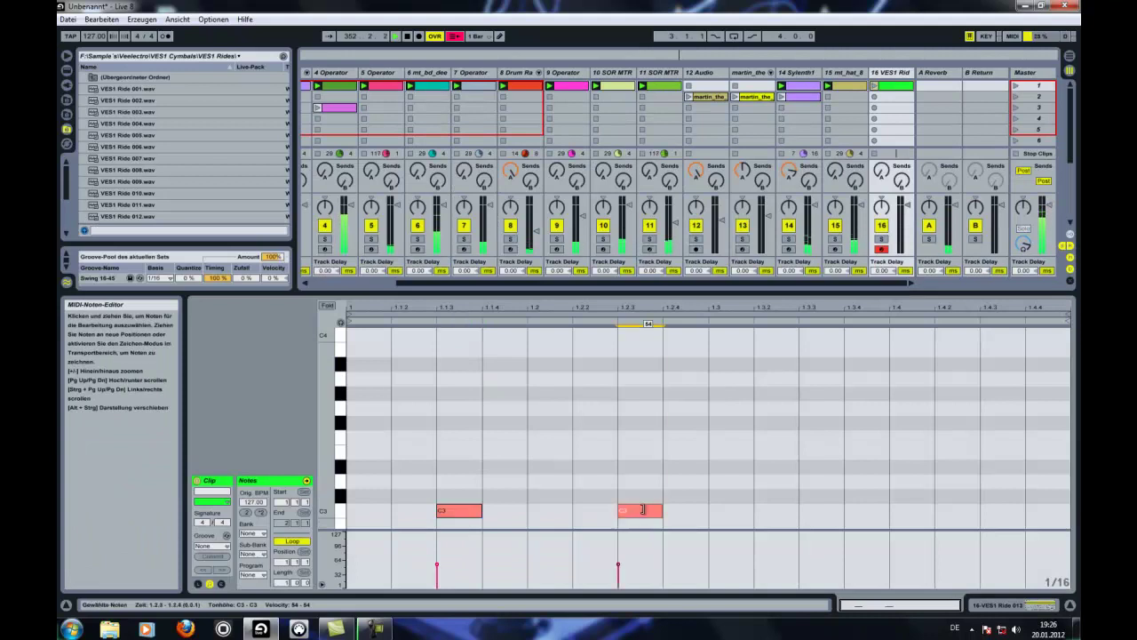
double_click(808, 512)
double_click(993, 513)
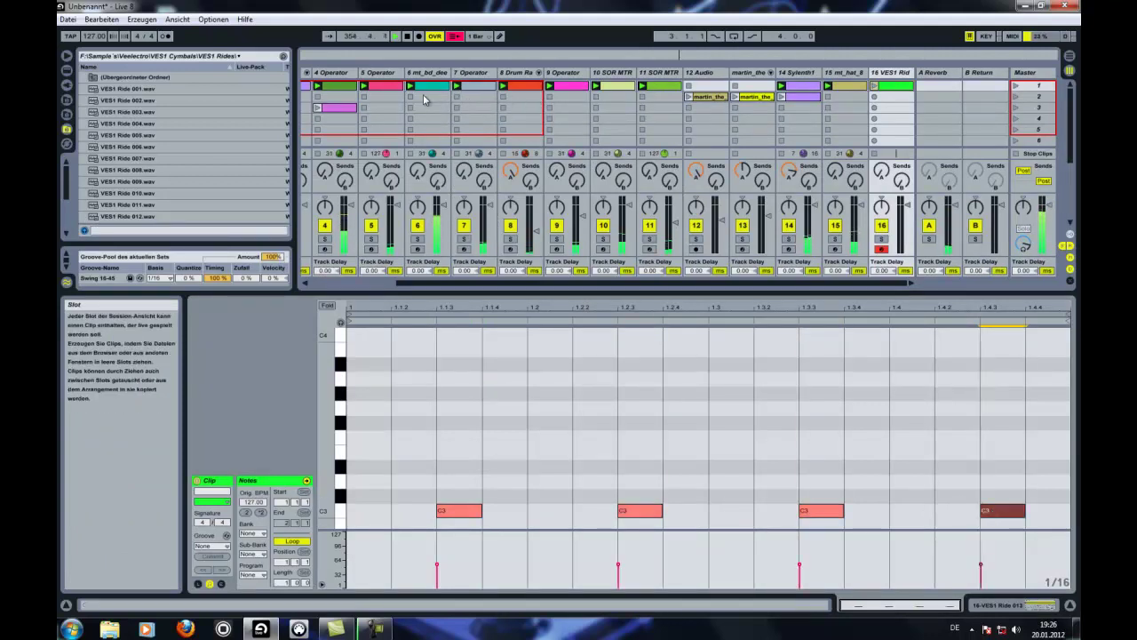
left_click(1015, 86)
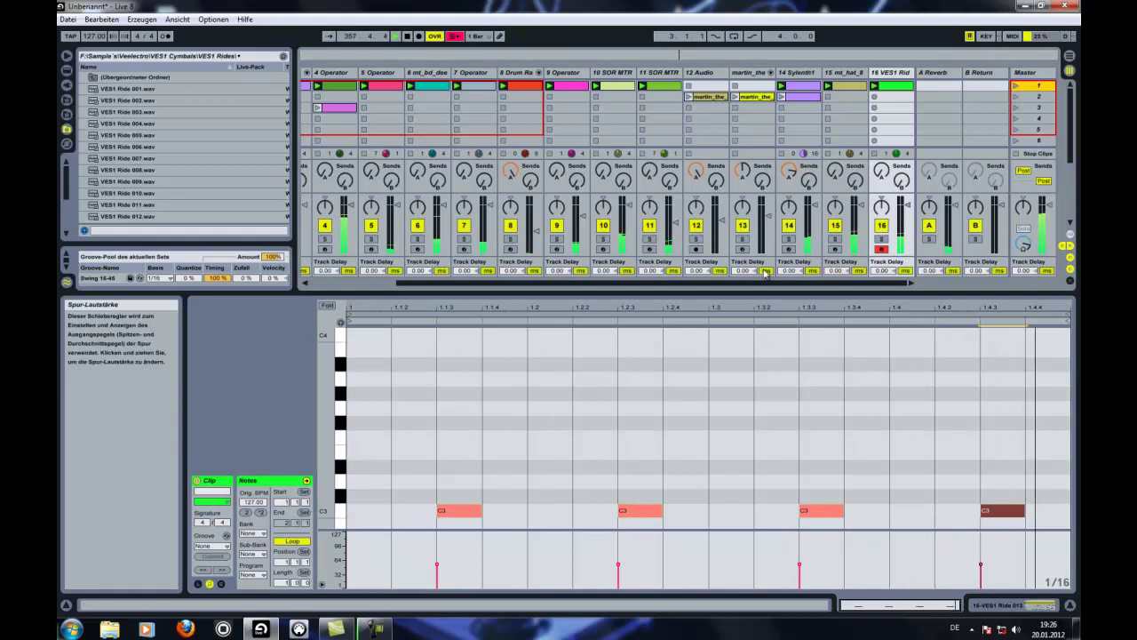
Turn the ride track's send A fully up and set the A Reverb decay time to 2.00 s.
left_click_drag(881, 171, 883, 171)
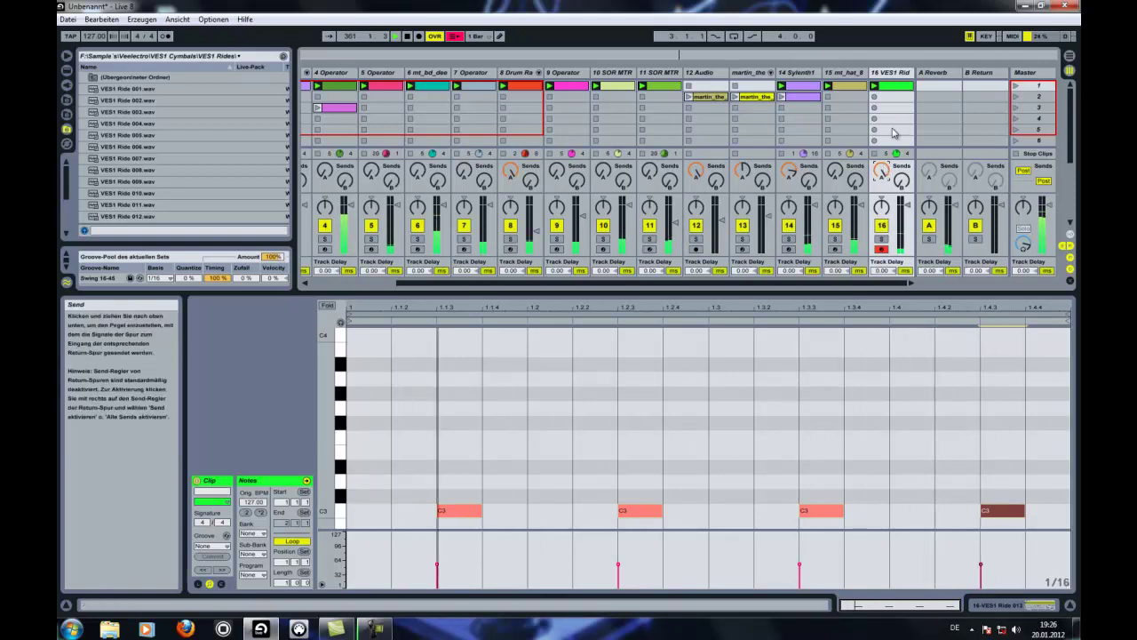
double_click(934, 74)
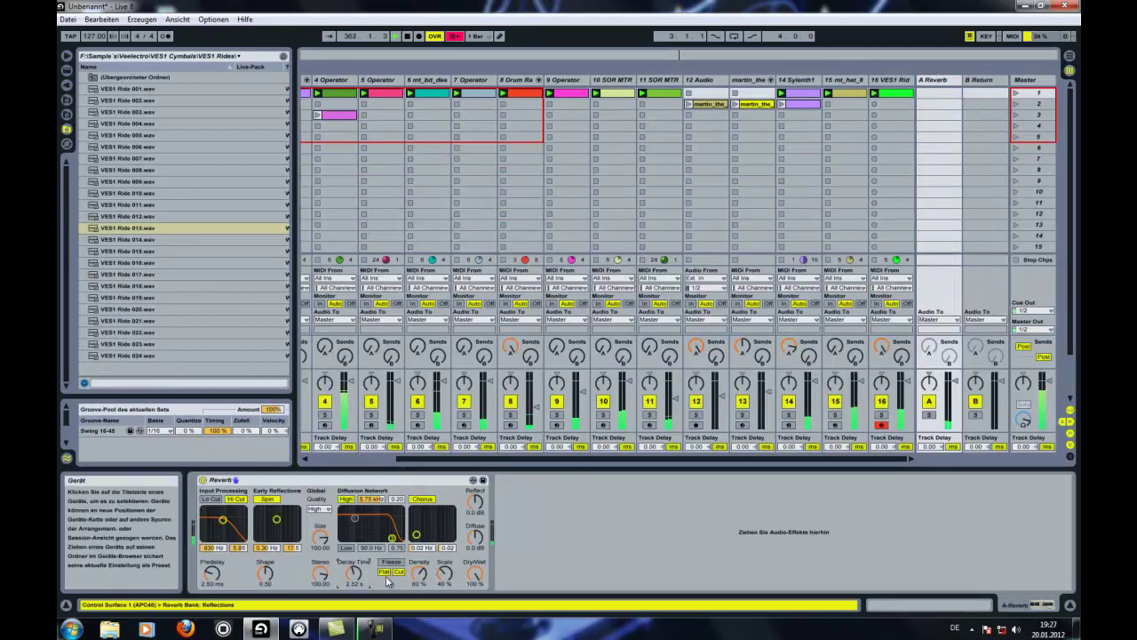
left_click_drag(360, 570, 362, 575)
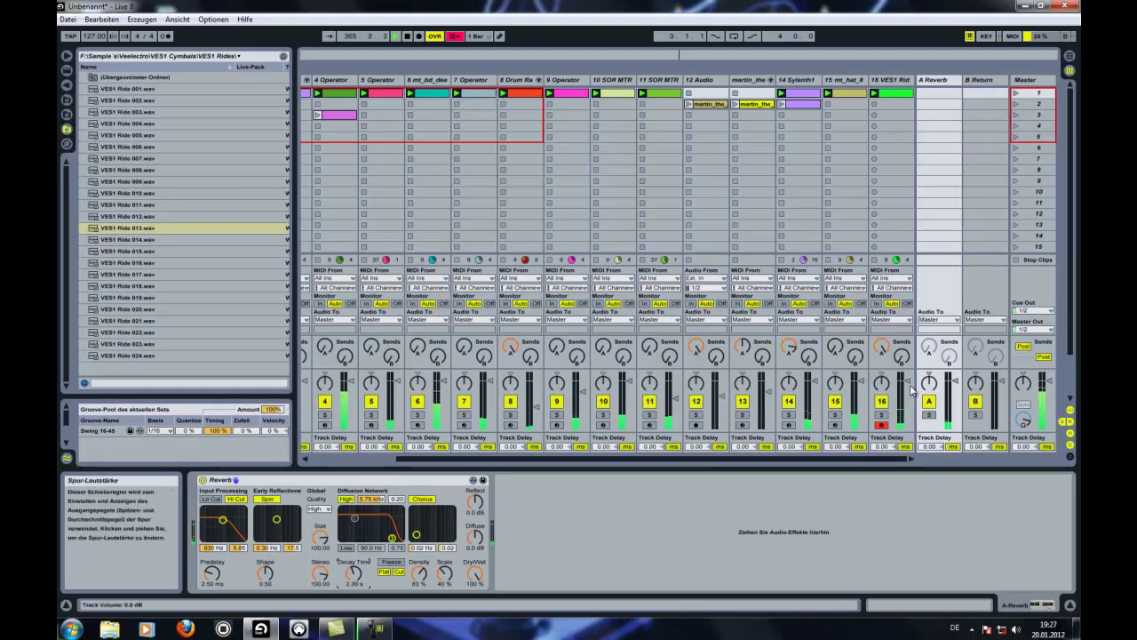
Set the ride Simpler's attack to about 20 ms, velocity sensitivity to 100 % and volume to -15.8 dB, and return the browser to the Veelectro folder.
left_click(907, 82)
left_click_drag(381, 544, 384, 541)
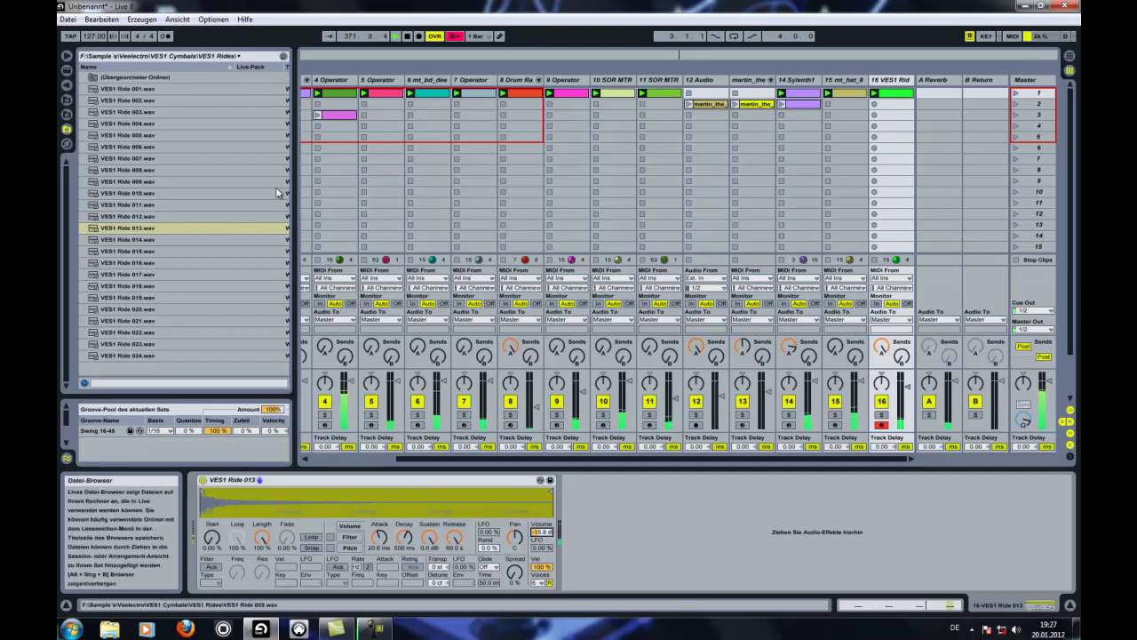
double_click(94, 78)
double_click(94, 78)
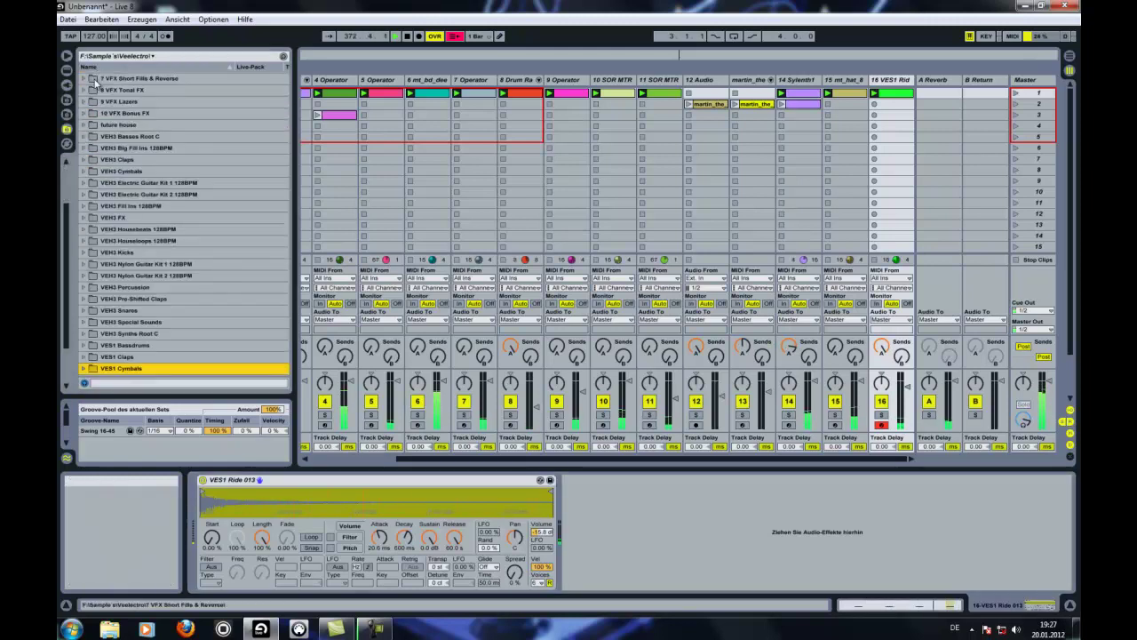
Transpose all notes of the 4 Operator track's scene 3 clip to G0 and move that clip to scene 1, with the green clip in scene 2.
left_click(317, 115)
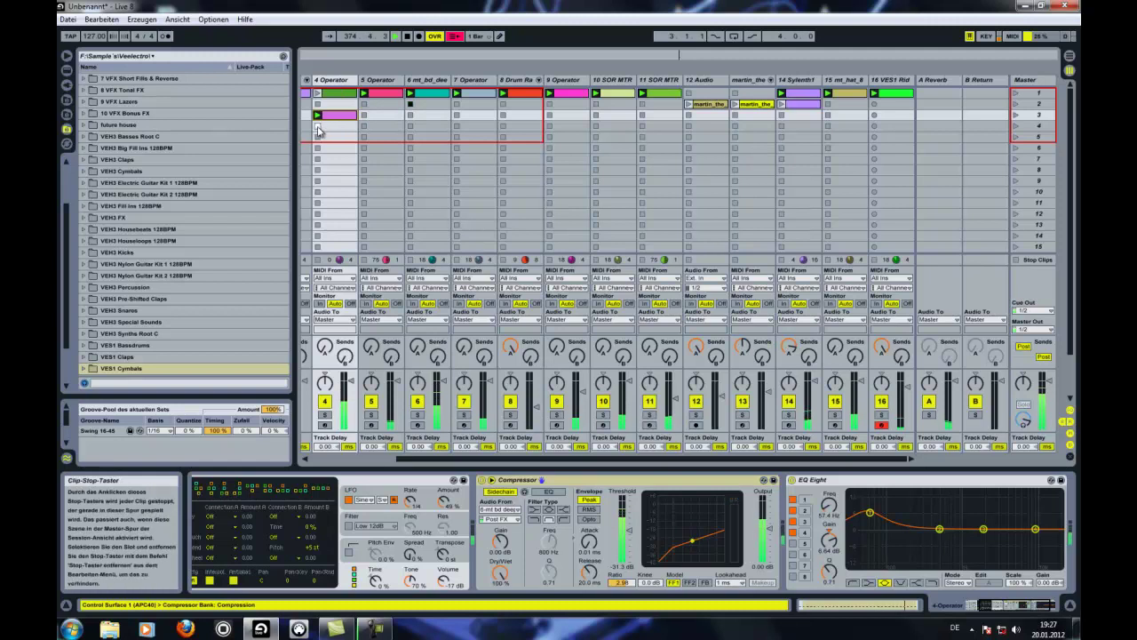
left_click(337, 115)
scroll(514, 473, "down", 9)
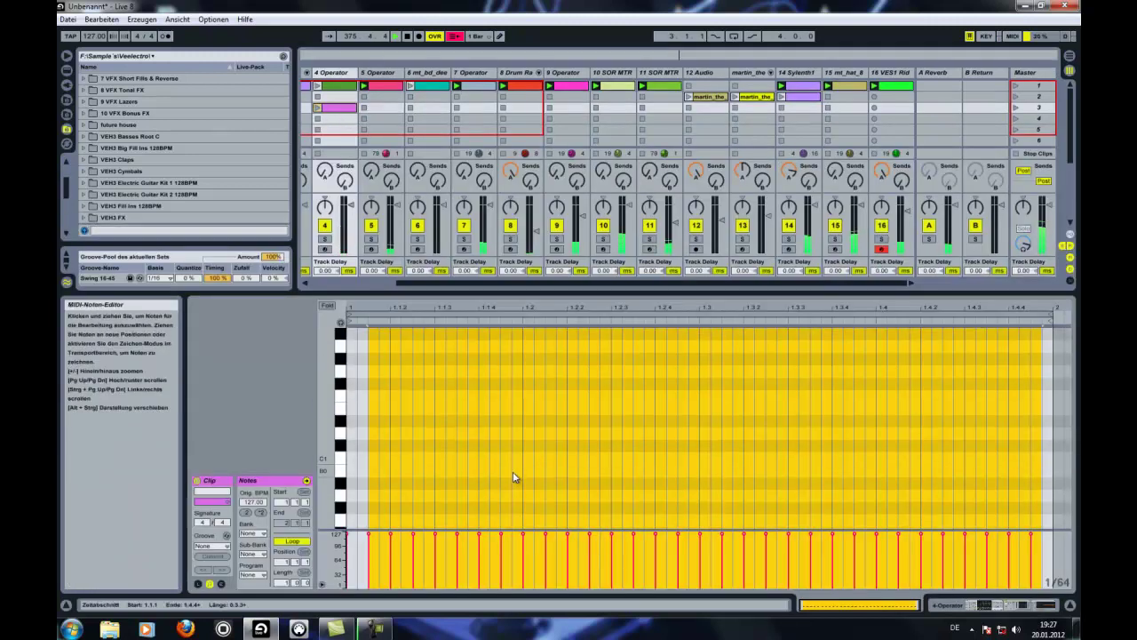
left_click(352, 396)
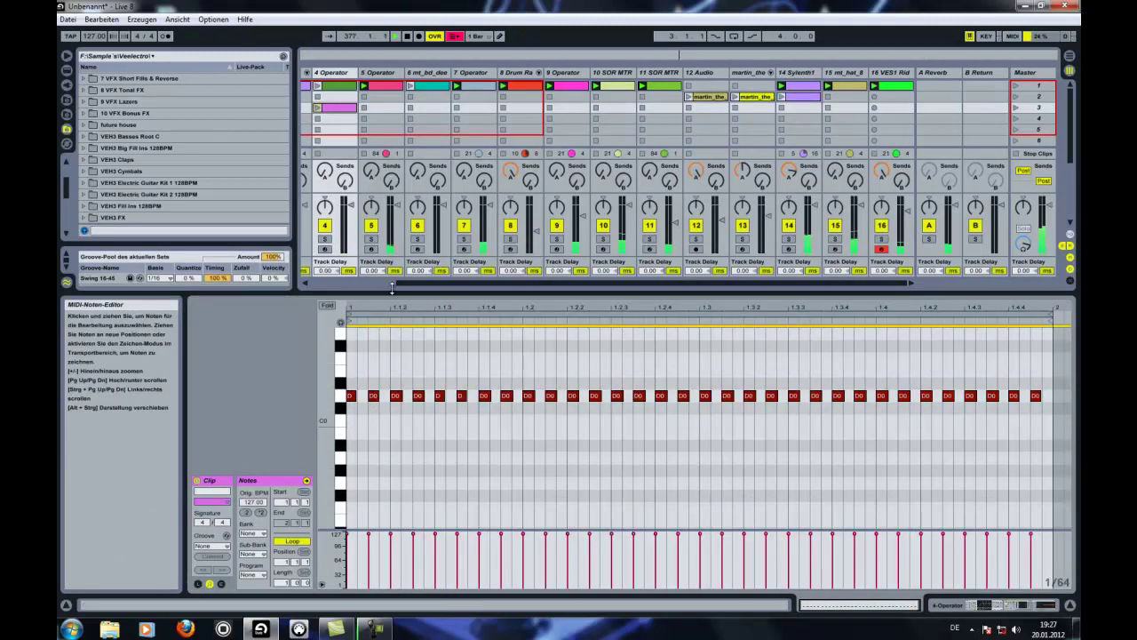
left_click_drag(351, 399, 354, 335)
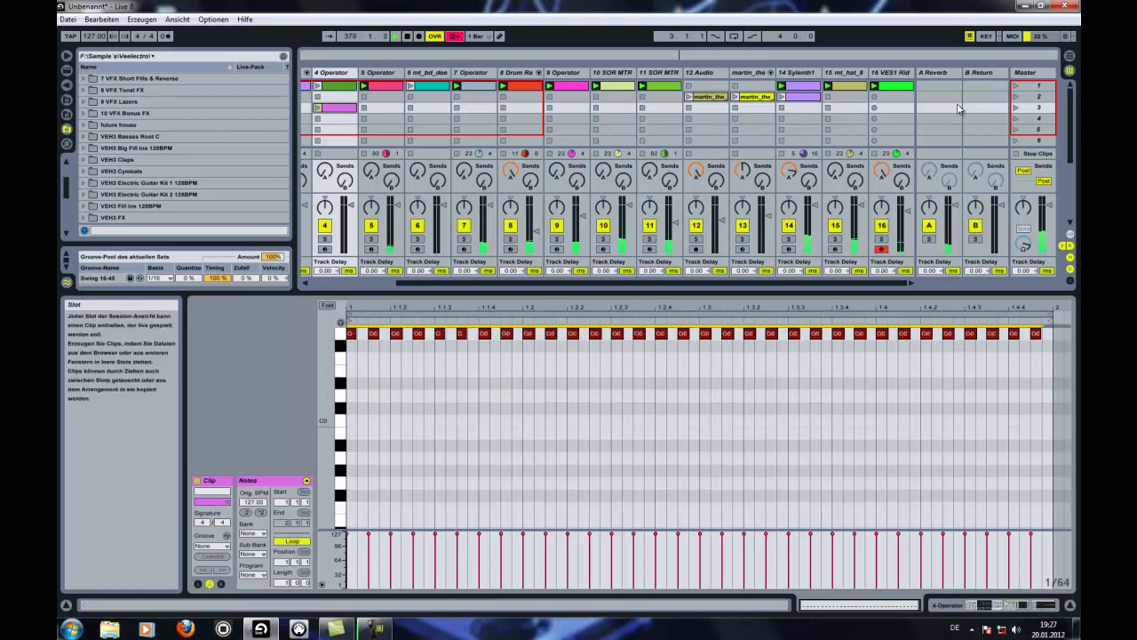
mouse_move(335, 87)
left_mouse_down()
mouse_move(336, 99)
mouse_move(348, 87)
left_mouse_up()
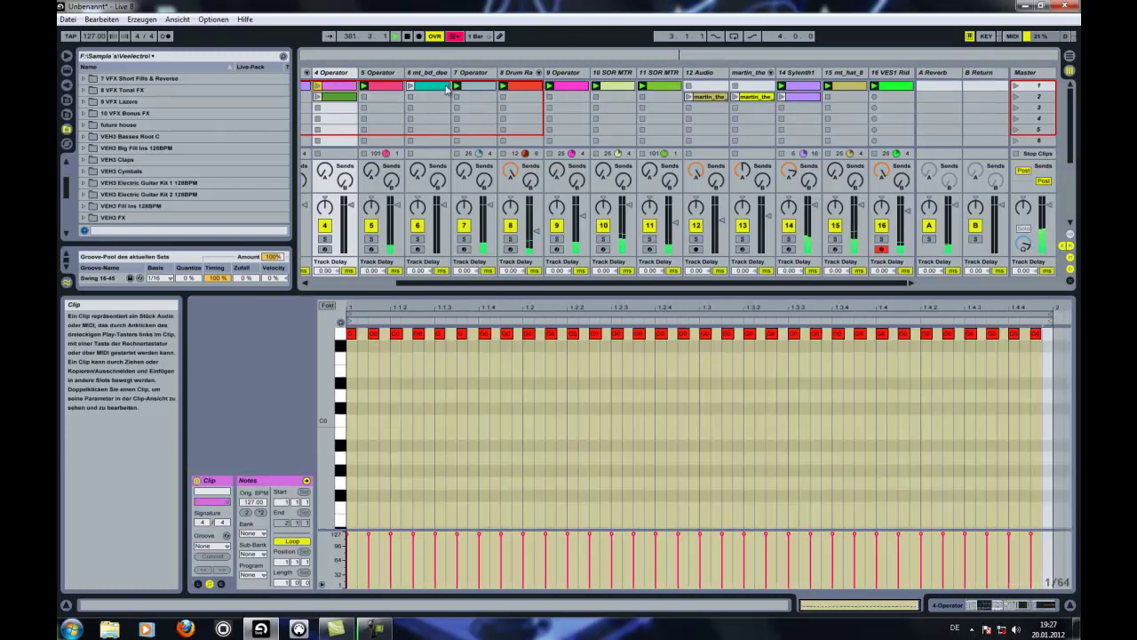
Audition the 12 Audio vocal with the second and first Sylenth1 clips, and relaunch scene 1.
left_click(690, 97)
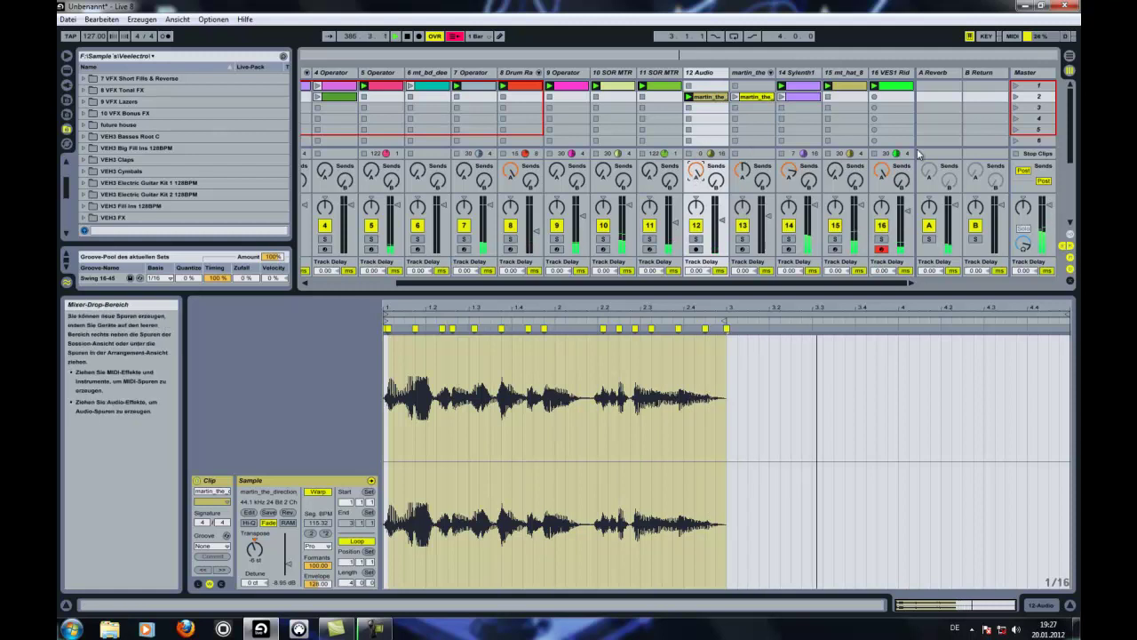
left_click(781, 98)
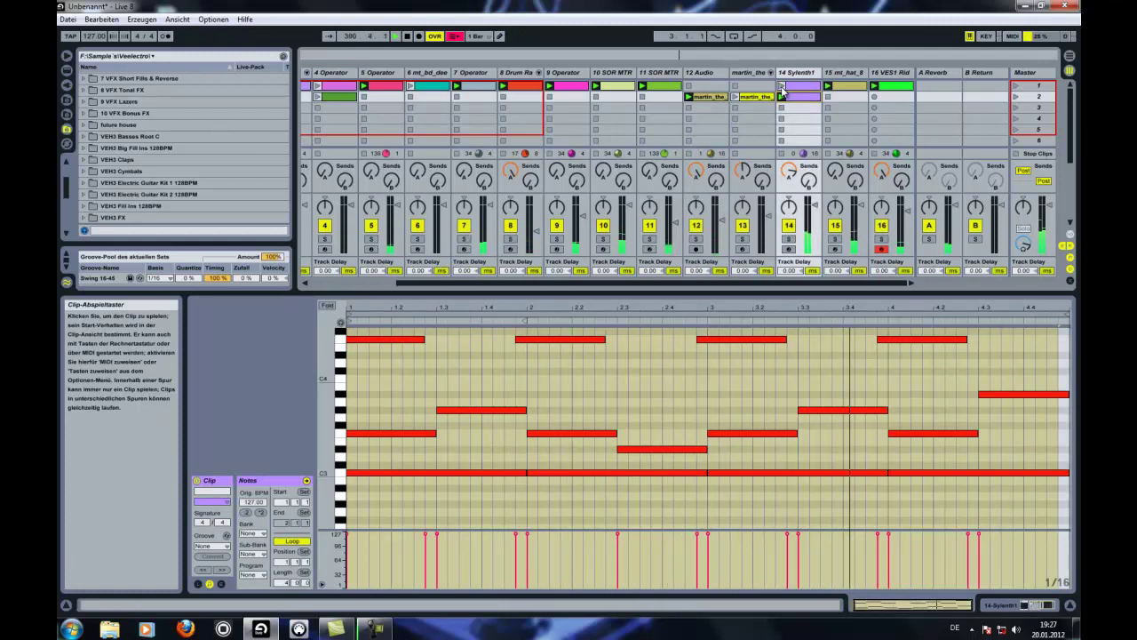
left_click(782, 87)
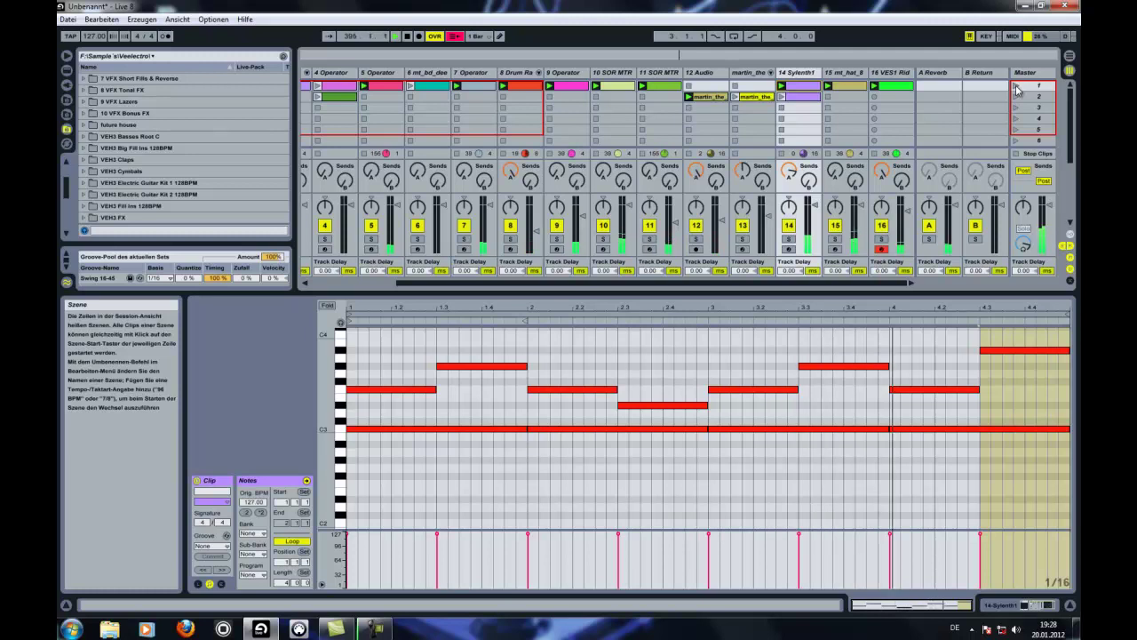
left_click(1017, 89)
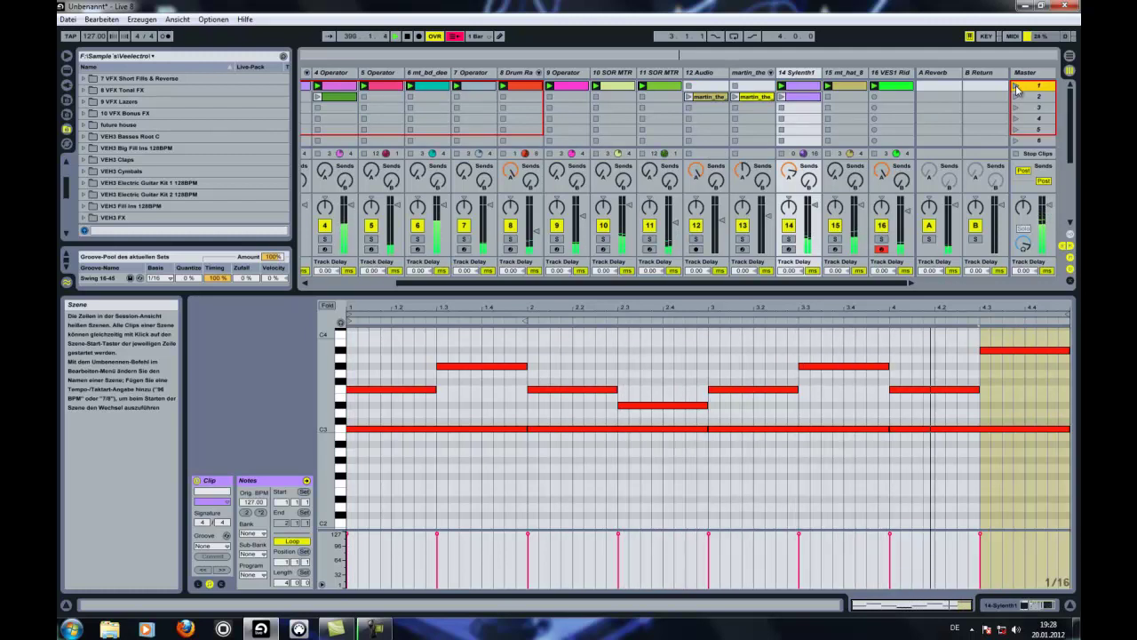
Open a Windows sticky note (Kurznotizen) and write "so leutz...hat bissl länger gedauert heute...naja und die".
left_click(71, 628)
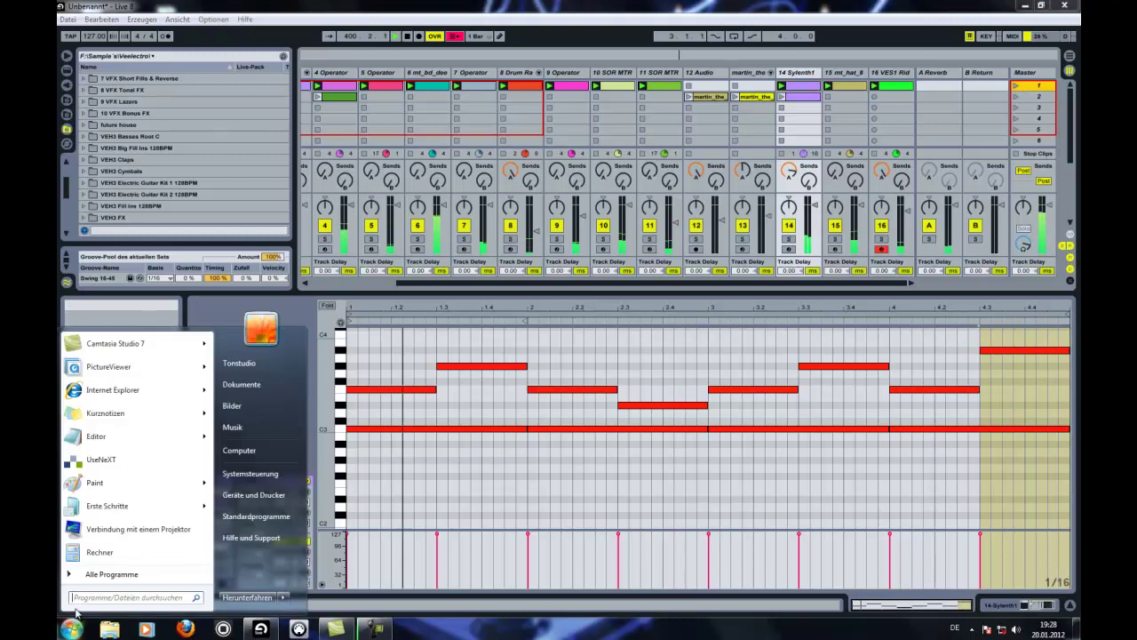
left_click(105, 413)
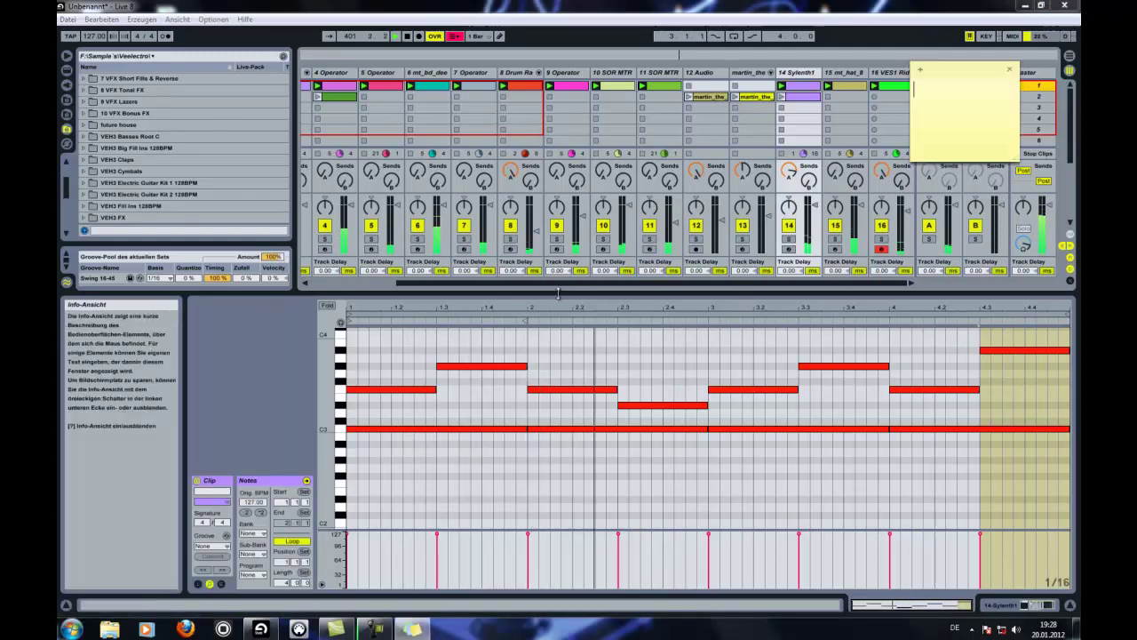
type("so leutz...hab")
key("BackSpace")
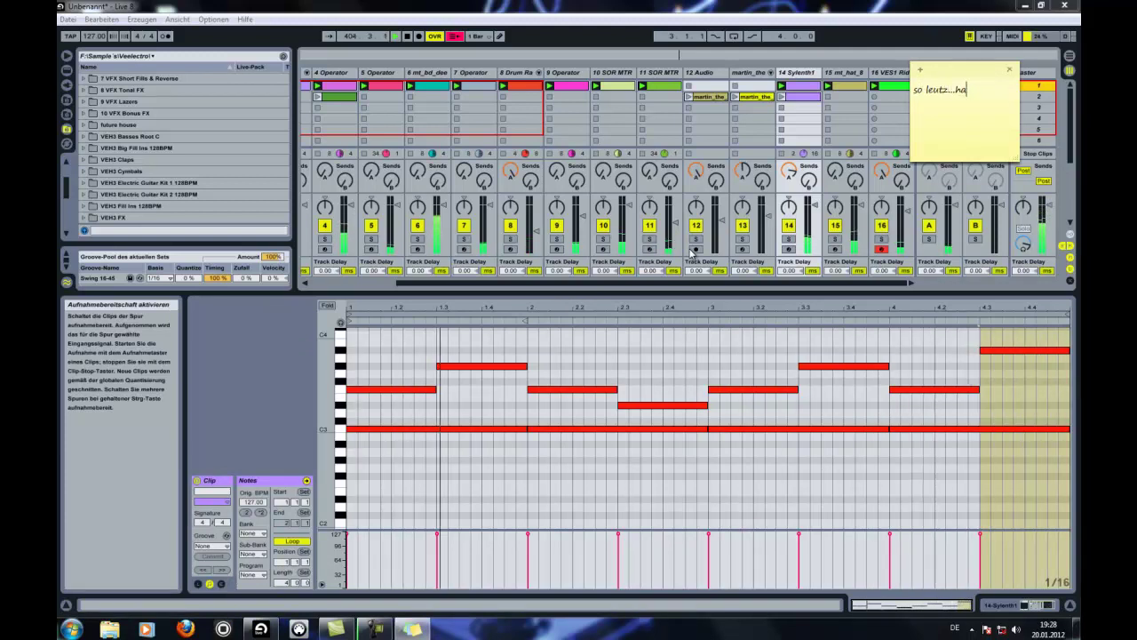
type("t")
type(" is")
type("biss! langer ge")
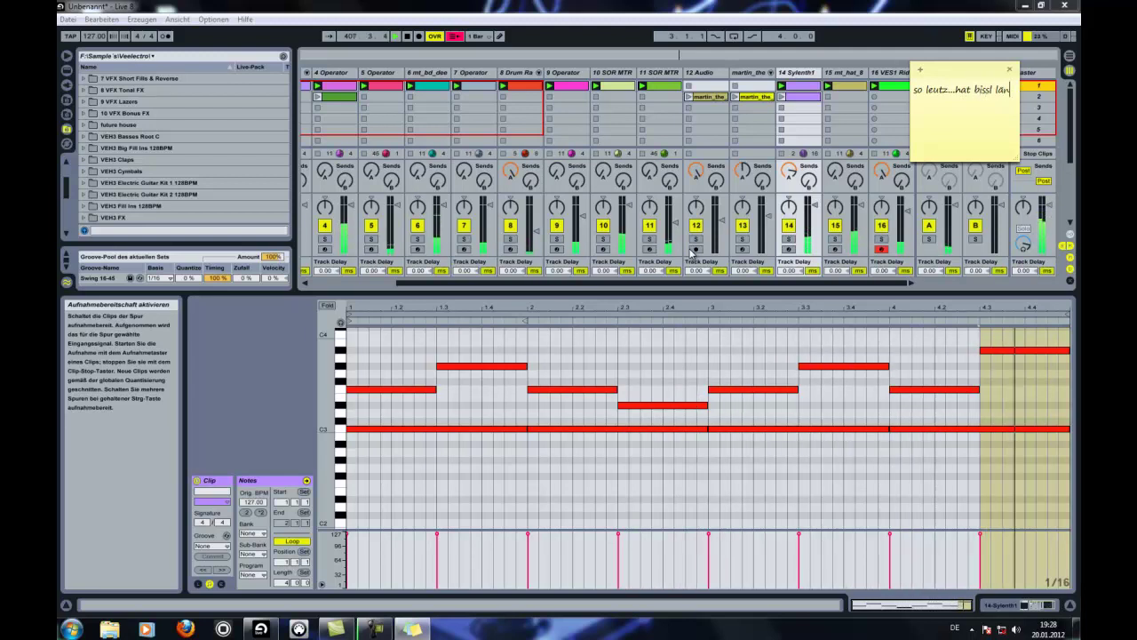
type("t heute...naja und die ")
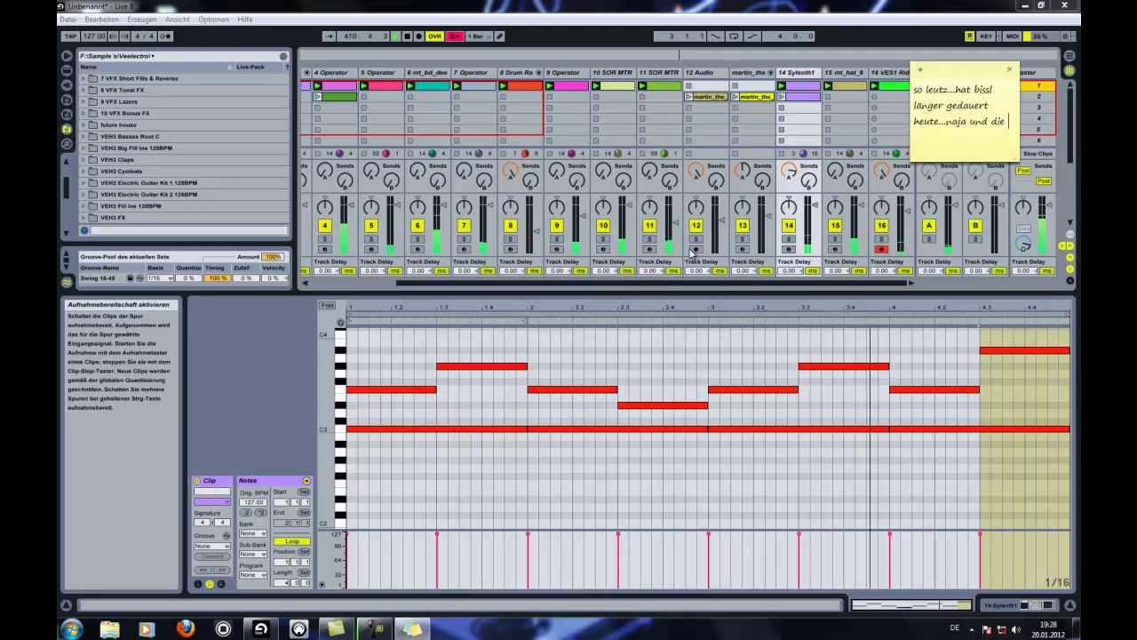
Continue the sticky note with "vocals passen auch nicht unbedingt...aber nun so ist das leben...".
type("vocals ")
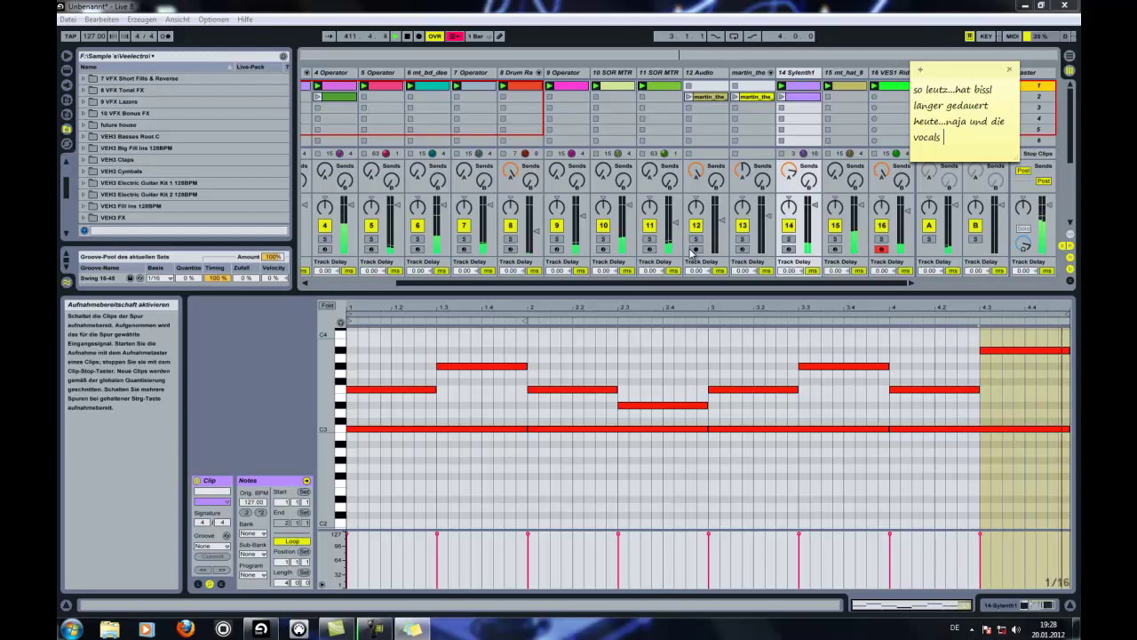
type("passen ")
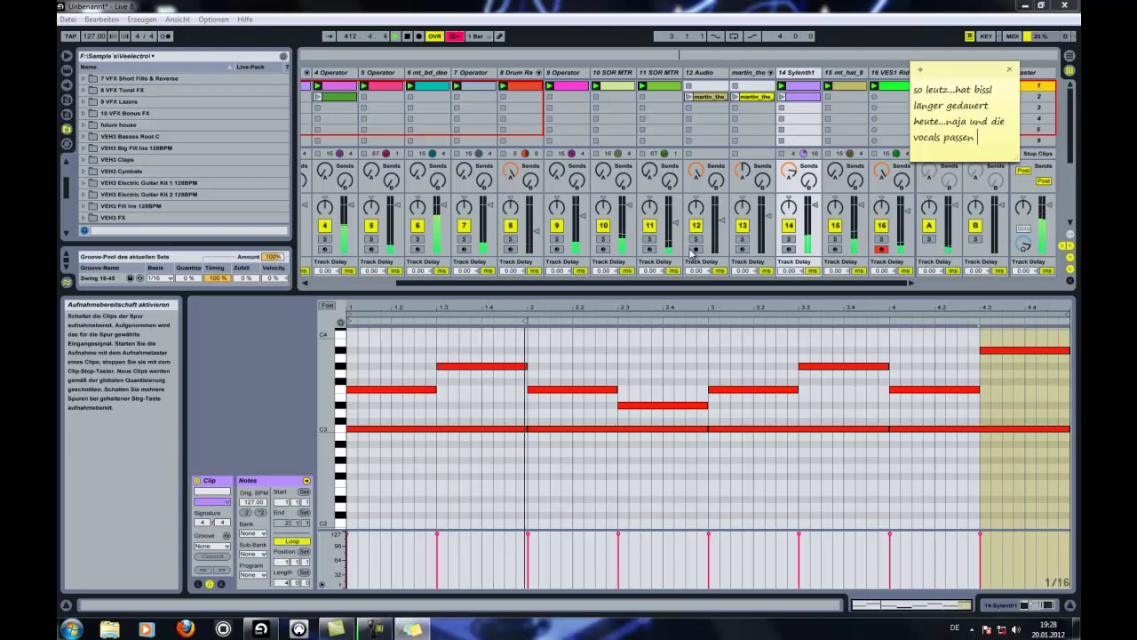
type("auch nicht u")
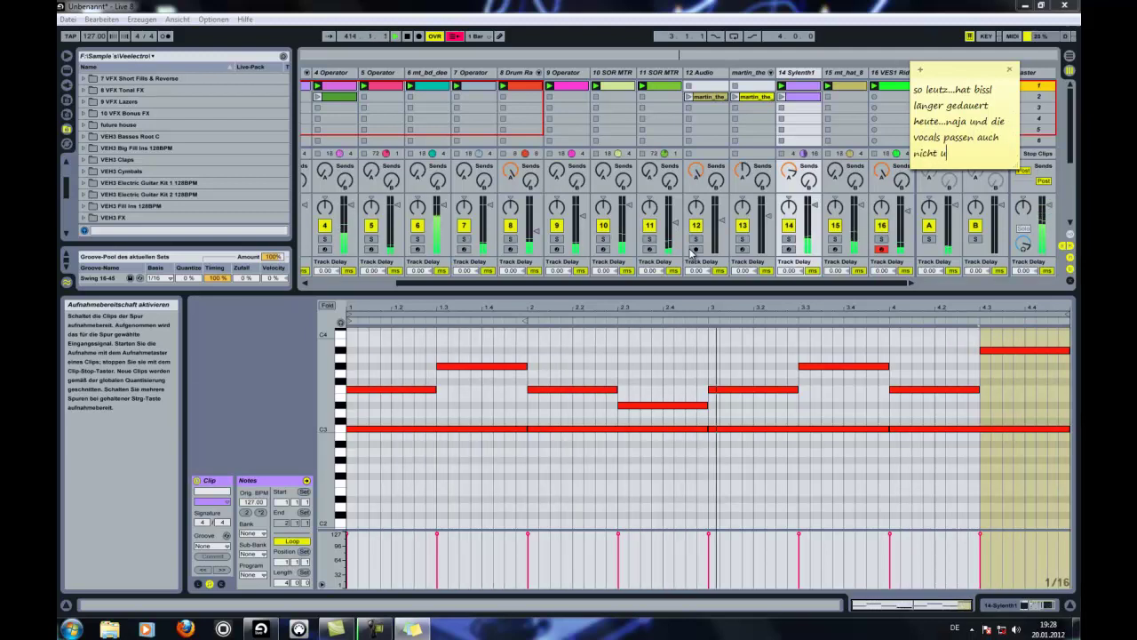
type("nbedingt...aber nun so")
type(" ist das ")
type("leben...")
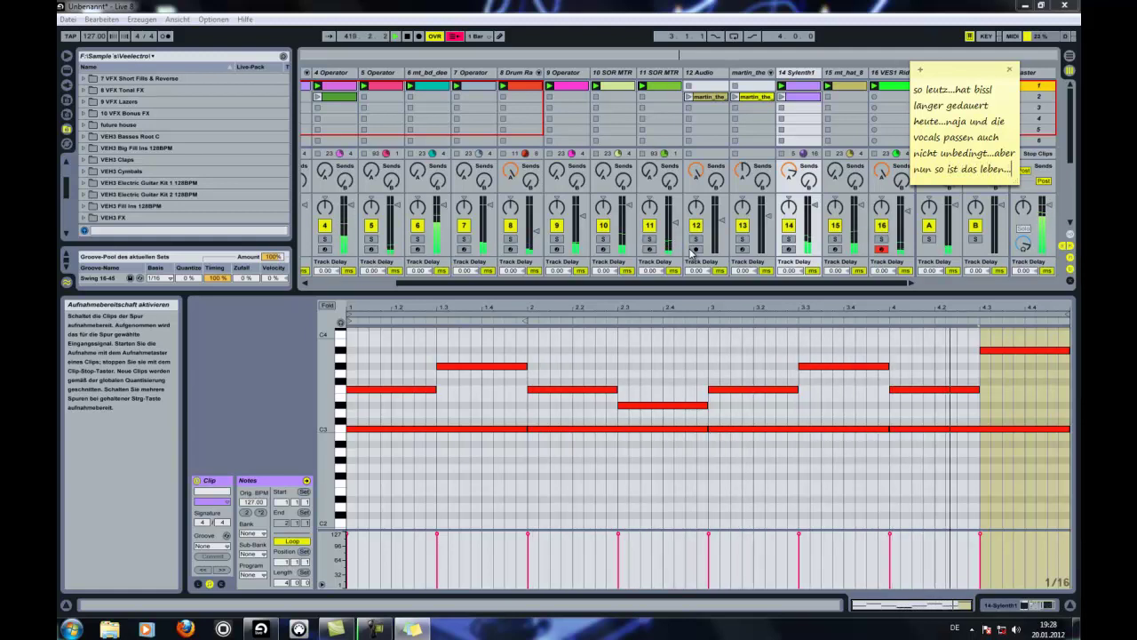
Finish the sticky note with "setzt mal bitte ein kommentar dazu....danke euch fürs zuschauen...haut rein".
type("setzt")
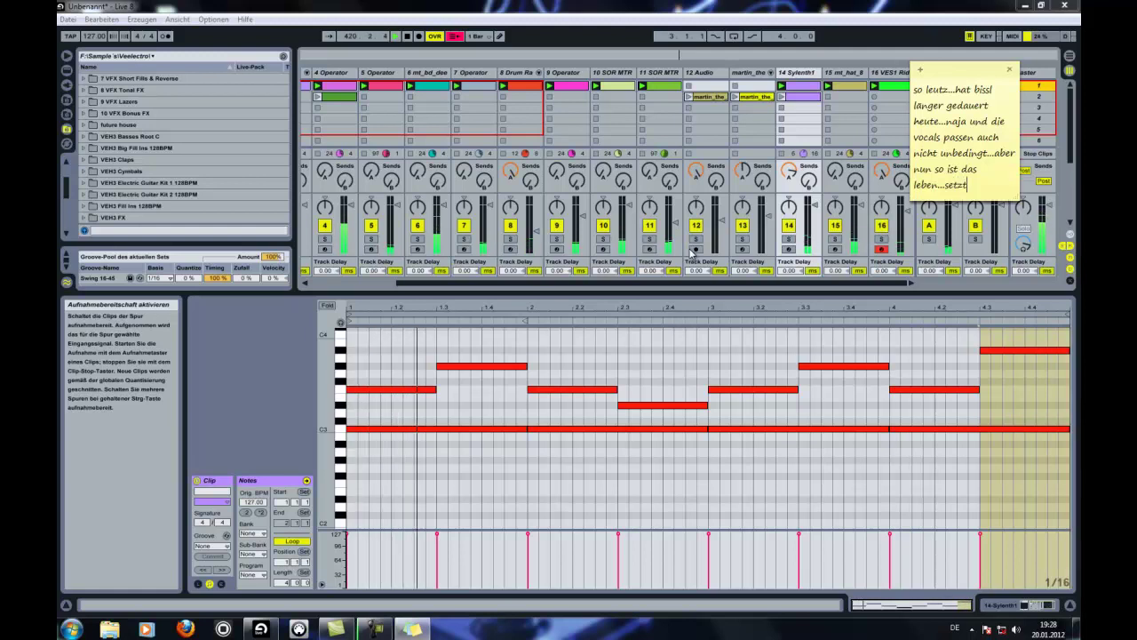
type(" mal bit")
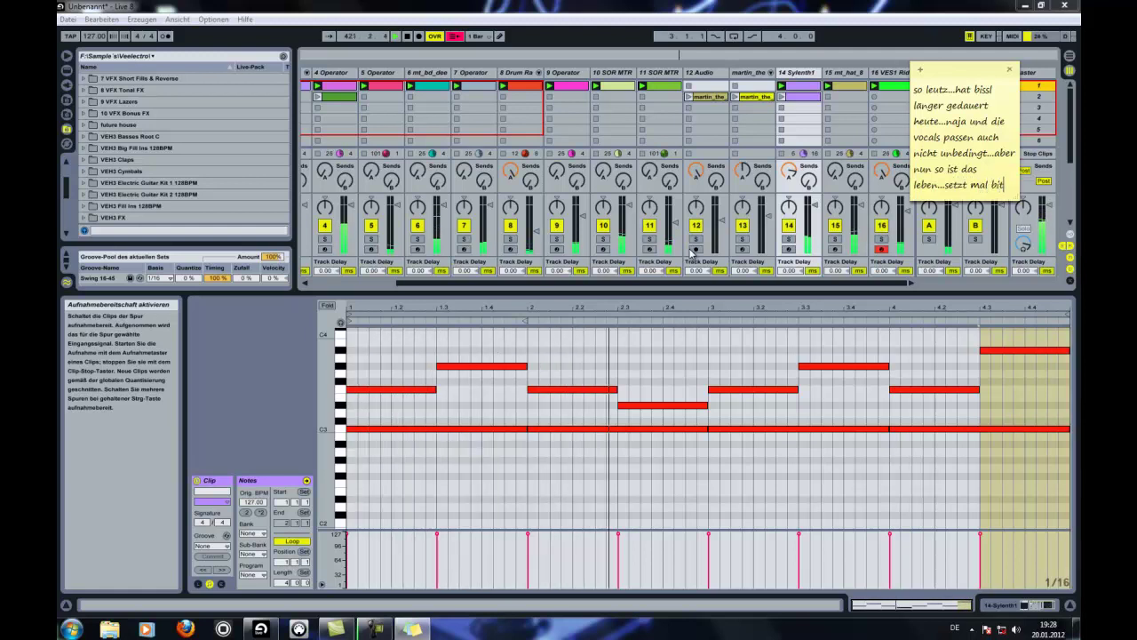
type("te ein komme")
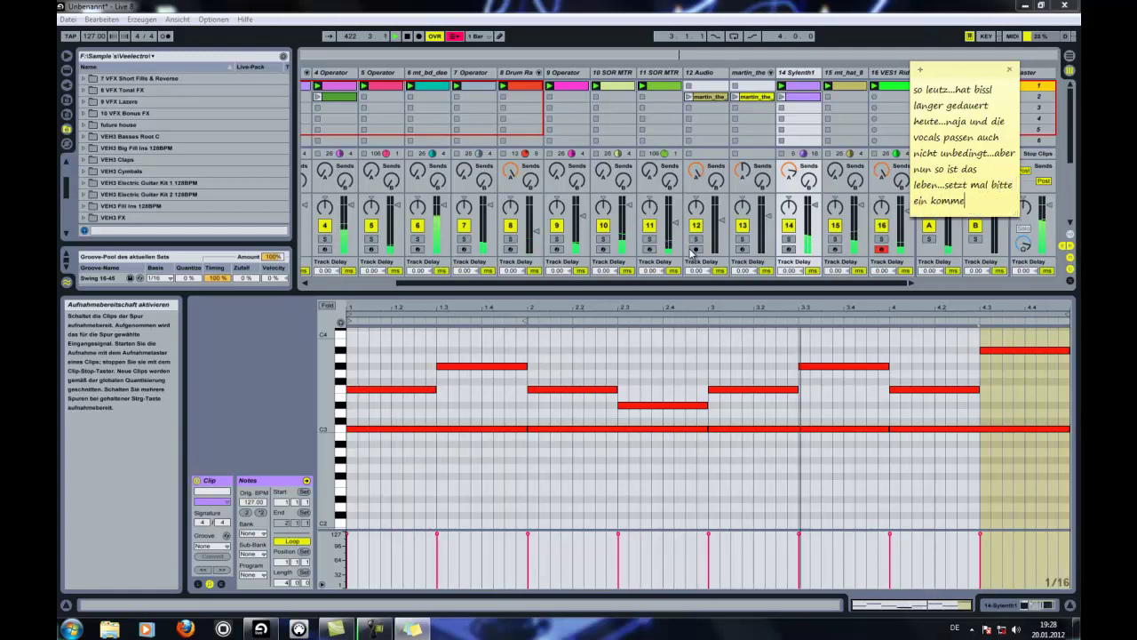
type("ntar dazu")
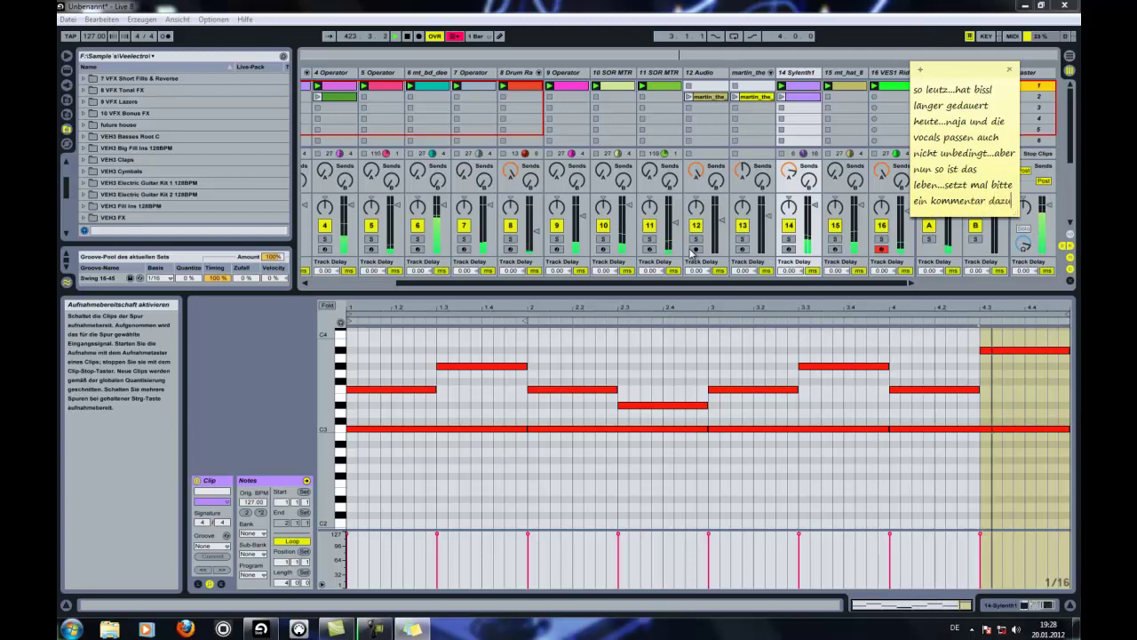
type("-")
type("...d")
type("anke eu")
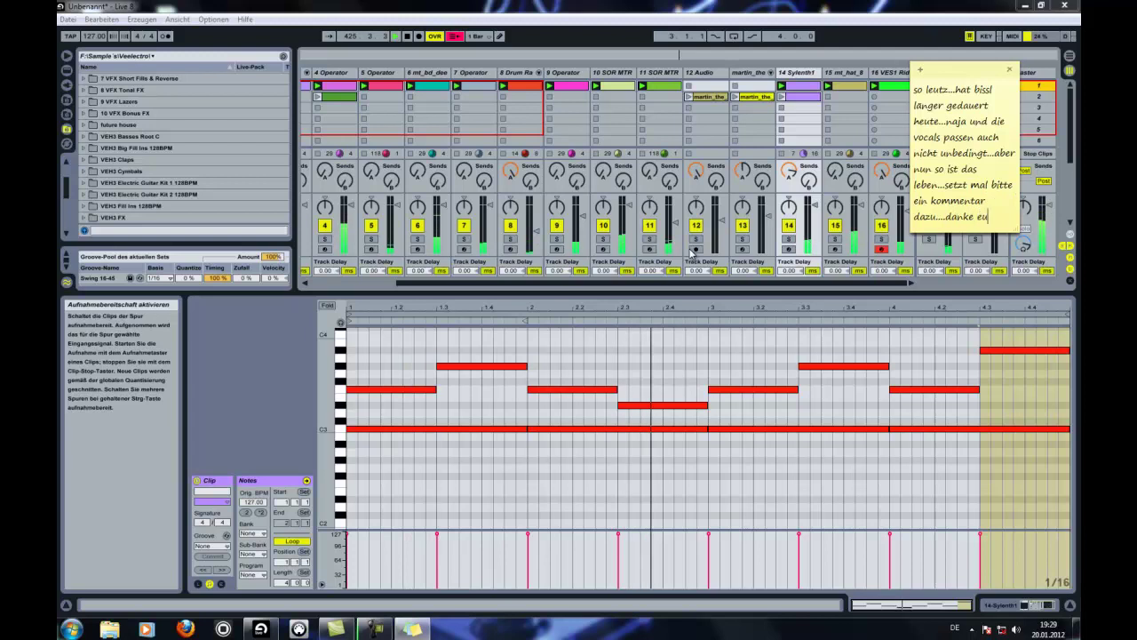
type("ch fürs zuschauen")
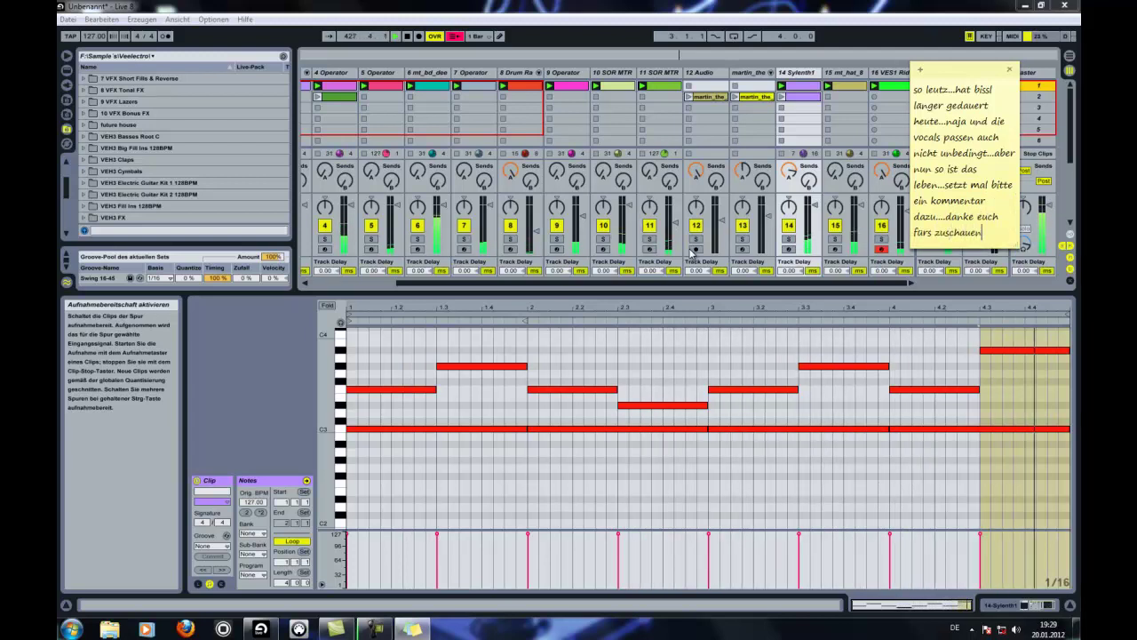
type("....haut rein")
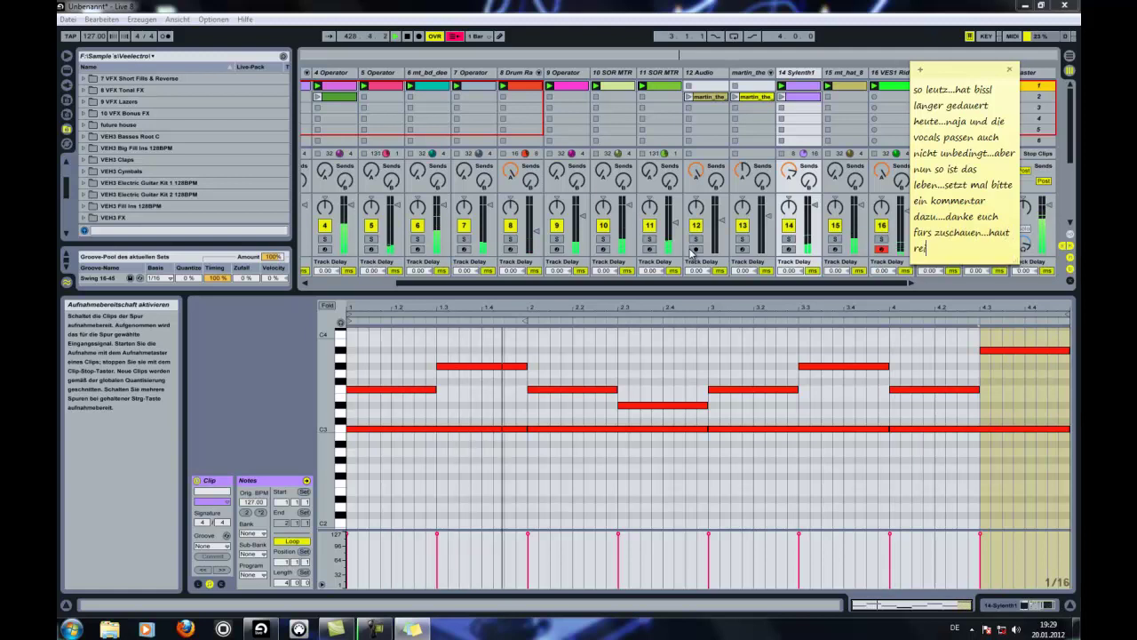